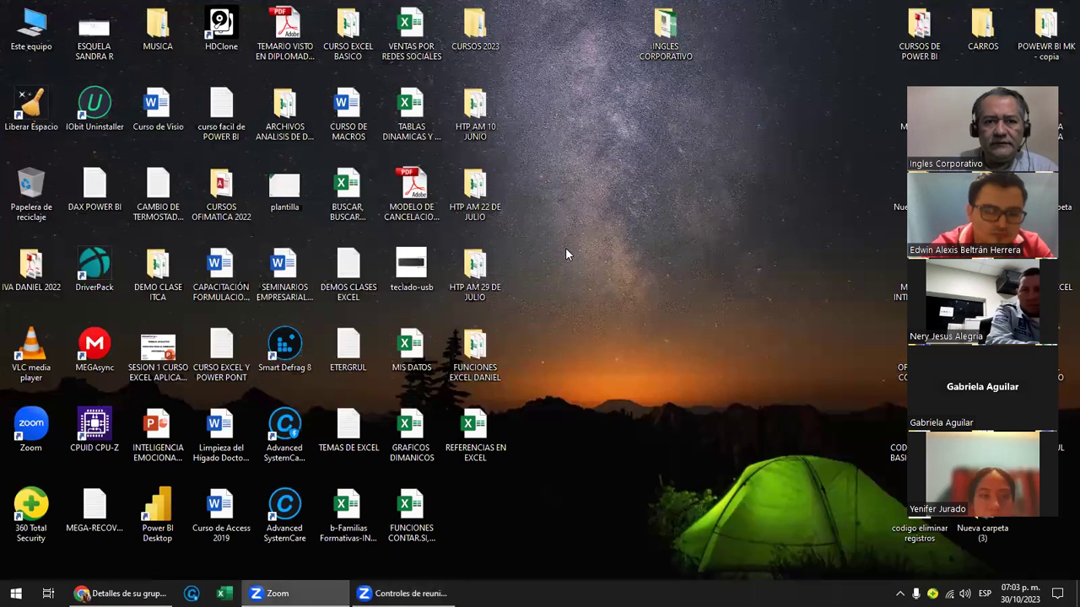
Step: Open the INDICACIONES GENERALES presentation in PowerPoint from the INGLES CORPORATIVO desktop folder
click(697, 301)
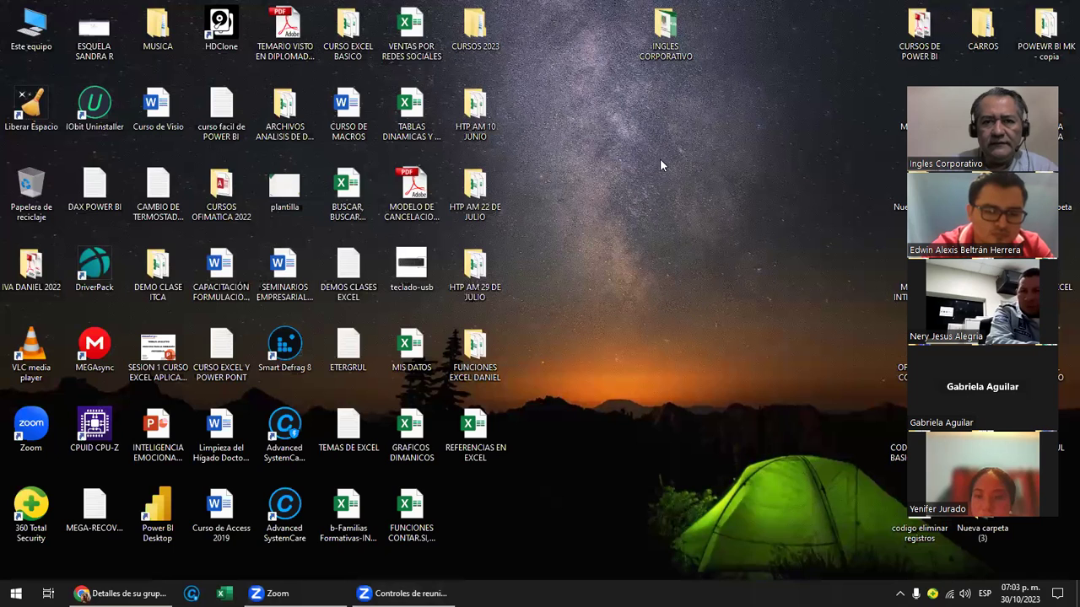
double_click(666, 39)
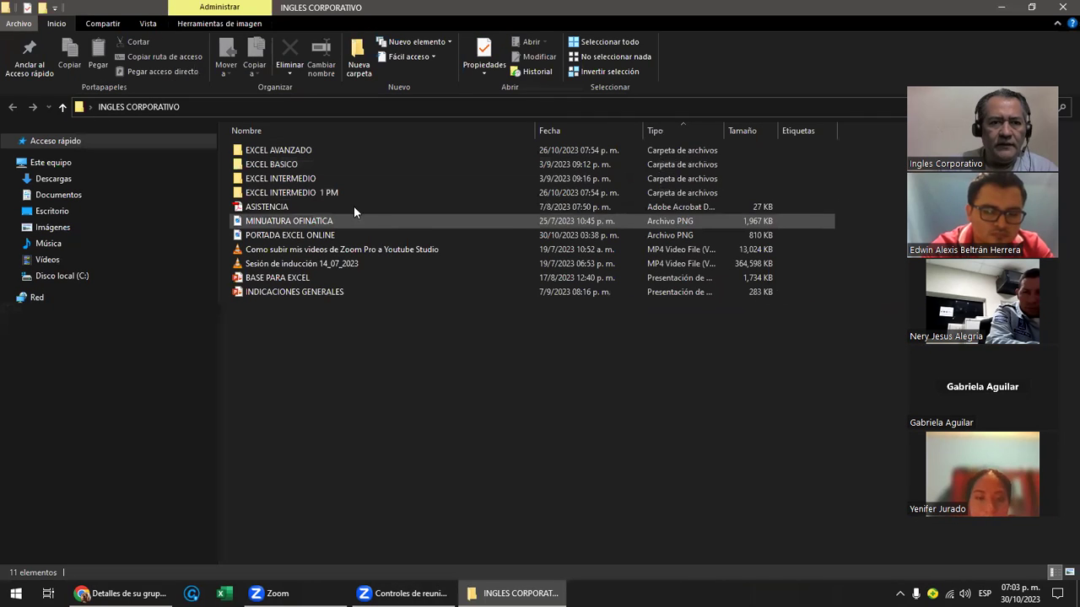
double_click(275, 292)
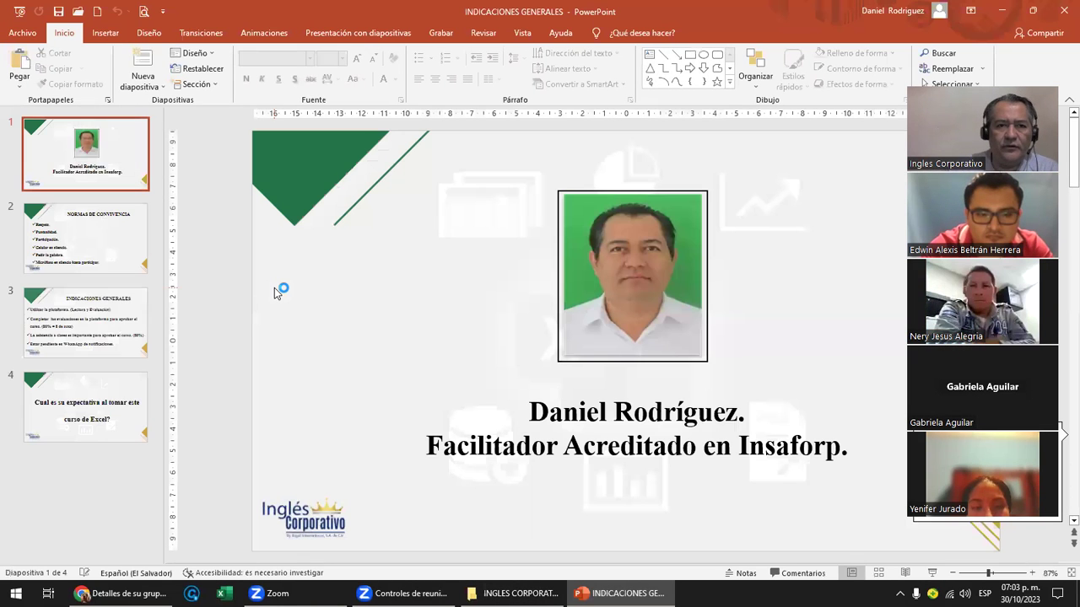
Step: Bring Chrome forward and switch to the 'Curso | Excel3' Excel Avanzado course tab
click(118, 593)
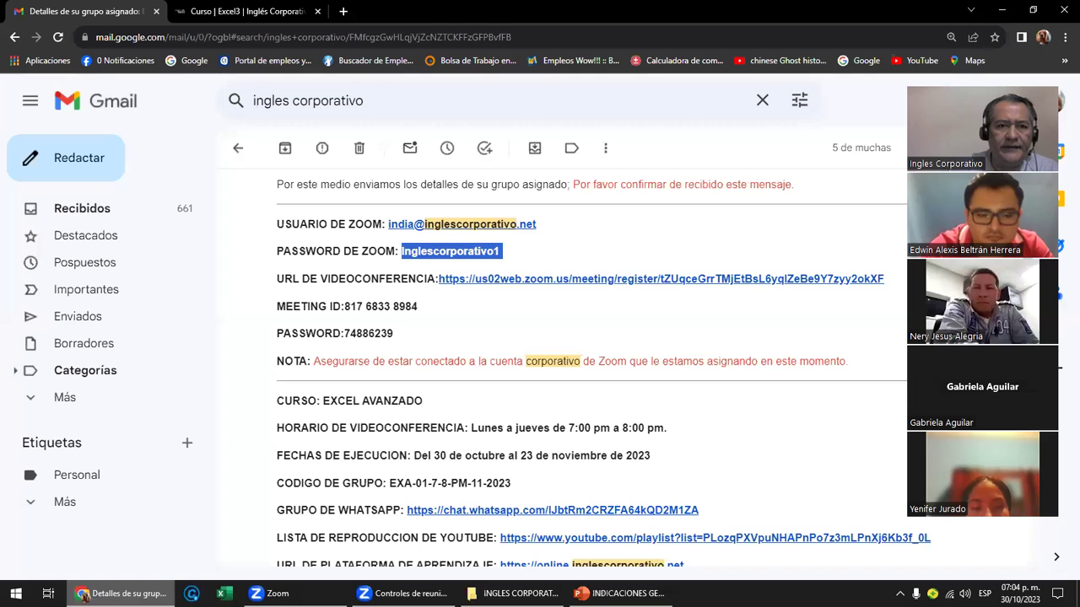
click(229, 16)
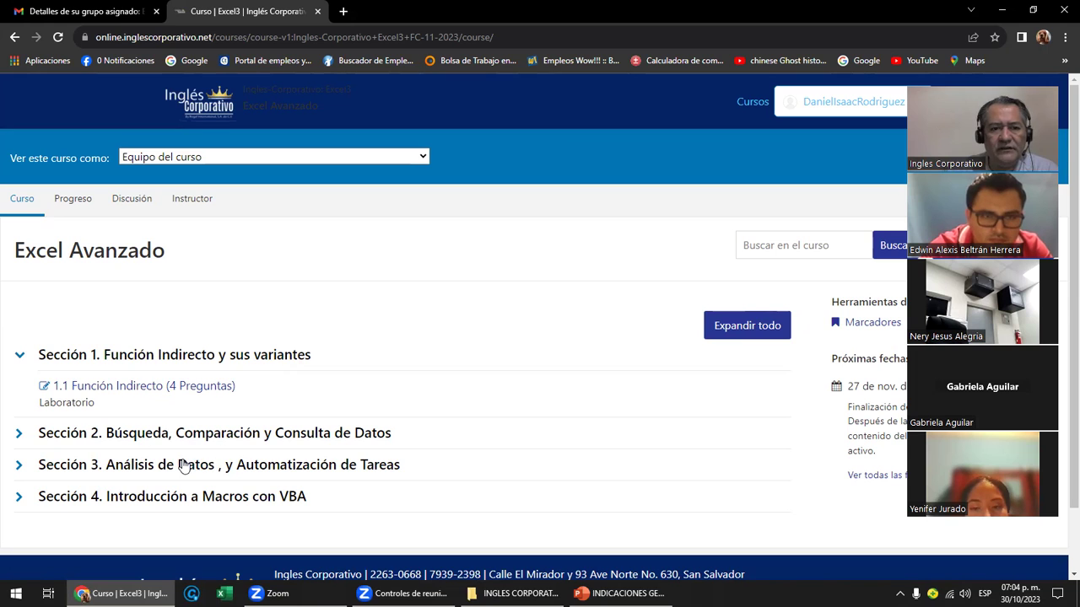
Step: Open lesson 1.1 Función Indirecto from Sección 1 and read its 'Objetivo de la lección 1.4' page
click(182, 356)
click(184, 357)
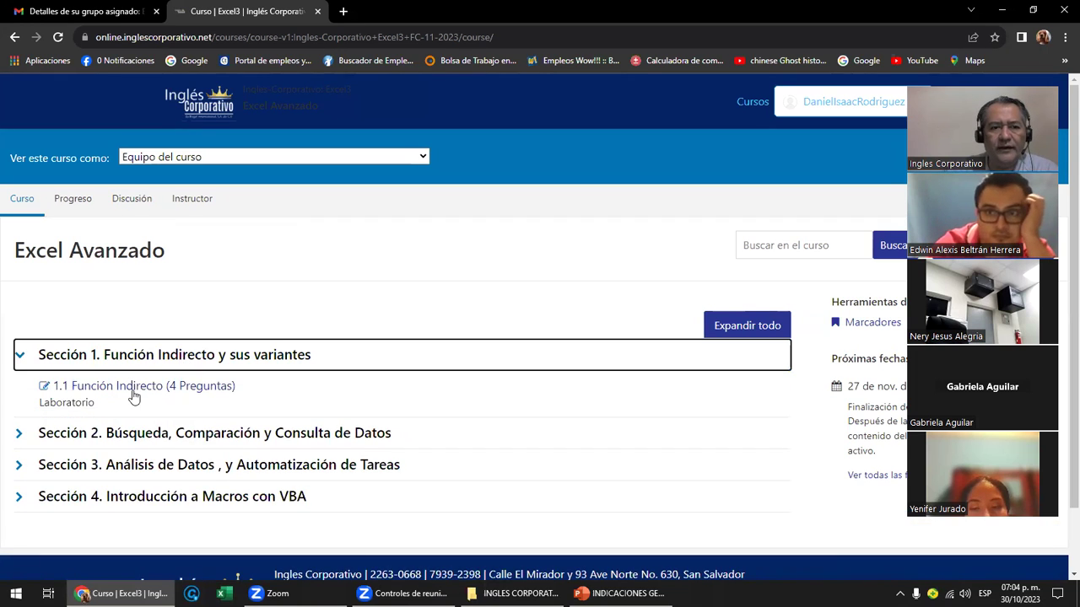
click(132, 394)
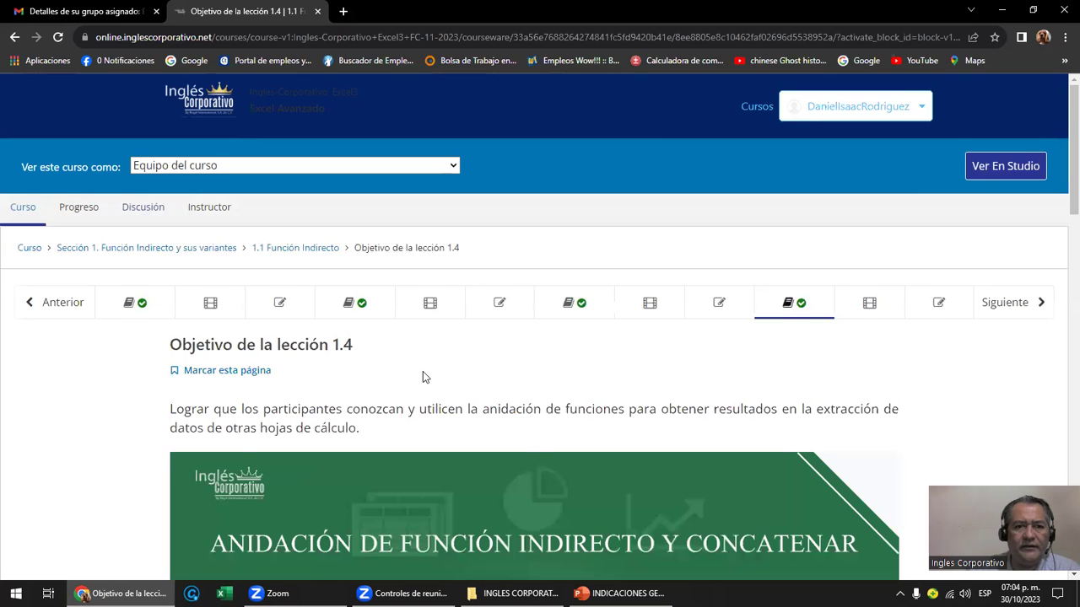
scroll(417, 363, down, 2)
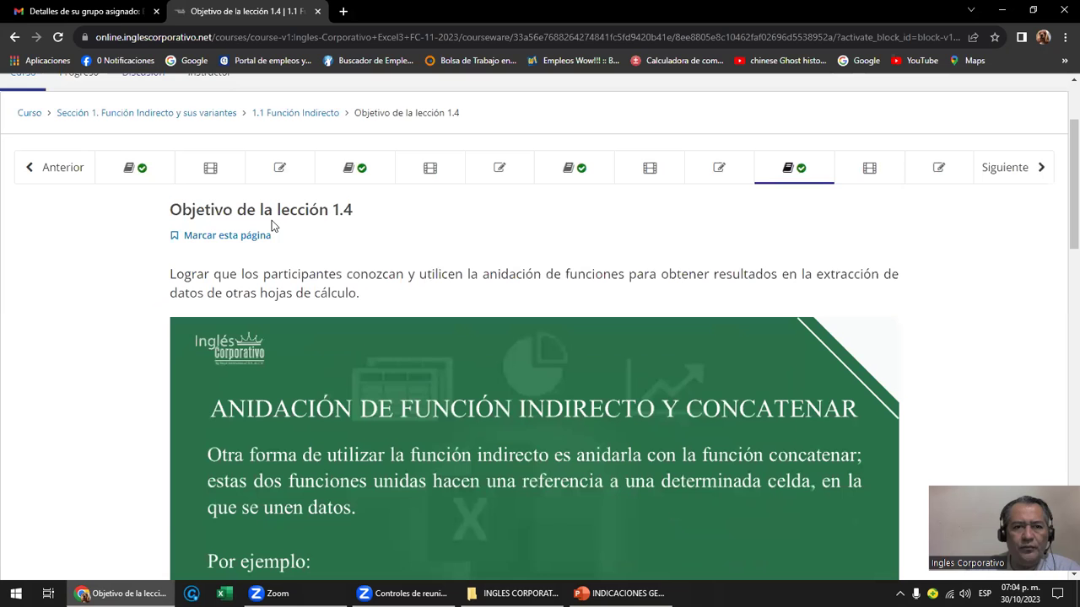
scroll(335, 224, down, 4)
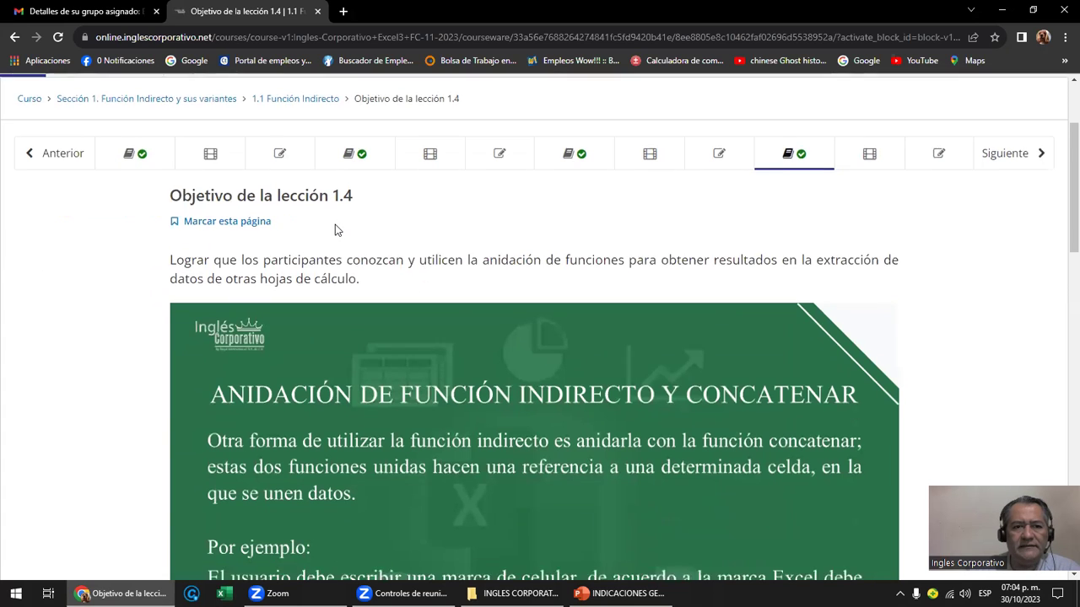
scroll(338, 229, down, 2)
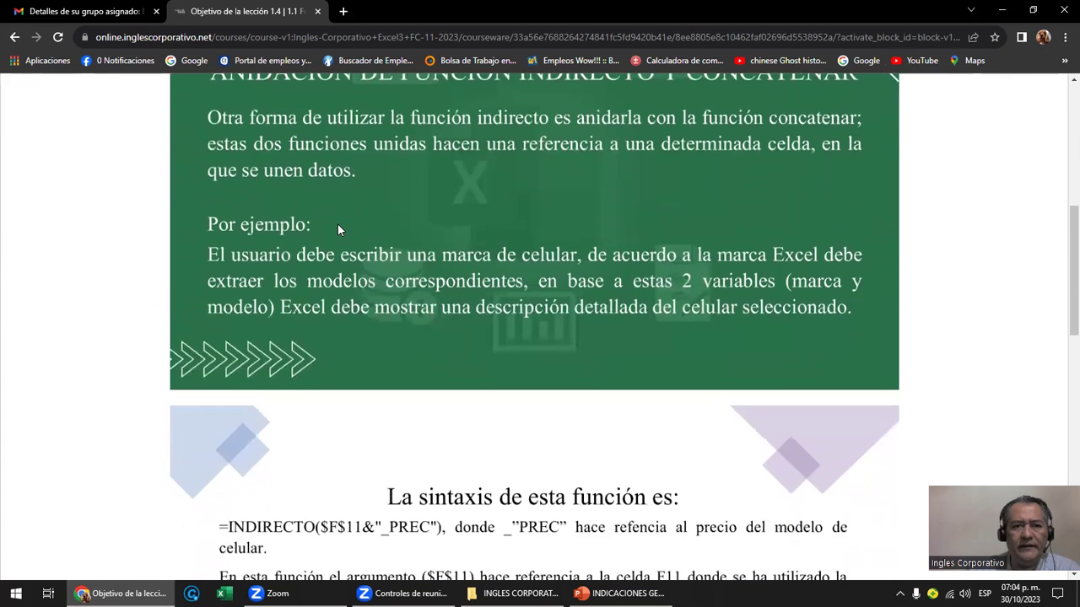
scroll(338, 229, down, 2)
scroll(337, 230, down, 2)
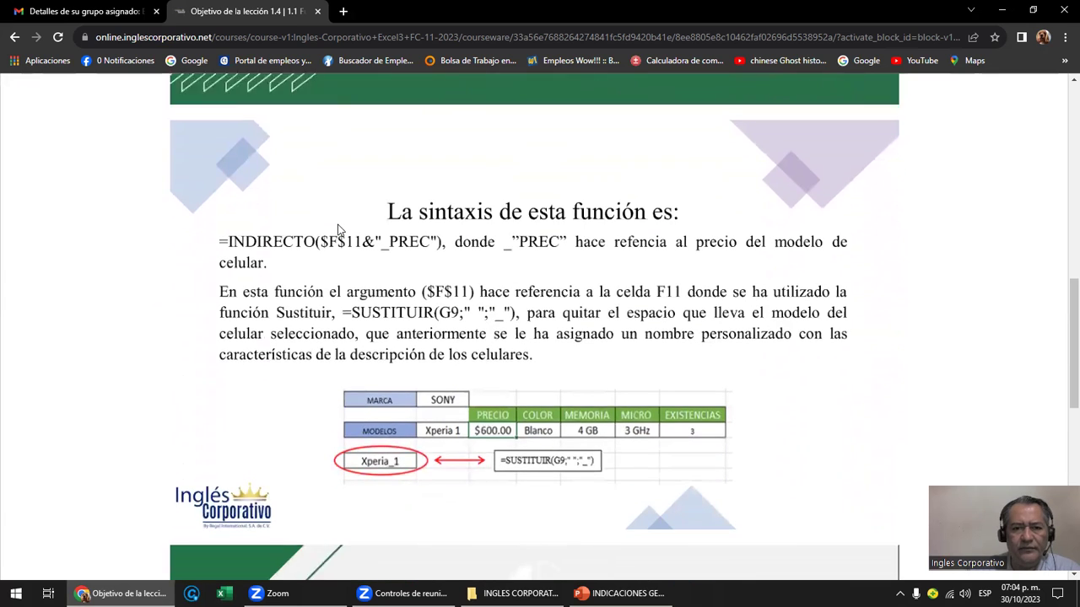
scroll(337, 232, down, 1)
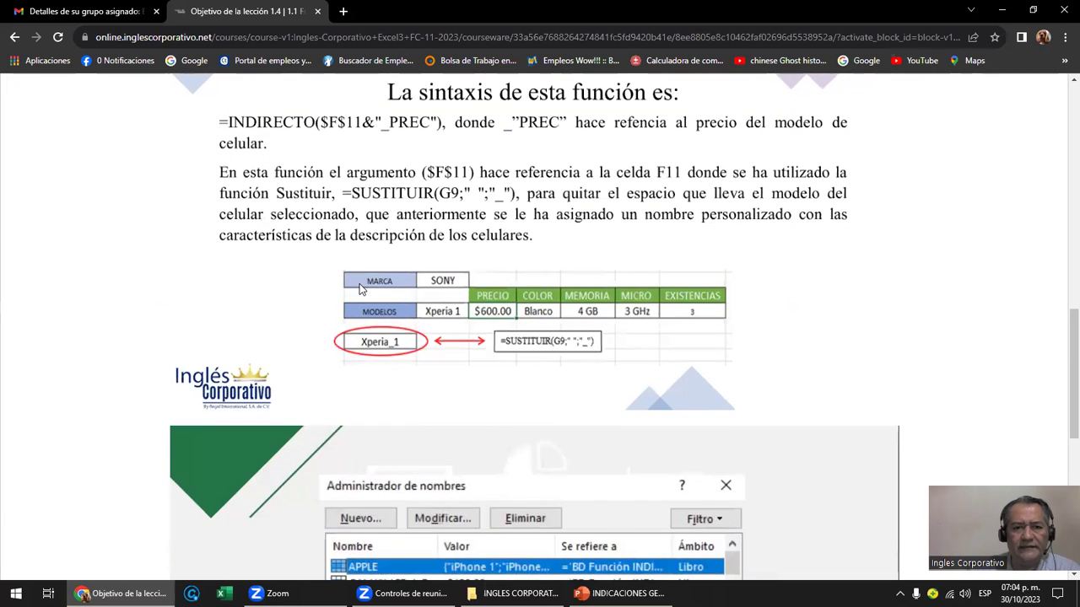
scroll(359, 288, down, 2)
scroll(360, 288, down, 1)
scroll(359, 287, down, 1)
scroll(359, 287, down, 1)
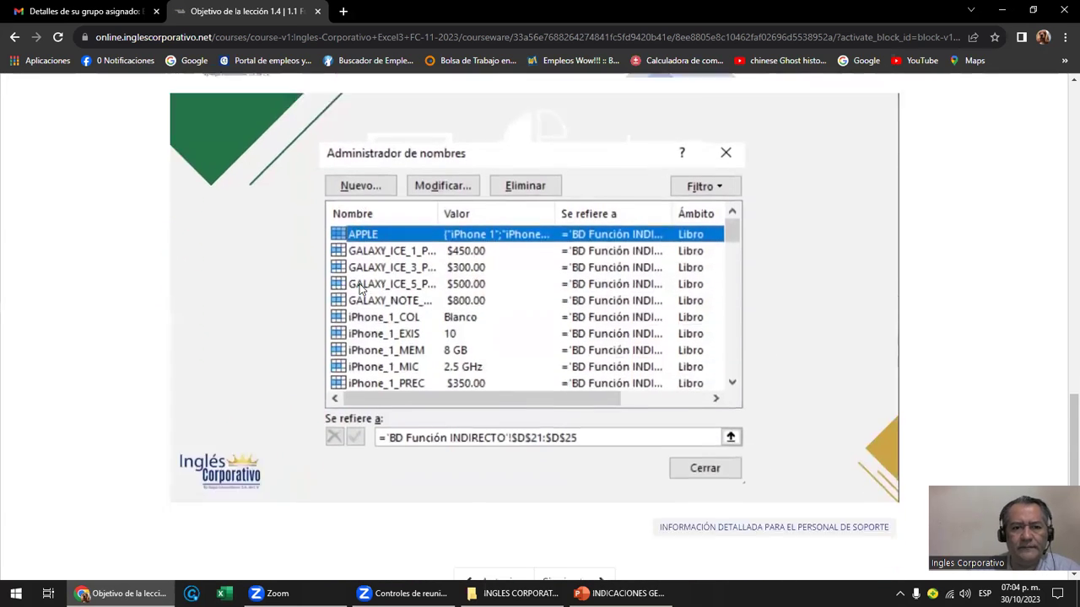
scroll(362, 287, down, 3)
scroll(362, 287, down, 1)
scroll(362, 287, up, 10)
scroll(362, 287, up, 10)
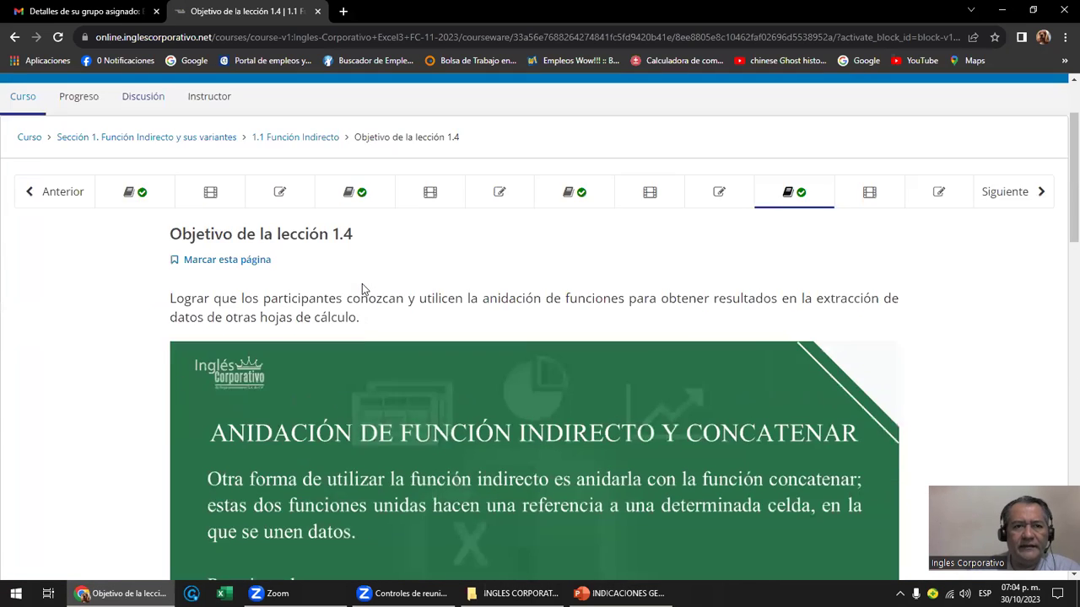
scroll(362, 284, up, 2)
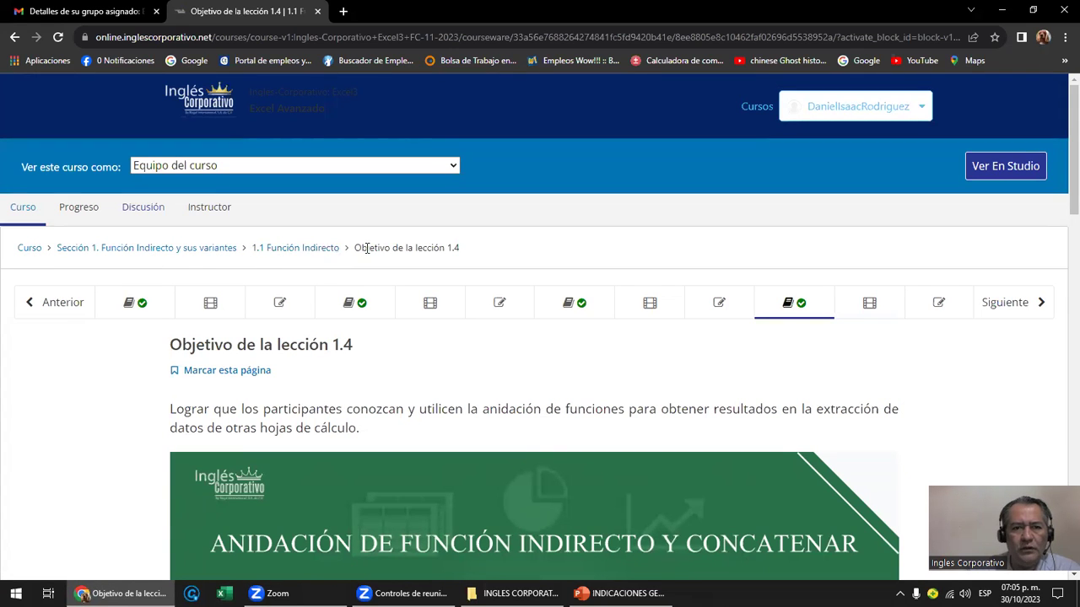
scroll(370, 251, down, 4)
scroll(369, 251, up, 4)
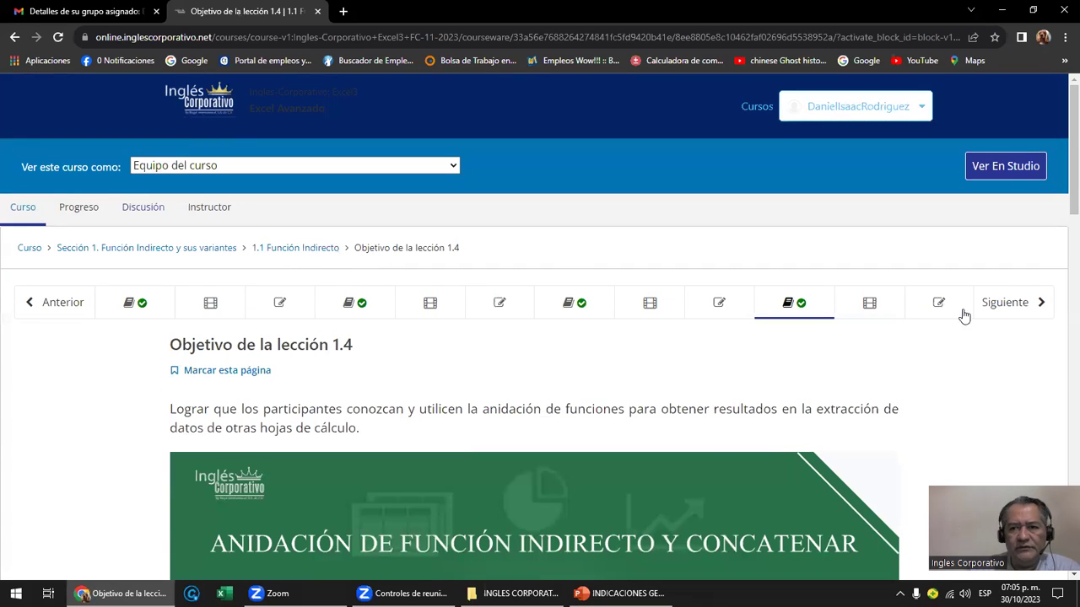
Step: Advance through the Indirecto y Concatenar video and Laboratorio 4 quiz to lesson 2.1's objective
click(996, 304)
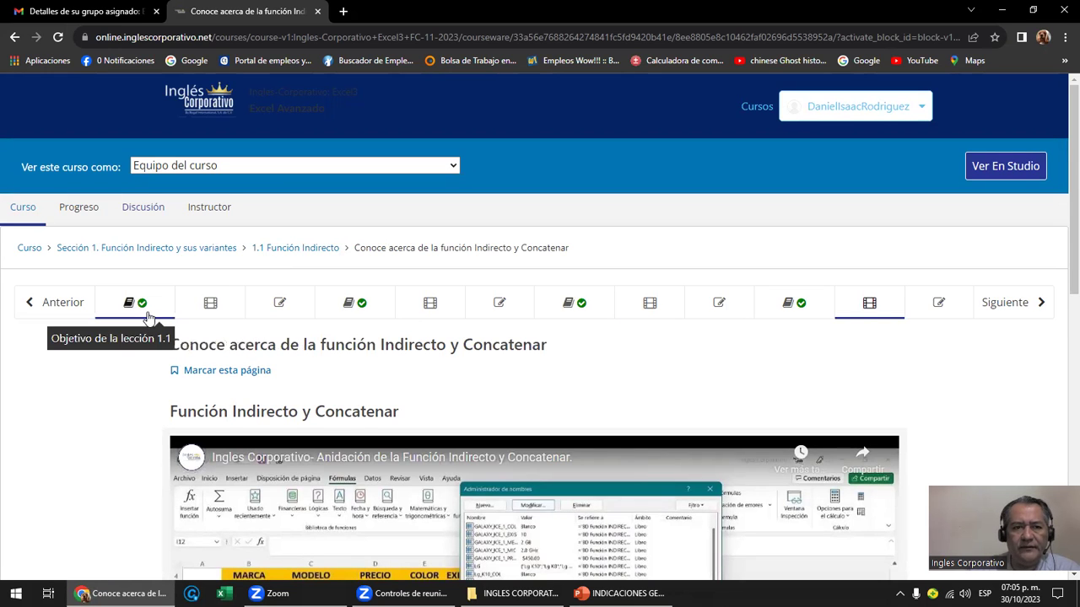
scroll(365, 337, down, 1)
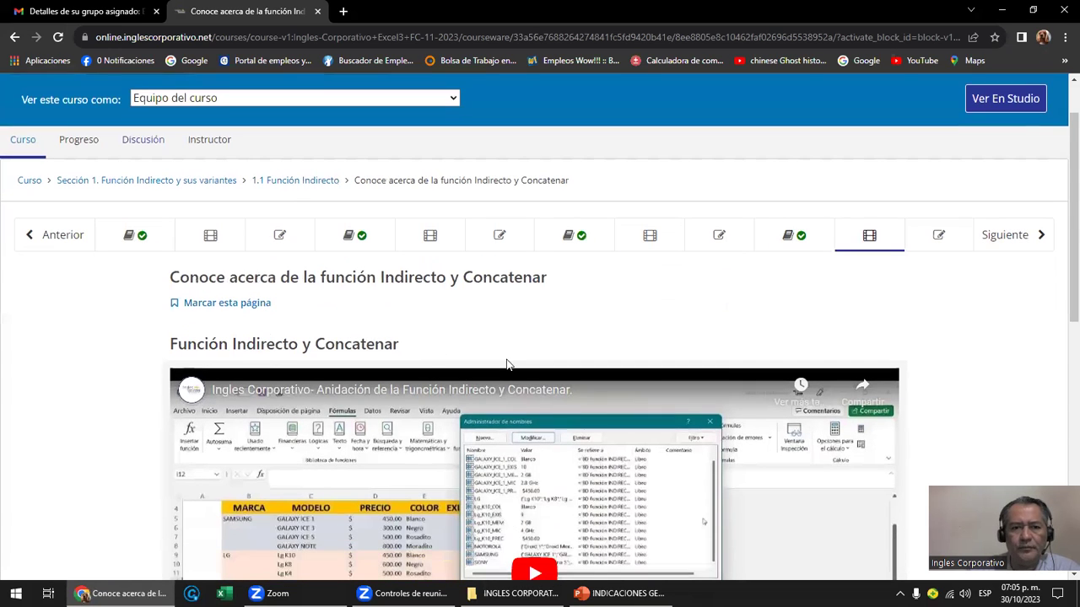
click(1000, 240)
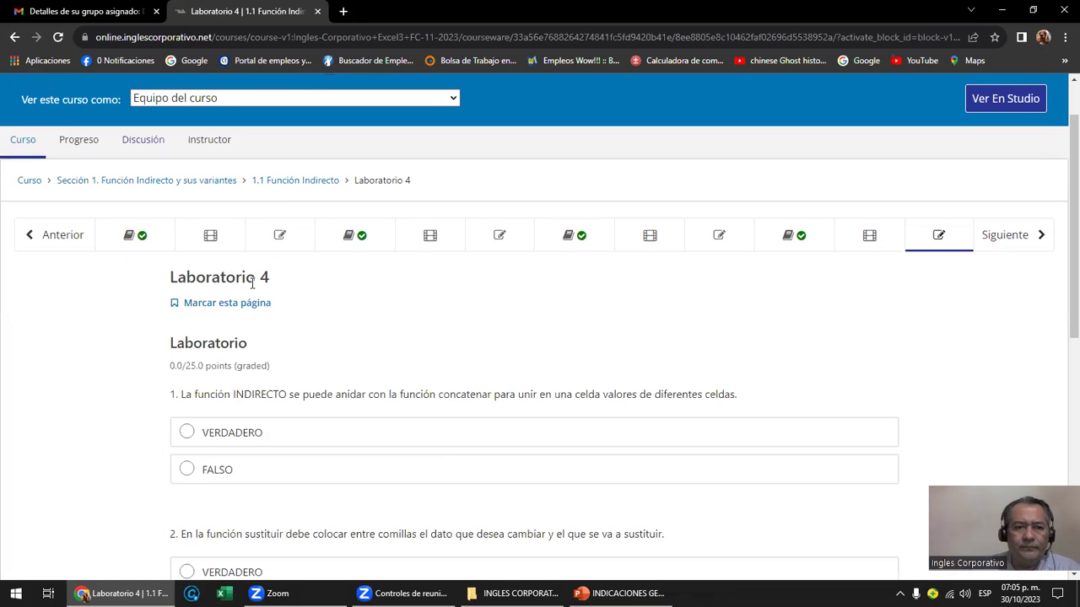
scroll(263, 293, down, 3)
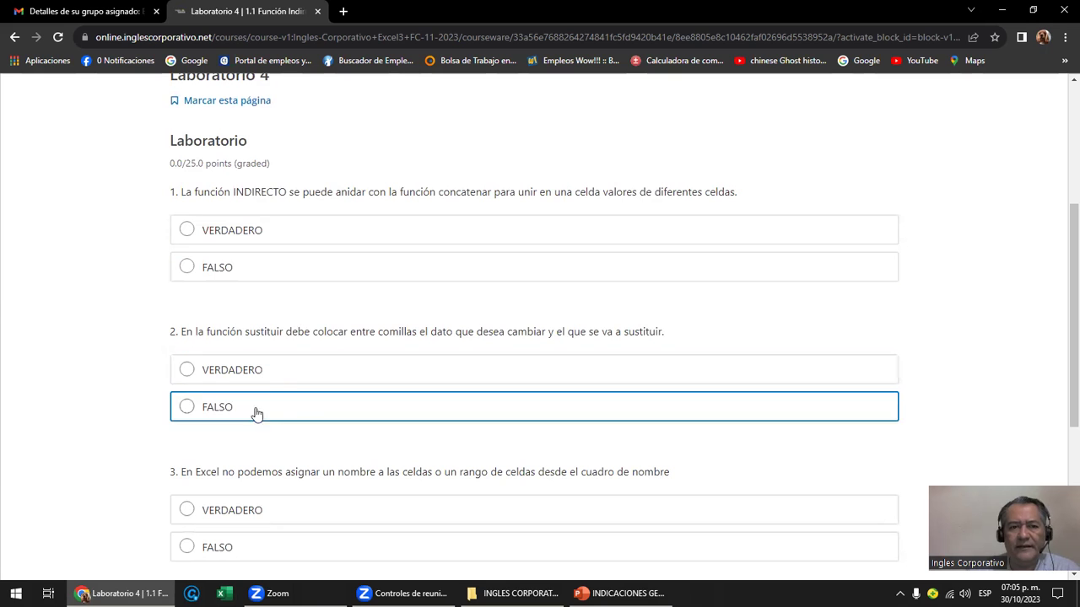
scroll(248, 390, down, 3)
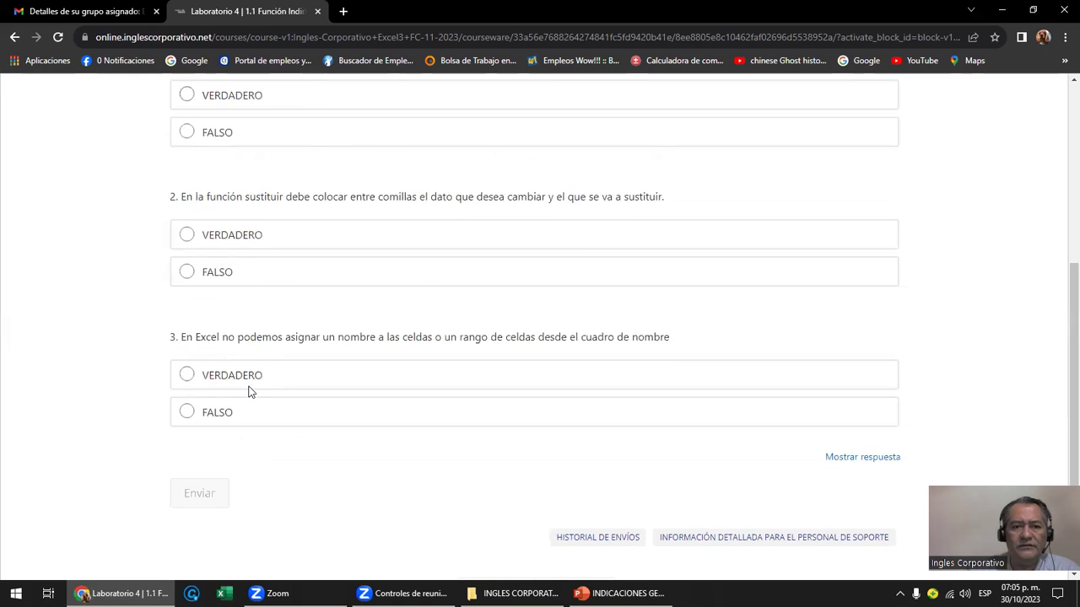
click(565, 461)
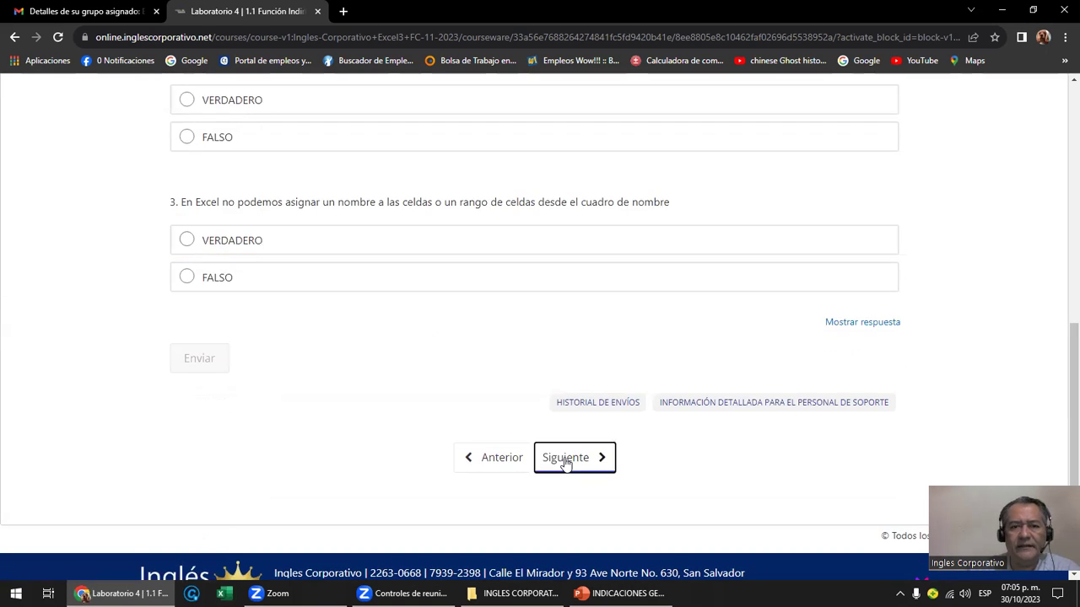
scroll(427, 335, up, 7)
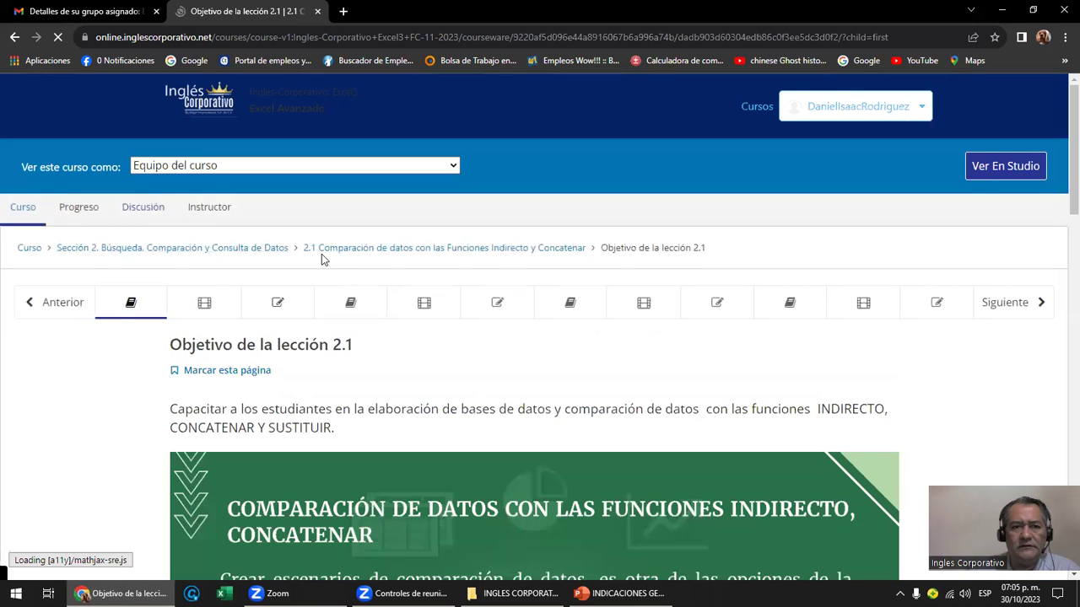
Step: Review the lesson 2.1 objective page, then advance past the comparison video to Laboratorio 5
scroll(328, 254, down, 2)
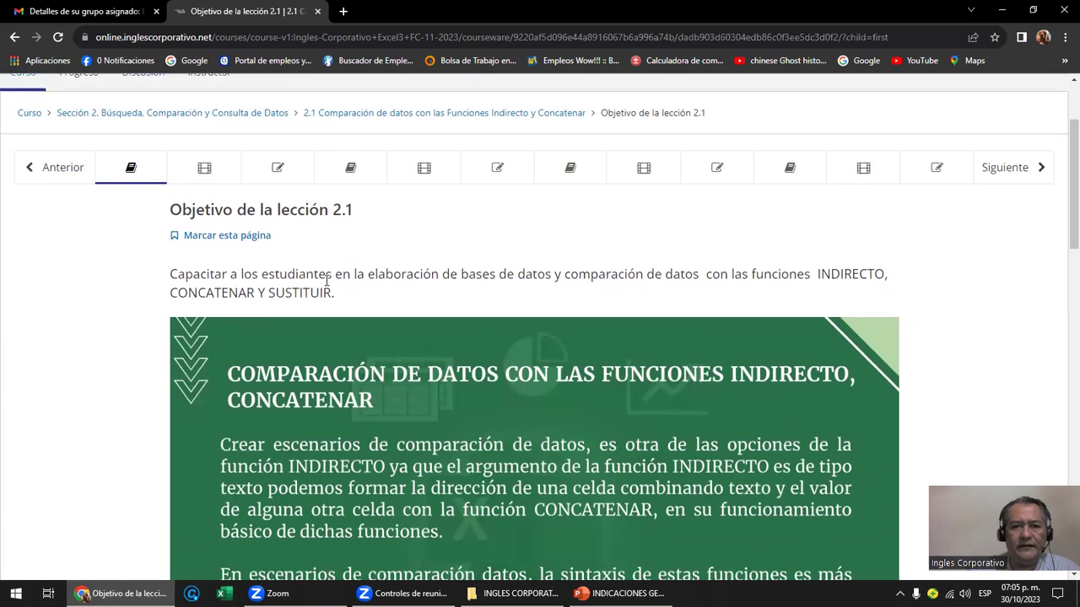
scroll(328, 281, down, 2)
scroll(329, 280, down, 3)
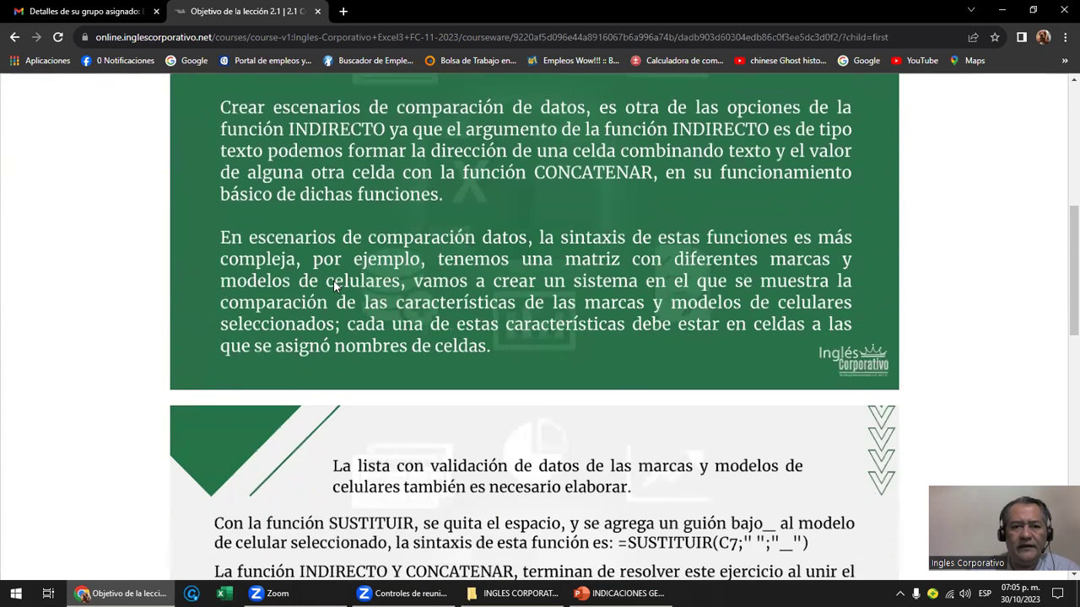
scroll(333, 280, down, 3)
scroll(337, 279, down, 3)
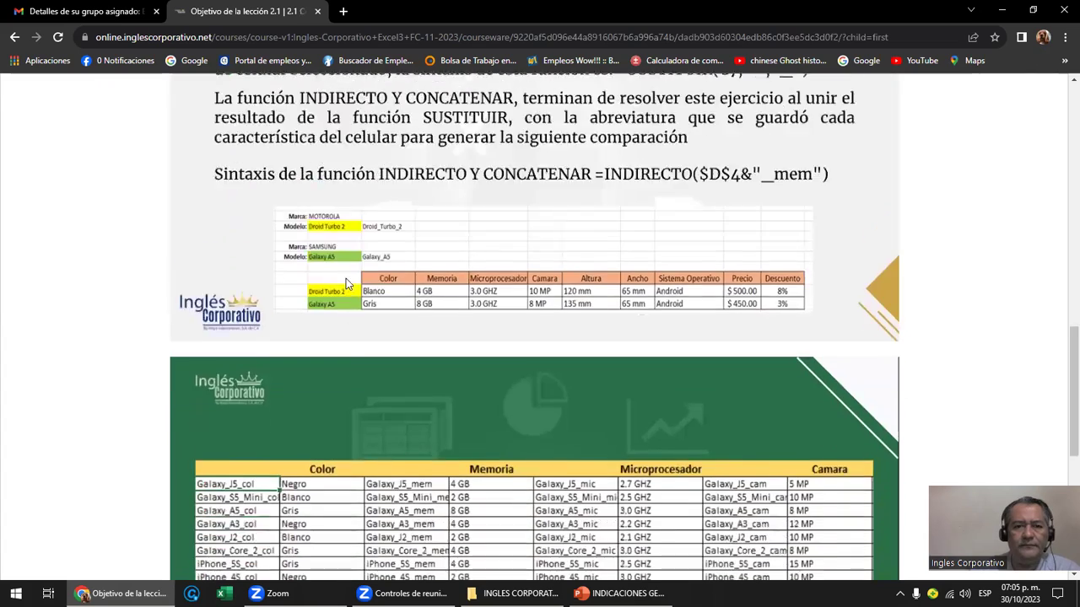
scroll(346, 278, down, 5)
scroll(351, 277, up, 2)
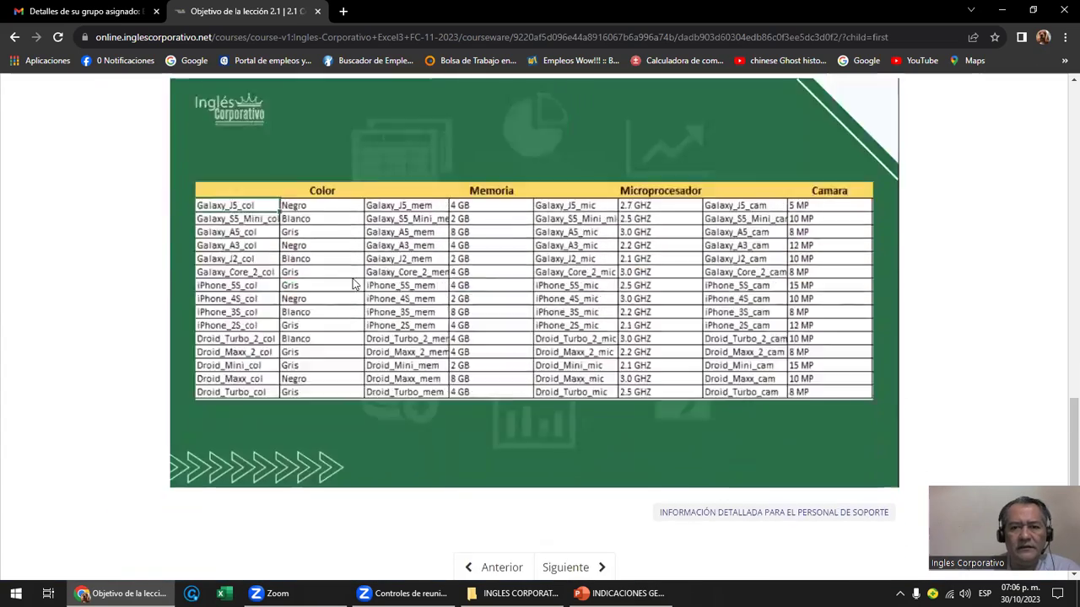
scroll(353, 284, up, 6)
scroll(353, 284, up, 5)
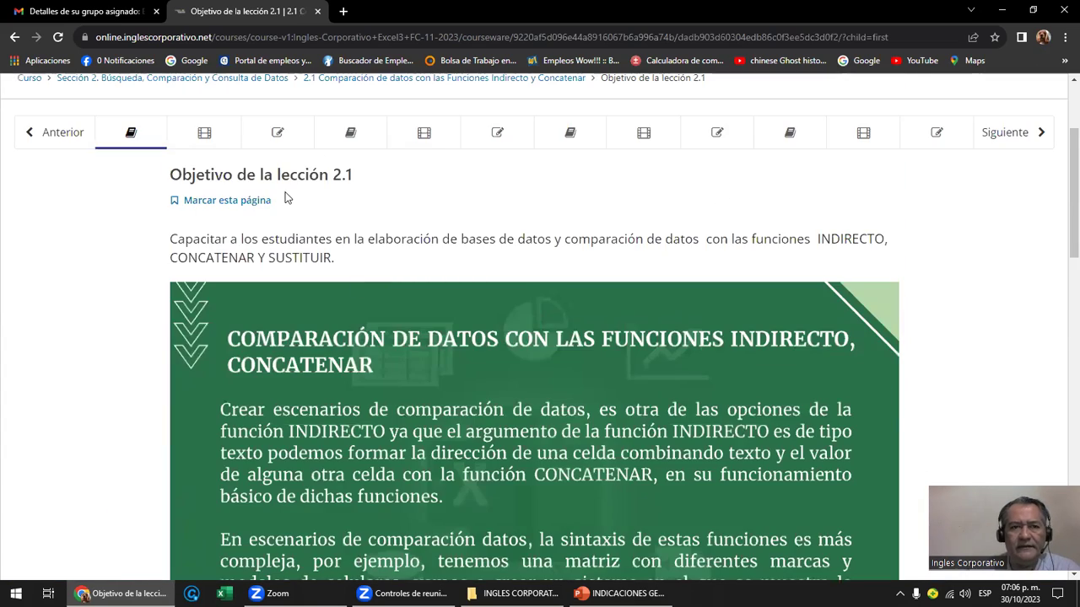
scroll(285, 197, up, 1)
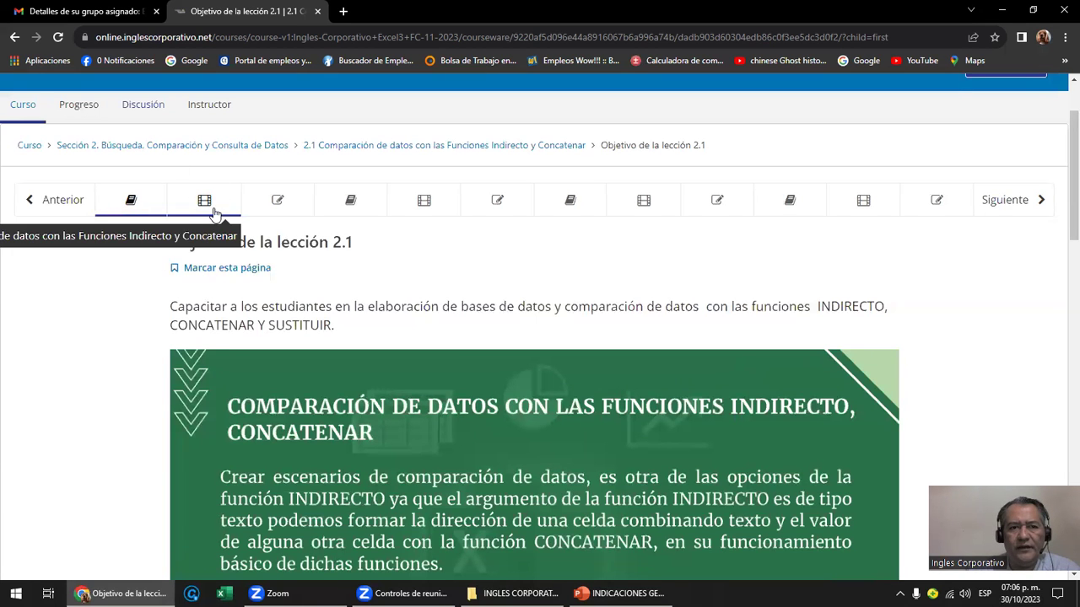
click(1019, 211)
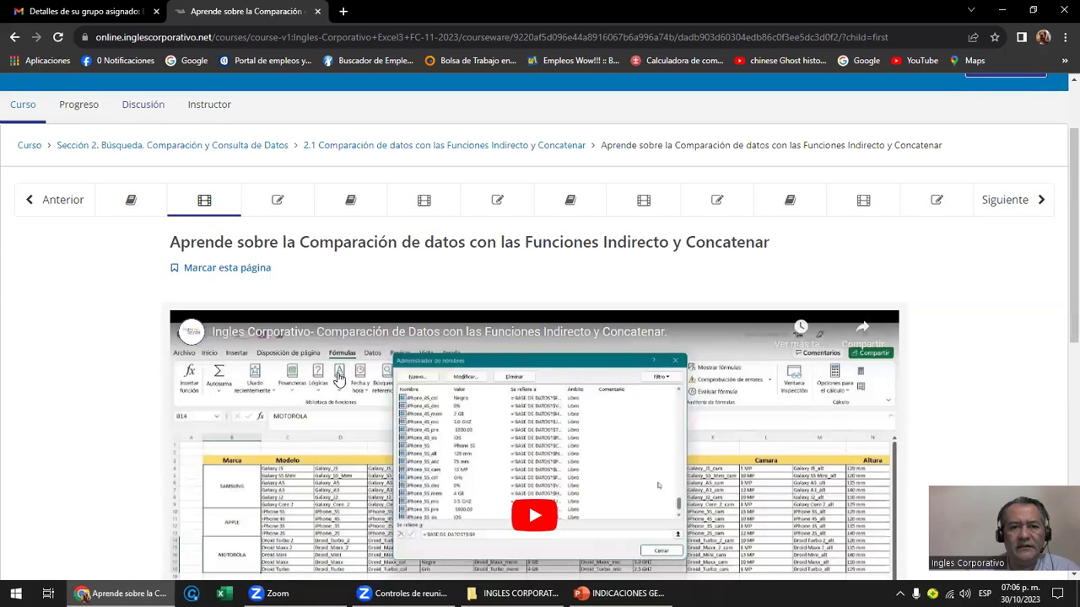
click(1012, 199)
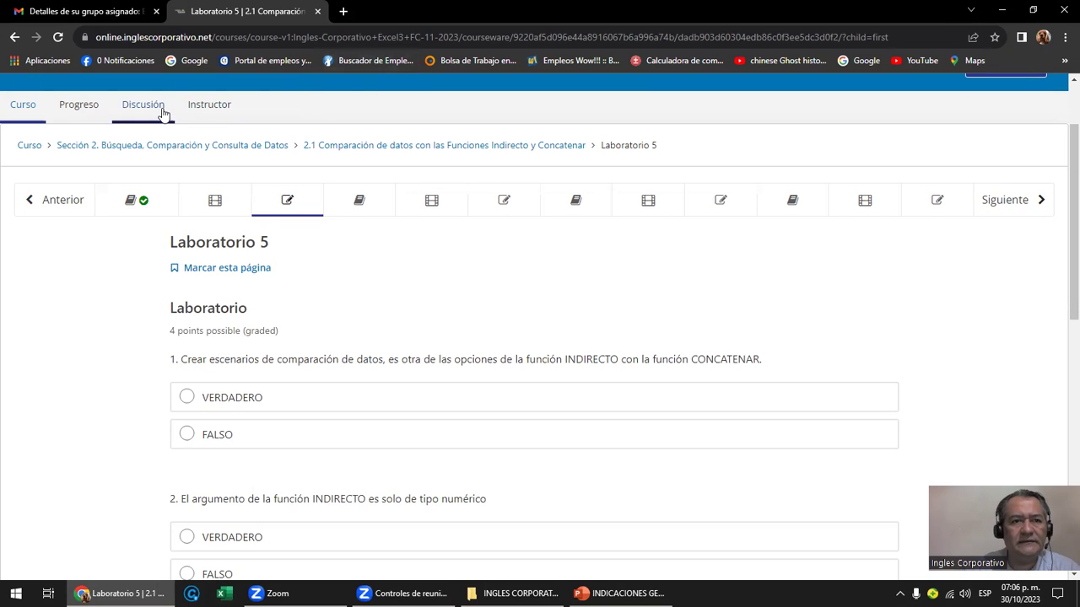
Step: Open the Progreso page and review the 0% chart and zero section scores
click(89, 114)
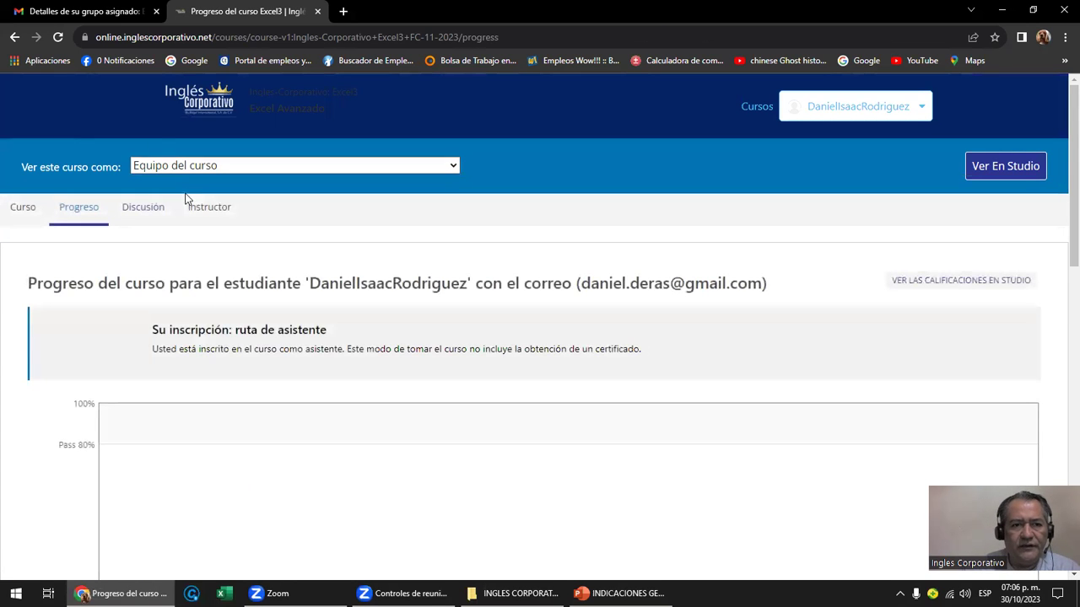
scroll(201, 212, down, 2)
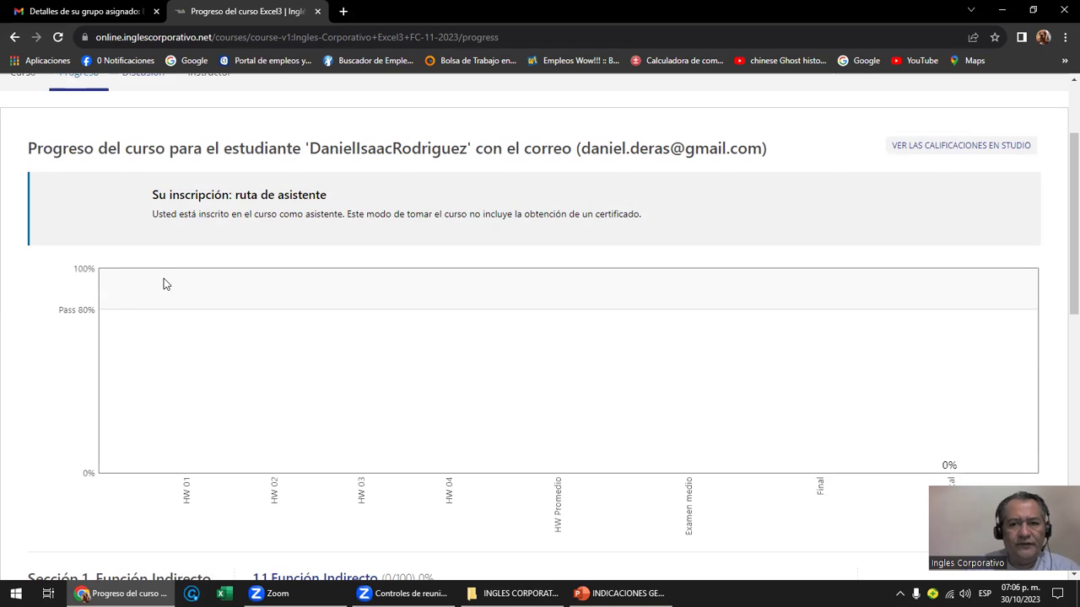
scroll(166, 284, down, 1)
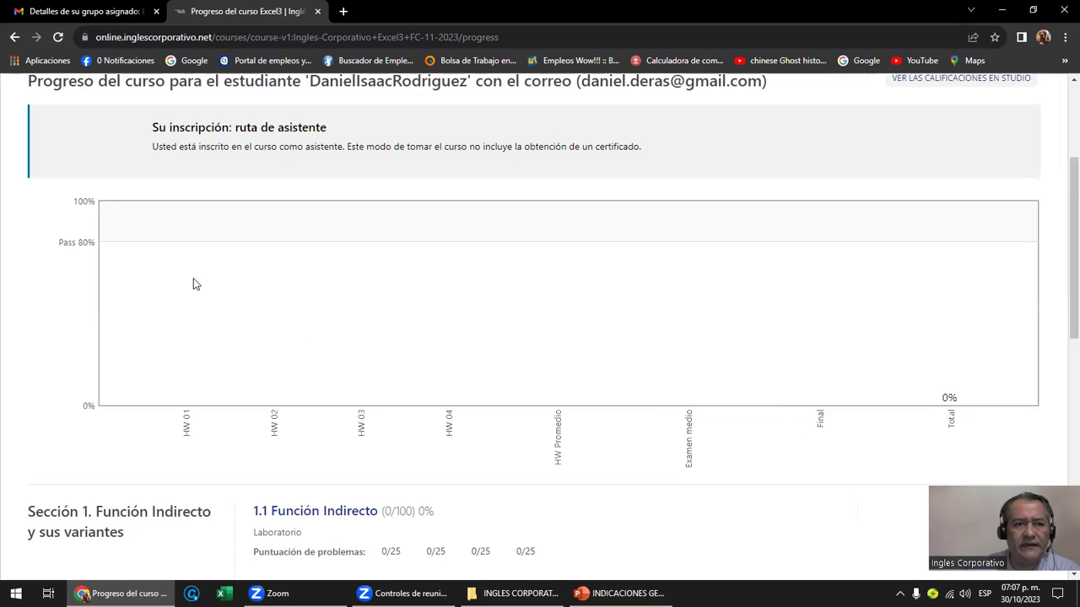
scroll(199, 253, down, 2)
scroll(199, 253, down, 2)
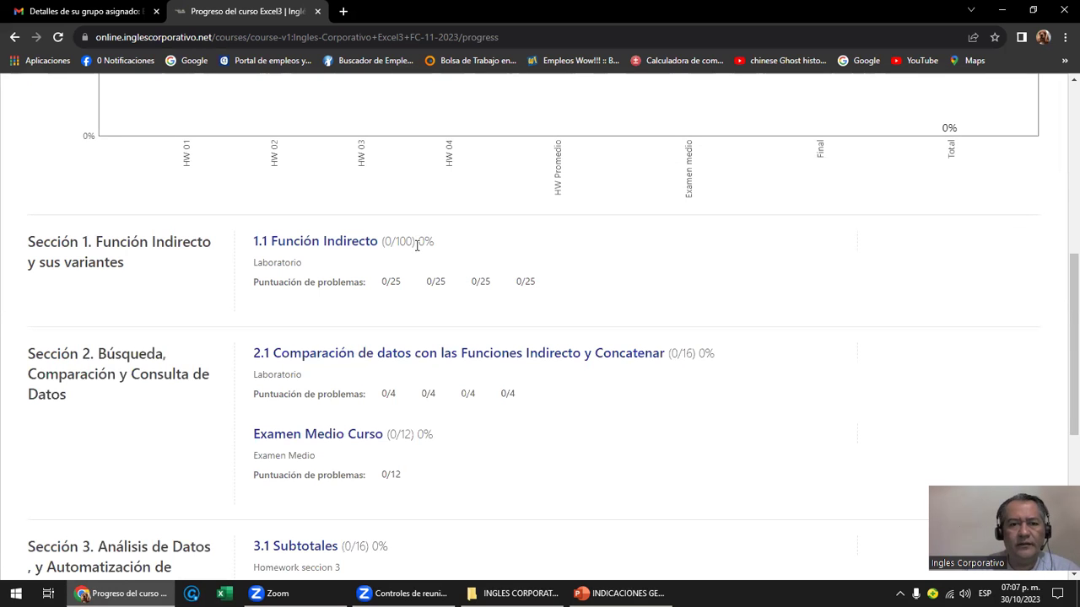
scroll(416, 245, down, 3)
scroll(416, 245, down, 1)
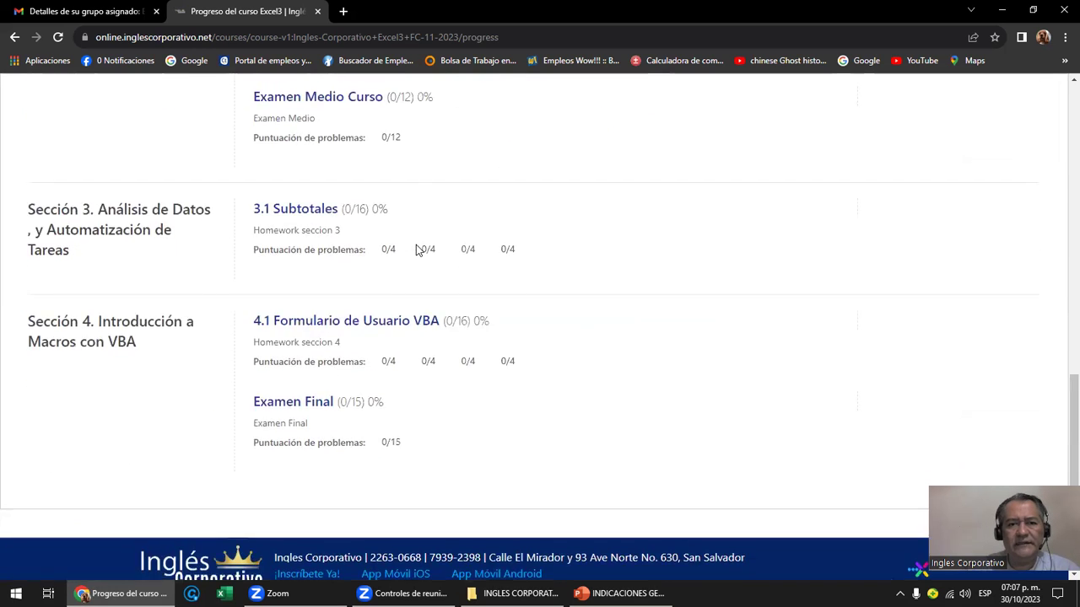
scroll(416, 250, up, 5)
scroll(416, 249, up, 3)
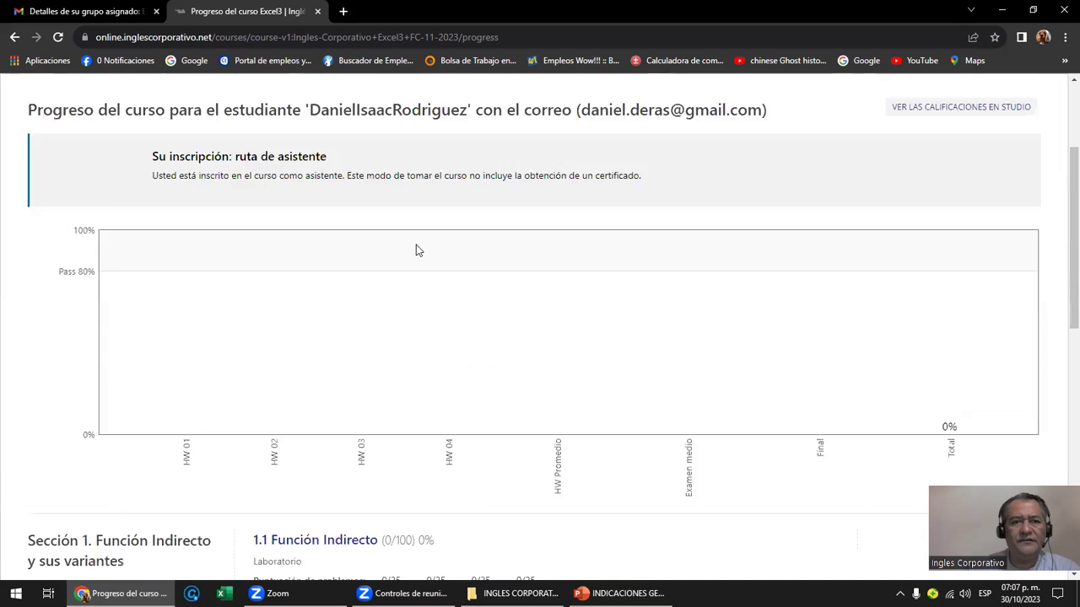
scroll(416, 250, up, 2)
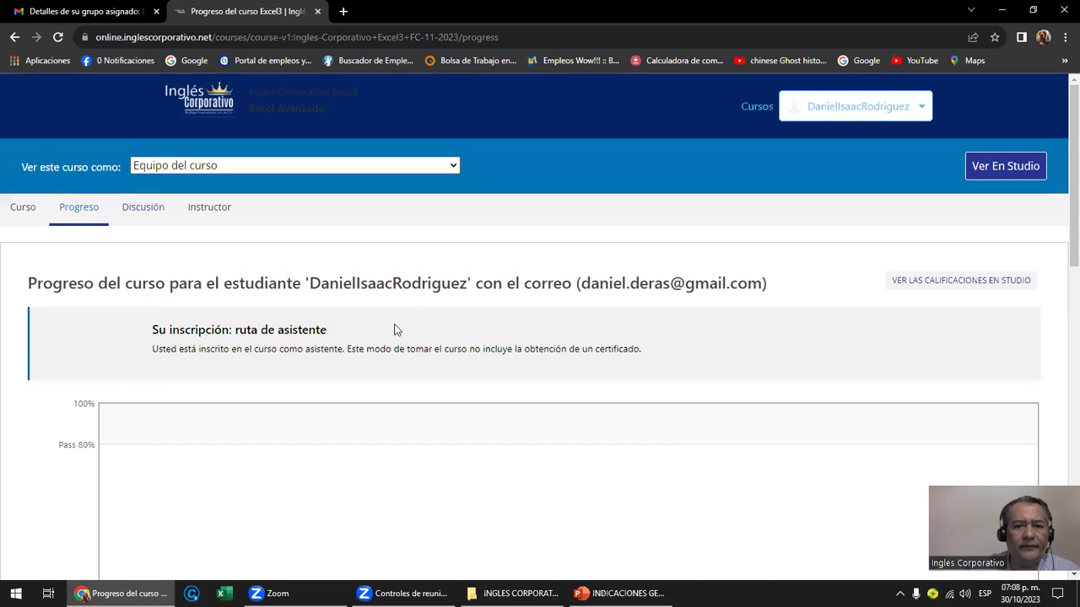
Step: Bring the INDICACIONES GENERALES deck forward and move to slide 2, NORMAS DE CONVIVENCIA
click(85, 596)
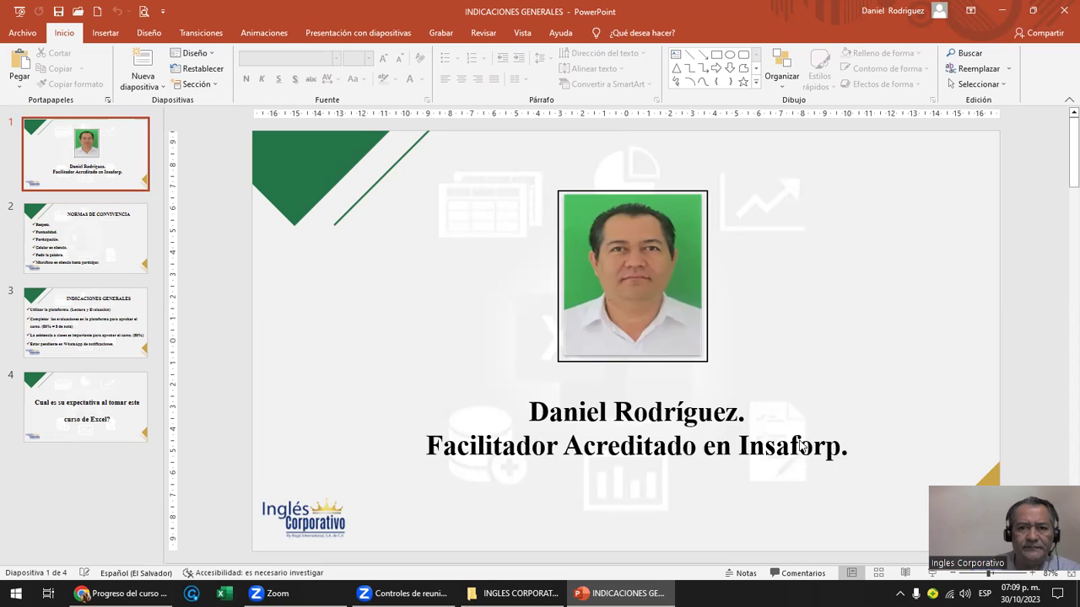
scroll(800, 442, down, 1)
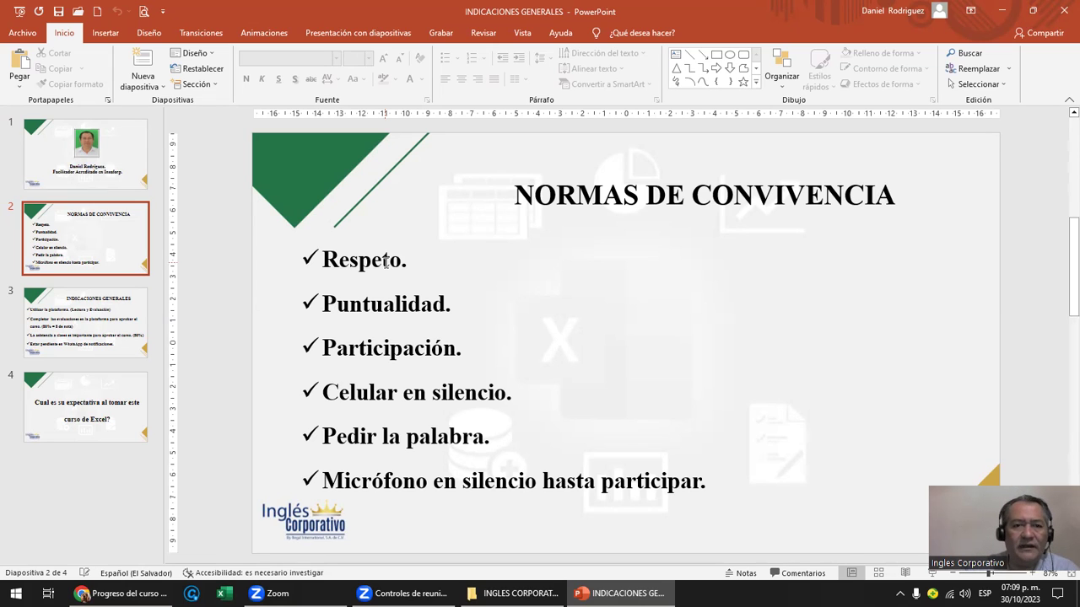
click(456, 307)
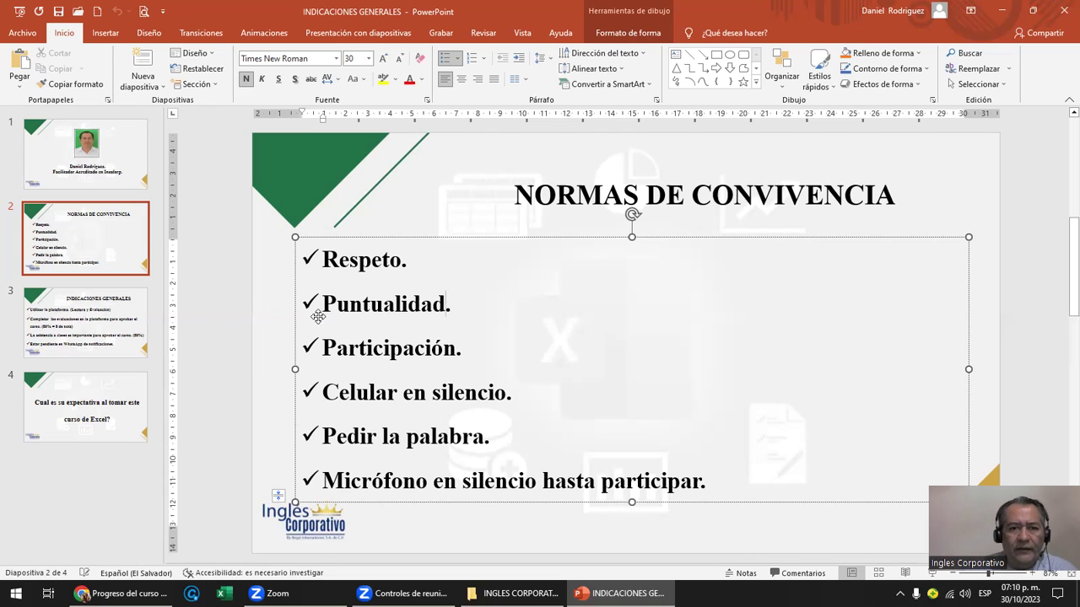
Step: Place the caret after 'Participación.' and then display slide 3, INDICACIONES GENERALES
click(469, 348)
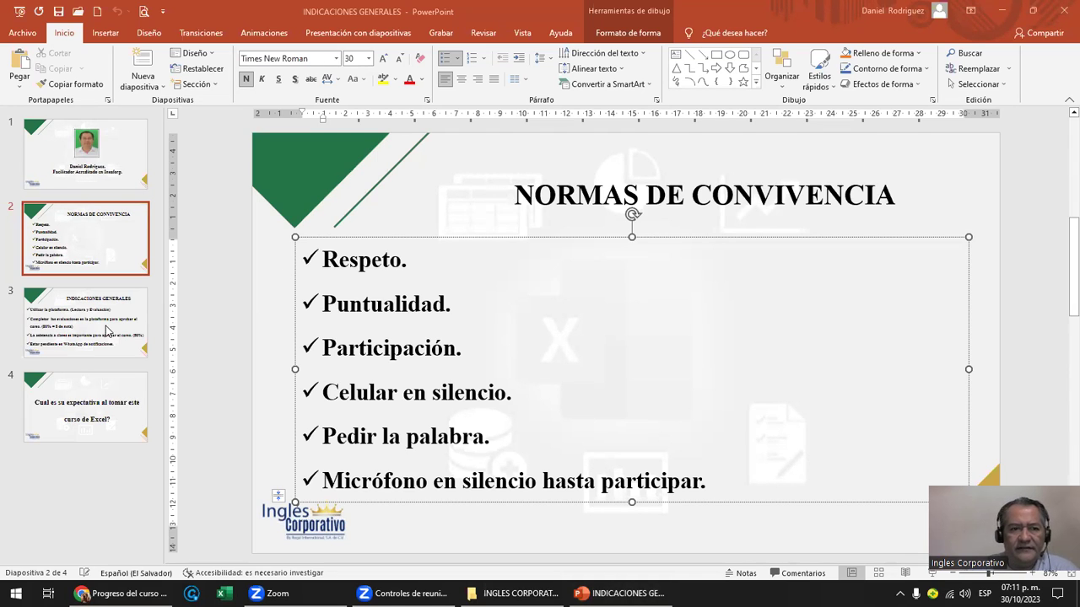
click(123, 346)
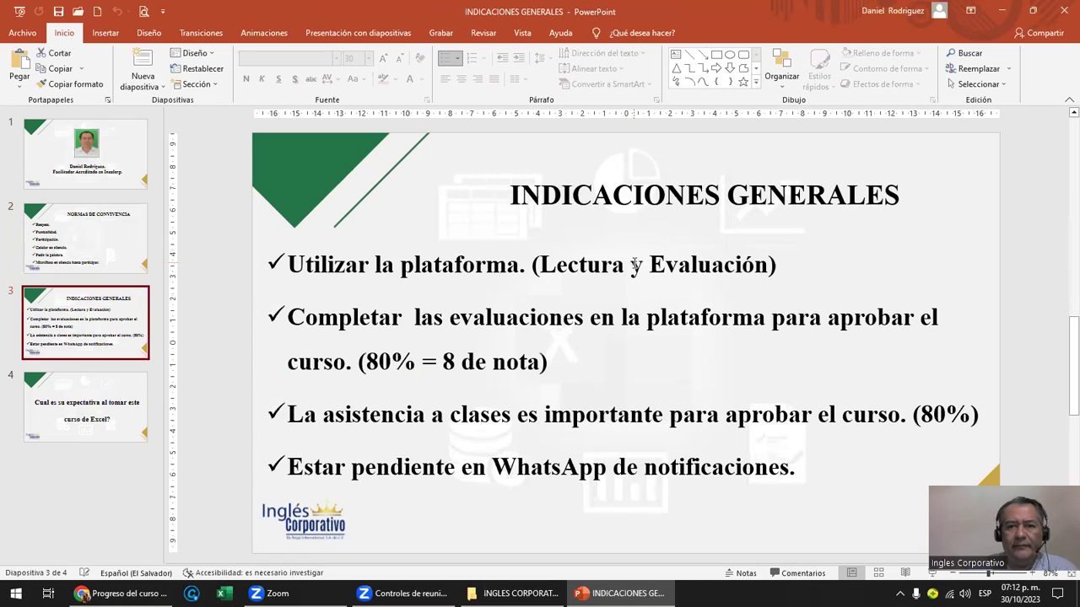
click(639, 265)
drag(648, 265, 770, 261)
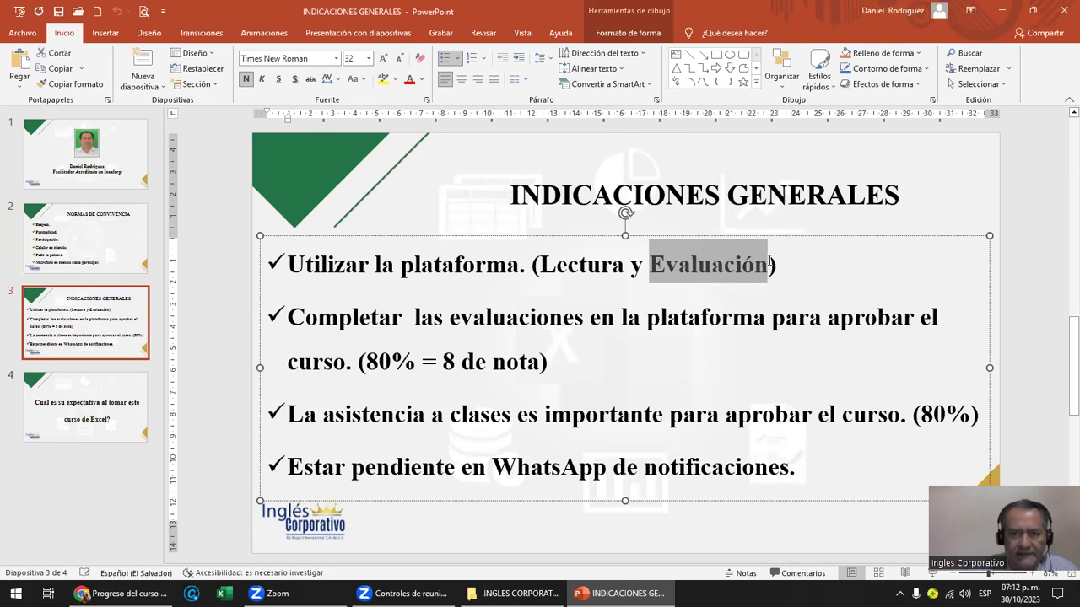
click(551, 318)
drag(443, 361, 491, 362)
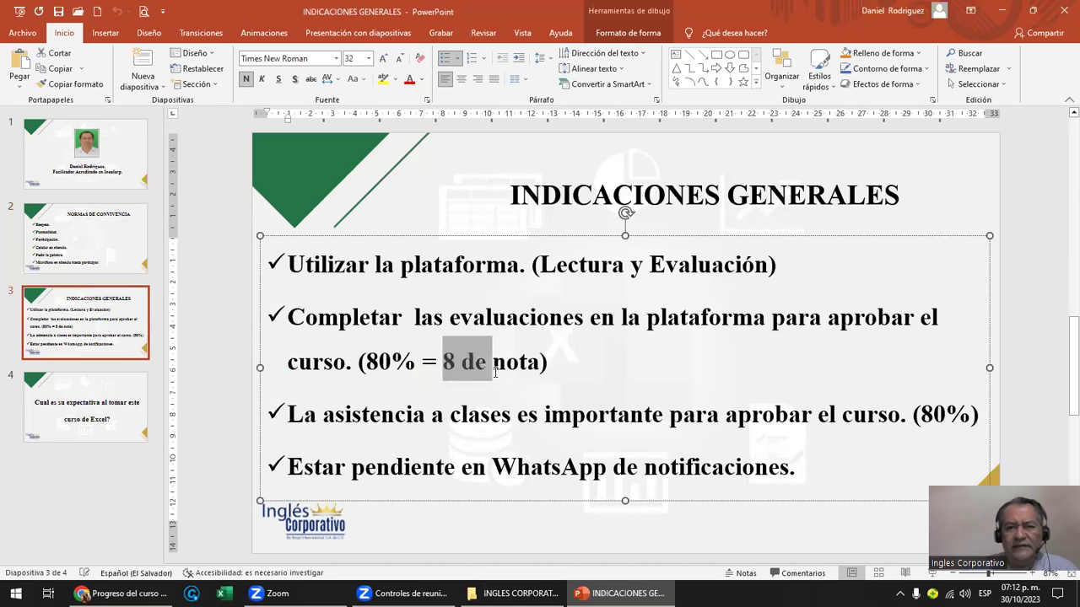
click(461, 415)
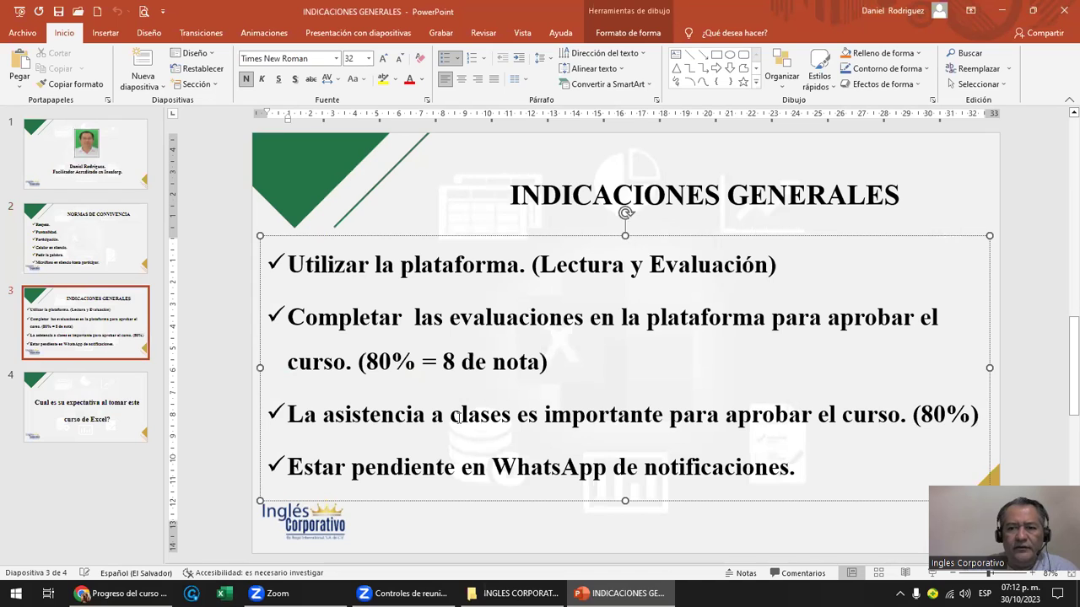
click(438, 358)
click(904, 414)
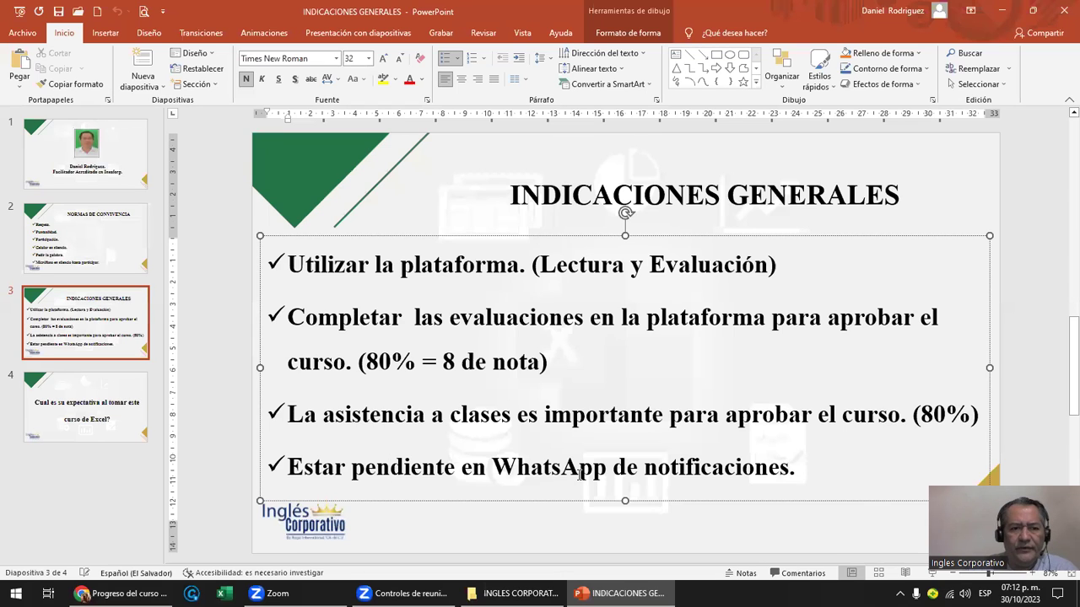
scroll(612, 426, down, 1)
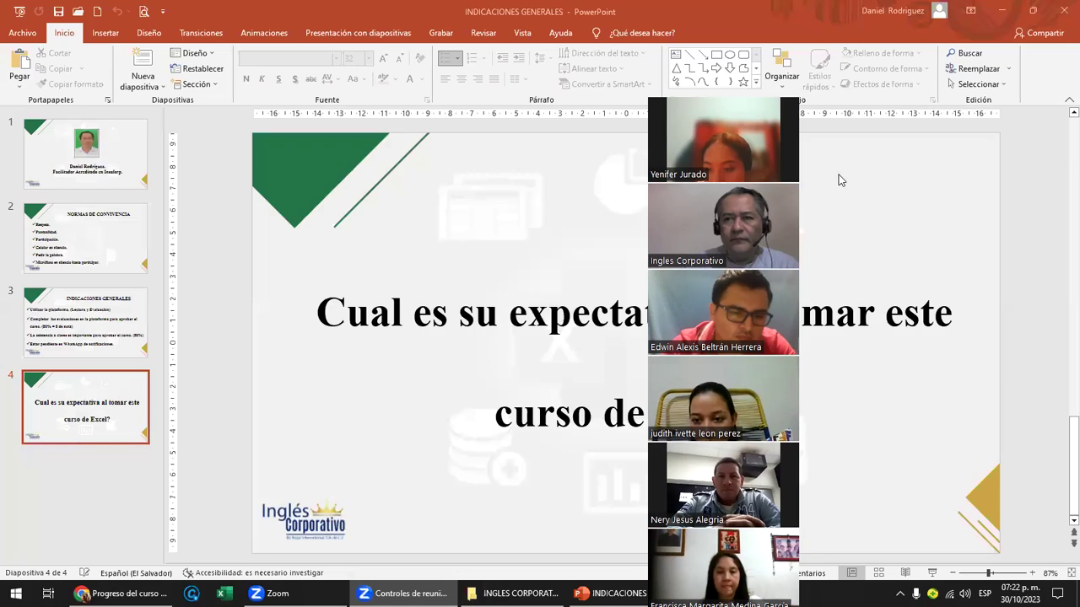
Step: Close PowerPoint and switch to the INGLES CORPORATIVO folder in File Explorer
click(1061, 14)
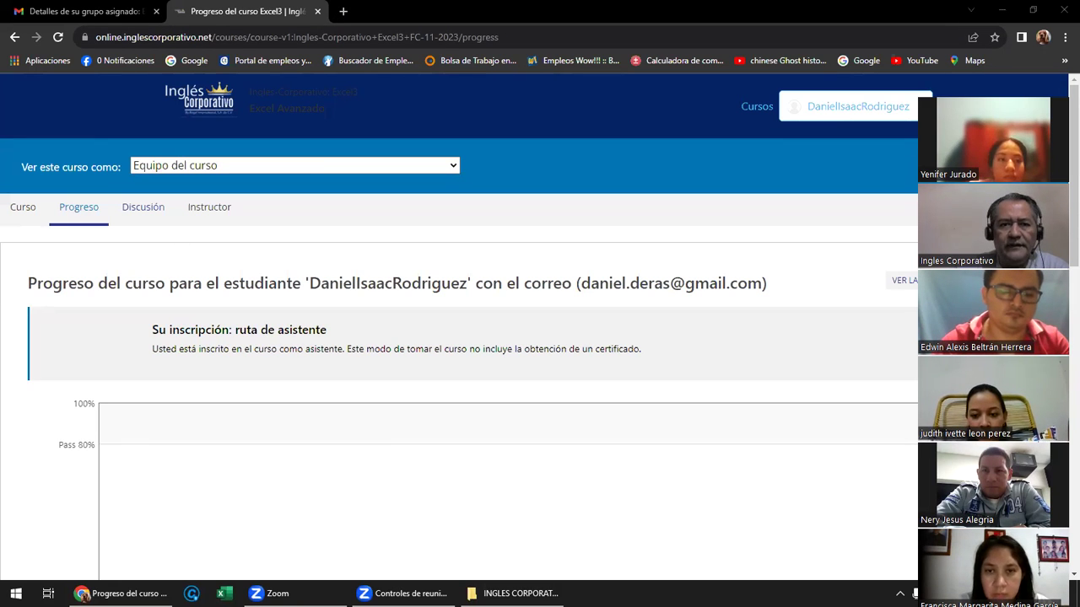
key(alt+Tab)
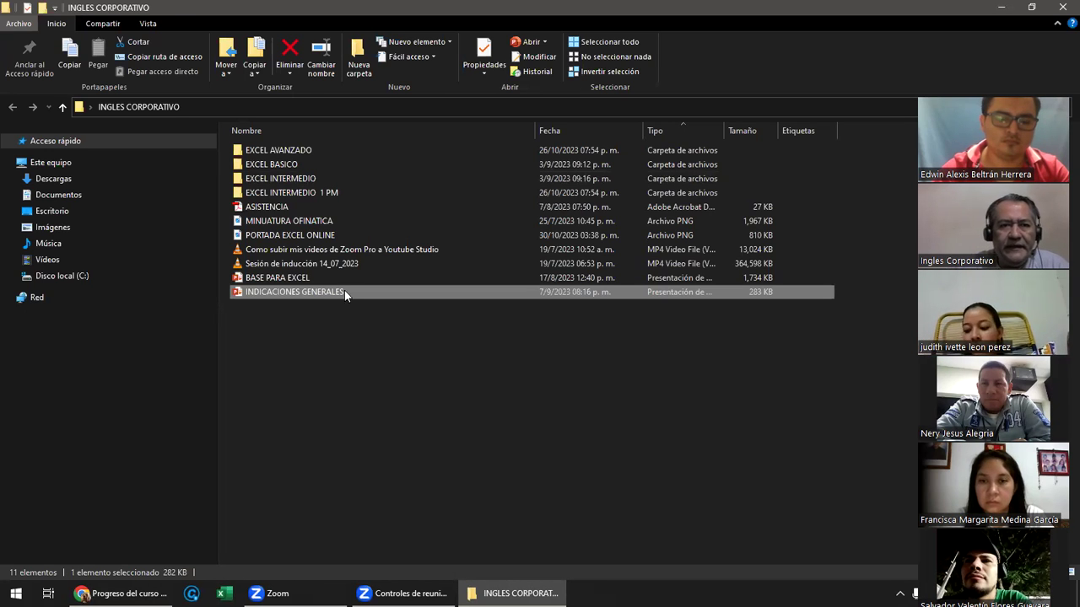
Step: Open 1- FUNCION INDIRECTO from EXCEL AVANZADO > EXCEL AVANZADO 7 PM, then return to the course contents
double_click(287, 152)
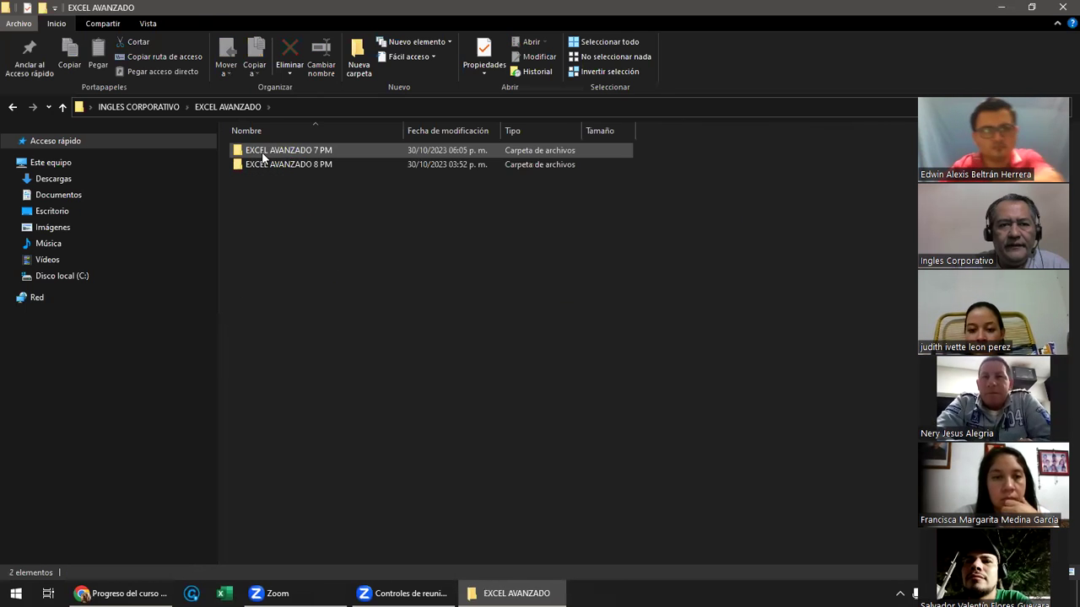
double_click(262, 152)
double_click(295, 152)
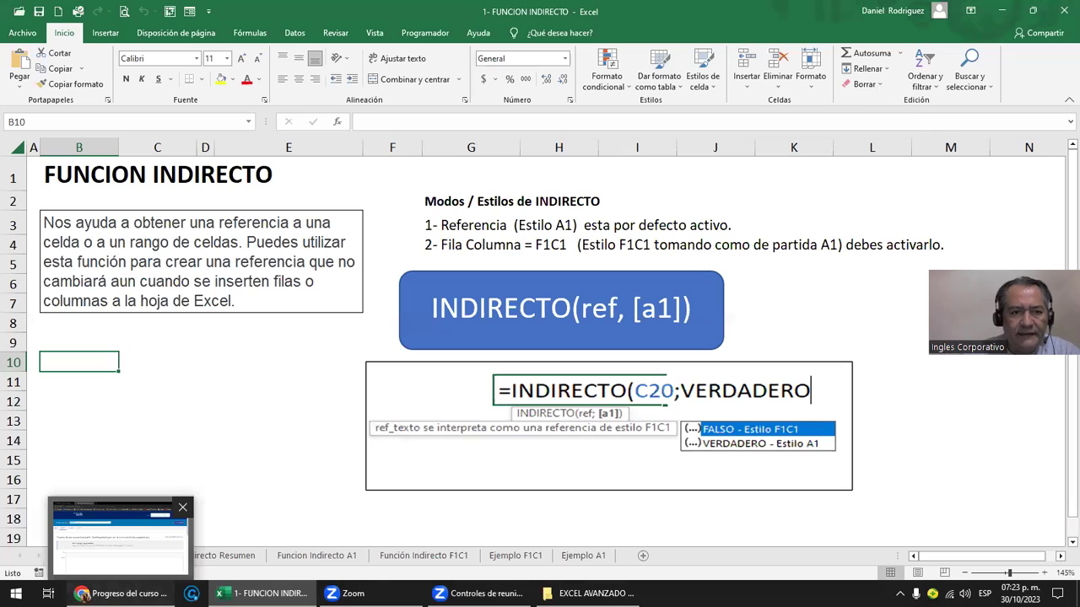
click(129, 590)
click(21, 215)
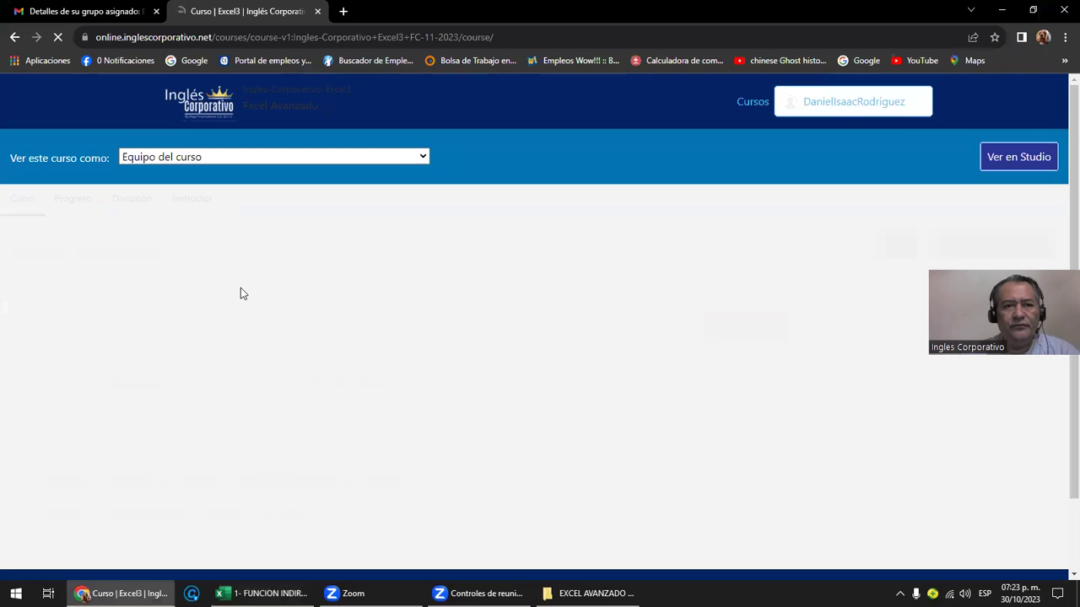
Step: Open the 1.1 Función Indirecto unit from Sección 1 of the course
scroll(330, 359, down, 1)
click(237, 287)
click(196, 319)
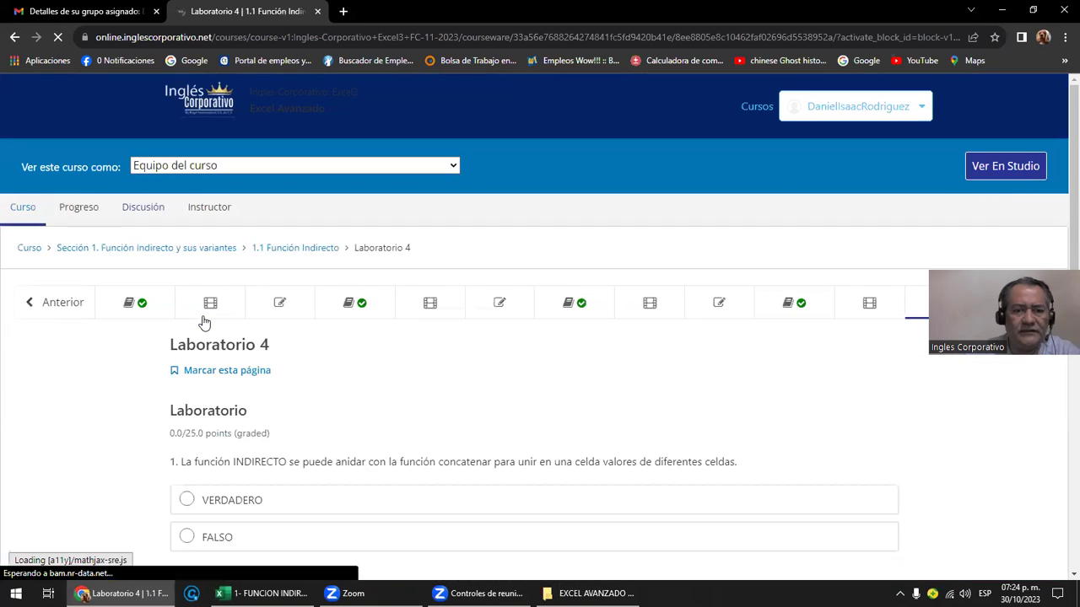
Step: Step back through the units to the first page, Objetivo de la lección 1.1
scroll(203, 321, down, 1)
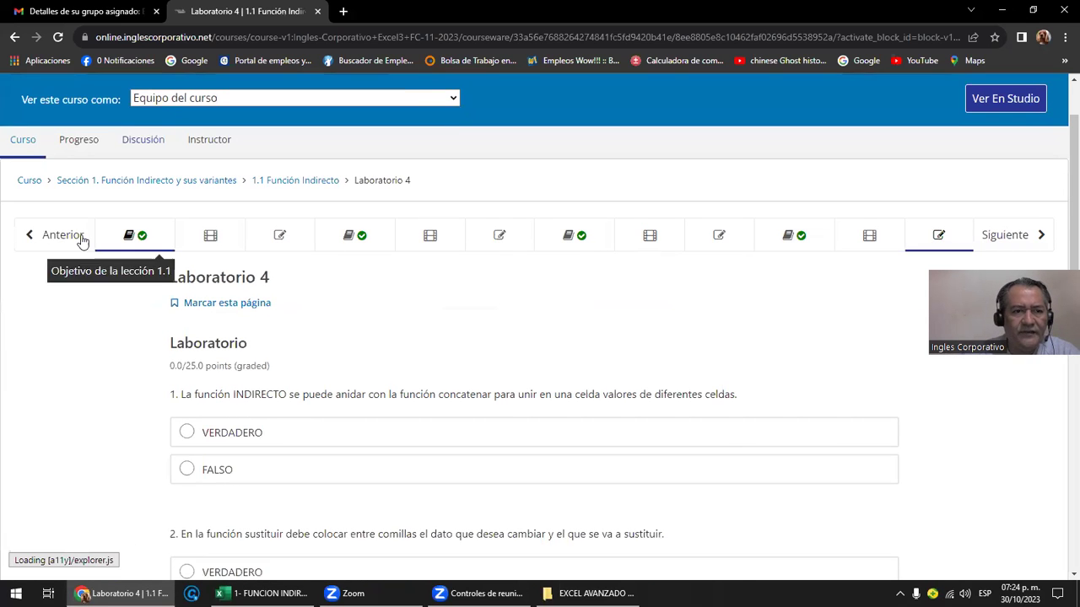
click(61, 236)
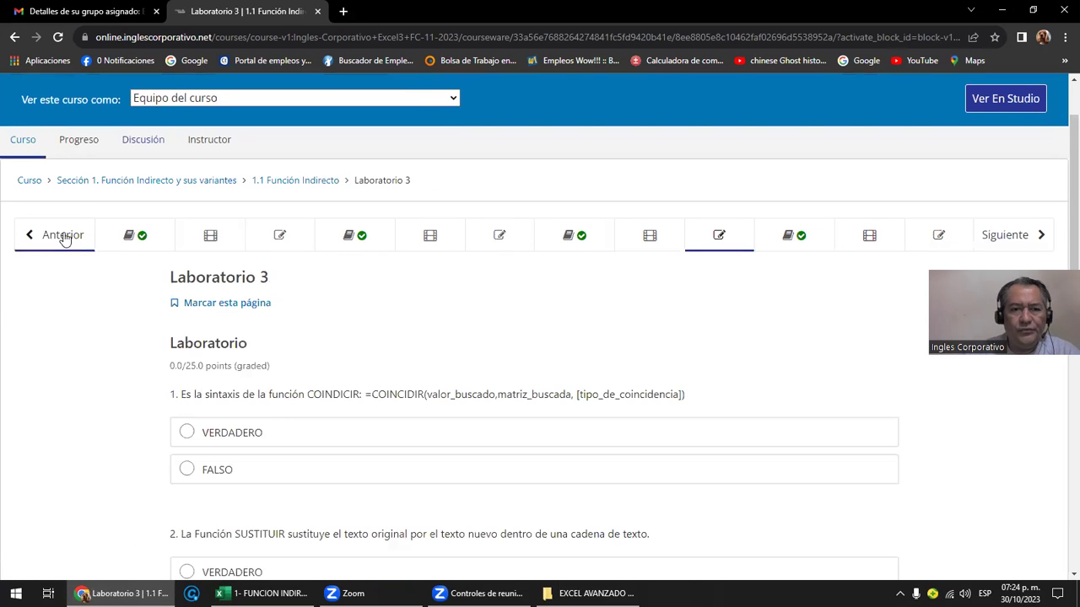
click(64, 238)
click(66, 239)
click(67, 239)
click(67, 239)
click(68, 238)
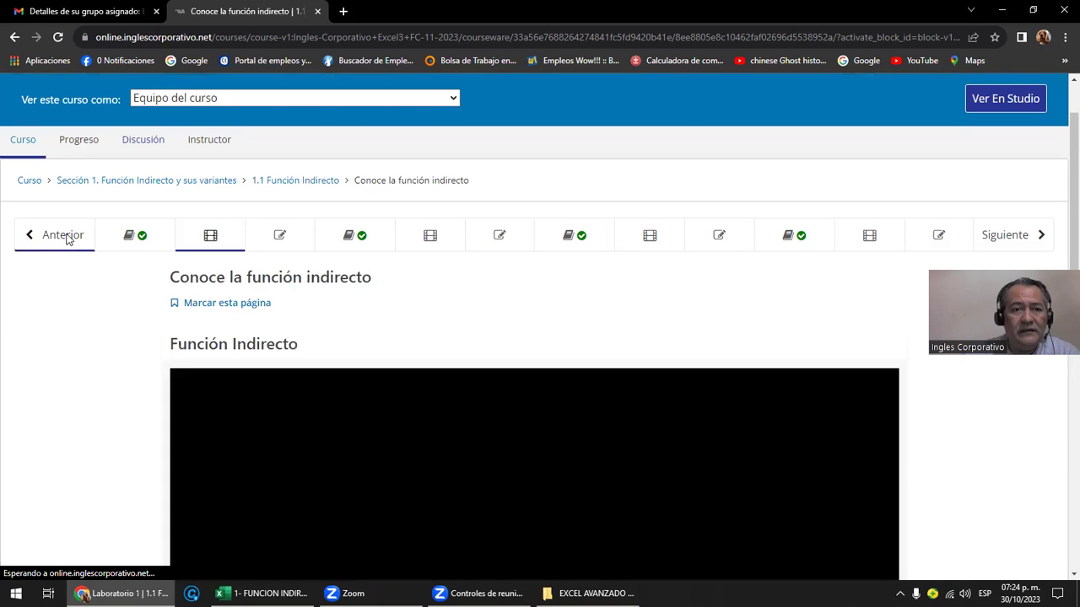
click(68, 238)
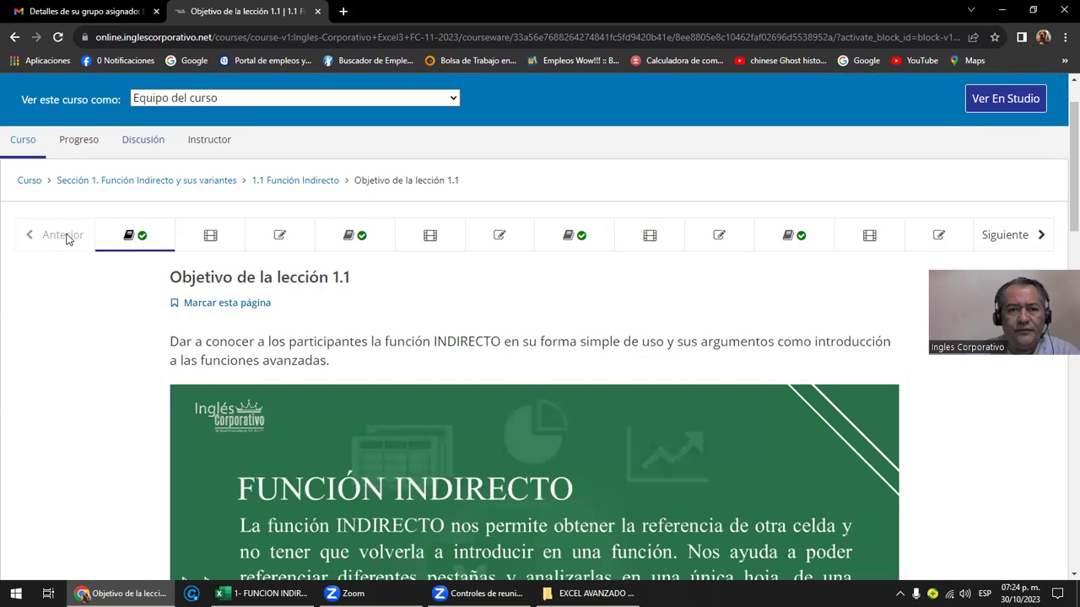
Step: Scroll through the Objetivo de la lección 1.1 slides introducing INDIRECTO
scroll(418, 318, down, 2)
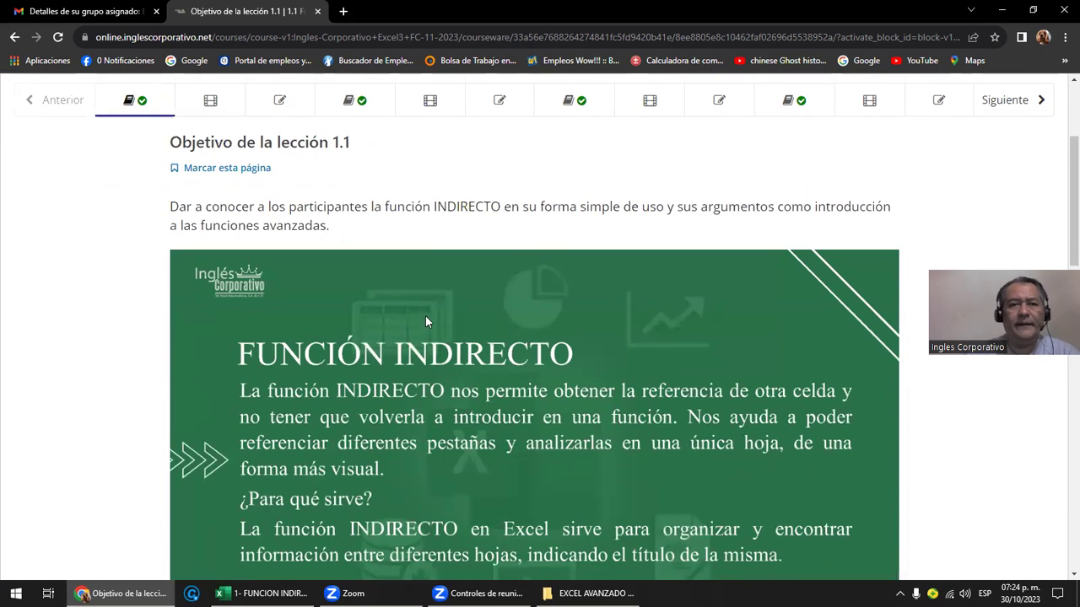
scroll(425, 317, down, 1)
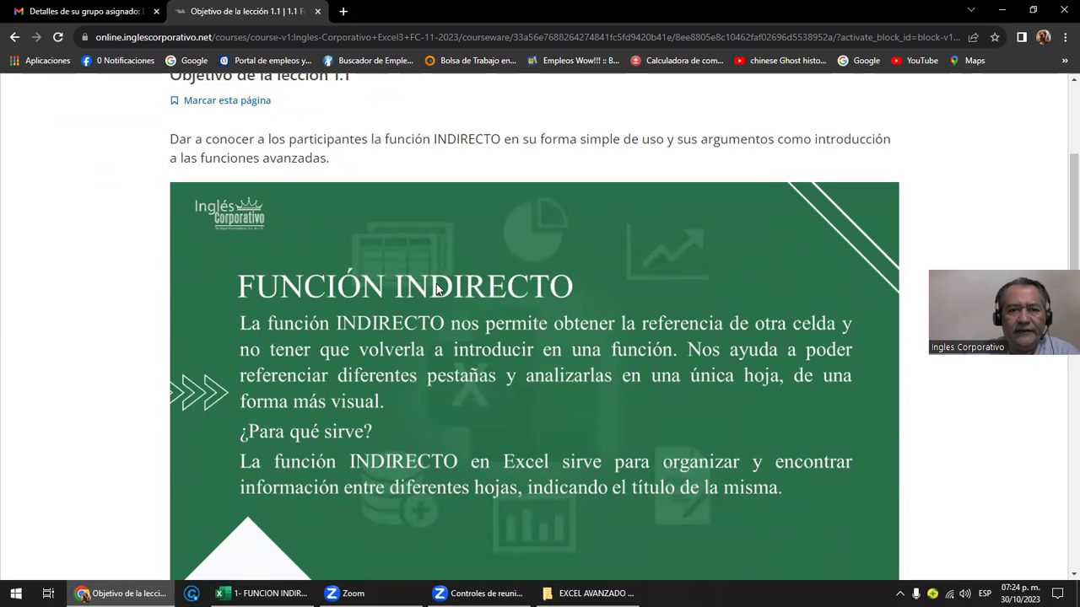
scroll(437, 288, down, 1)
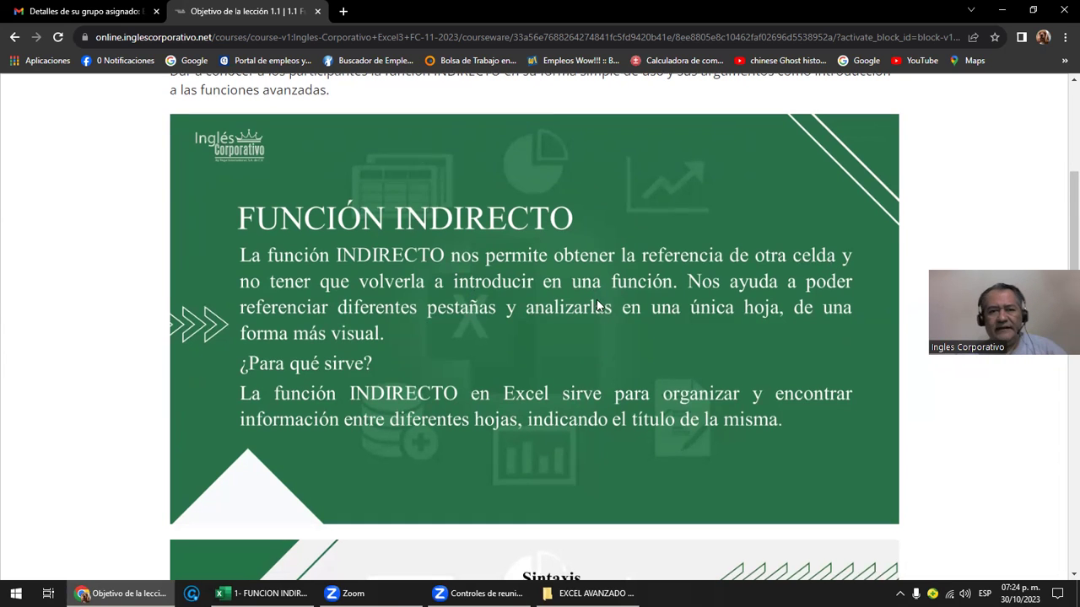
scroll(595, 291, down, 4)
scroll(596, 305, down, 1)
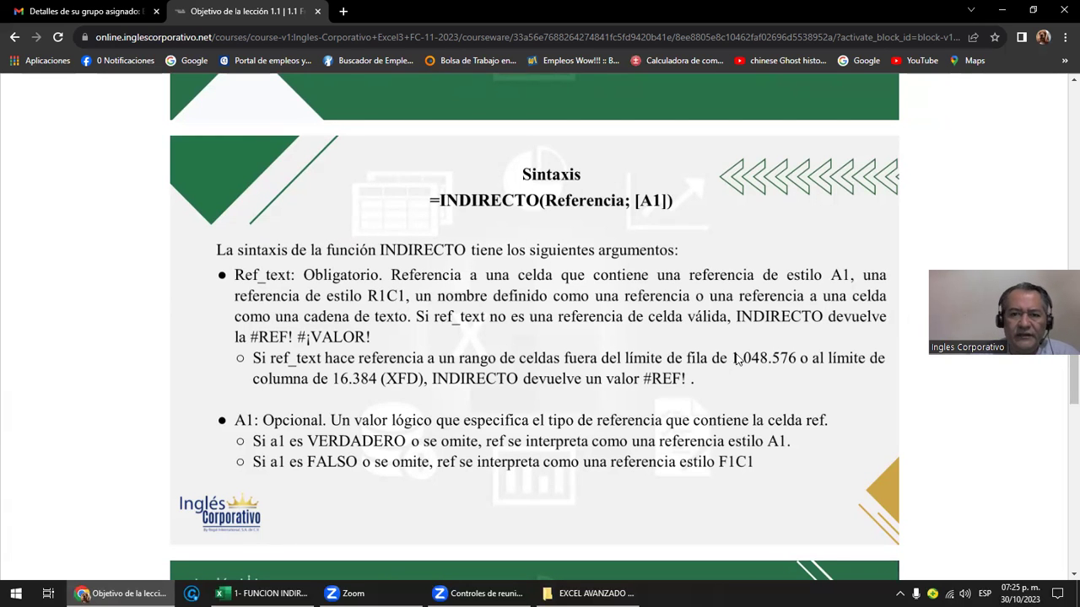
scroll(737, 359, down, 4)
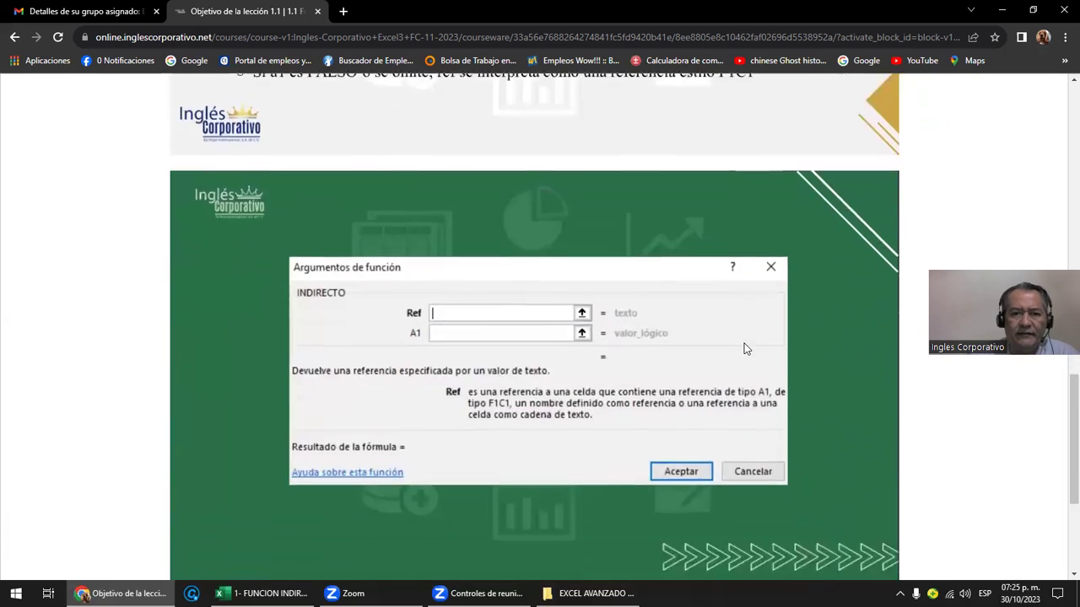
scroll(747, 345, down, 1)
scroll(497, 403, down, 2)
scroll(602, 395, down, 1)
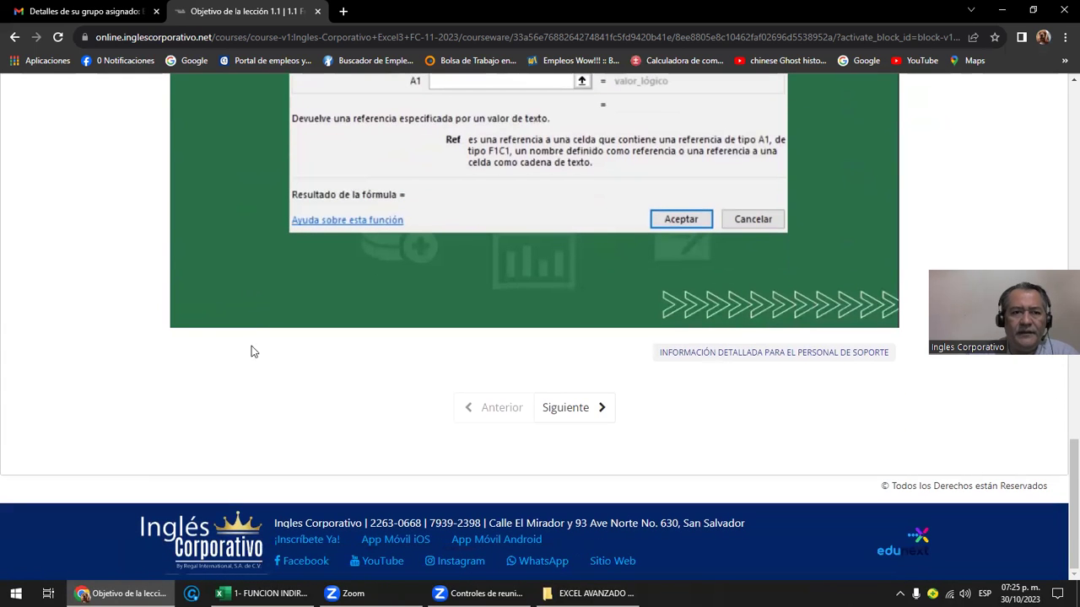
Step: Move on to the 'Conoce la función indirecto' video unit, then bring Excel forward
click(577, 412)
scroll(577, 413, down, 3)
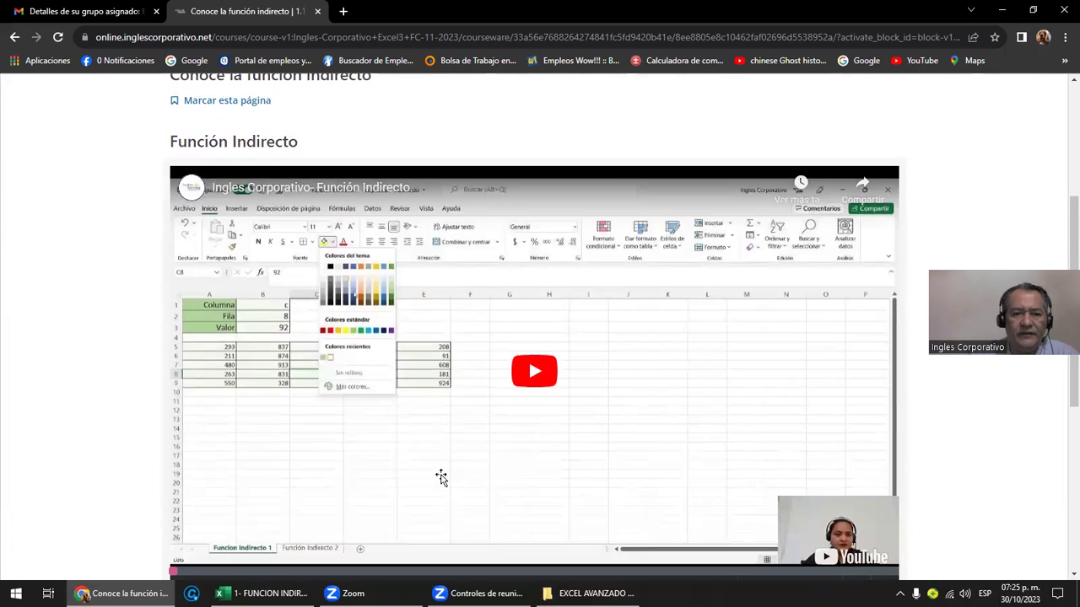
key(alt+Tab)
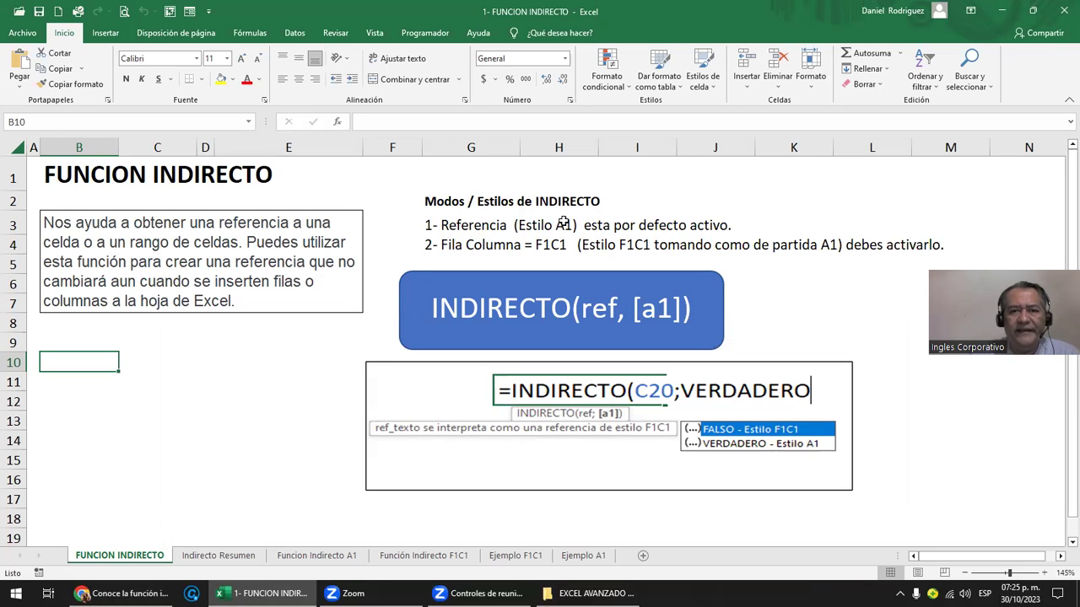
Step: Point out the A1 and F1C1 style notes in G3 and G4, then go to Indirecto Resumen
click(478, 228)
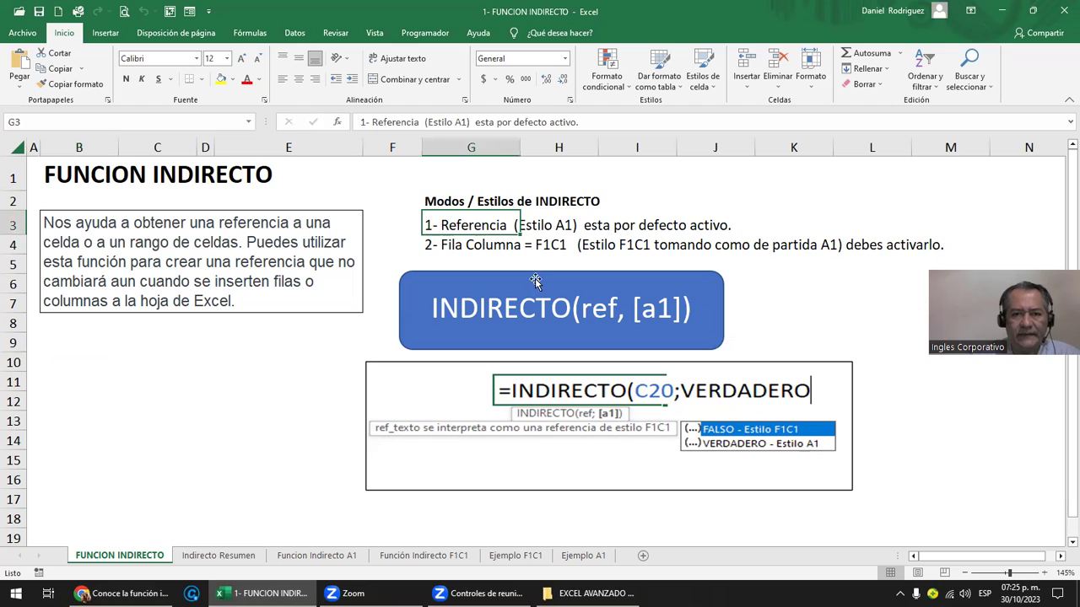
click(460, 247)
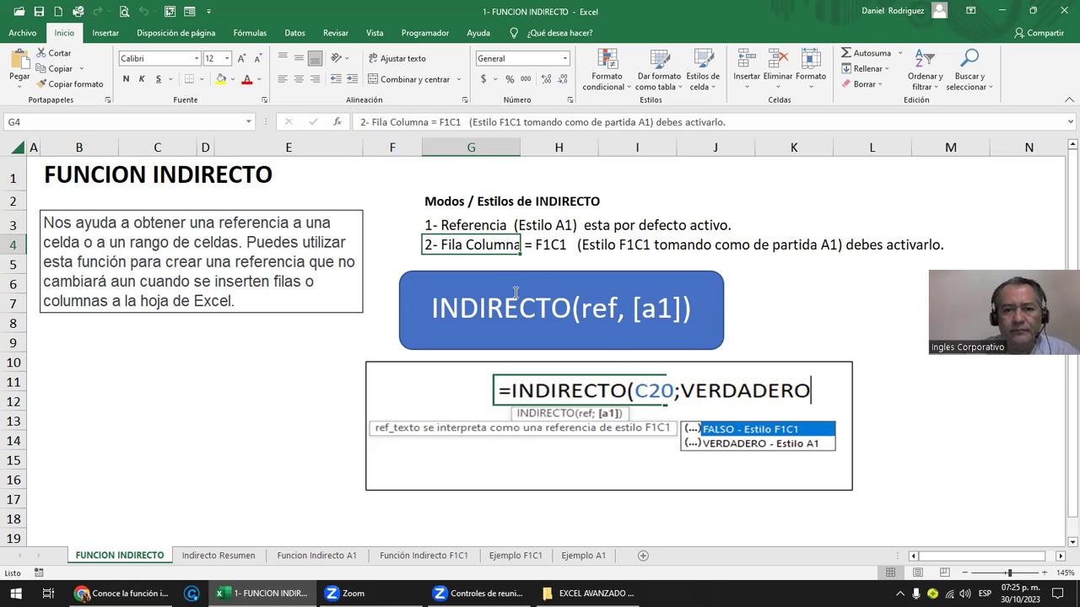
scroll(494, 367, down, 1)
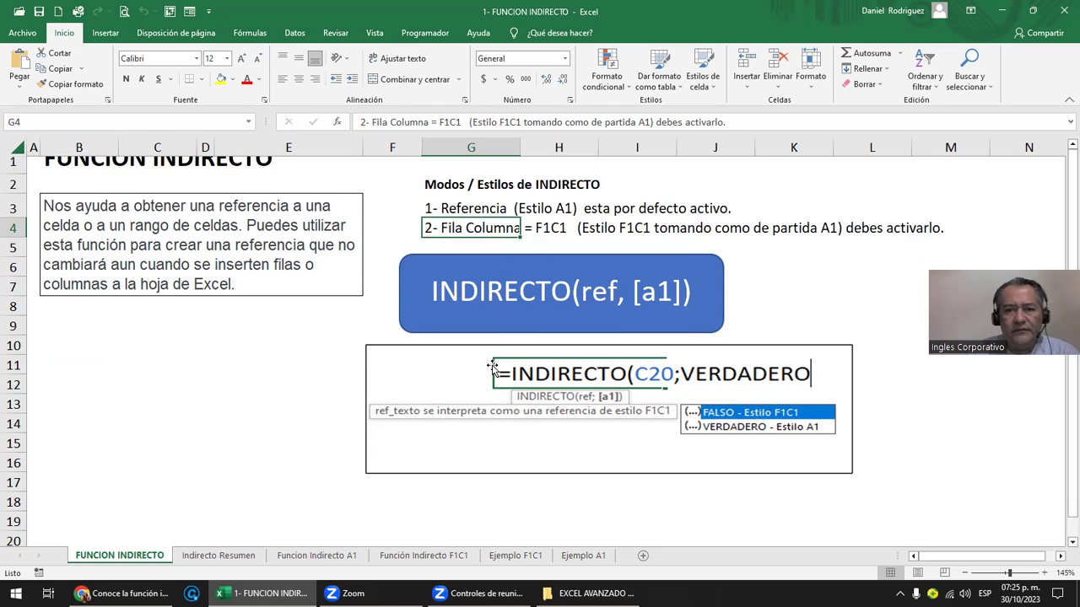
scroll(493, 367, down, 2)
scroll(400, 427, down, 1)
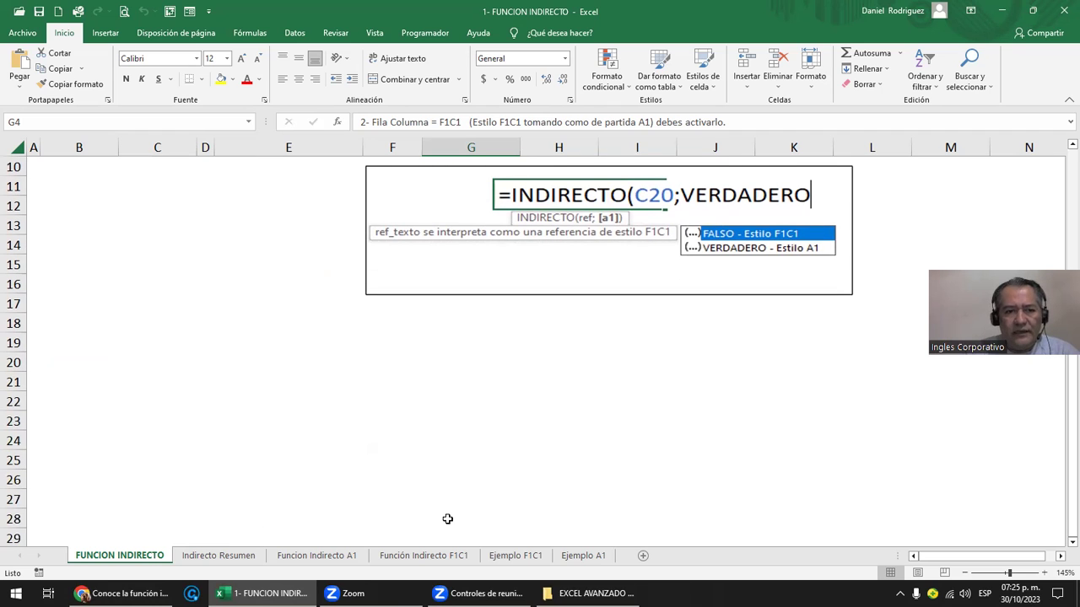
key(ctrl+Page_Down)
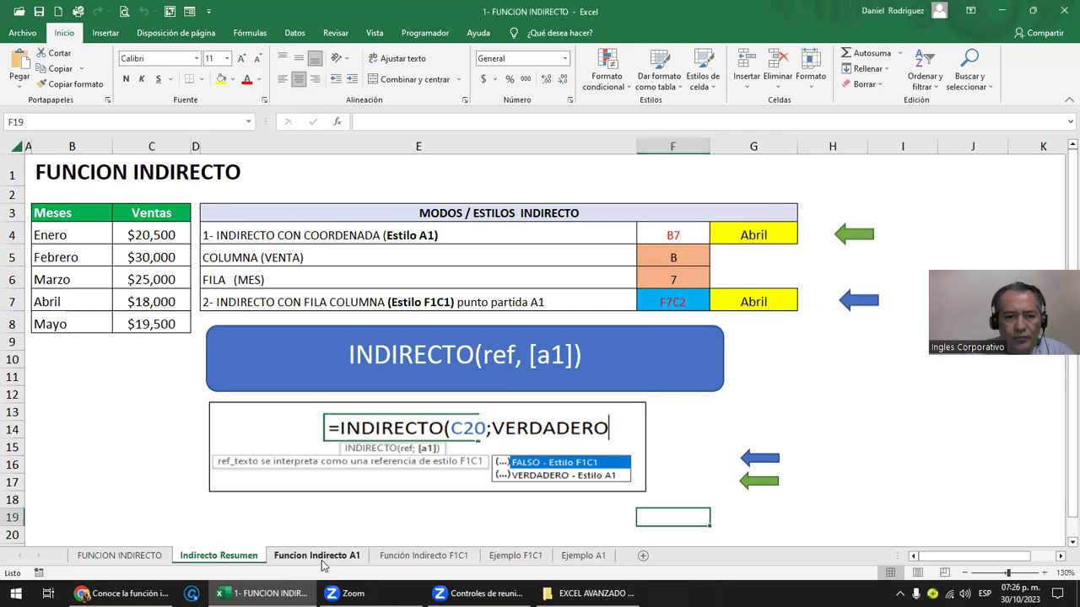
Step: Switch to the Funcion Indirecto A1 sheet and select row headers 1–8
click(321, 558)
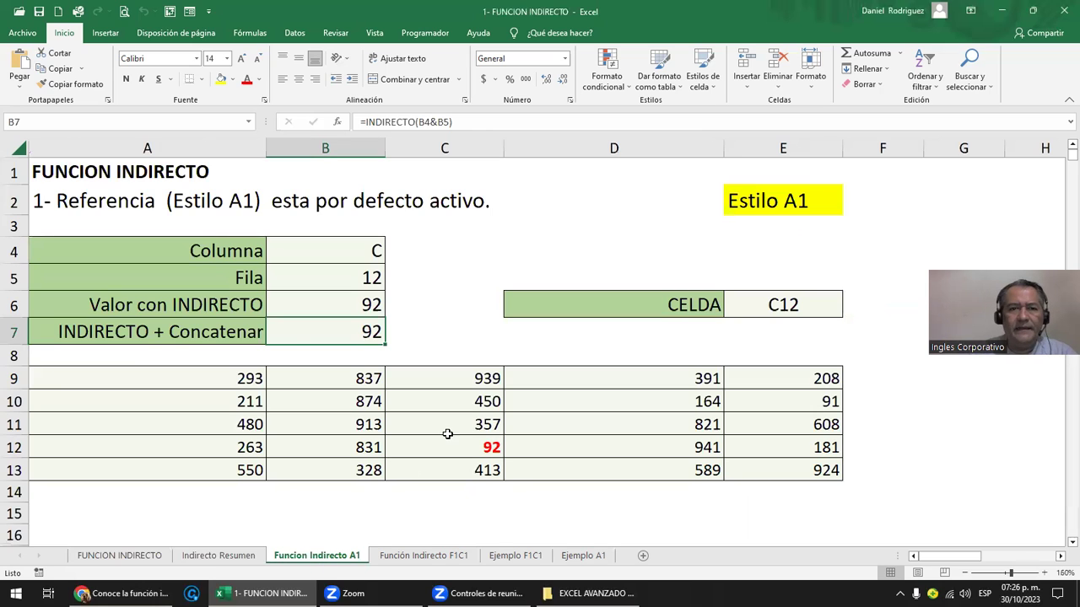
click(68, 201)
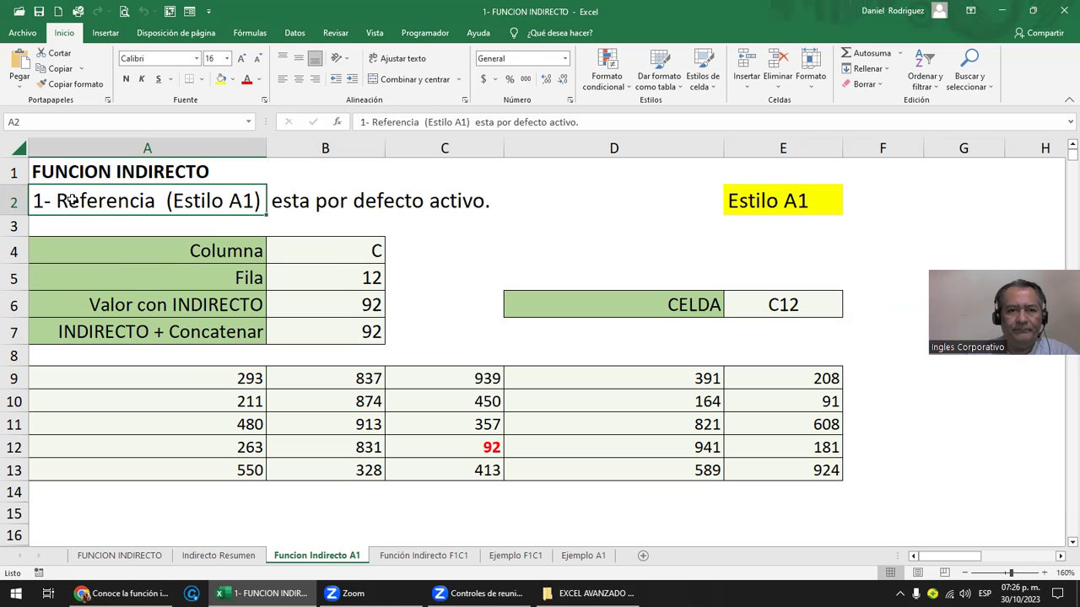
drag(110, 384, 751, 408)
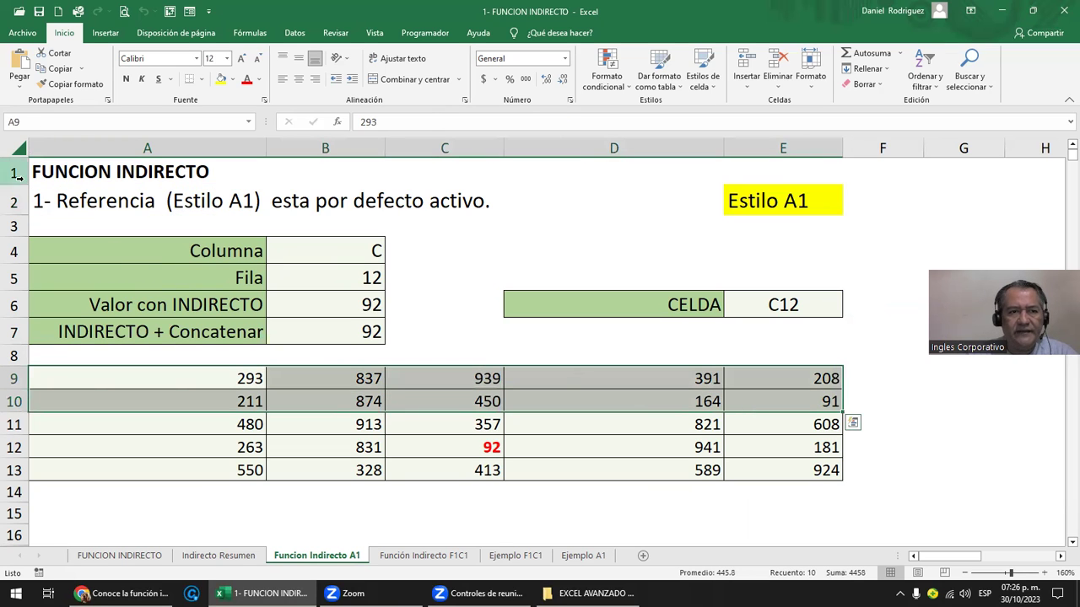
drag(11, 172, 11, 356)
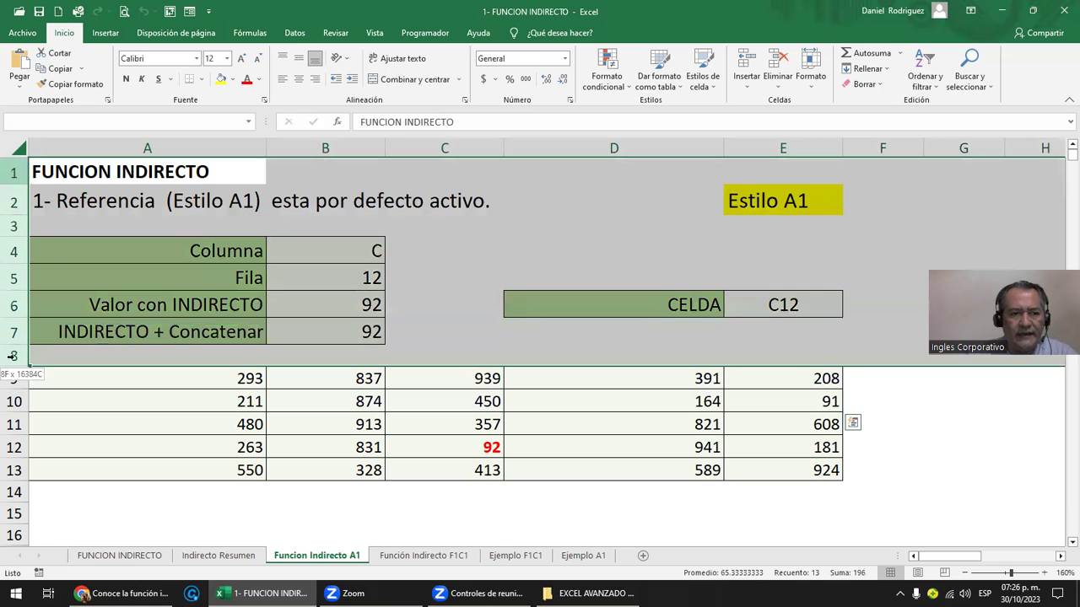
Step: Hide rows 1–8 so only the number grid A9:E13 remains
right_click(12, 356)
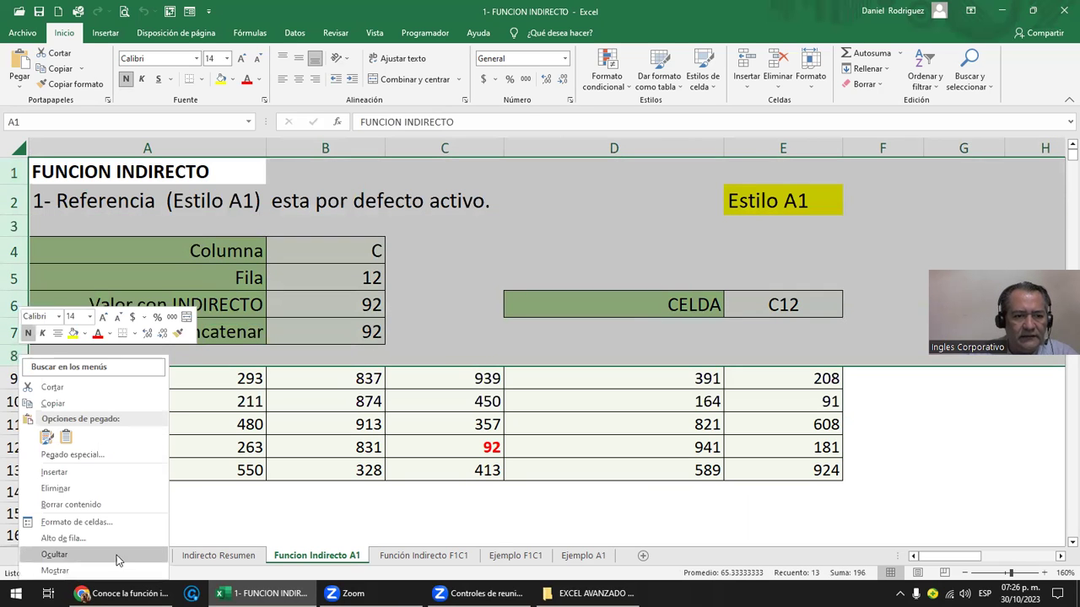
click(54, 555)
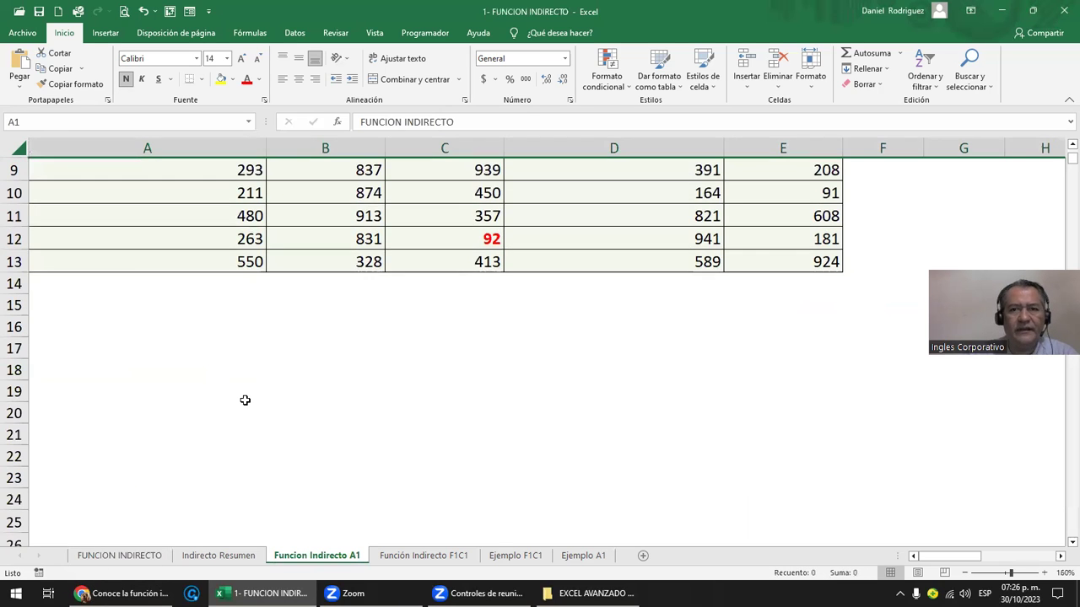
mouse_move(152, 172)
mouse_down()
mouse_move(800, 175)
mouse_move(801, 261)
mouse_up()
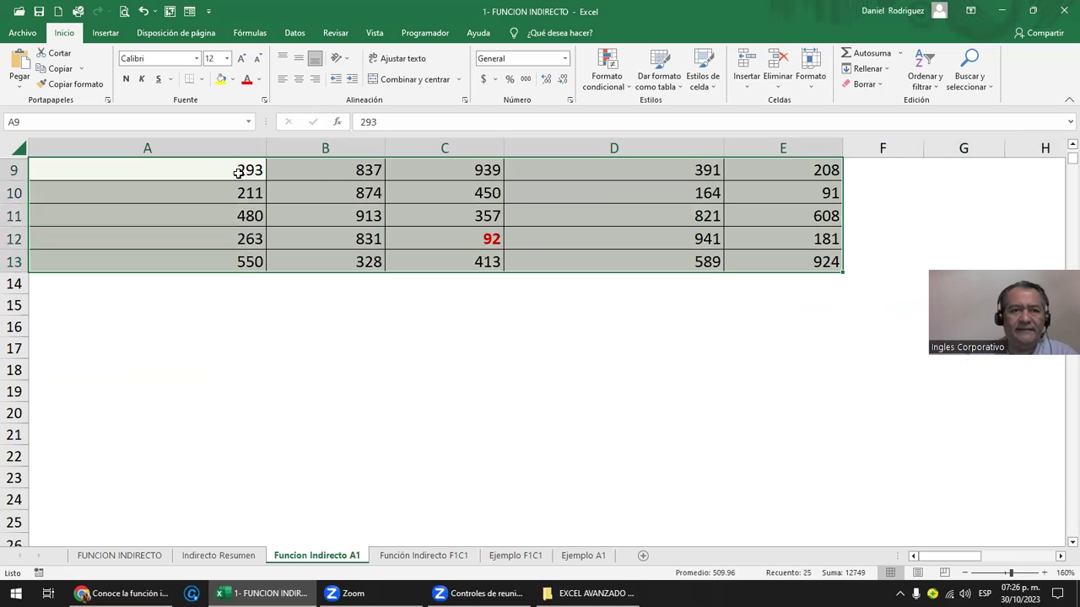
click(239, 171)
Step: Check cells B9, C12 (92) and A13 (550) and their addresses in the Name Box
click(368, 173)
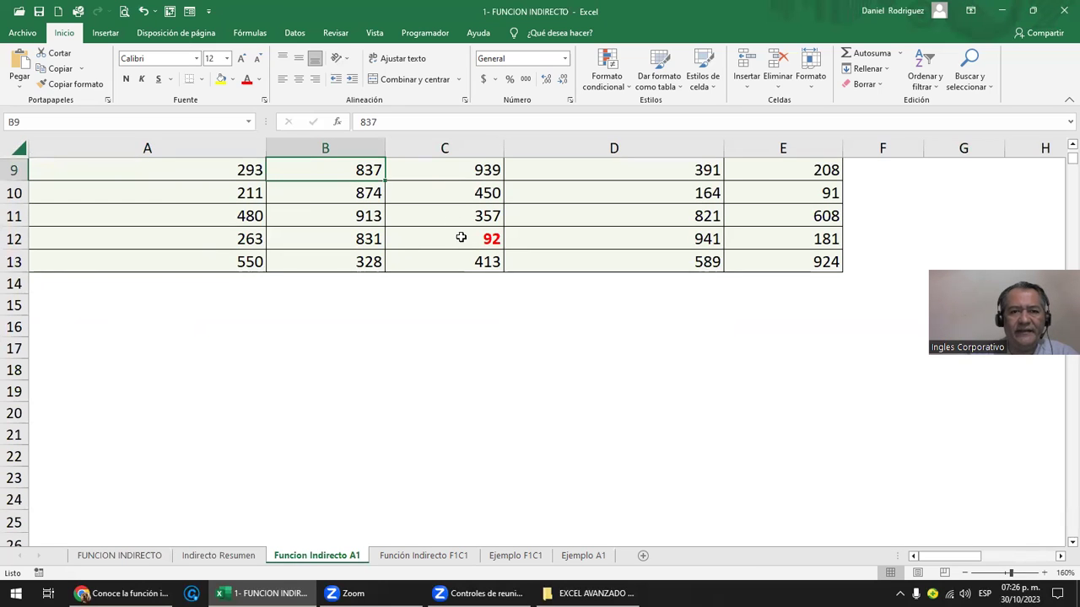
click(490, 239)
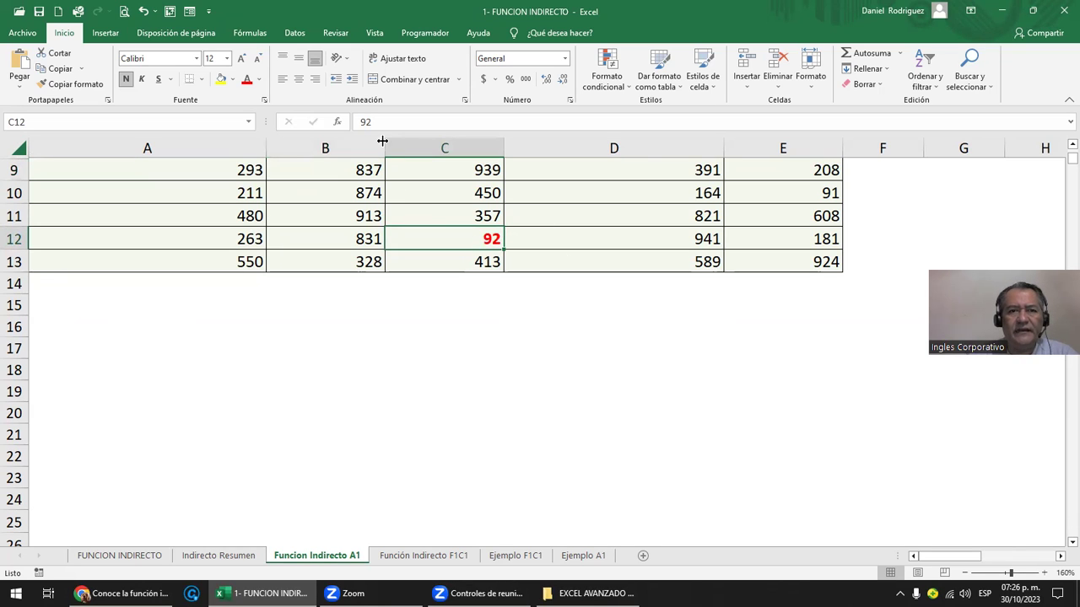
click(7, 125)
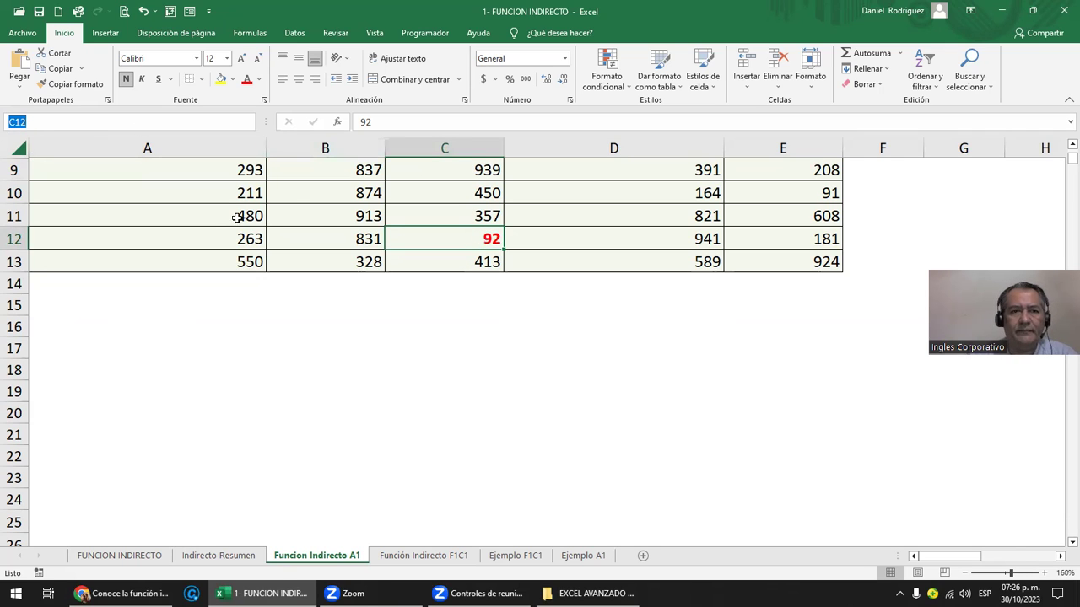
click(245, 265)
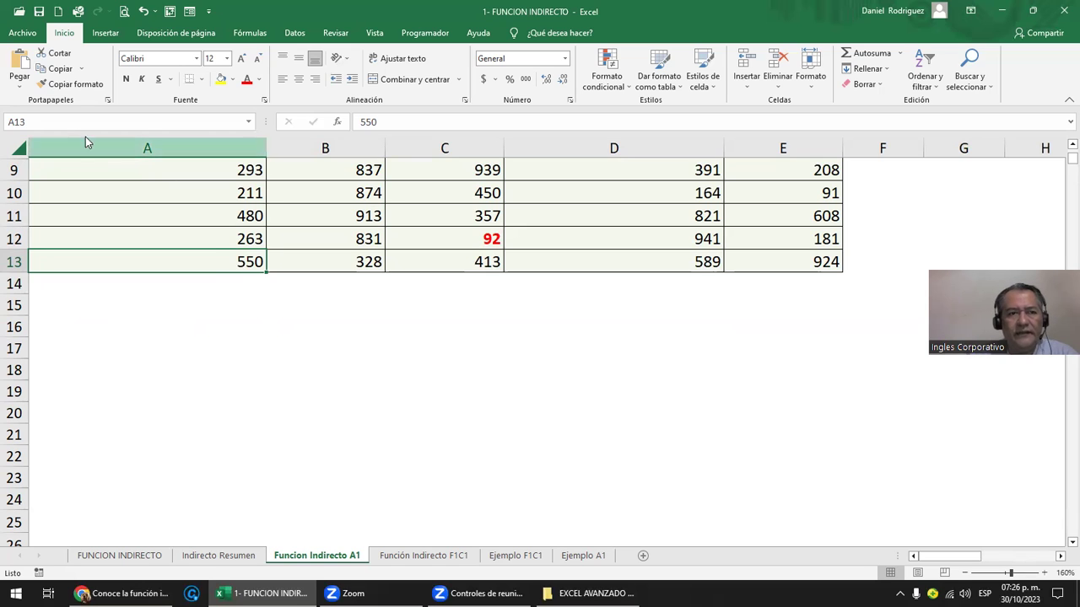
click(32, 121)
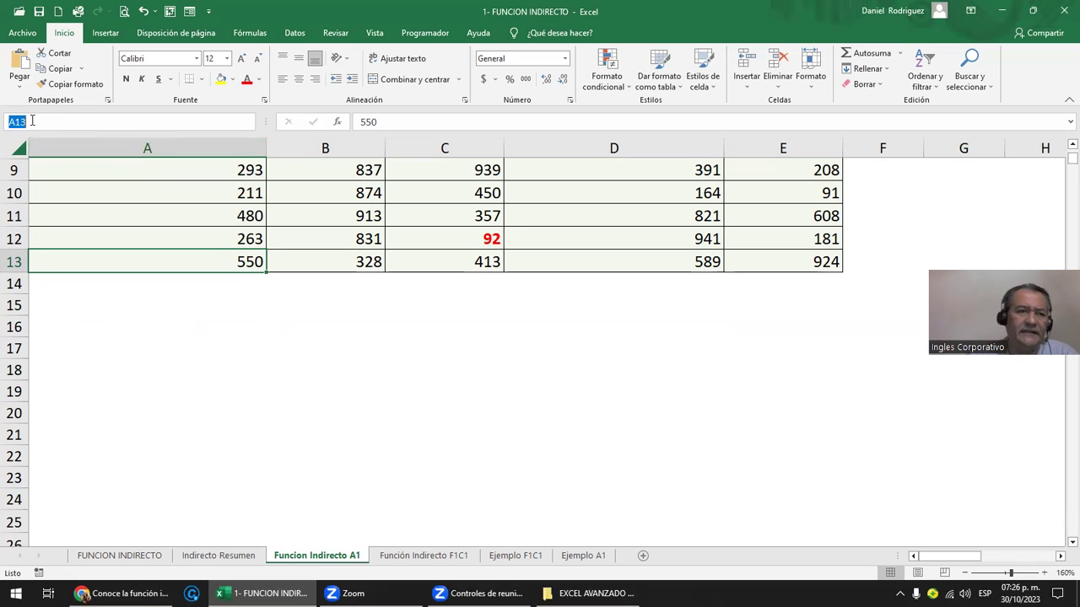
click(208, 297)
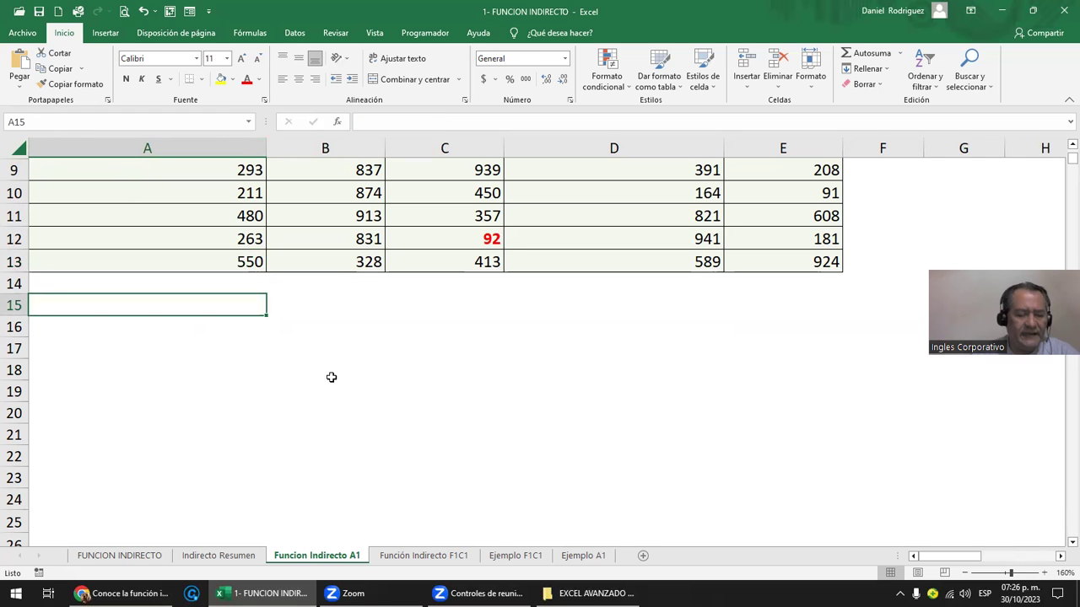
text(hola)
key(Return)
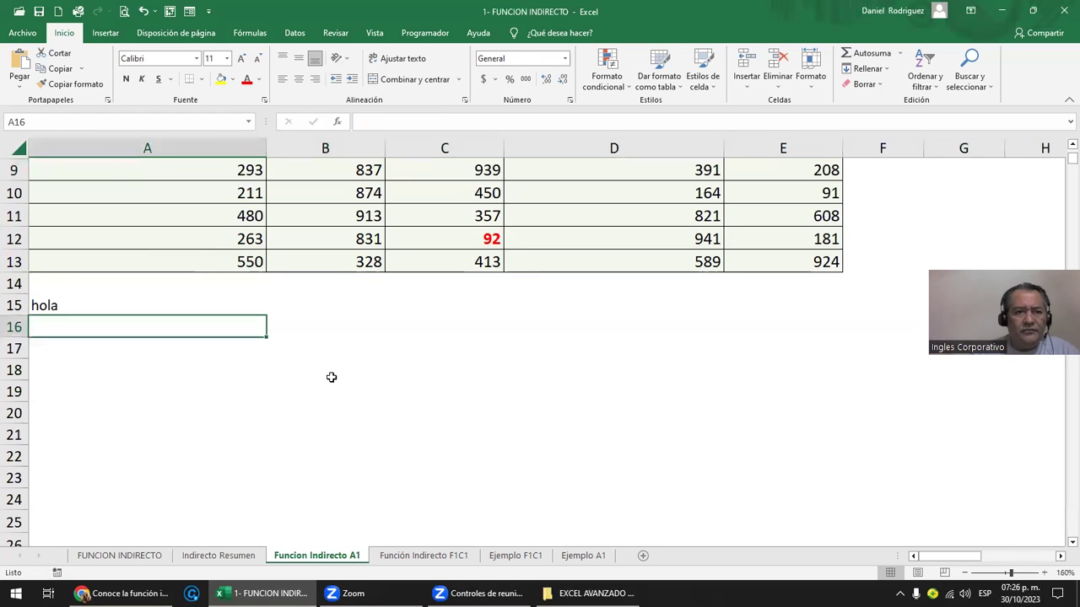
key(Up)
key(Delete)
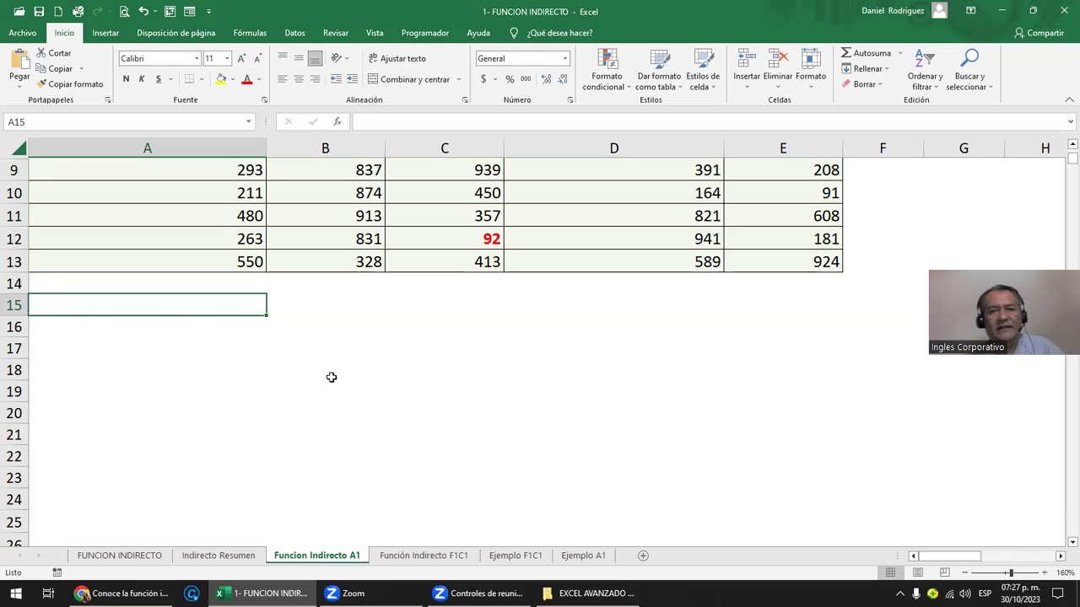
key(ctrl+z)
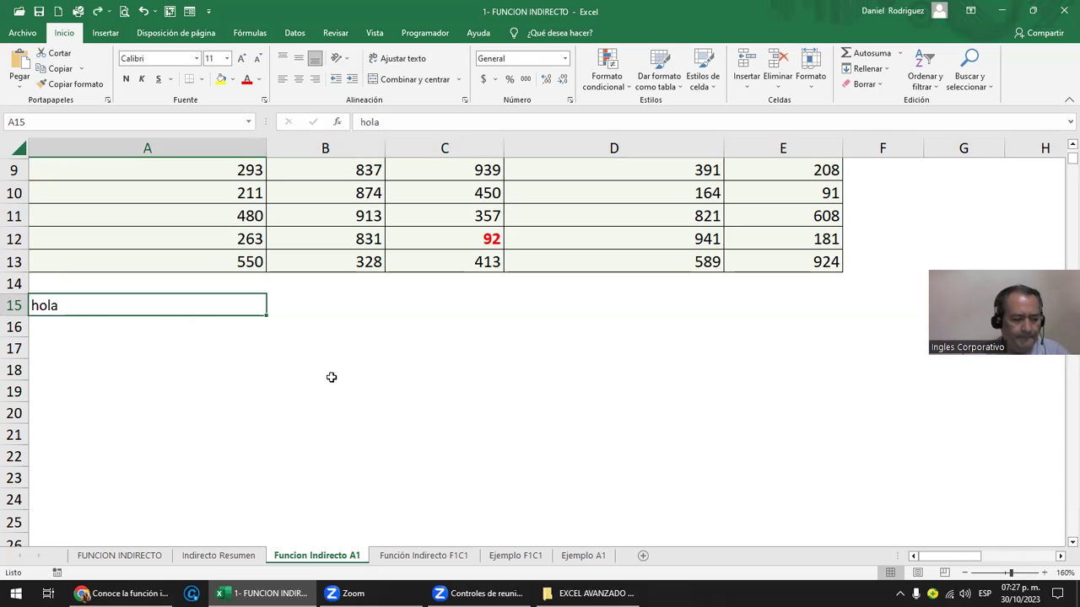
key(Delete)
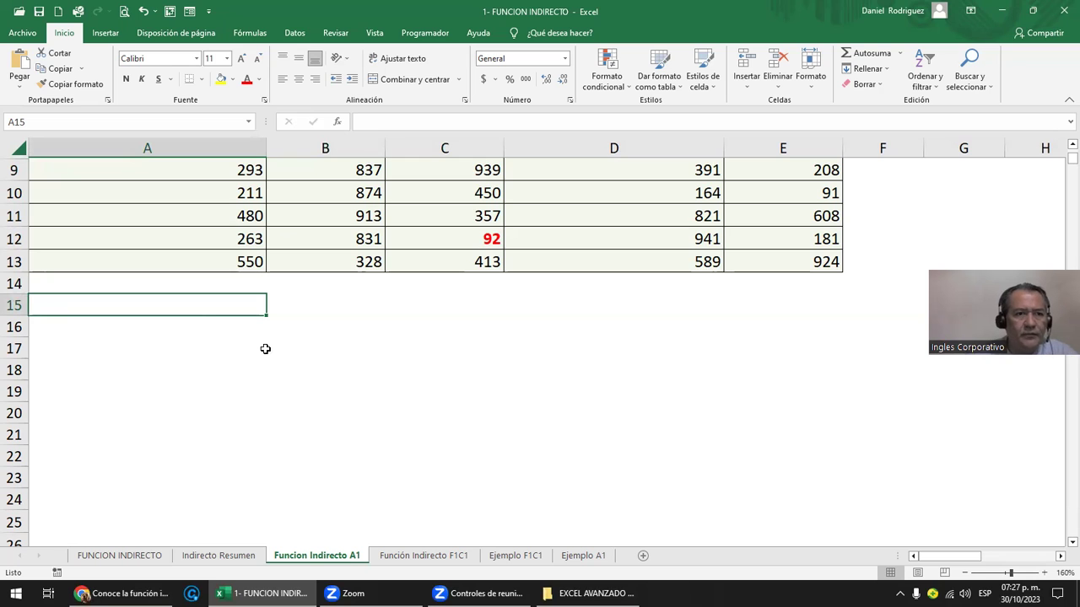
drag(15, 239, 9, 154)
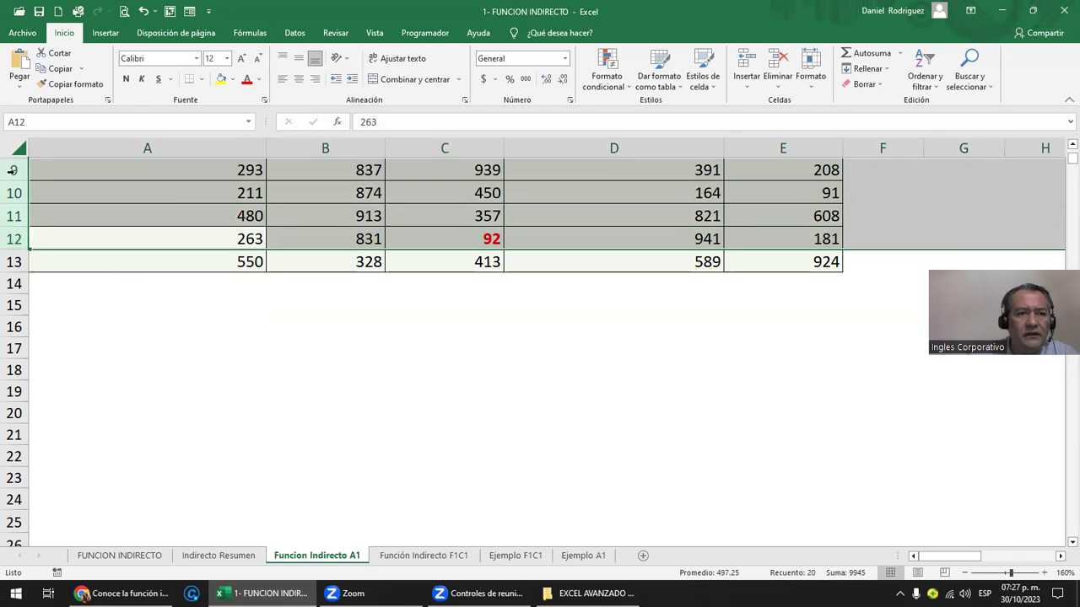
Step: Unhide rows 1–8 to bring back the INDIRECTO example
right_click(12, 171)
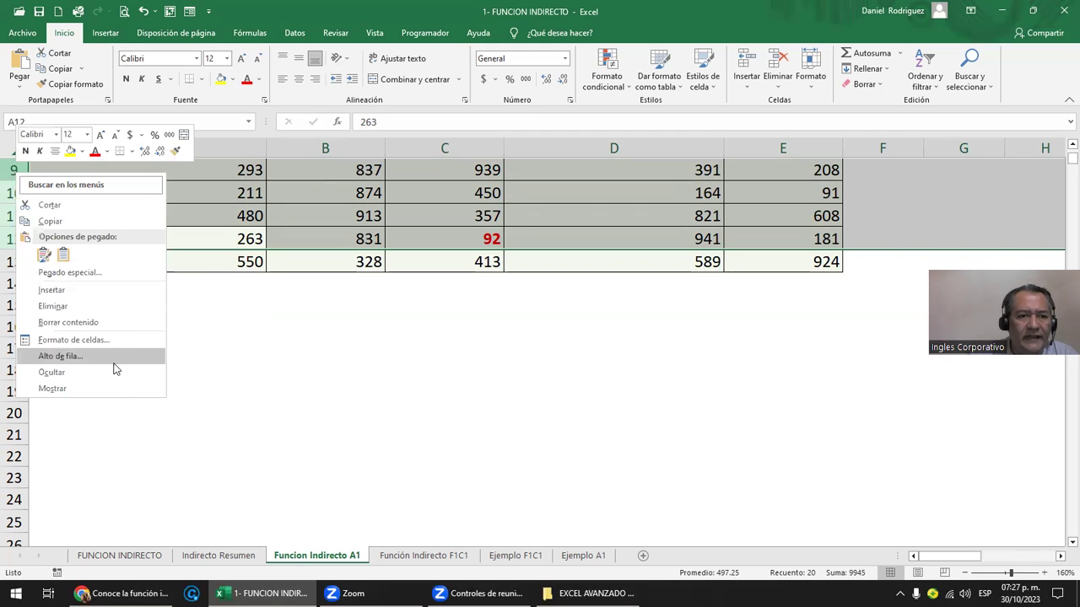
click(53, 389)
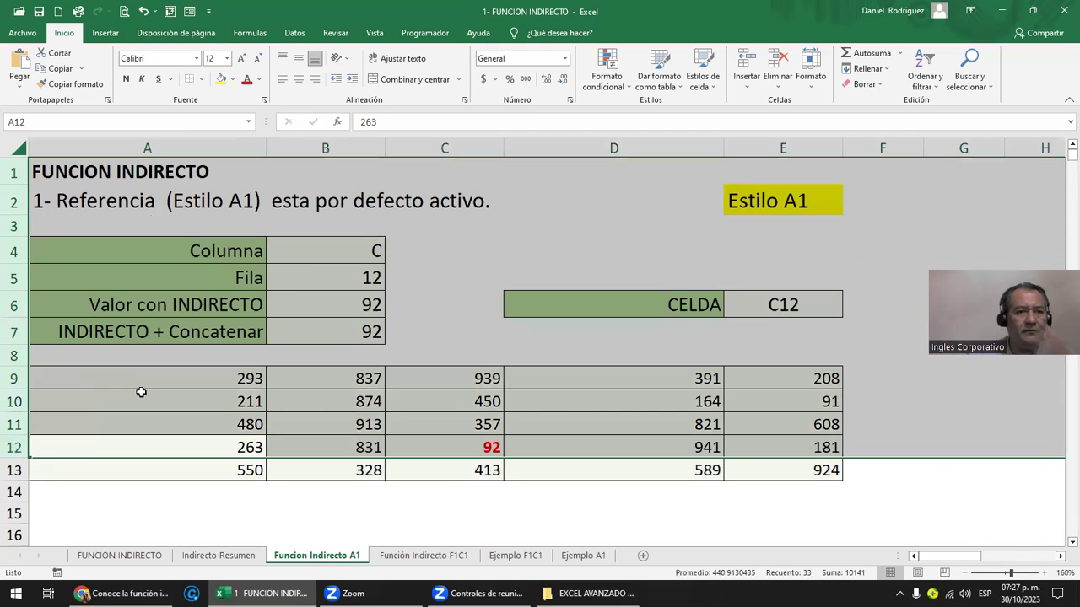
click(319, 252)
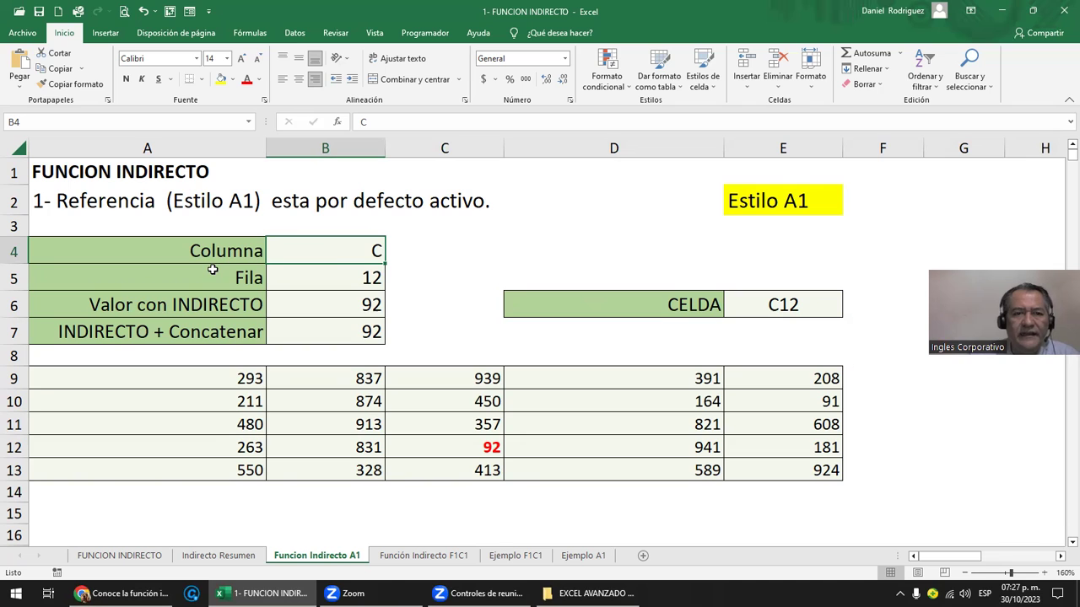
Step: Select parts of the number grid A9:E13, then row 9 and the entire sheet
mouse_move(145, 378)
mouse_down()
mouse_move(746, 447)
mouse_move(770, 473)
mouse_up()
drag(228, 379, 232, 465)
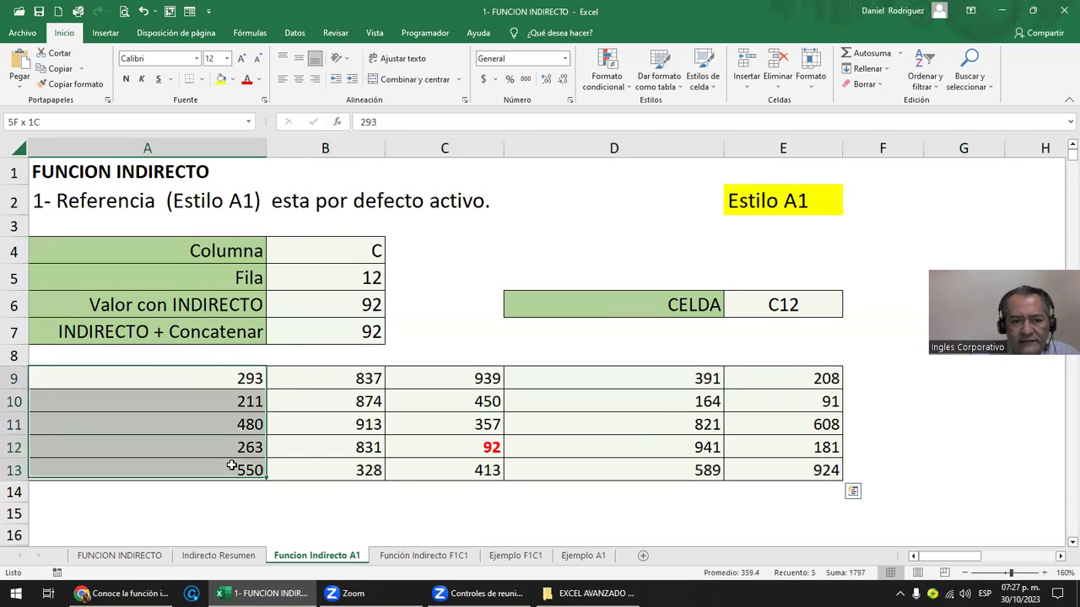
drag(355, 379, 355, 464)
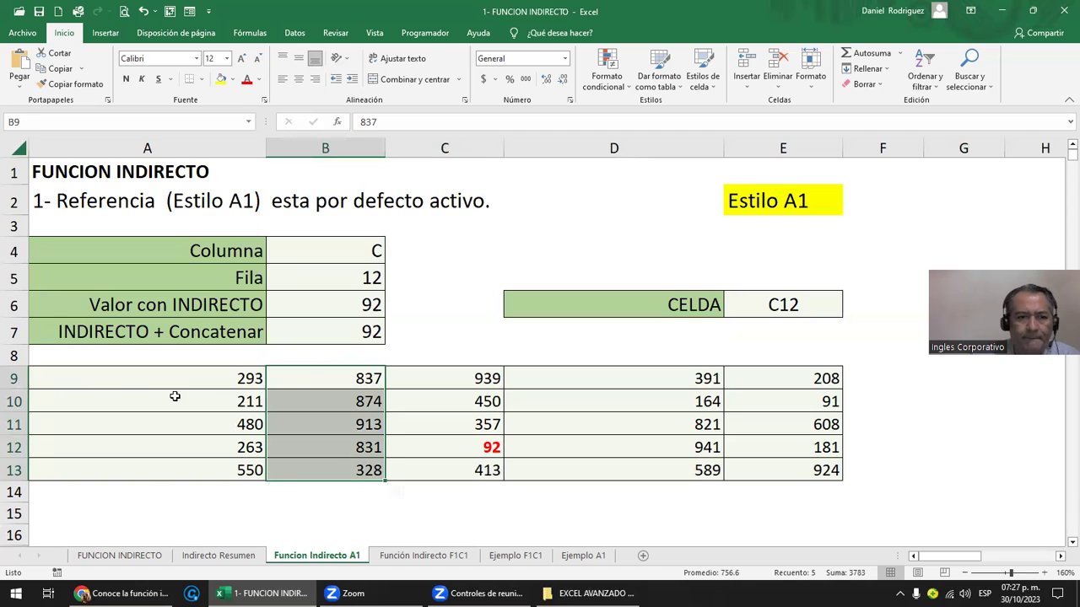
click(121, 380)
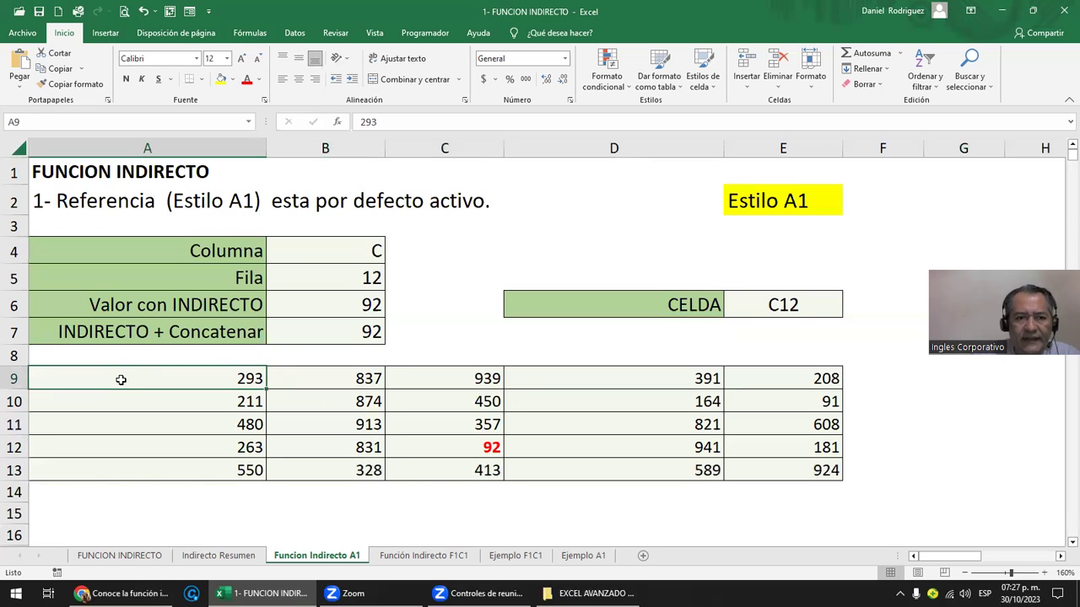
drag(121, 380, 737, 474)
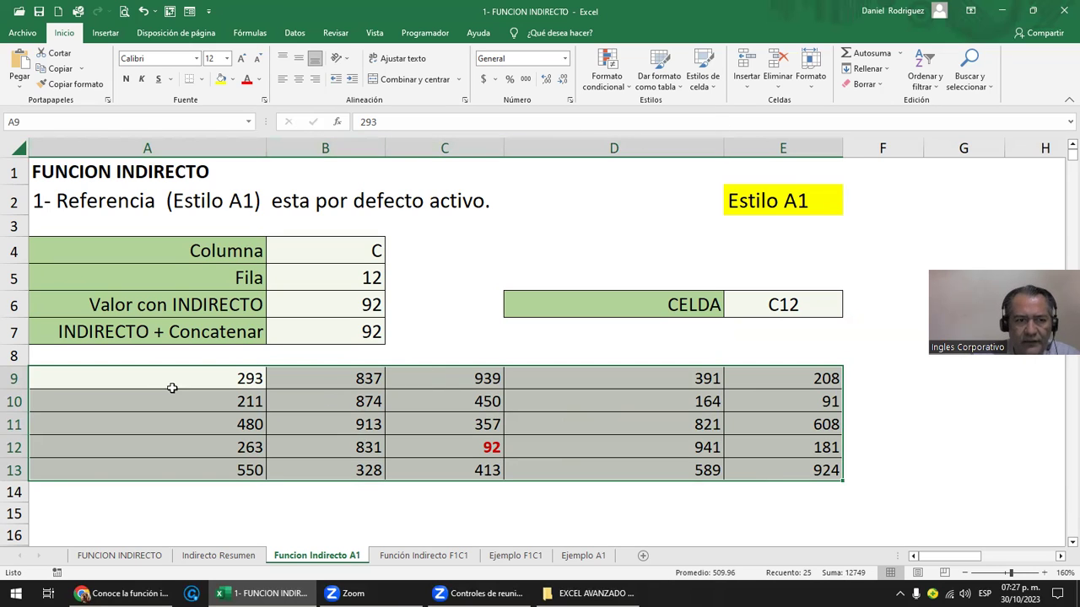
click(135, 385)
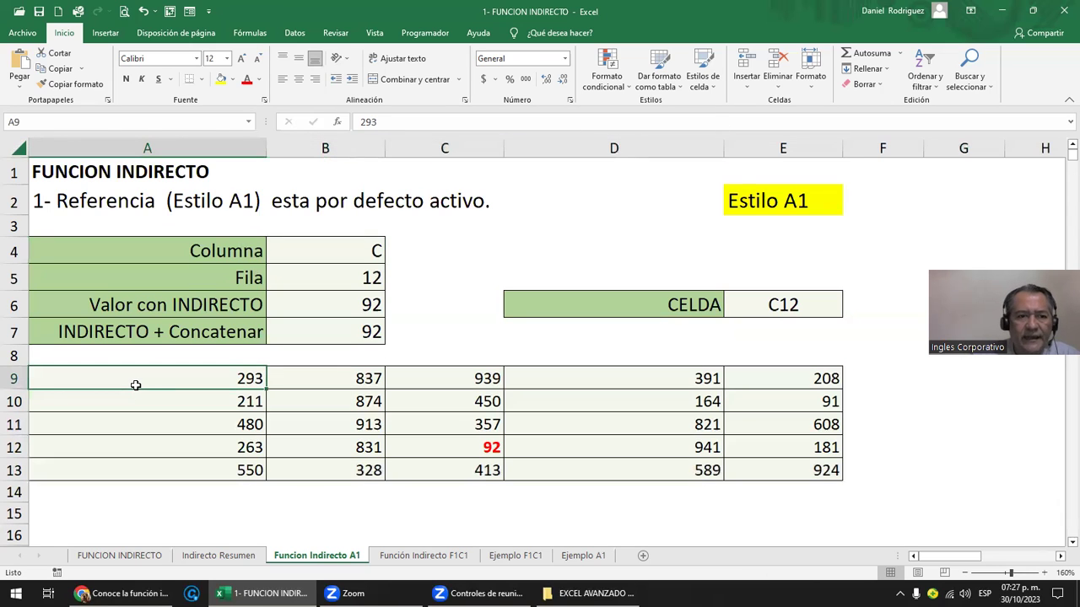
click(13, 380)
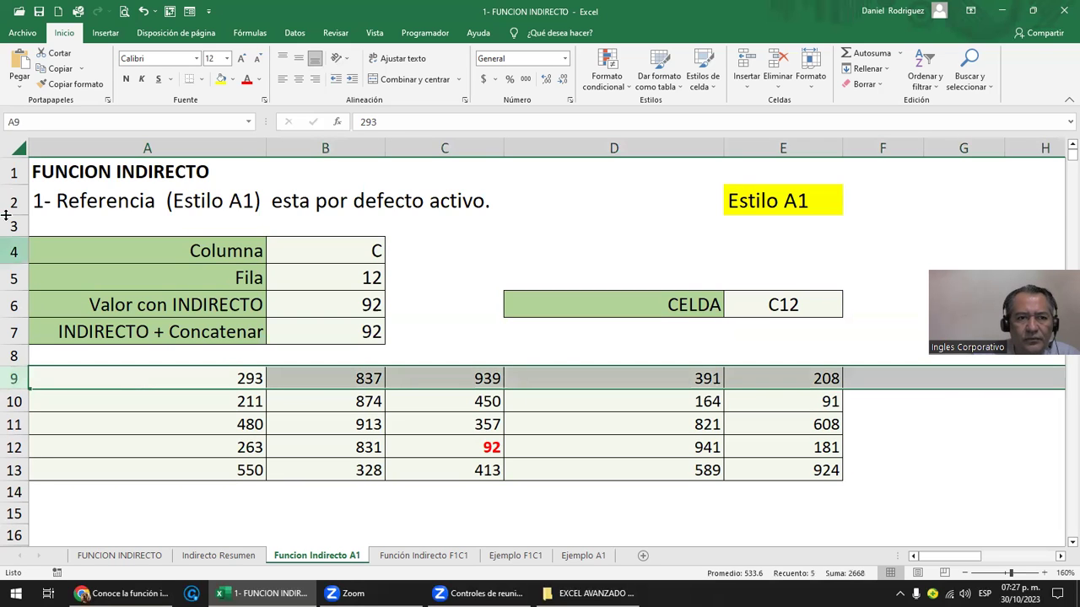
click(18, 149)
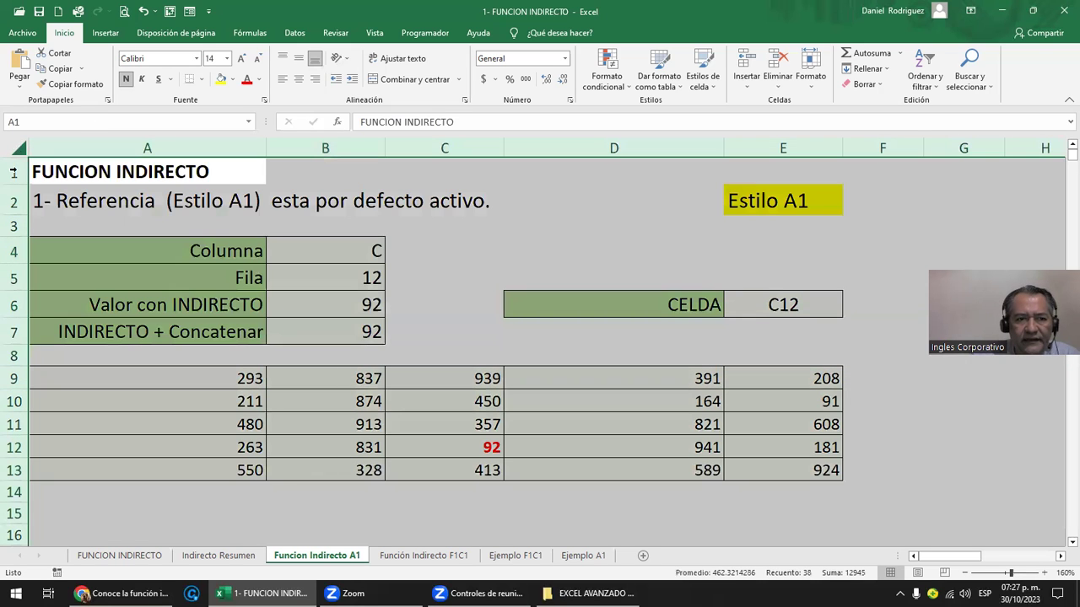
click(12, 379)
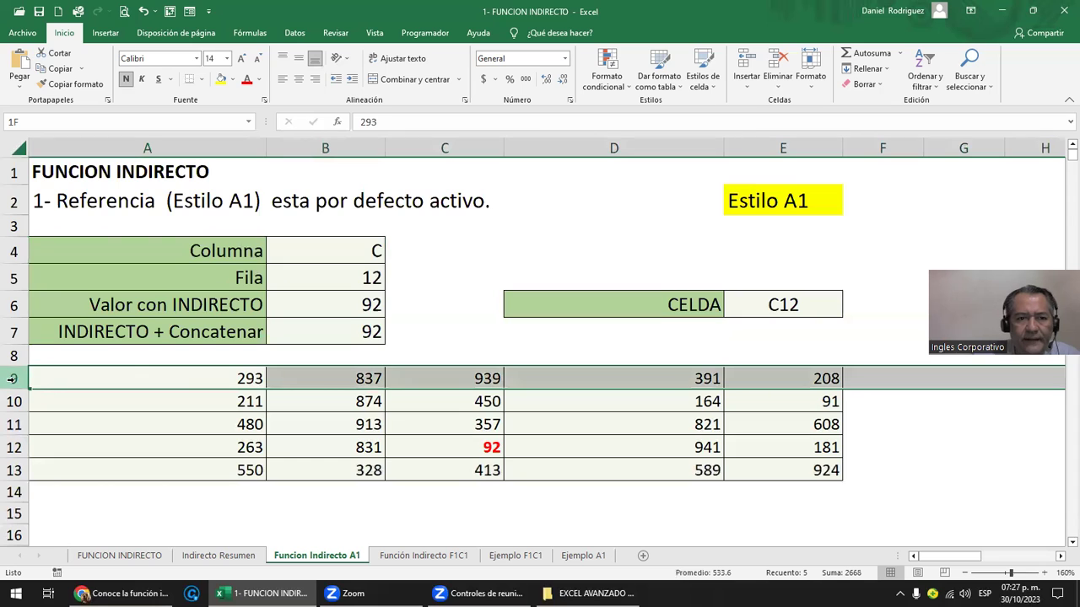
click(19, 147)
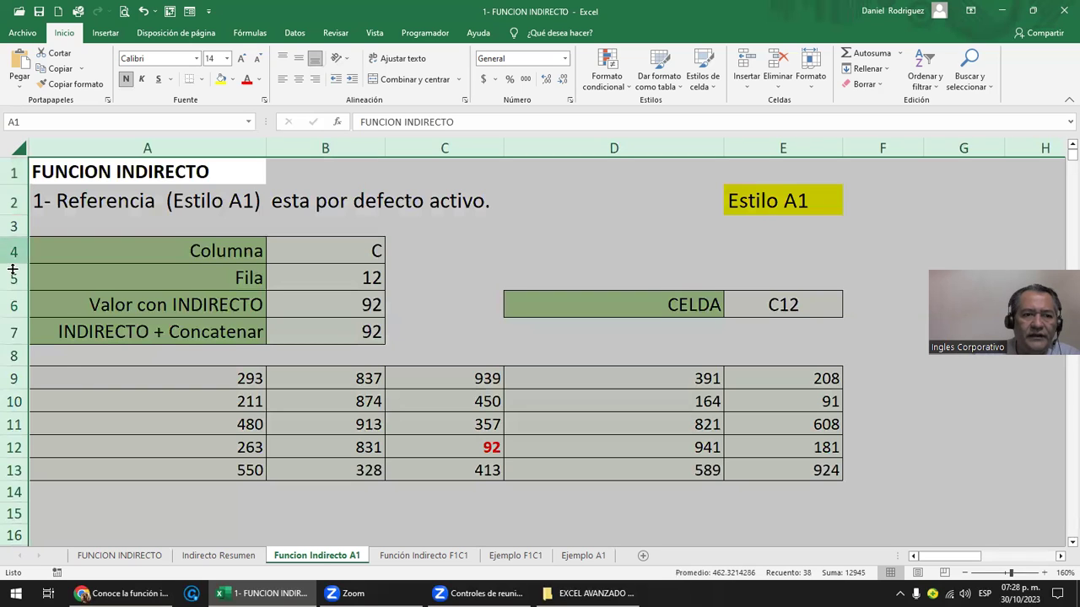
mouse_move(72, 376)
mouse_down()
mouse_move(97, 439)
mouse_move(786, 468)
mouse_up()
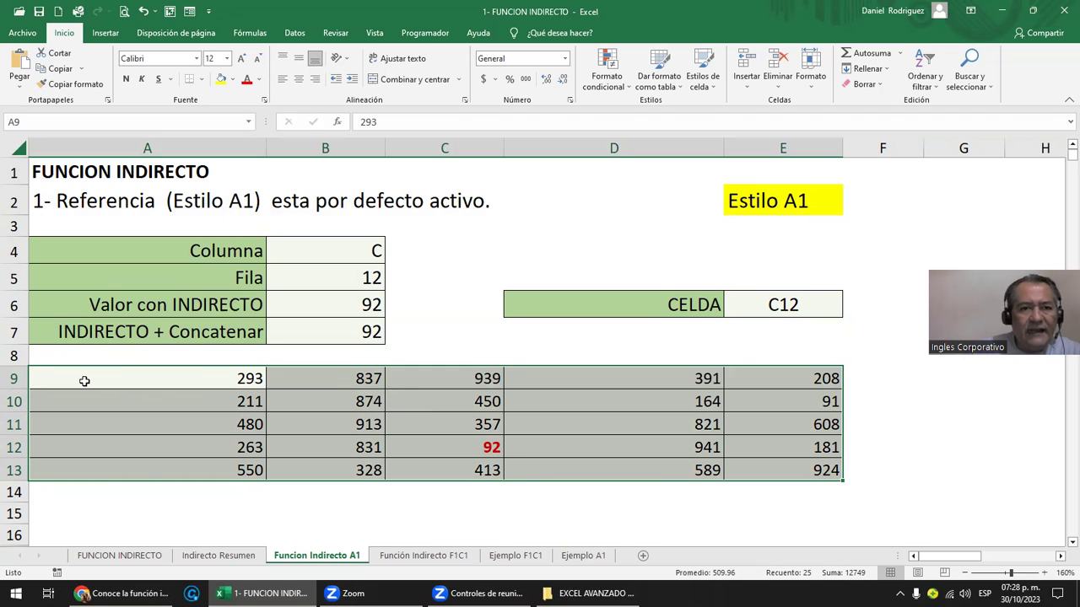
click(111, 247)
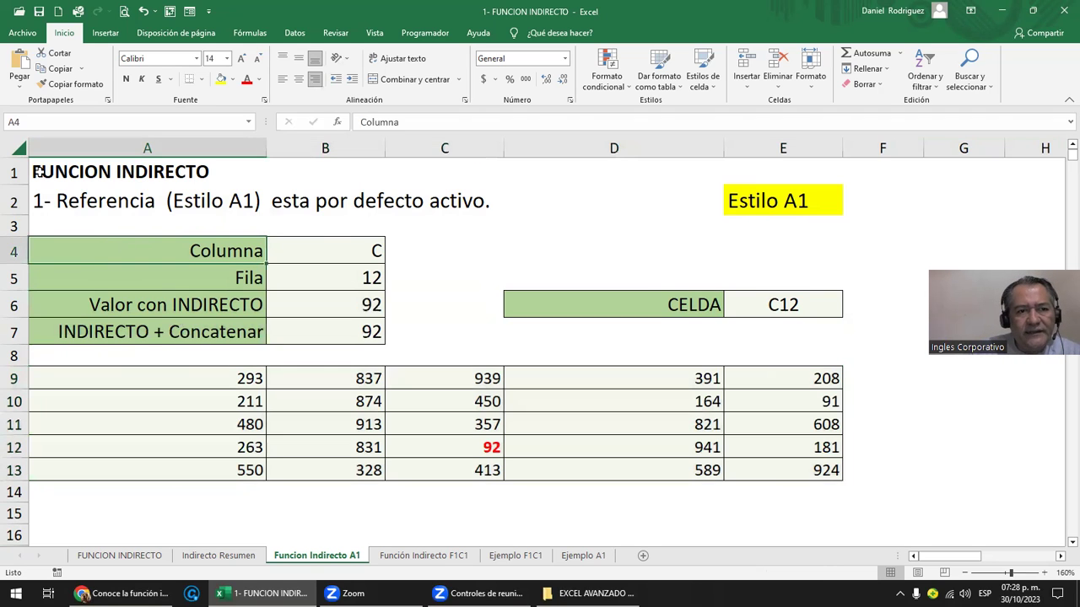
click(18, 147)
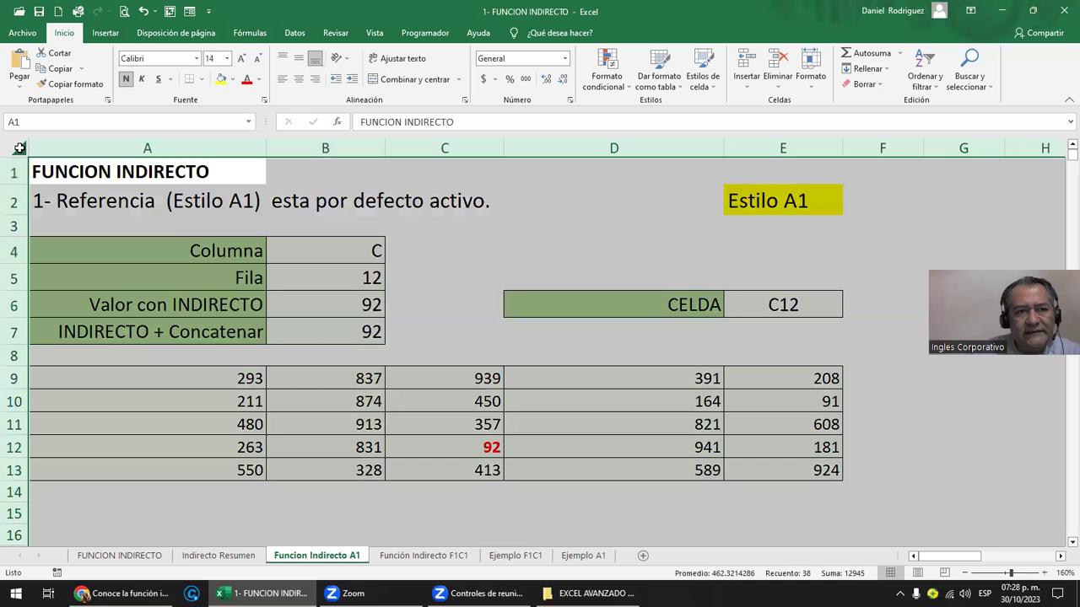
drag(147, 148, 325, 148)
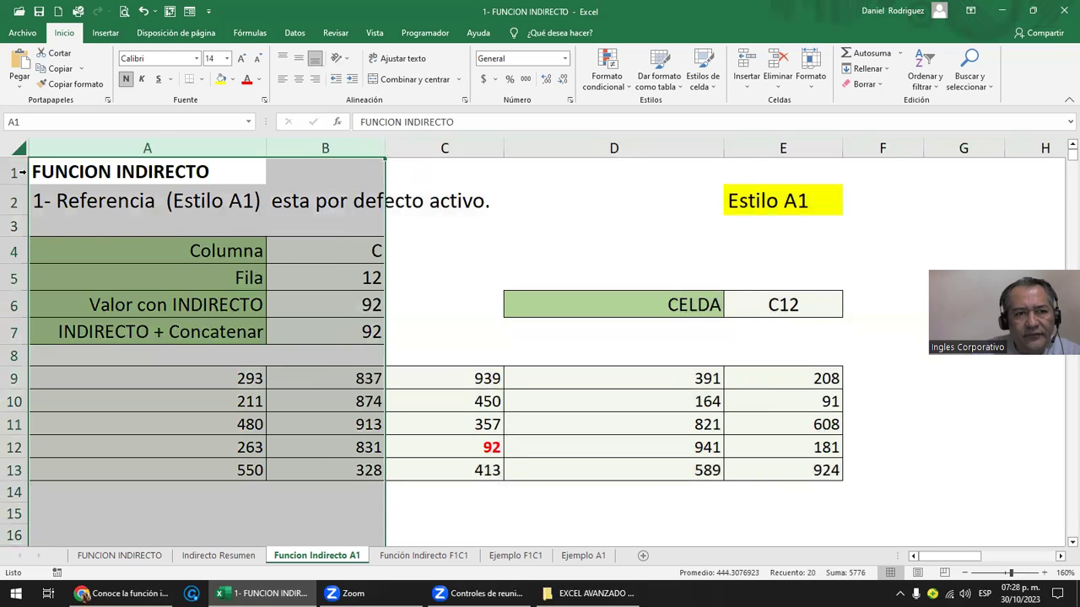
drag(13, 171, 6, 368)
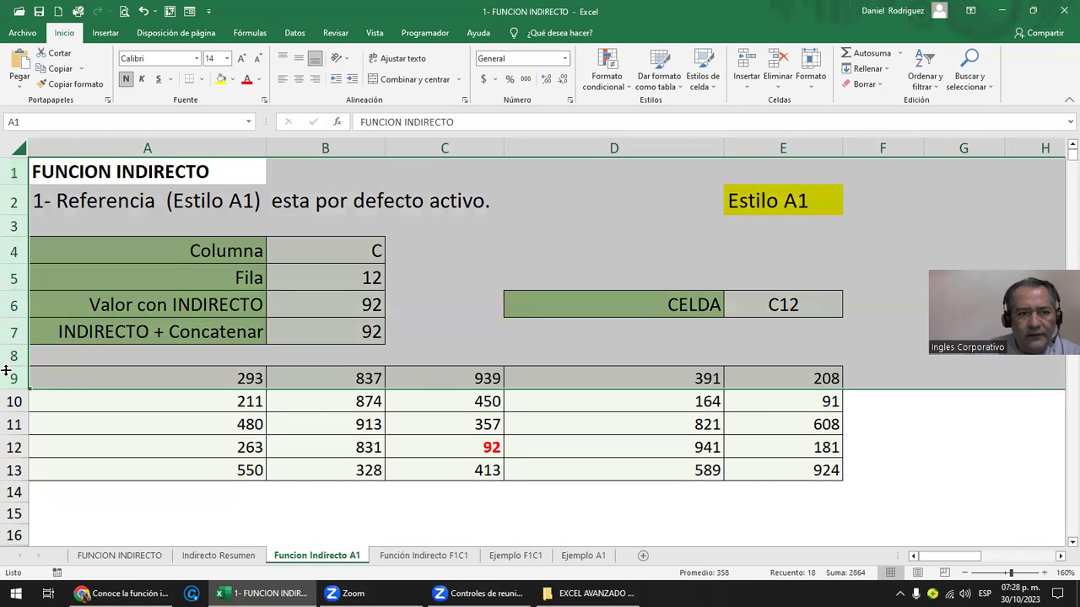
drag(69, 379, 808, 477)
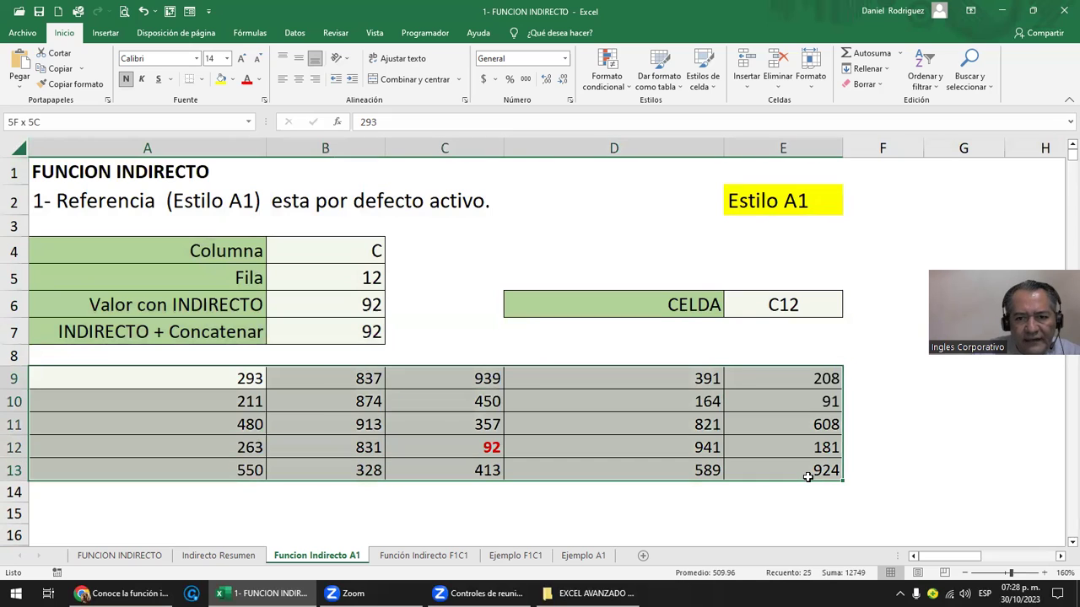
click(173, 347)
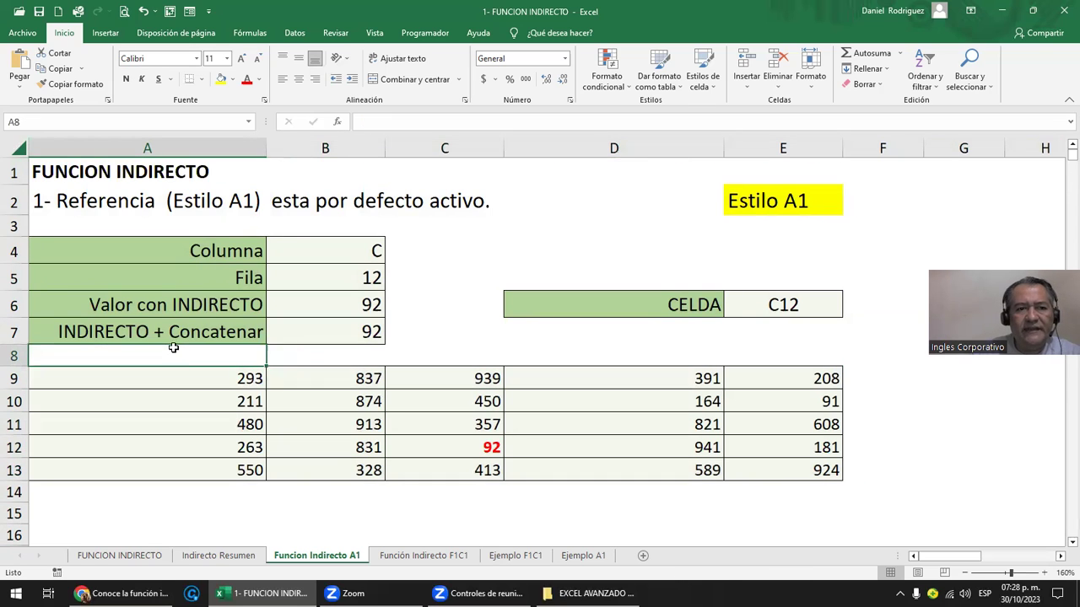
click(308, 254)
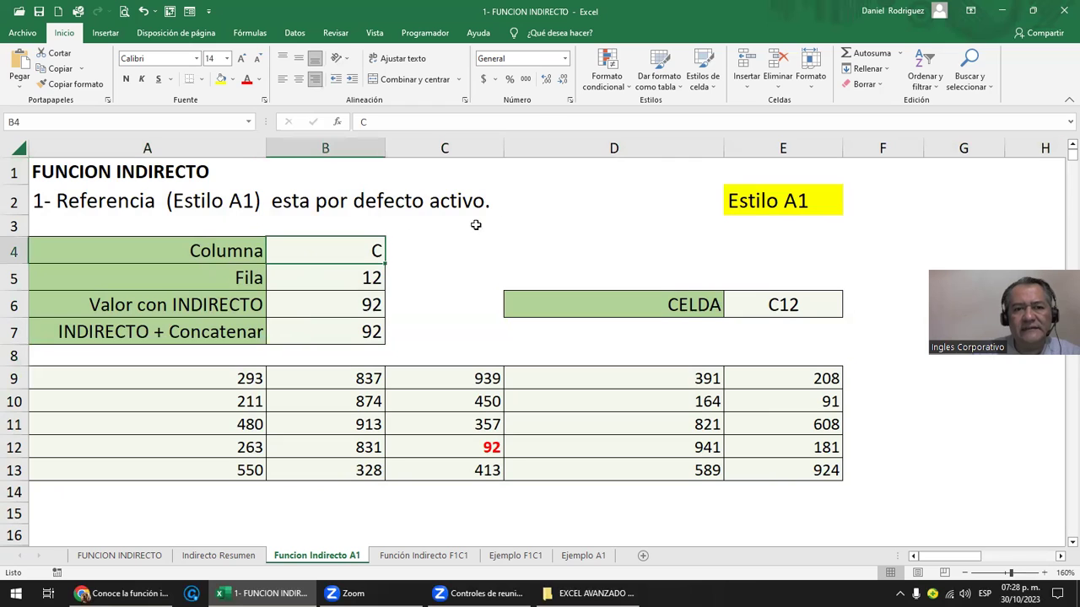
click(801, 203)
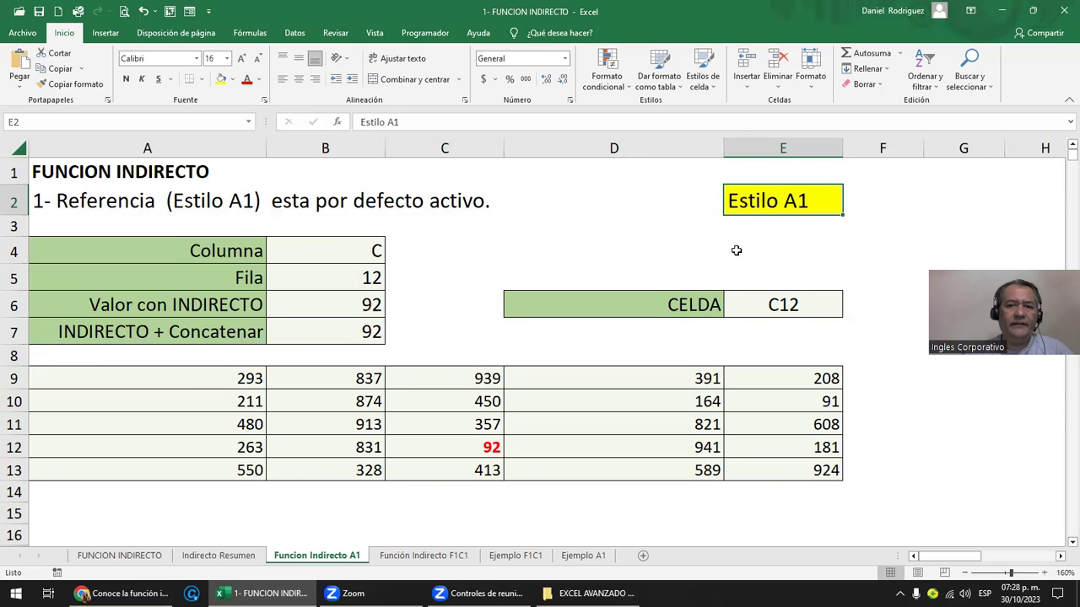
click(783, 305)
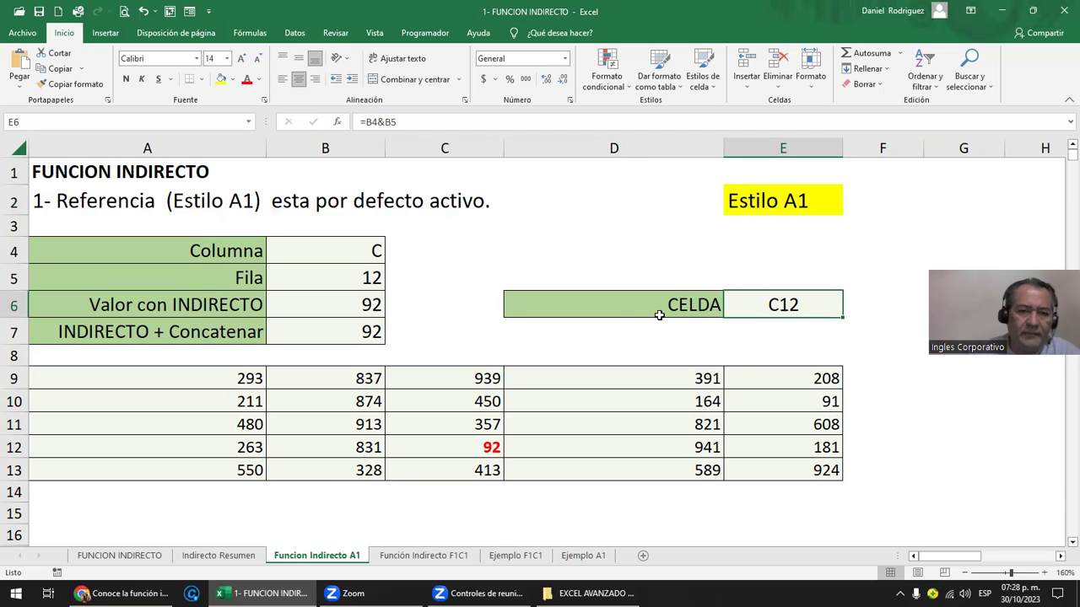
click(176, 248)
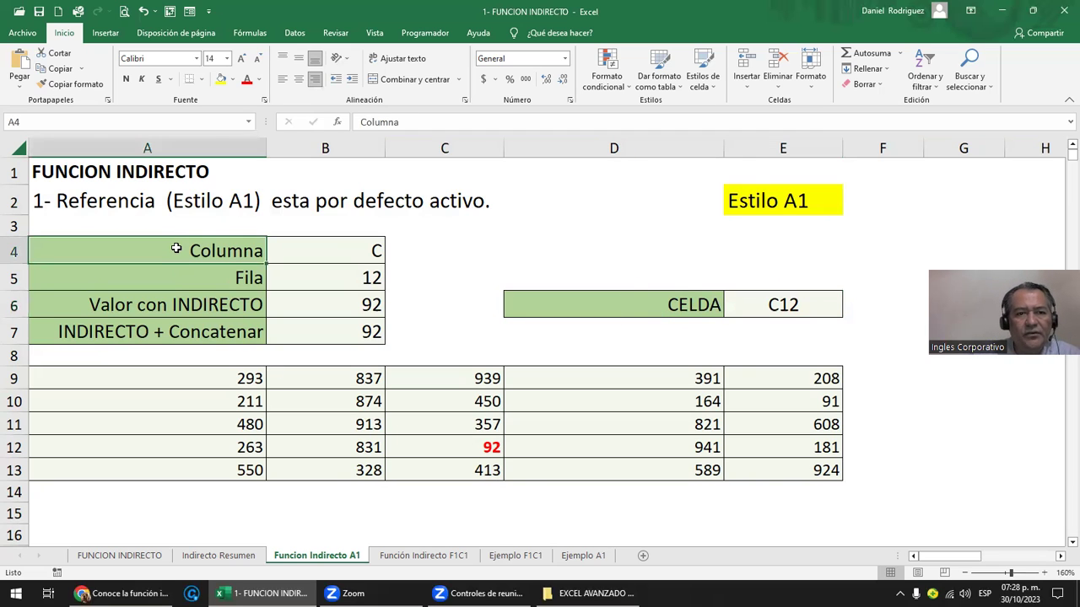
click(487, 448)
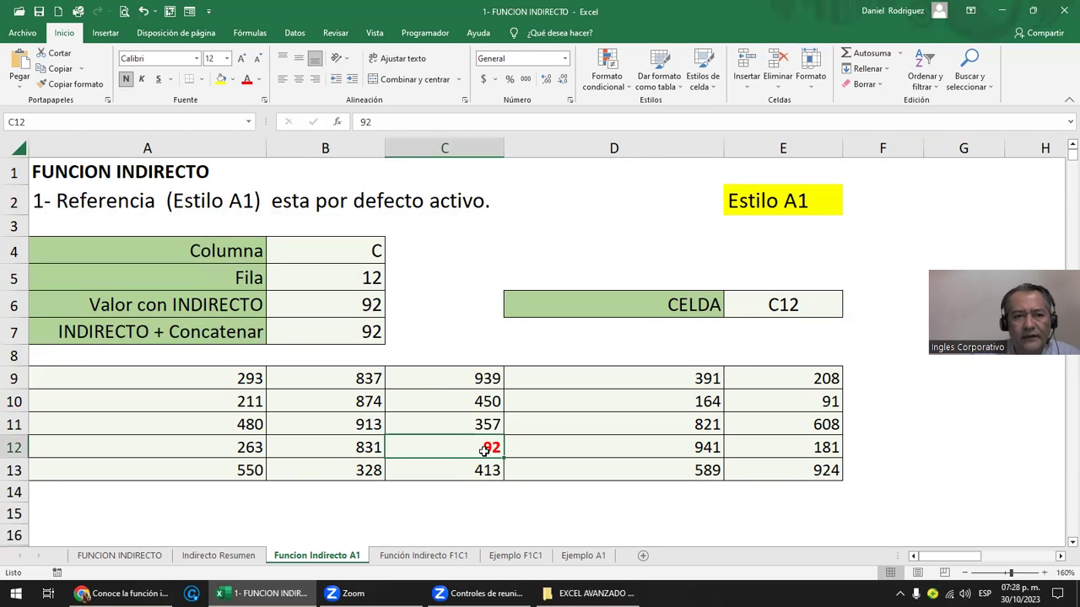
click(369, 308)
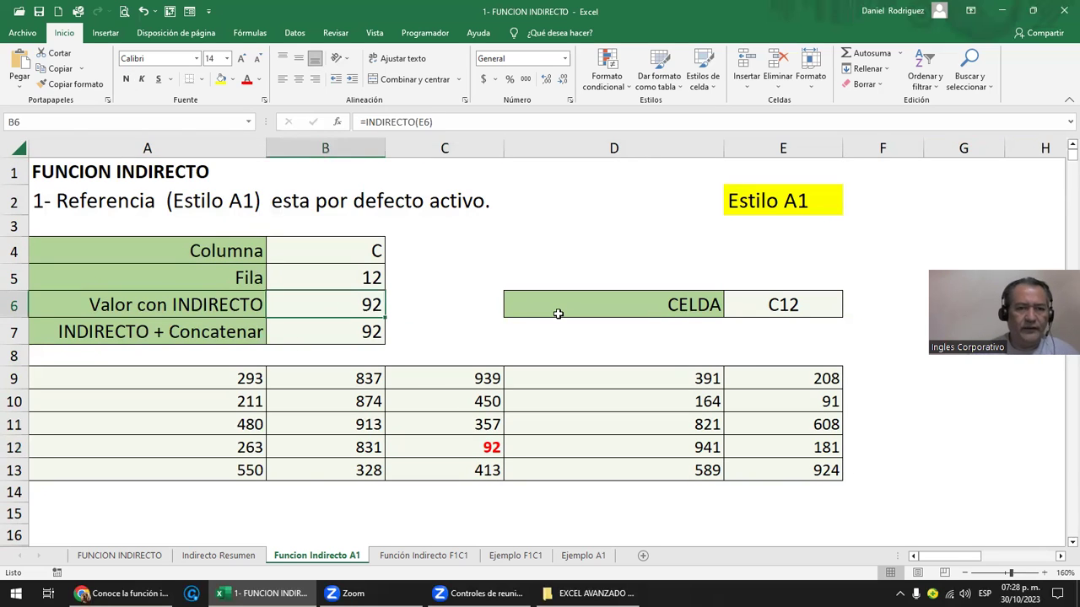
Step: Clear the existing results in B6 and B7
key(Delete)
key(Down)
key(Delete)
key(Up)
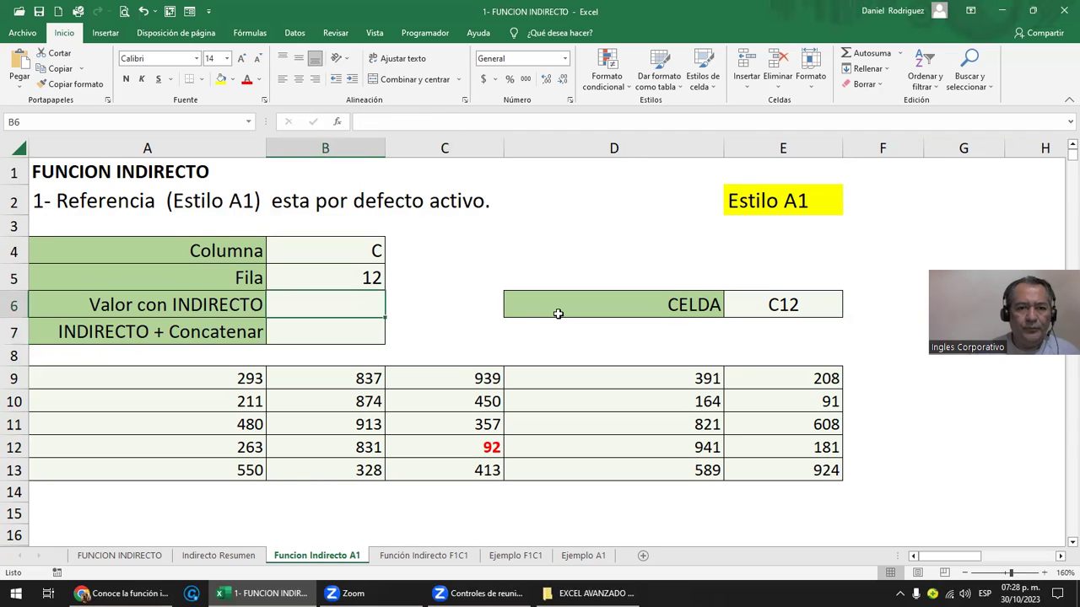
Step: Enter =INDIRECTO(C12) in B6, which shows #¡REF!, then start a new formula in C6
text(=)
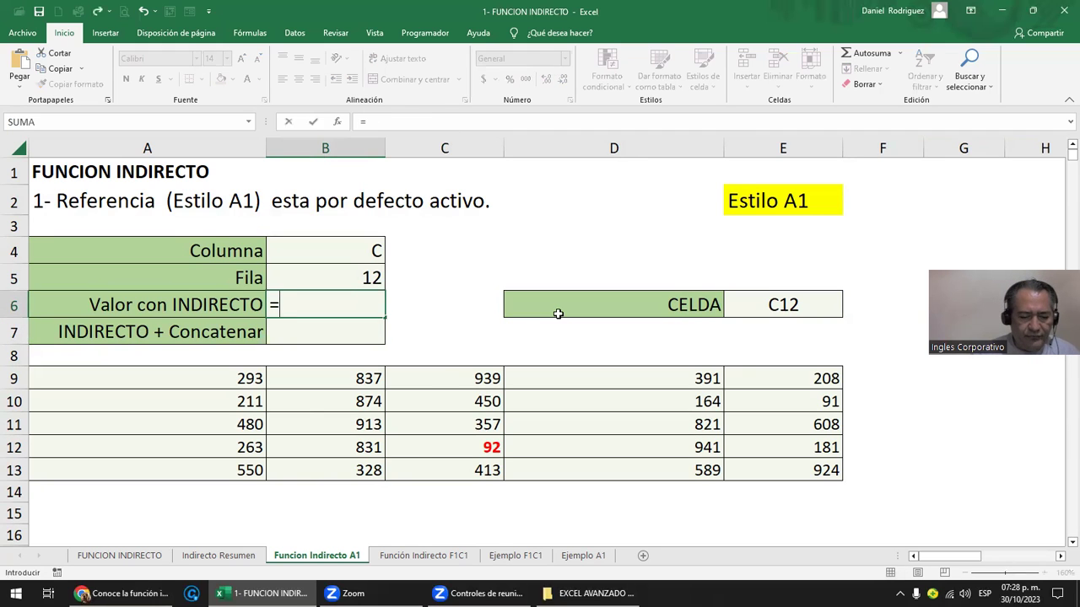
text(indirec)
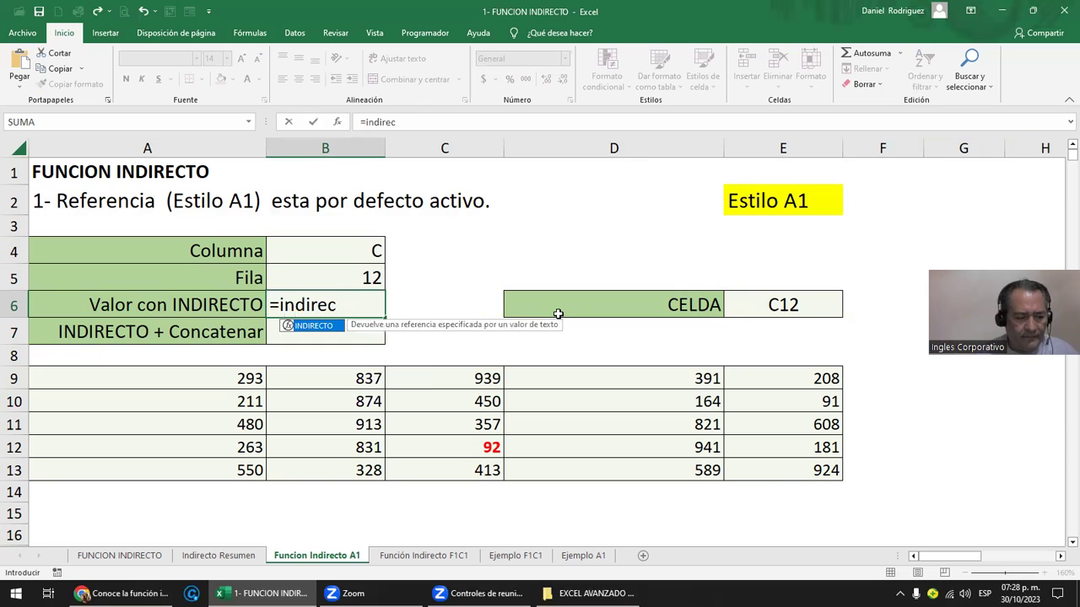
key(Tab)
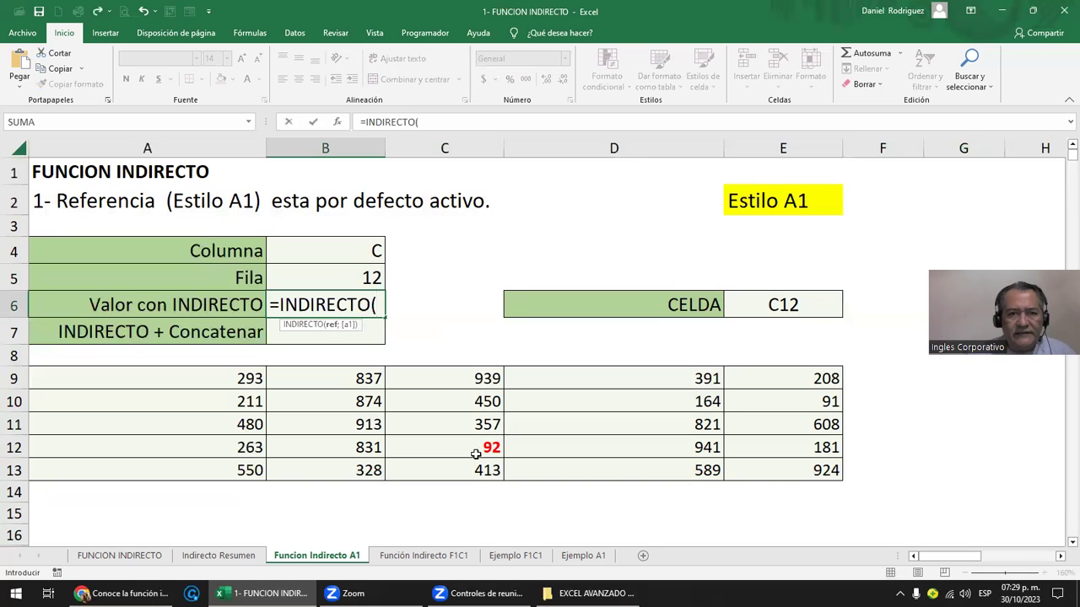
click(458, 449)
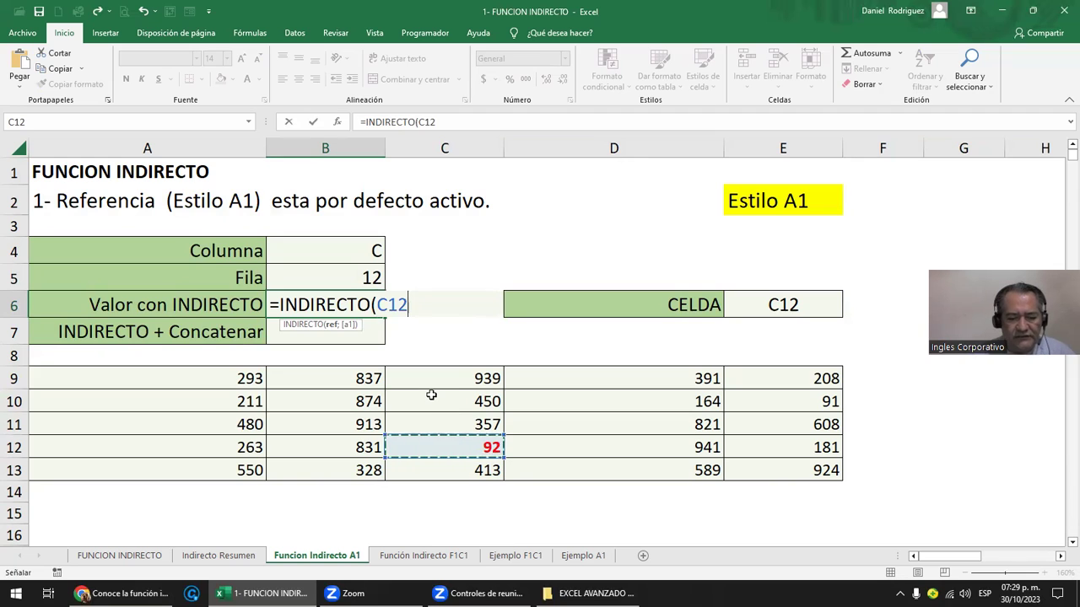
key(Return)
key(Up)
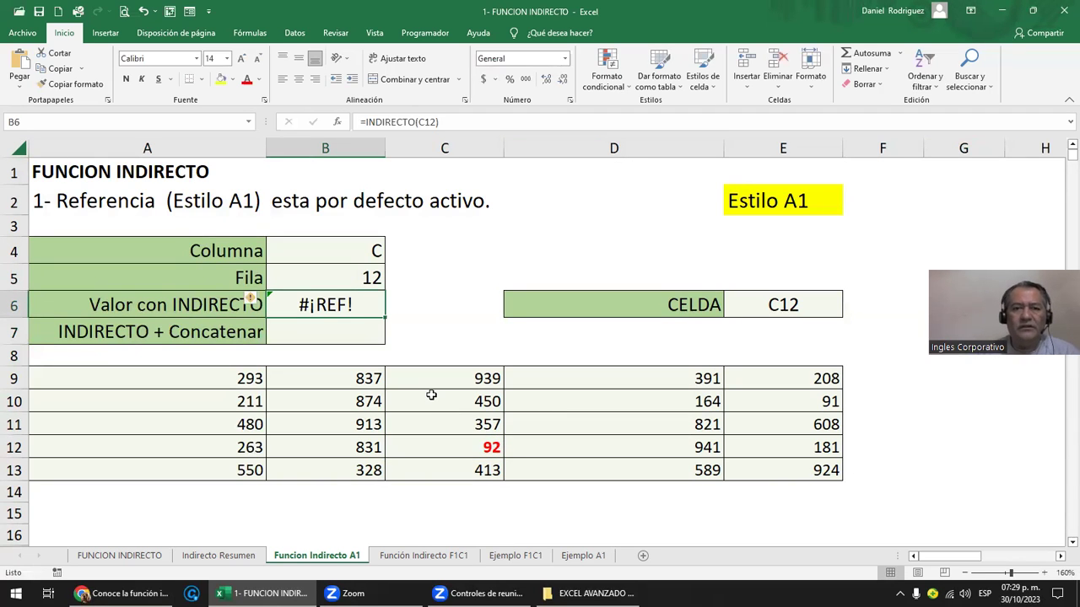
key(Right)
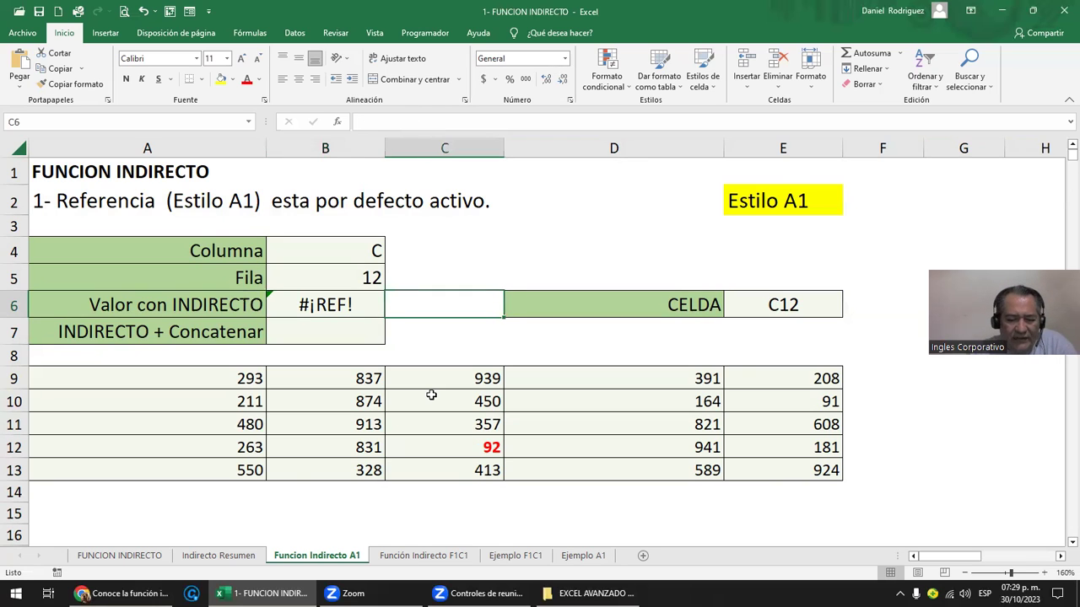
text(=)
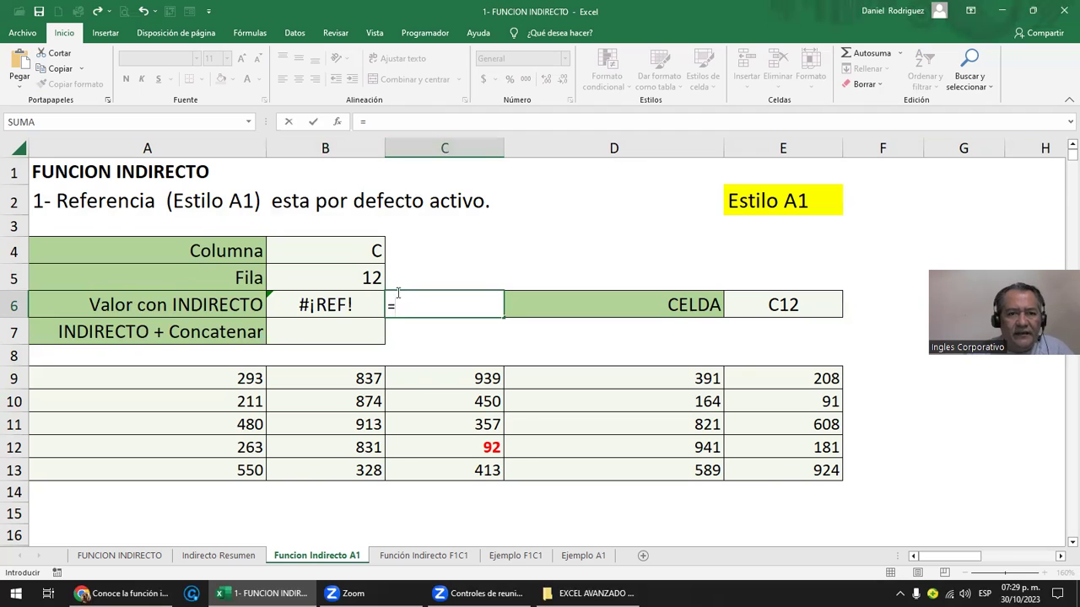
Step: Test =C12 in C6, which returns 92, then delete it
click(461, 452)
key(Return)
key(Up)
key(F2)
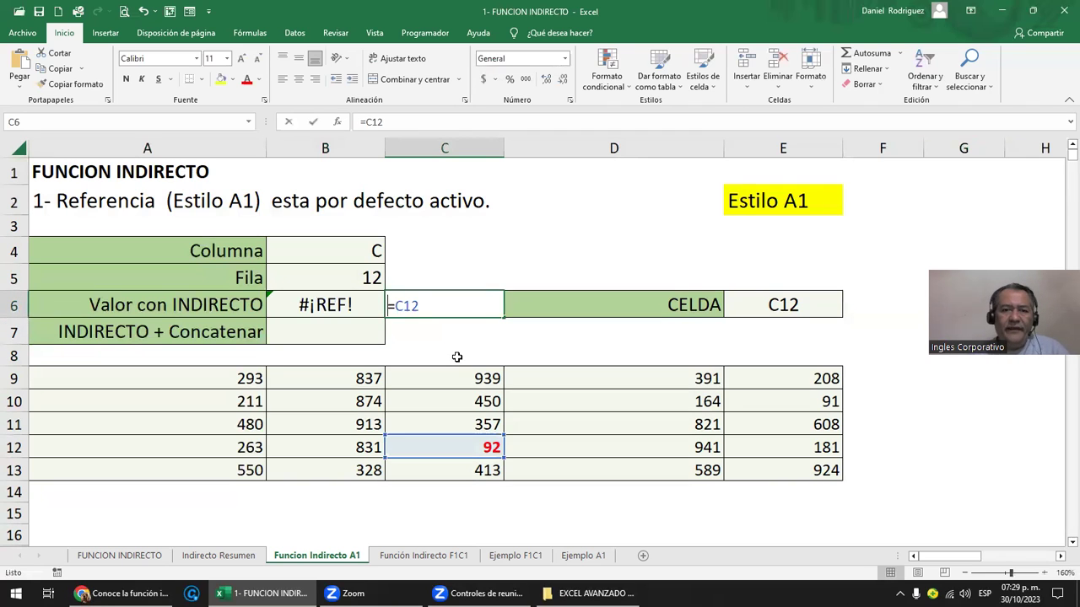
key(Escape)
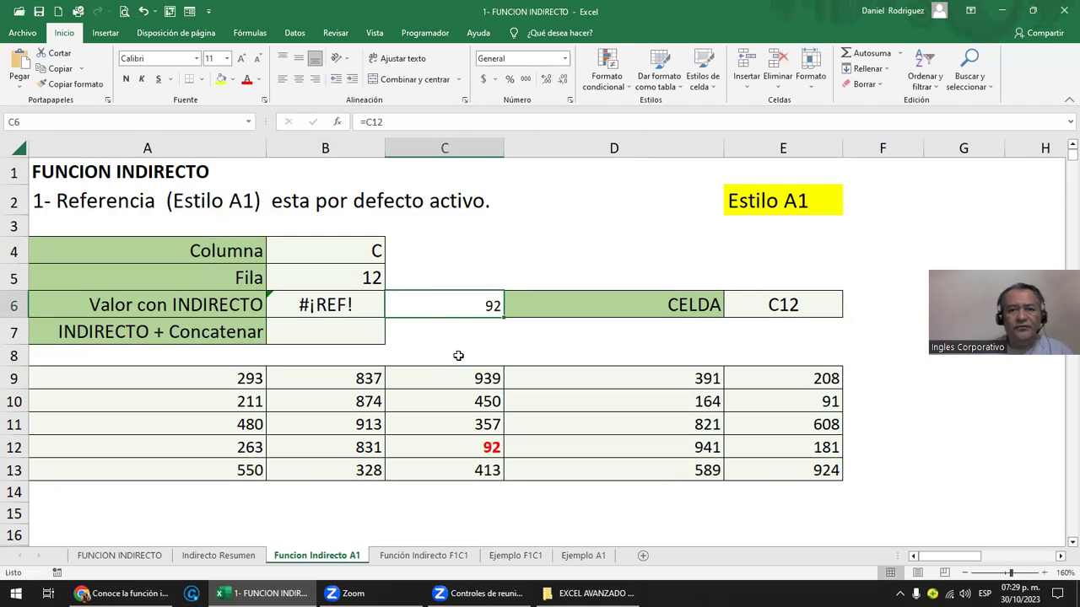
key(Delete)
Step: Re-enter B6's =INDIRECTO(C12) unchanged, still showing #¡REF!, and select E2
key(Left)
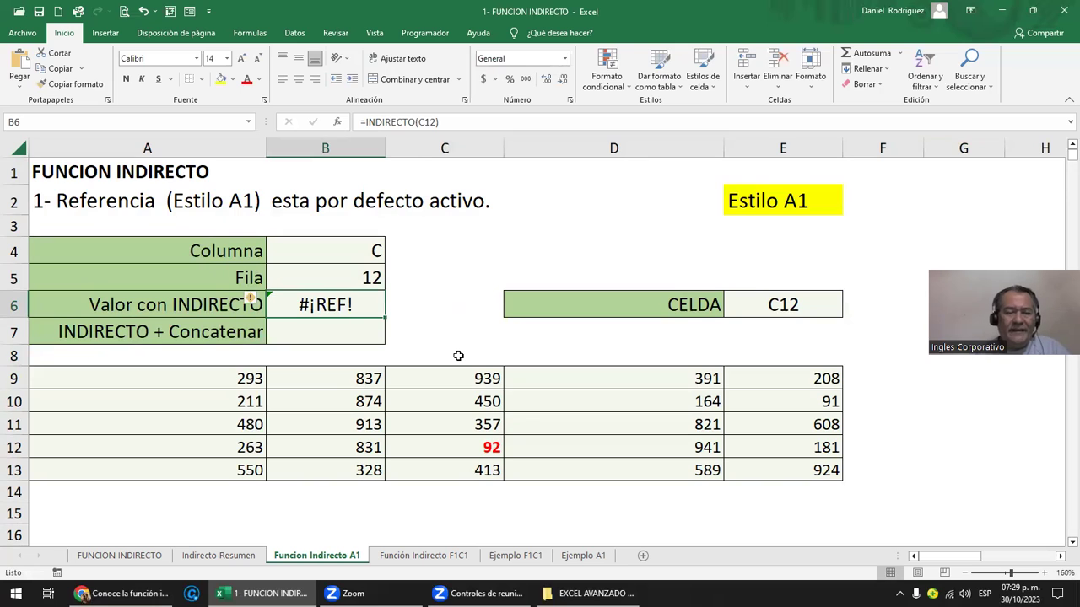
key(F2)
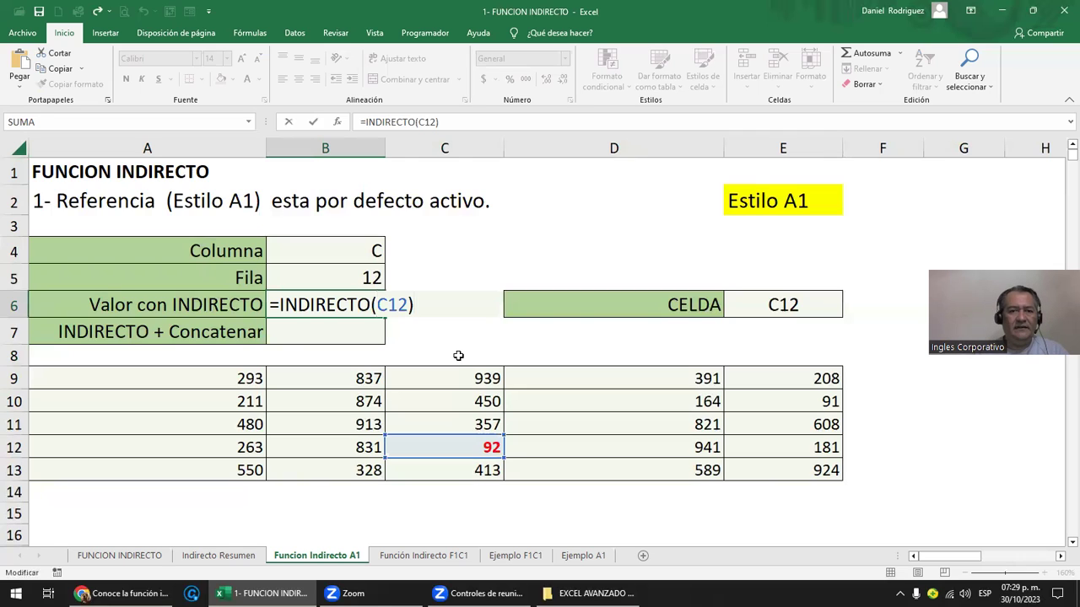
key(ctrl+Return)
key(Up)
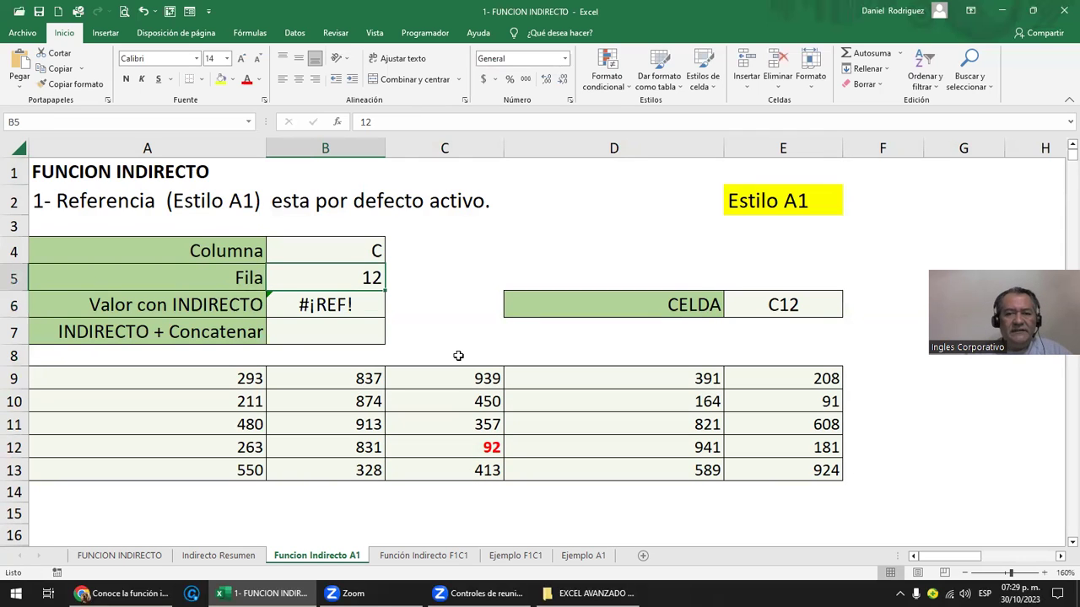
click(773, 194)
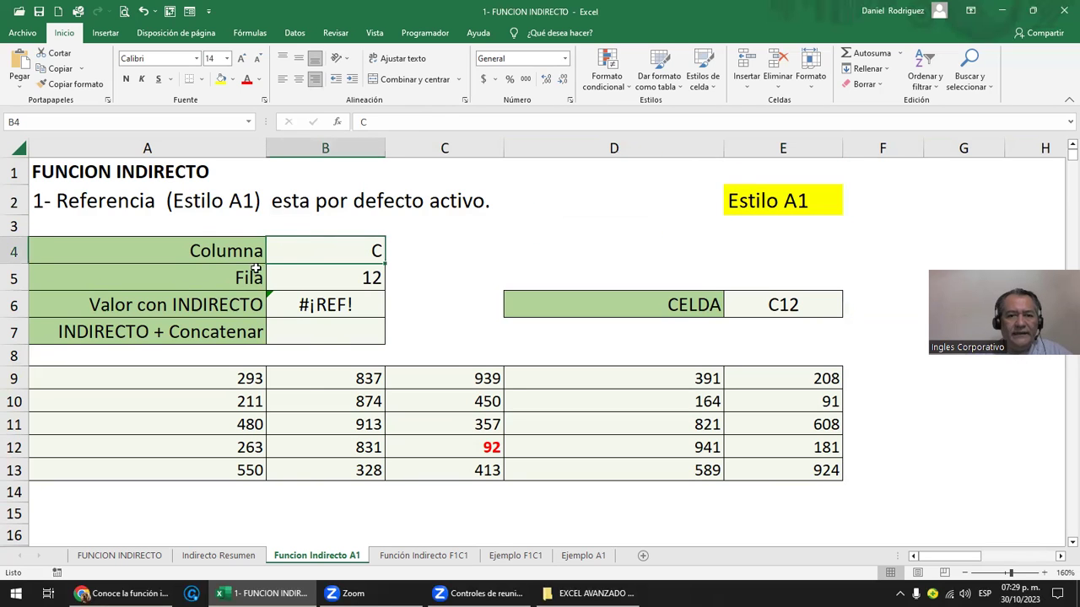
click(150, 144)
click(127, 179)
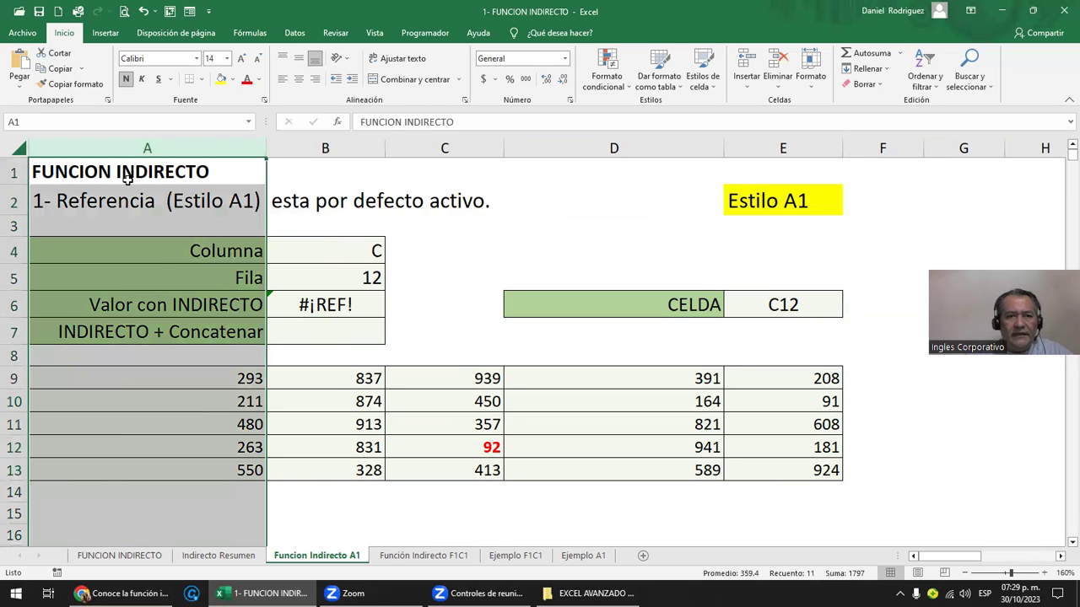
click(133, 147)
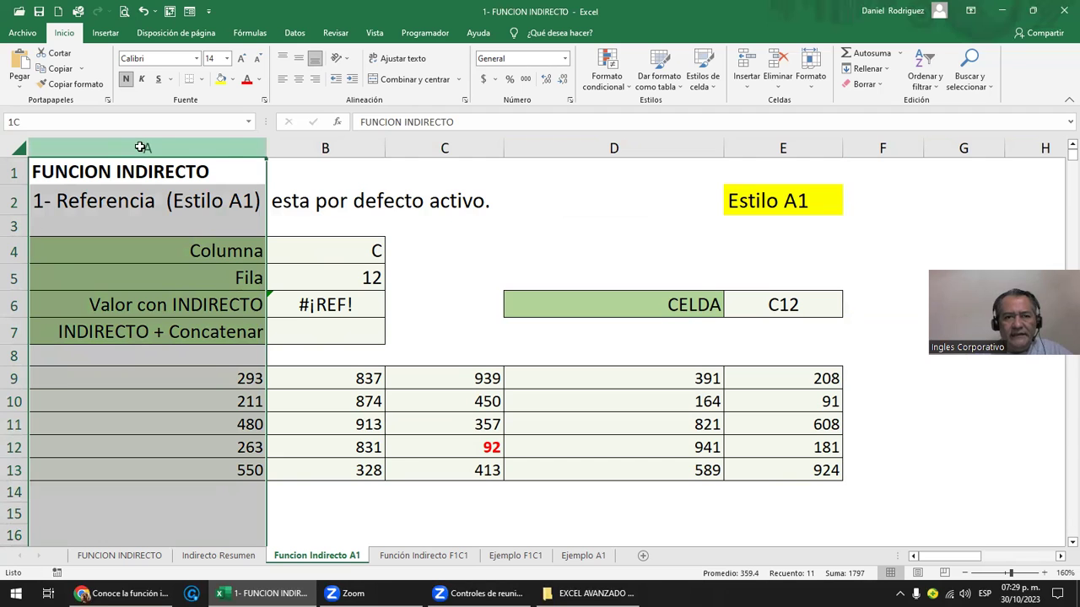
drag(134, 147, 495, 268)
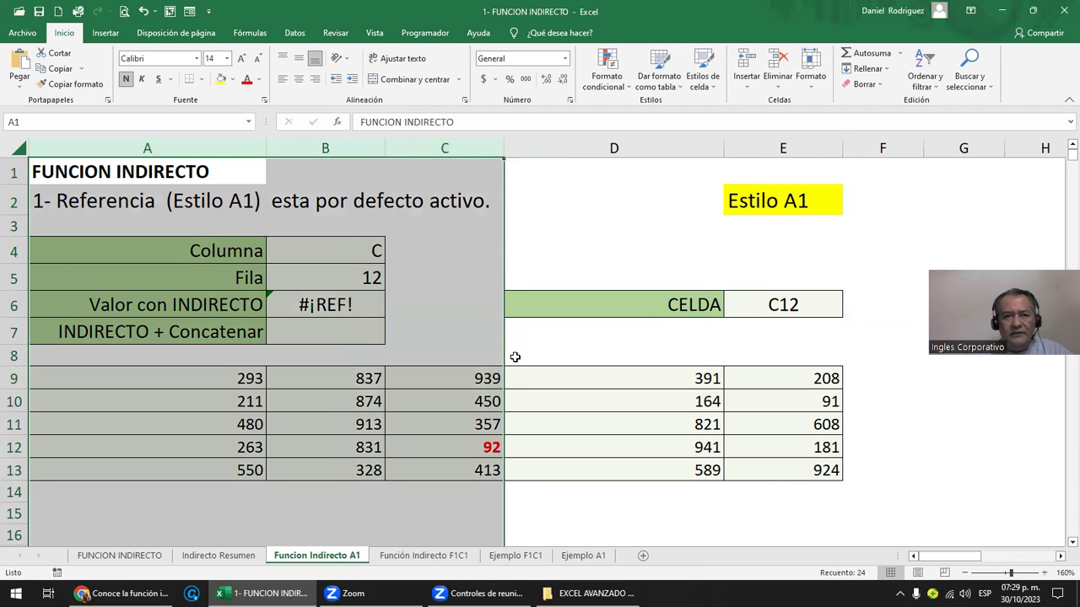
click(462, 442)
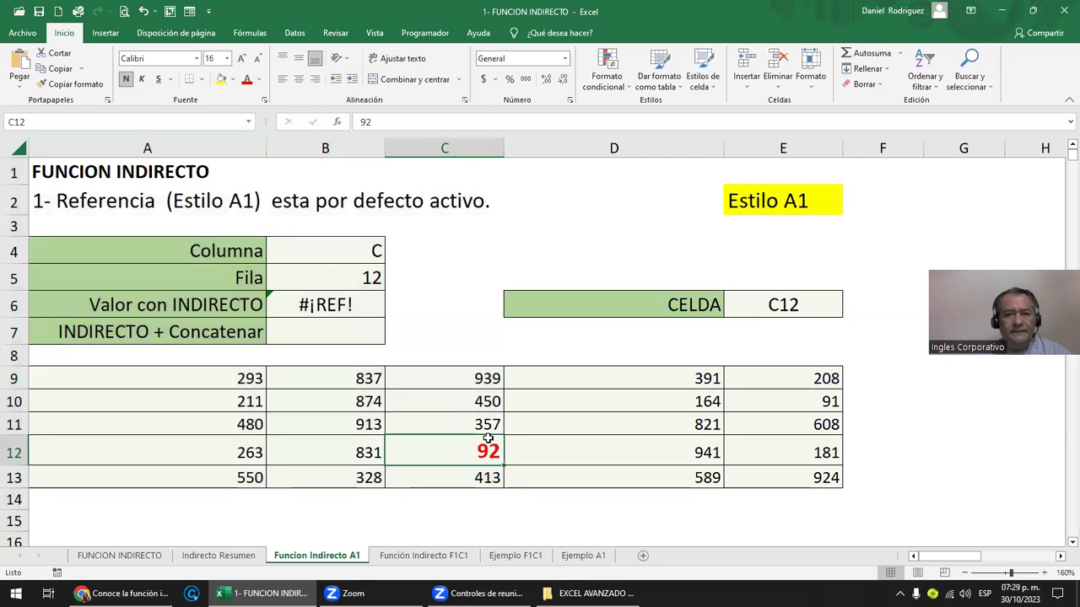
drag(139, 145, 419, 152)
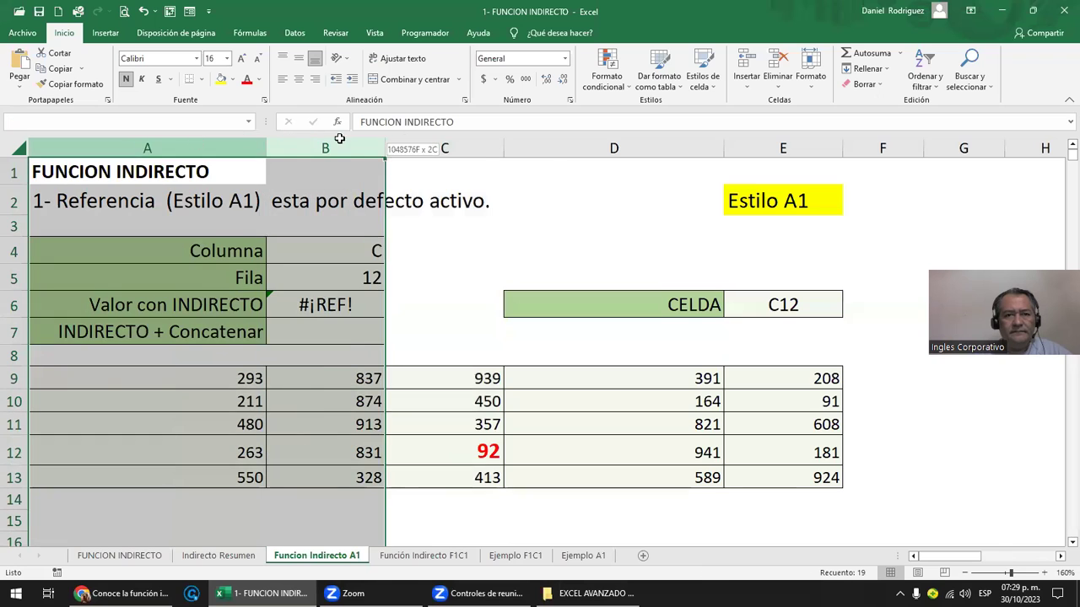
click(369, 250)
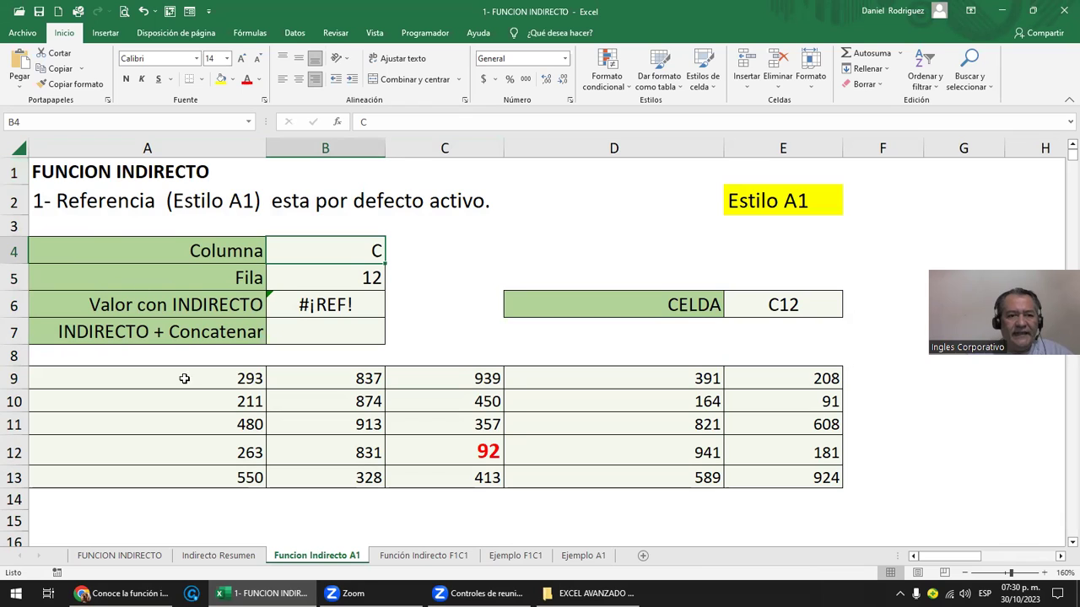
click(456, 450)
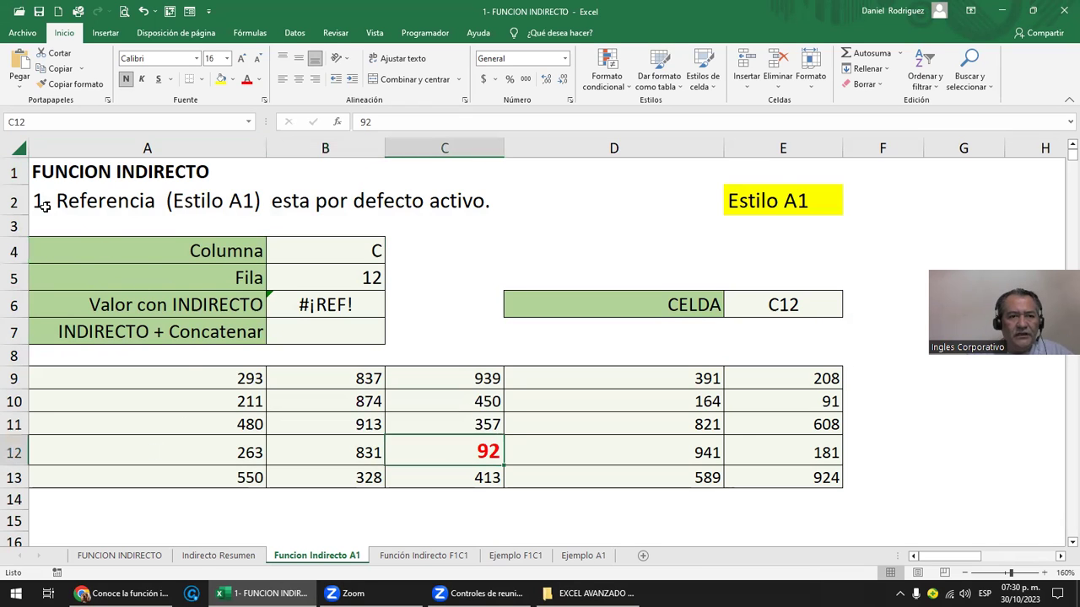
click(13, 173)
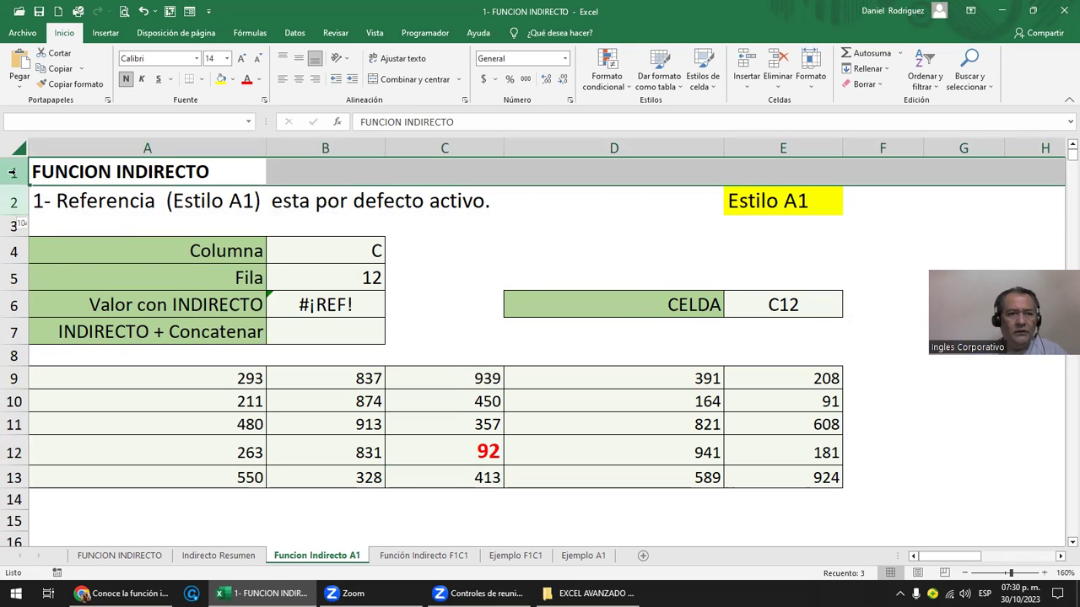
drag(12, 173, 13, 263)
drag(12, 318, 13, 466)
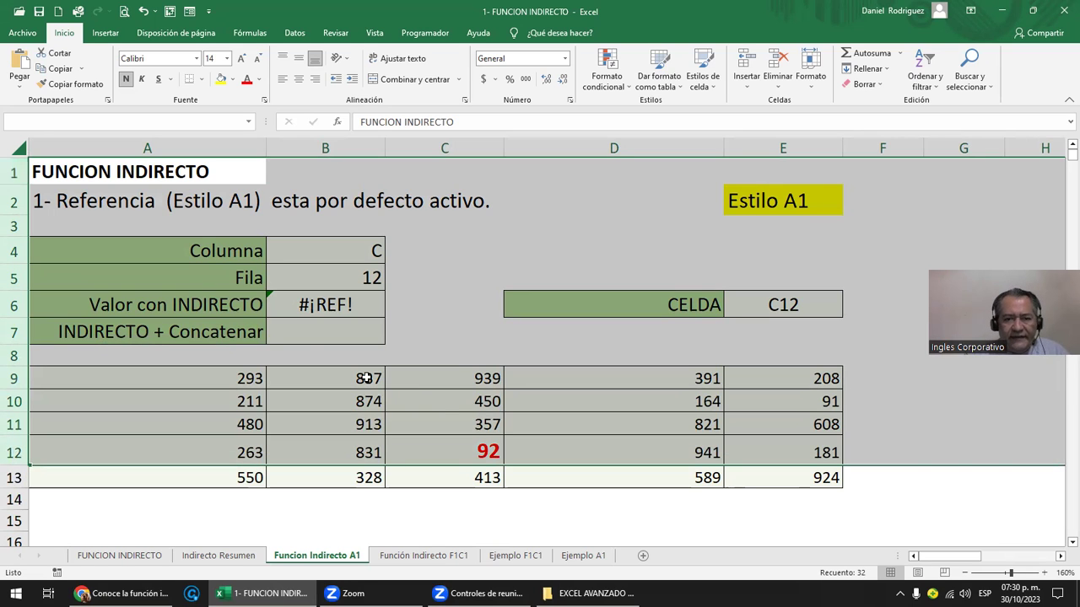
click(487, 452)
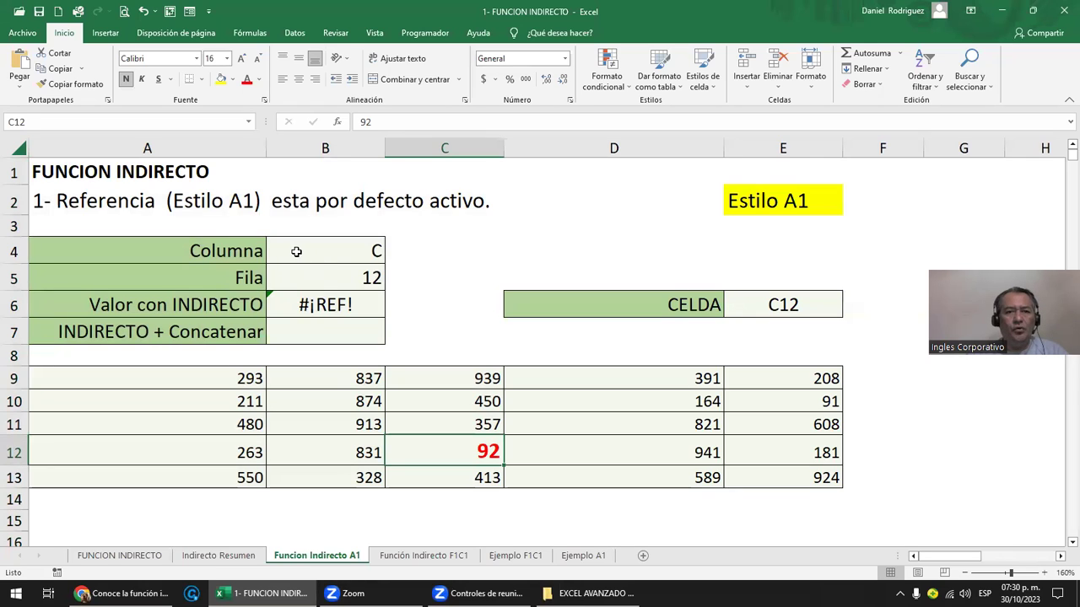
click(297, 251)
click(309, 281)
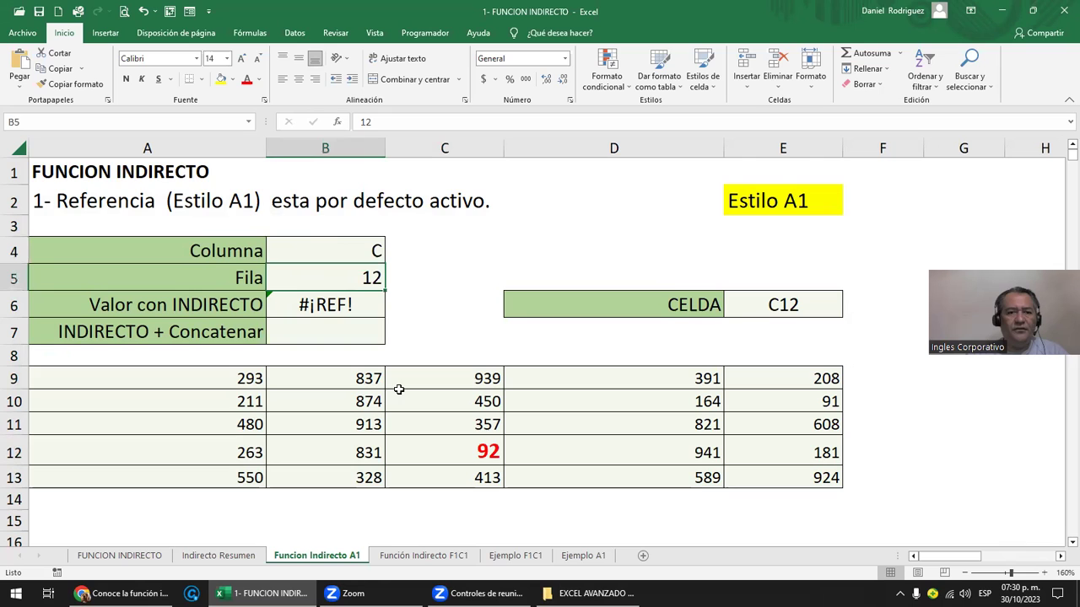
click(456, 447)
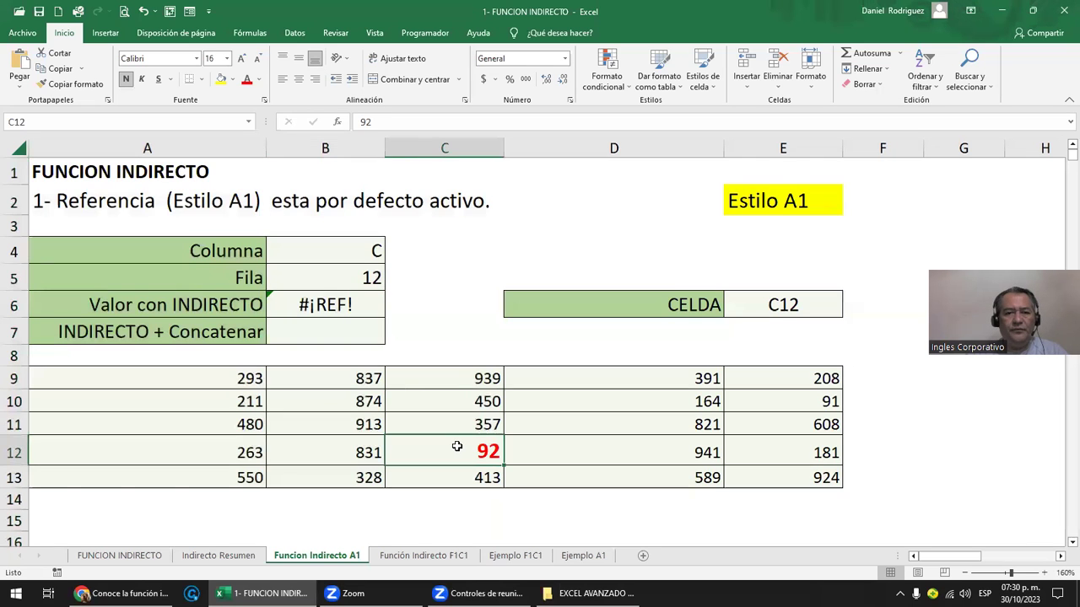
click(444, 148)
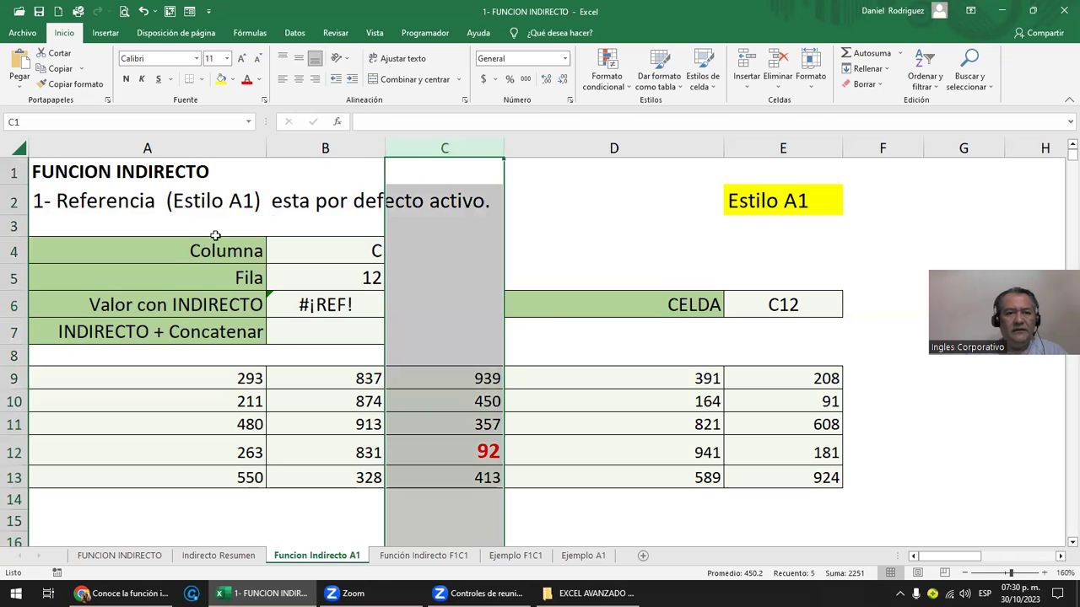
click(13, 278)
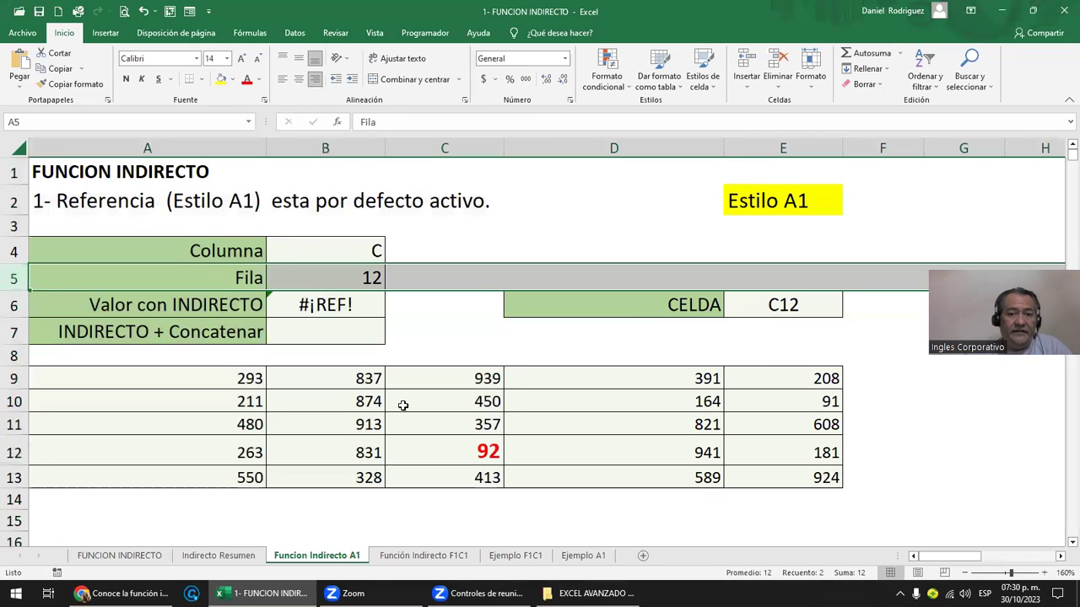
click(446, 442)
click(14, 453)
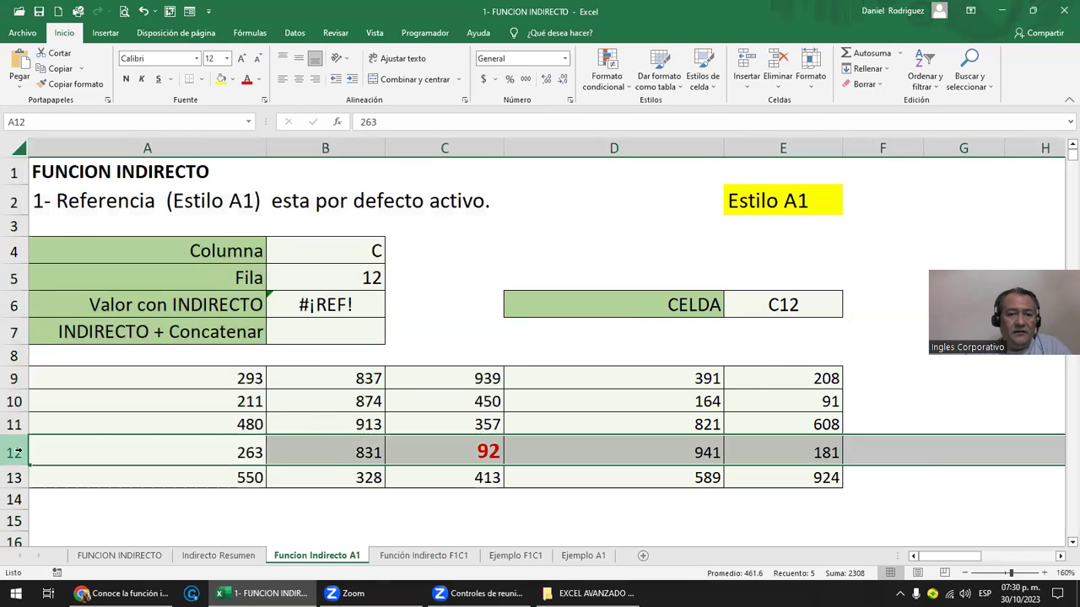
click(434, 148)
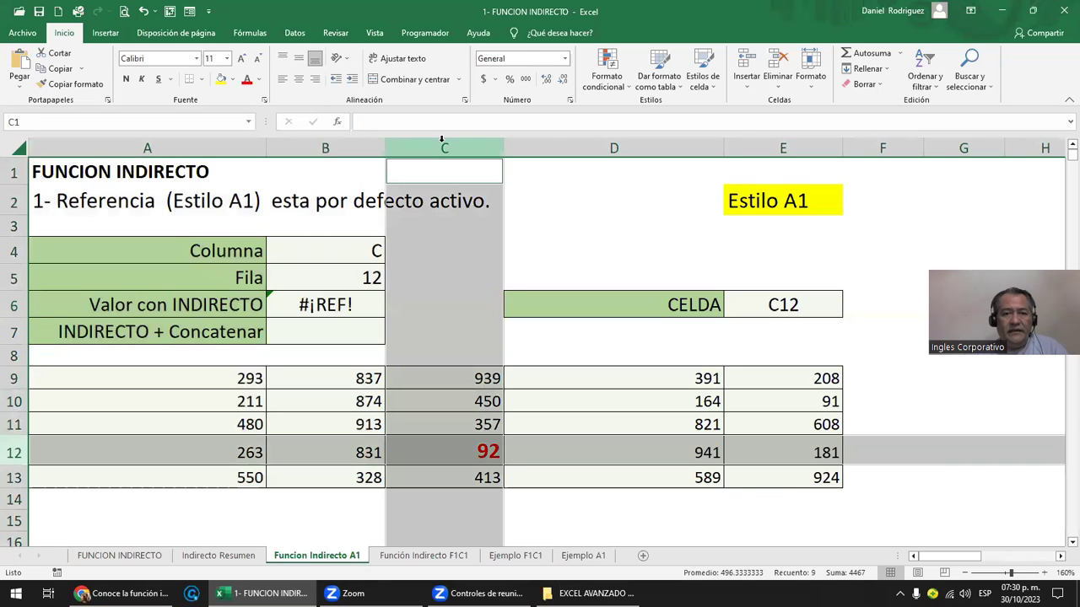
click(477, 451)
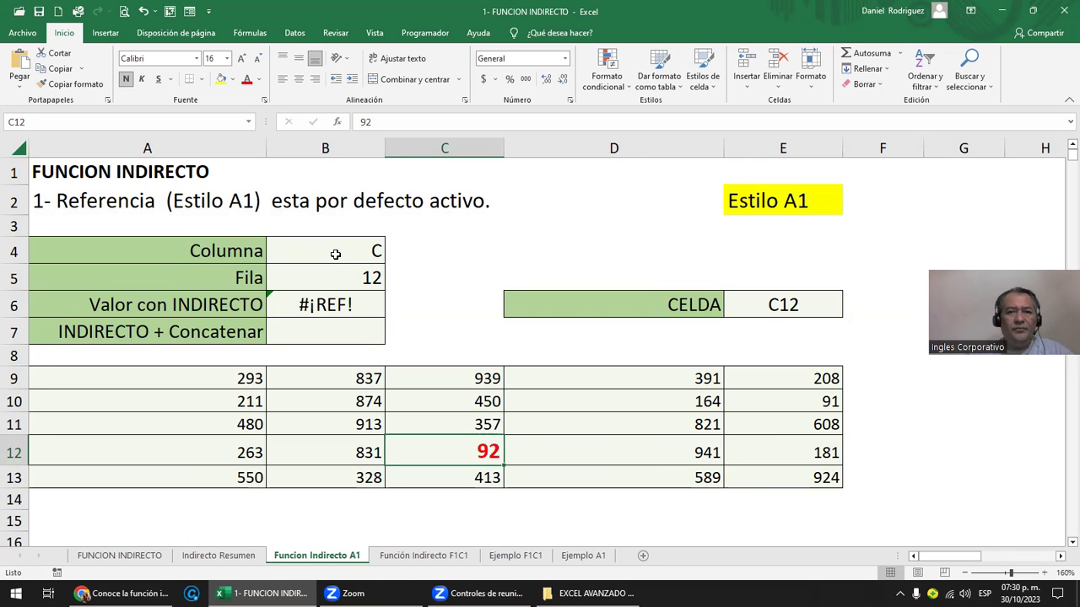
click(335, 254)
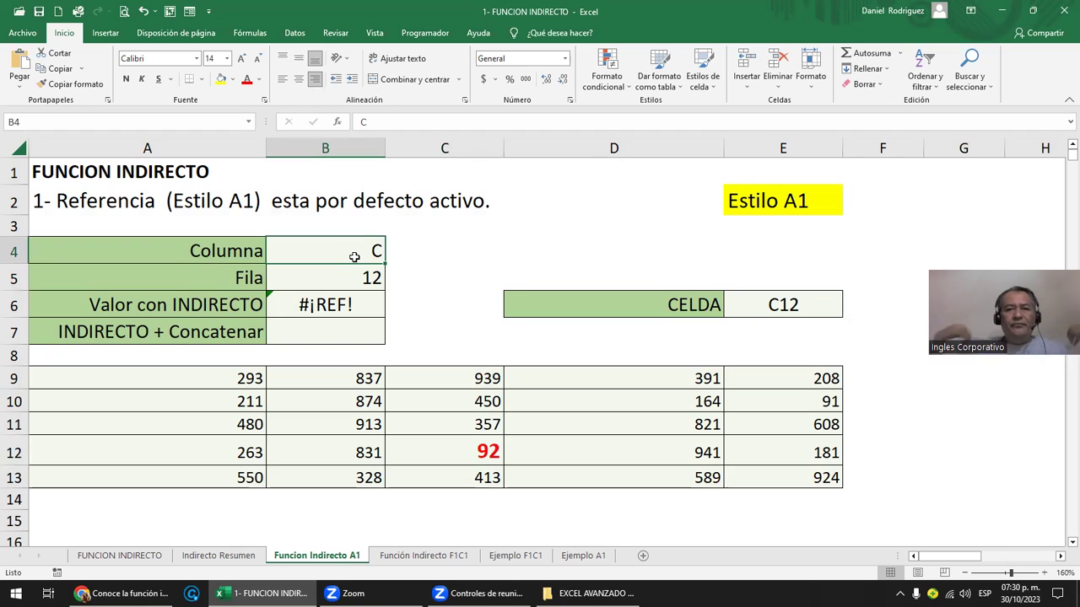
click(326, 146)
click(400, 268)
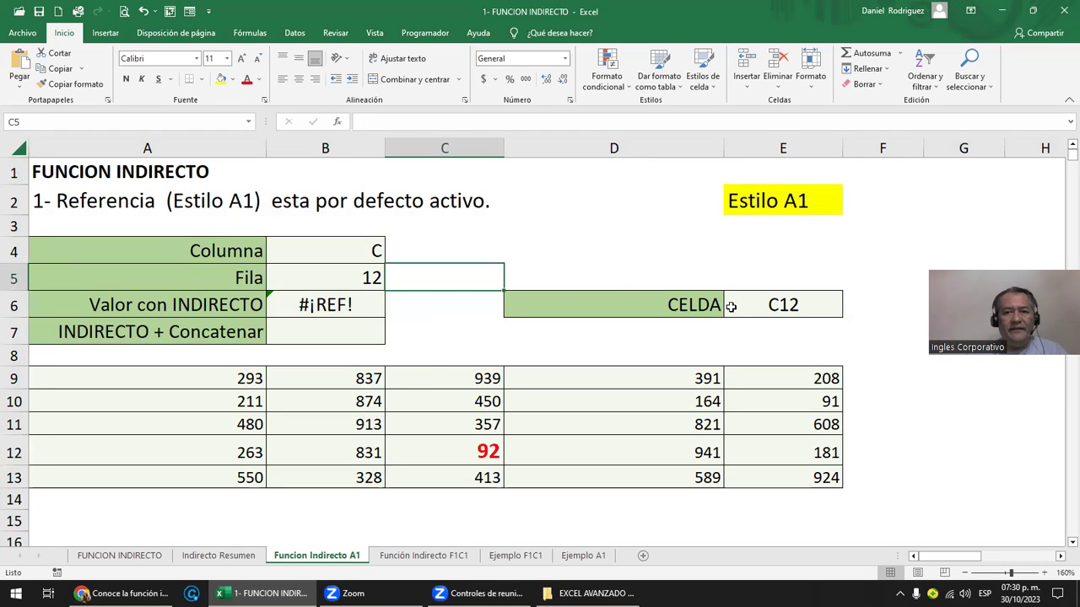
Step: Inspect E6's existing formula in edit mode, then cancel the edit
click(791, 309)
key(F2)
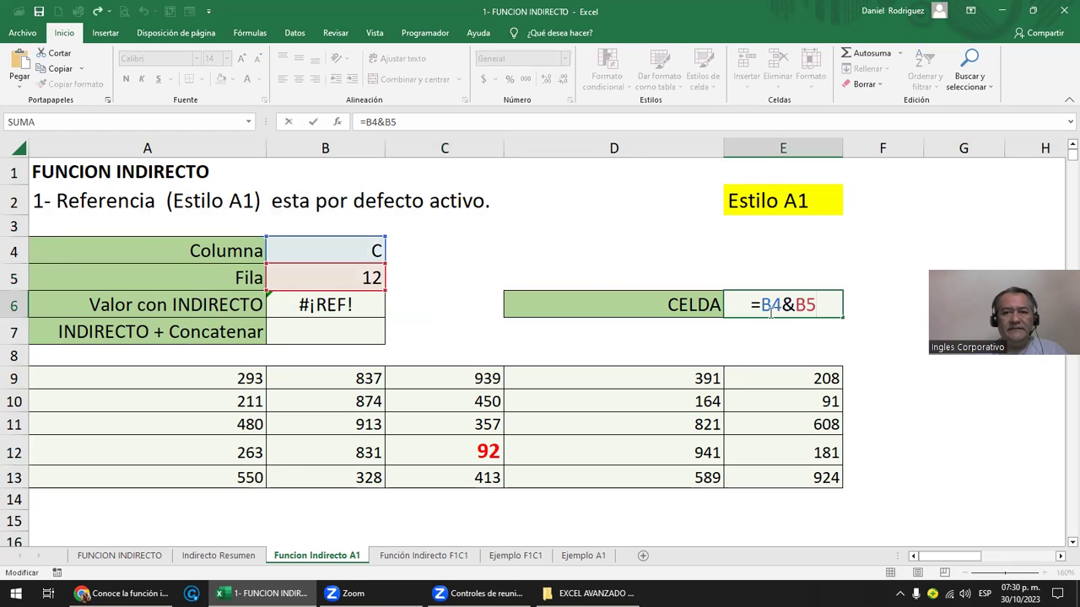
click(785, 302)
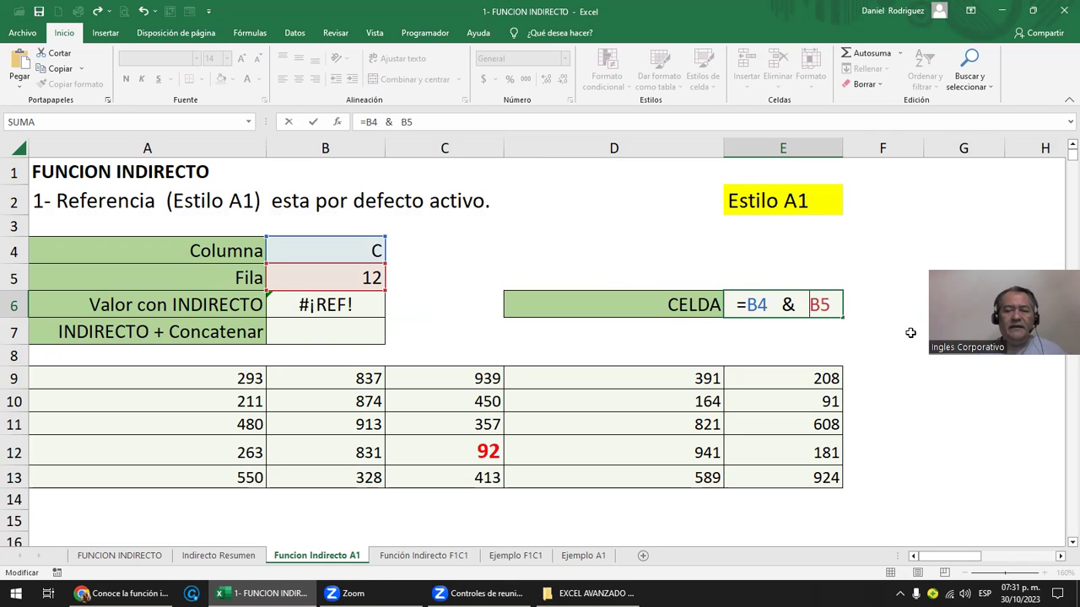
key(Escape)
Step: Rebuild E6 as =B4&B5 so it shows C12, then select C12 holding 92
key(Delete)
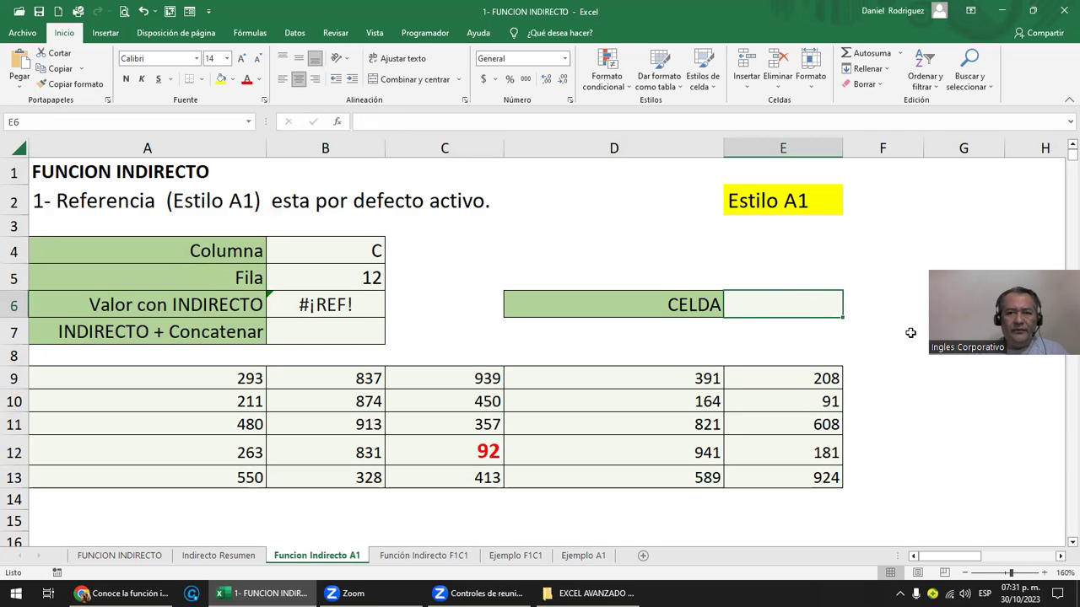
text(=)
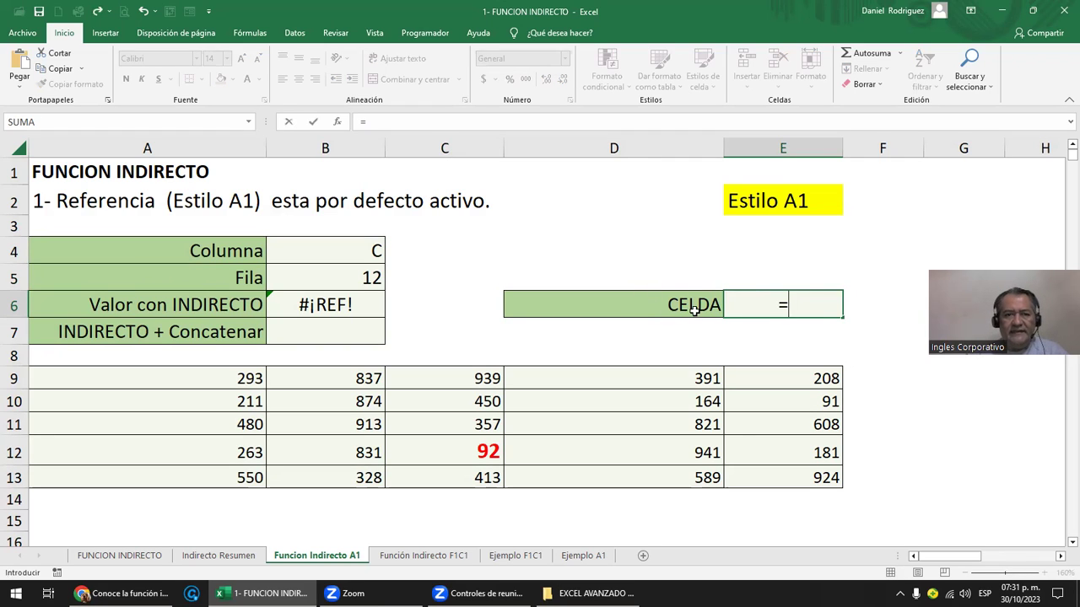
click(363, 244)
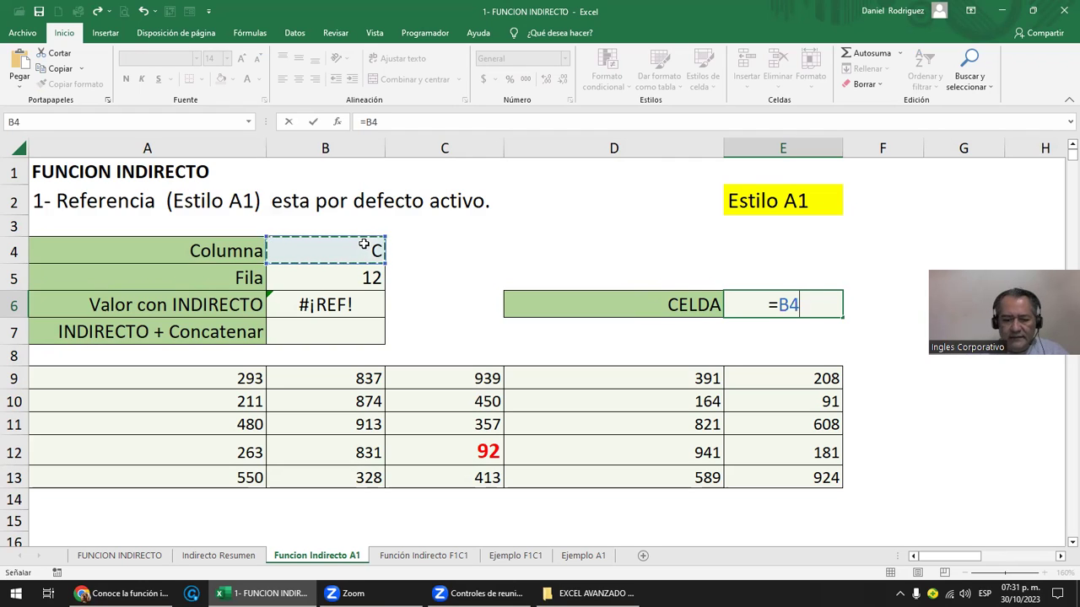
text(&)
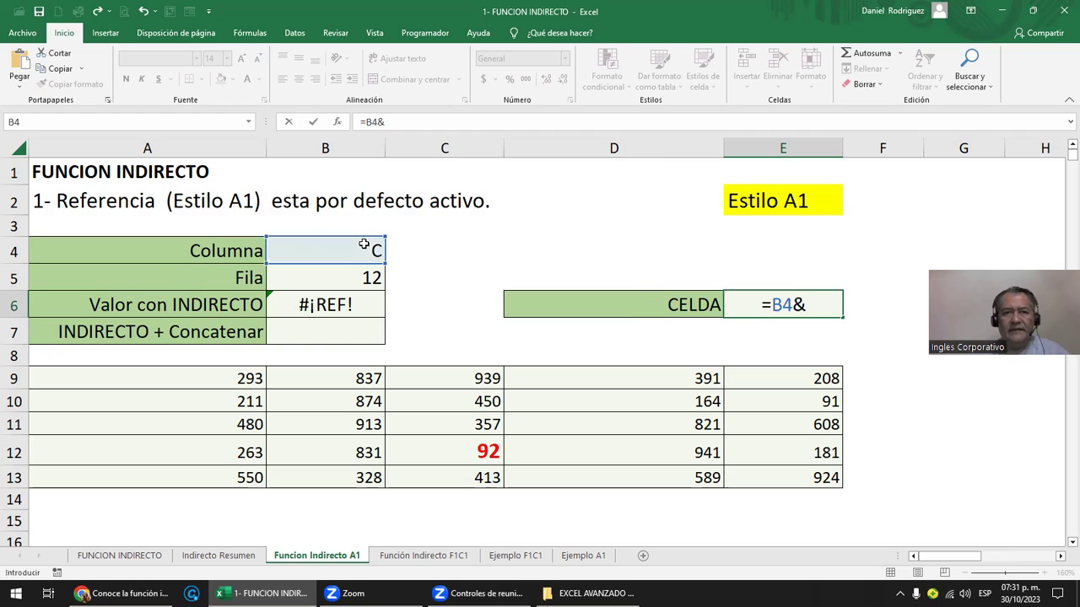
click(364, 279)
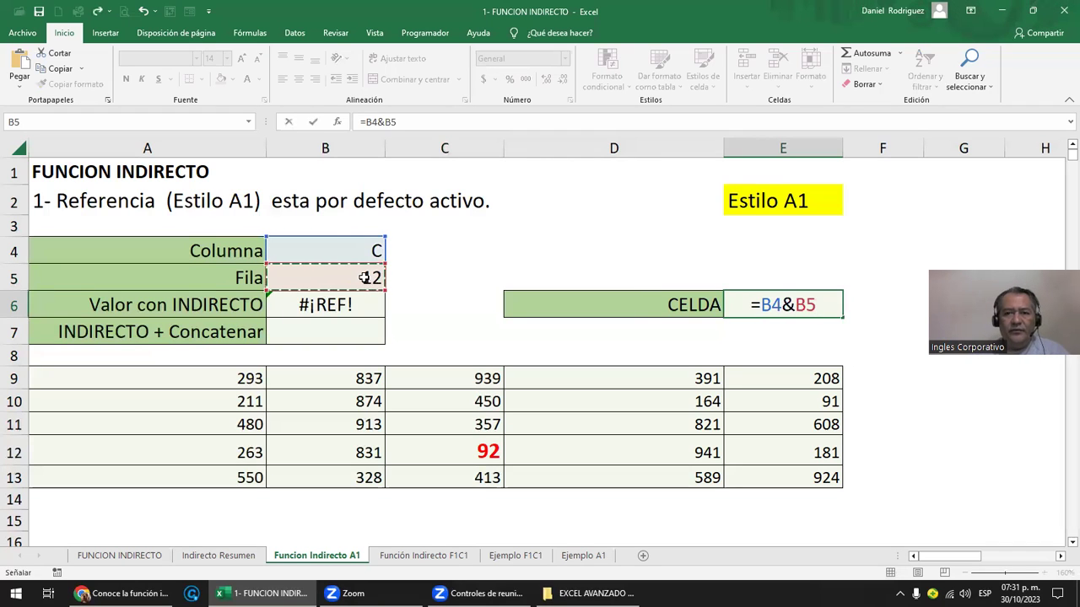
key(Return)
click(775, 304)
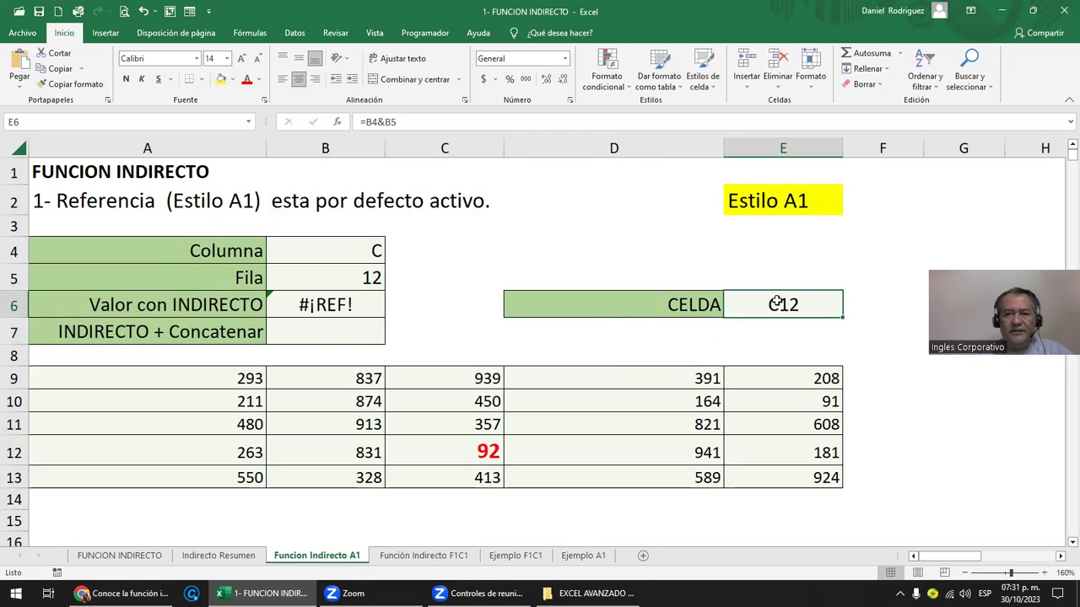
click(470, 451)
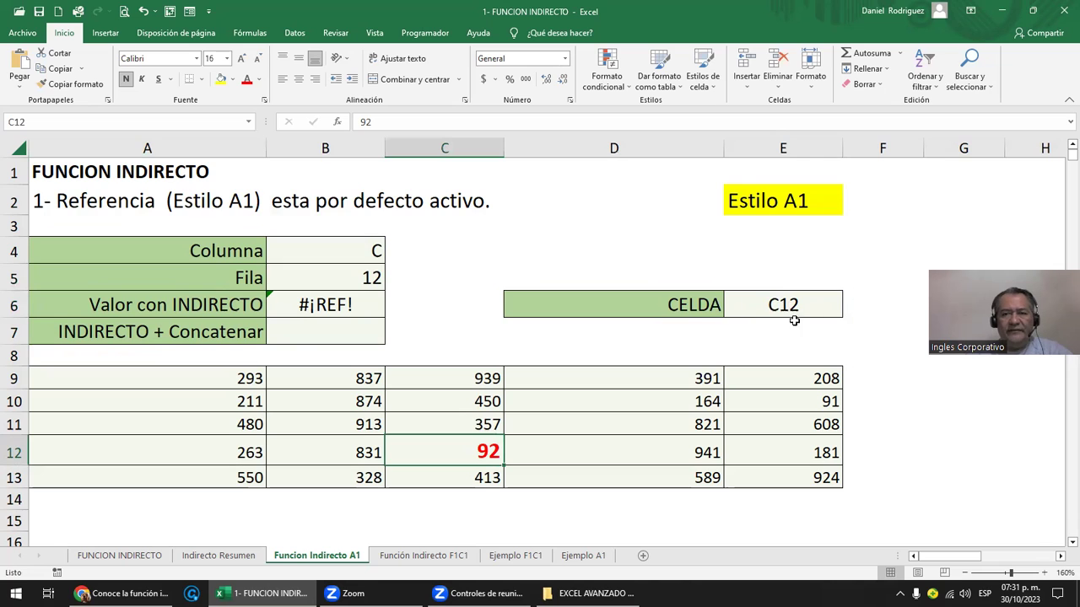
click(335, 309)
key(F2)
key(Left)
key(Left)
key(Left)
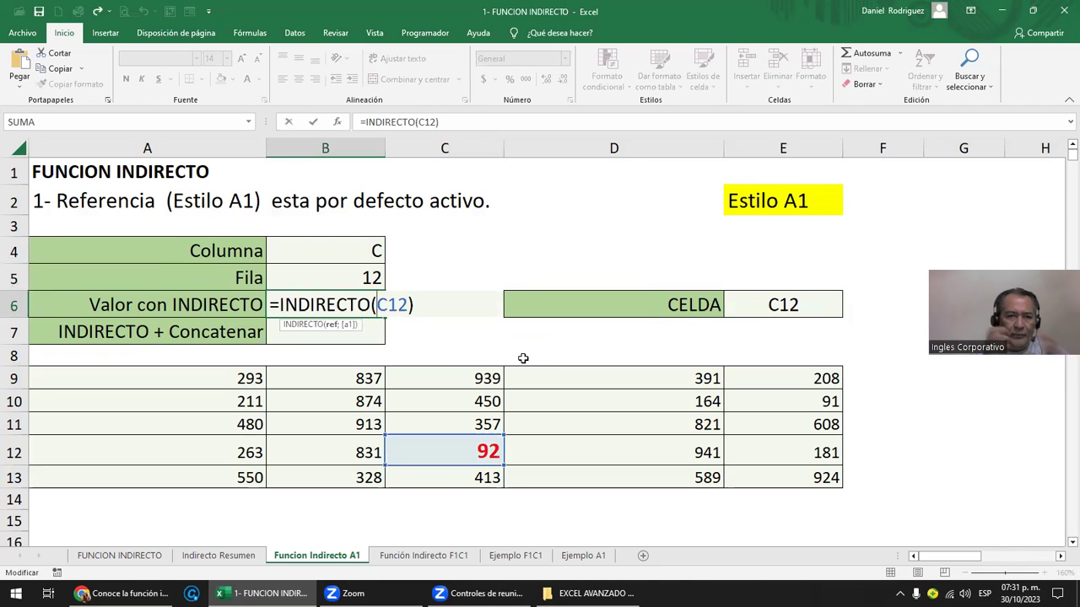
key(Delete)
key(Delete)
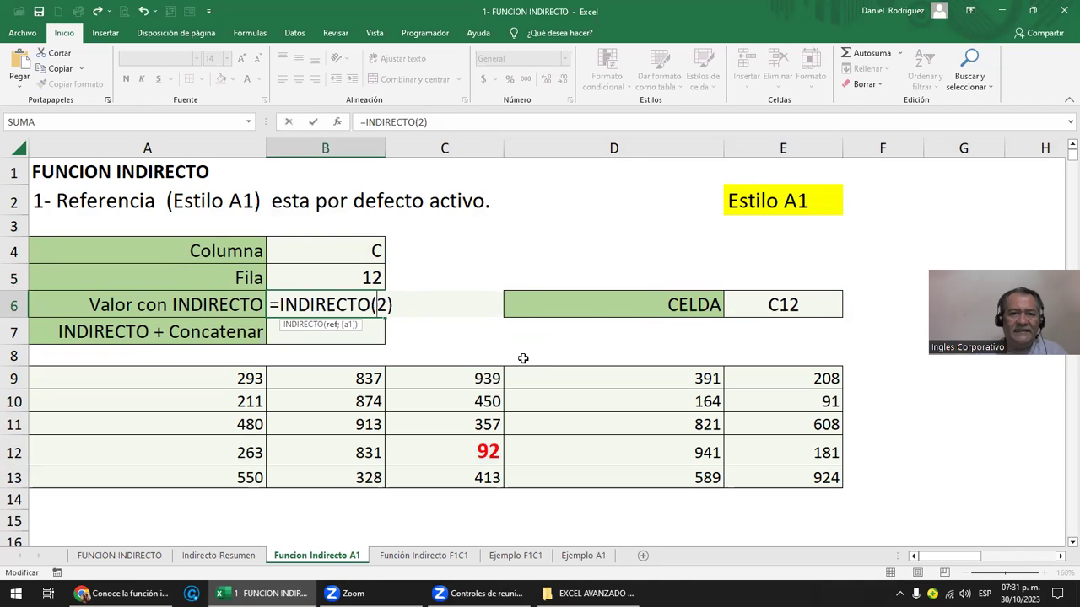
key(Delete)
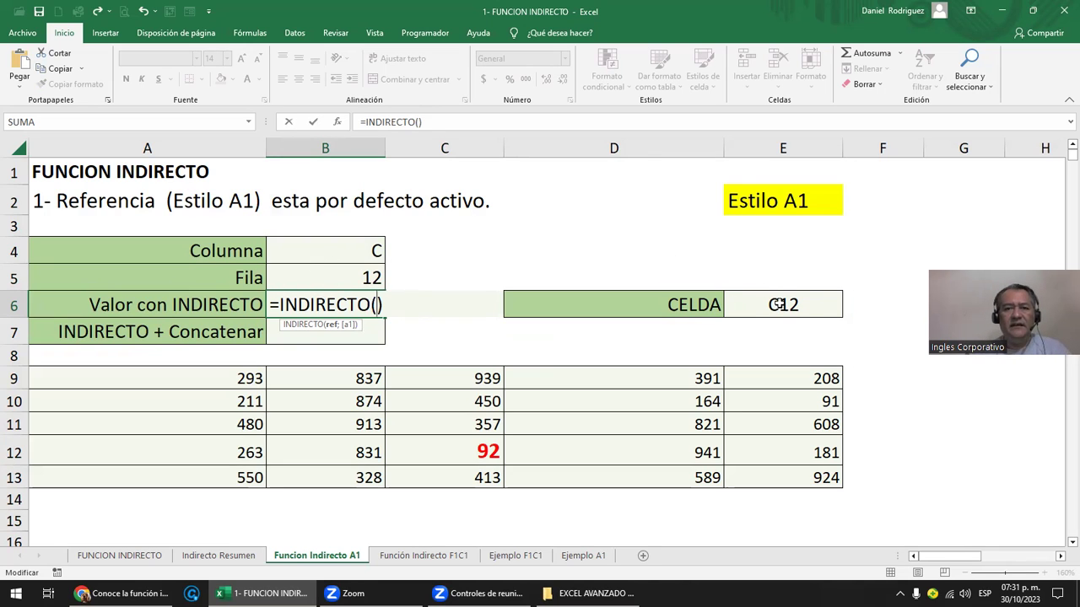
click(777, 305)
key(Return)
click(526, 266)
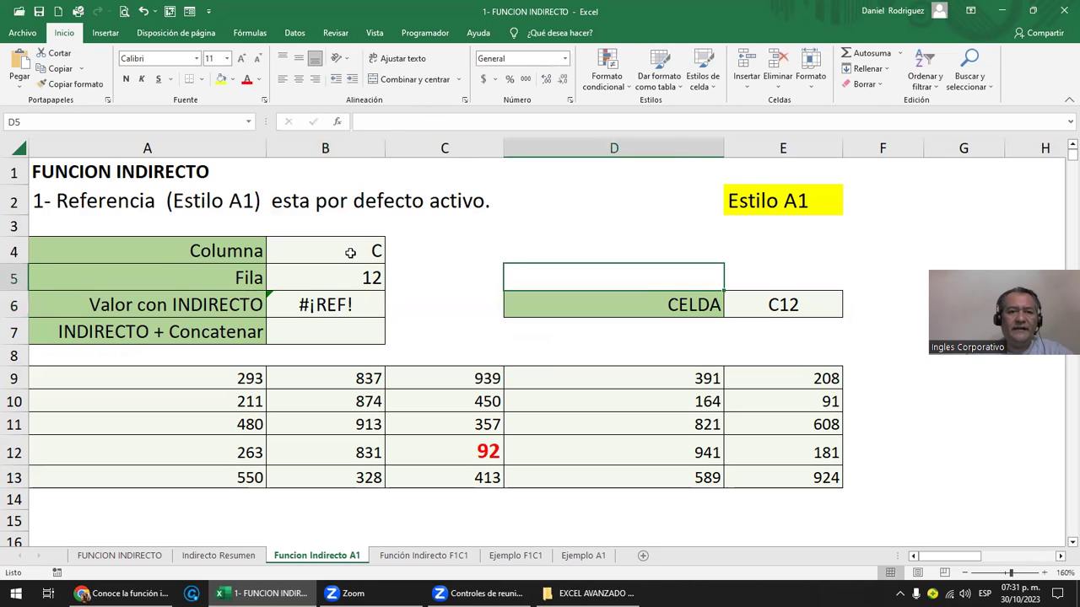
click(350, 252)
click(341, 278)
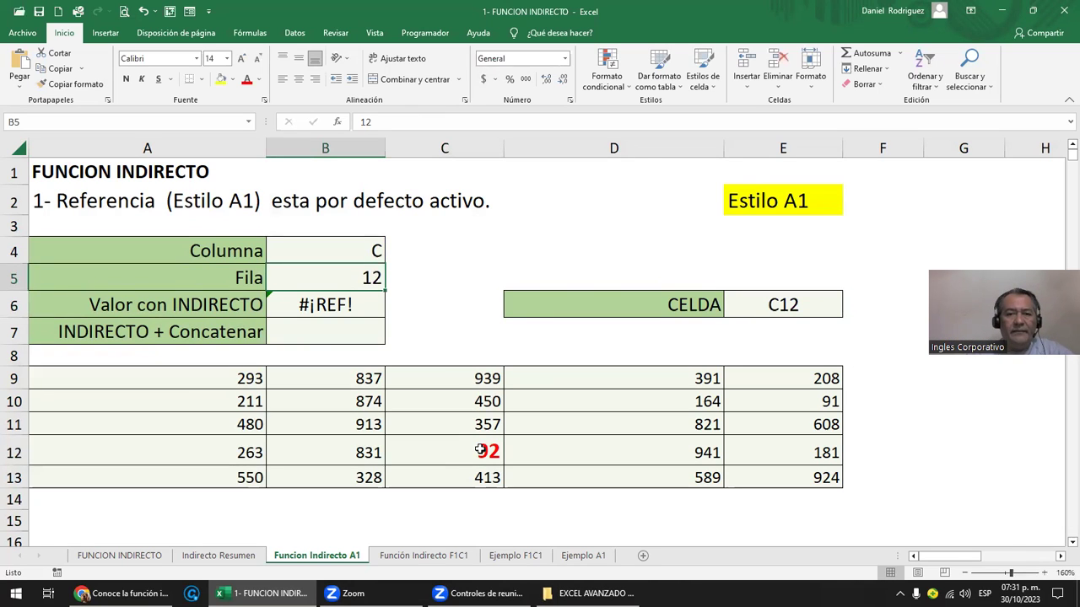
click(480, 451)
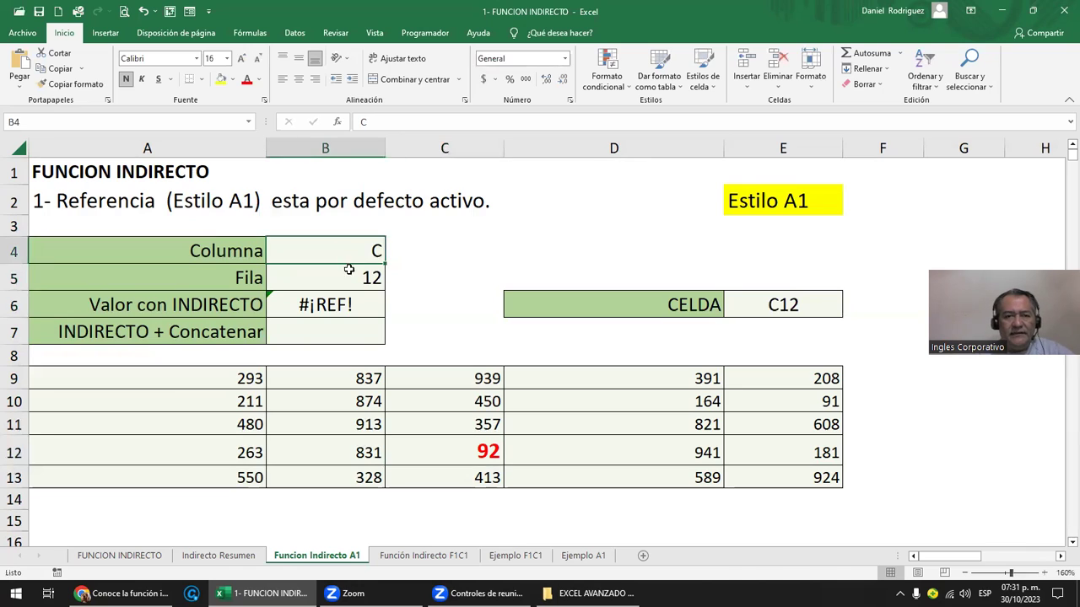
drag(354, 251, 347, 276)
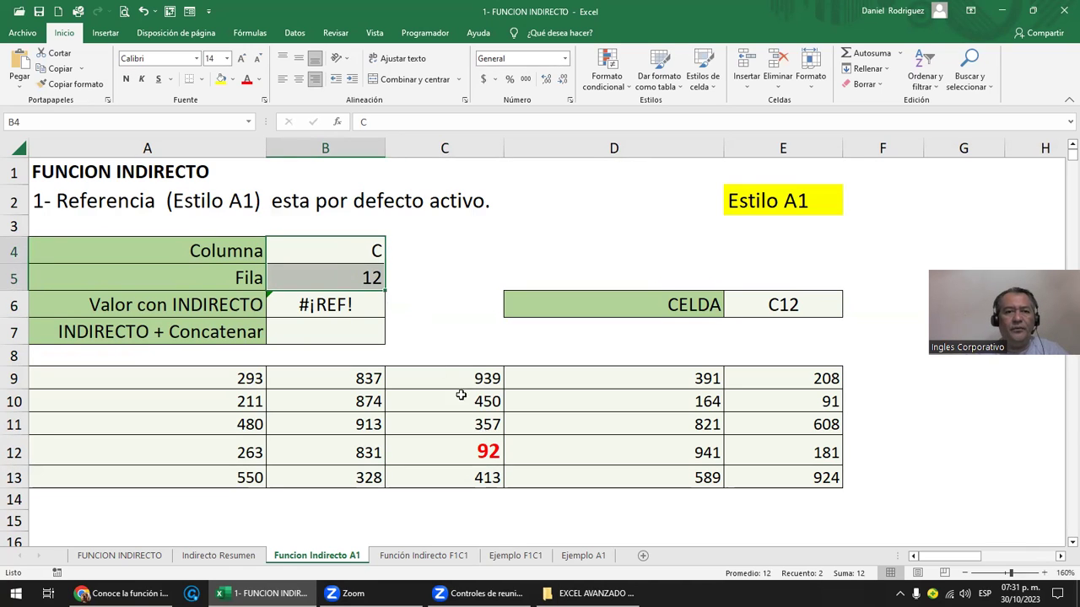
click(793, 305)
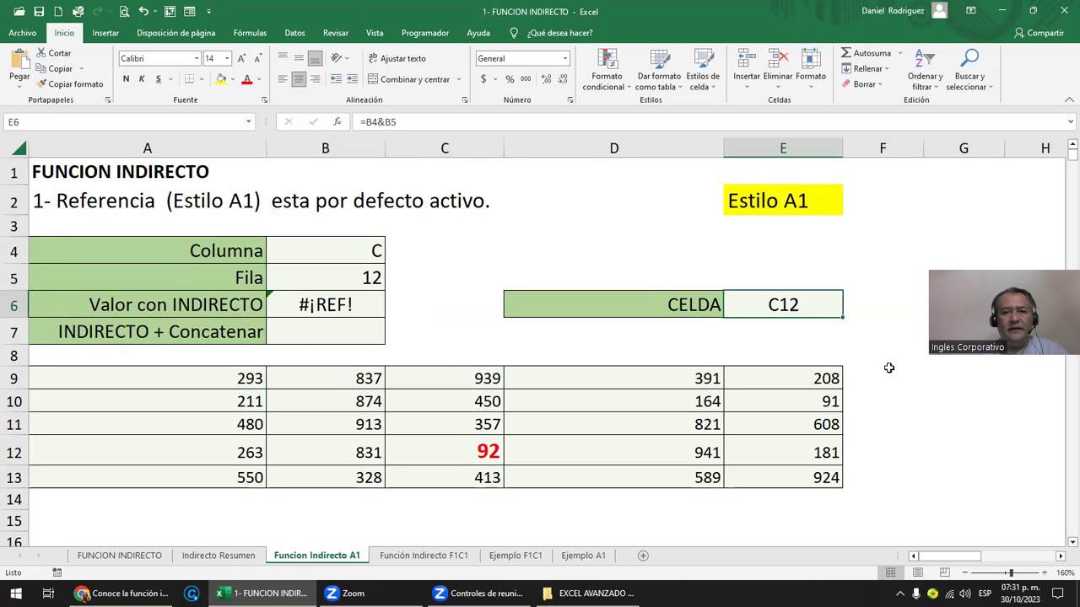
Step: Change B6 from =INDIRECTO(C12) to =INDIRECTO(E6) so it returns 92
key(F2)
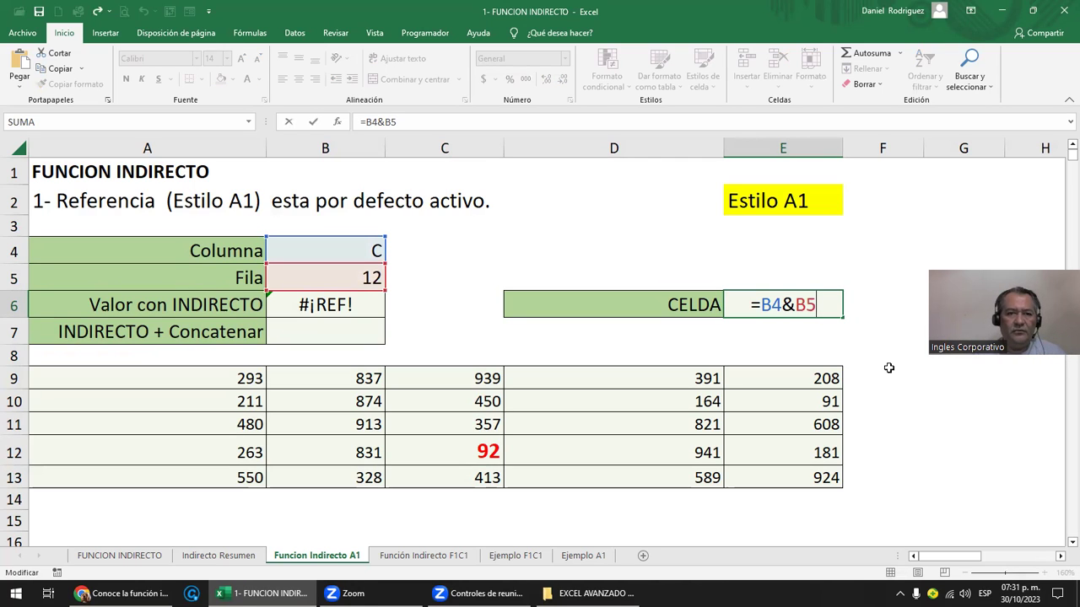
key(Return)
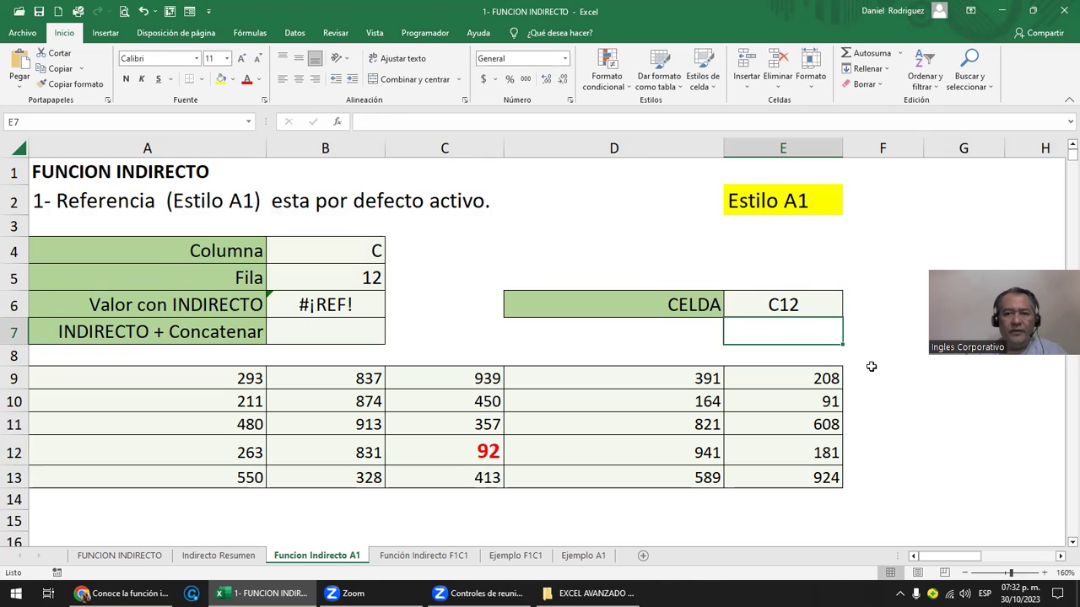
double_click(363, 305)
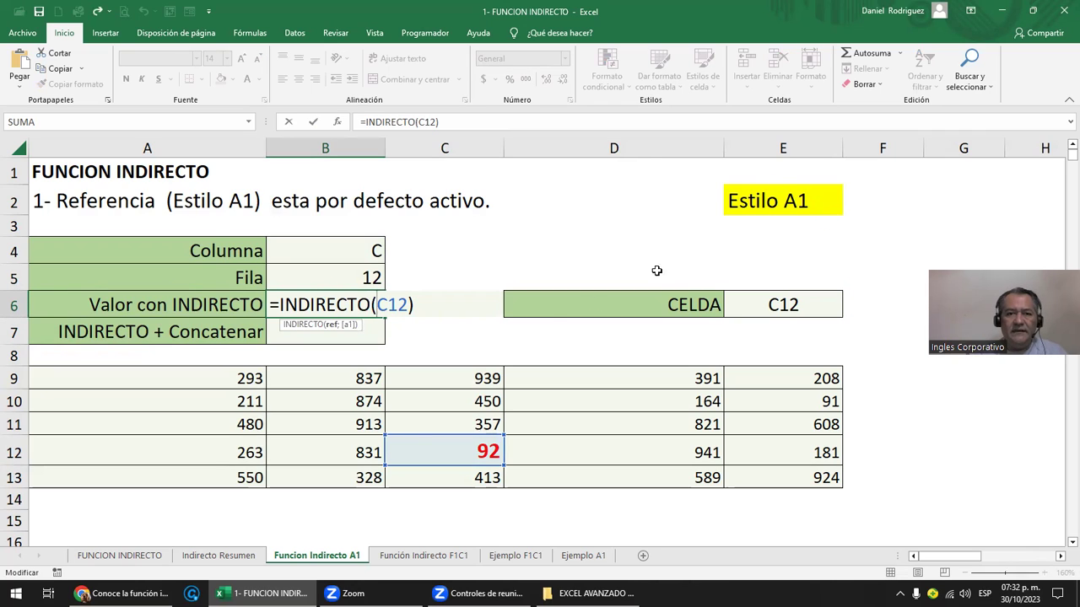
click(390, 306)
key(BackSpace)
key(BackSpace)
key(Delete)
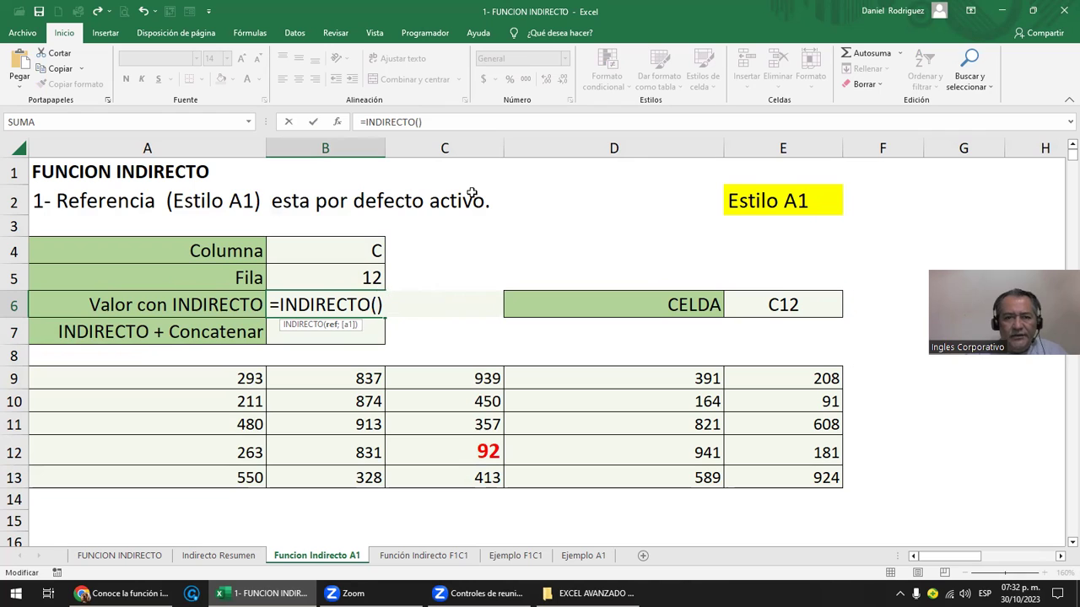
click(773, 305)
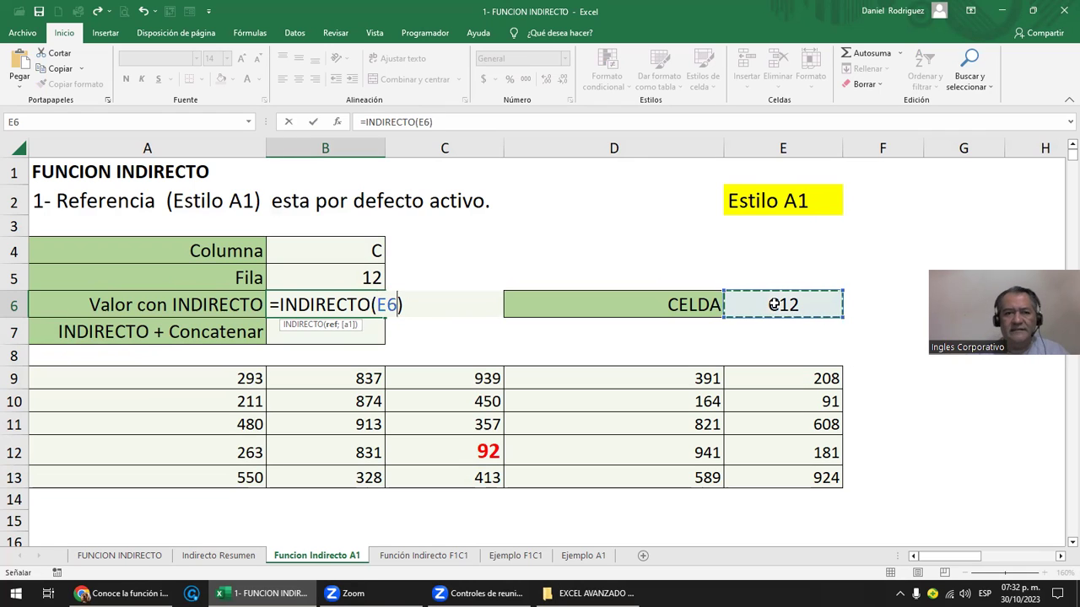
key(Return)
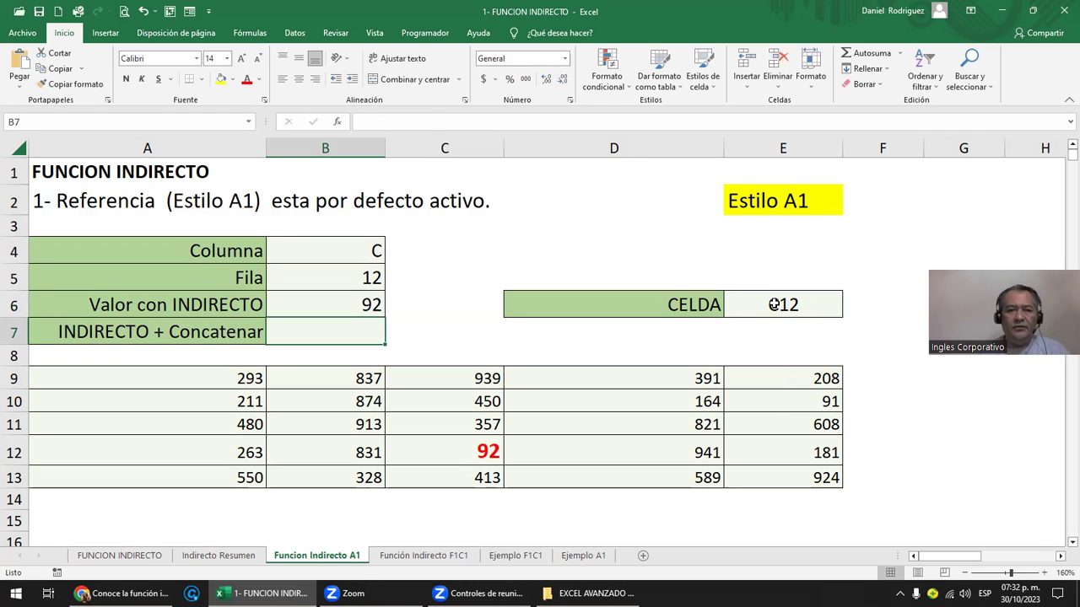
key(Up)
key(Right)
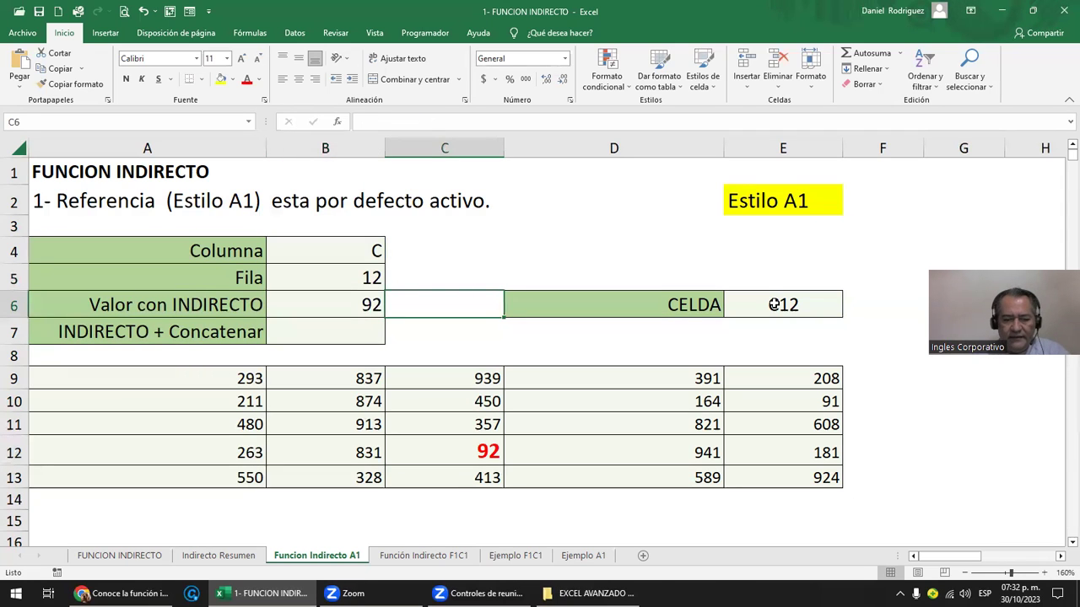
text(=indic)
key(BackSpace)
key(Down)
key(Tab)
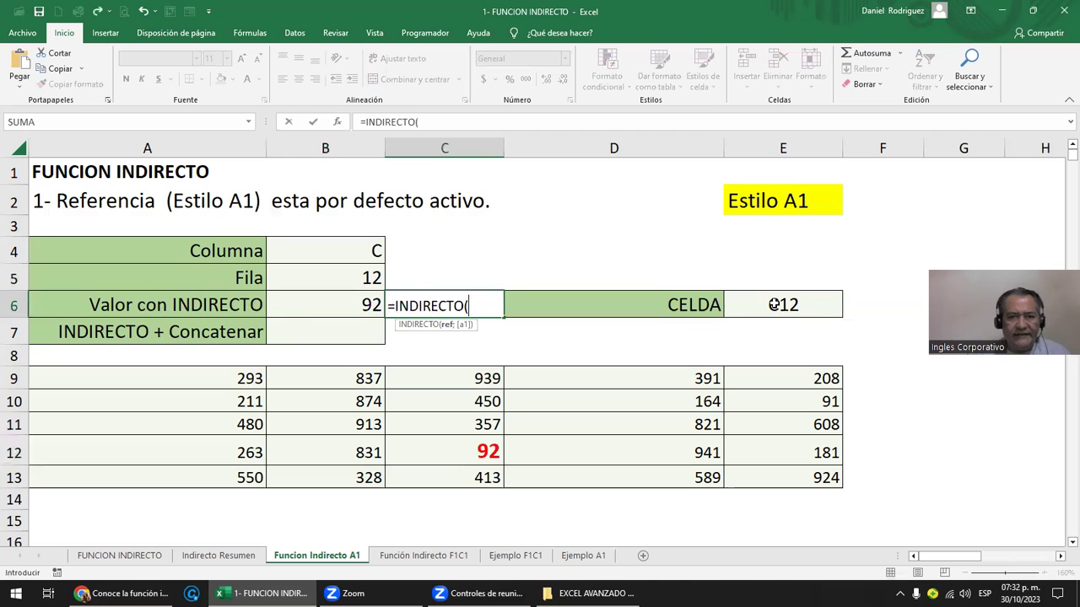
click(465, 448)
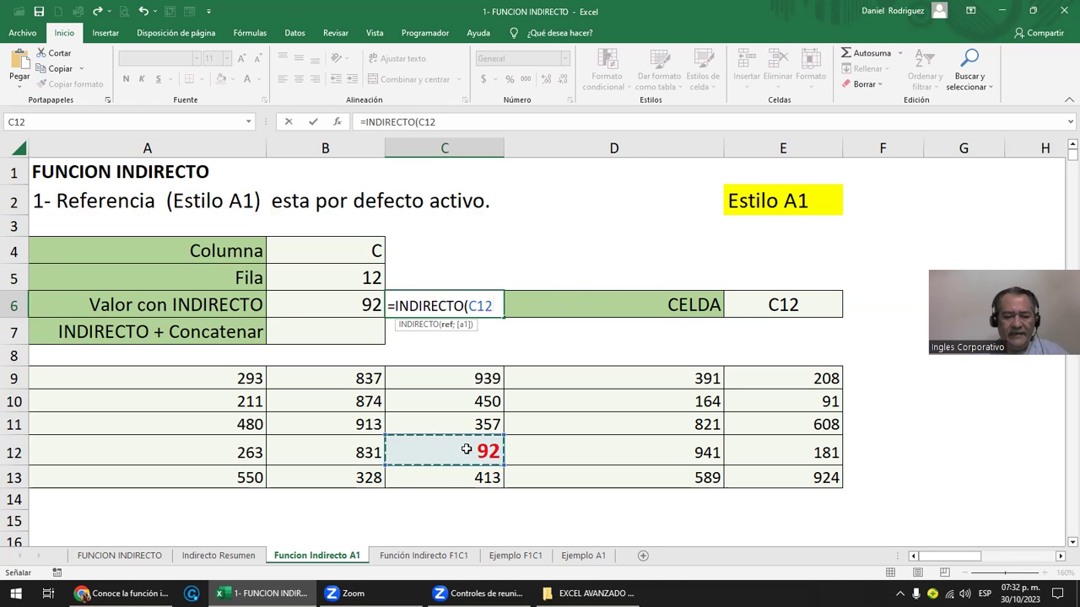
text())
key(Return)
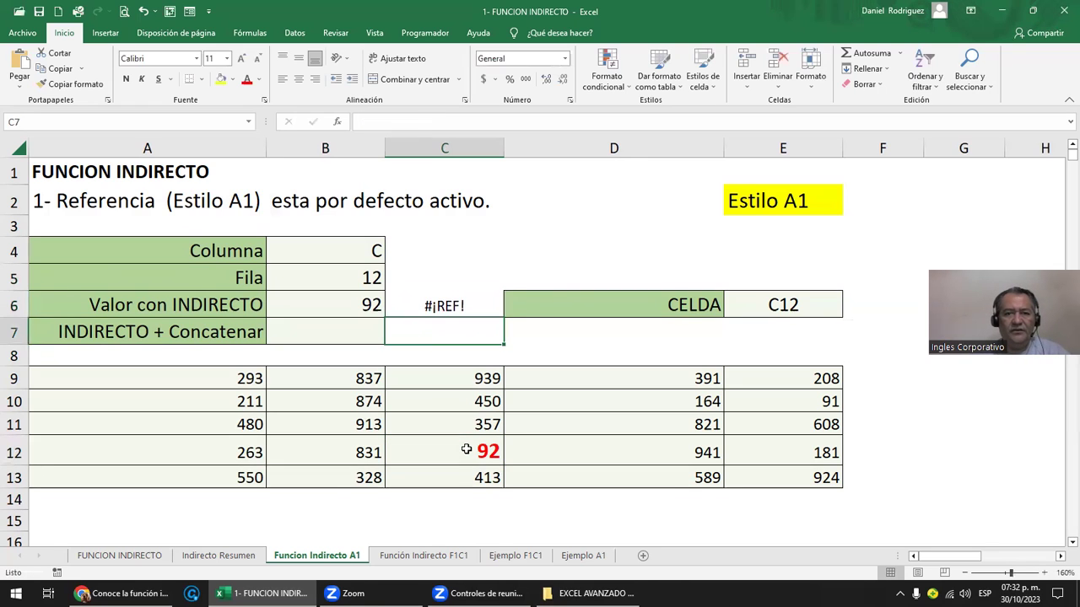
key(Up)
key(Delete)
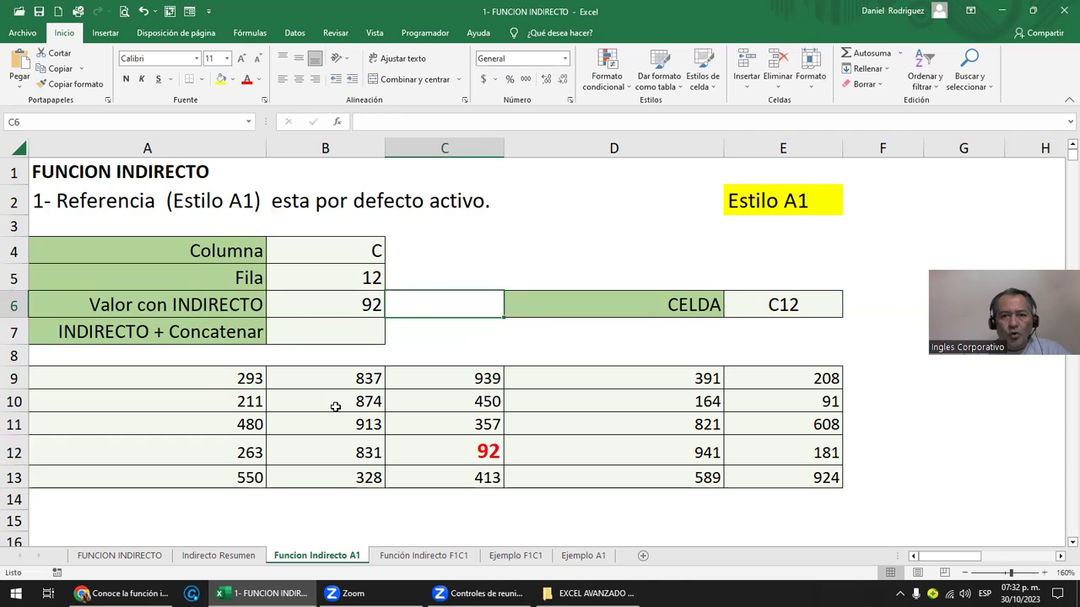
click(781, 304)
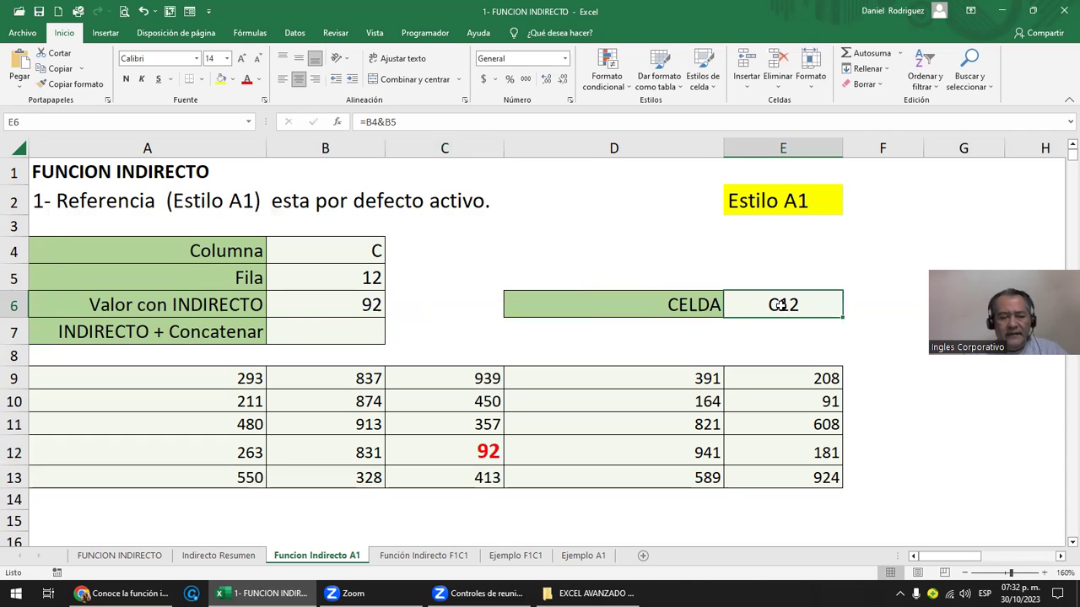
double_click(781, 305)
click(364, 305)
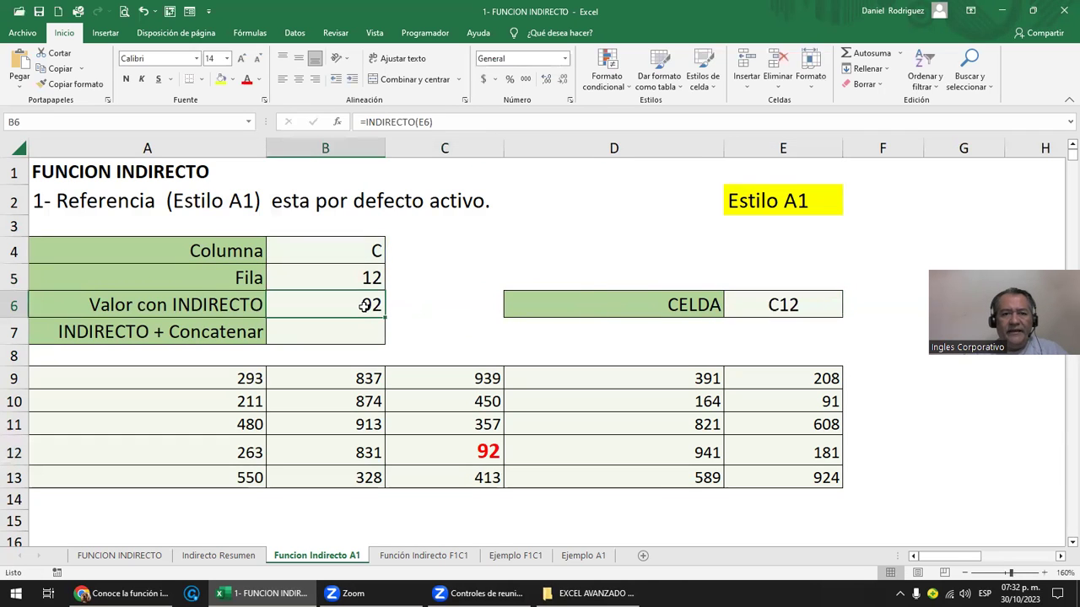
double_click(364, 305)
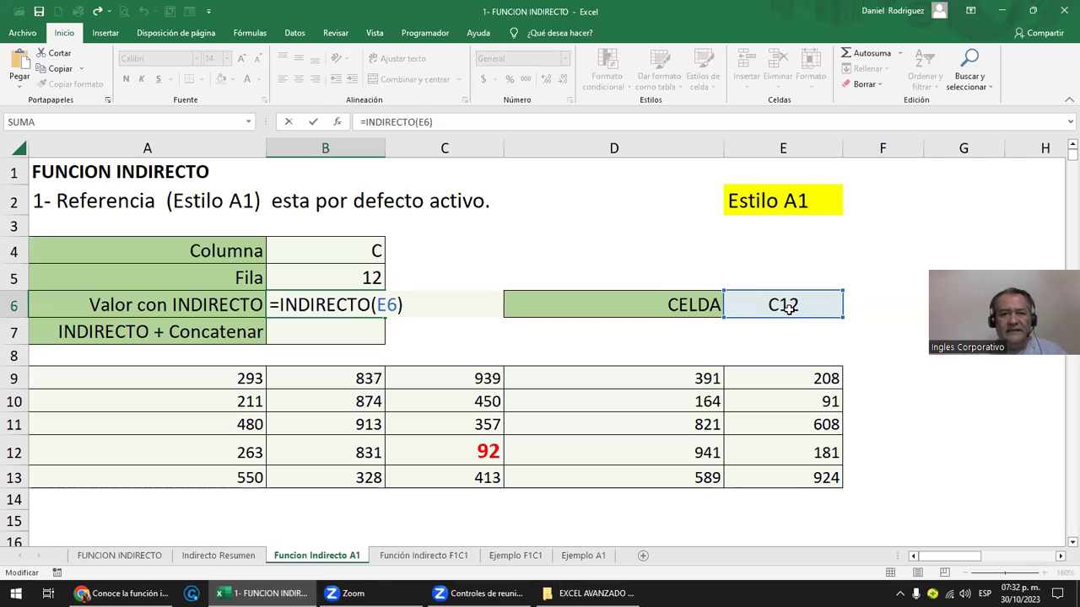
key(ctrl+Return)
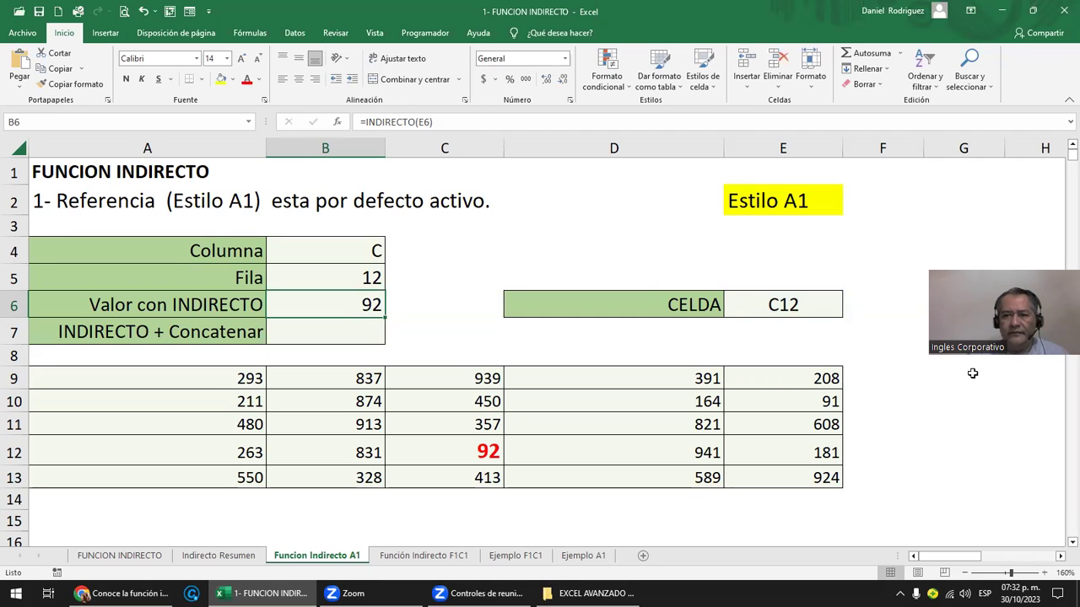
drag(972, 373, 951, 351)
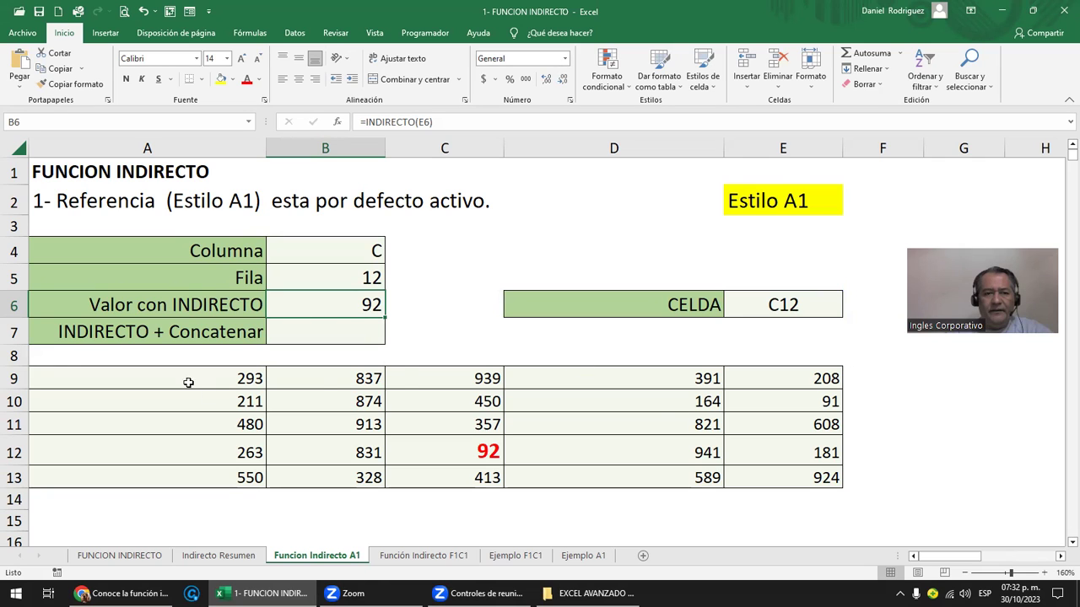
drag(188, 382, 775, 483)
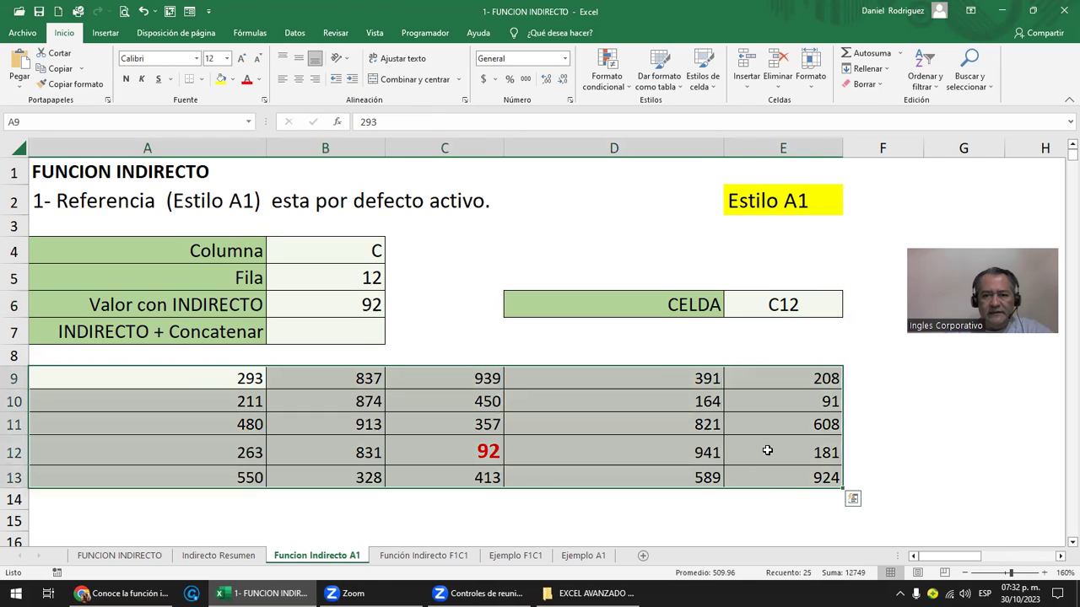
click(818, 481)
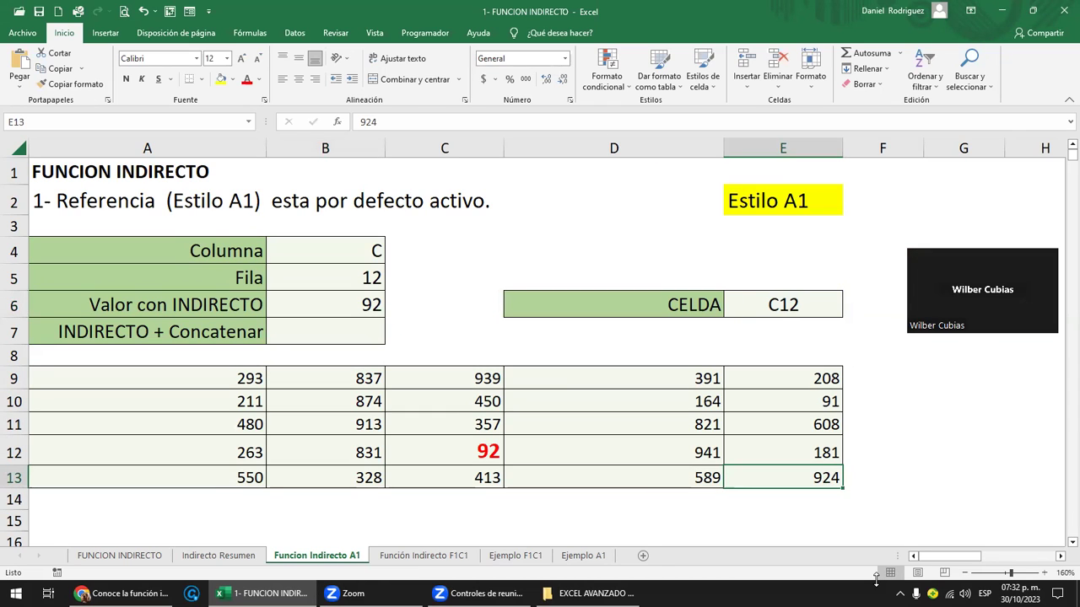
click(347, 243)
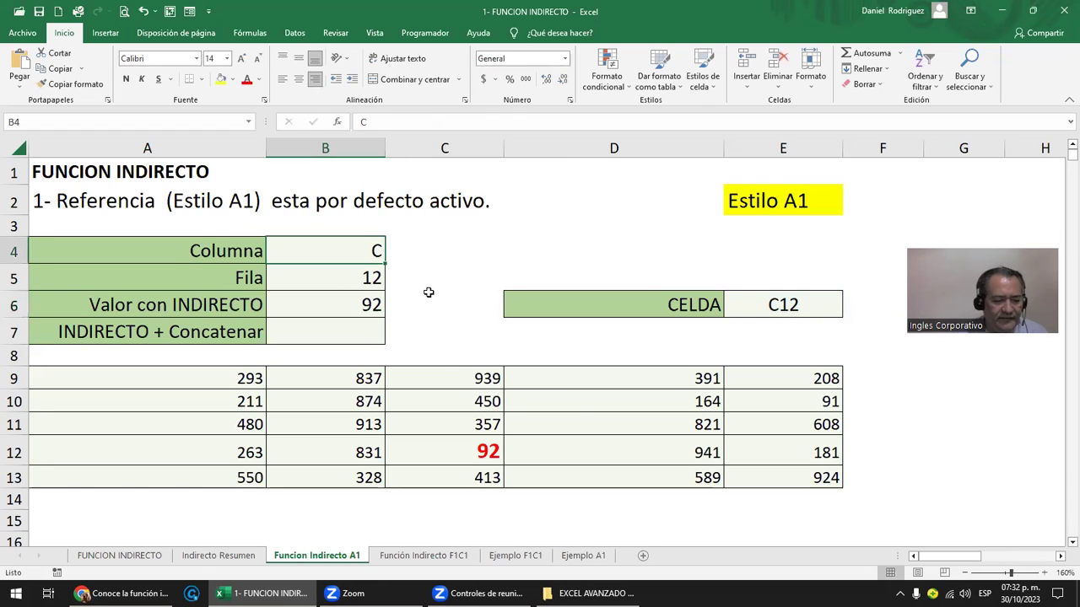
Step: Enter column E in B4 and row 13 in B5, correcting the letter to uppercase E
text(e)
key(Return)
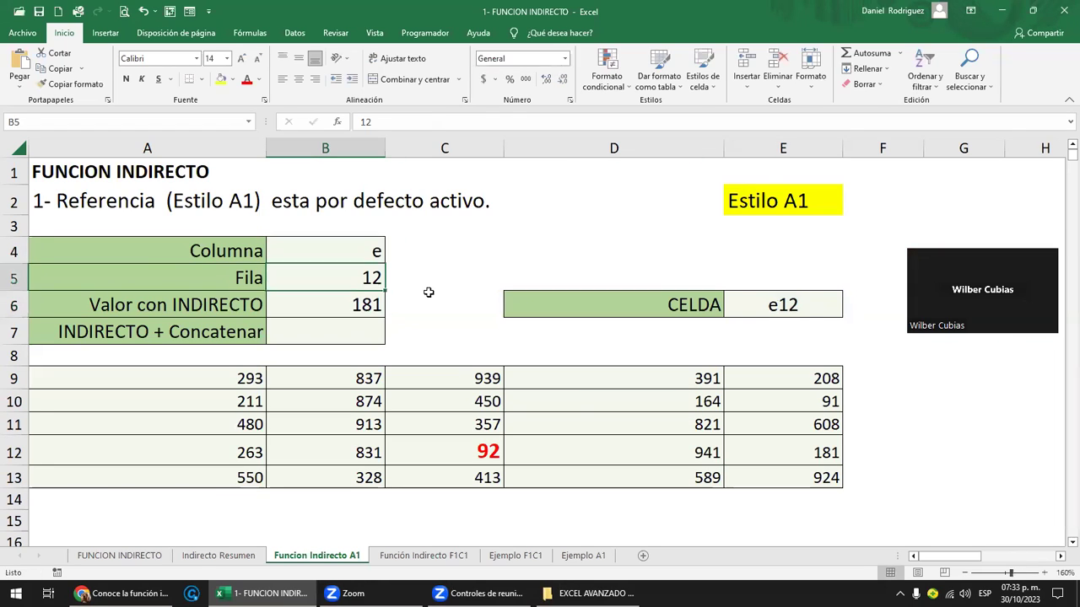
text(13)
key(Return)
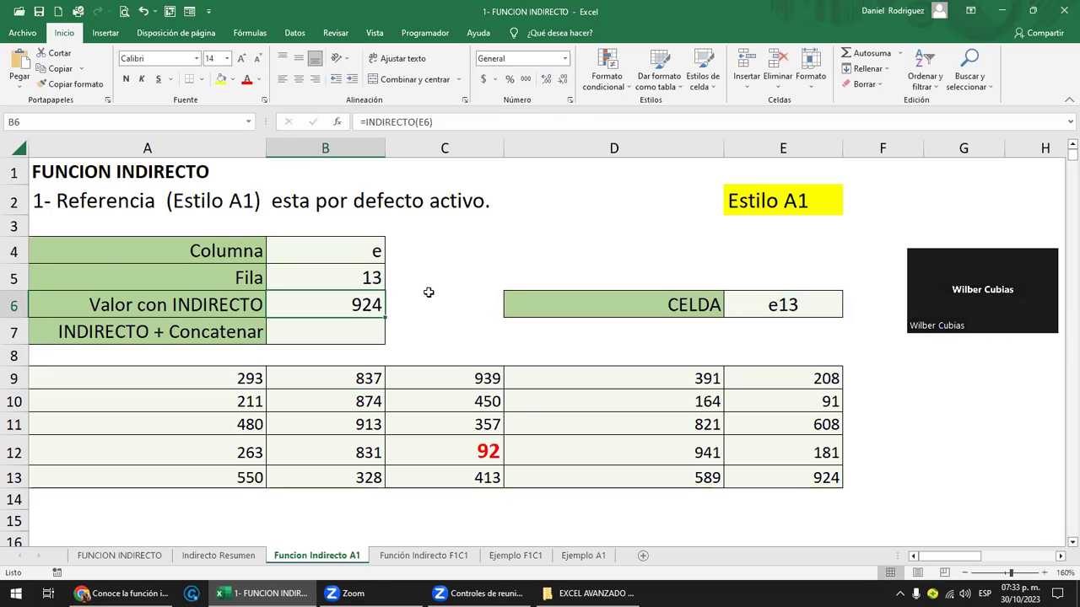
click(356, 254)
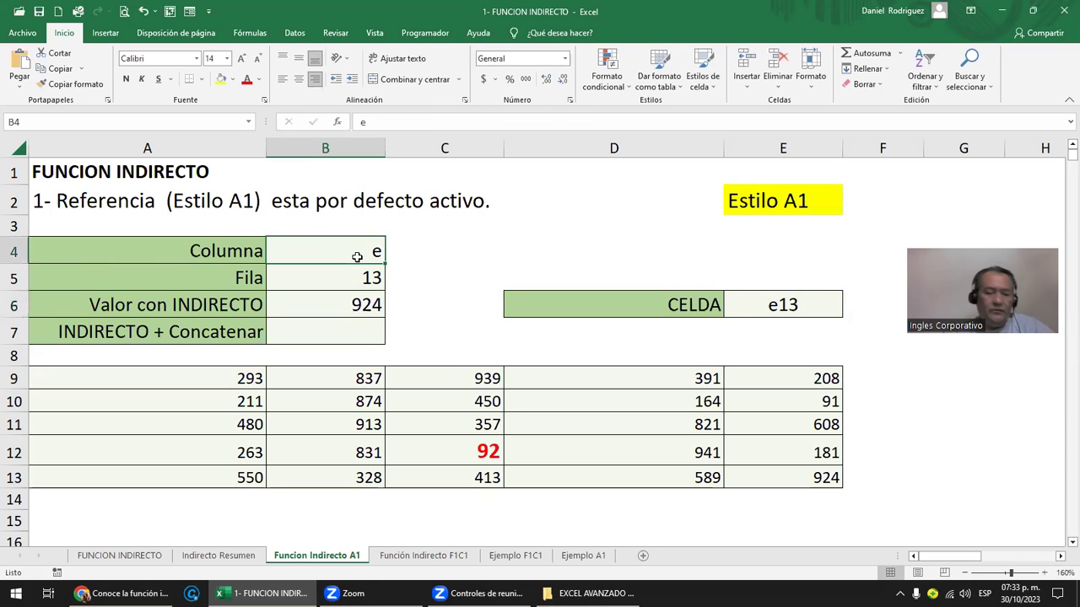
text(E)
key(Return)
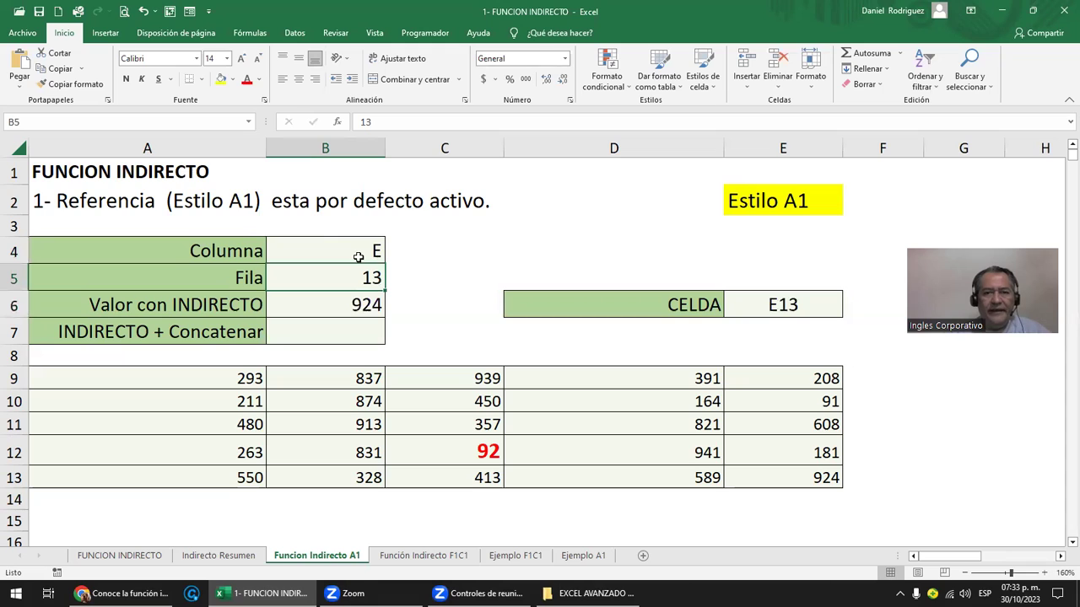
Step: Point out the value 924 in E13 and the column and row inputs in B4 and B5
click(822, 482)
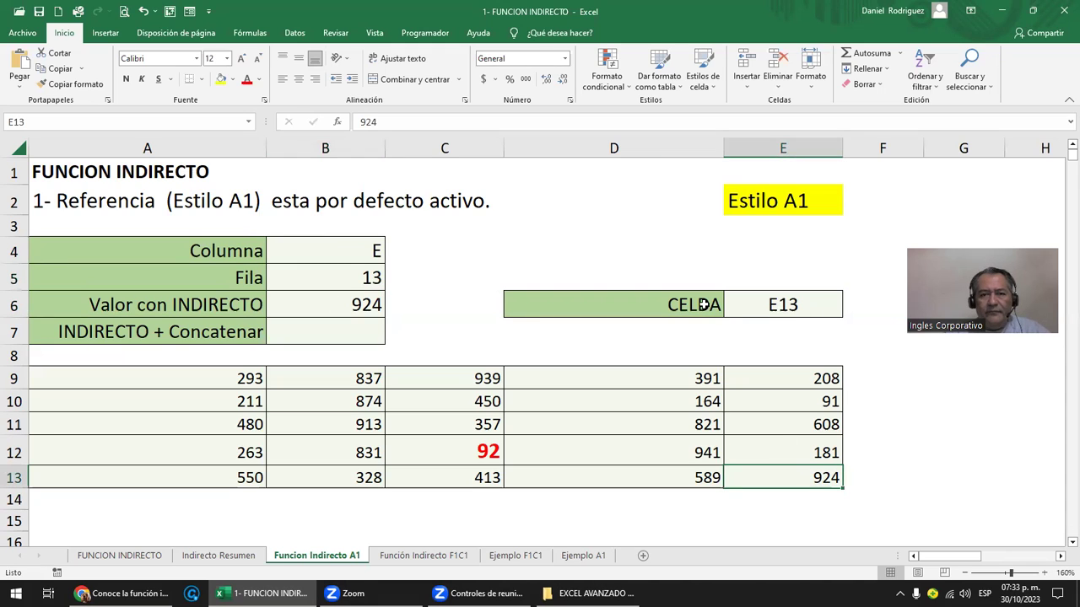
click(349, 254)
click(337, 285)
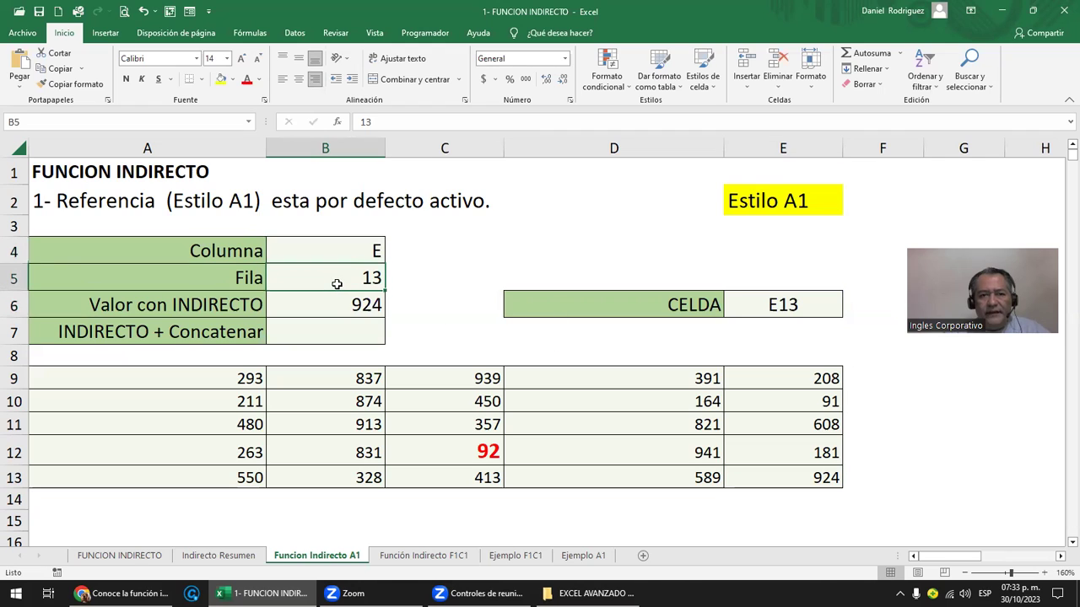
click(348, 249)
click(351, 277)
click(345, 251)
click(344, 277)
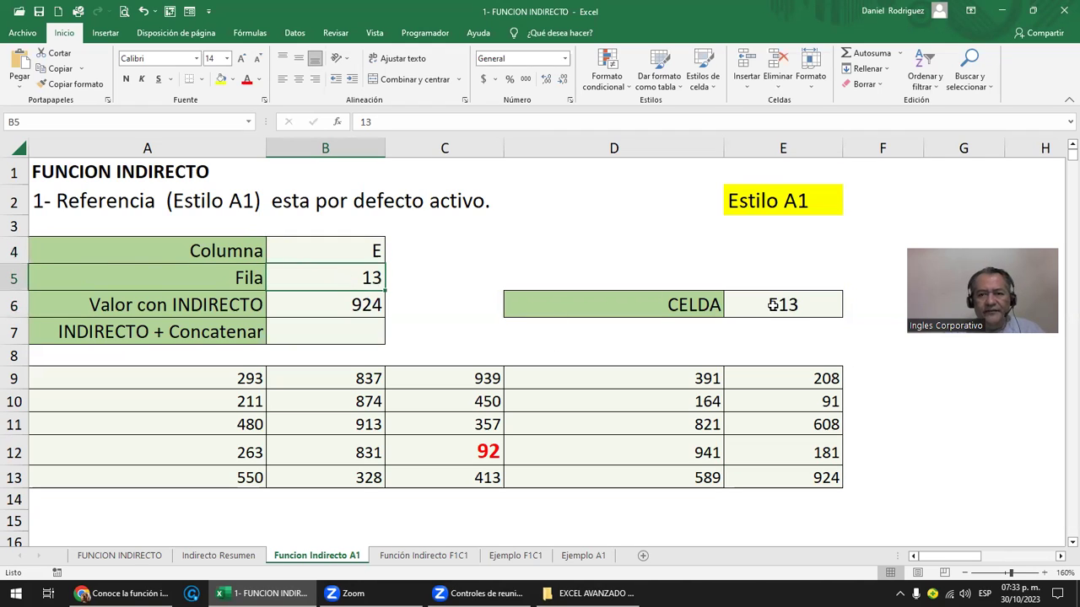
Step: Inspect E6's =B4&B5 formula and B6's =INDIRECTO(E6), which now returns 924
click(781, 309)
key(F2)
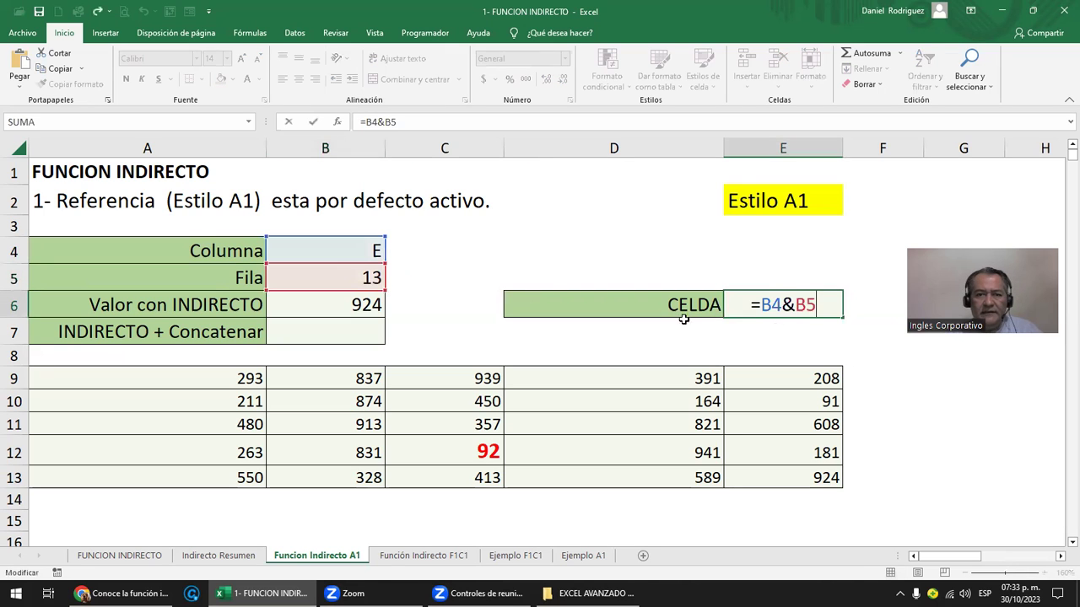
key(Escape)
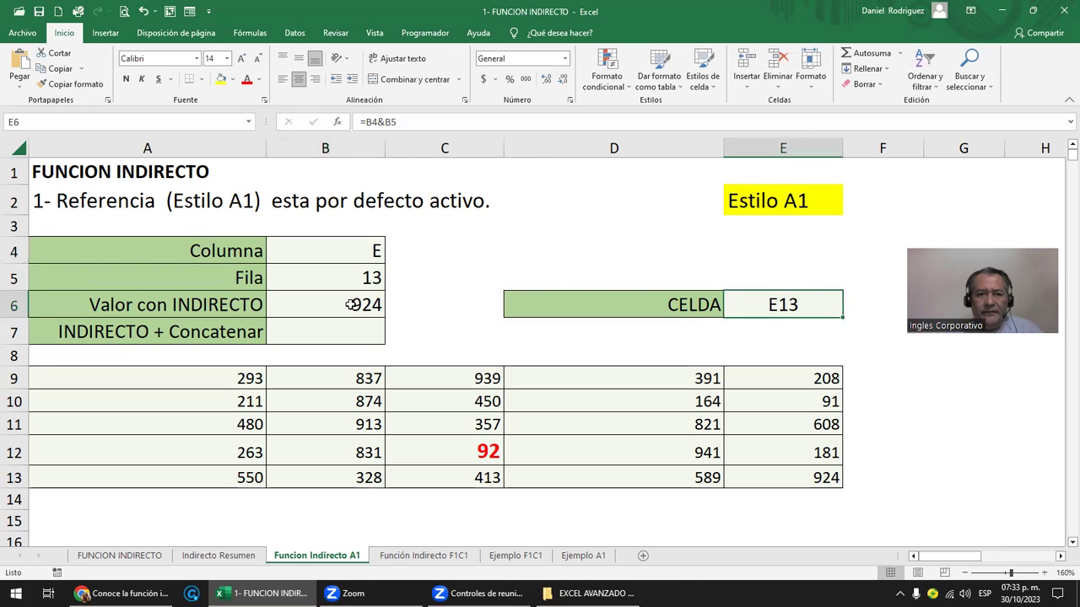
double_click(354, 305)
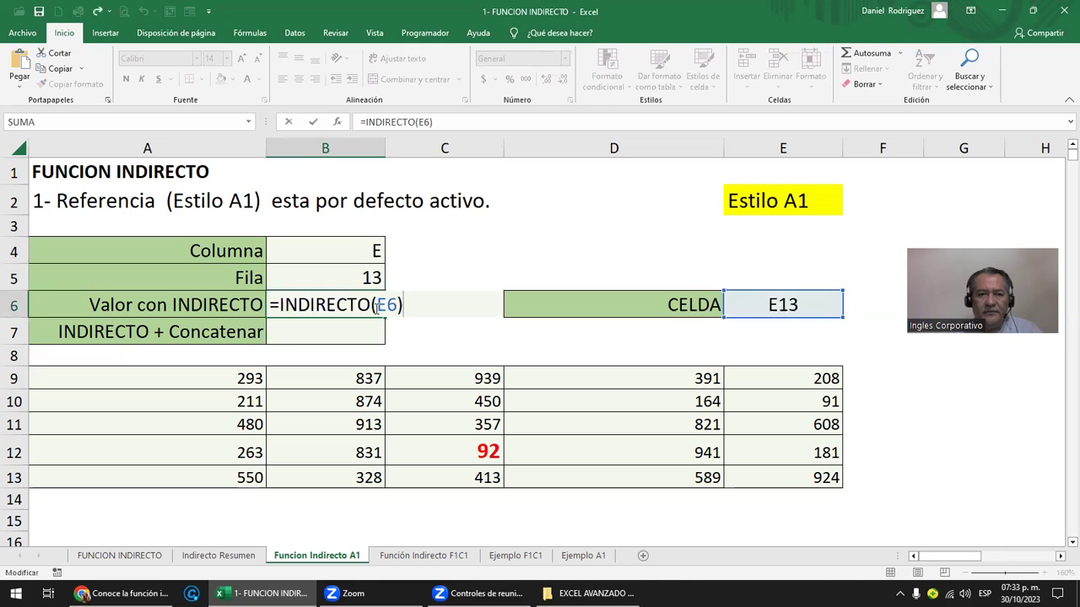
key(Escape)
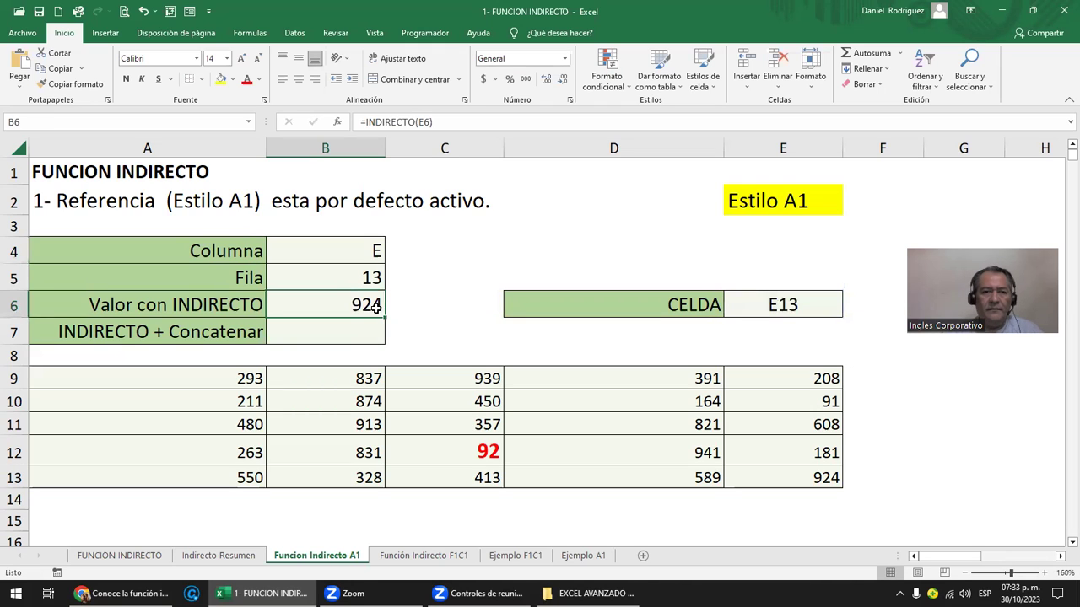
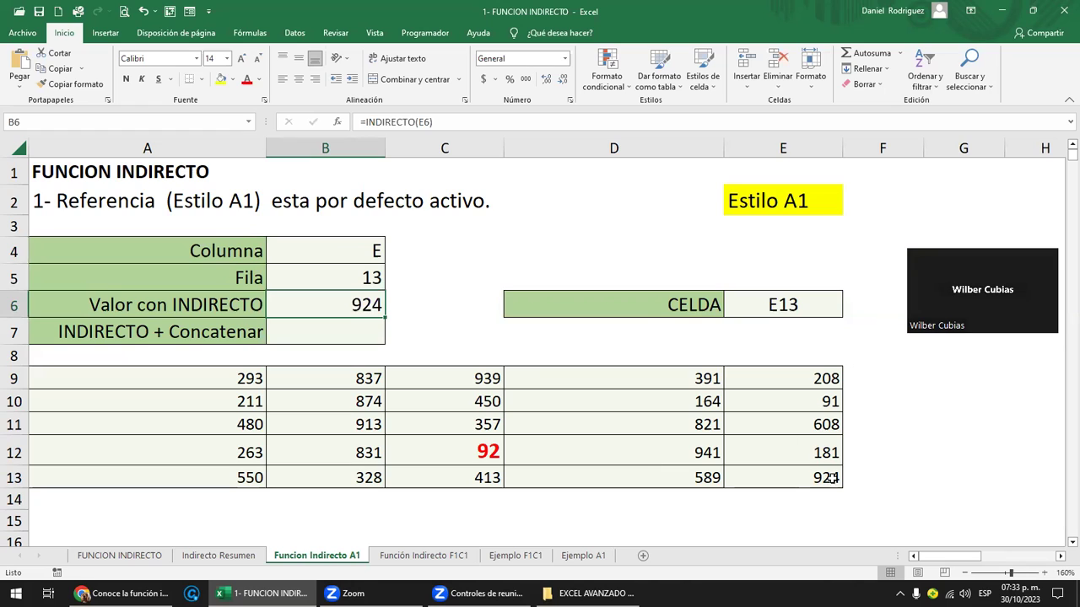
Step: Check the sample values in E13, C12 (92) and A11 (480)
click(822, 478)
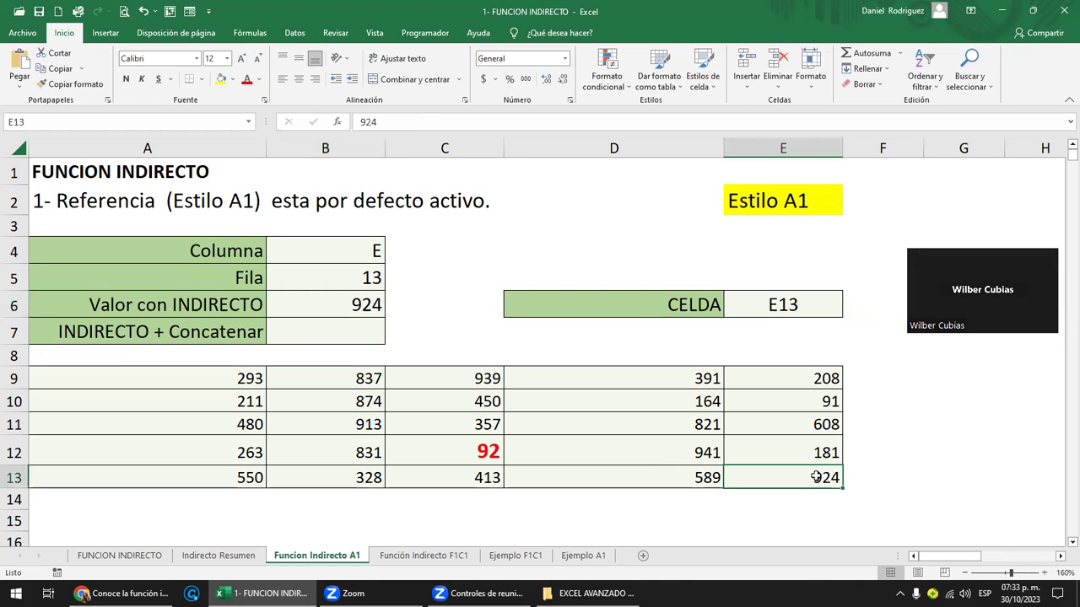
click(482, 452)
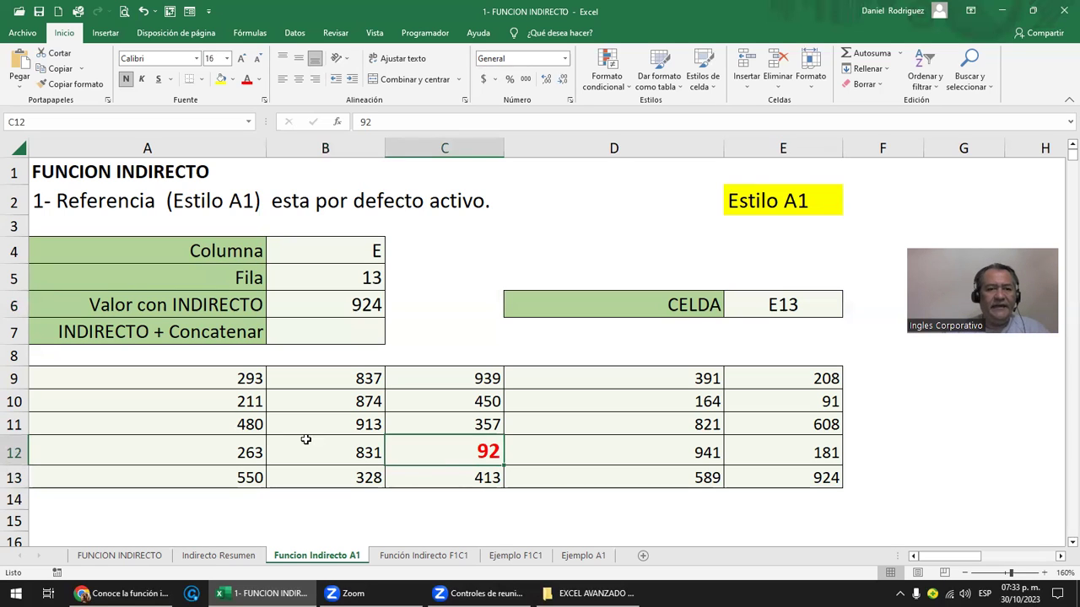
click(234, 419)
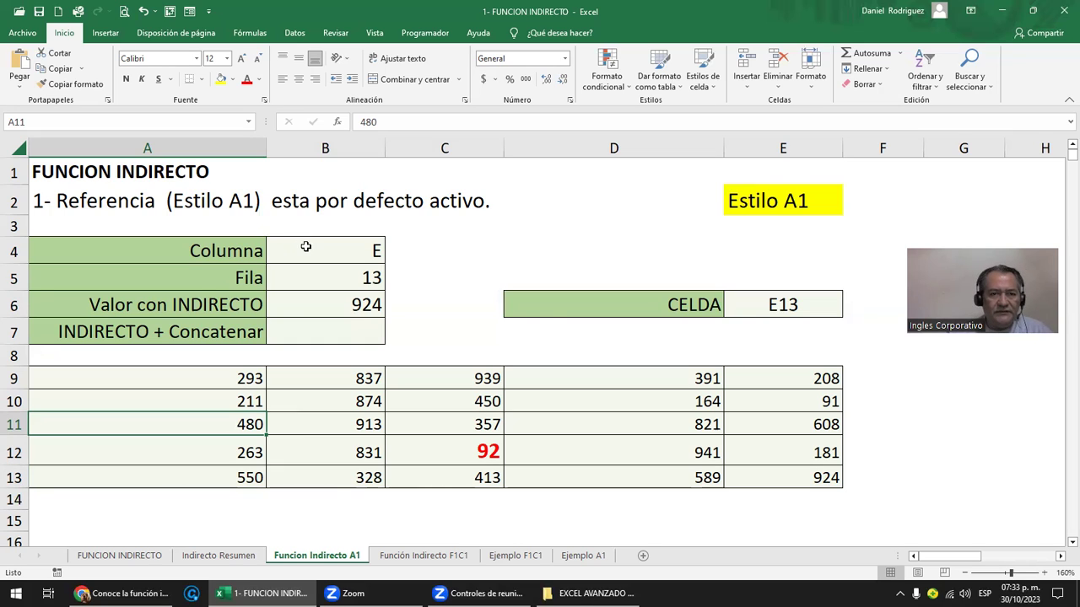
Step: Enter column letter A in B4 and row number 11 in B5
click(306, 246)
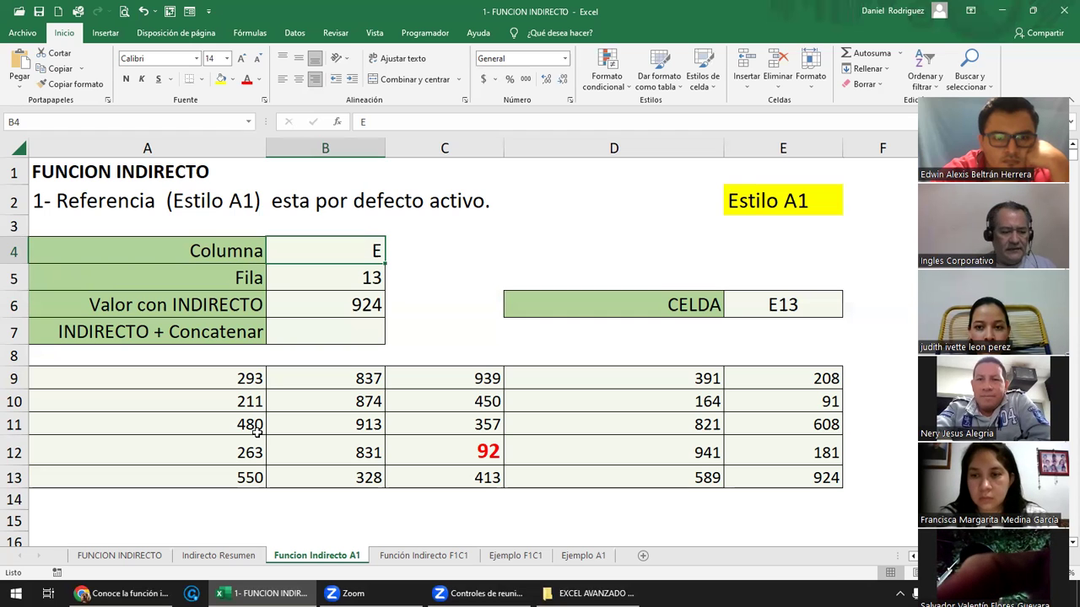
text(A)
key(Return)
text(11)
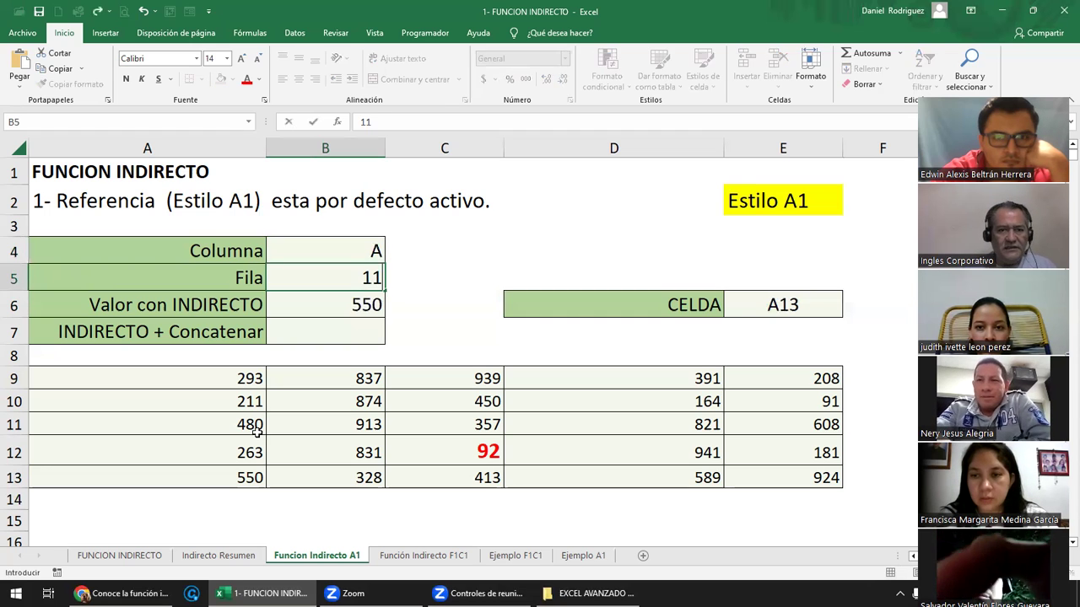
key(Return)
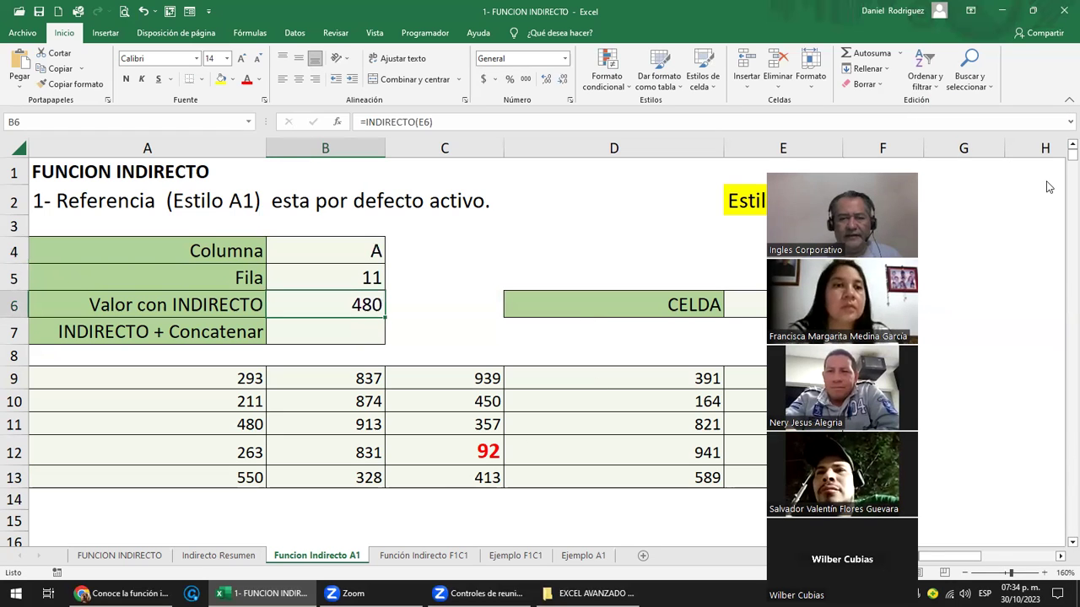
Step: Review E6's concatenation formula, which builds A11 from B4 and B5
click(758, 317)
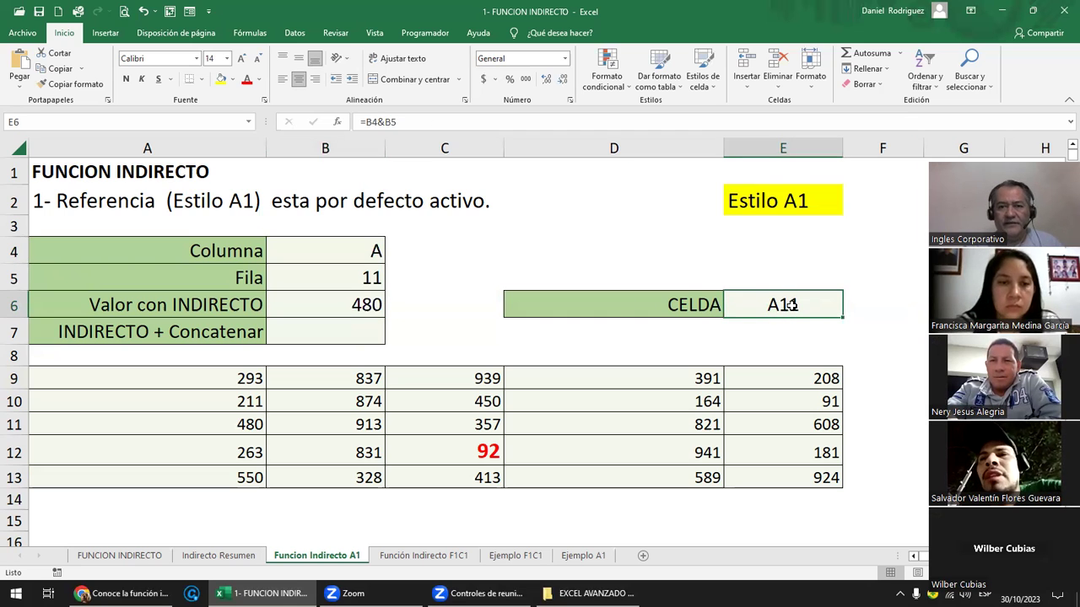
click(356, 253)
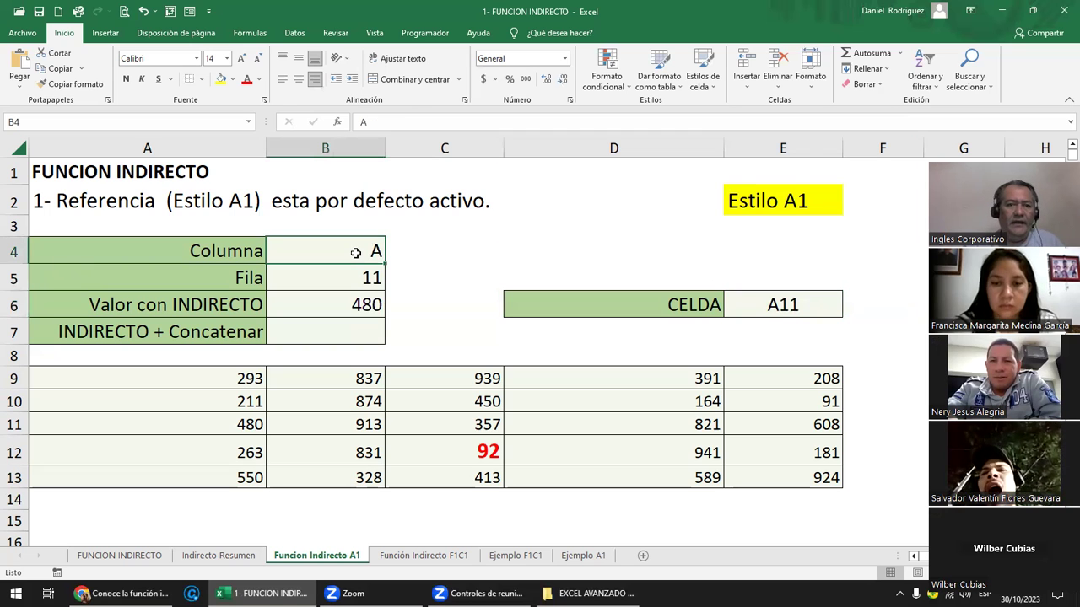
click(352, 280)
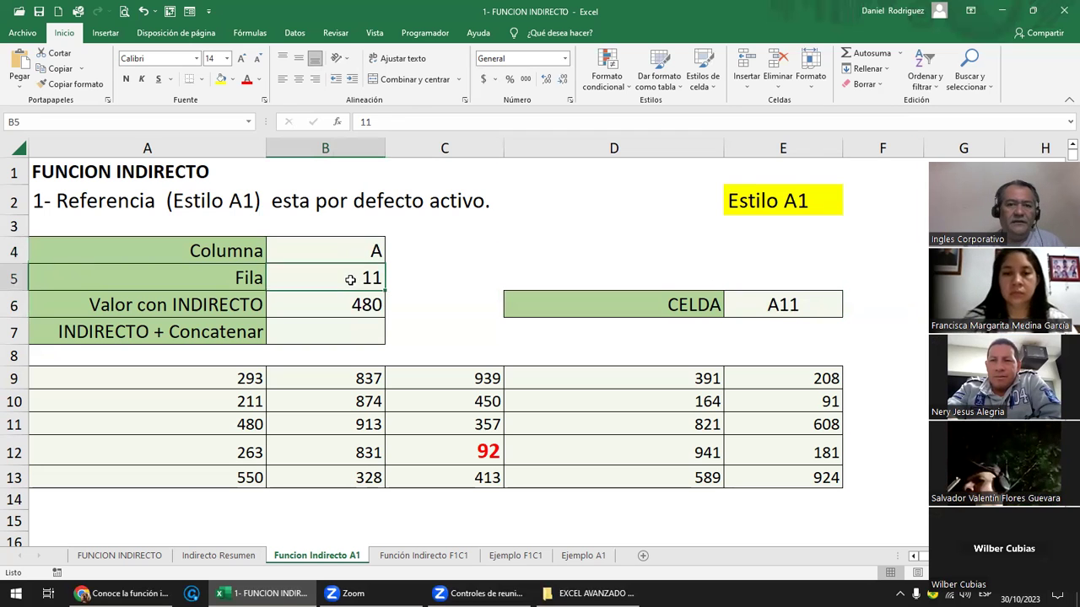
double_click(782, 305)
key(Escape)
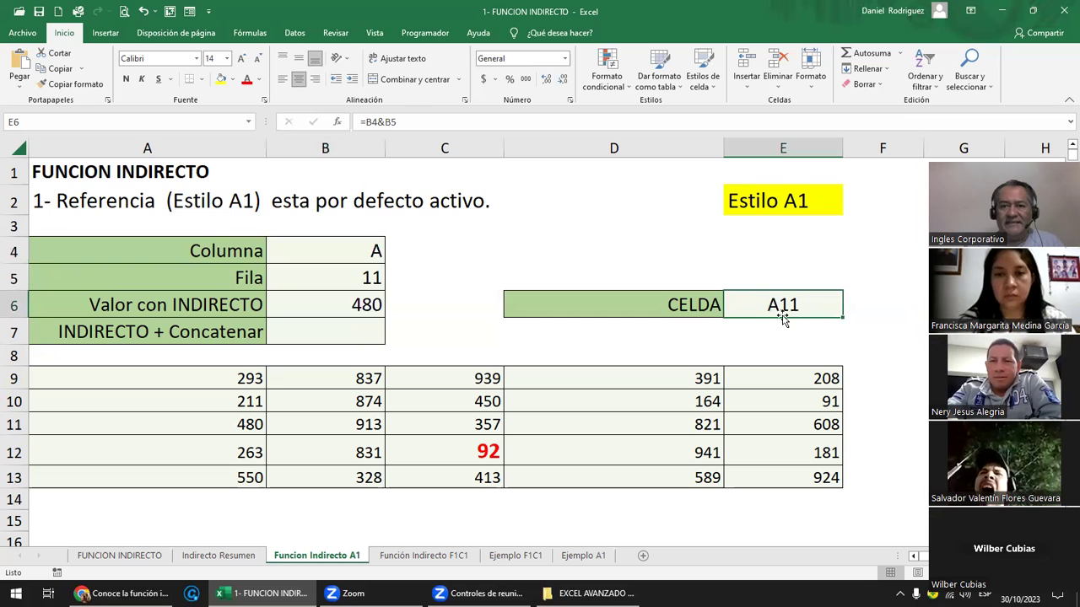
Step: Review the INDIRECTO formula in B6 that returns 480
click(339, 304)
double_click(339, 304)
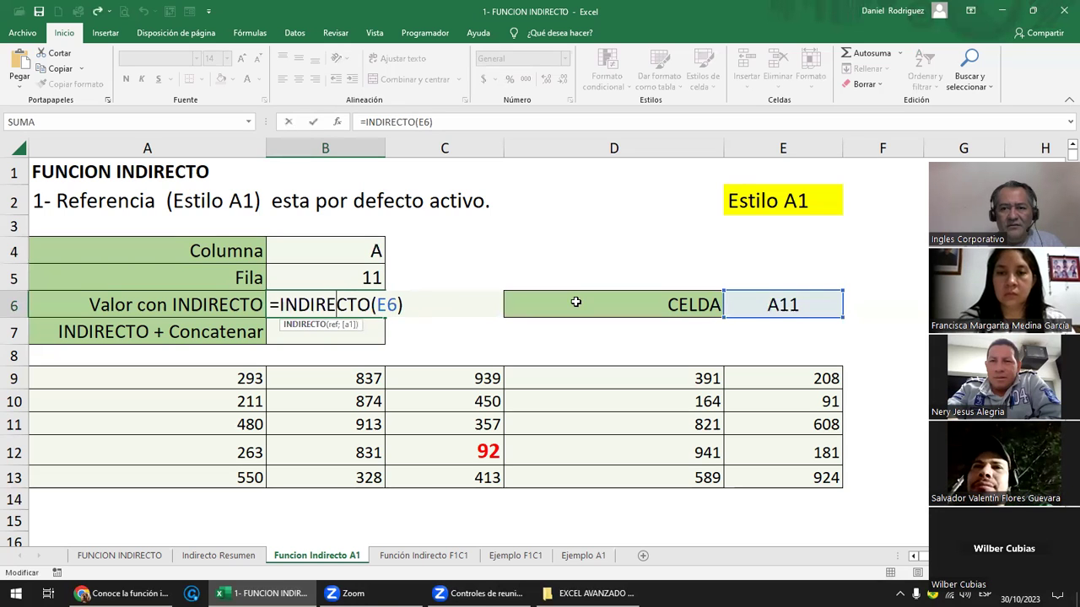
click(384, 304)
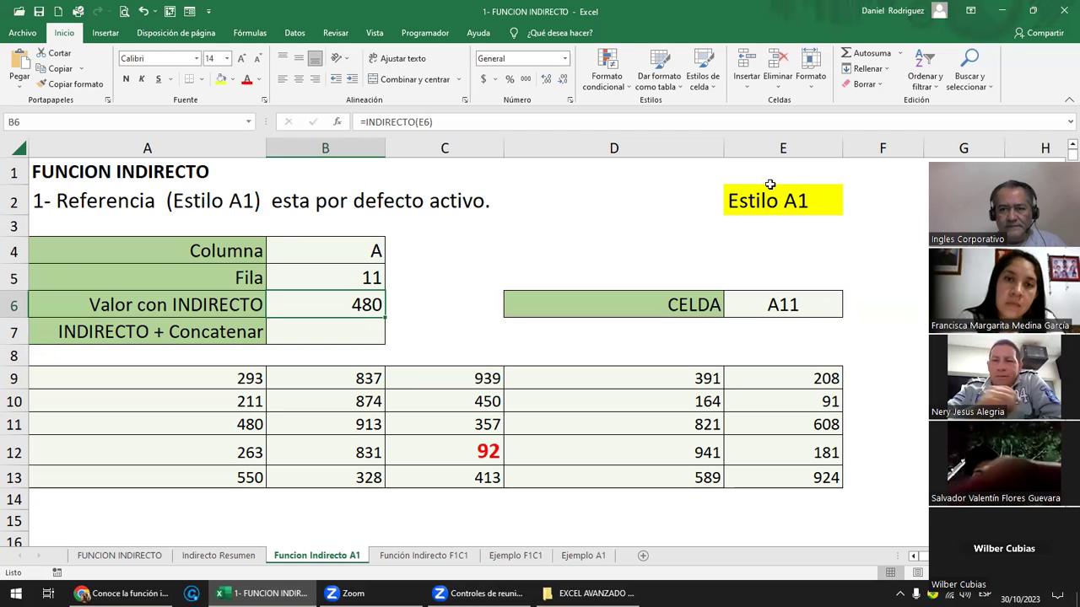
click(345, 334)
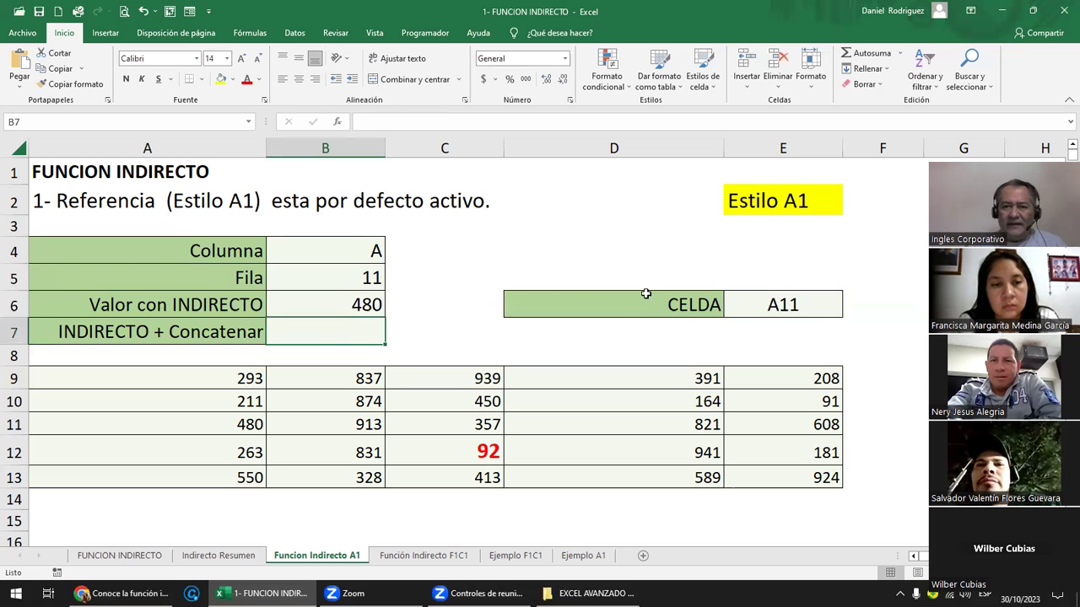
double_click(763, 308)
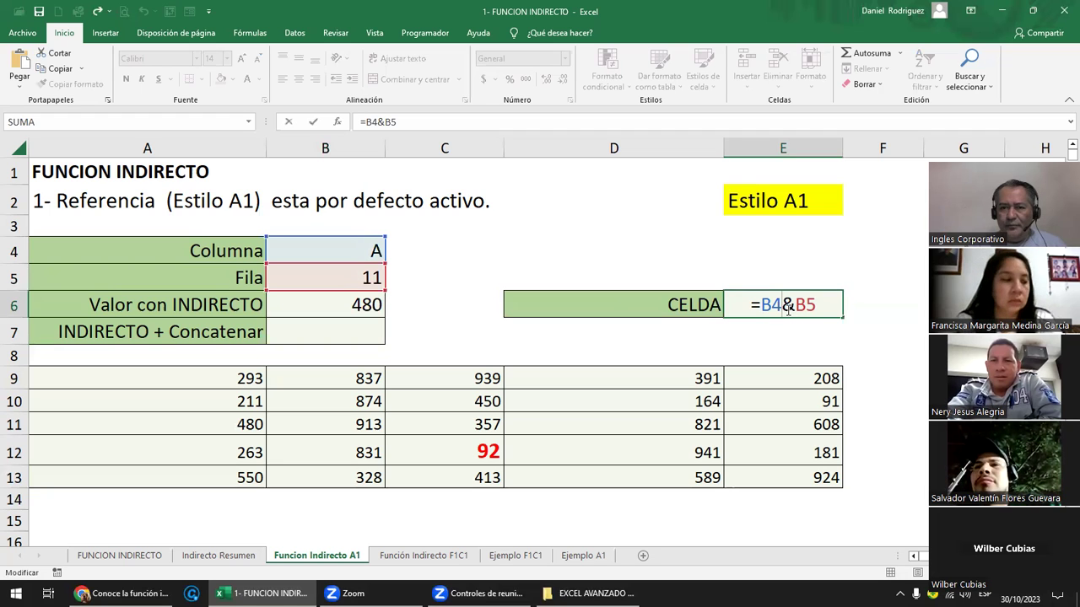
key(ctrl+Return)
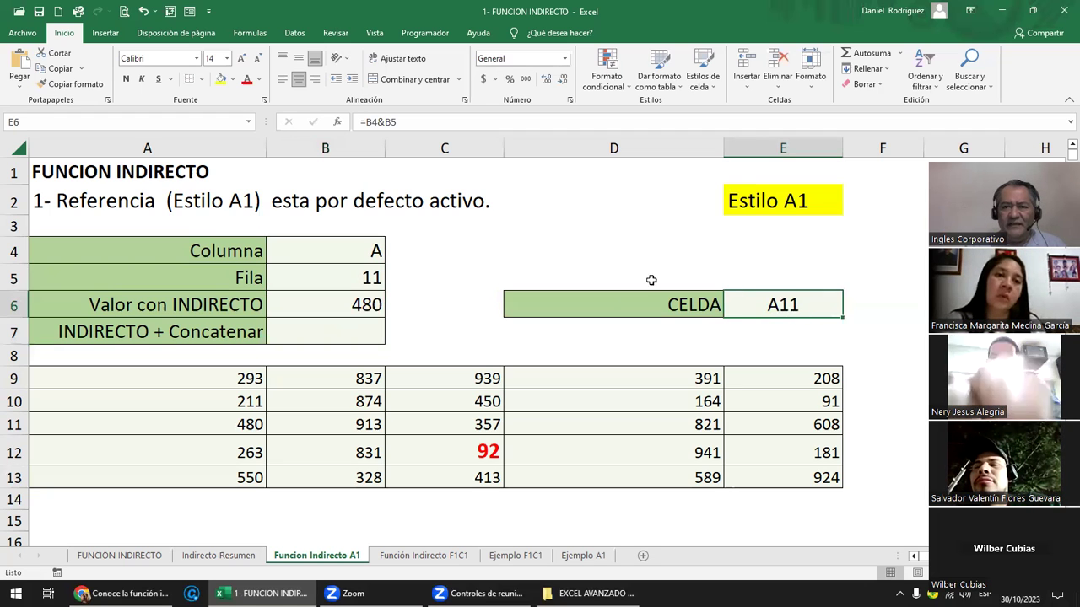
drag(648, 278, 824, 336)
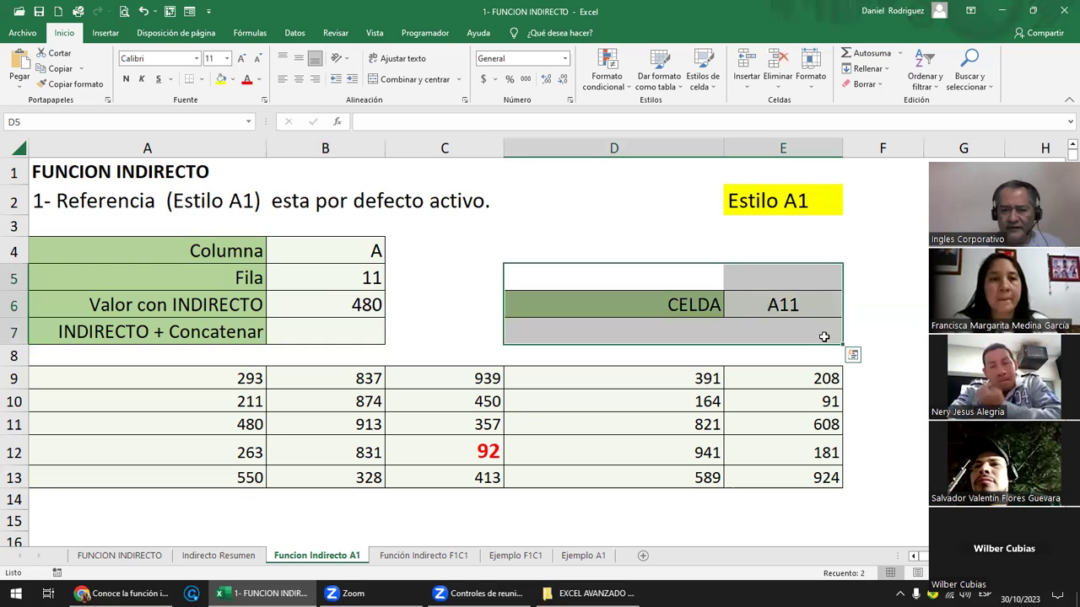
key(Delete)
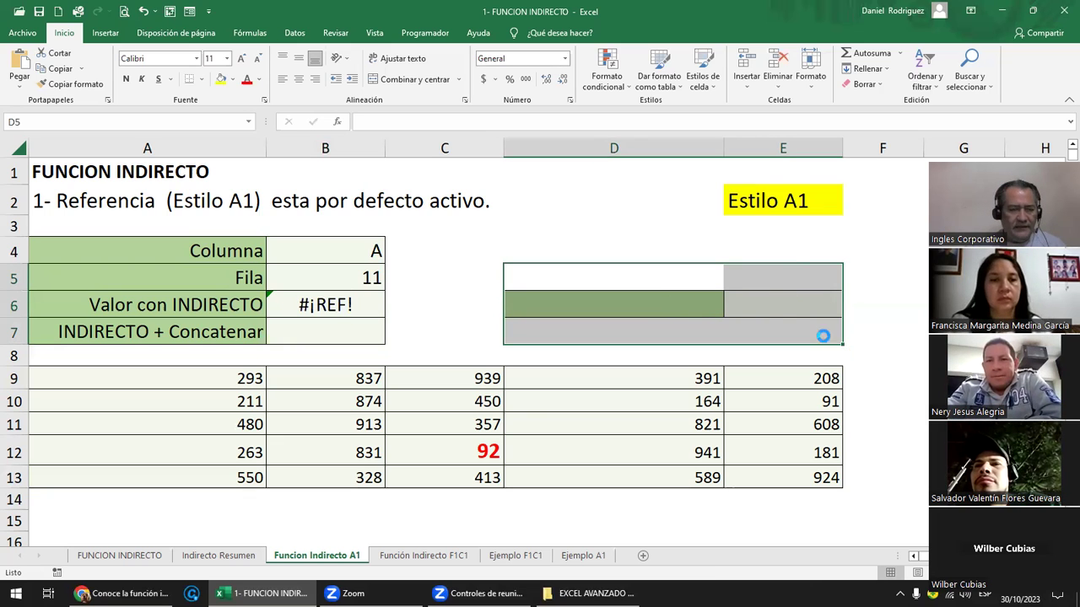
key(ctrl+z)
click(312, 339)
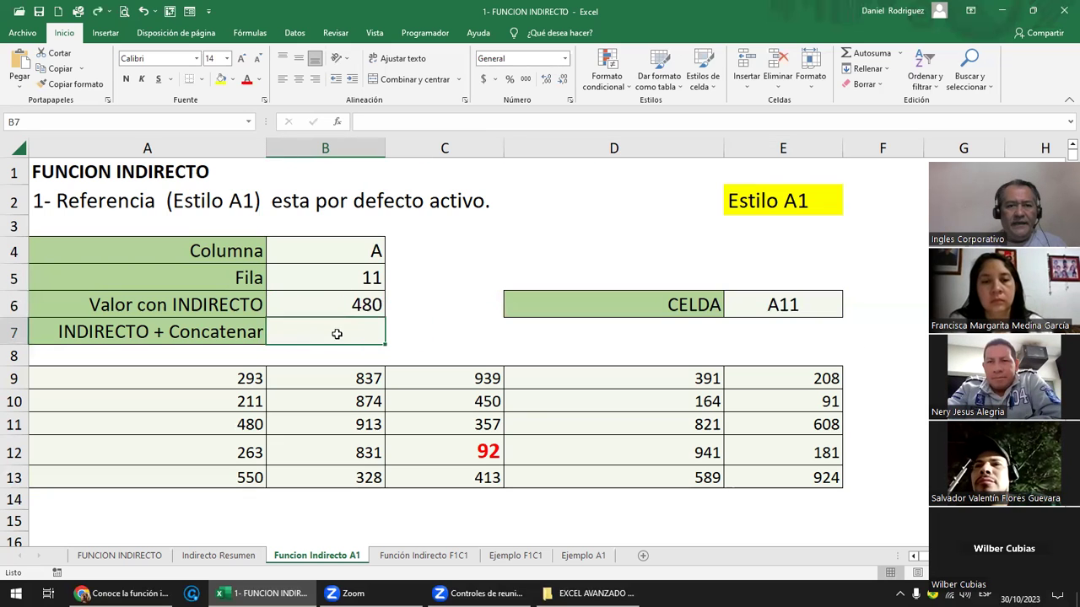
click(349, 252)
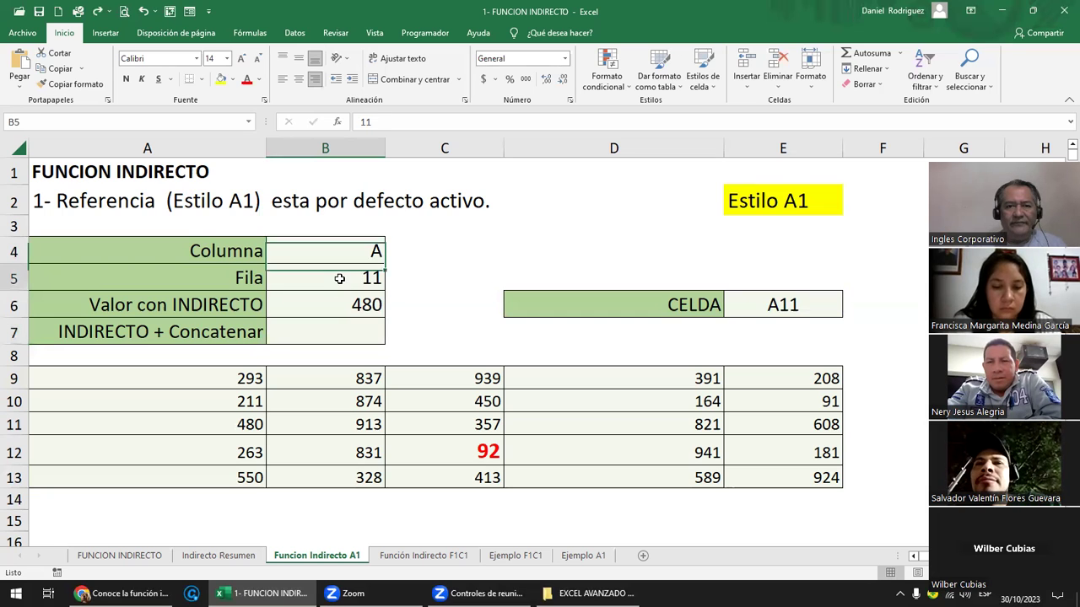
click(345, 332)
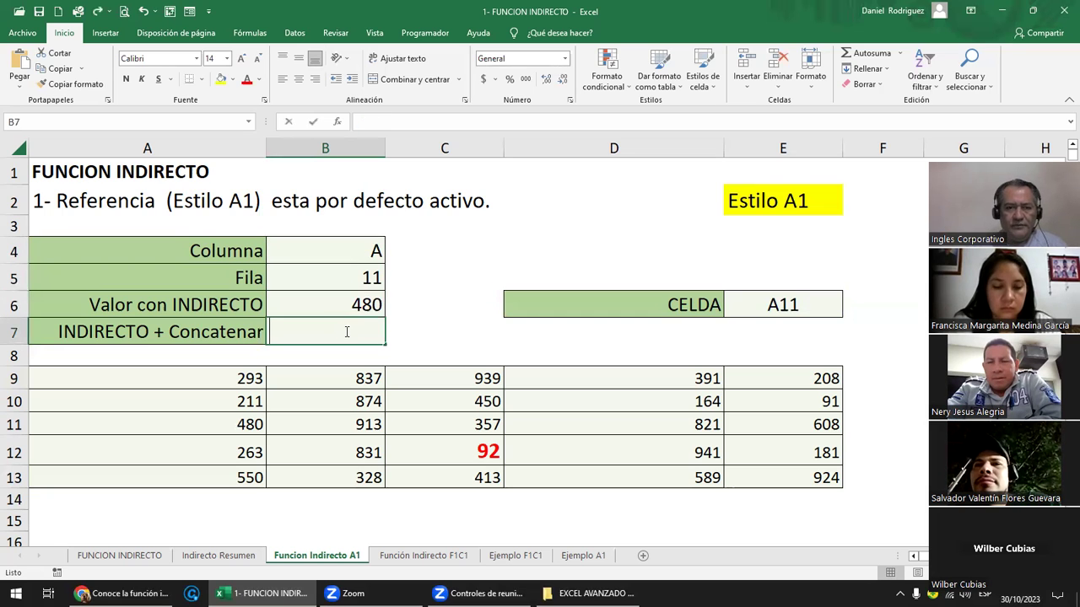
Step: Enter =INDIRECTO(B4&B5) in B7 to join column A and row 11
text(=INDI)
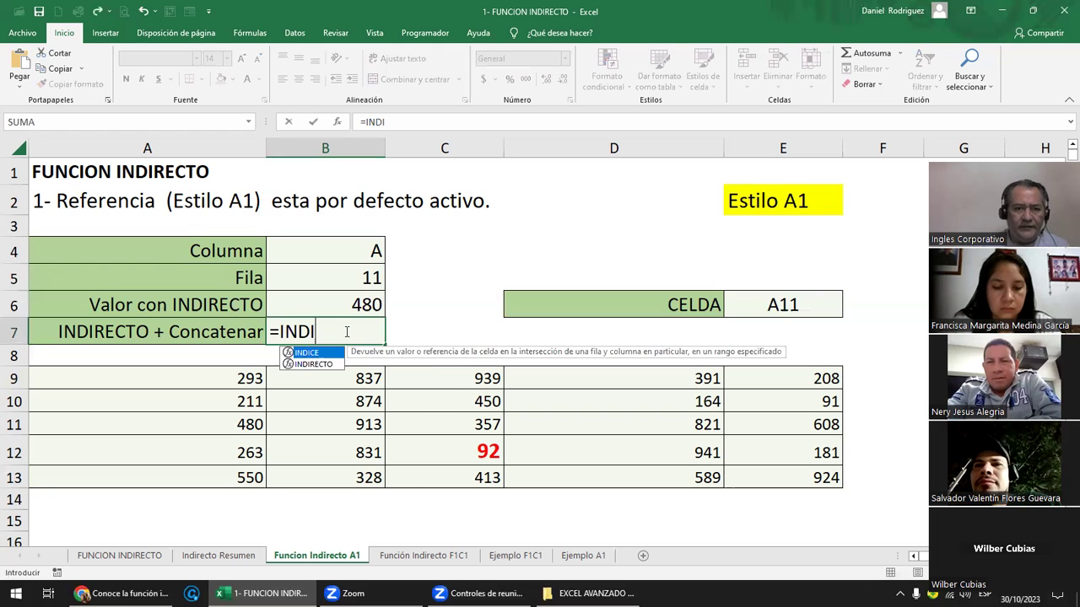
key(Tab)
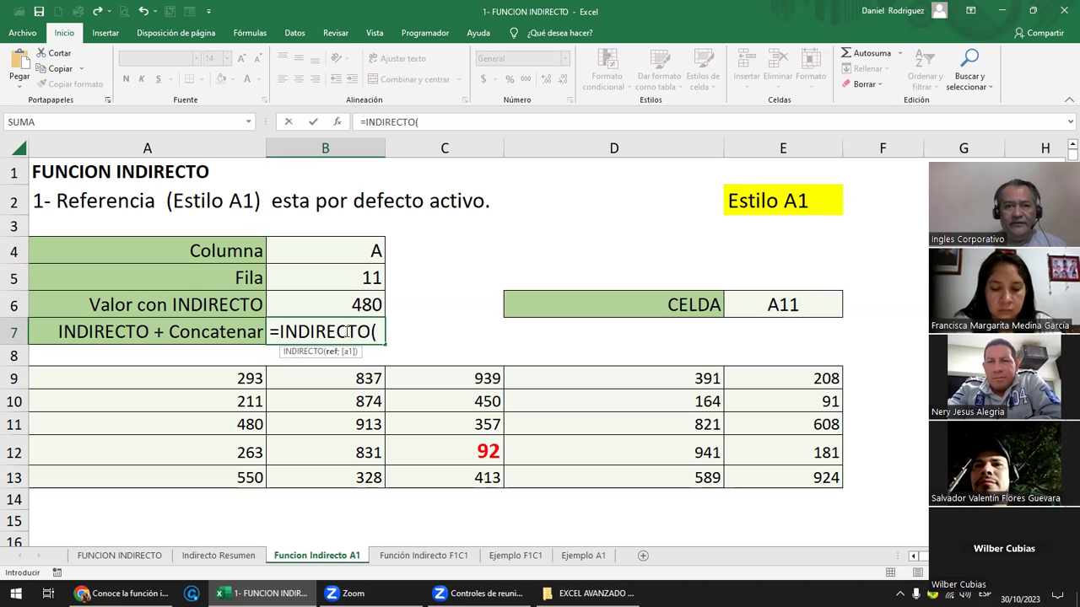
click(353, 251)
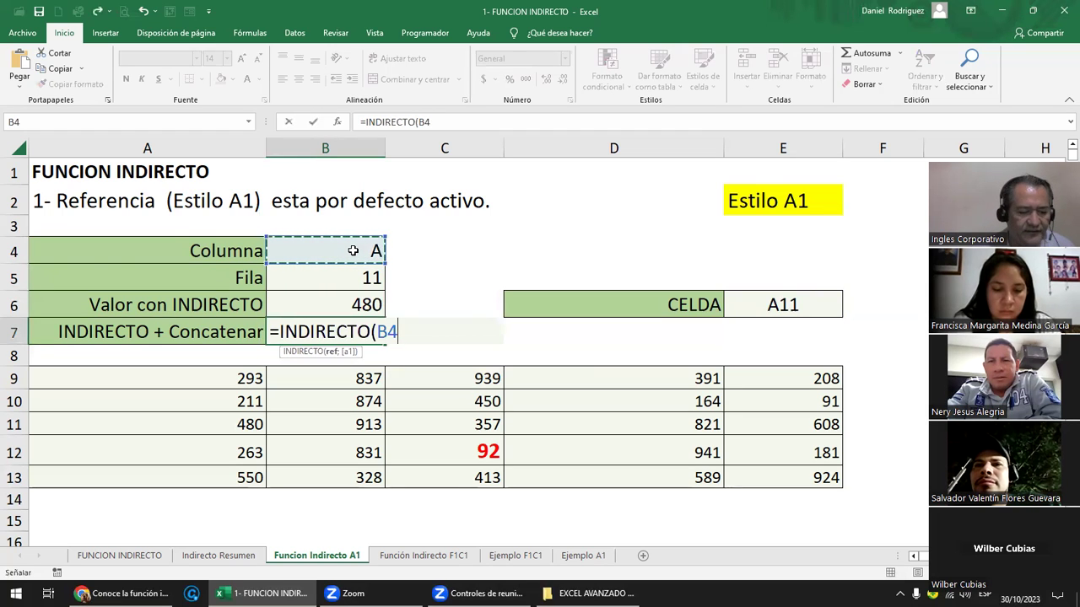
text(&)
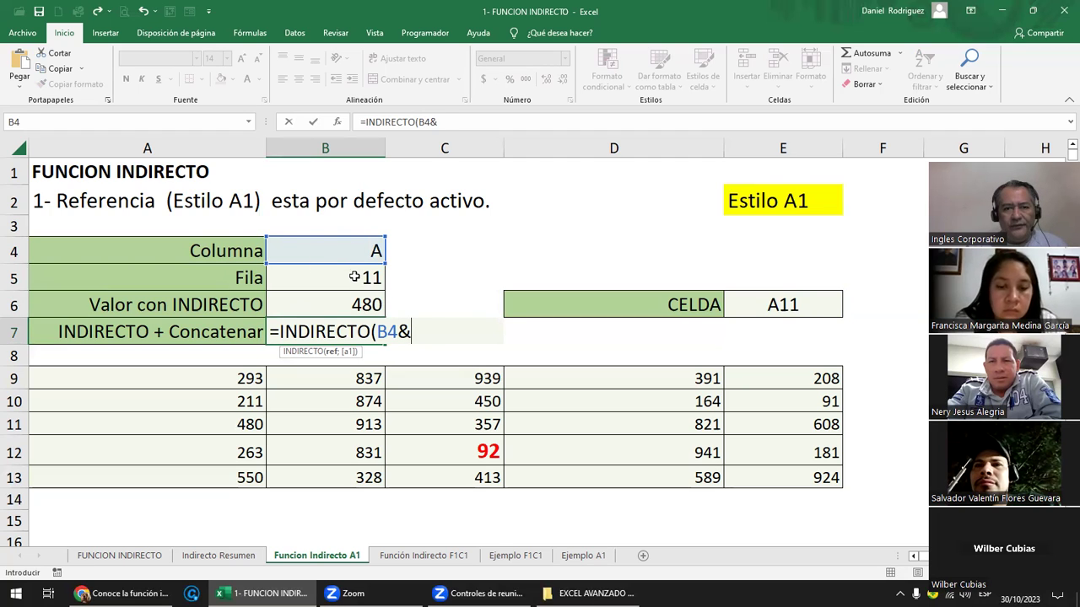
click(354, 277)
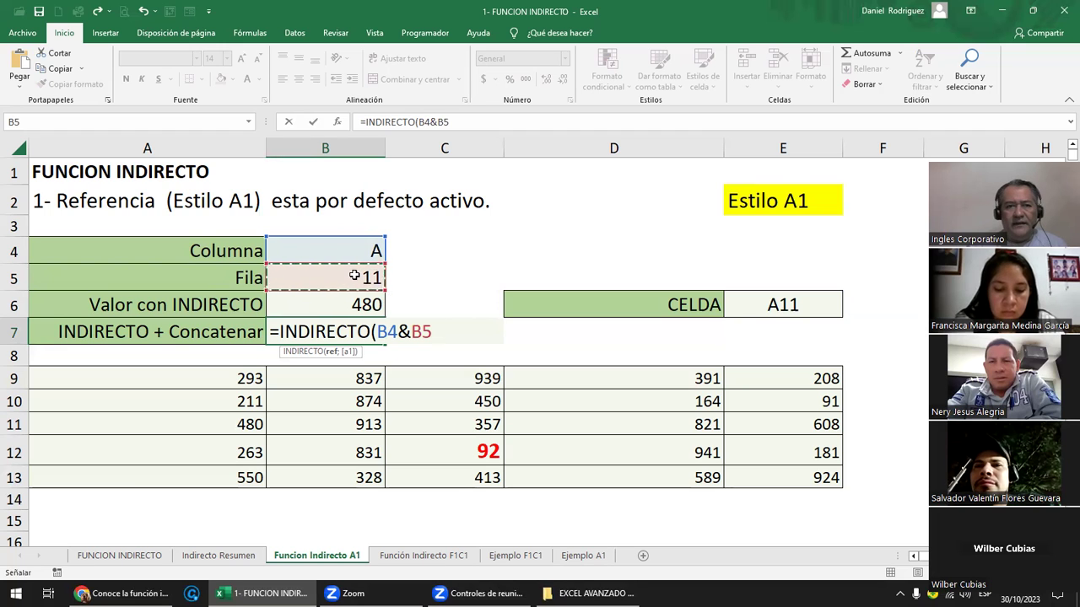
text())
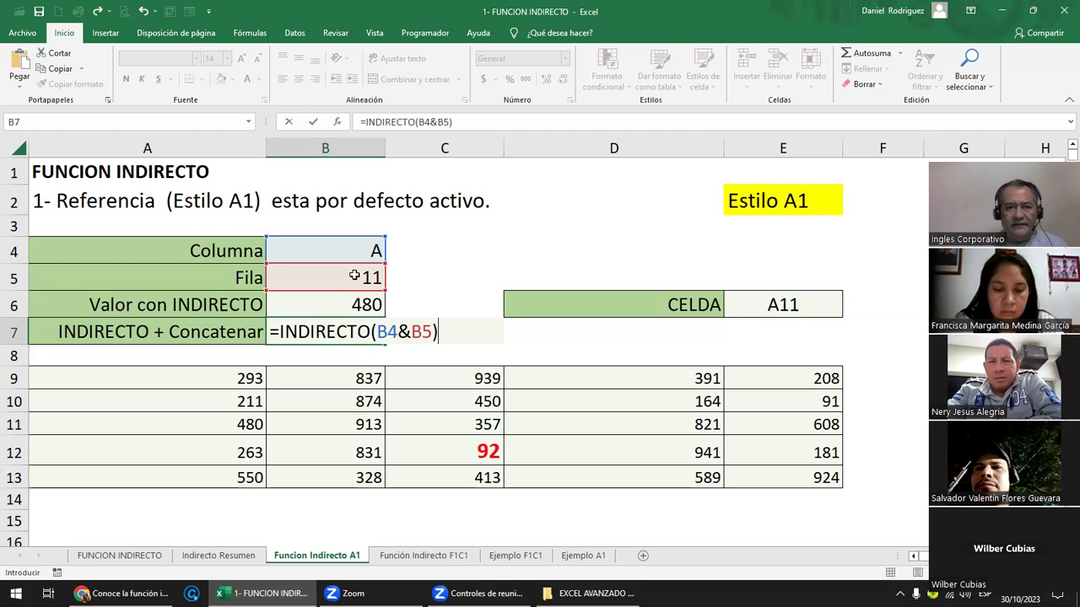
key(Return)
Step: Add spaces in B7's formula so it reads =INDIRECTO( B4&B5 )
double_click(372, 323)
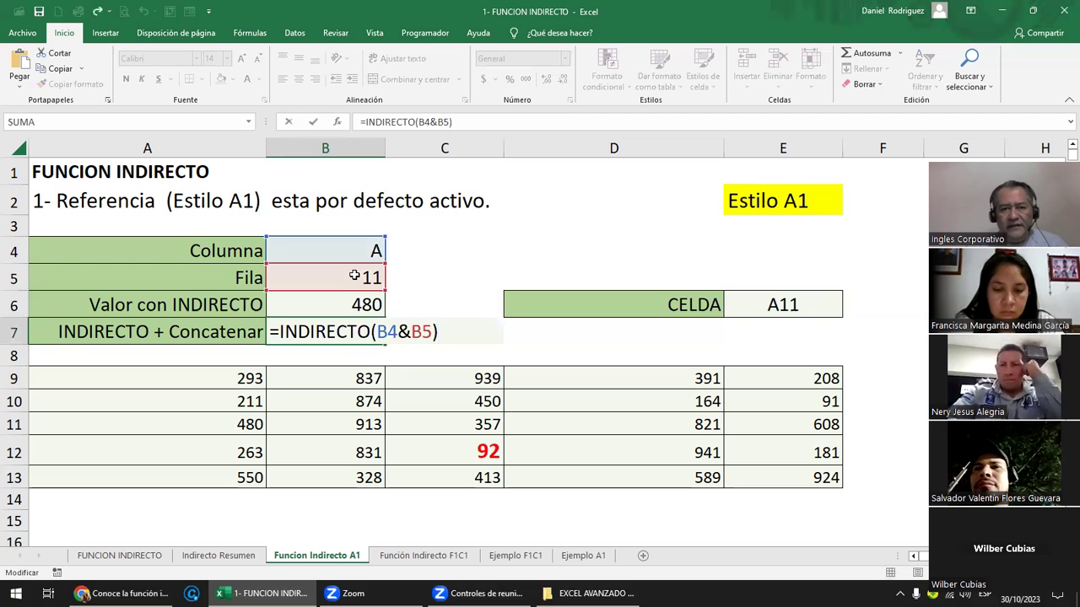
key(Left)
key(Left)
key(Left)
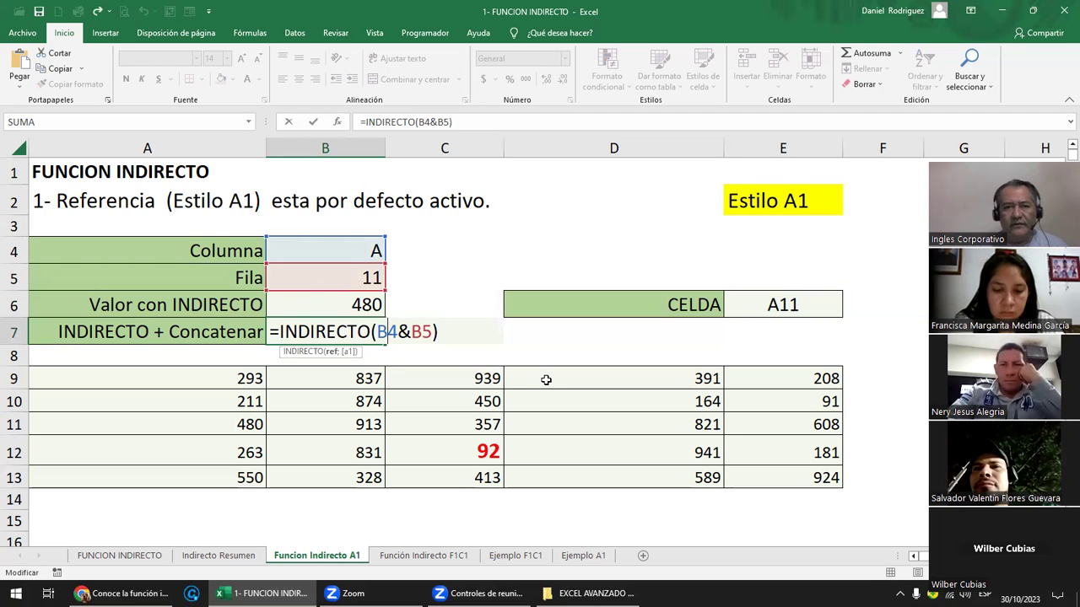
key(Right)
key(Right)
key(Right)
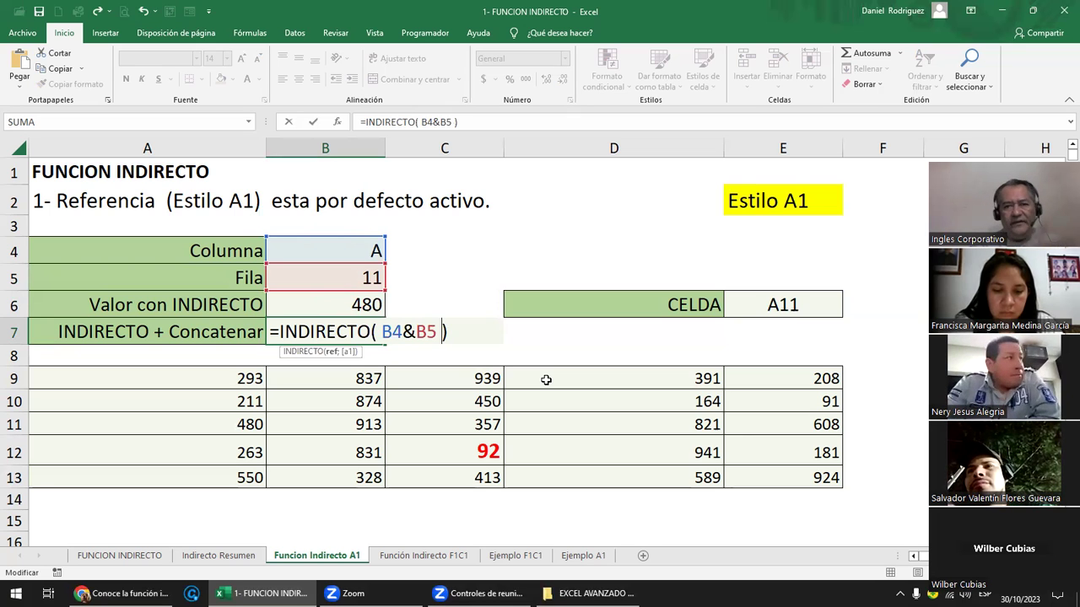
key(Return)
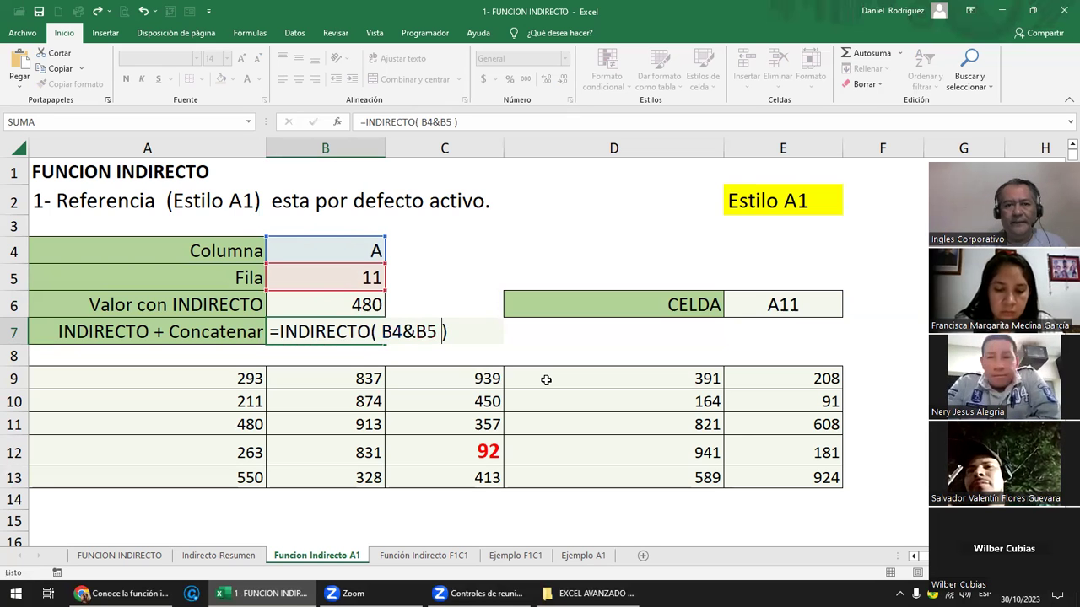
Step: Clear the D5:E7 helper cells to show the error, then undo to restore them
drag(611, 275, 834, 333)
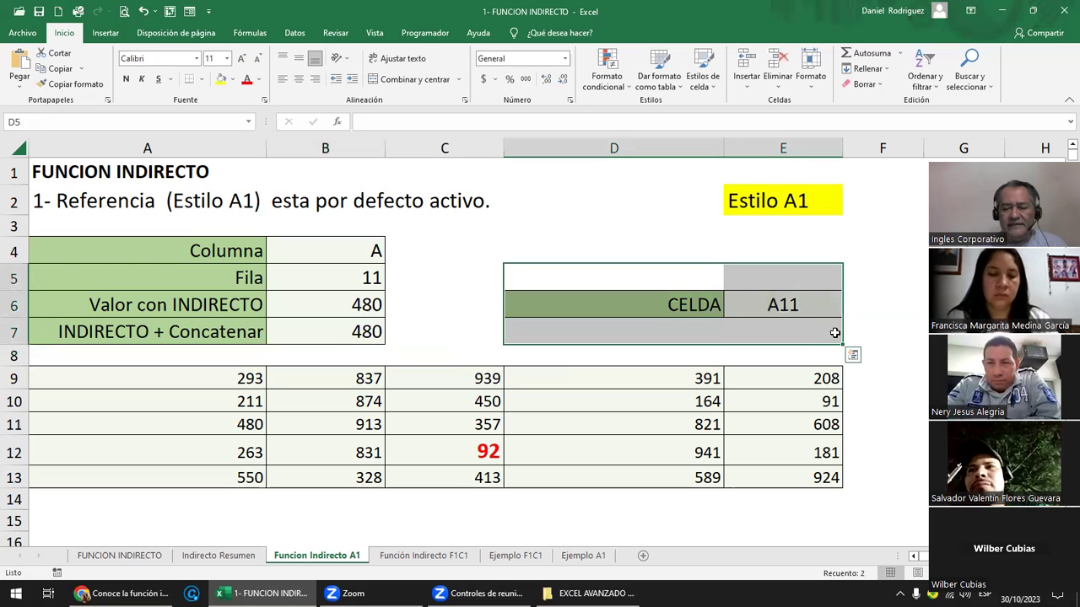
key(Delete)
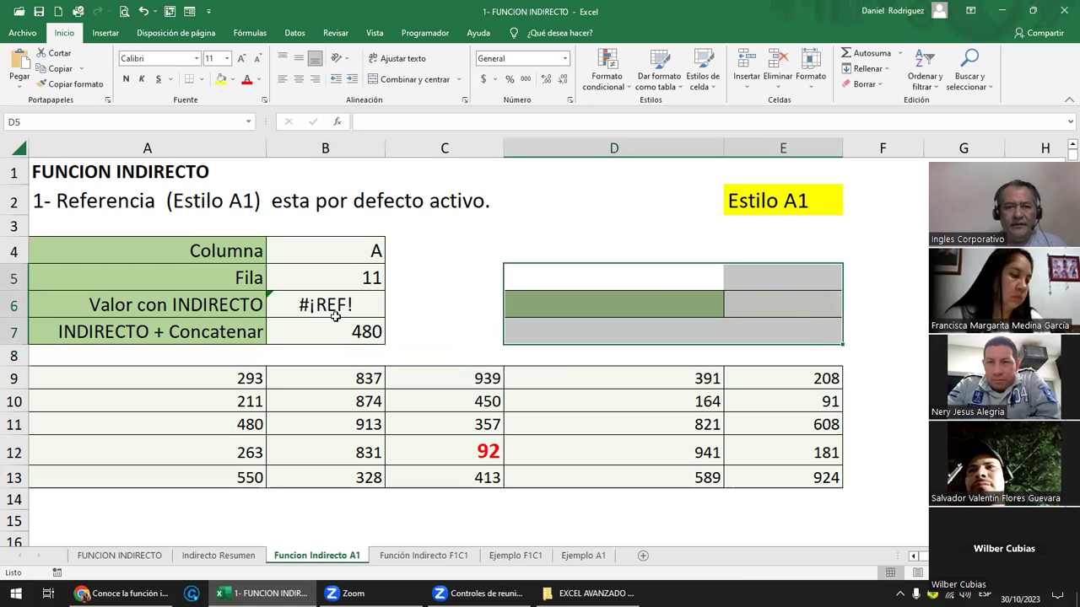
double_click(343, 331)
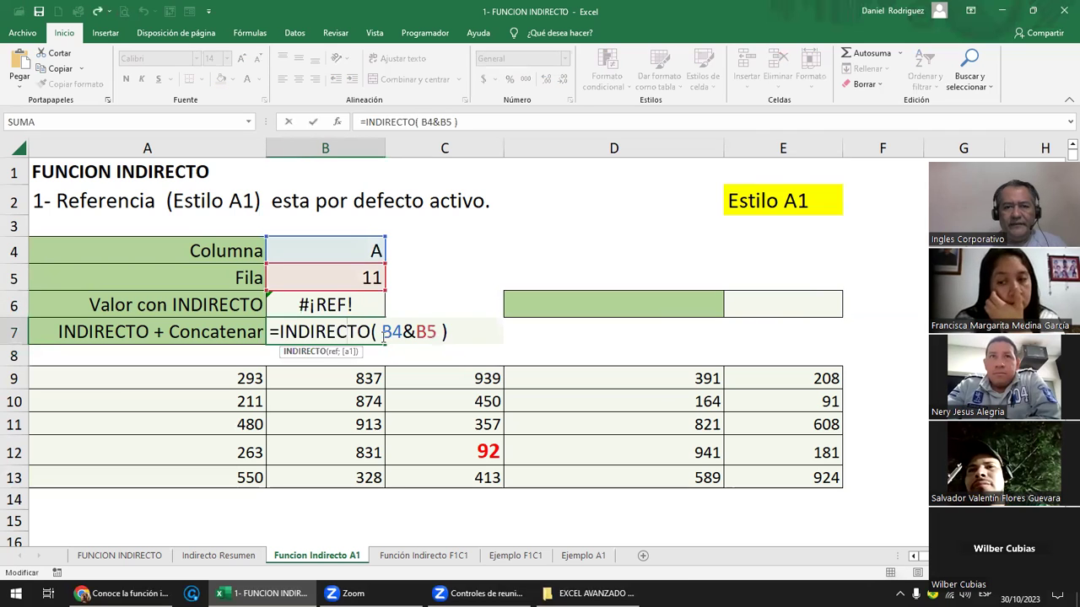
key(BackSpace)
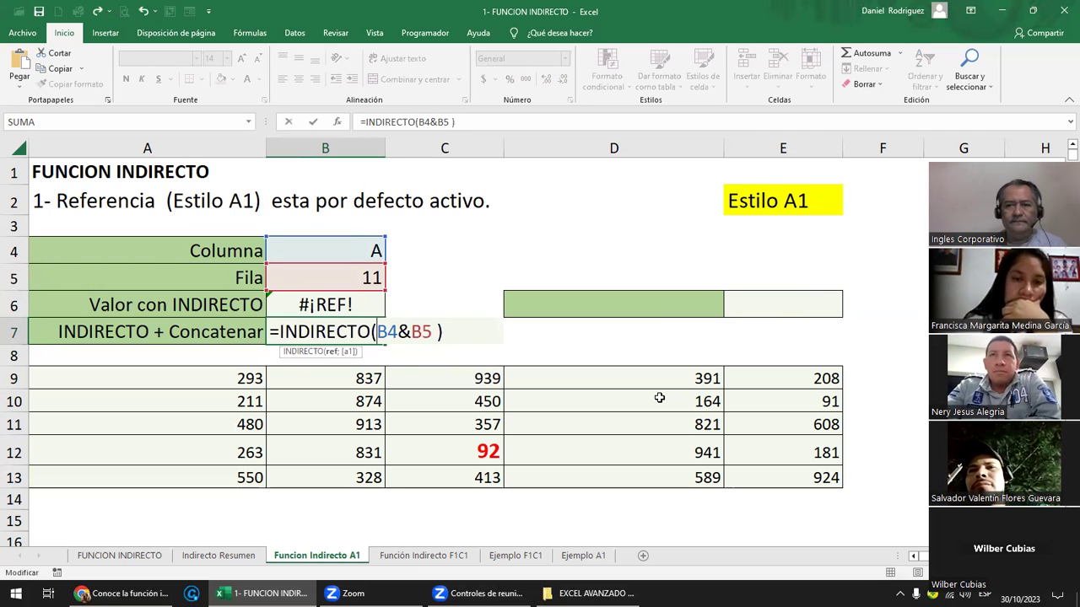
key(Return)
key(ctrl+z)
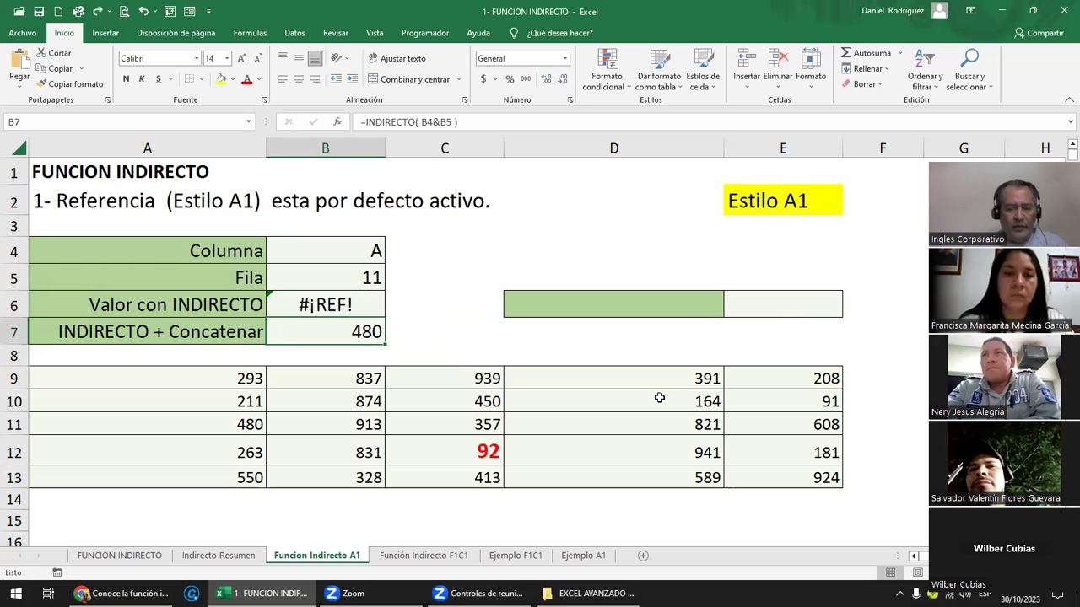
key(ctrl+z)
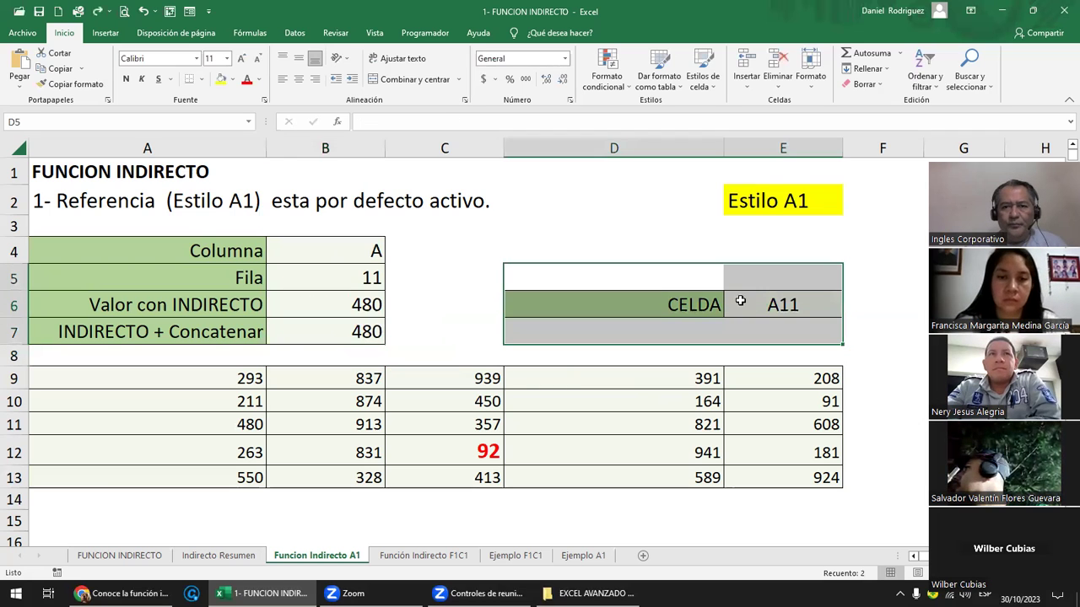
Step: Review E6's =B4&B5 formula and B6's INDIRECTO formula
click(808, 305)
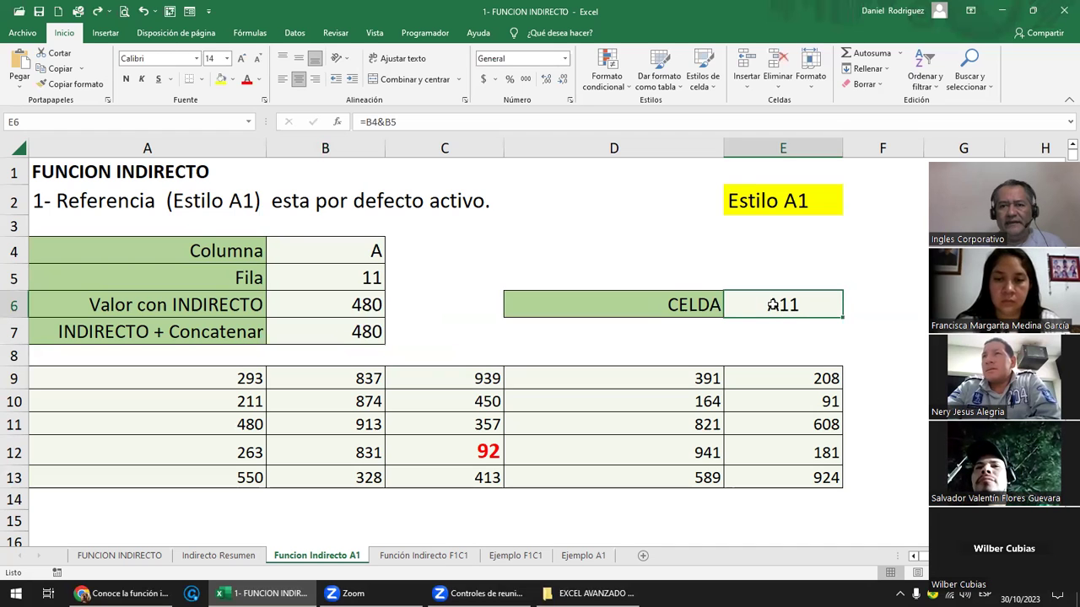
drag(365, 249, 367, 279)
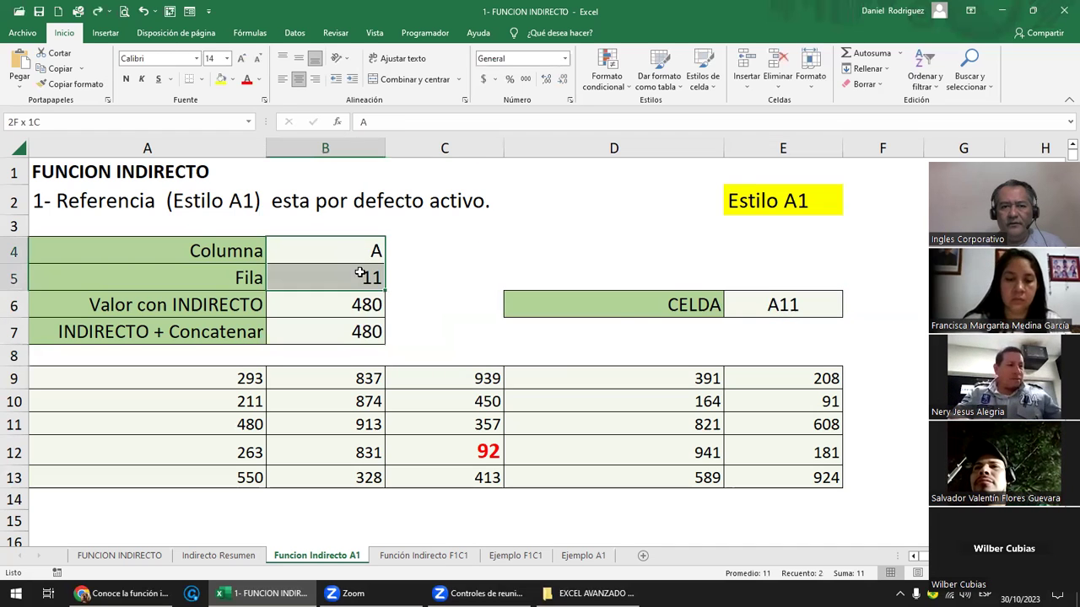
double_click(755, 305)
click(372, 304)
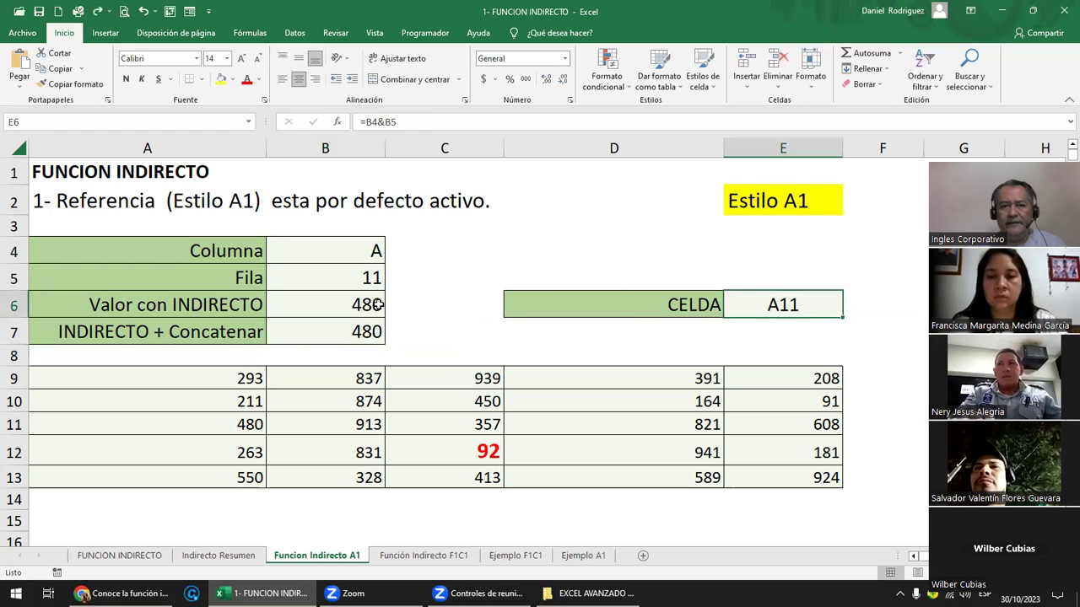
double_click(372, 305)
key(Escape)
Step: Review B7's =INDIRECTO( B4&B5 ) referencing B4 and B5, returning 480
drag(364, 250, 365, 277)
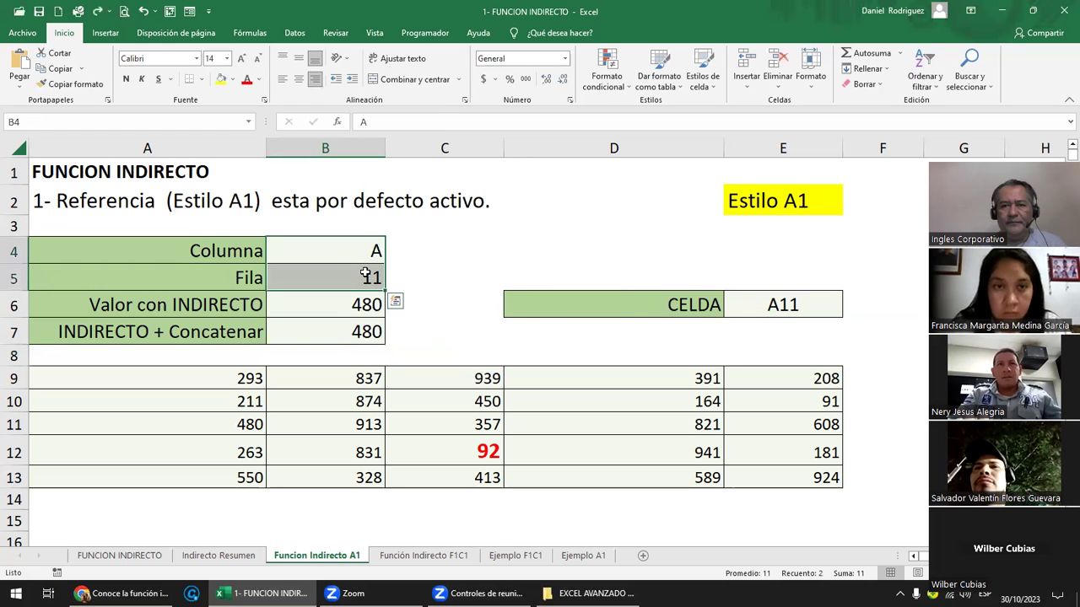
click(355, 329)
double_click(355, 329)
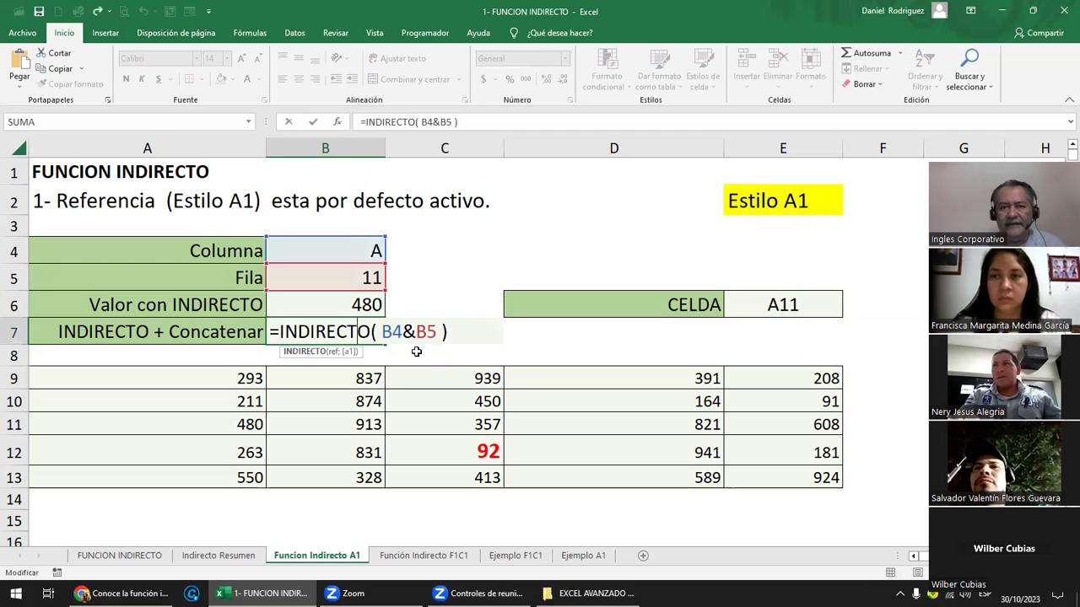
click(419, 270)
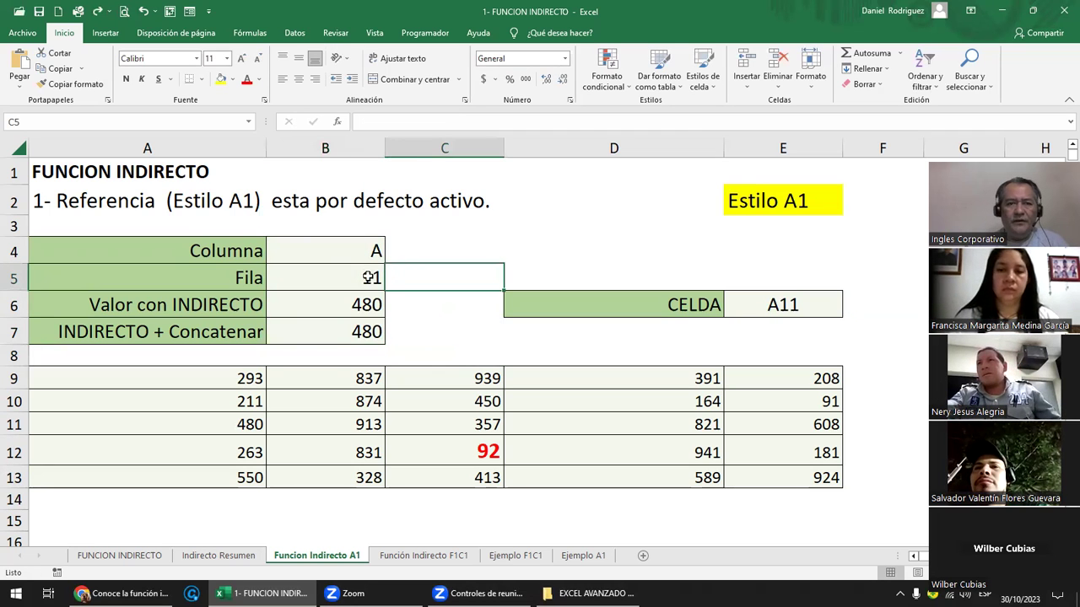
click(358, 330)
double_click(358, 331)
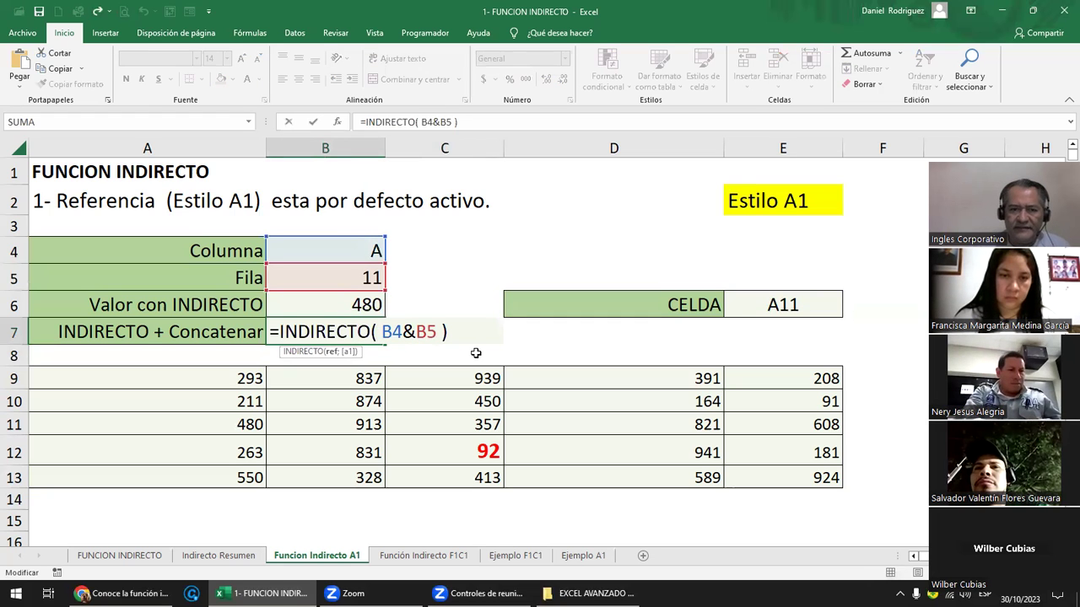
key(Return)
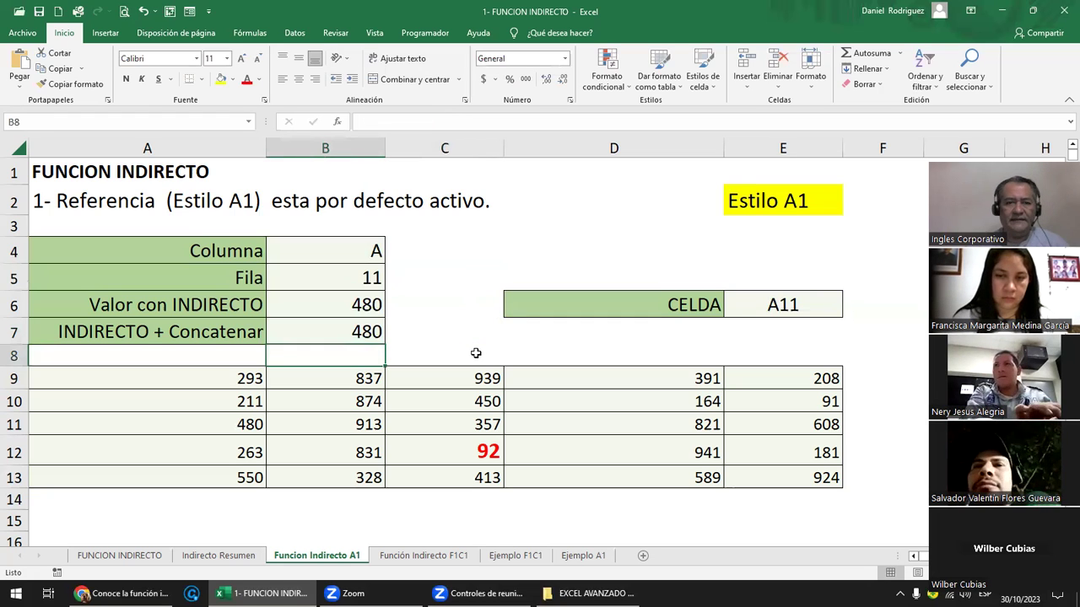
Step: Move to the Ejemplo A1 sales sheet
click(784, 199)
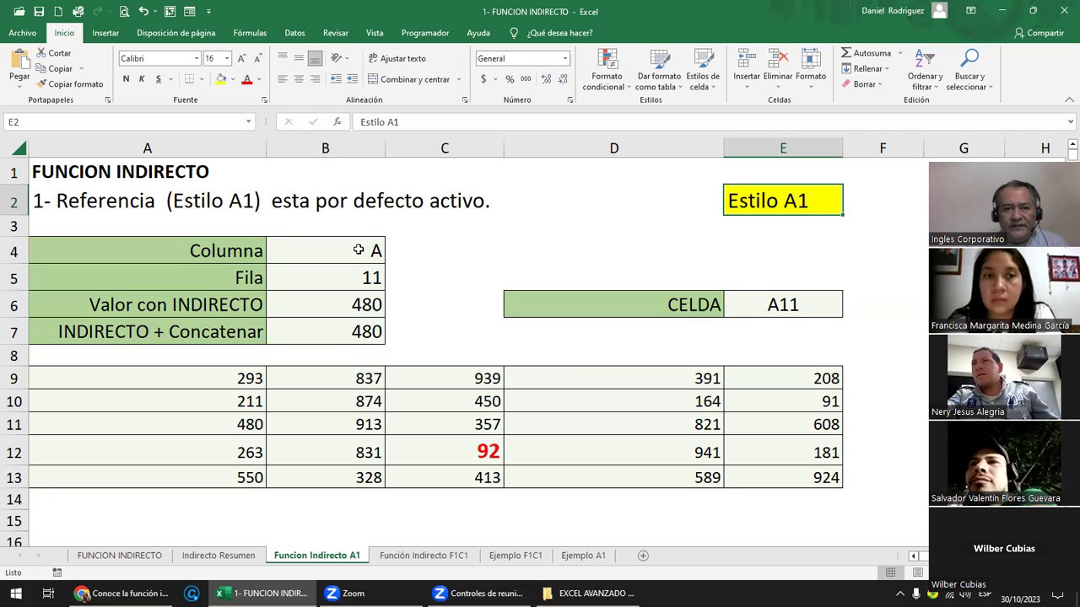
click(364, 276)
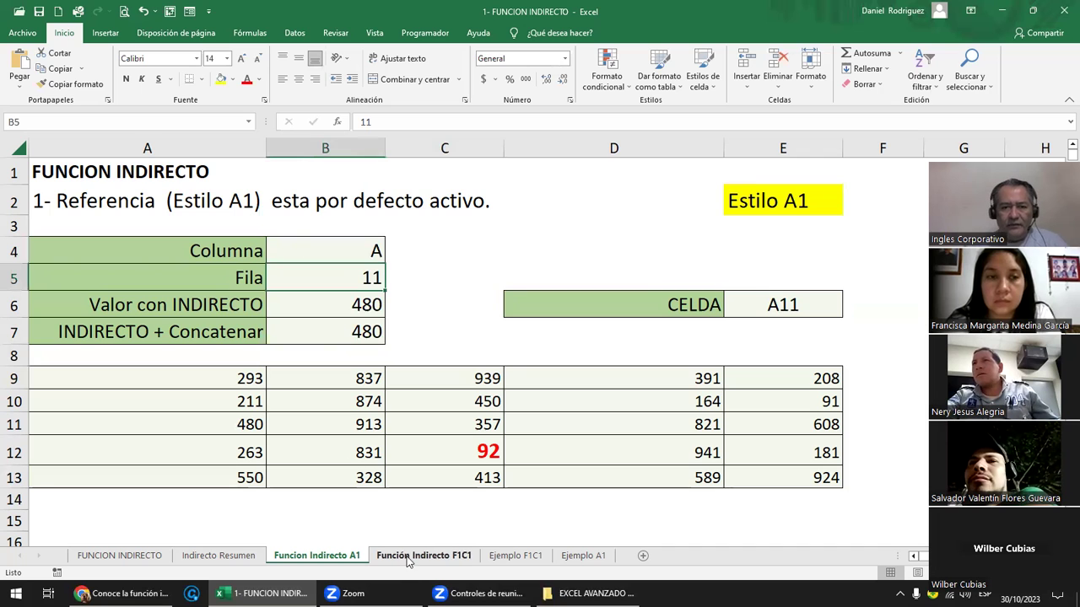
click(581, 555)
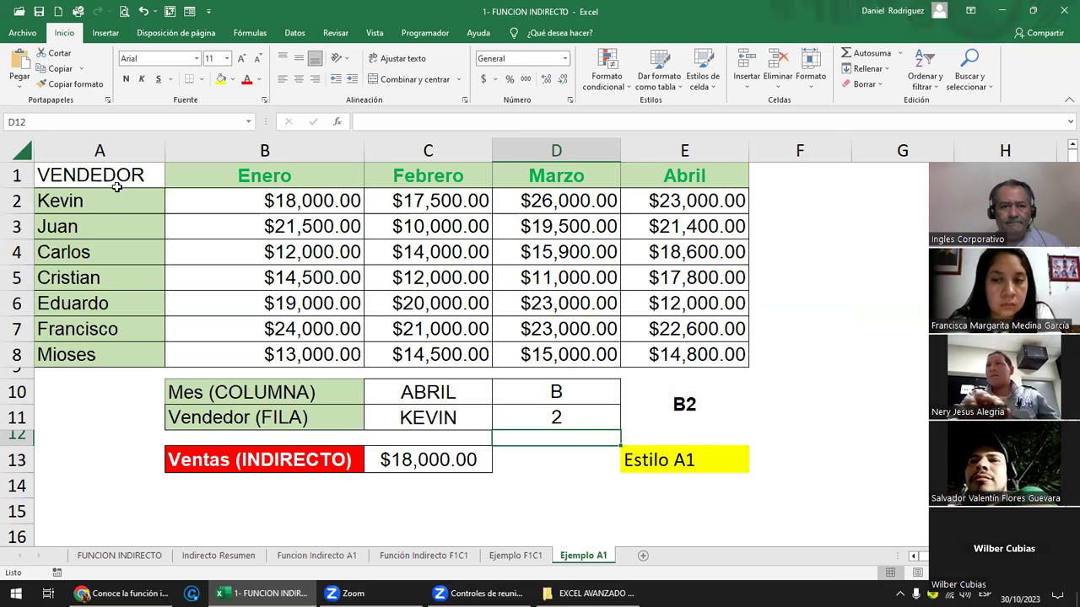
drag(97, 173, 82, 359)
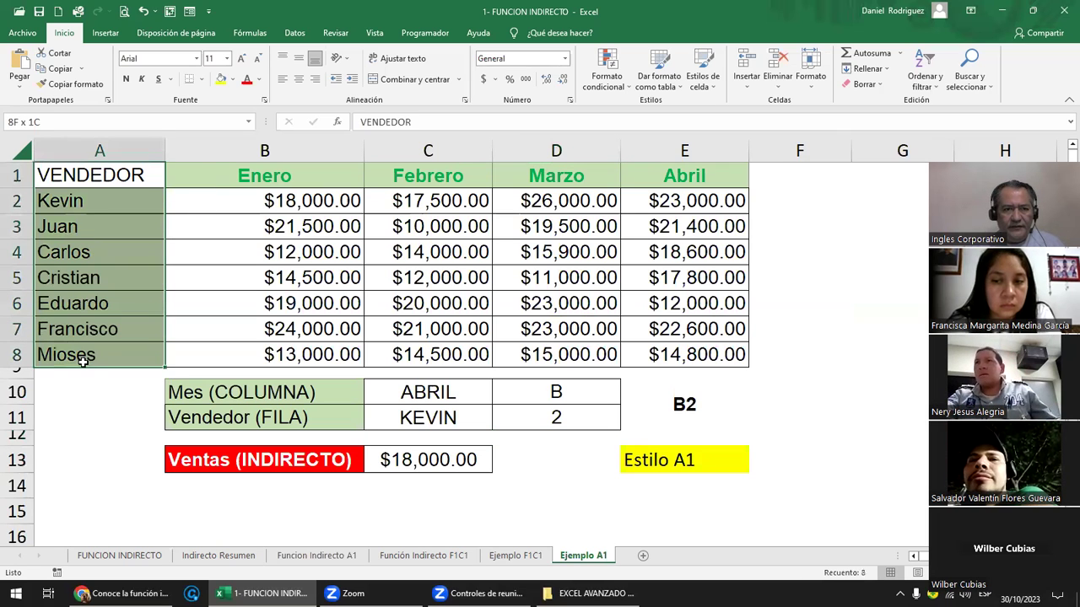
drag(254, 177, 631, 187)
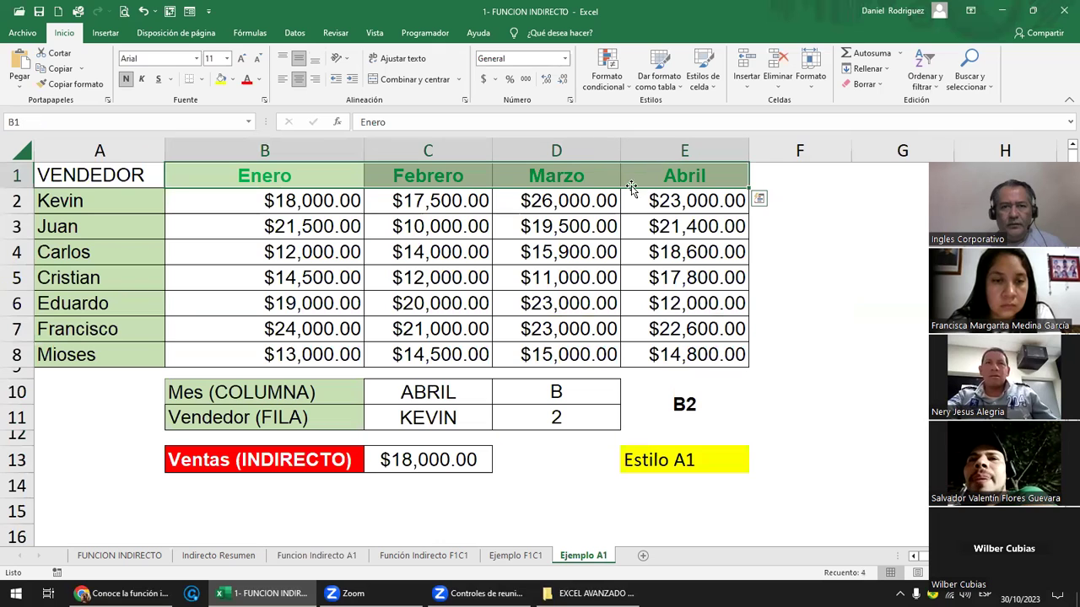
drag(287, 202, 675, 354)
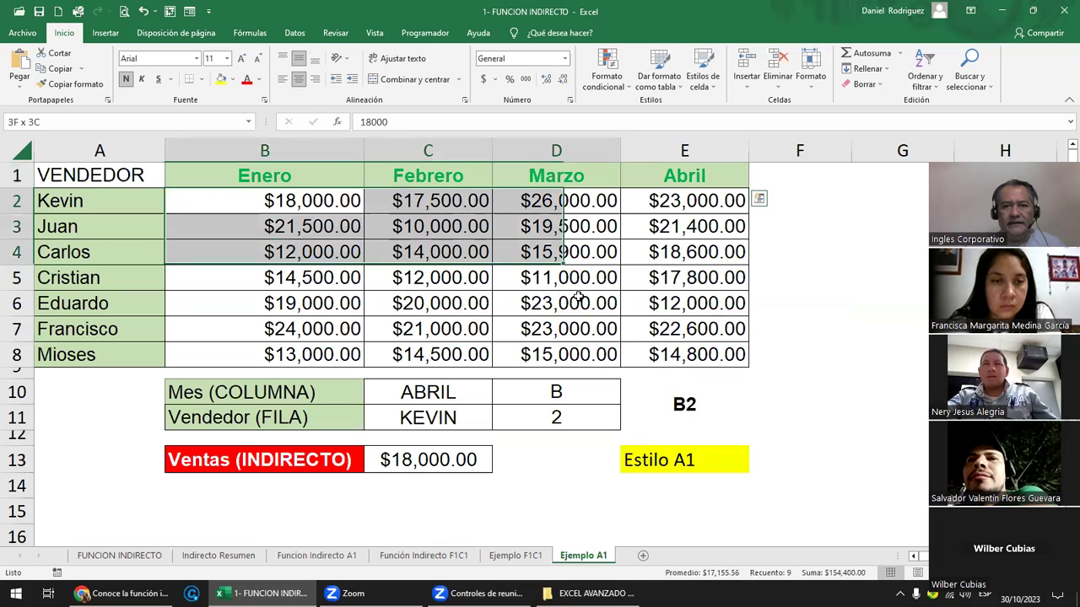
click(299, 261)
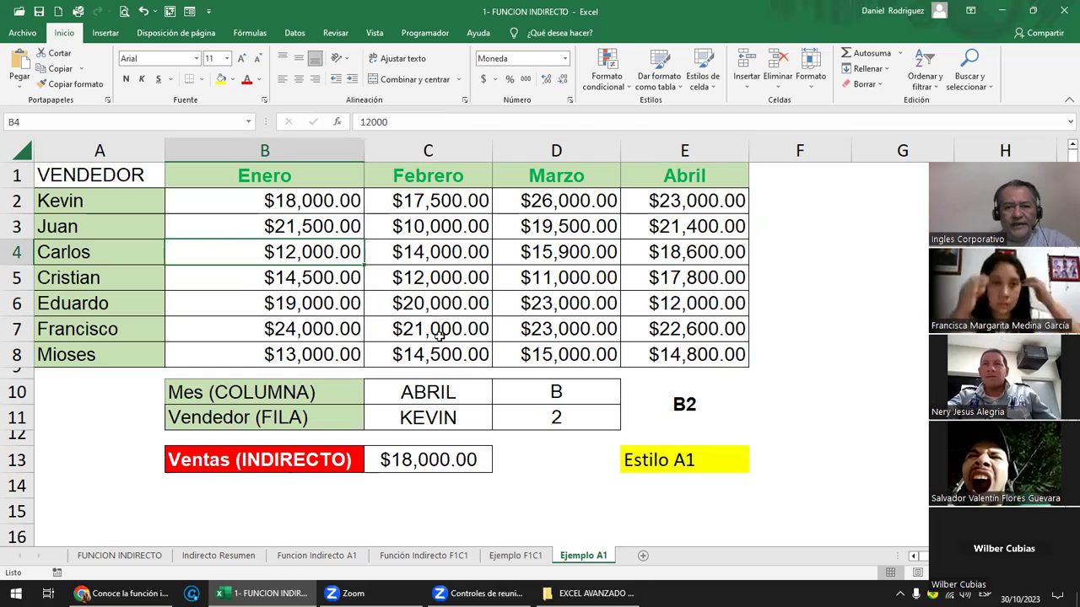
drag(245, 462, 405, 462)
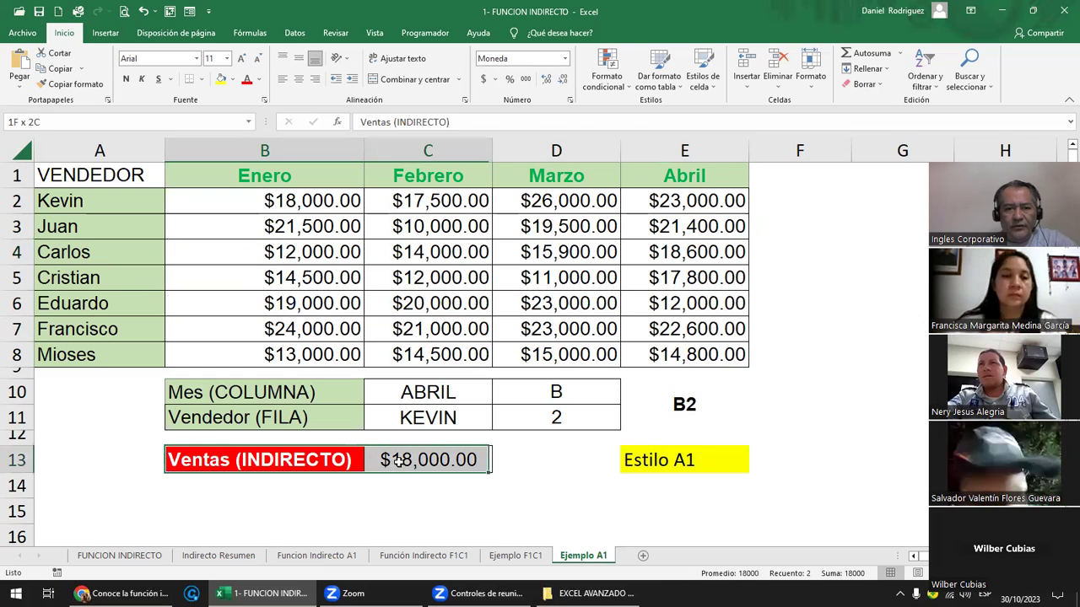
click(346, 399)
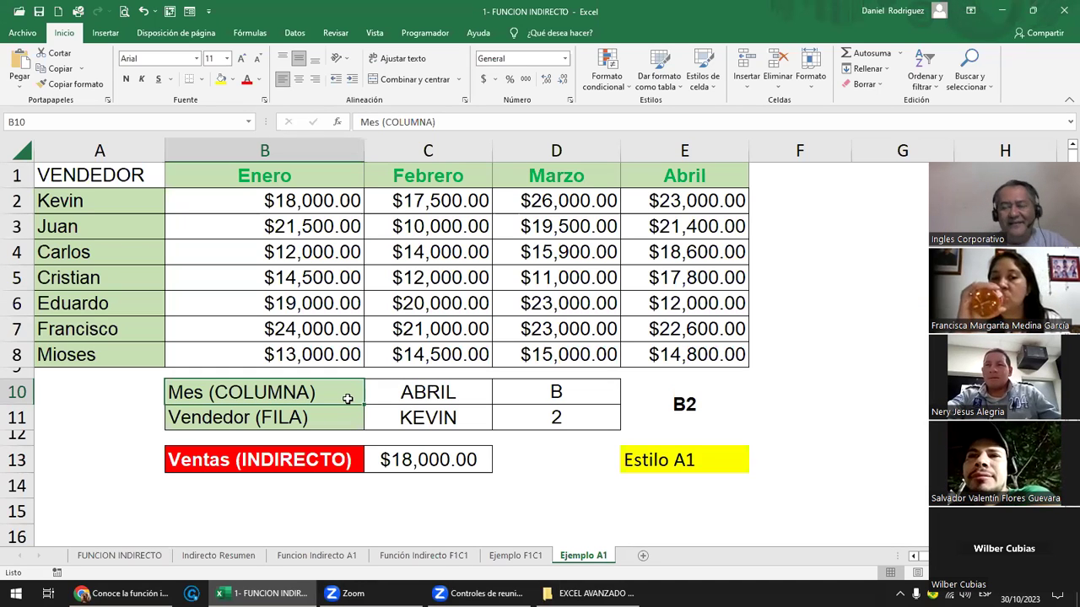
click(556, 395)
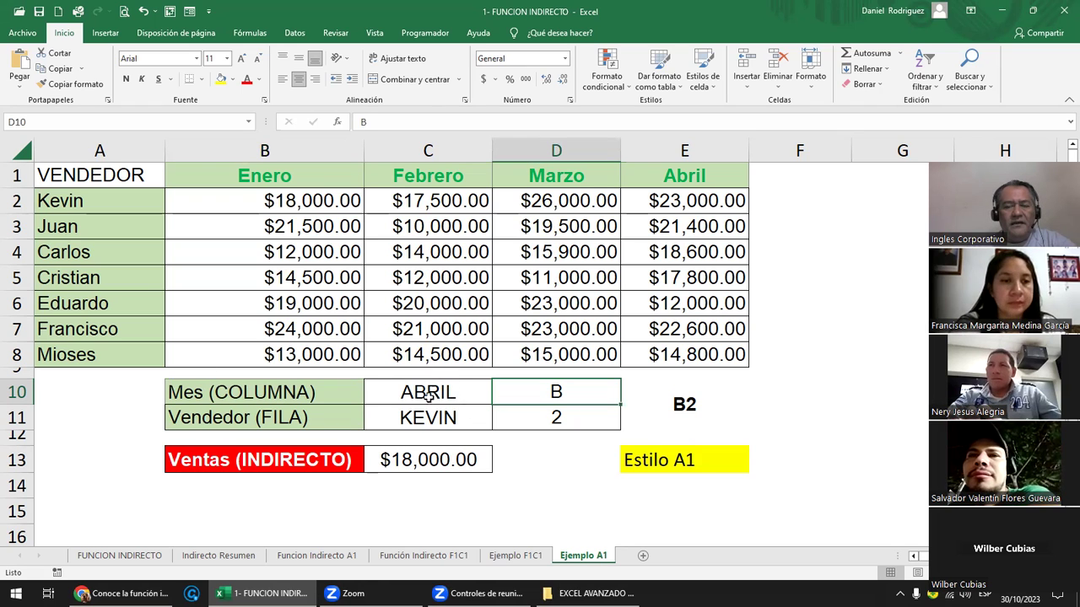
click(251, 392)
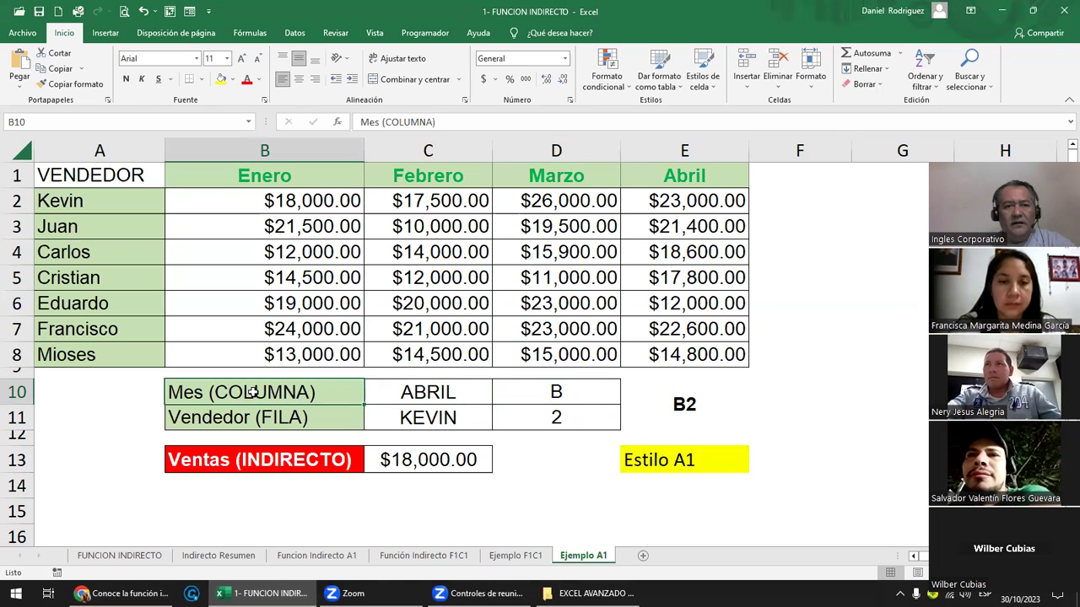
click(264, 150)
ctrl+click(428, 150)
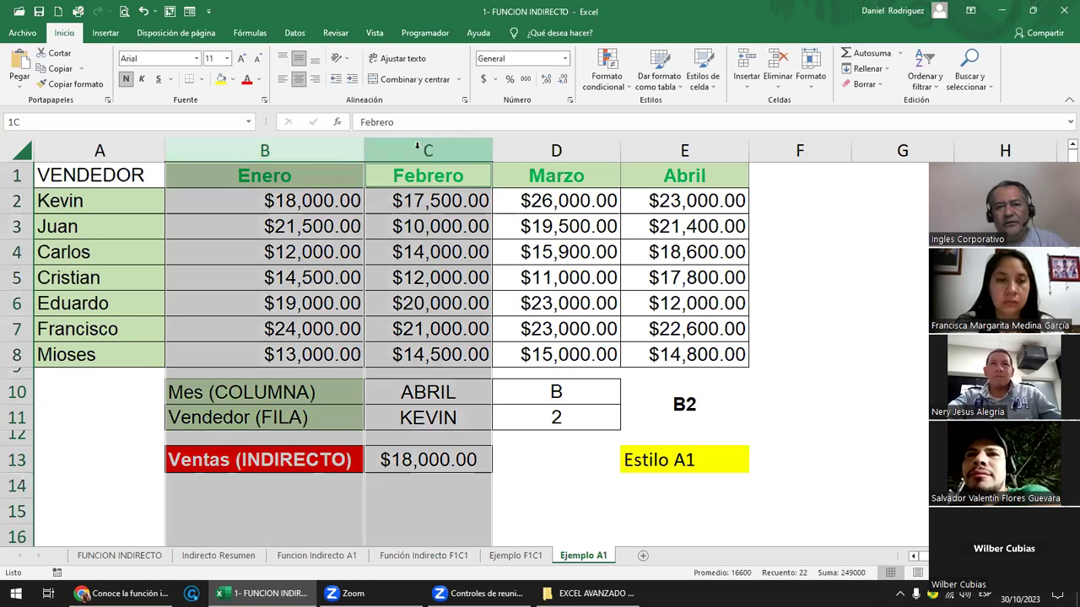
ctrl+click(570, 143)
ctrl+click(678, 146)
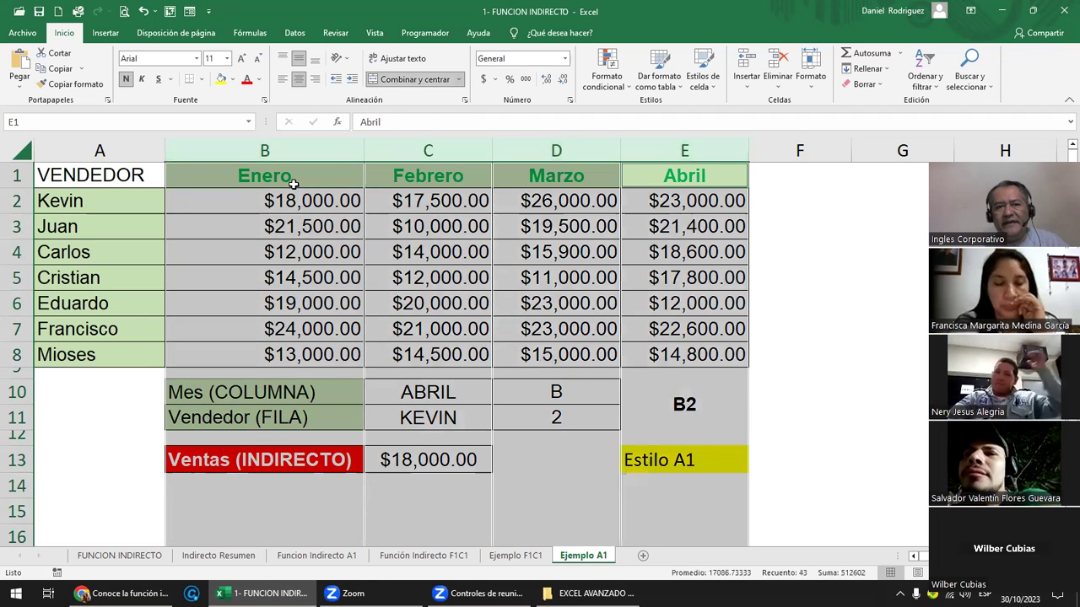
click(67, 149)
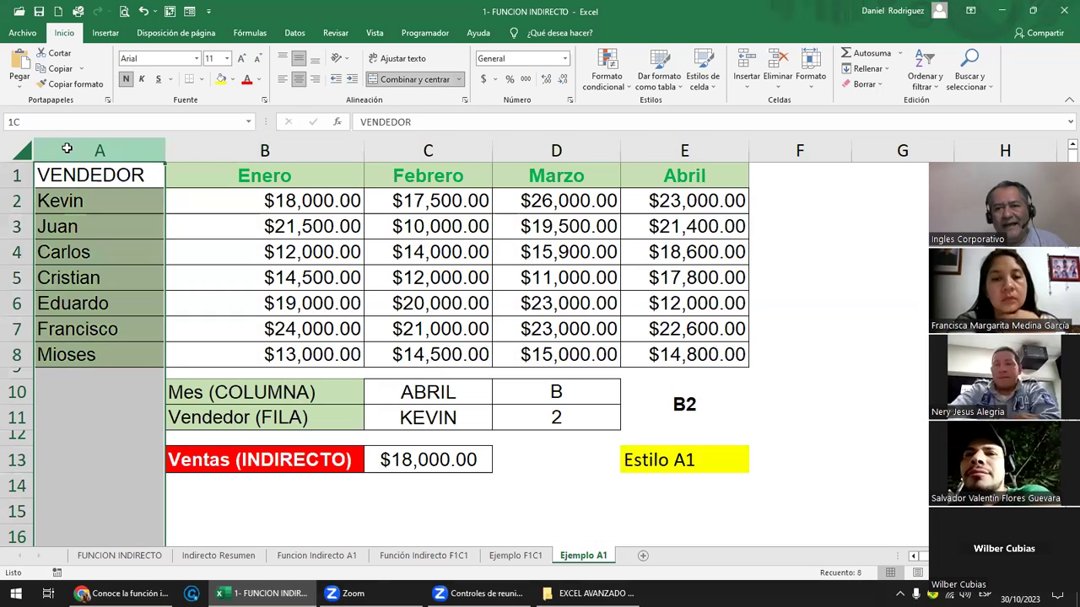
click(264, 150)
click(428, 150)
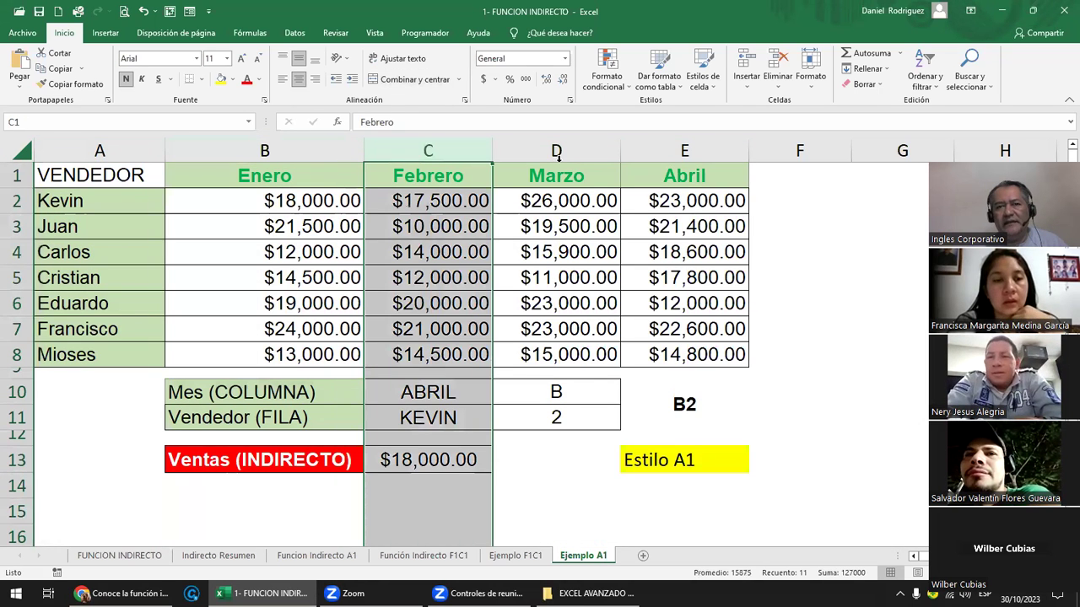
click(557, 152)
click(459, 393)
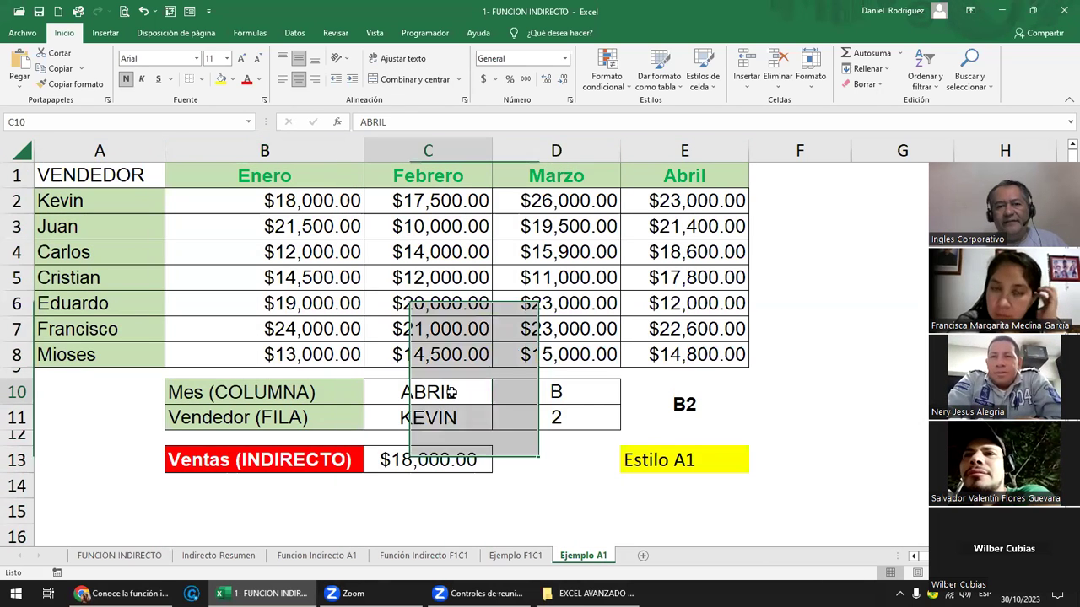
click(539, 393)
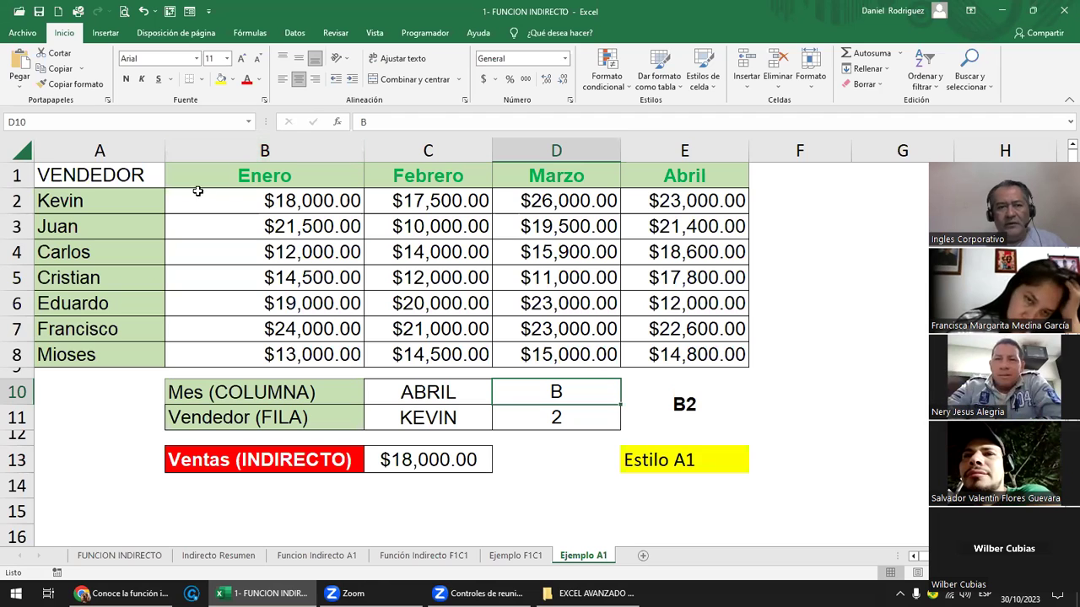
click(73, 203)
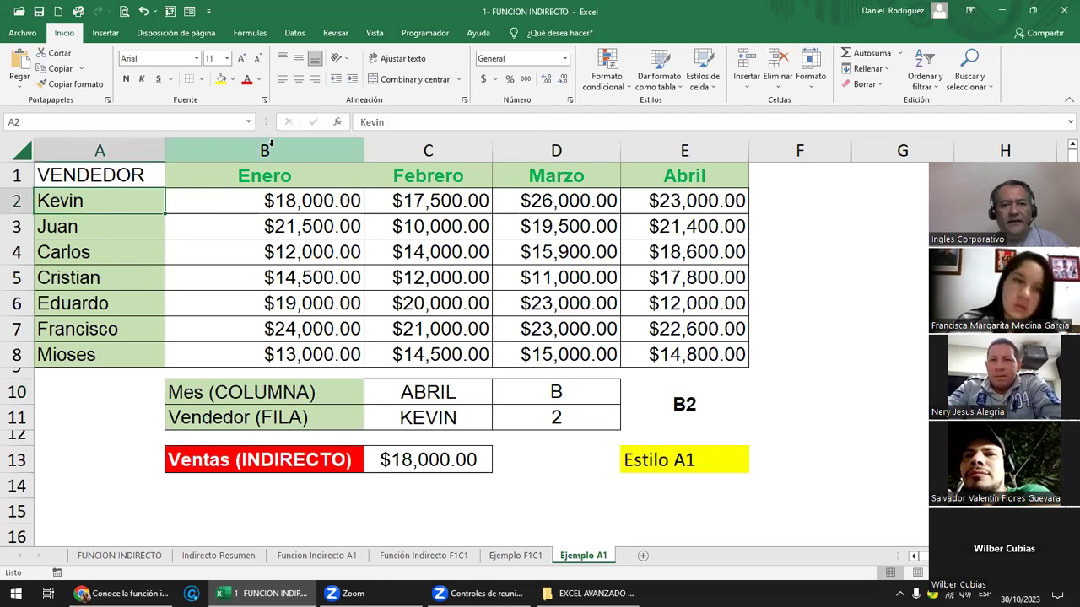
click(265, 150)
drag(266, 396, 550, 395)
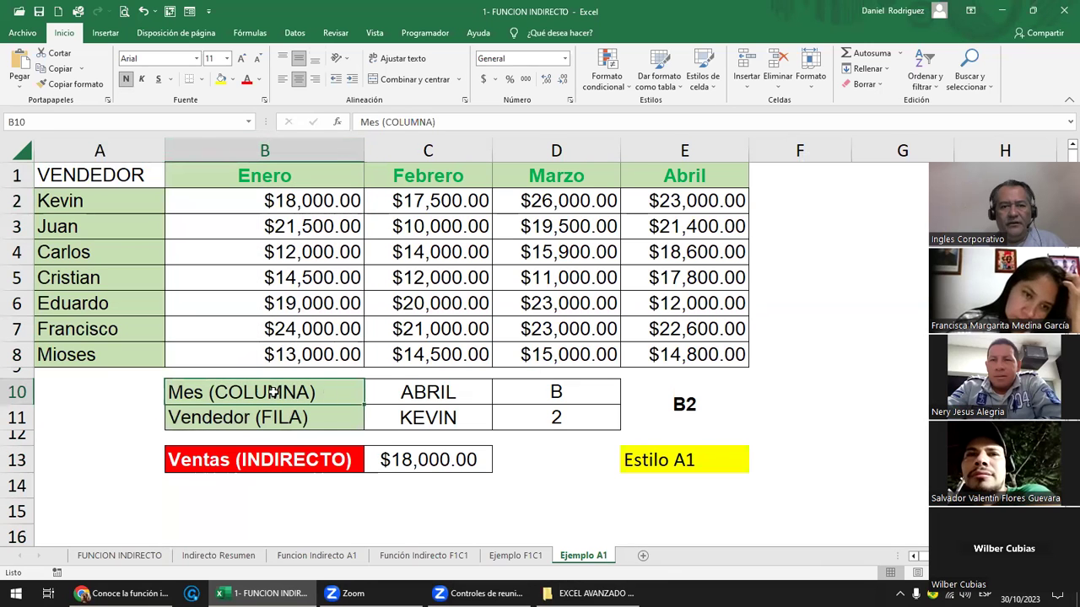
click(549, 395)
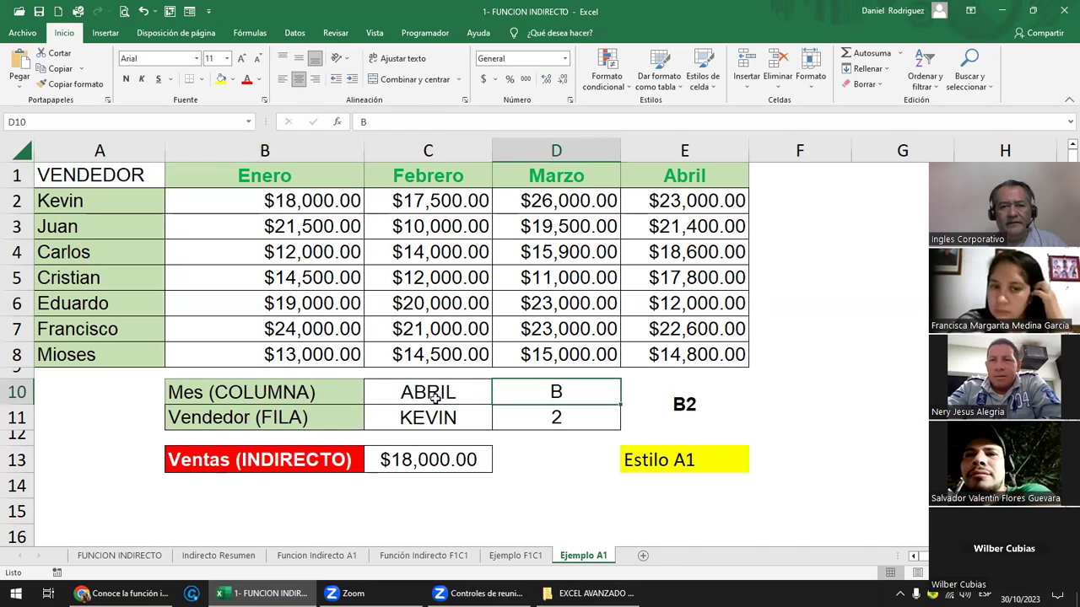
click(434, 399)
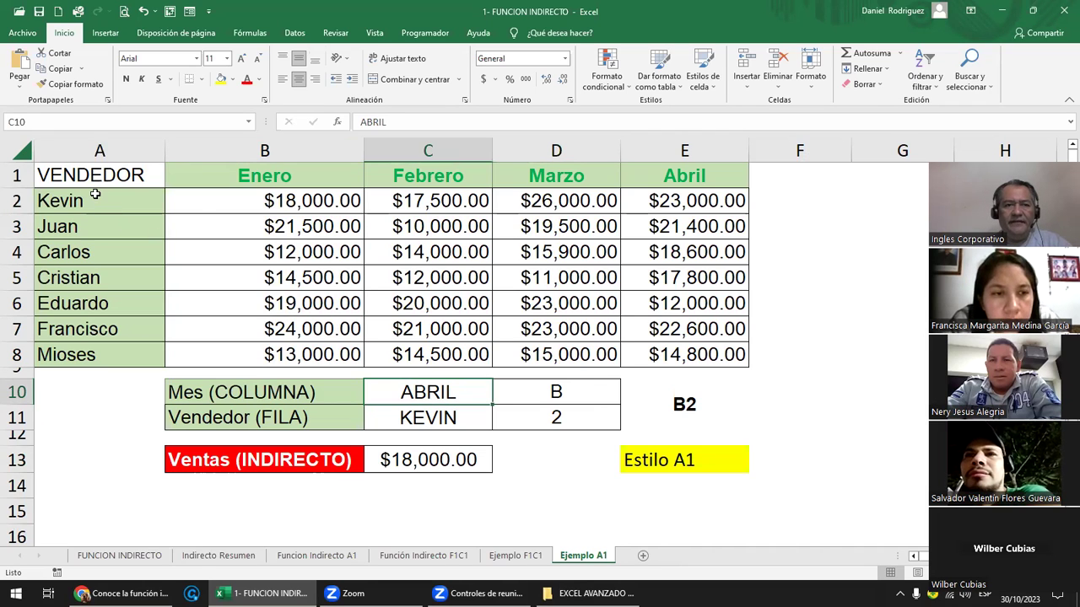
click(51, 179)
click(37, 210)
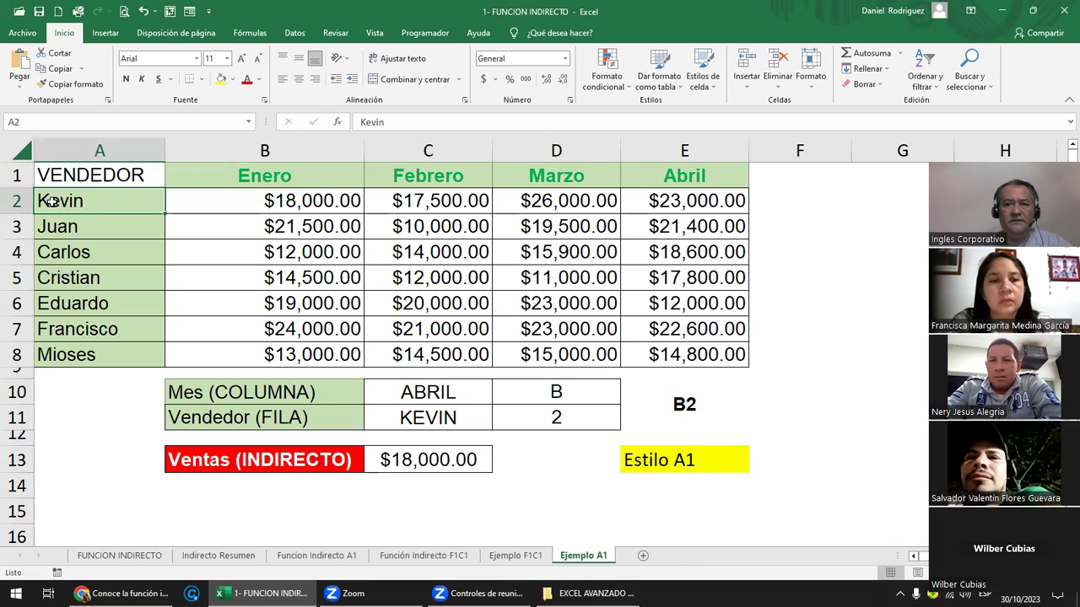
click(46, 173)
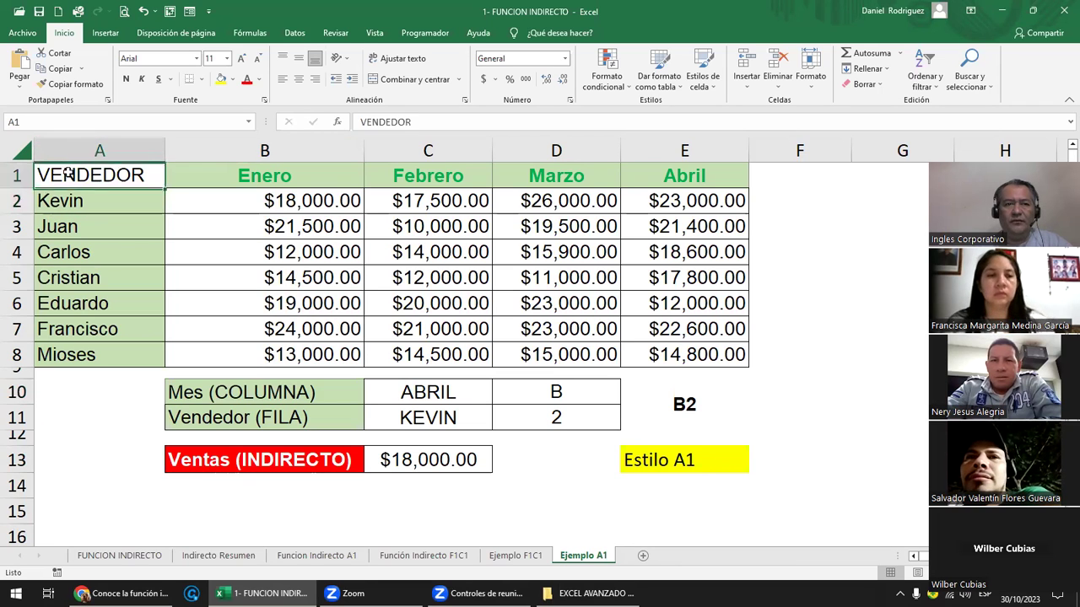
click(20, 151)
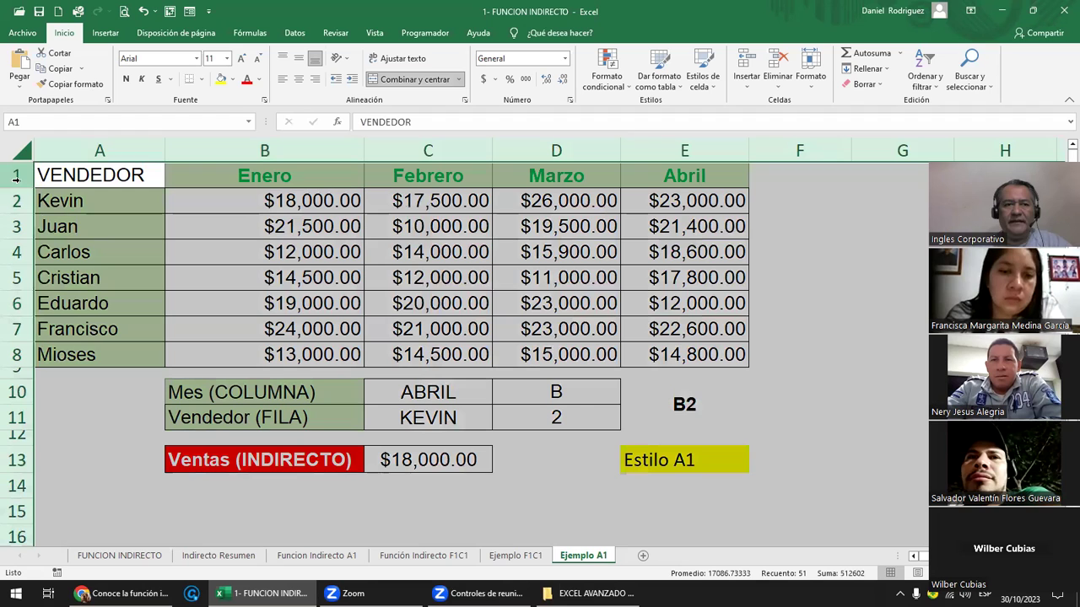
click(16, 174)
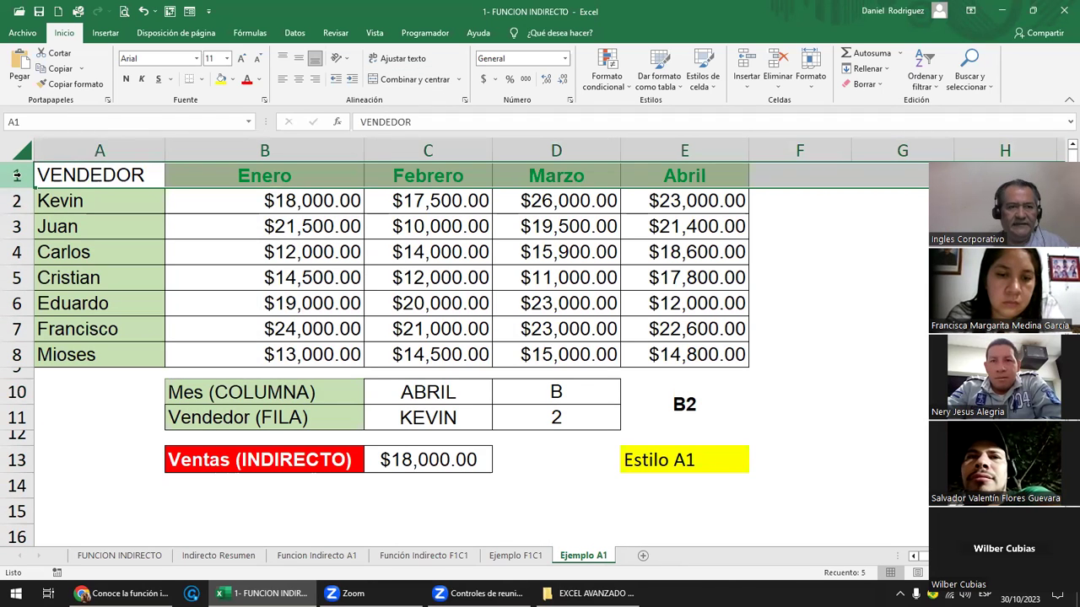
drag(16, 174, 20, 372)
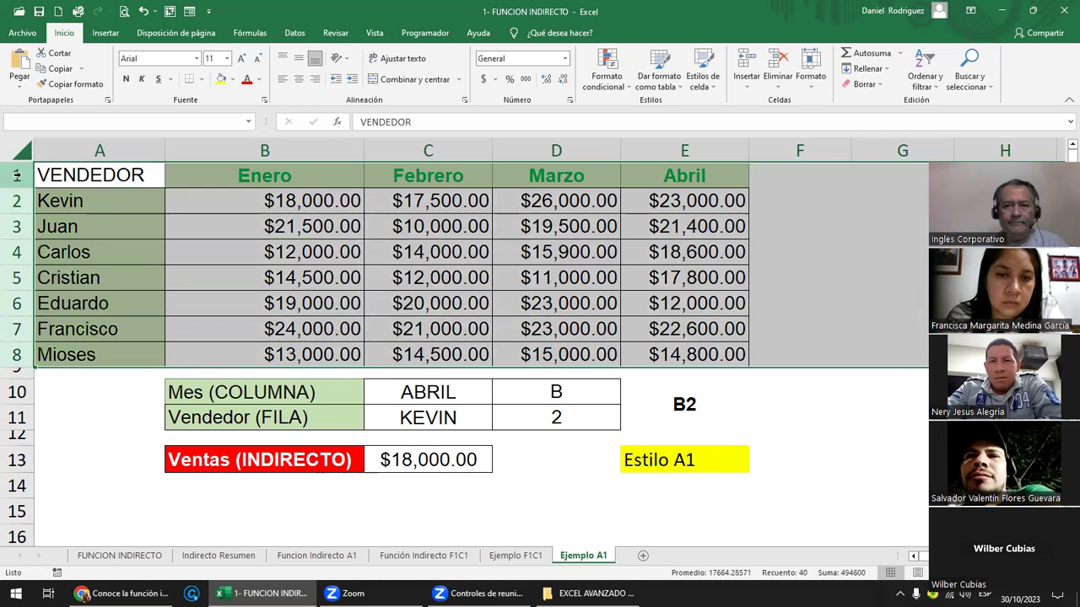
click(68, 200)
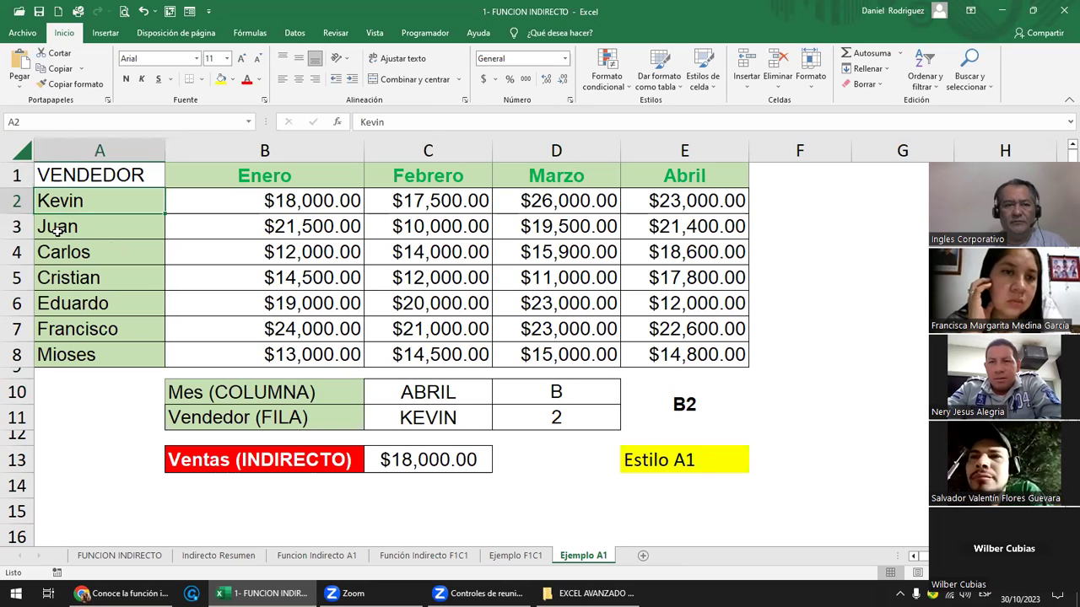
click(29, 175)
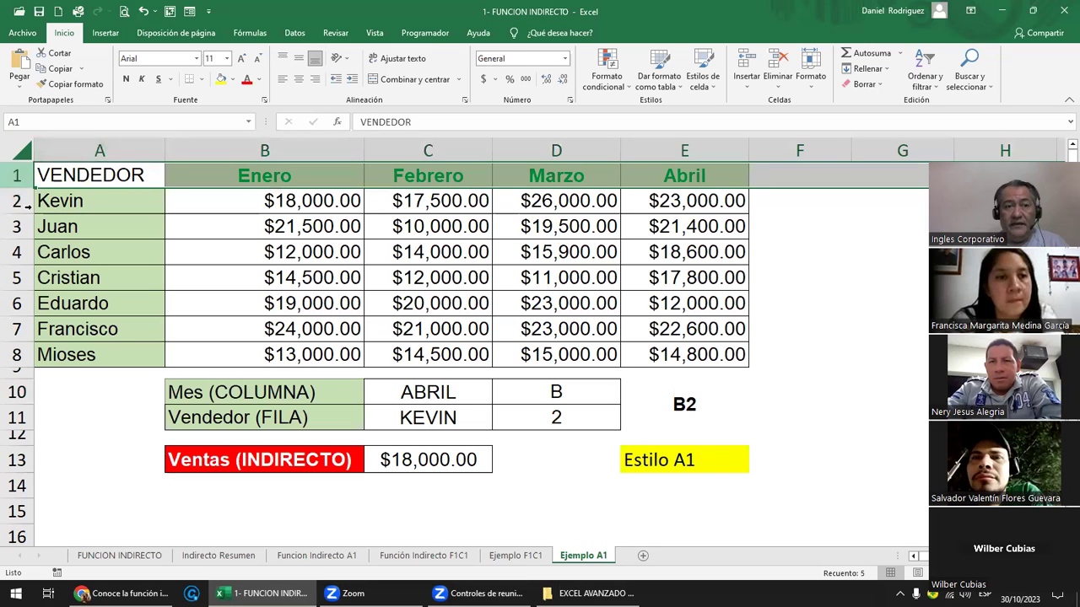
key(Down)
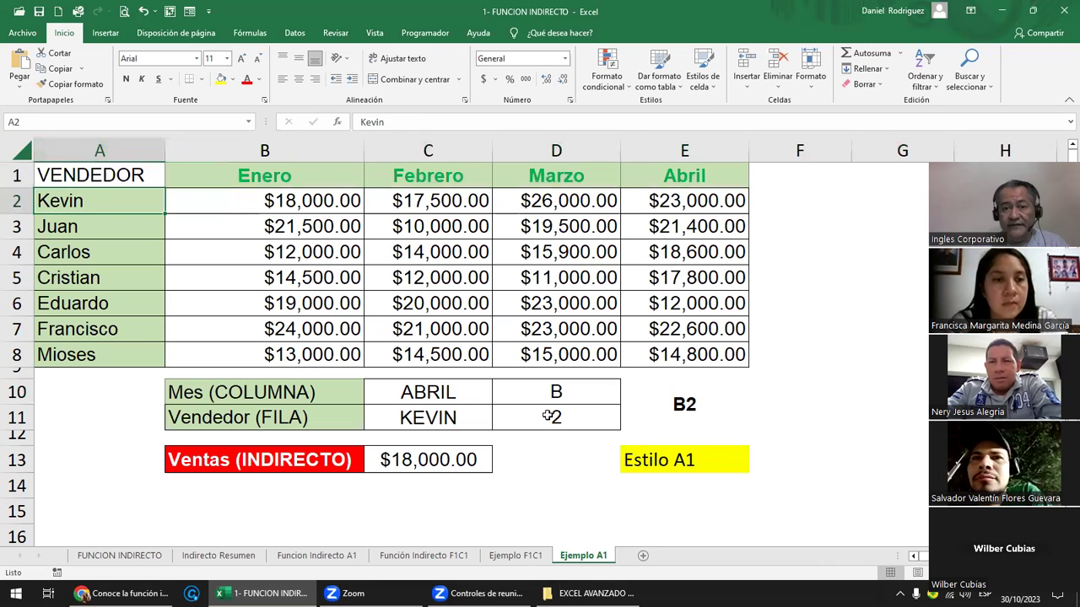
click(548, 416)
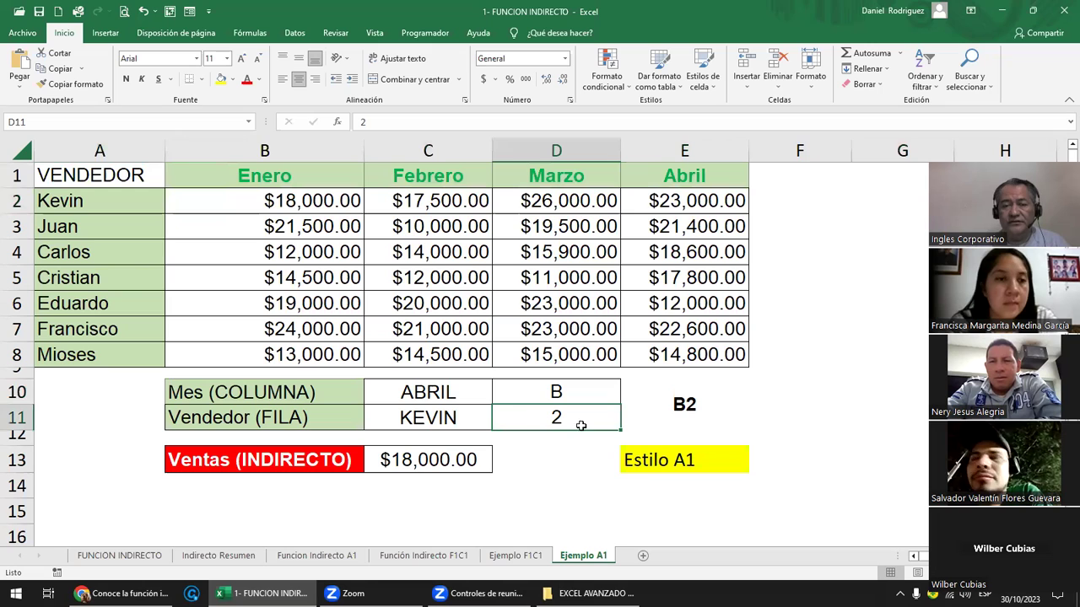
click(558, 390)
click(588, 415)
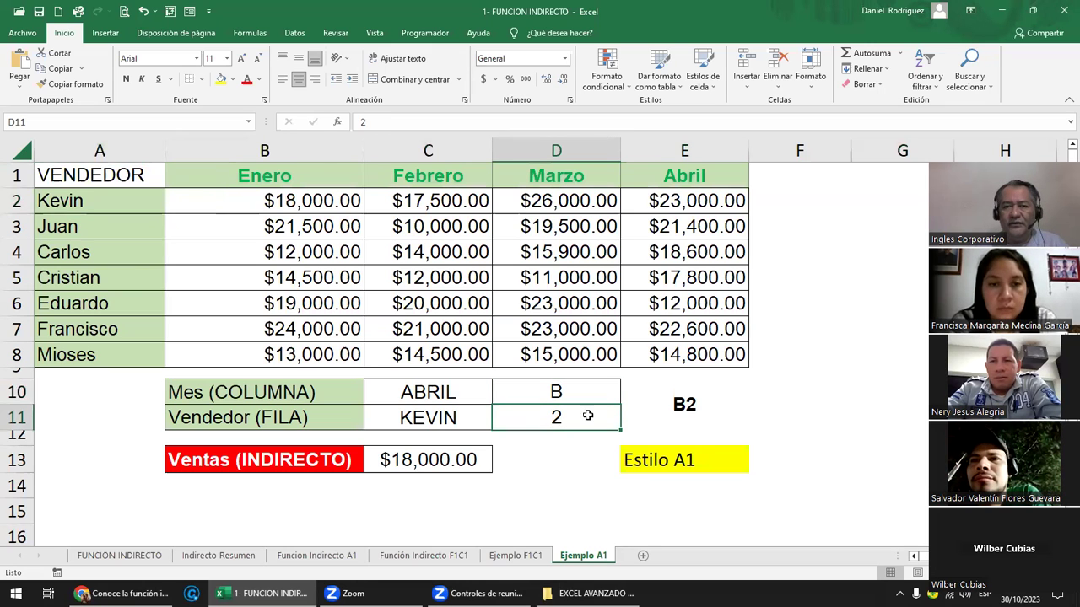
double_click(694, 406)
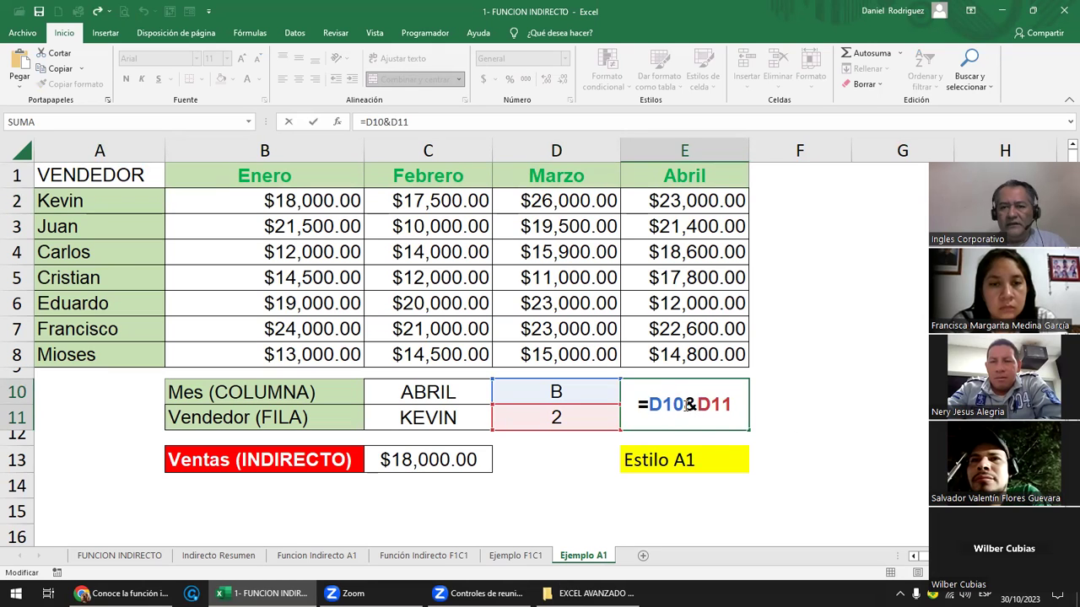
key(ctrl+Return)
click(530, 391)
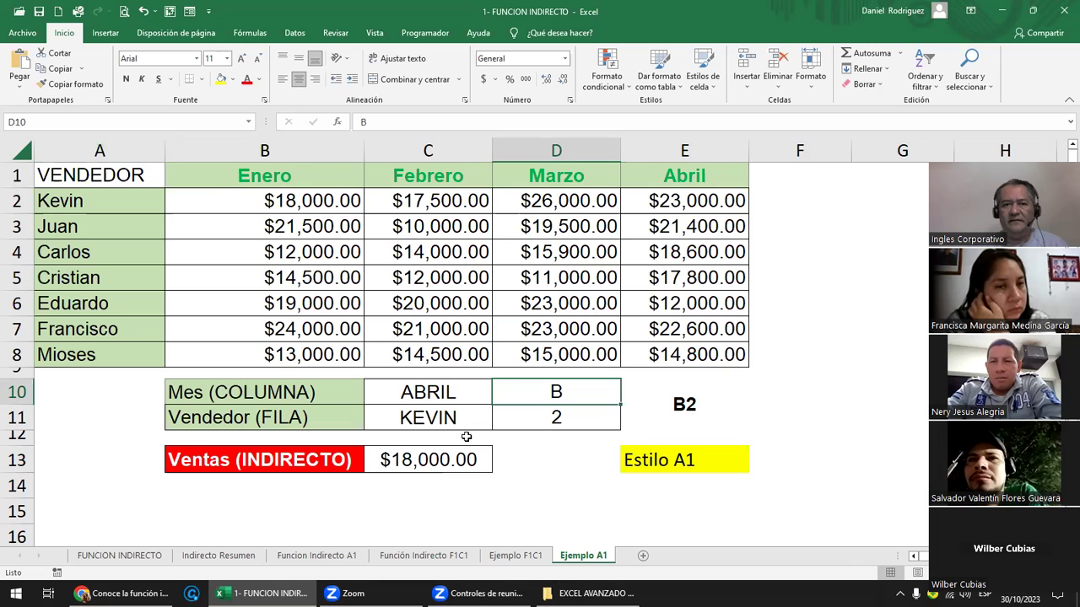
Step: Change column code D10 to E and compare column B (Enero) with column E (Abril)
click(451, 393)
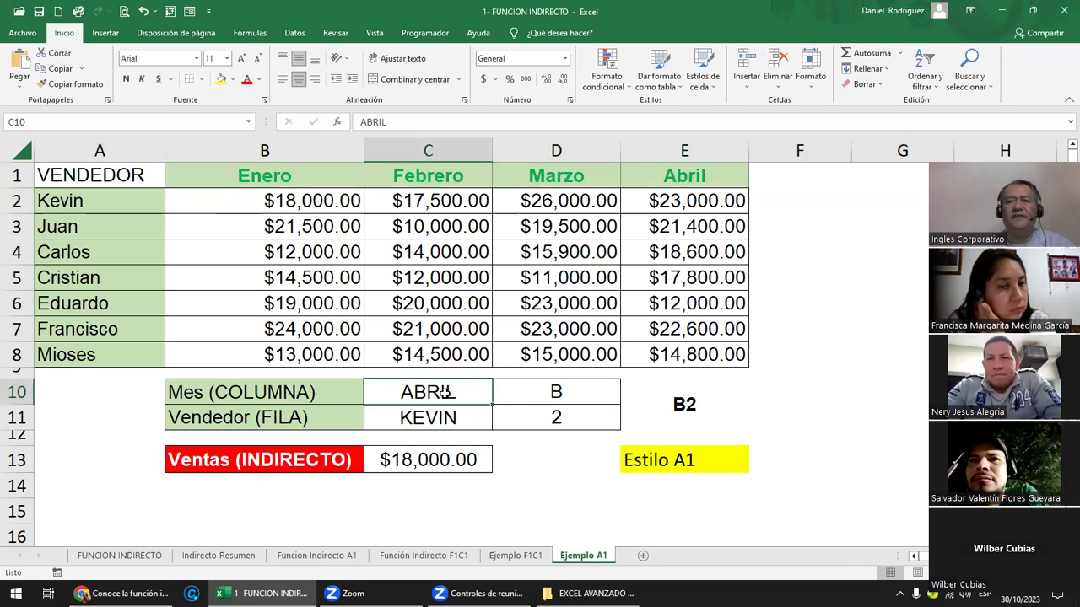
click(258, 150)
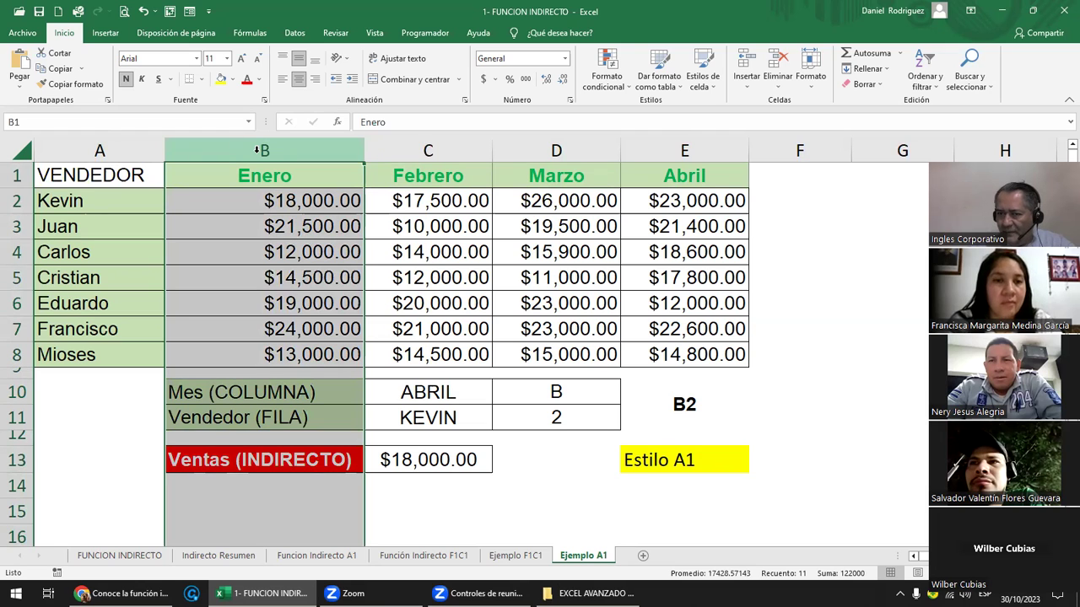
click(426, 394)
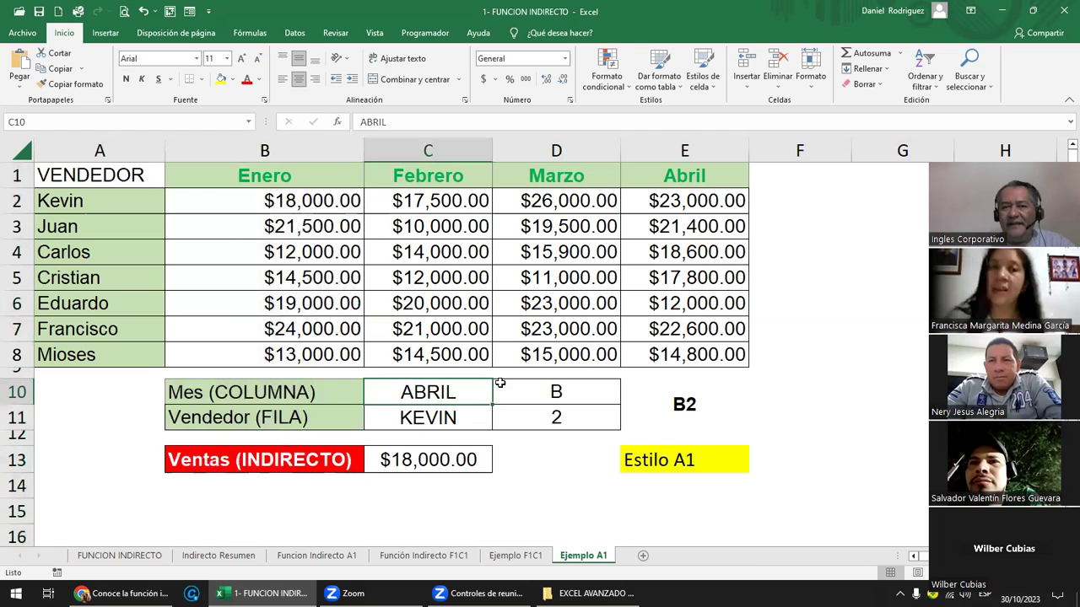
click(552, 391)
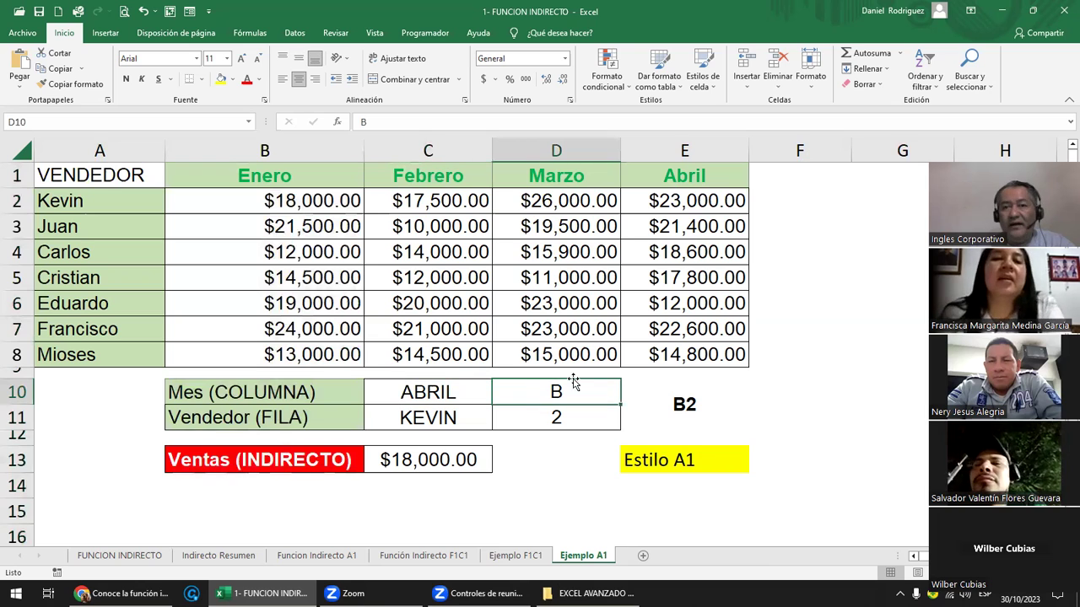
text(E)
key(Return)
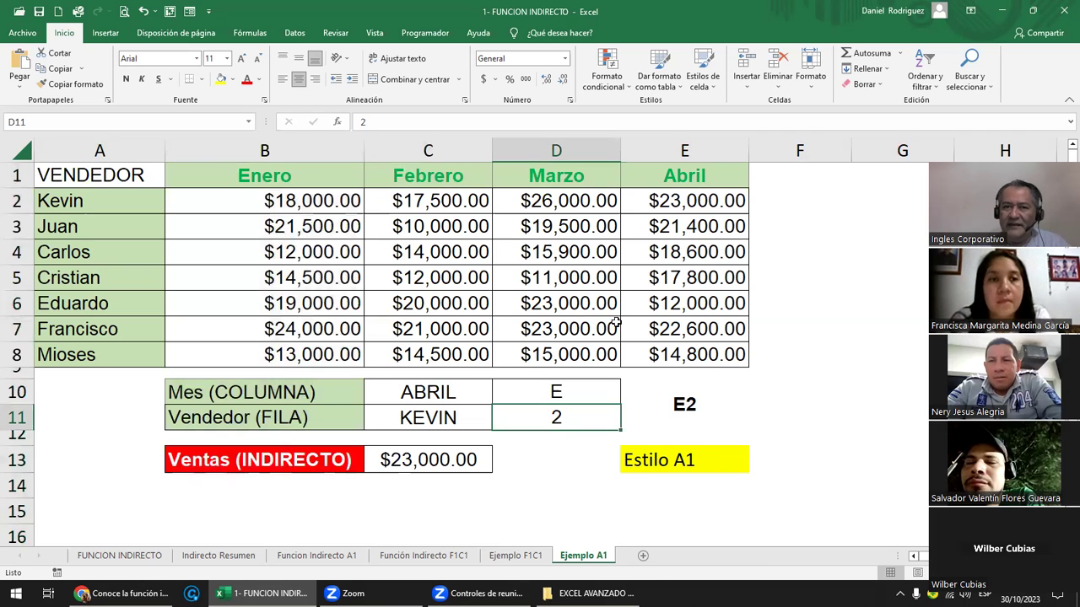
click(264, 150)
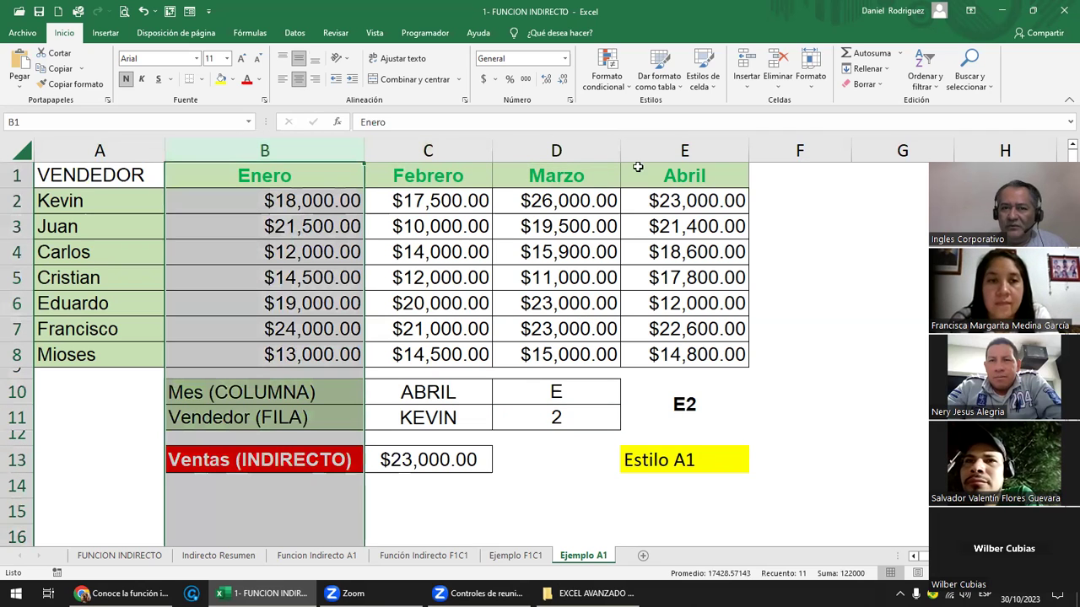
ctrl+click(683, 148)
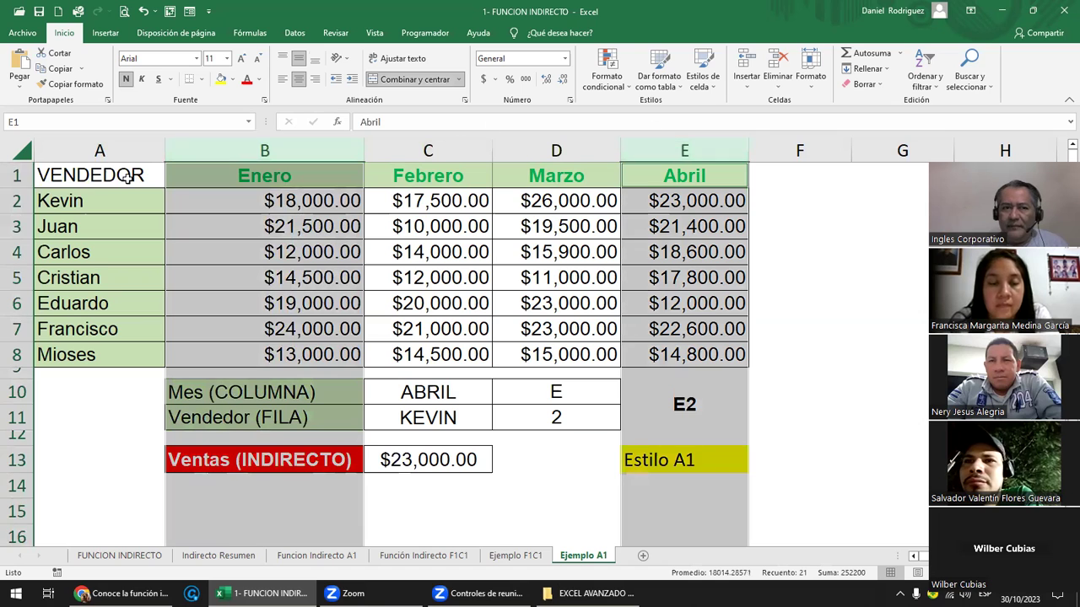
drag(111, 199, 666, 200)
click(557, 386)
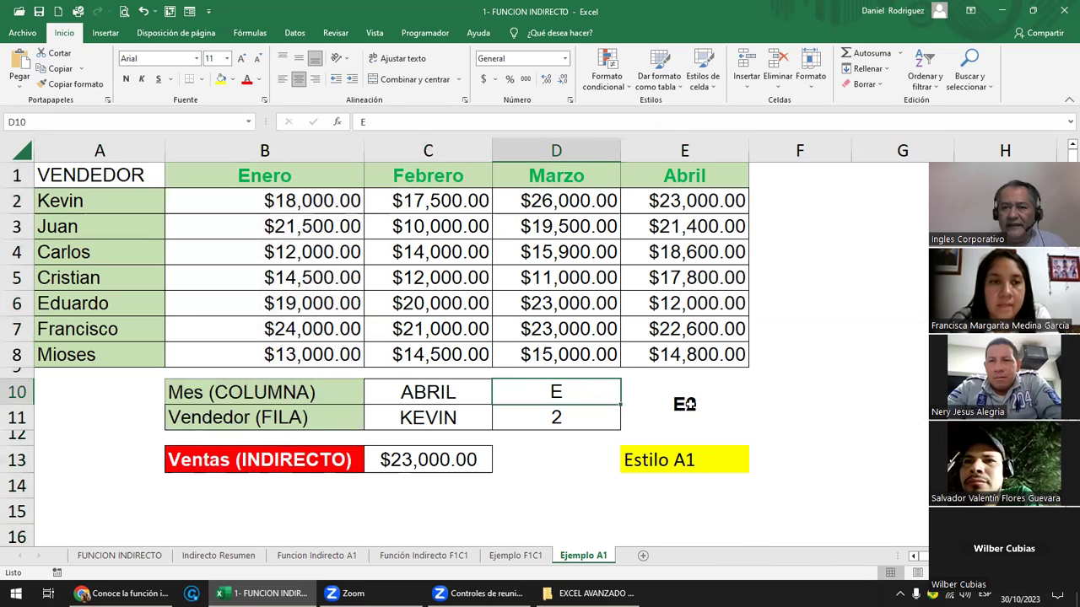
click(444, 457)
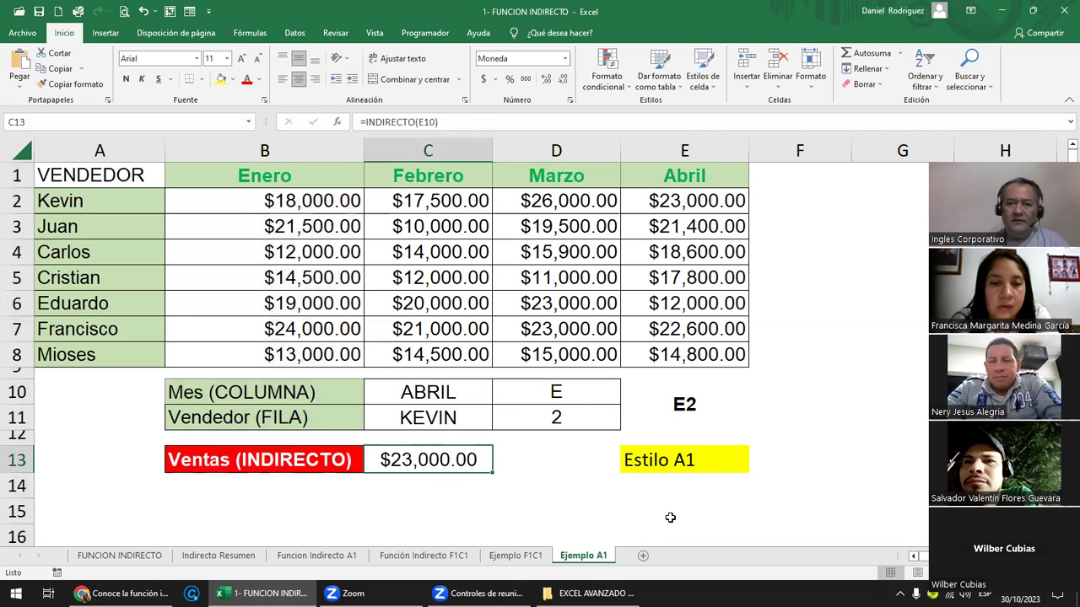
key(F2)
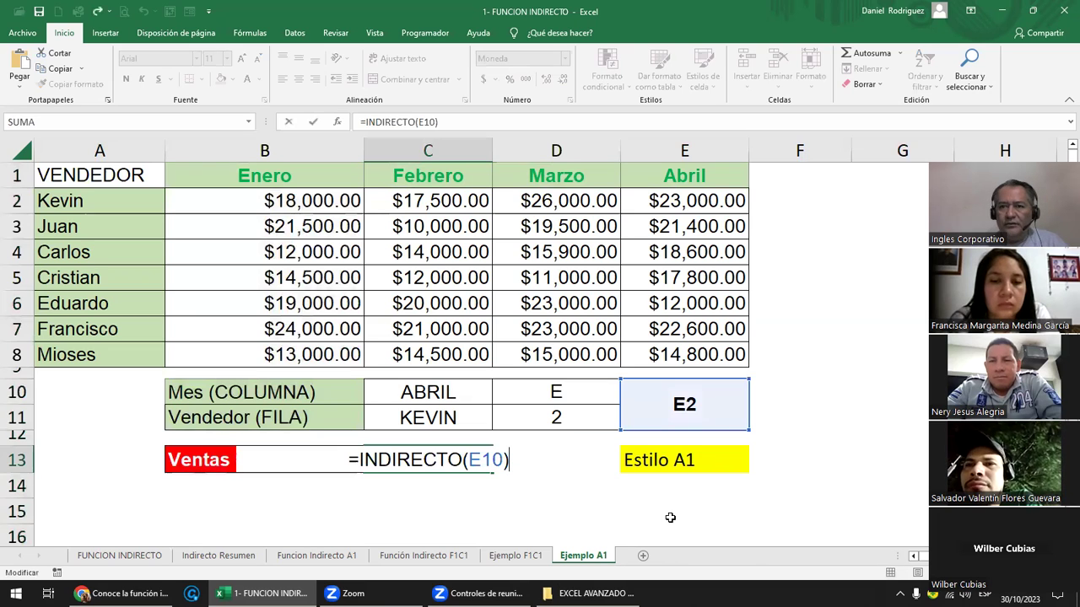
key(Escape)
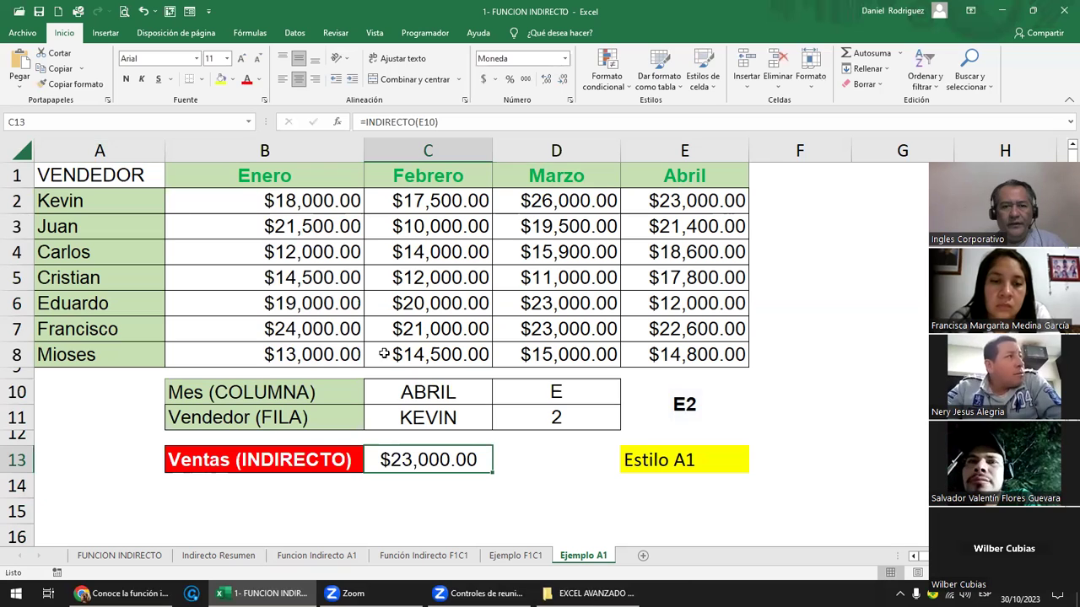
Step: Clear C10:C11 beside Mes (COLUMNA) and Vendedor (FILA), keeping codes E and 2
drag(428, 392, 427, 418)
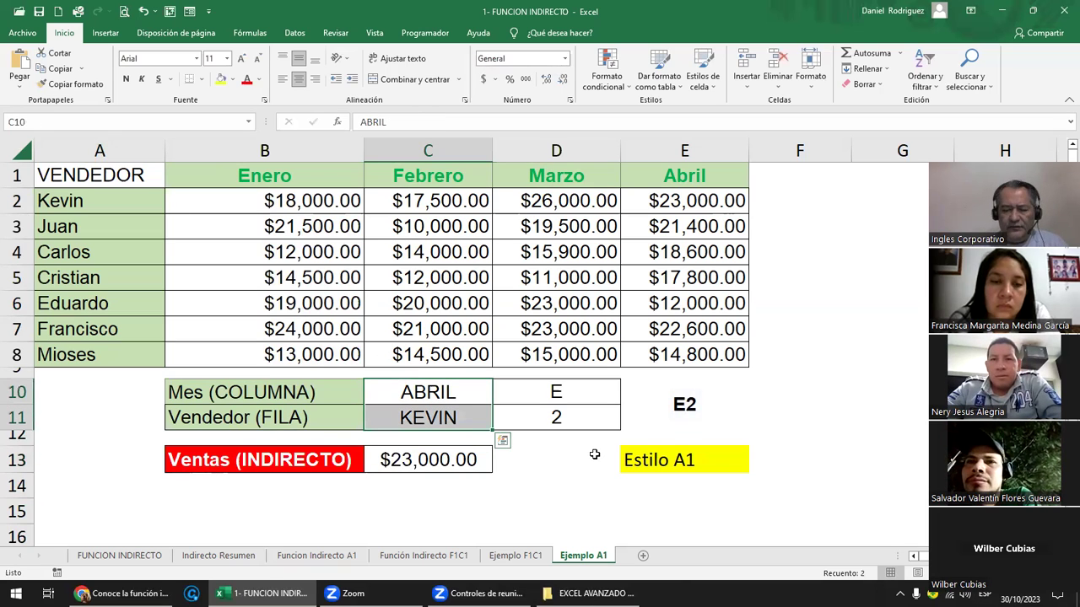
key(Delete)
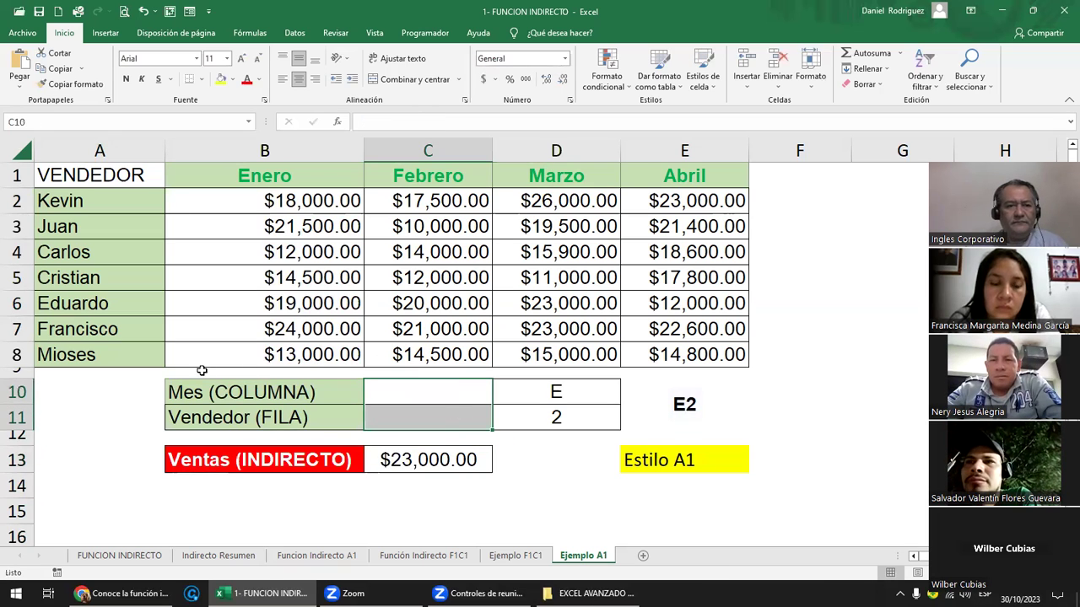
click(104, 355)
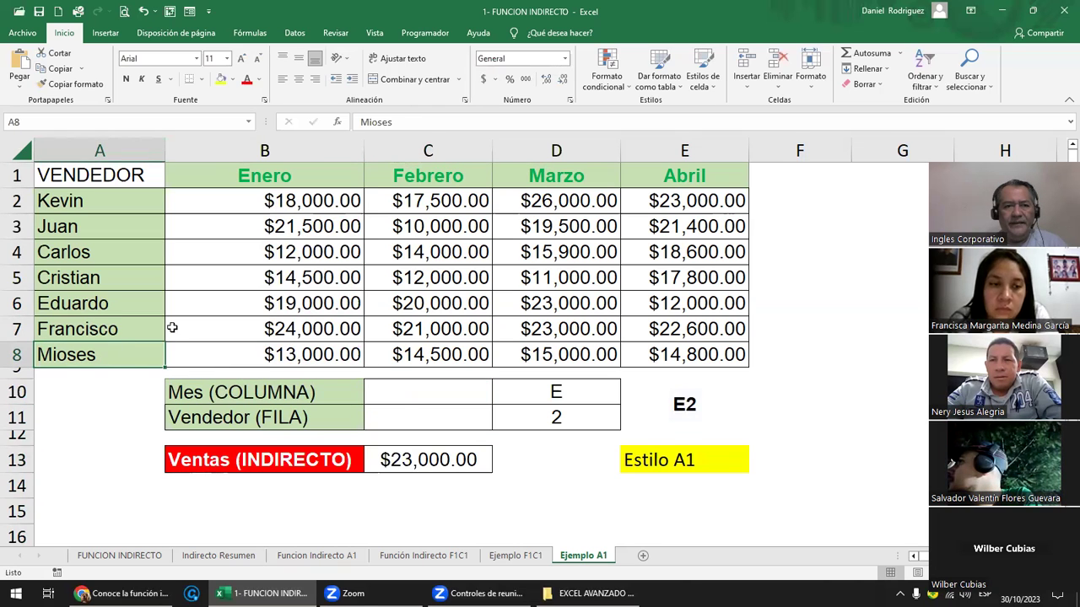
click(279, 329)
click(397, 323)
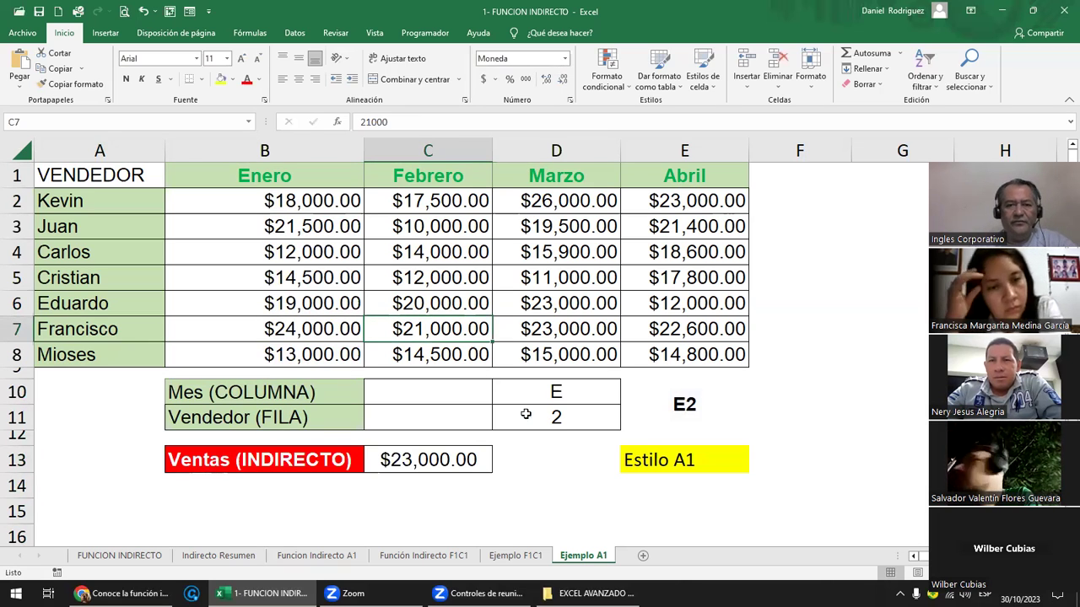
click(250, 394)
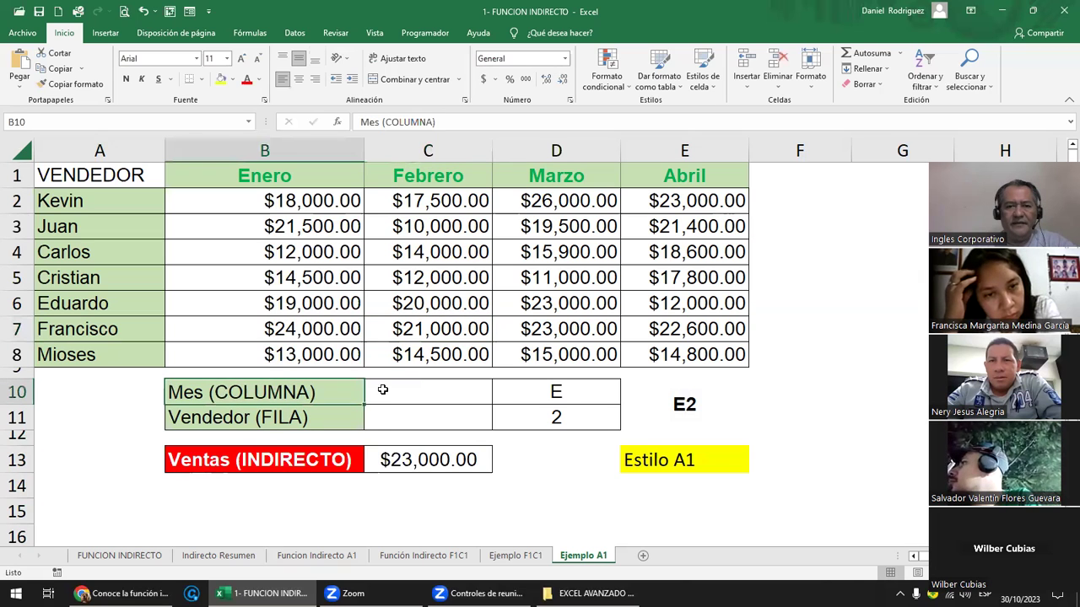
click(560, 393)
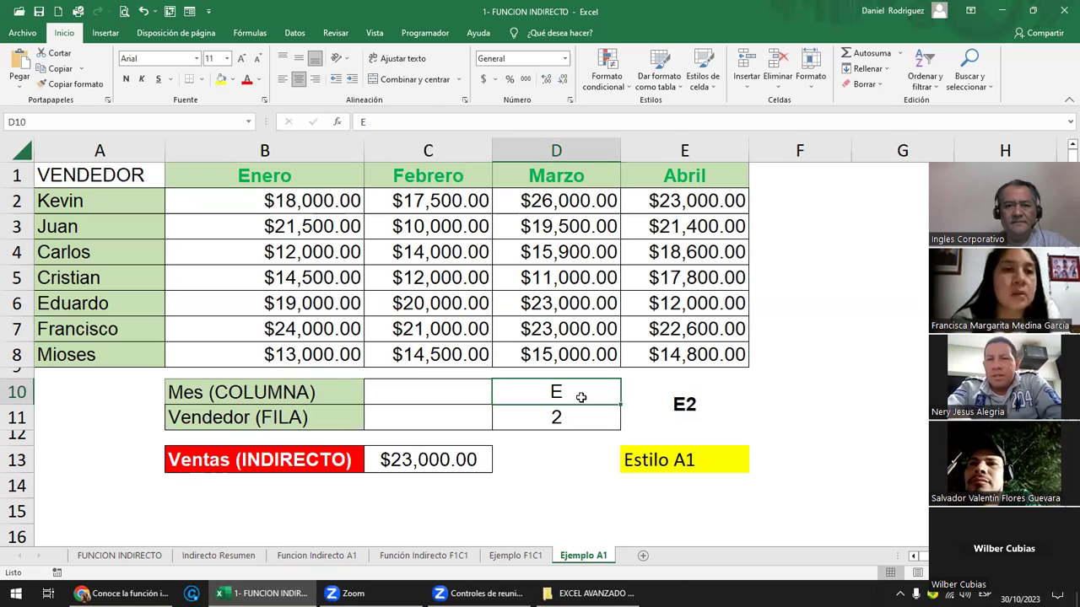
Step: Set column code D10 to C and row D11 to 7, giving address C7
text(C)
key(Return)
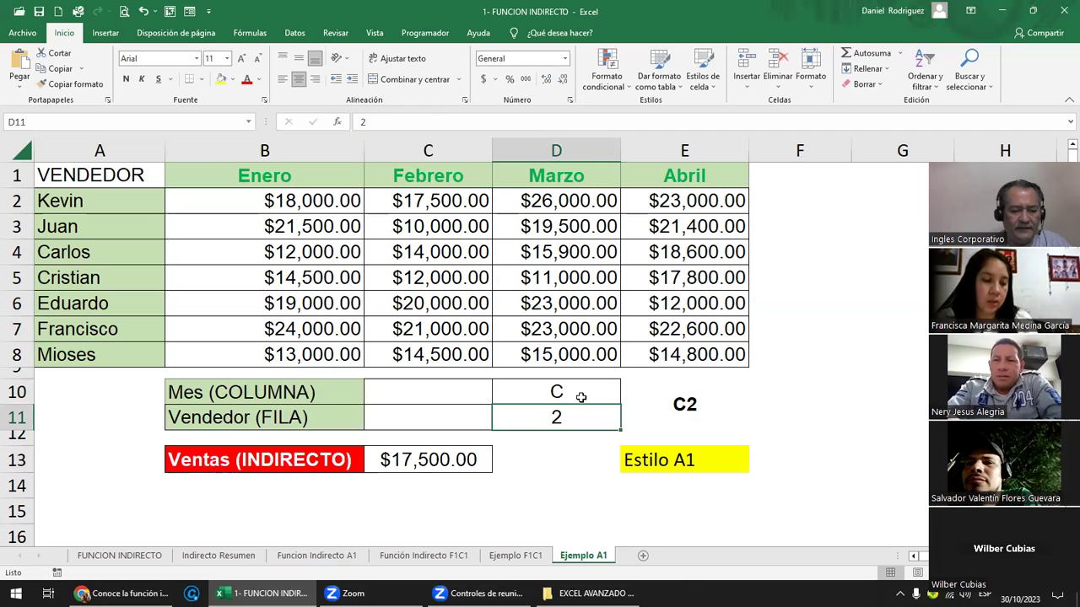
text(7)
key(Return)
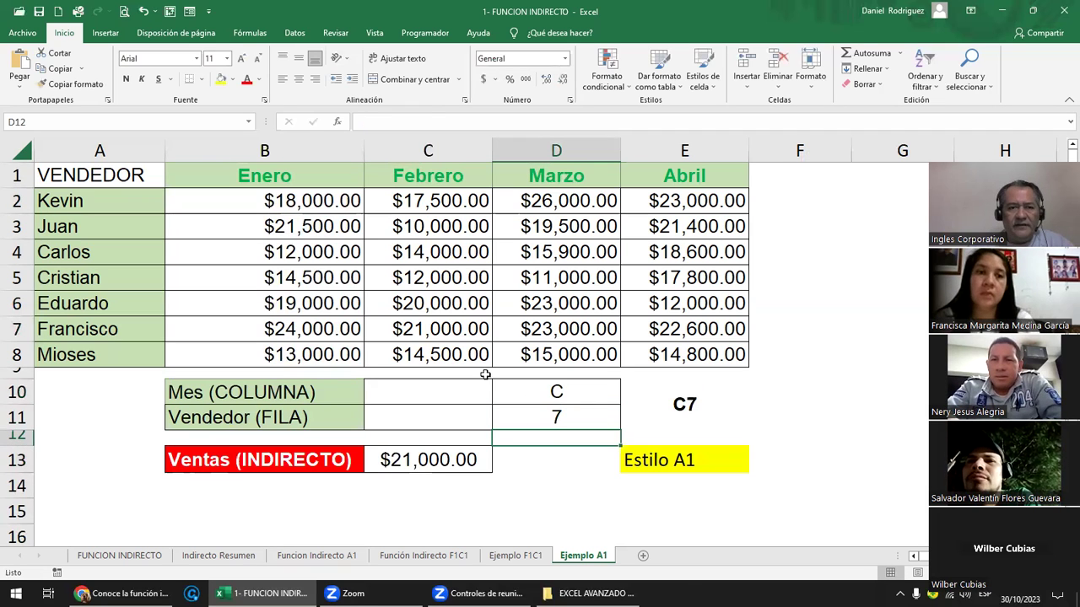
click(433, 331)
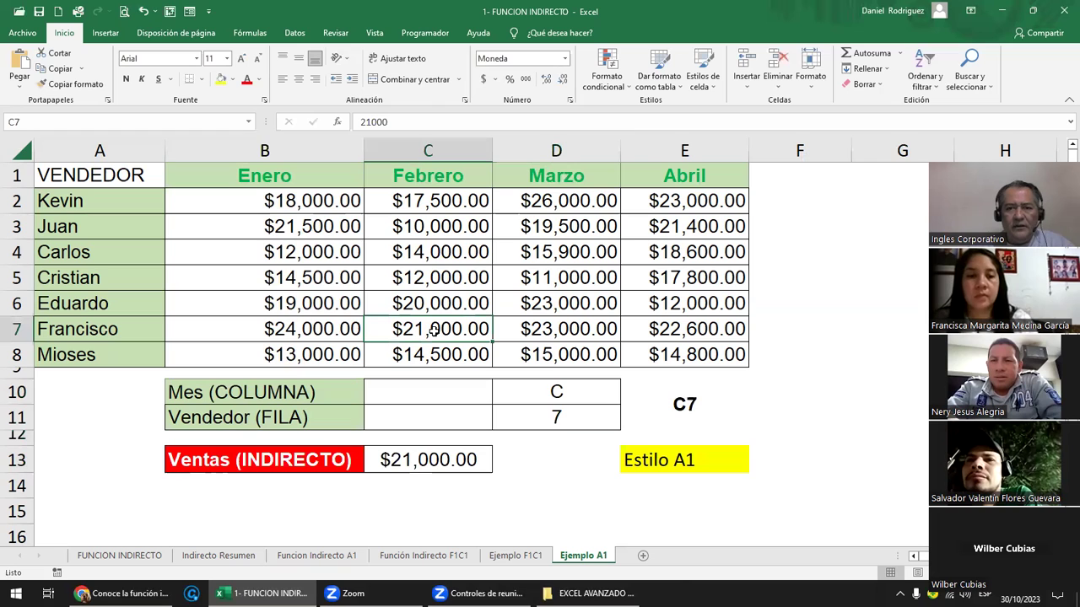
click(683, 402)
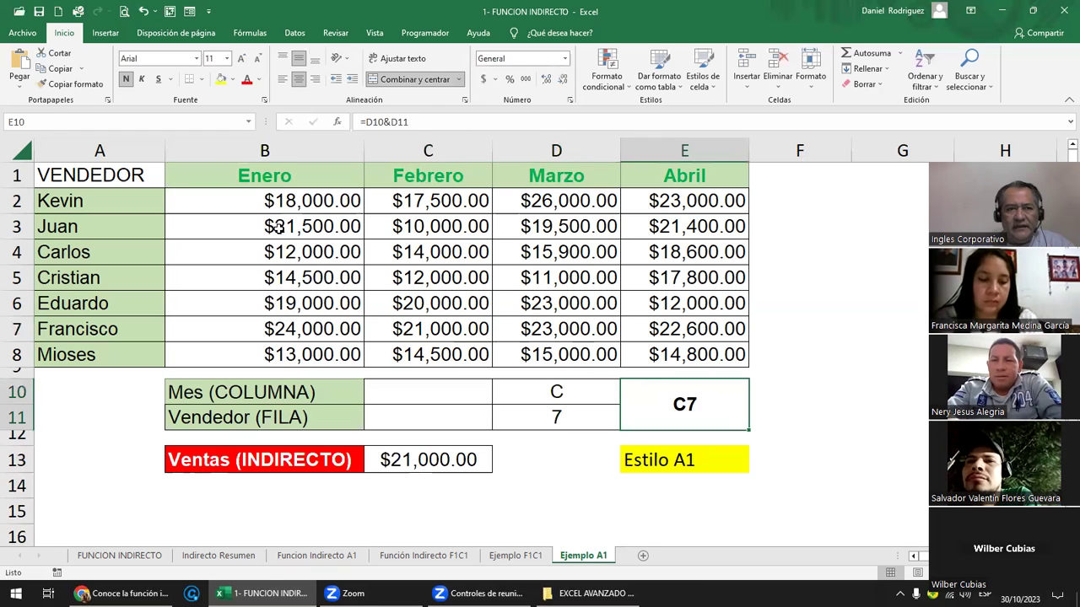
click(419, 329)
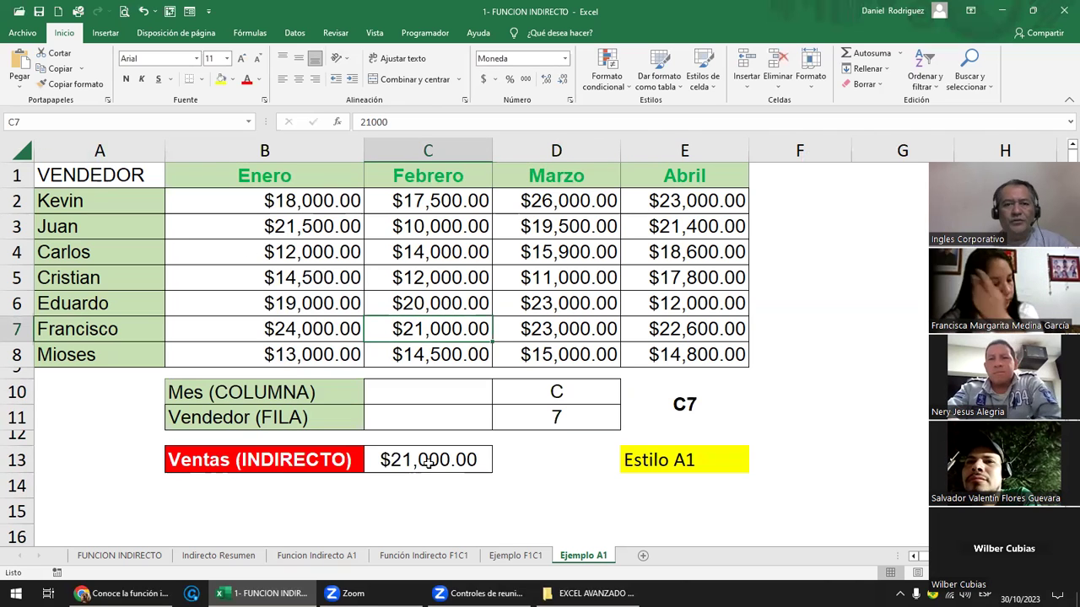
Step: Confirm C13's =INDIRECTO(E10) returns $21,000.00
double_click(482, 459)
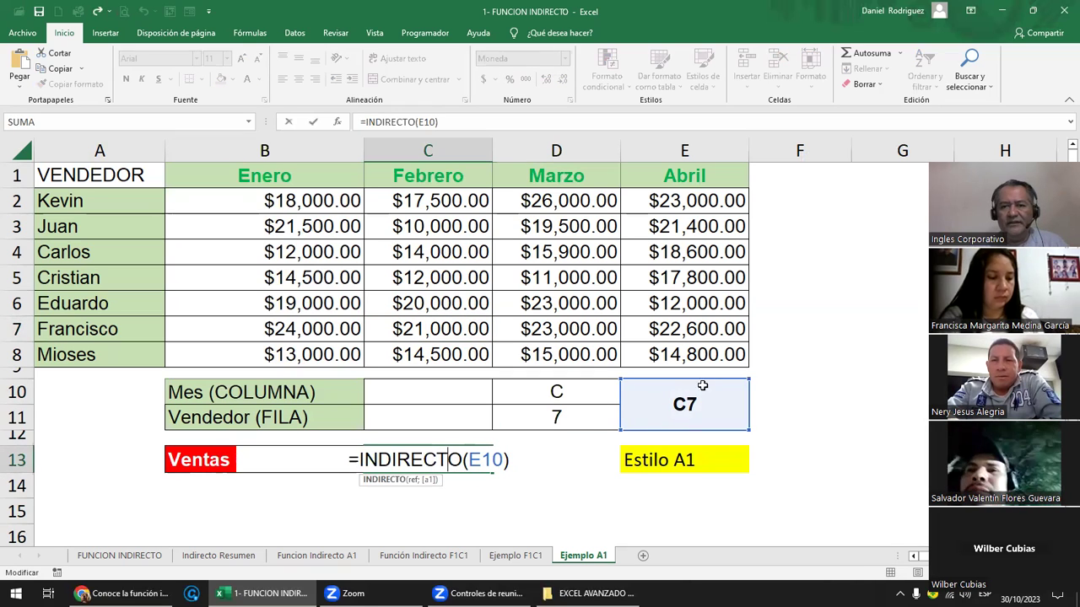
key(ctrl+Return)
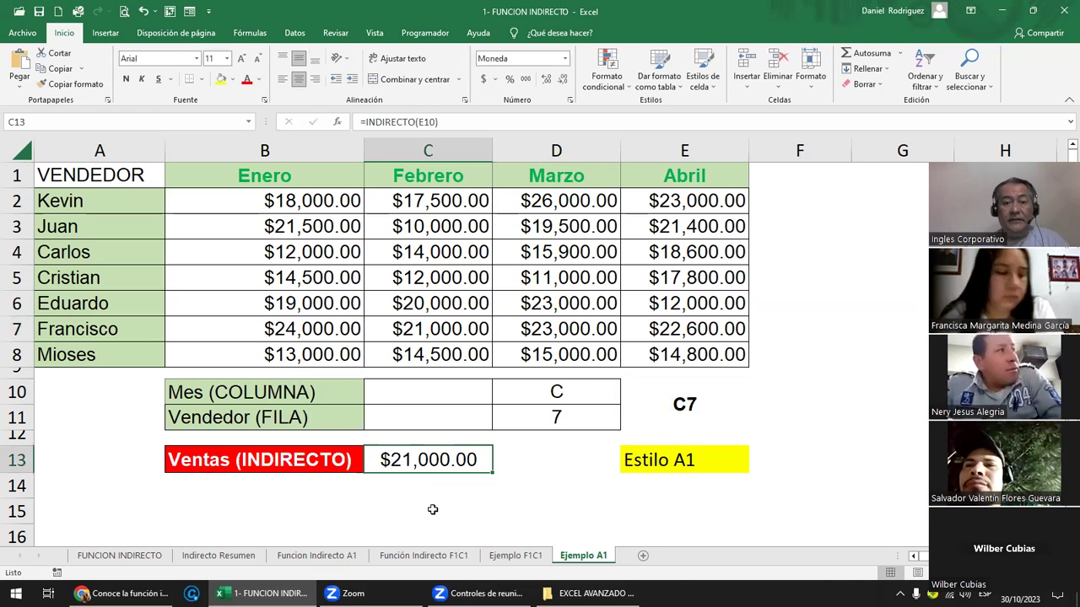
key(Return)
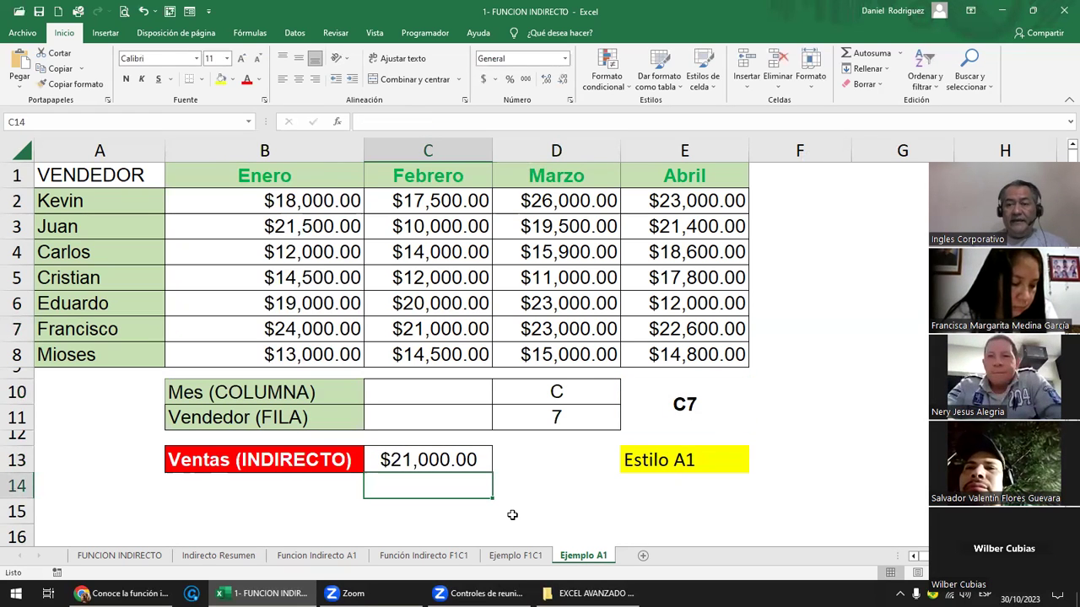
Step: Enter =INDIRECTO(D10&D11) in C14
text(=INDIR)
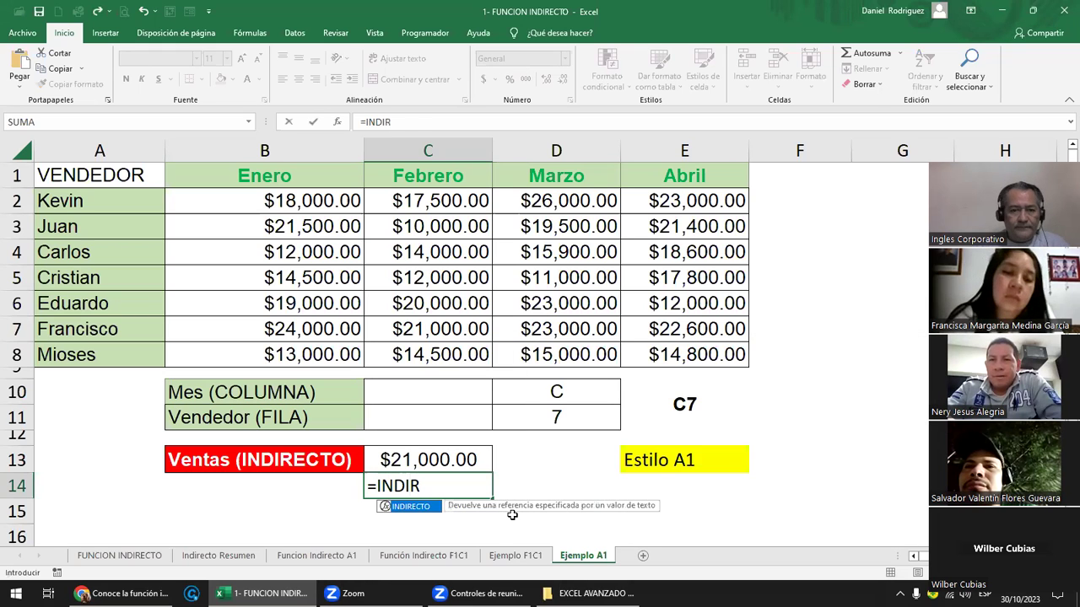
key(Tab)
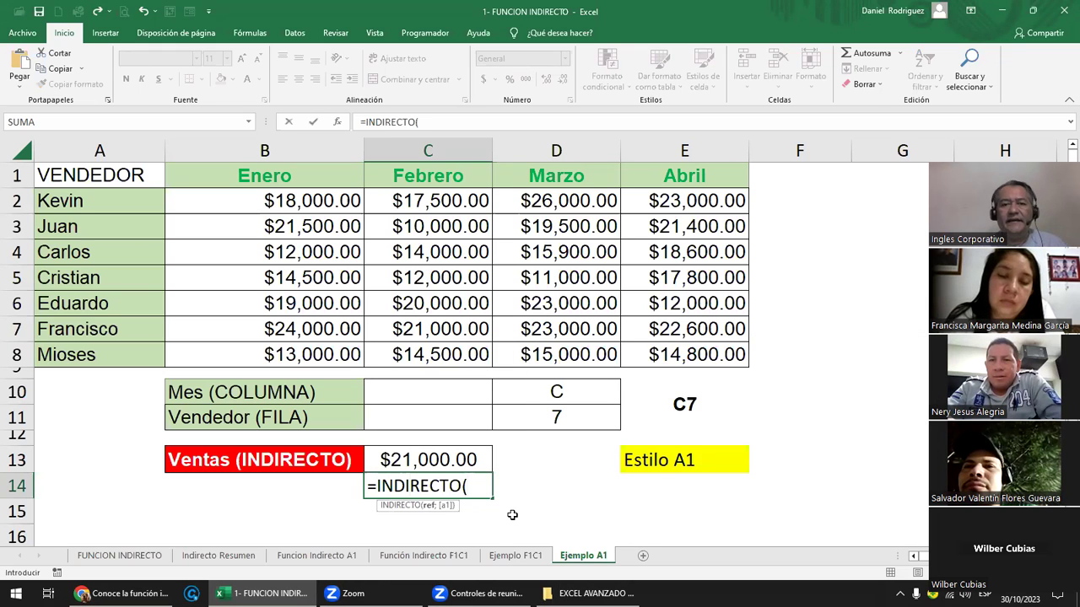
click(545, 394)
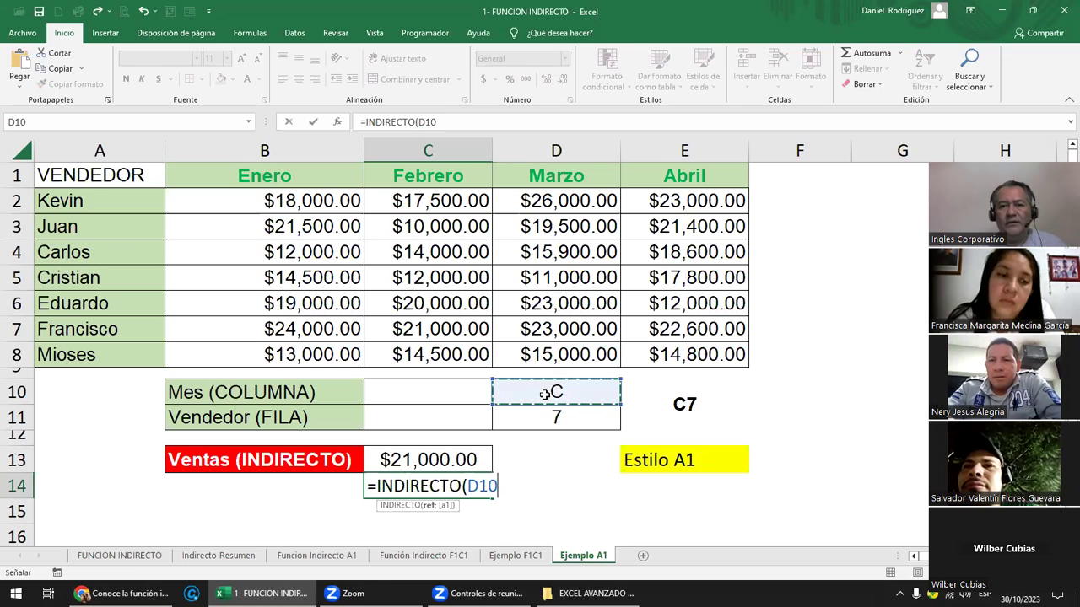
text(&)
click(573, 411)
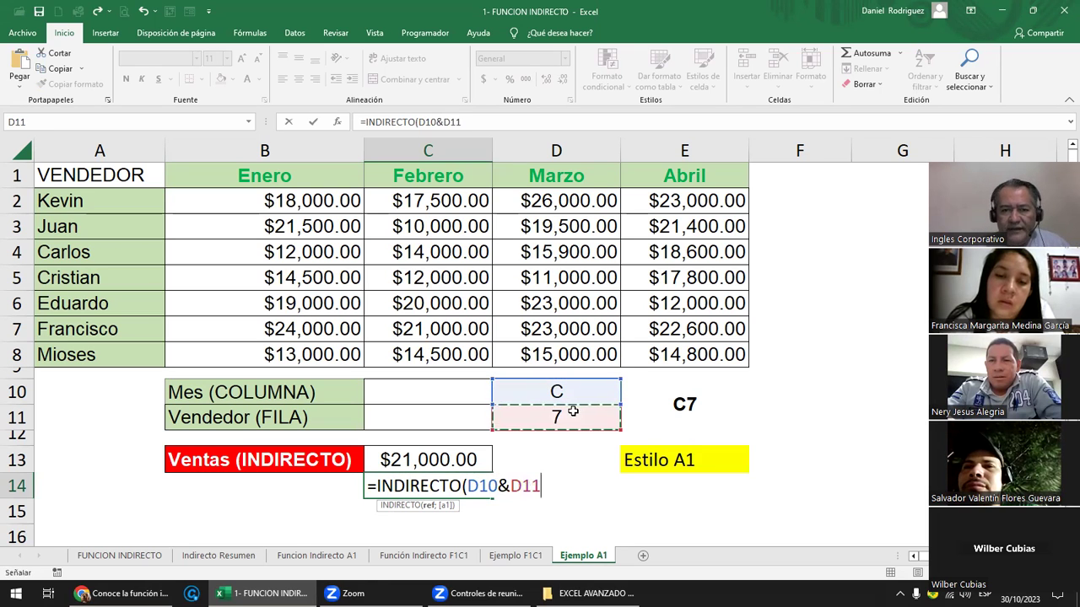
text())
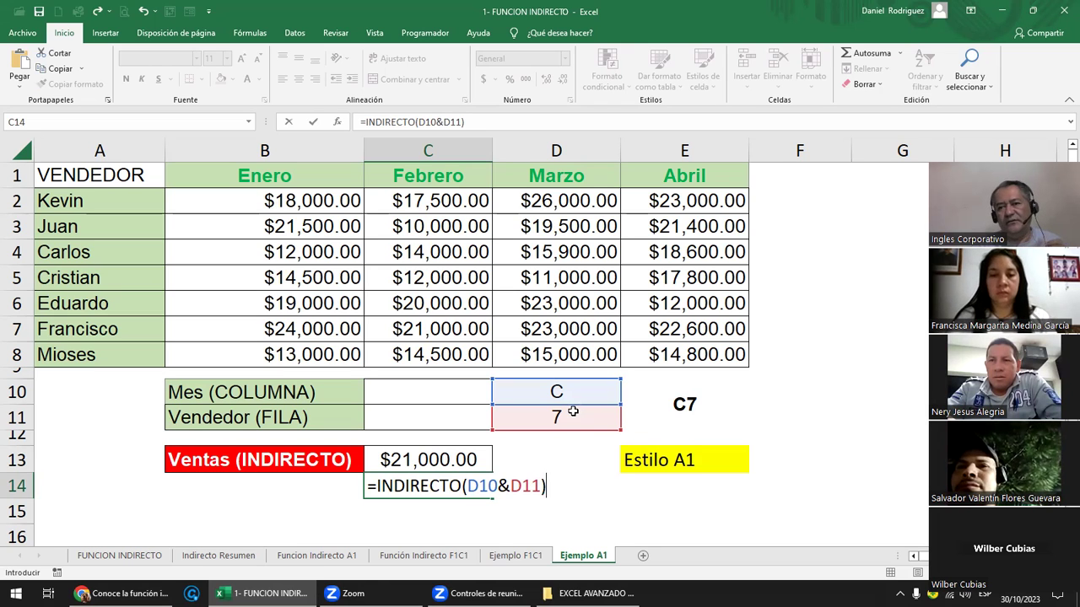
key(Return)
key(Up)
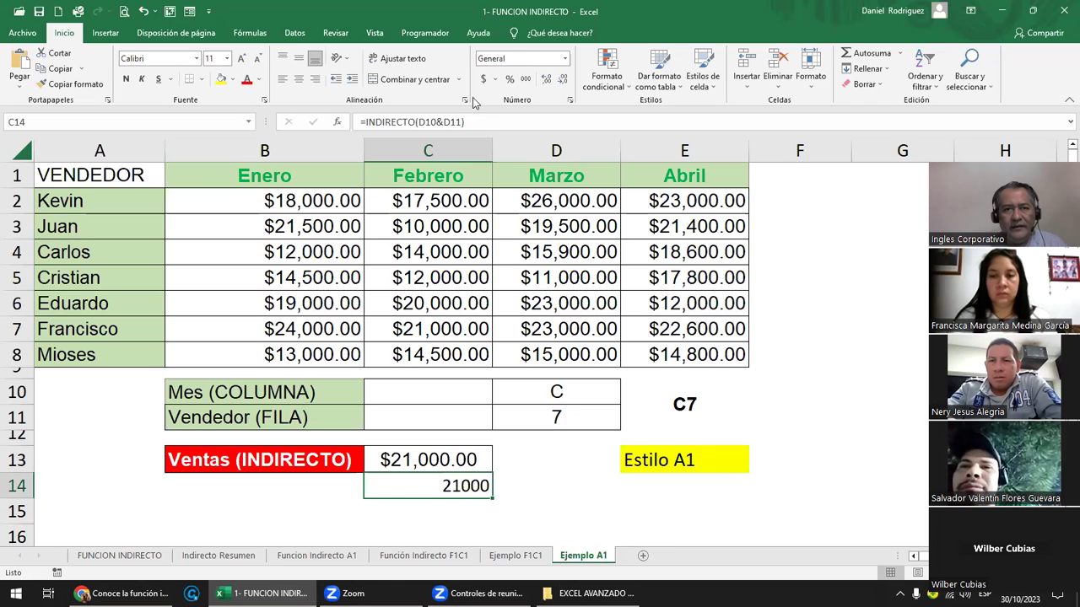
Step: Apply Accounting format to C14 and reopen its formula for review
click(484, 79)
click(506, 462)
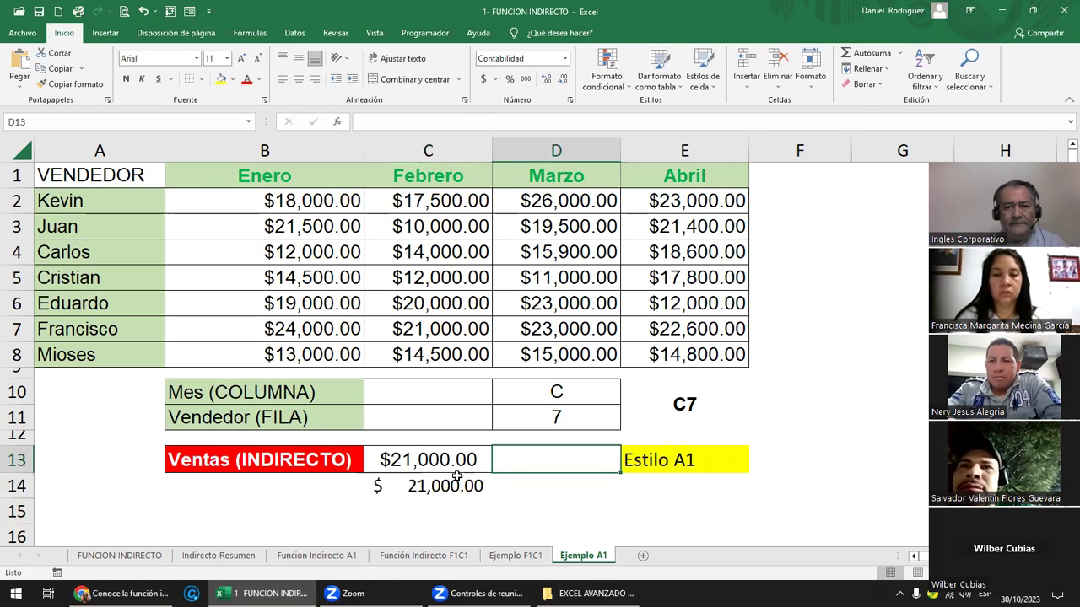
click(422, 484)
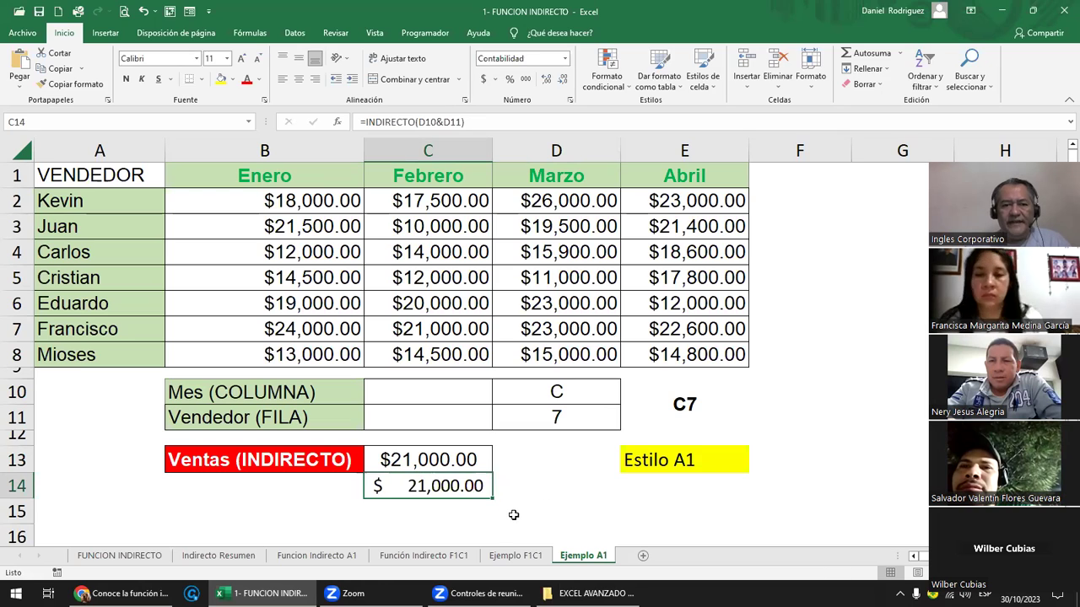
key(F2)
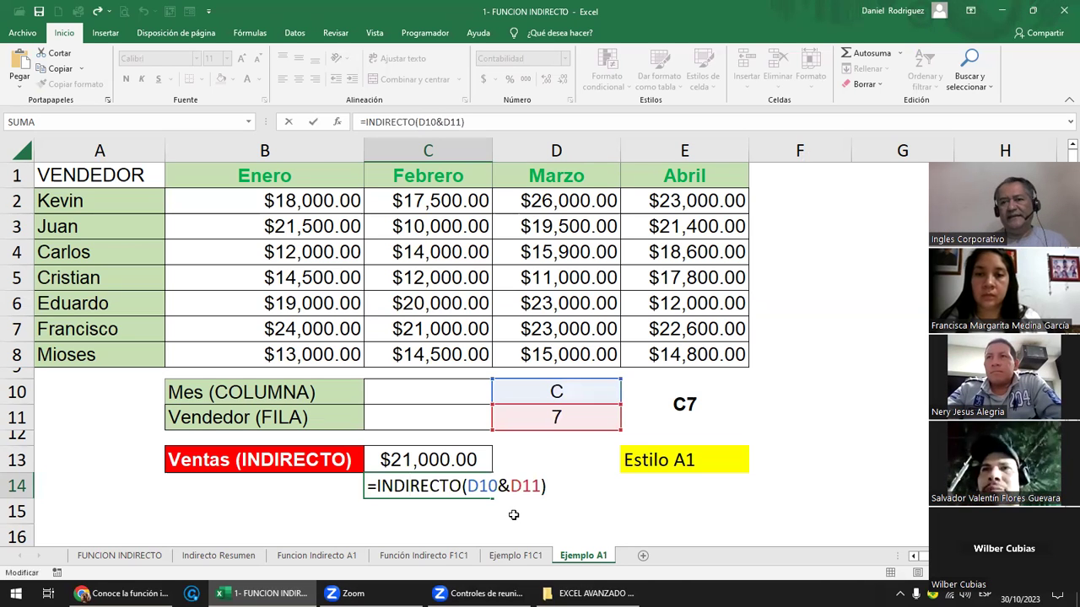
key(Return)
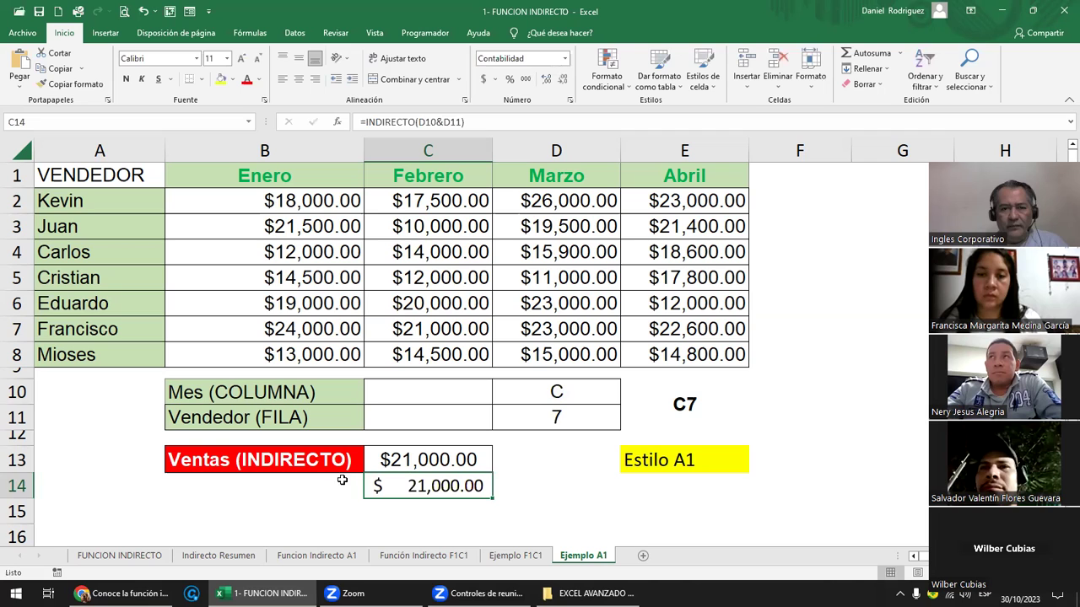
click(377, 400)
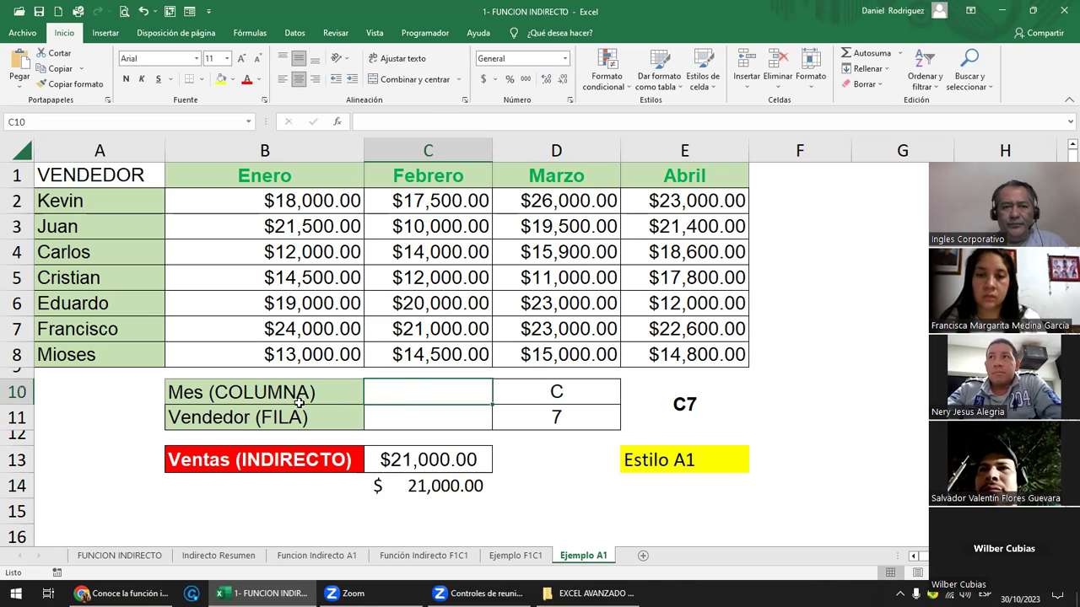
drag(258, 393, 259, 429)
click(410, 391)
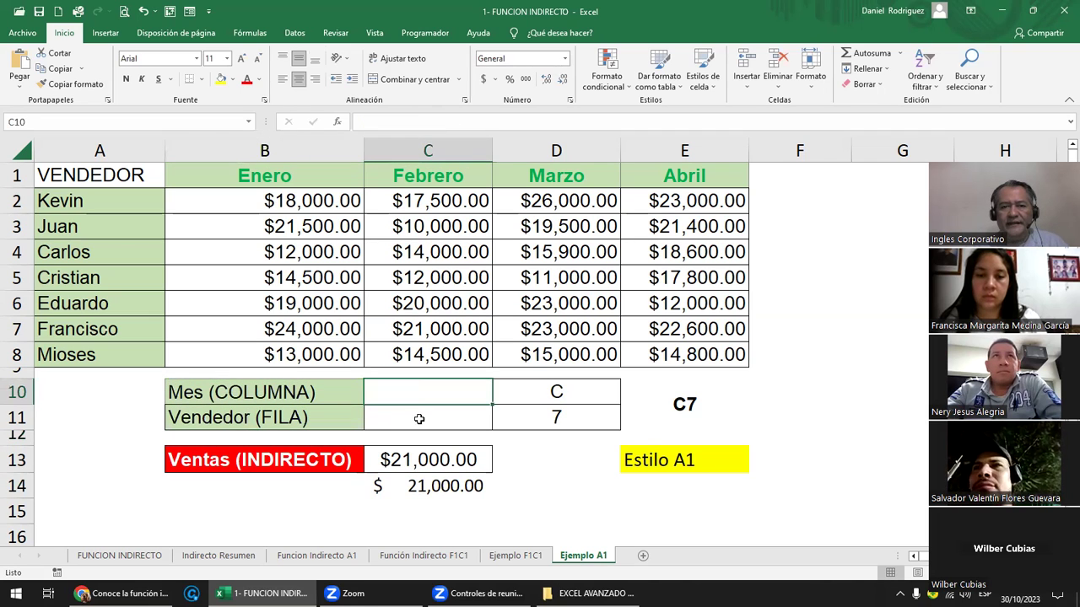
click(414, 418)
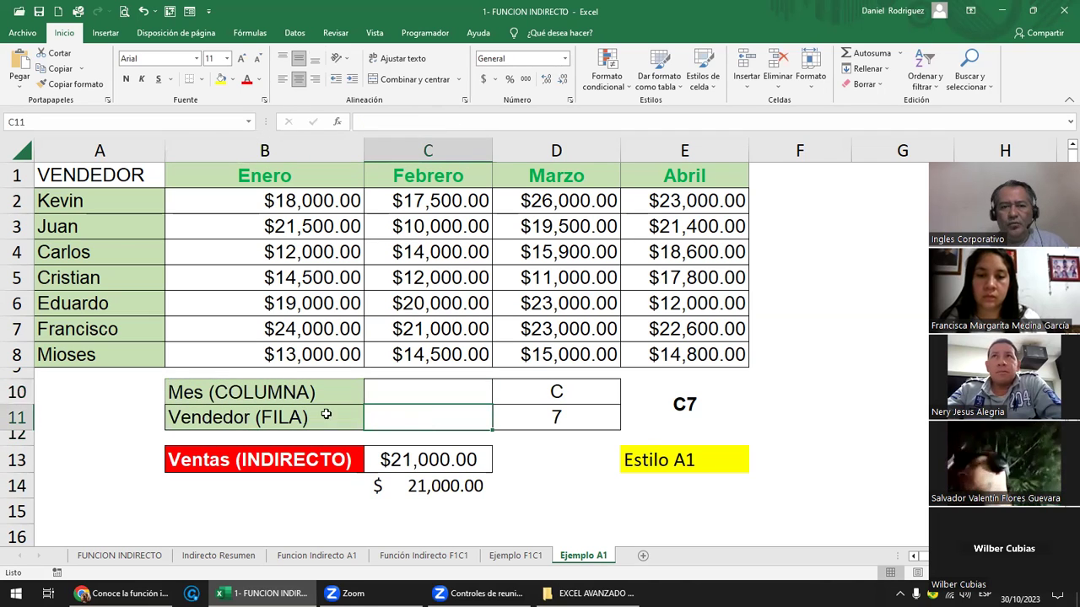
click(237, 421)
click(21, 331)
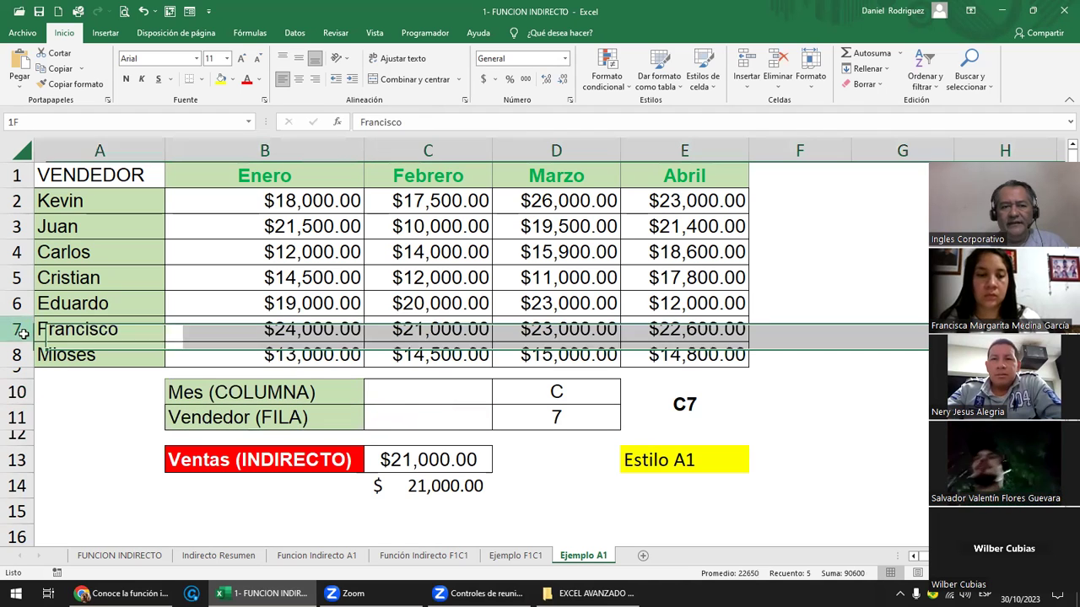
drag(19, 329, 15, 277)
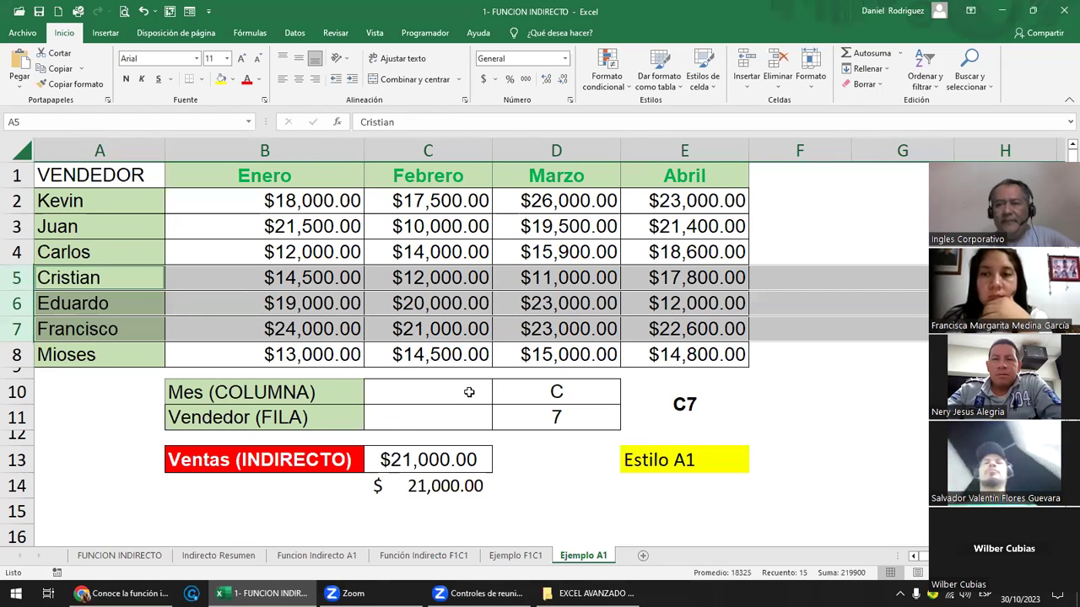
click(581, 391)
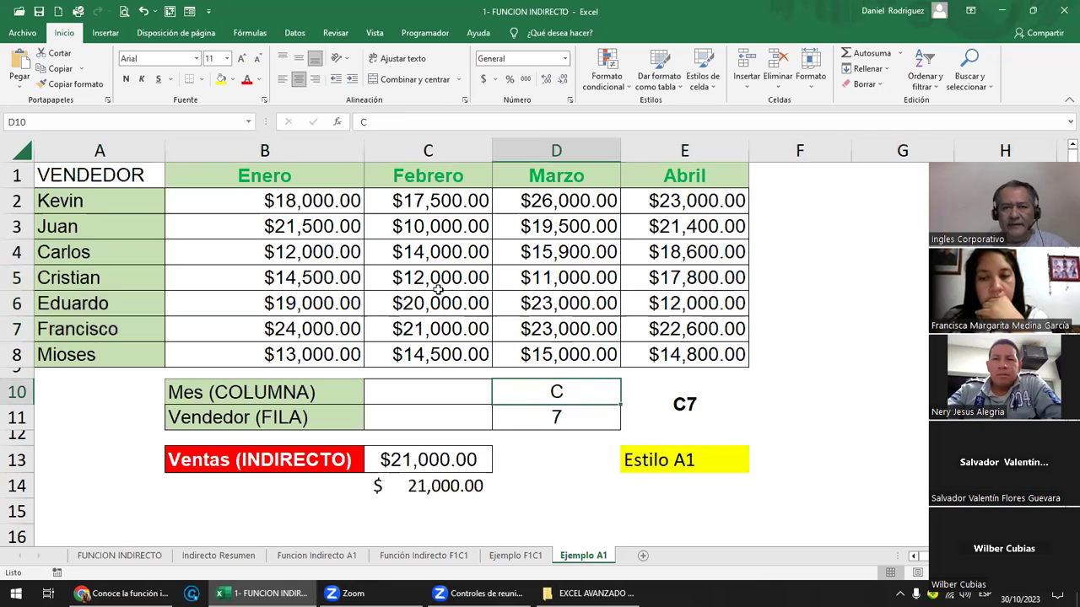
drag(242, 199, 726, 354)
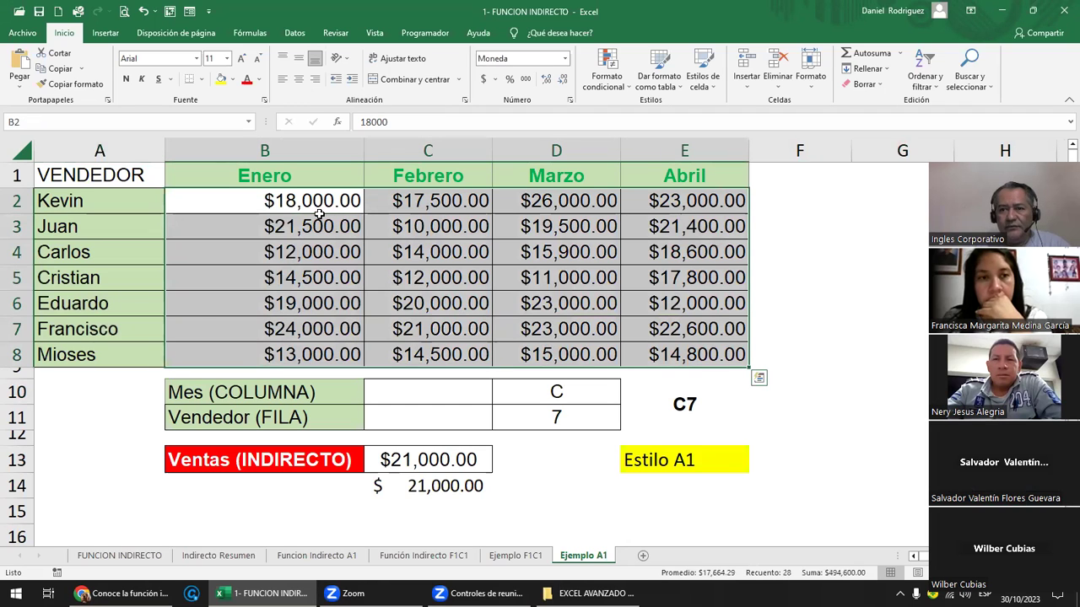
click(399, 234)
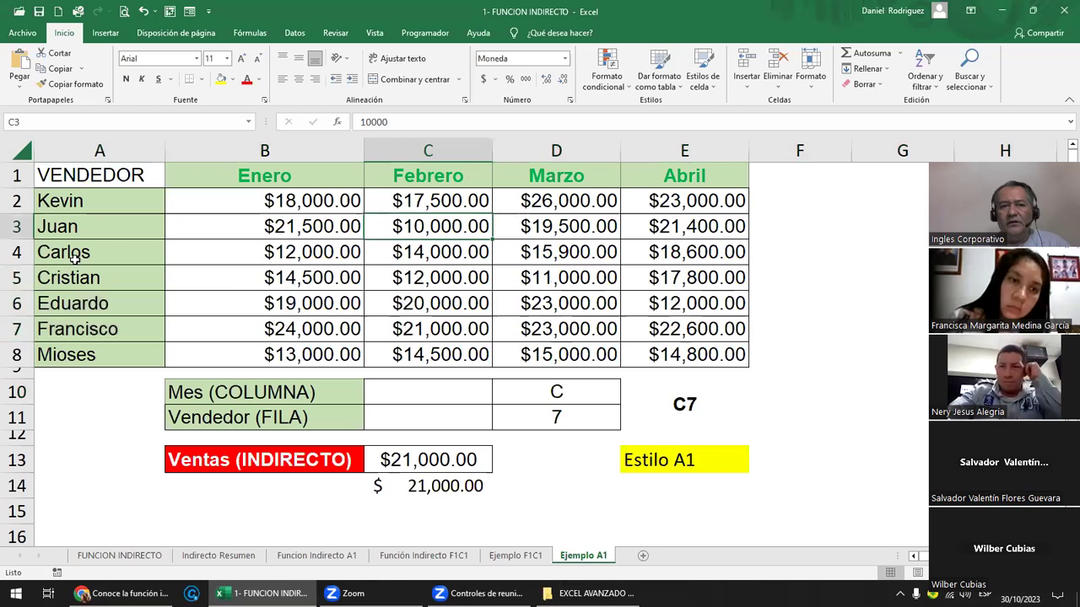
click(566, 279)
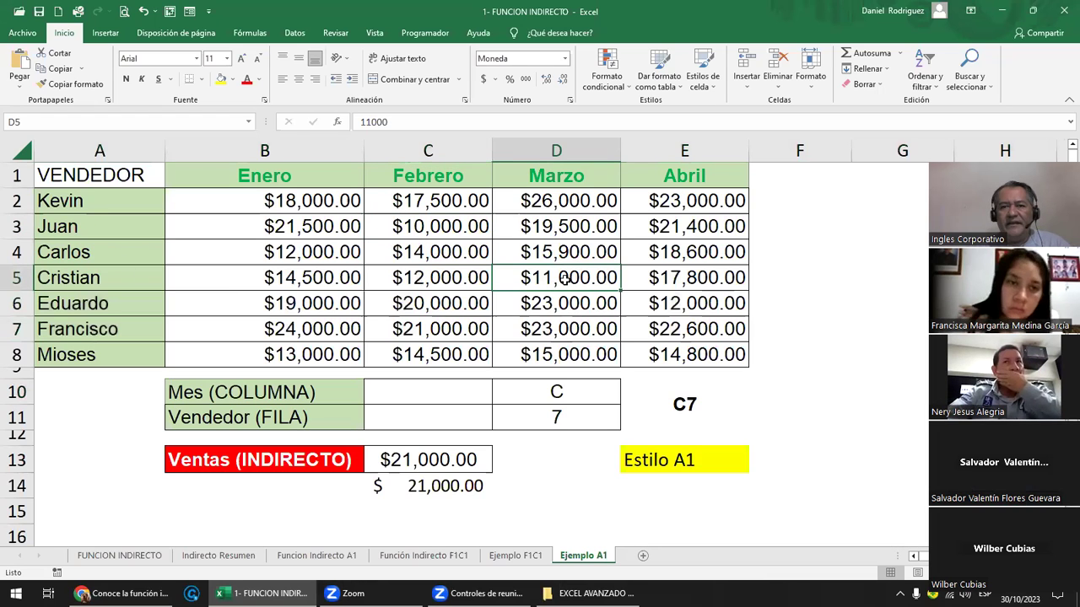
Step: Fill D5 yellow and set the inputs to column D and row 5, returning $11,000.00
click(221, 78)
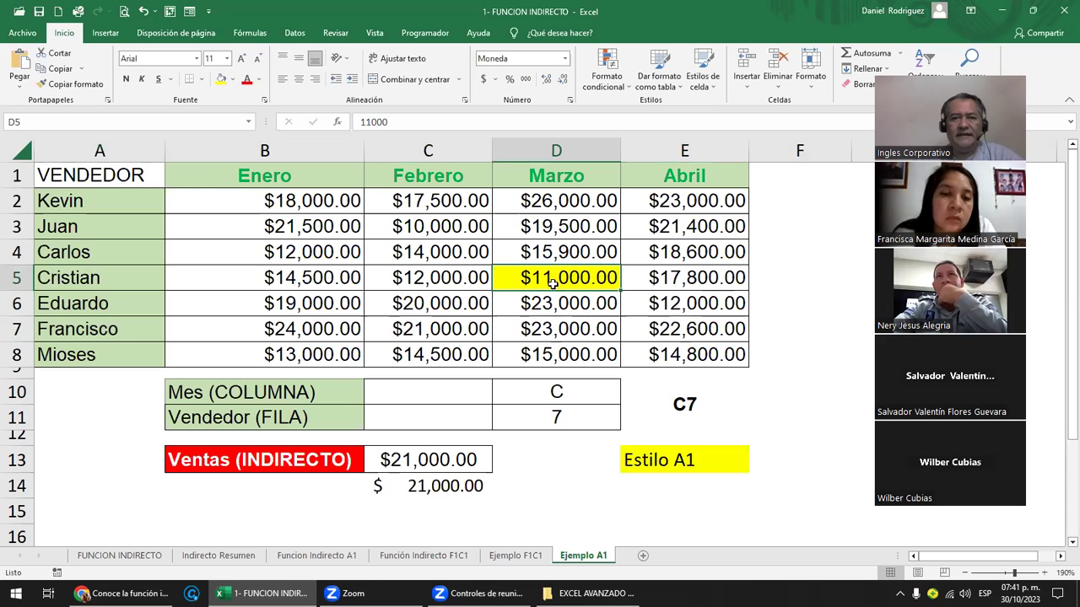
click(556, 393)
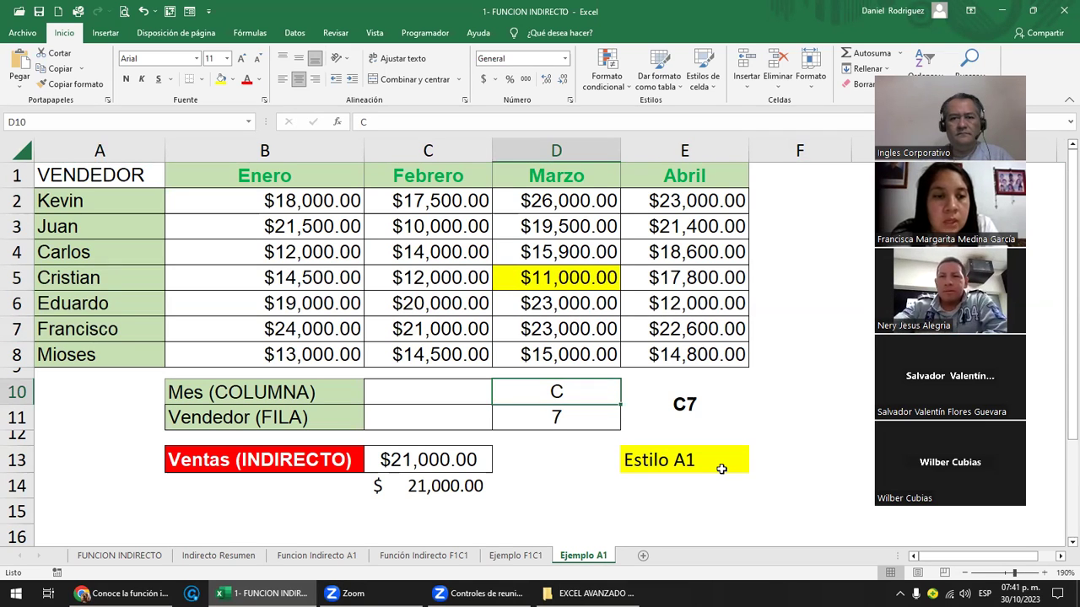
text(D)
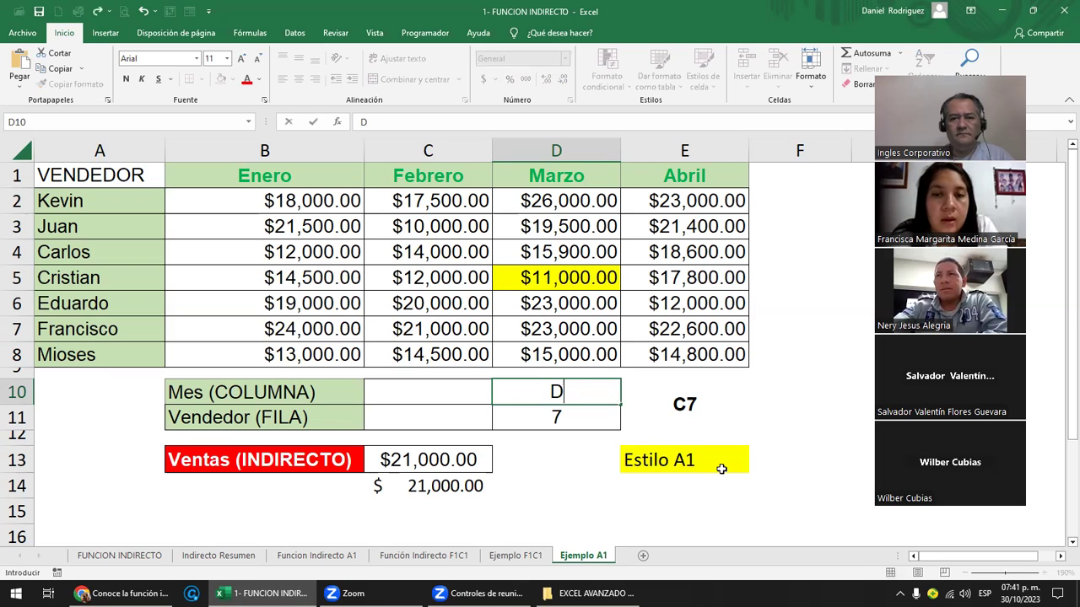
key(Return)
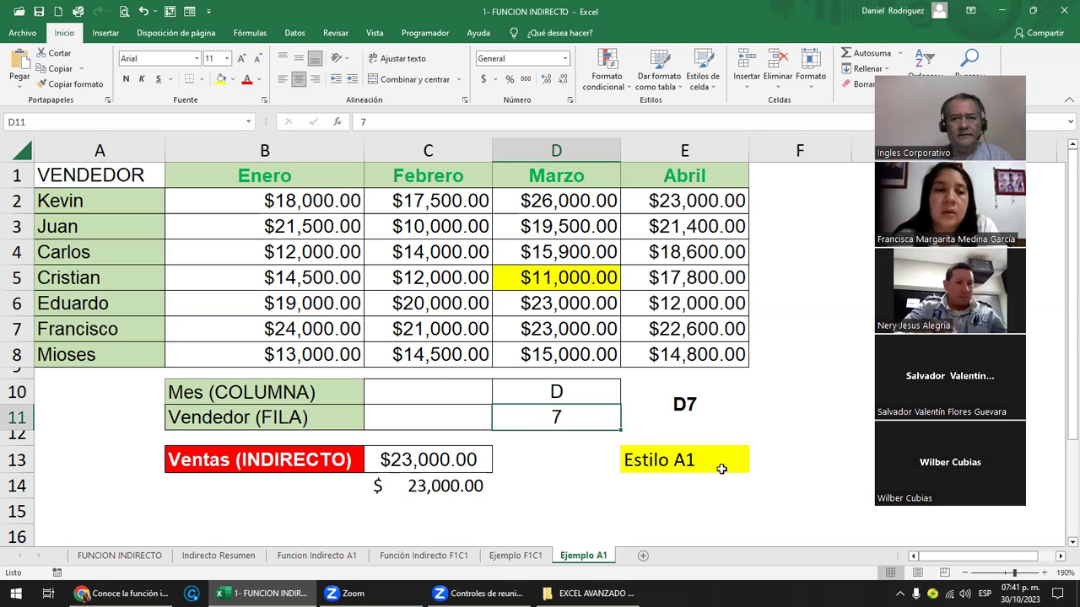
text(5)
key(Return)
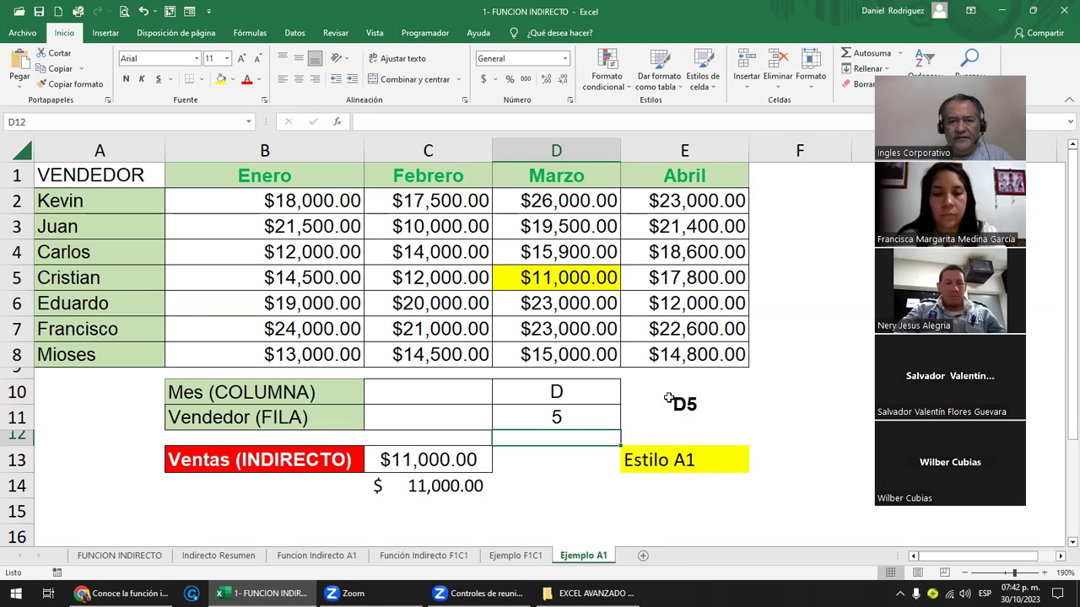
click(548, 278)
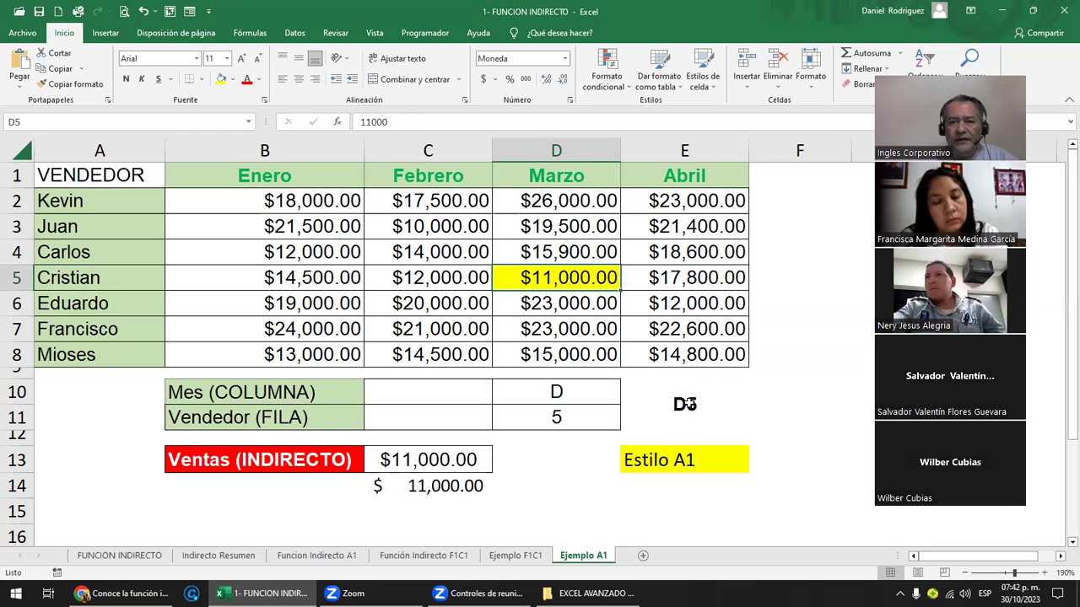
click(685, 405)
double_click(685, 404)
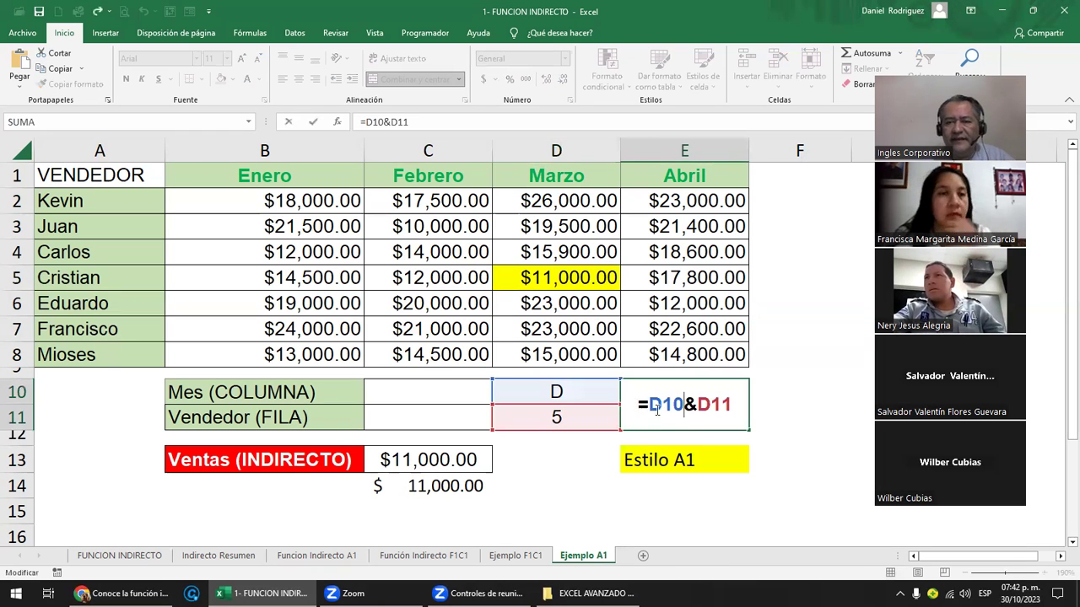
key(Escape)
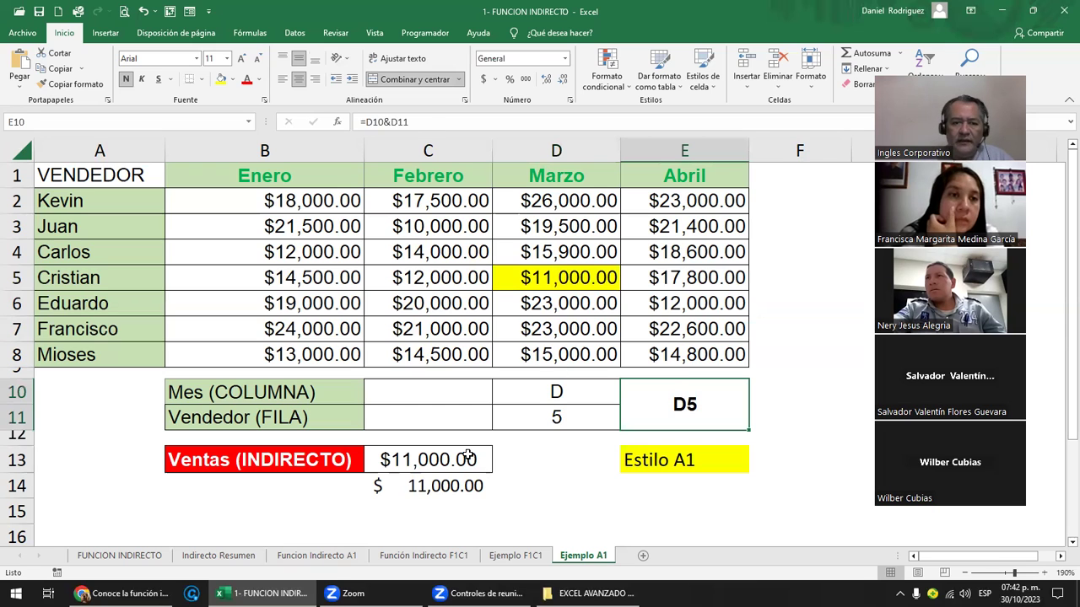
double_click(468, 456)
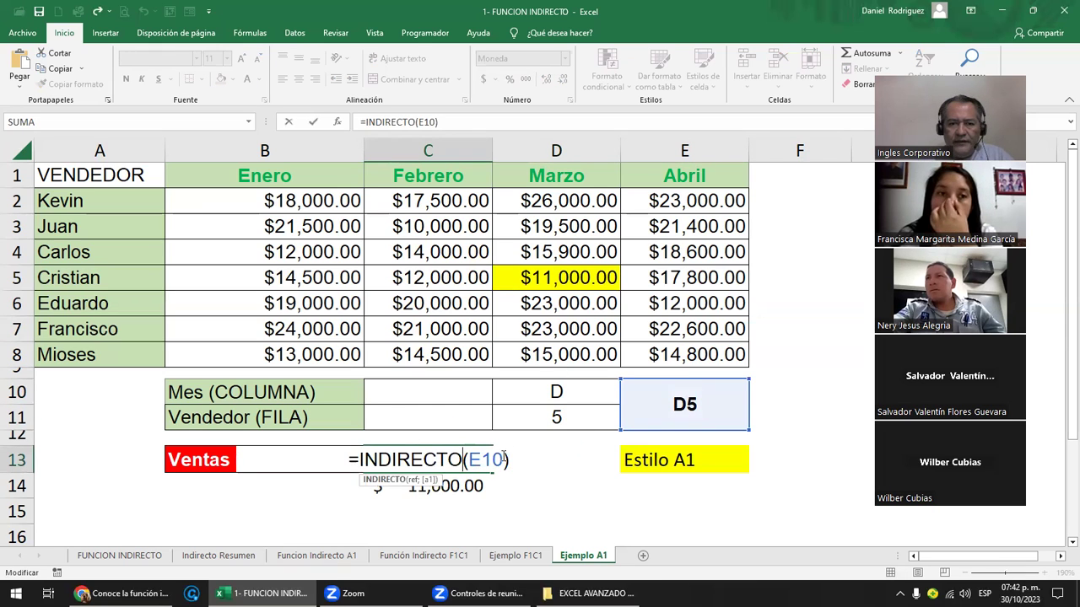
key(Escape)
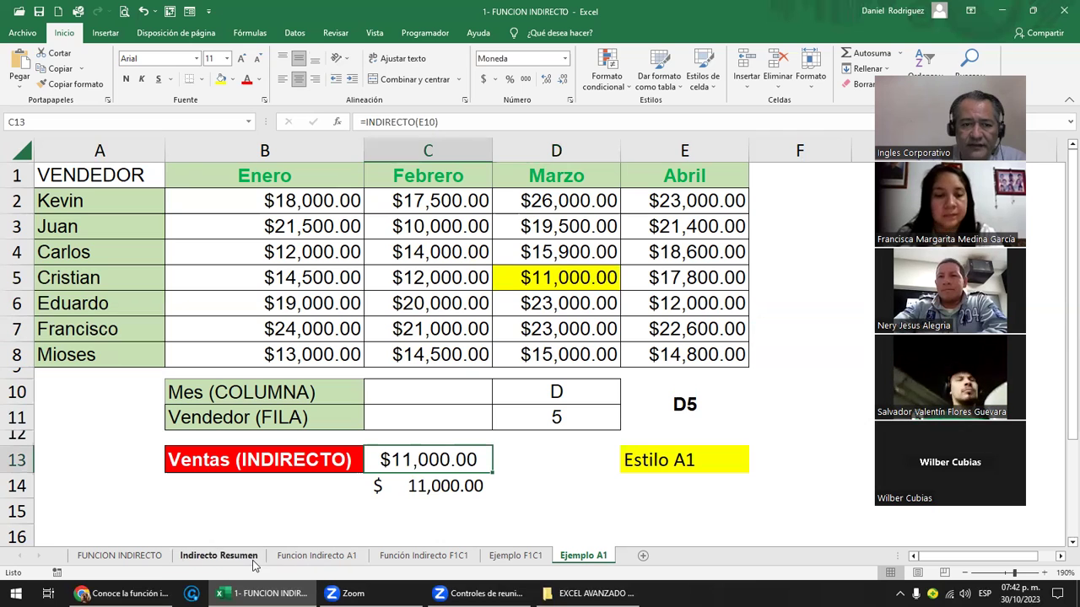
Step: On Indirecto Resumen, review the Estilo A1 description and the formulas returning Abril from B7
click(218, 555)
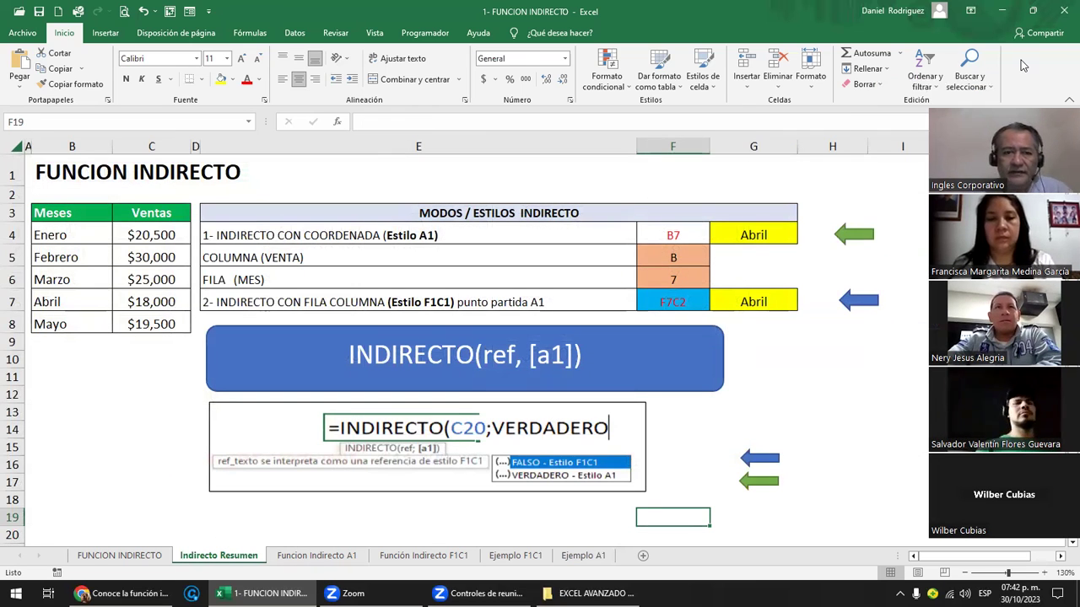
click(247, 236)
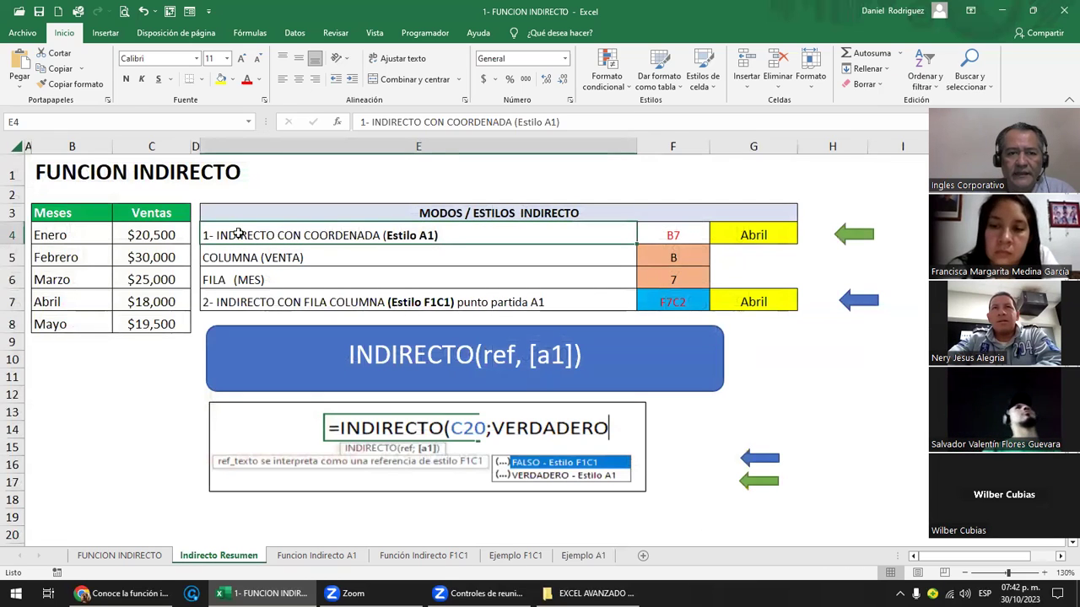
double_click(237, 236)
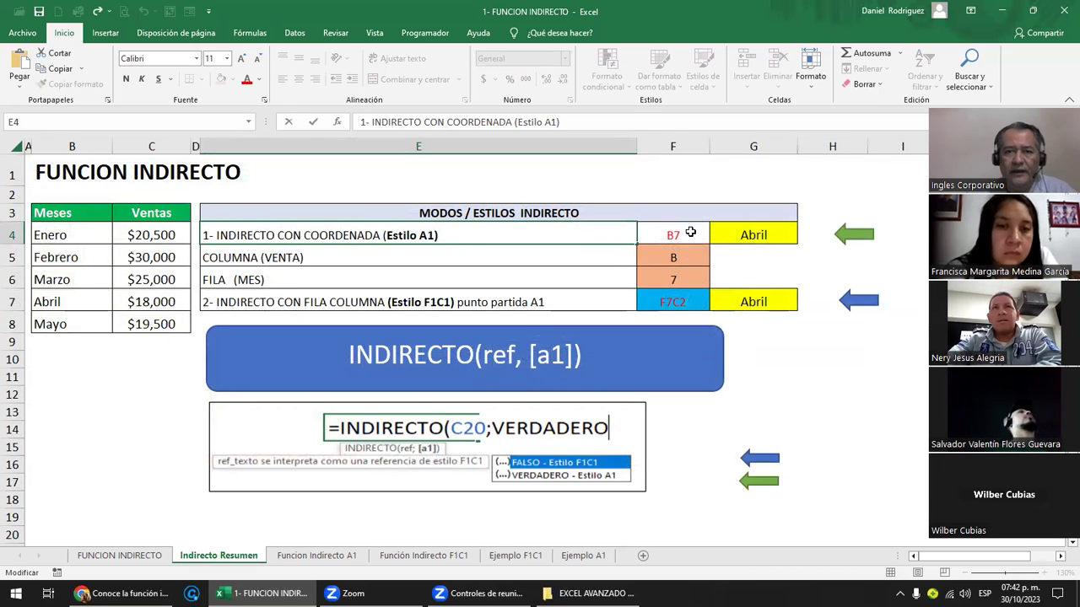
click(671, 235)
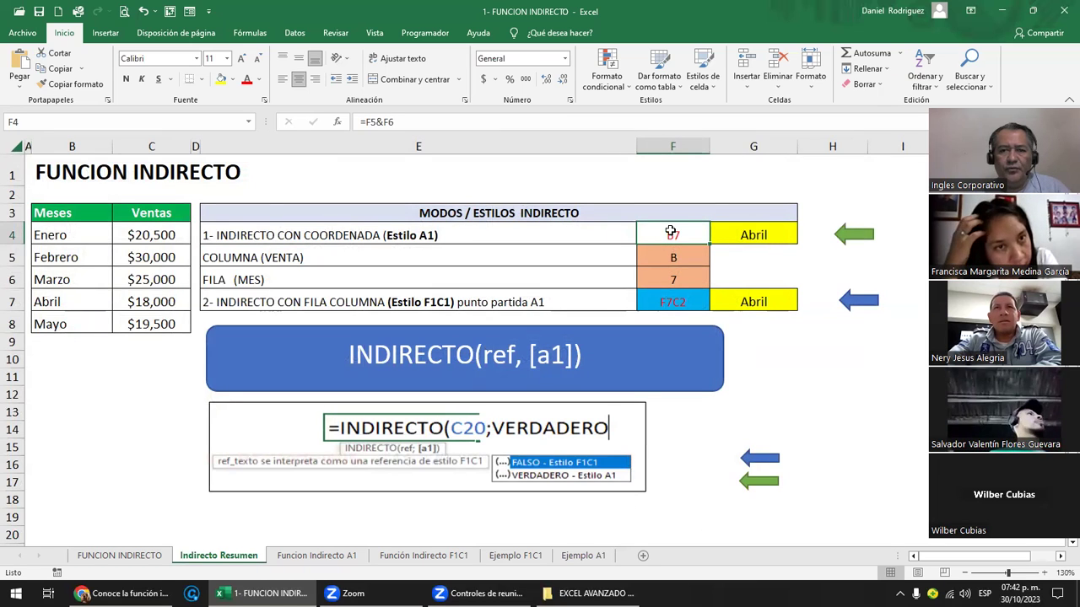
click(73, 147)
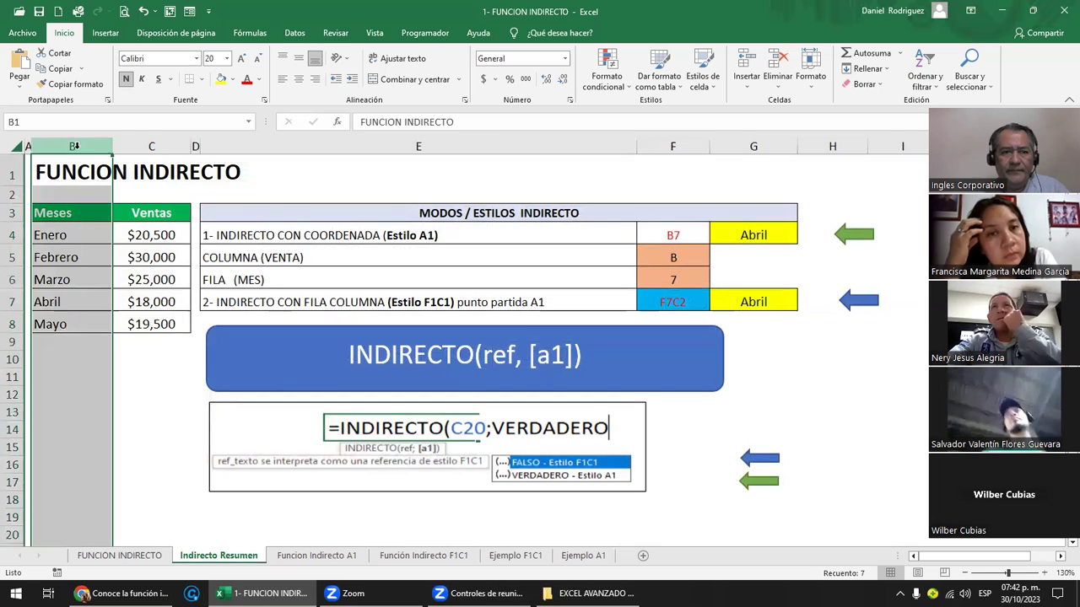
click(68, 301)
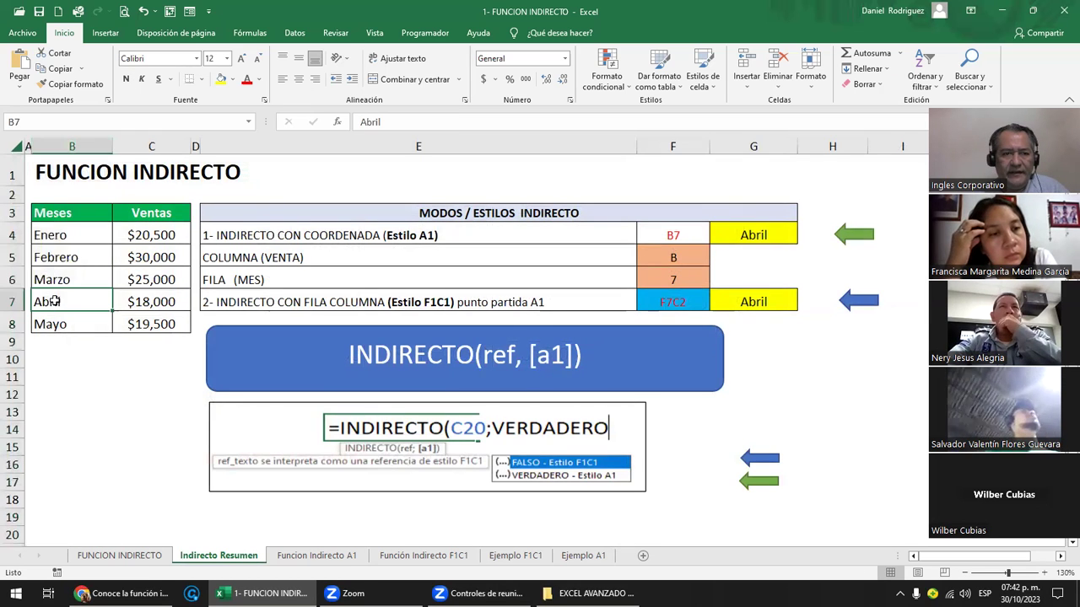
click(739, 236)
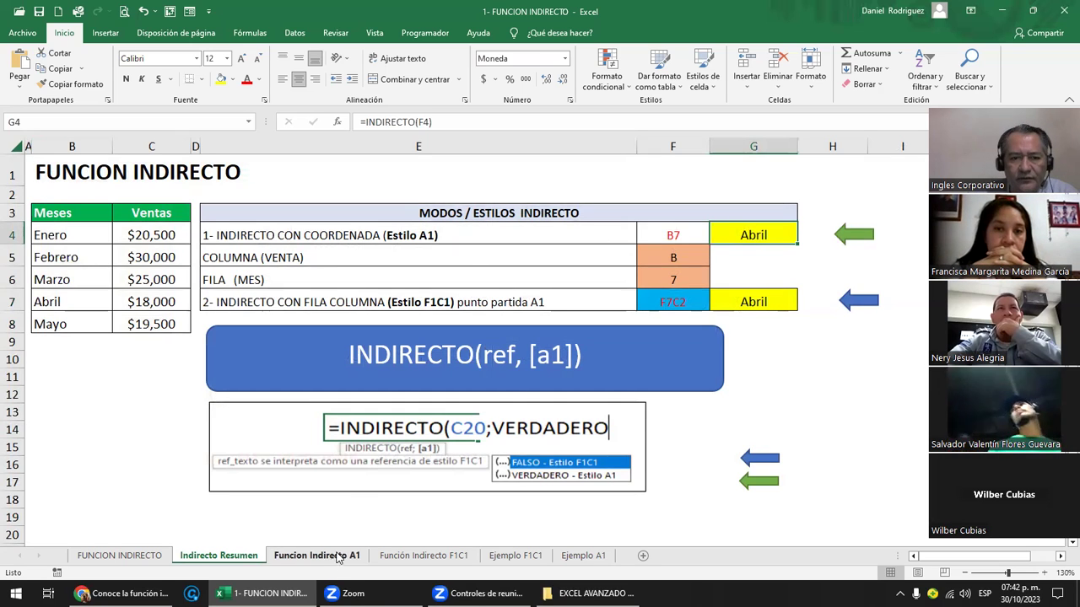
Step: On the Función Indirecto F1C1 sheet, fill starting cell A1 yellow
click(447, 559)
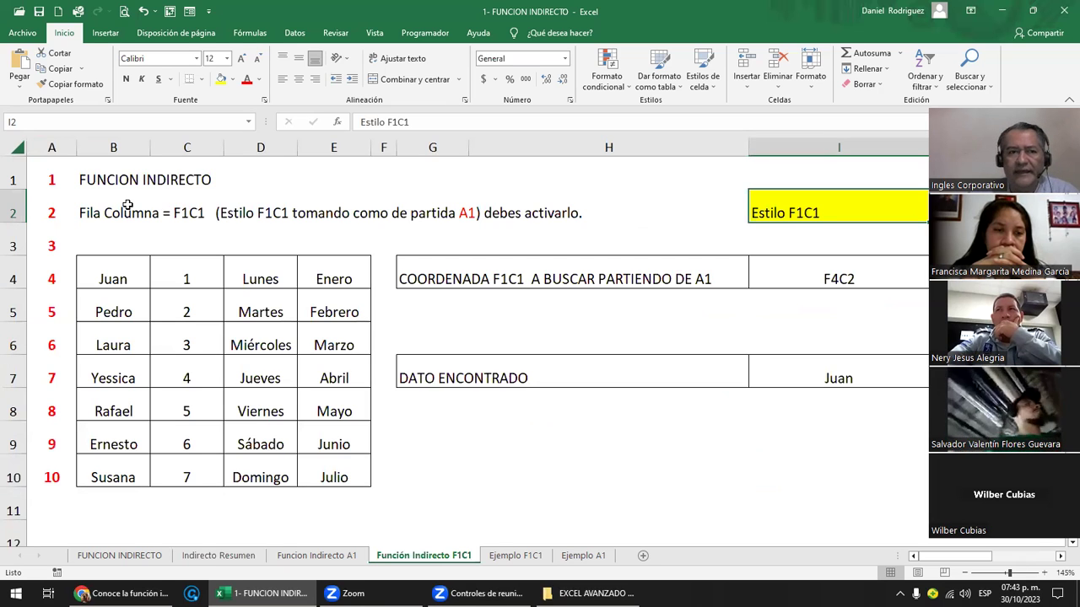
click(43, 179)
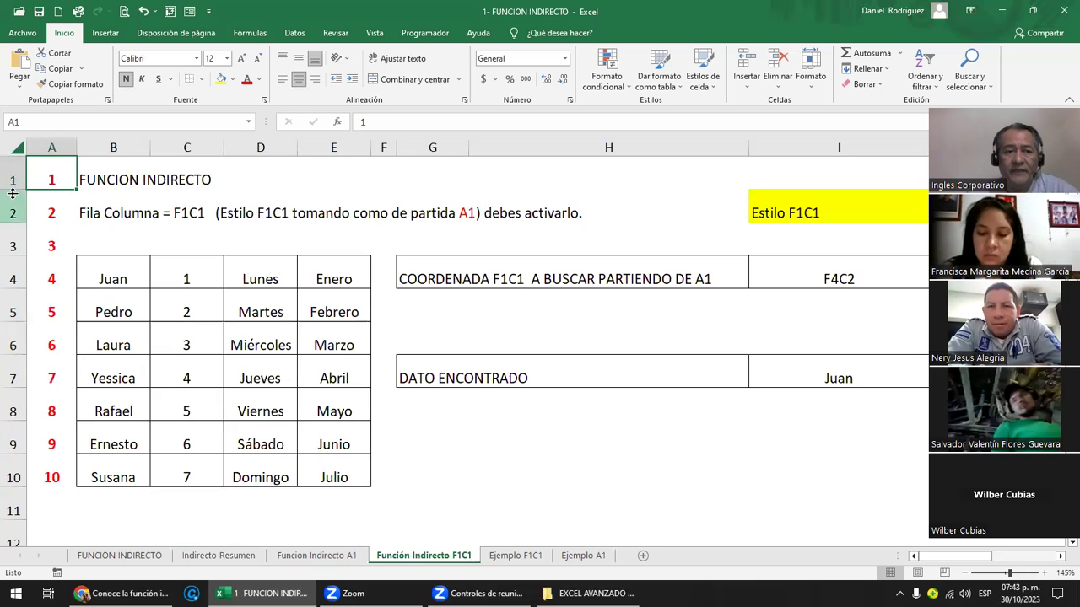
click(11, 175)
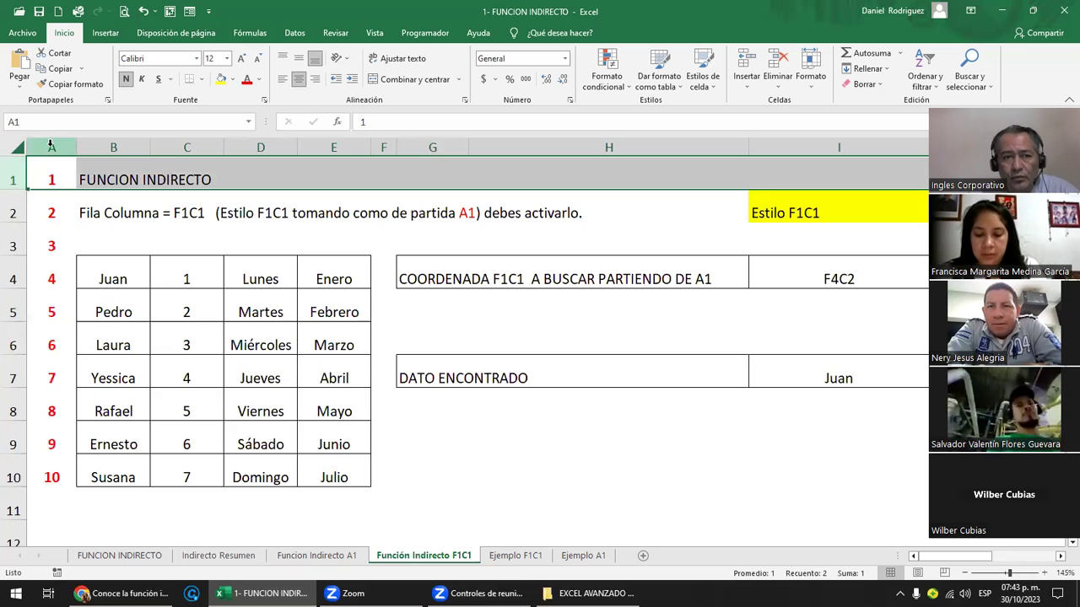
click(51, 145)
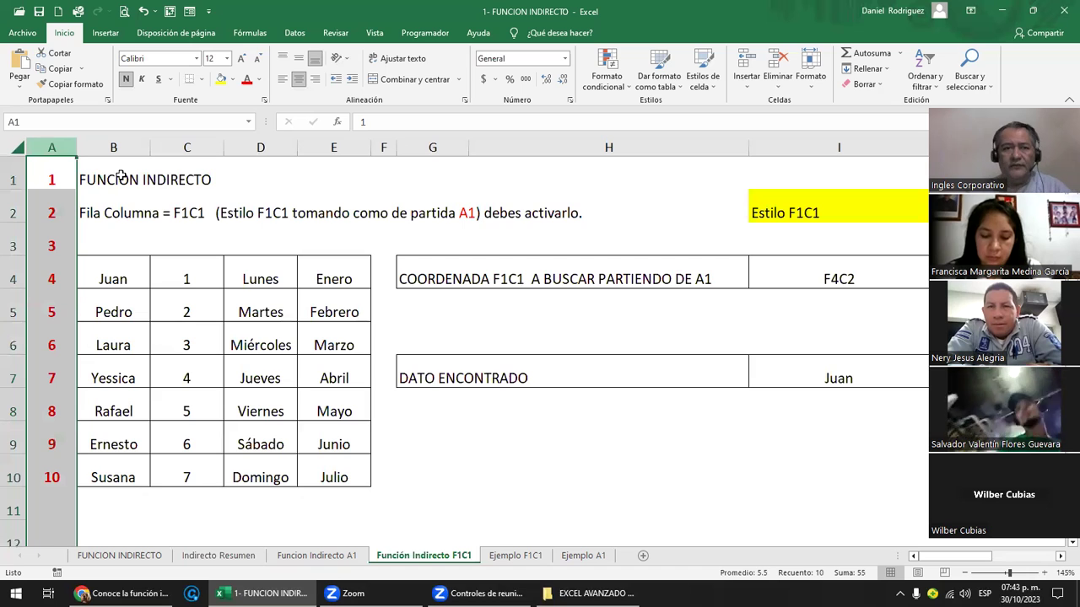
click(220, 221)
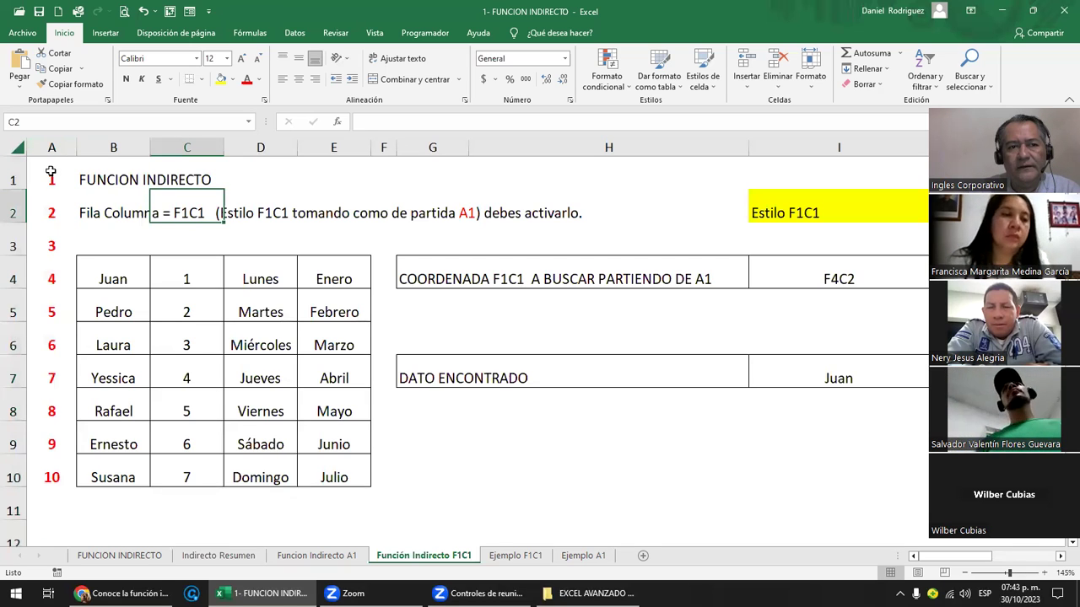
click(11, 174)
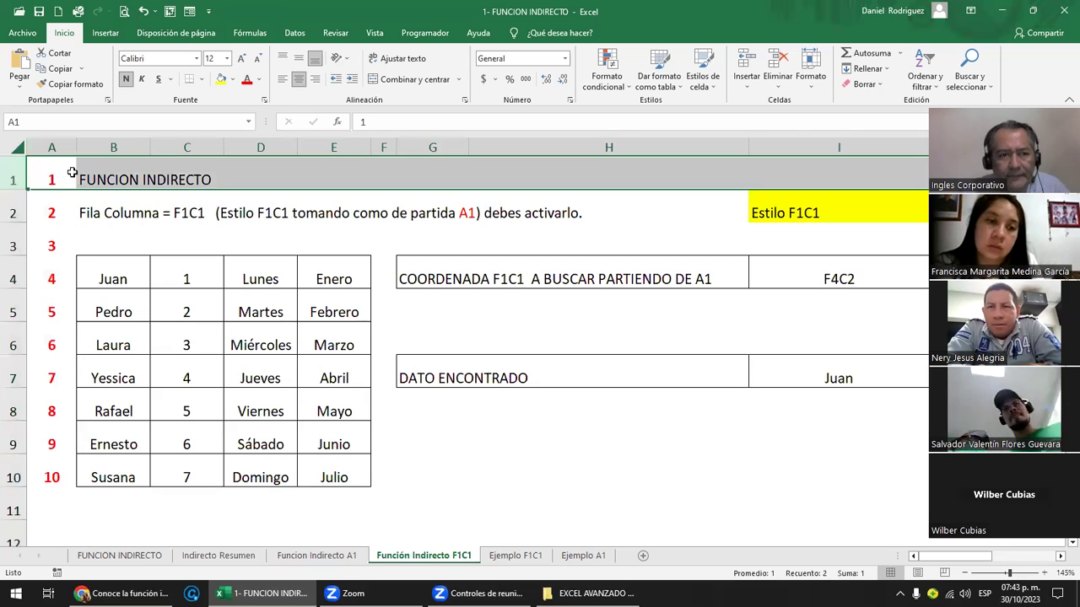
click(53, 171)
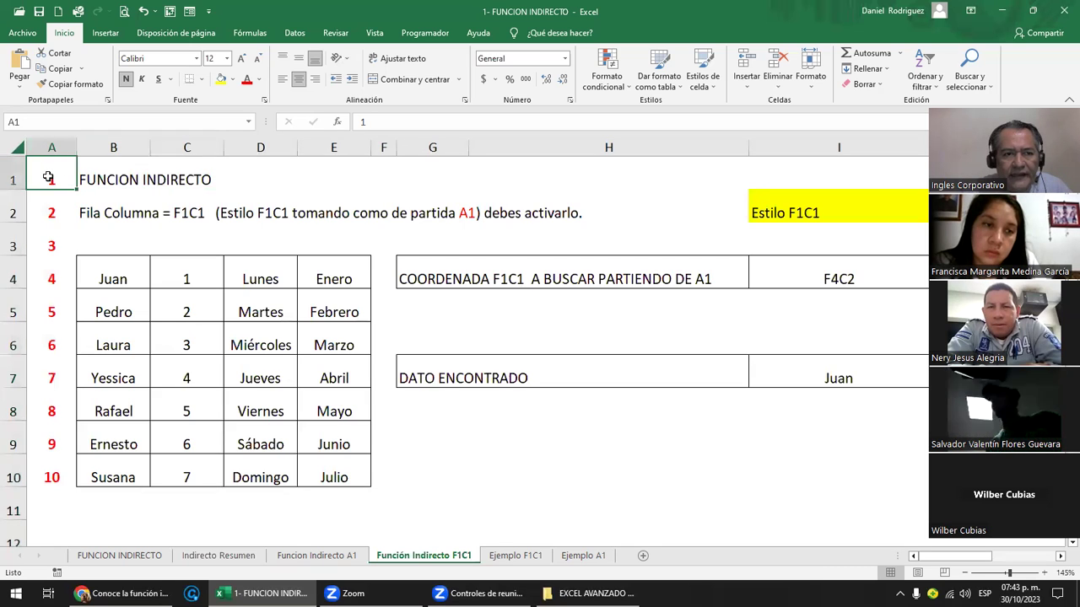
click(221, 80)
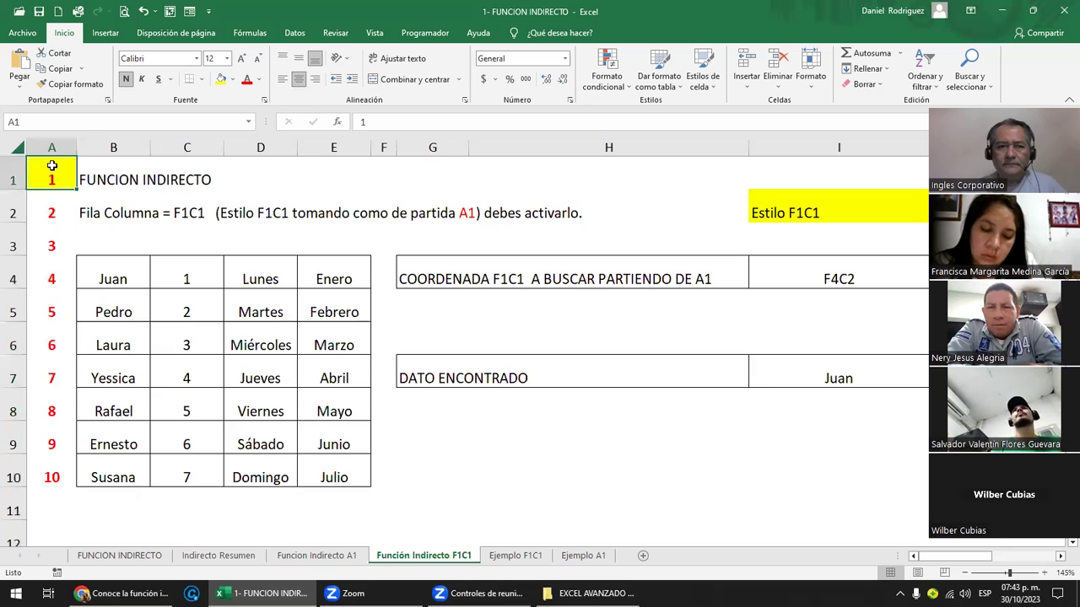
Step: Select the names and weekdays table, rows 1-10, and Juan in B4
mouse_move(115, 279)
mouse_down()
mouse_move(265, 394)
mouse_move(337, 478)
mouse_up()
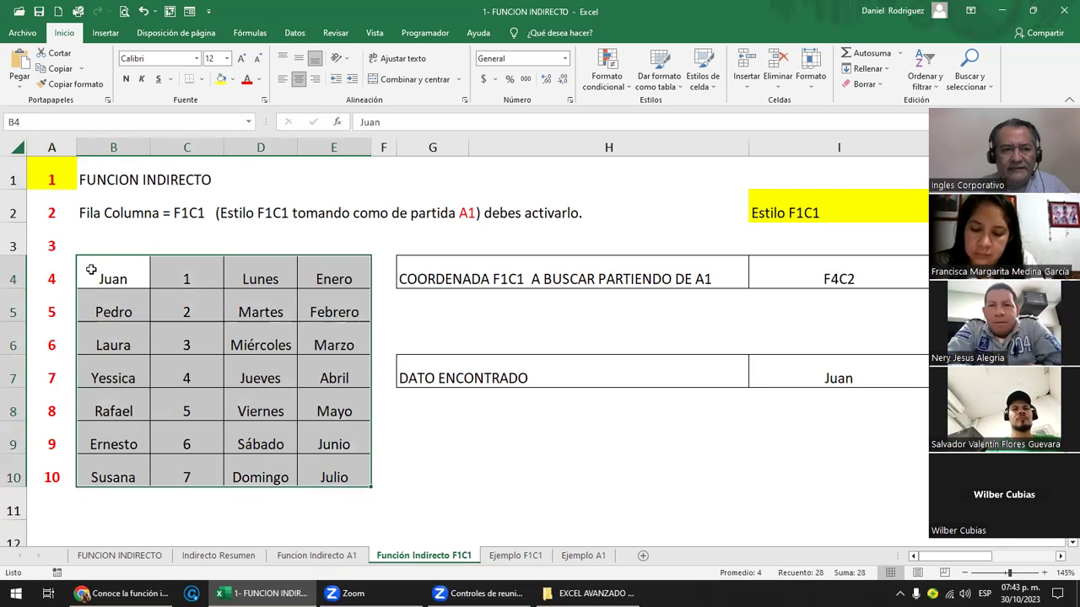
drag(47, 183, 52, 478)
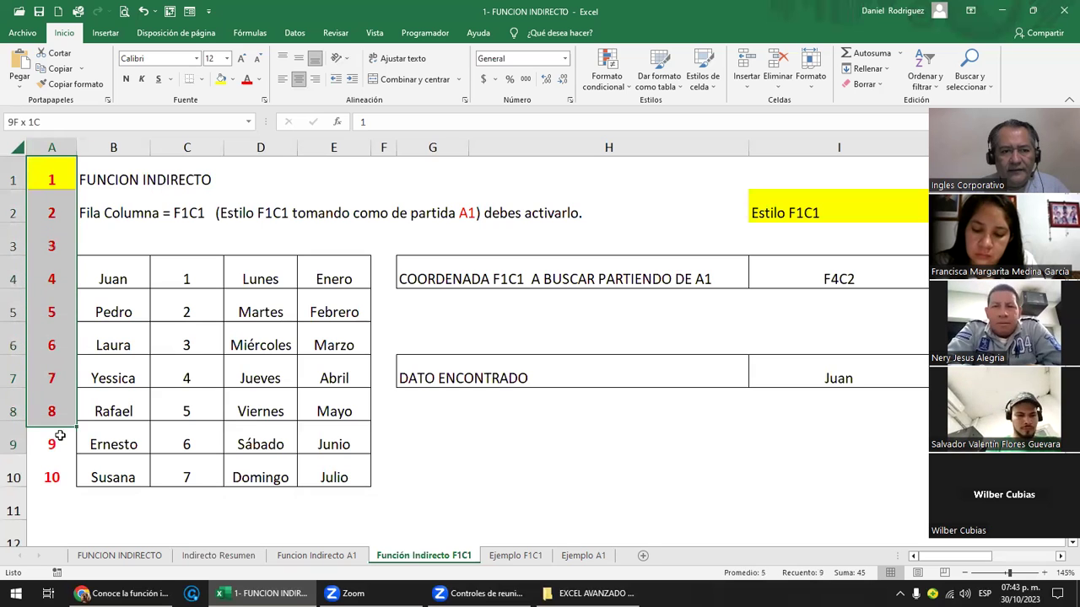
click(116, 276)
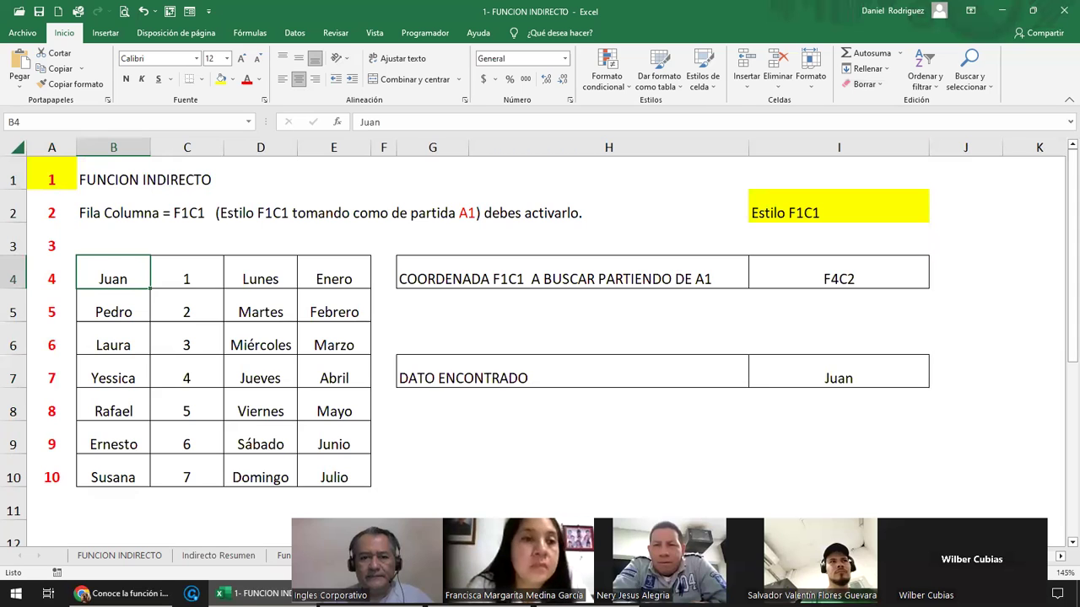
click(528, 283)
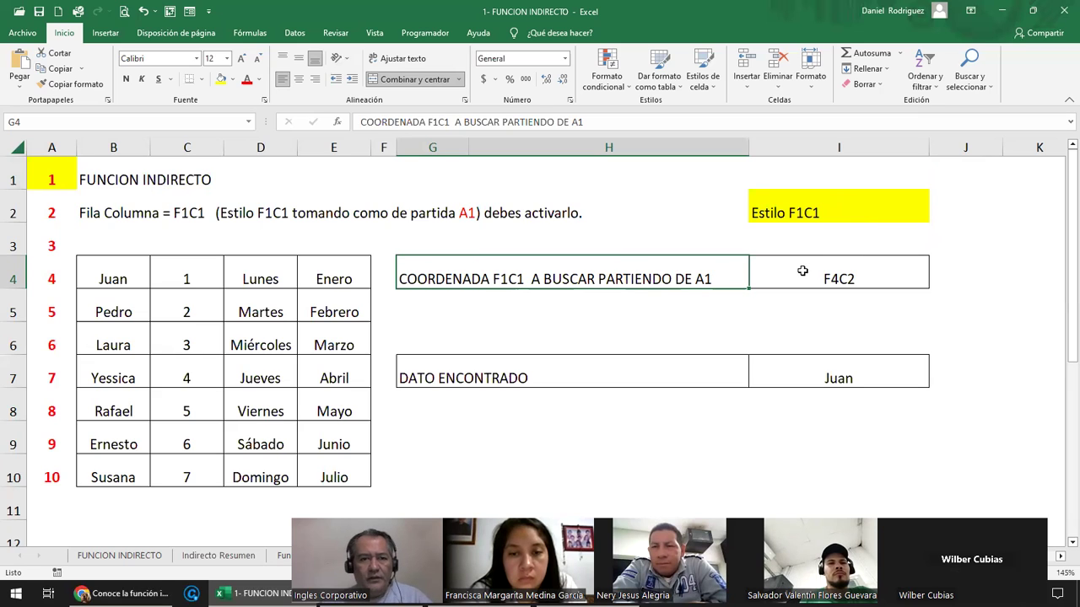
click(845, 277)
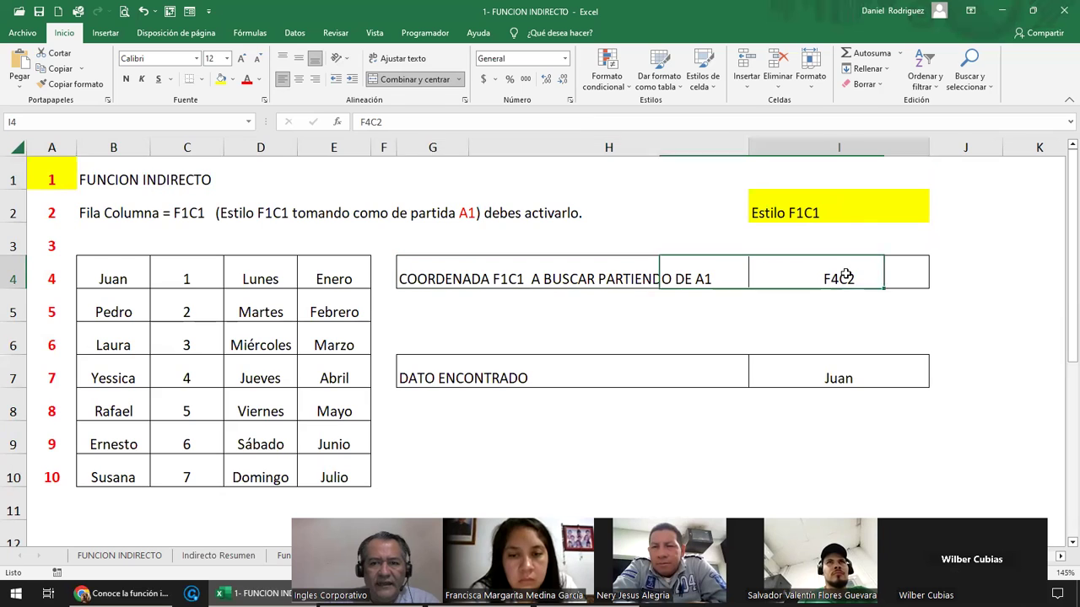
click(14, 178)
key(shift+Down)
key(shift+Down)
key(shift+Down)
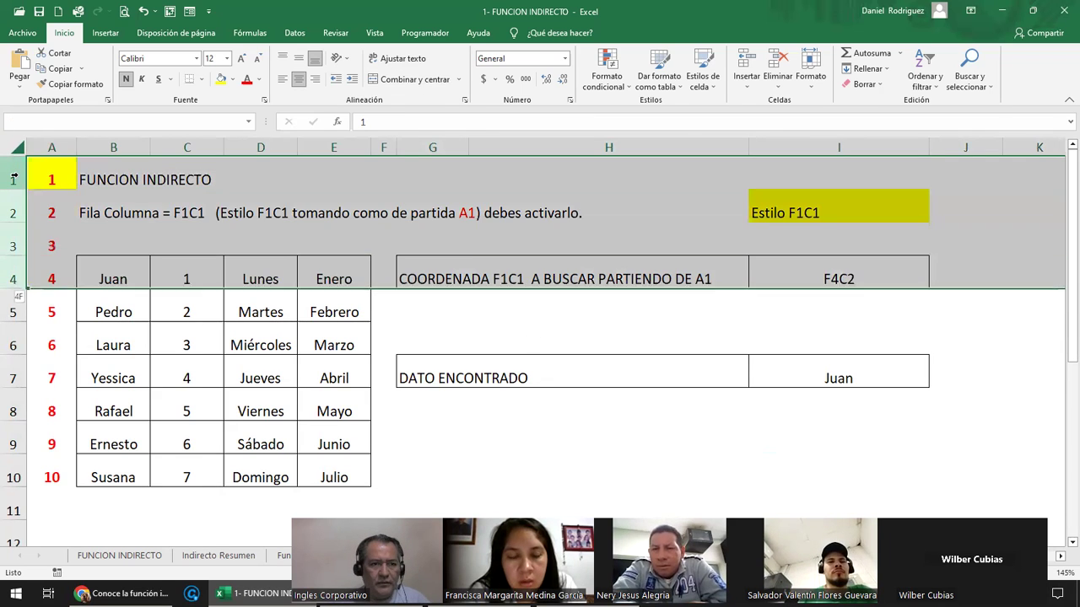
key(shift+Down)
click(11, 268)
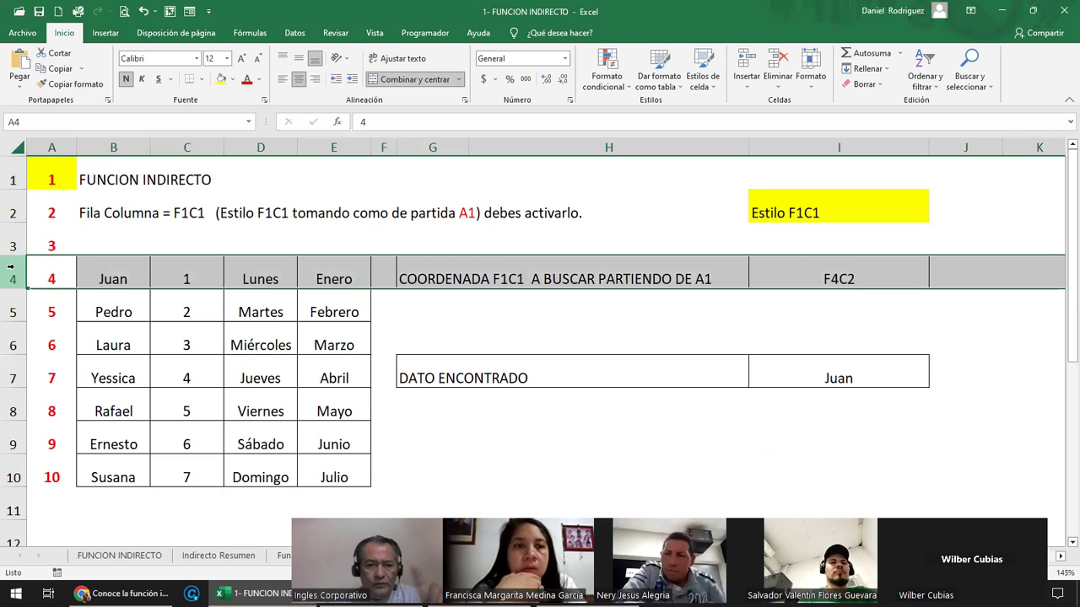
click(48, 145)
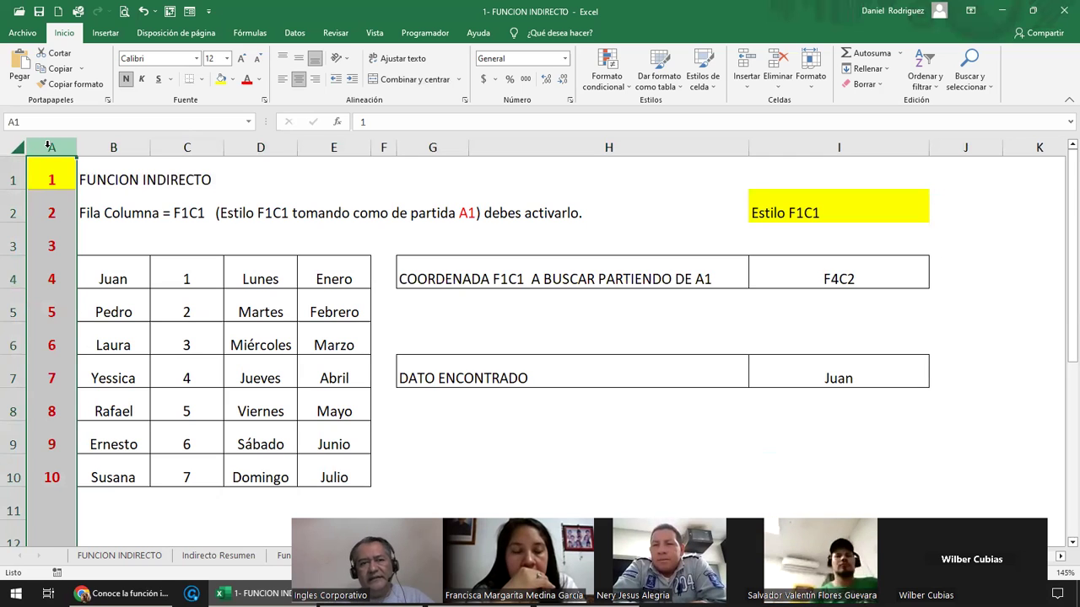
key(shift+Right)
key(shift+Right)
key(shift+Right)
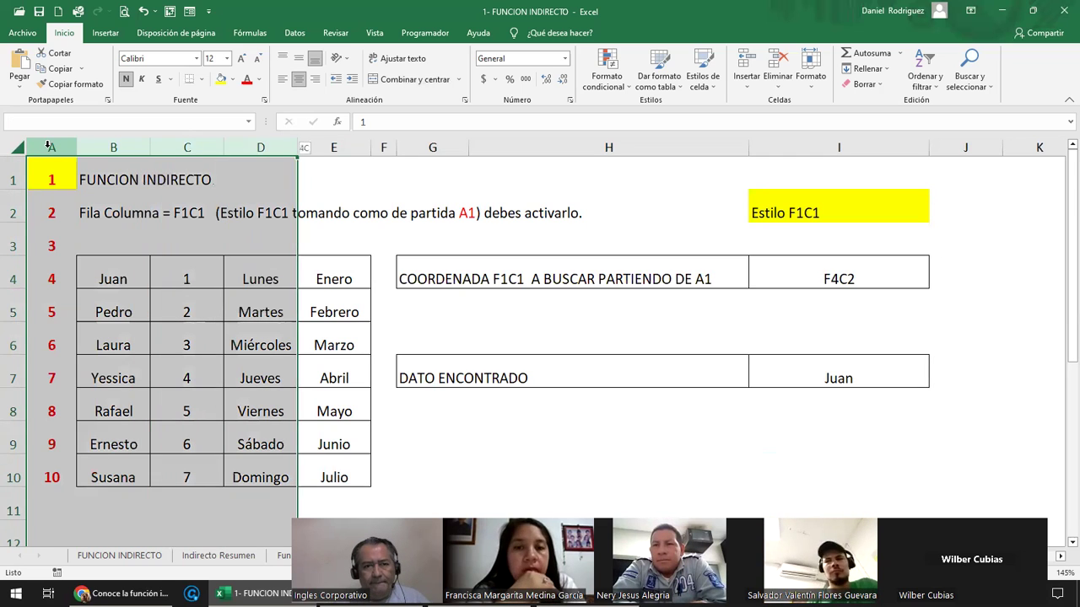
key(shift+Right)
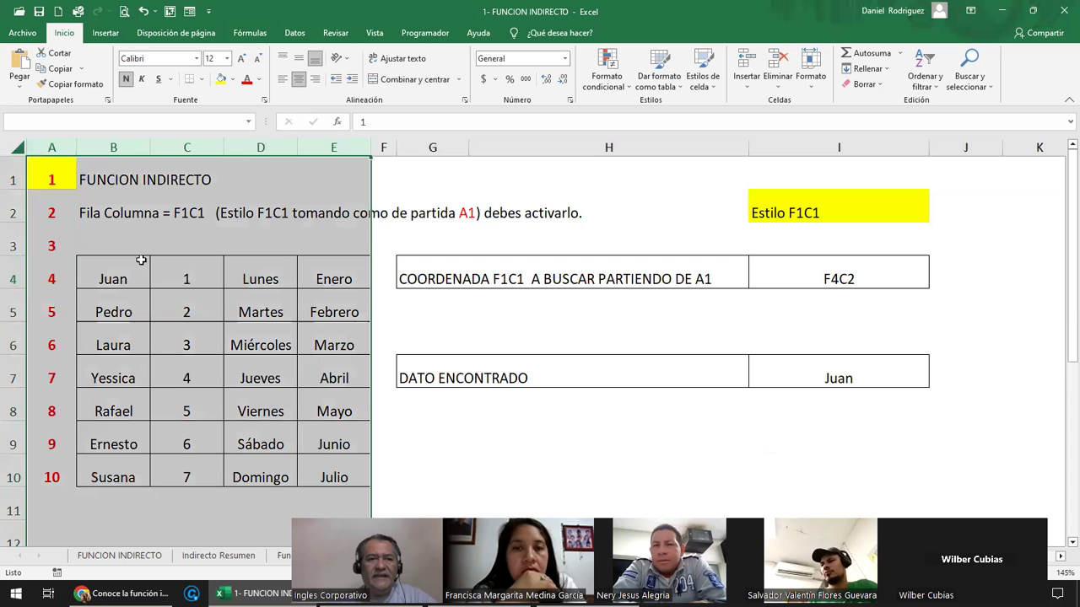
click(346, 279)
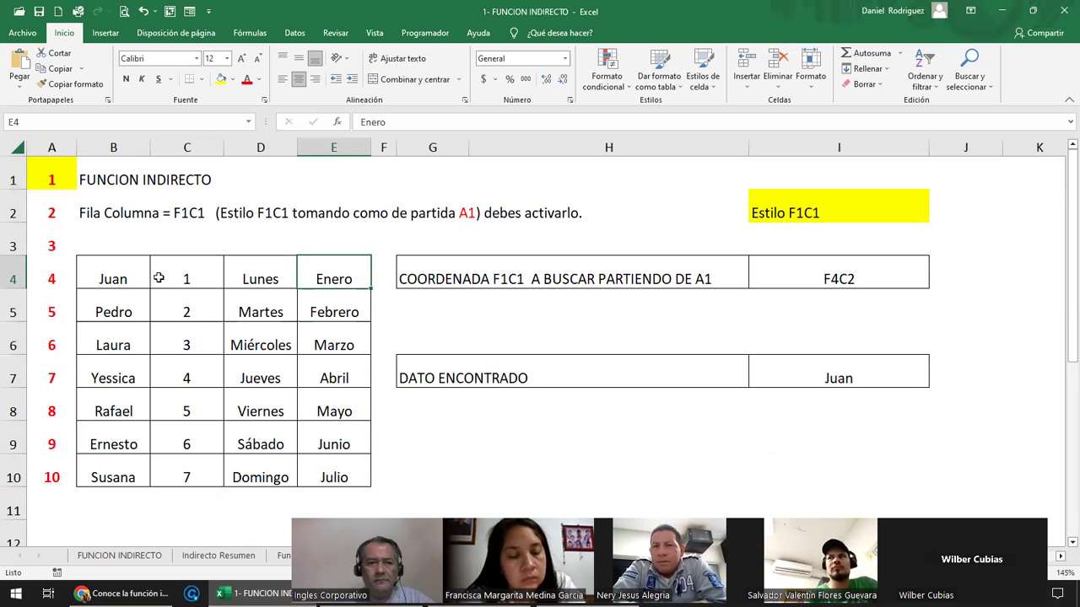
click(831, 278)
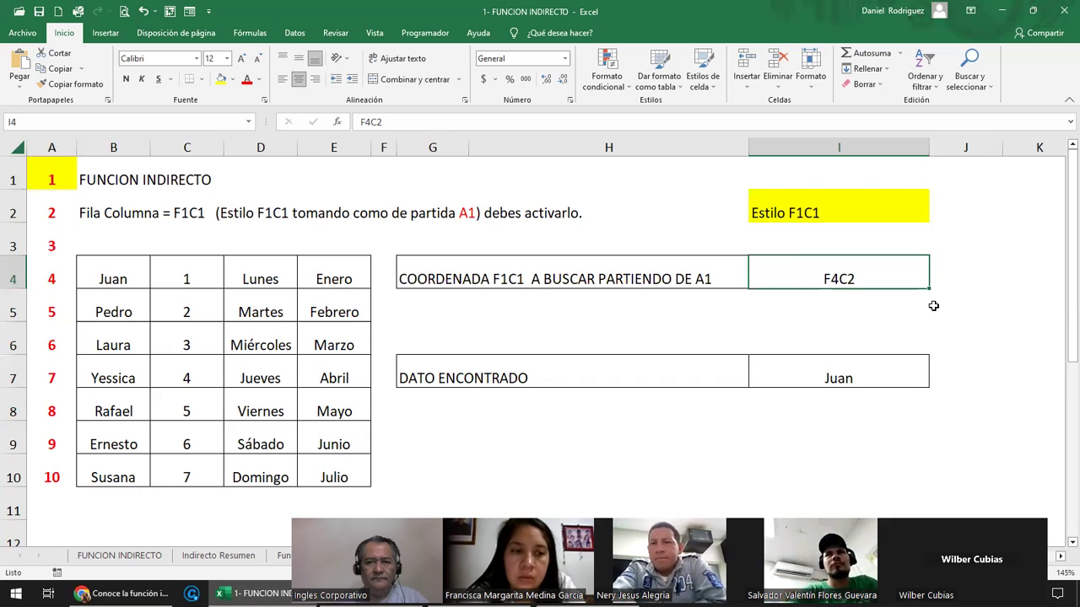
key(F2)
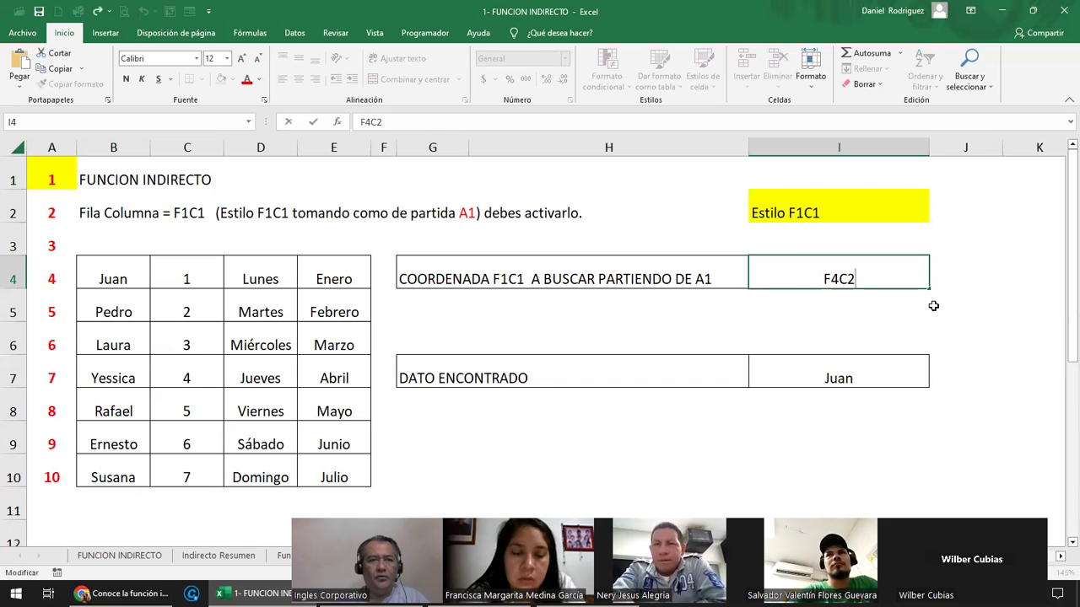
click(15, 178)
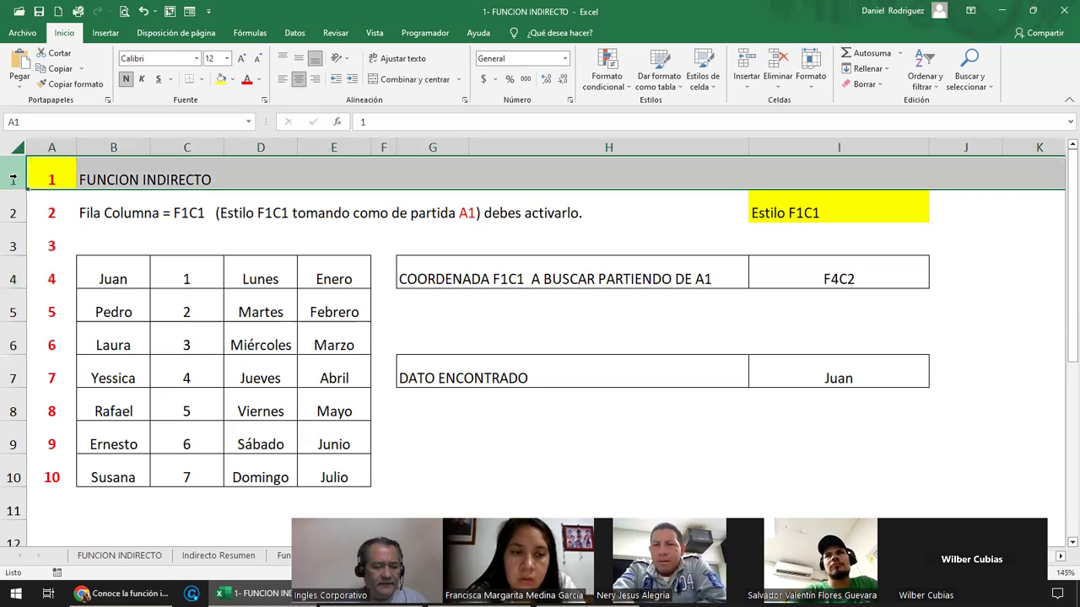
drag(13, 179, 14, 347)
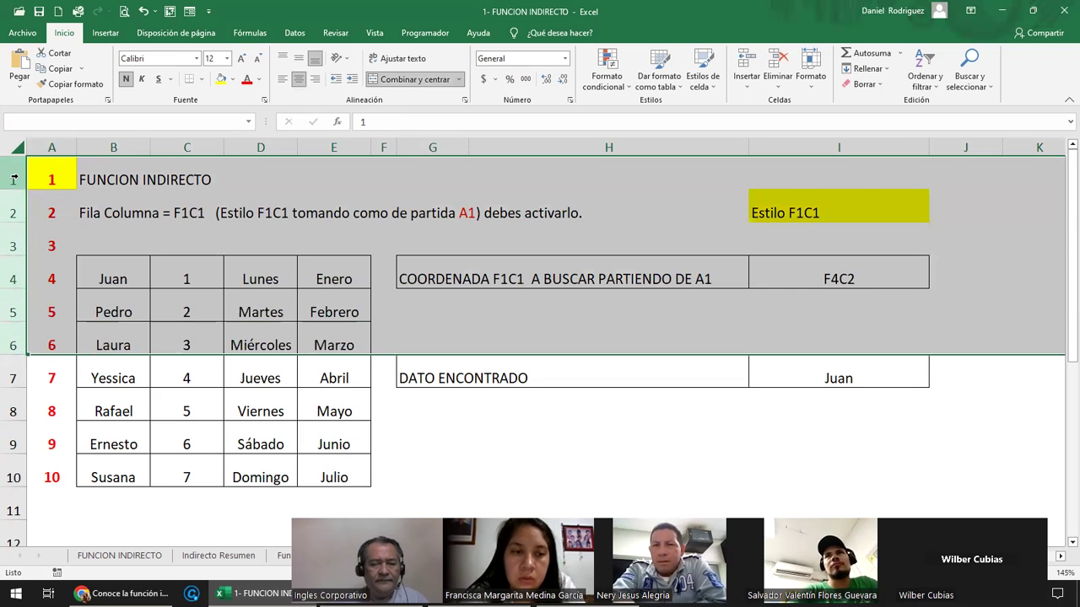
click(343, 270)
click(831, 275)
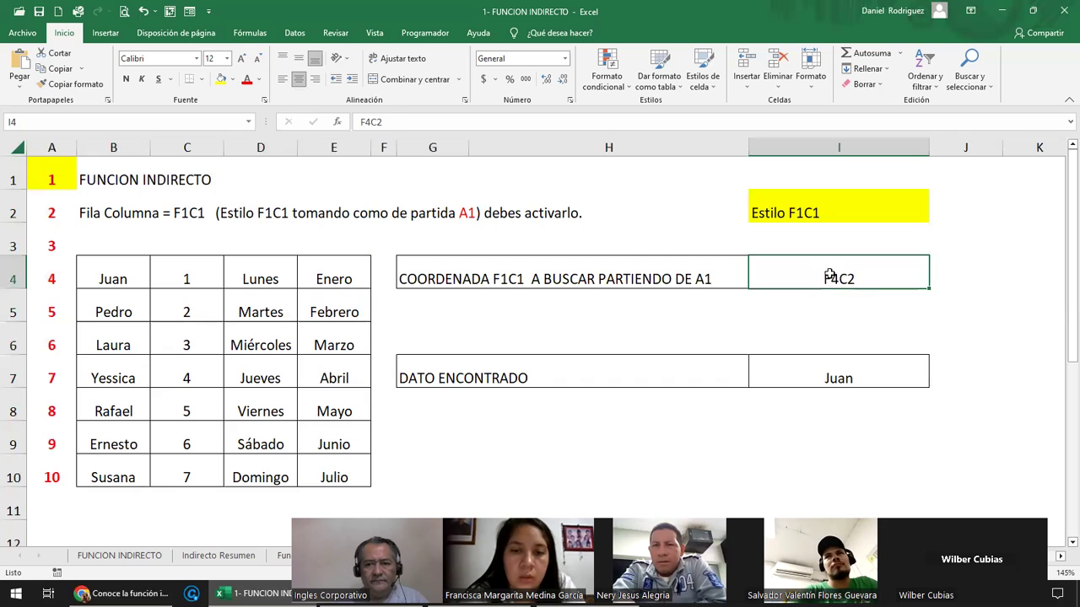
double_click(876, 287)
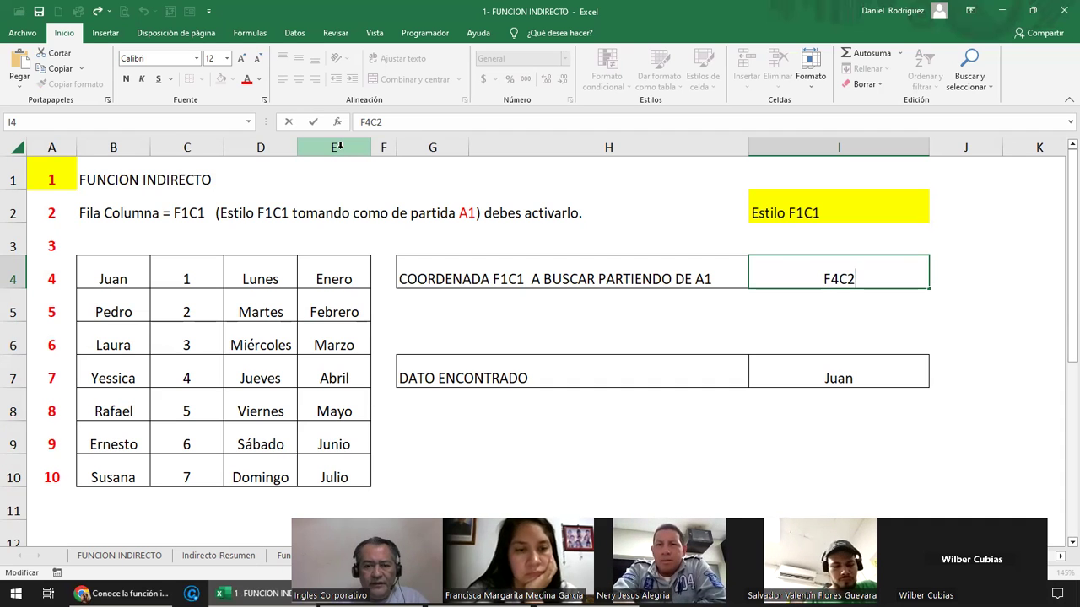
Step: Change the I4 coordinate to F4C5 so the INDIRECTO result in I7 returns Enero
key(BackSpace)
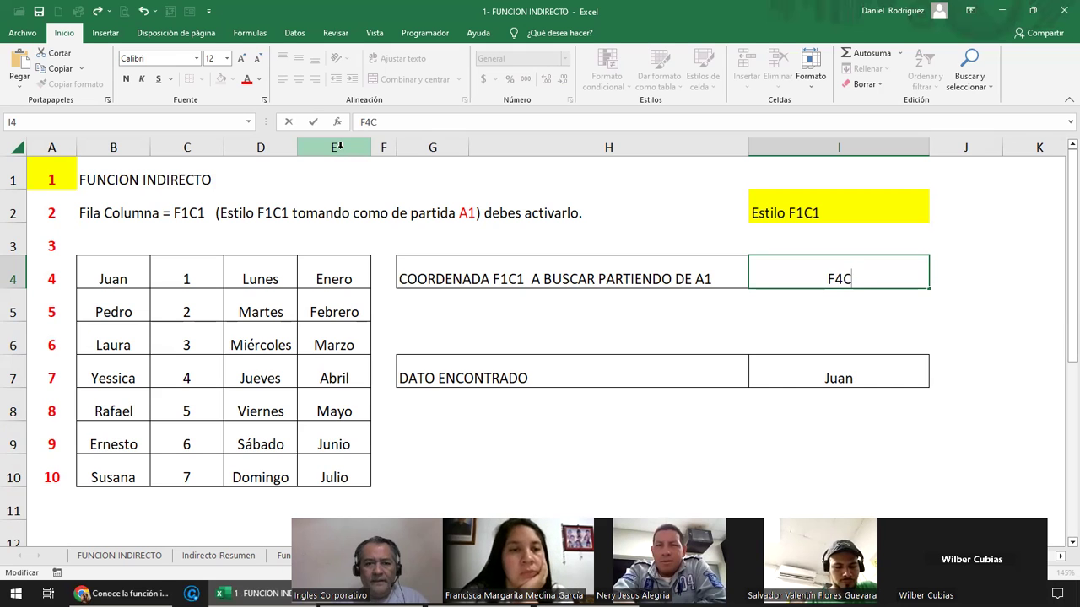
text(5)
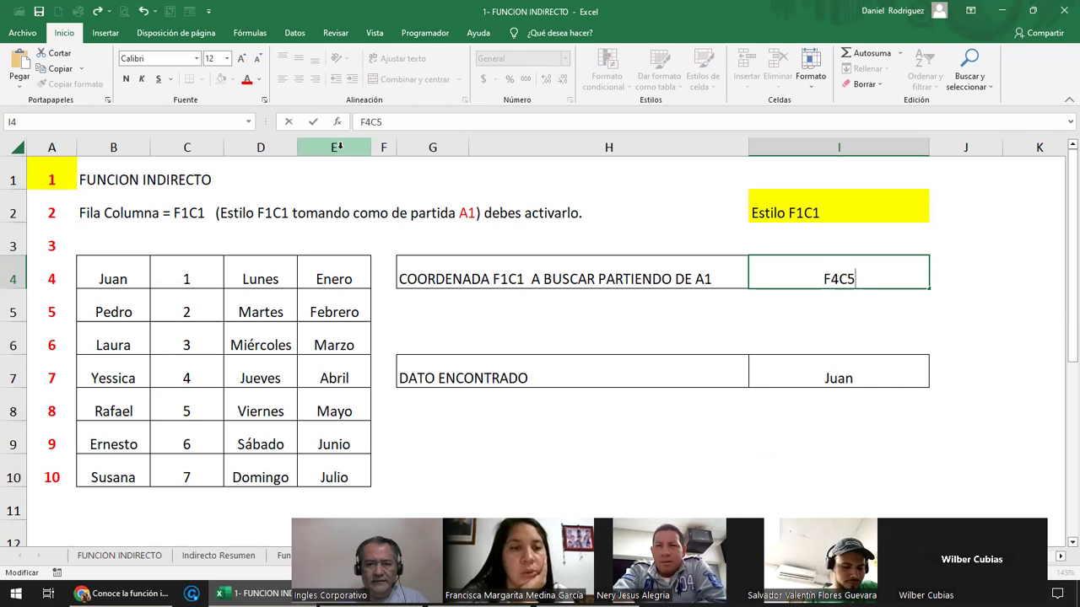
key(Return)
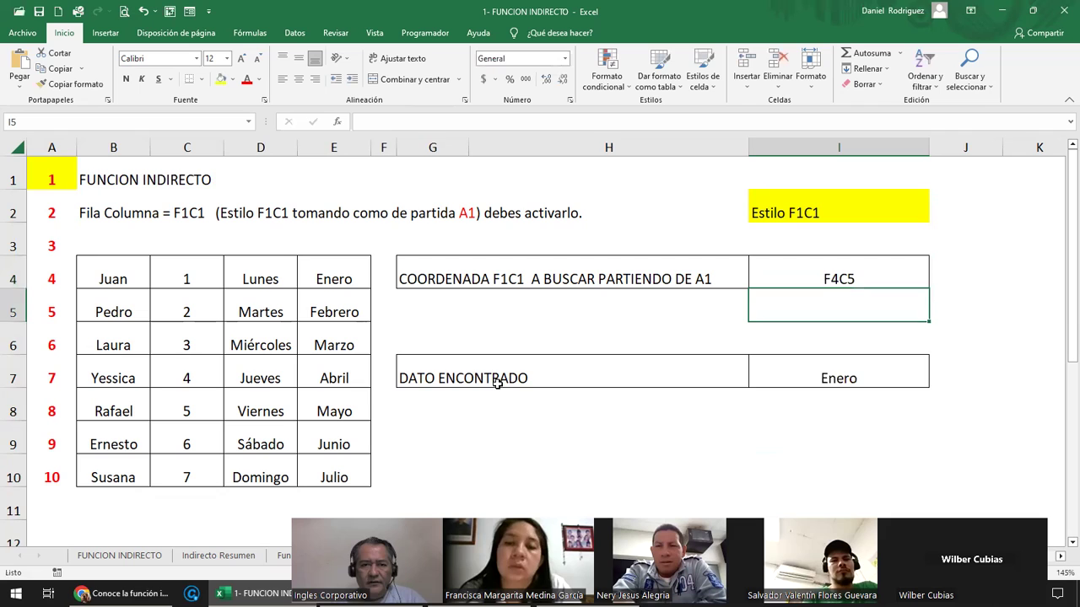
click(484, 374)
click(845, 372)
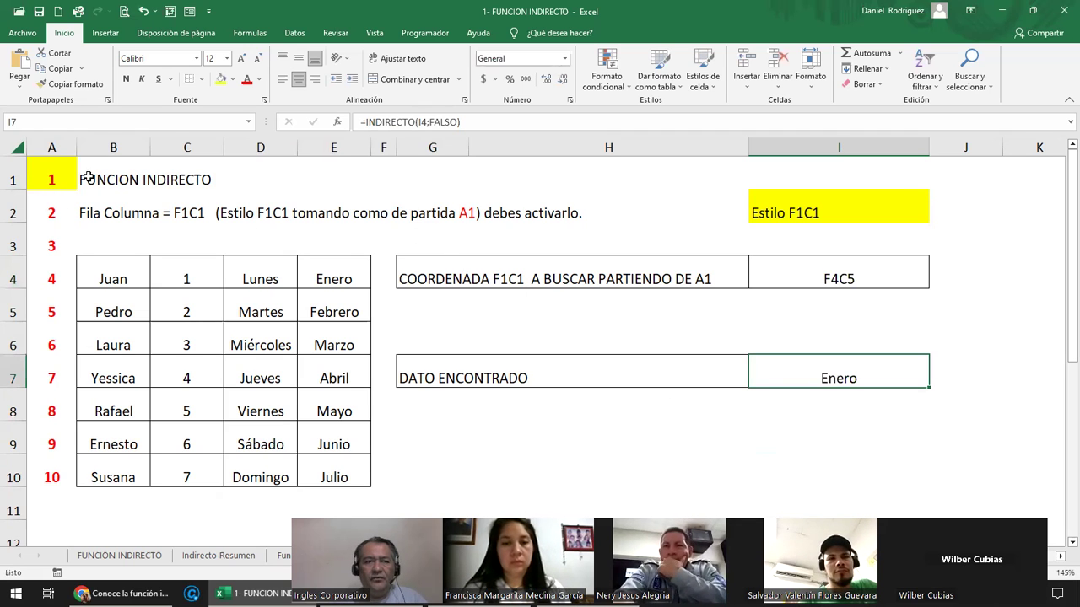
drag(13, 179, 4, 529)
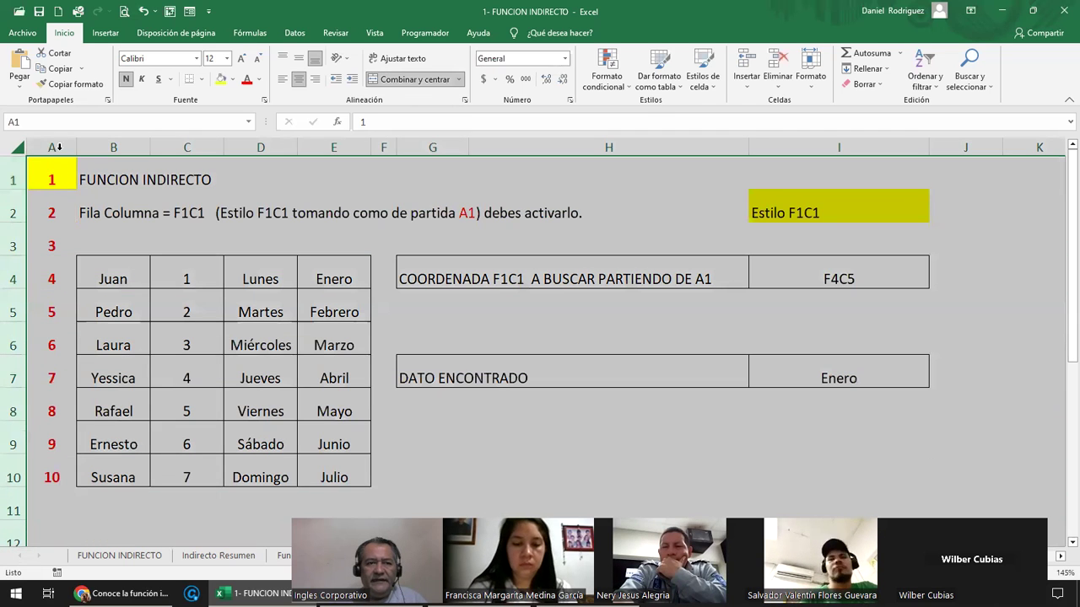
Step: Highlight the Miércoles cell D6 with a yellow fill
drag(59, 148, 425, 150)
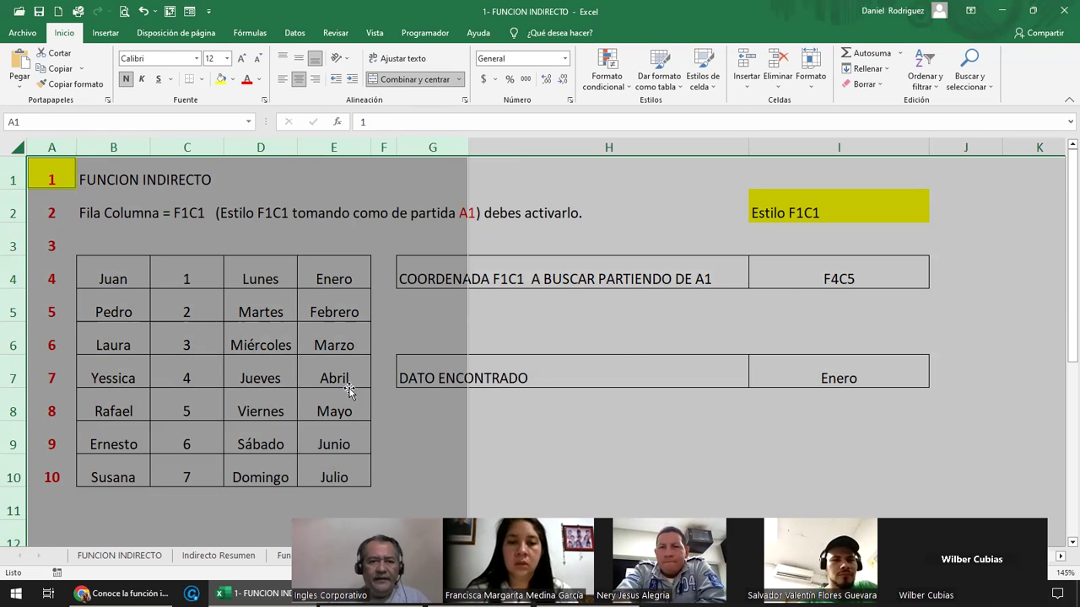
click(335, 412)
click(245, 345)
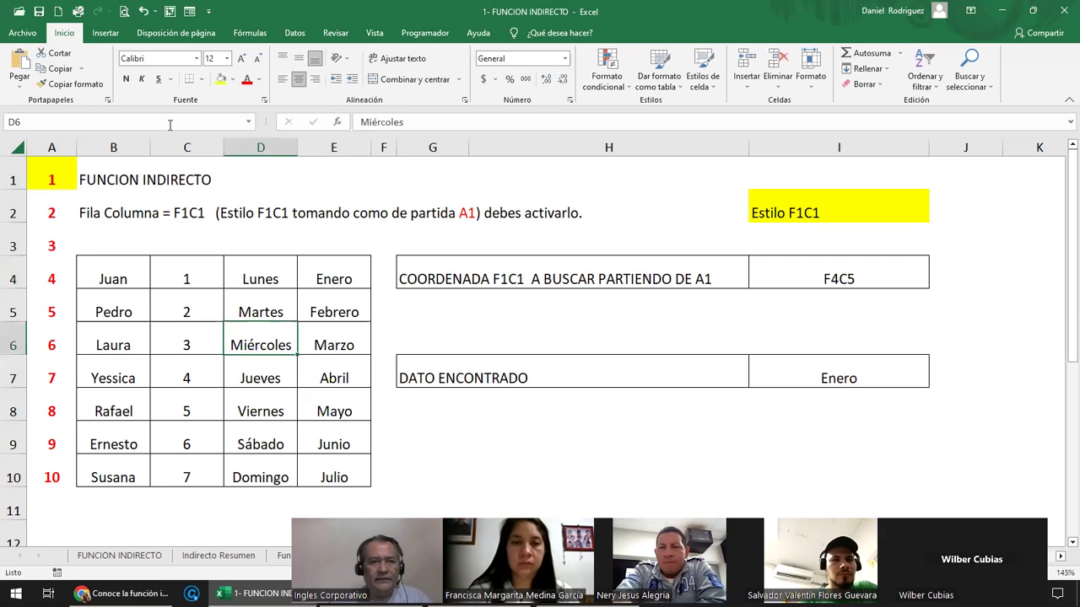
click(221, 79)
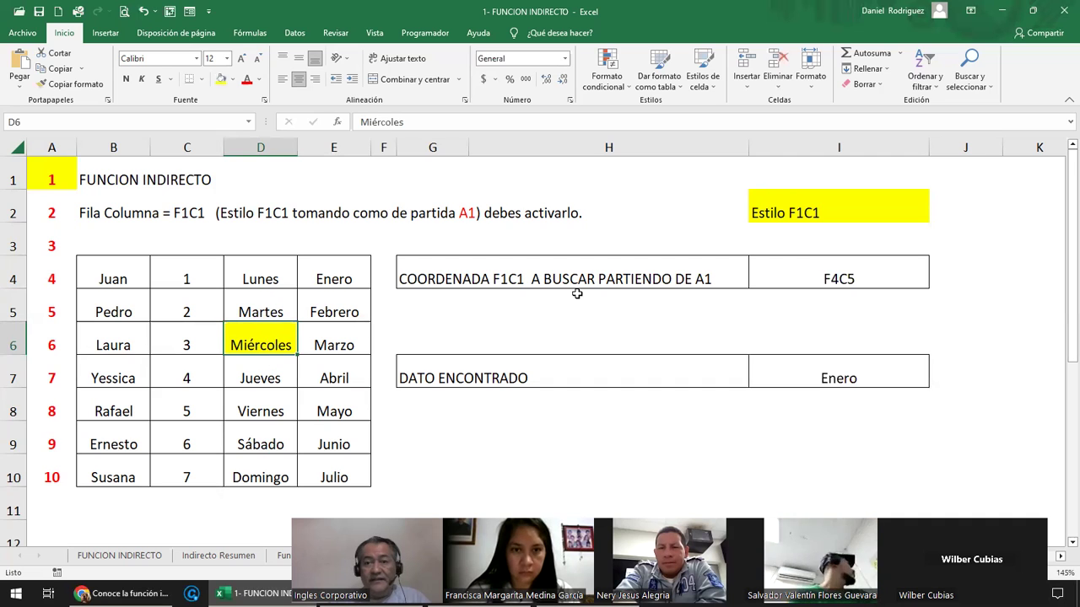
Step: Edit the I4 coordinate to F6C4 so I7 now returns Miércoles
click(840, 274)
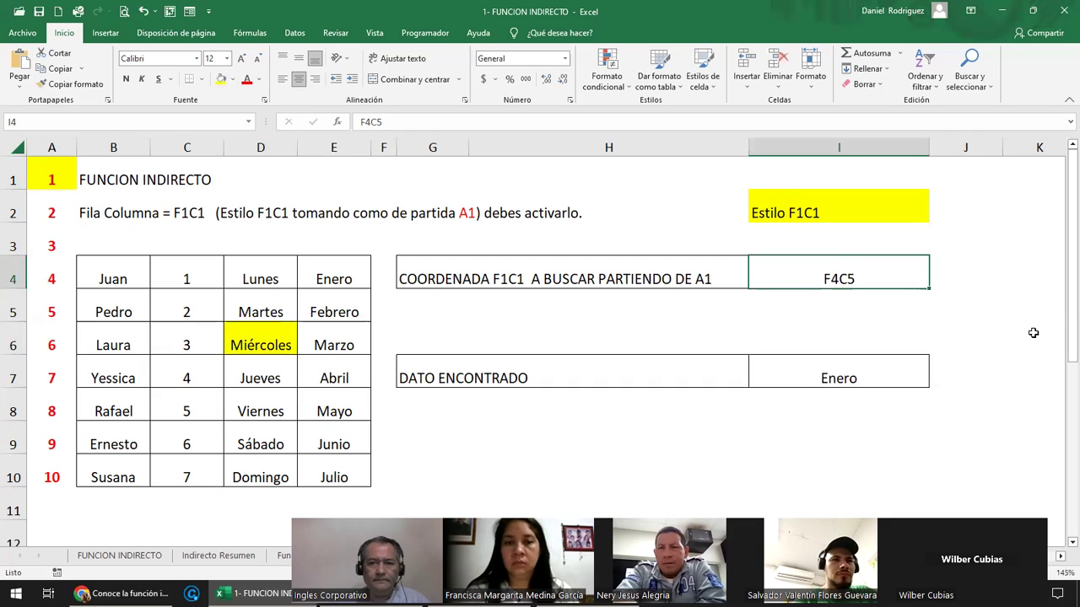
key(F2)
key(BackSpace)
key(BackSpace)
key(BackSpace)
text(F6)
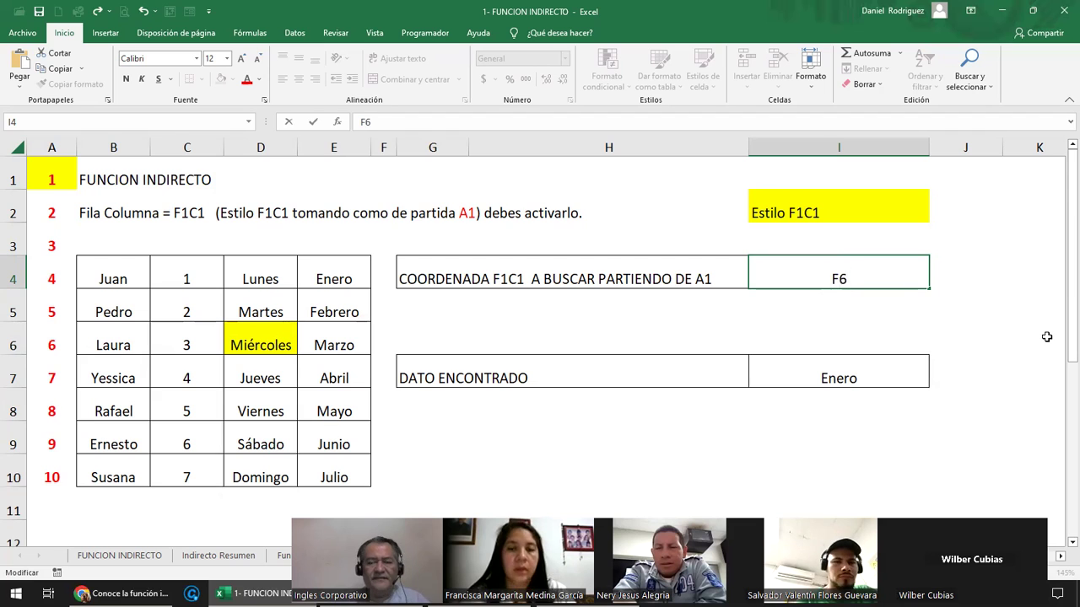
text(C4)
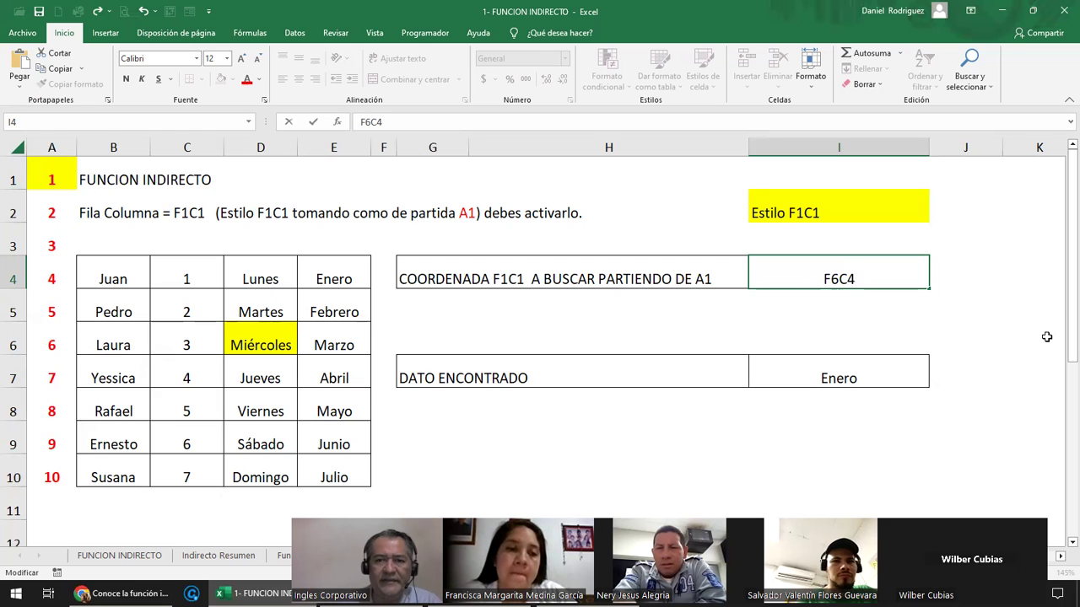
key(Return)
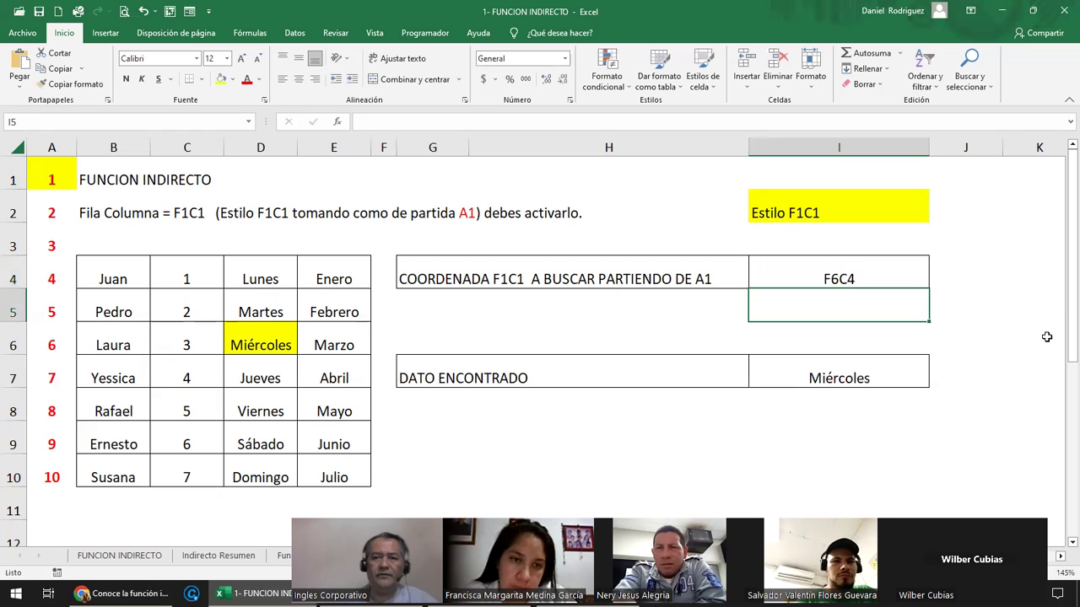
click(886, 371)
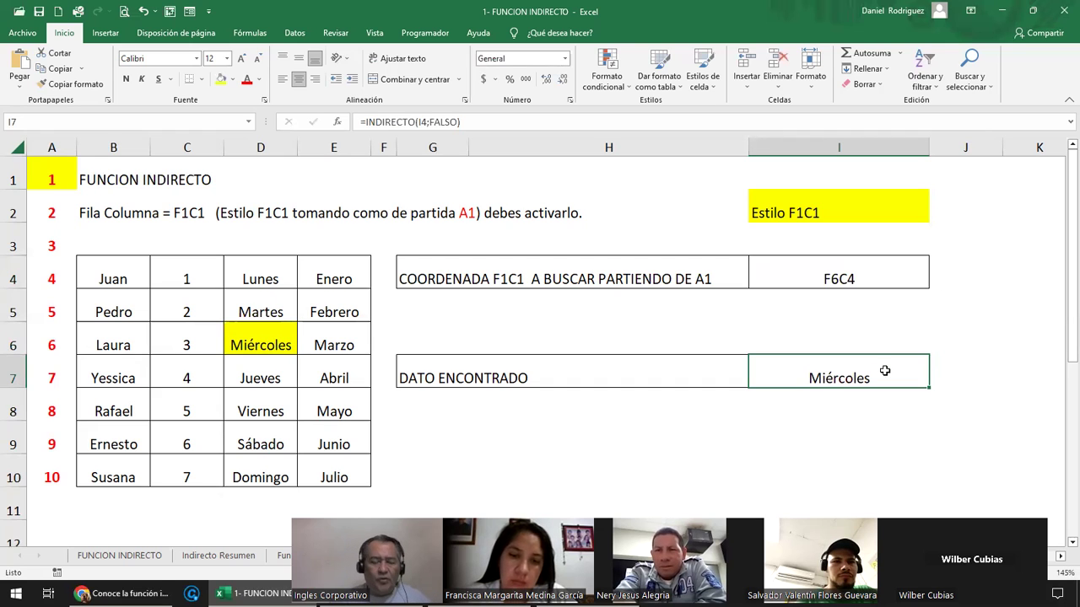
Step: Write =INDIRECTO(I4;FALSO) in I9, referencing the F6C4 coordinate cell
double_click(885, 372)
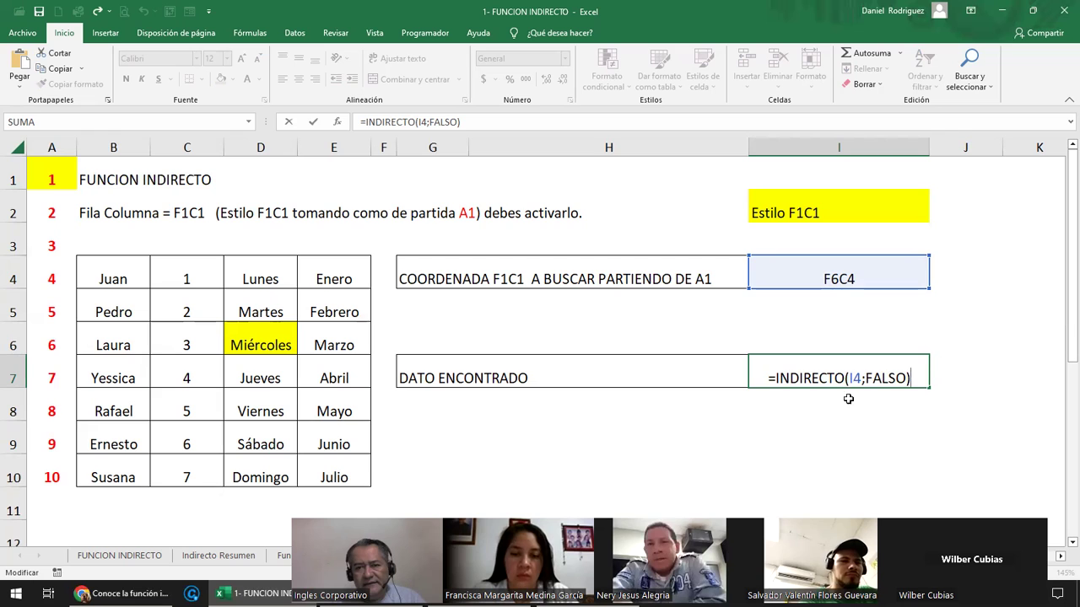
key(Return)
click(836, 426)
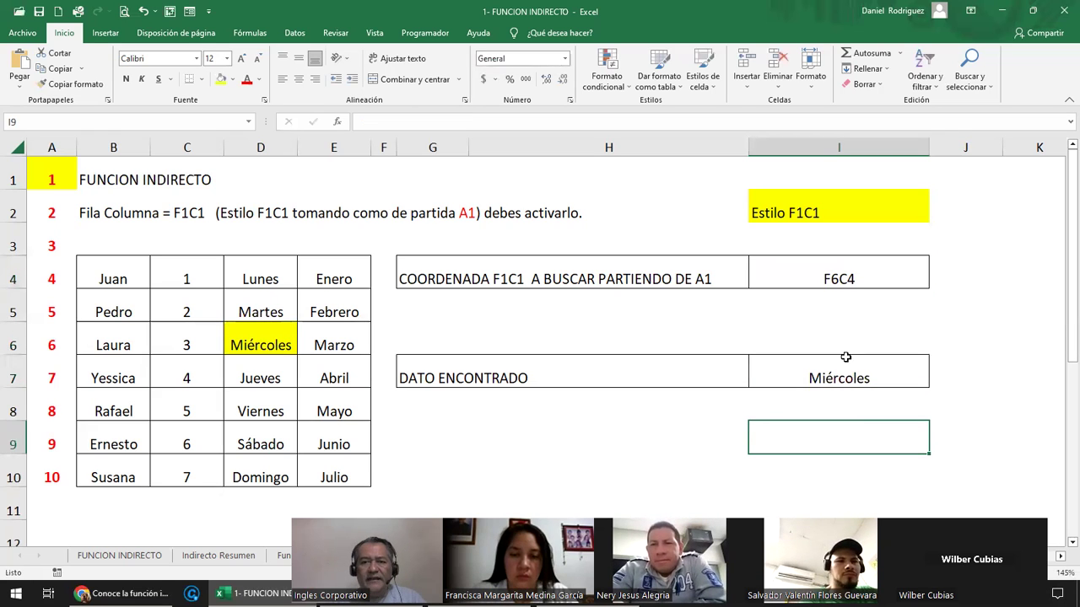
text(=INDI)
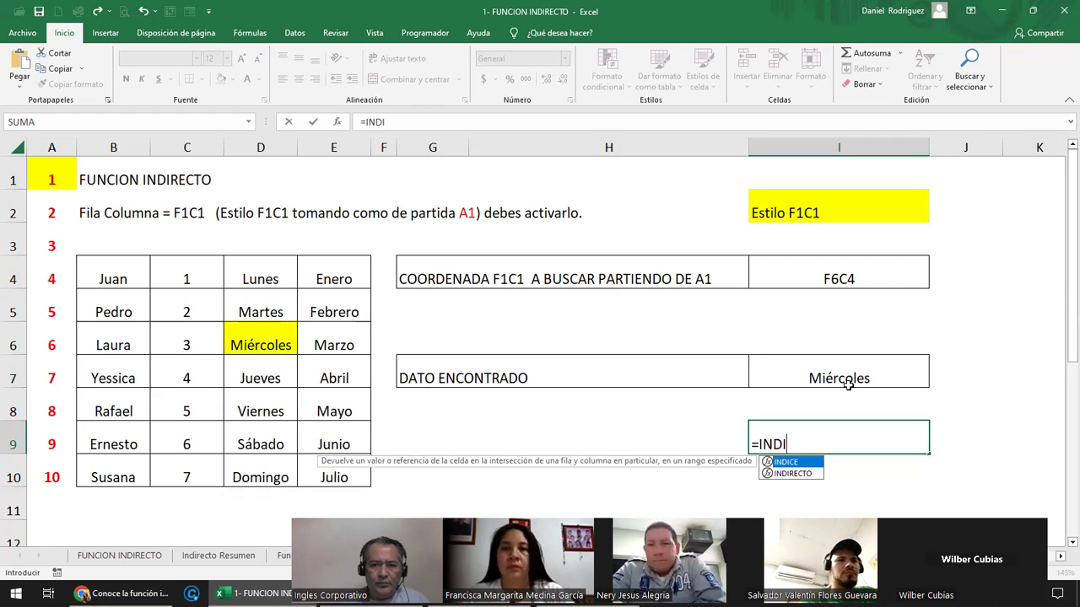
key(Down)
key(Tab)
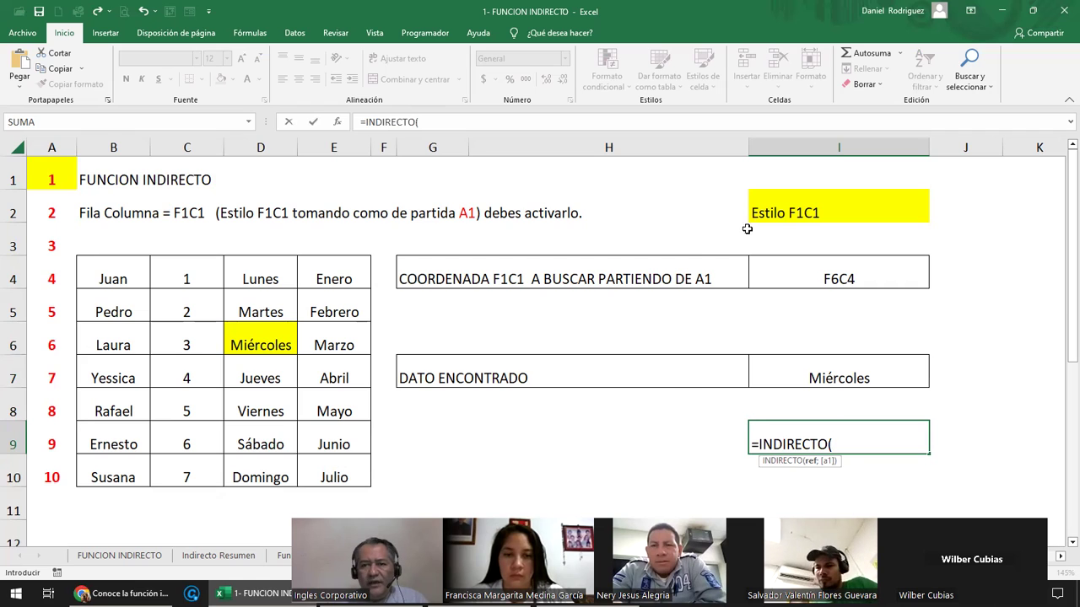
click(842, 274)
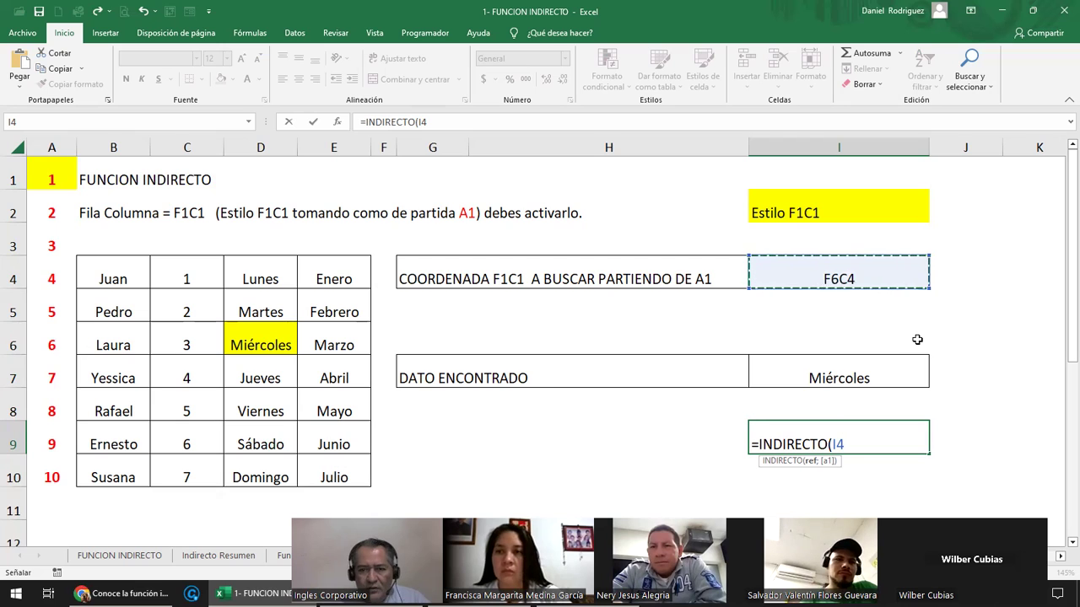
text(;)
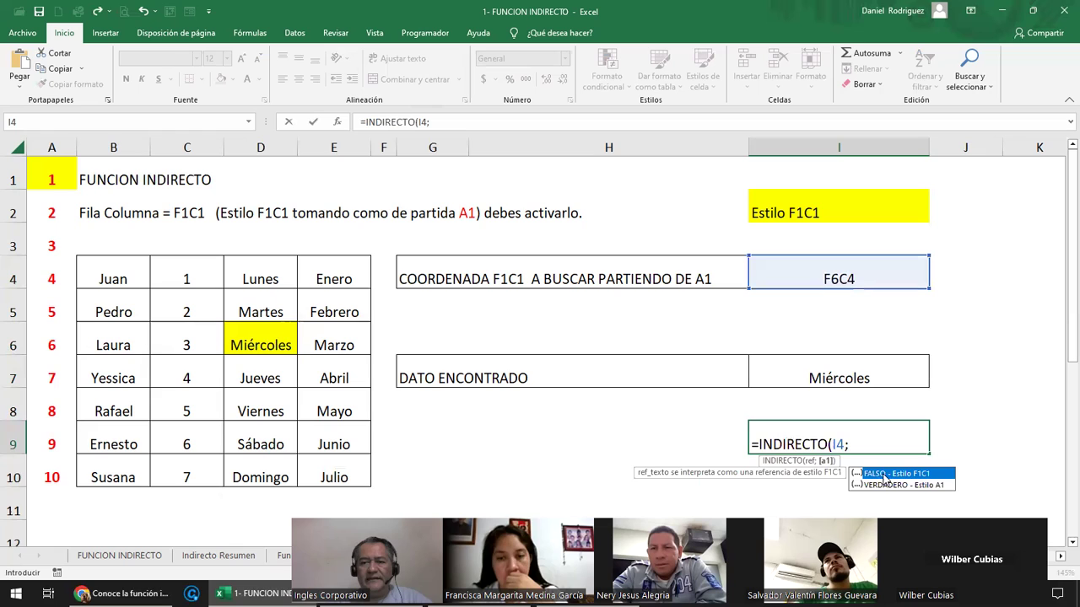
double_click(930, 474)
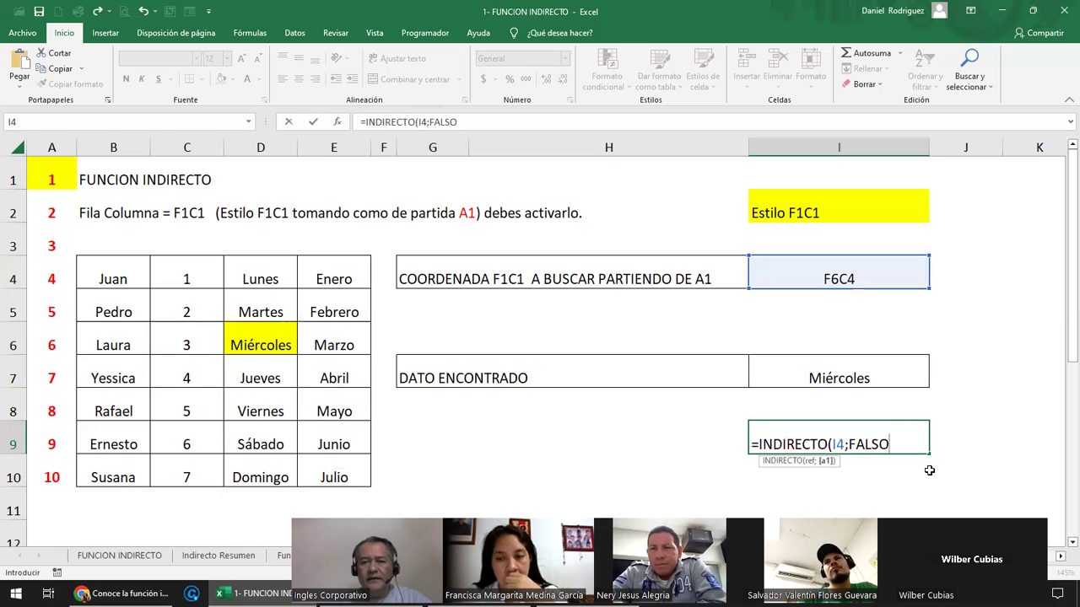
text())
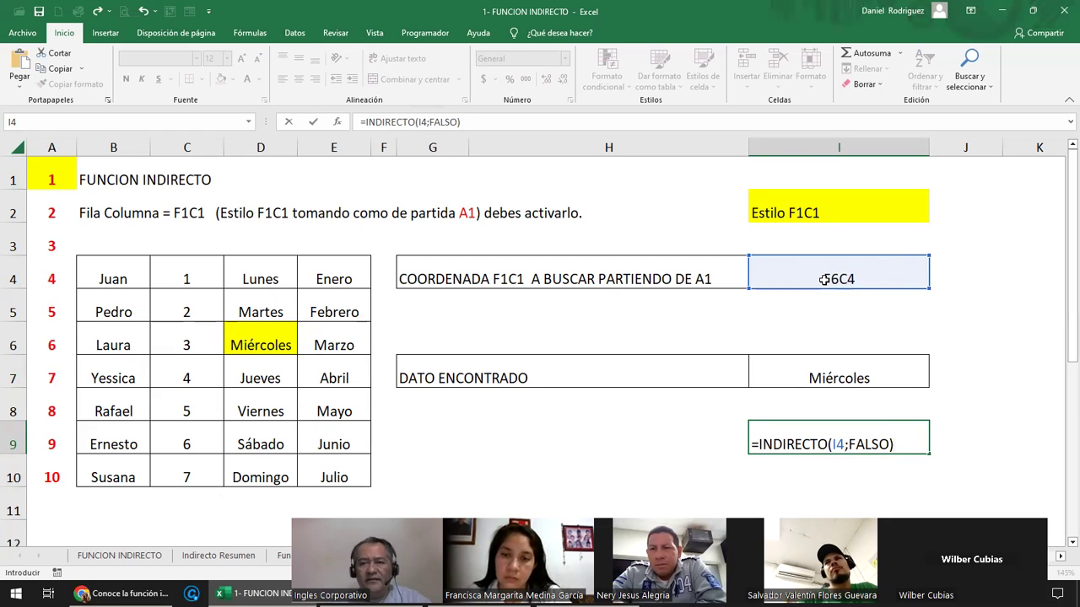
Step: Enter the I9 formula and review it, leaving it unchanged
key(Return)
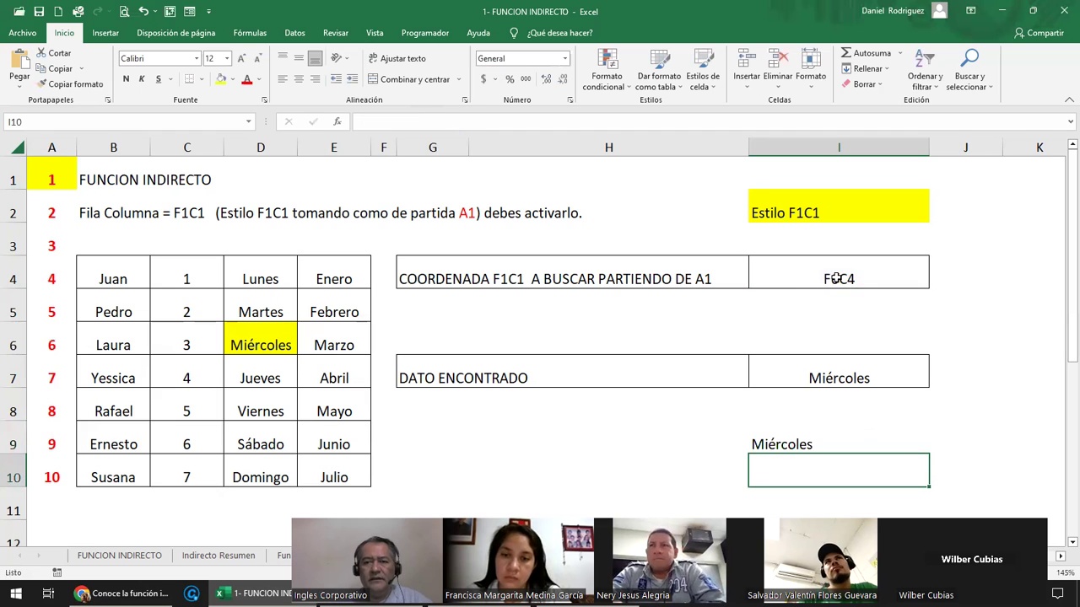
key(Up)
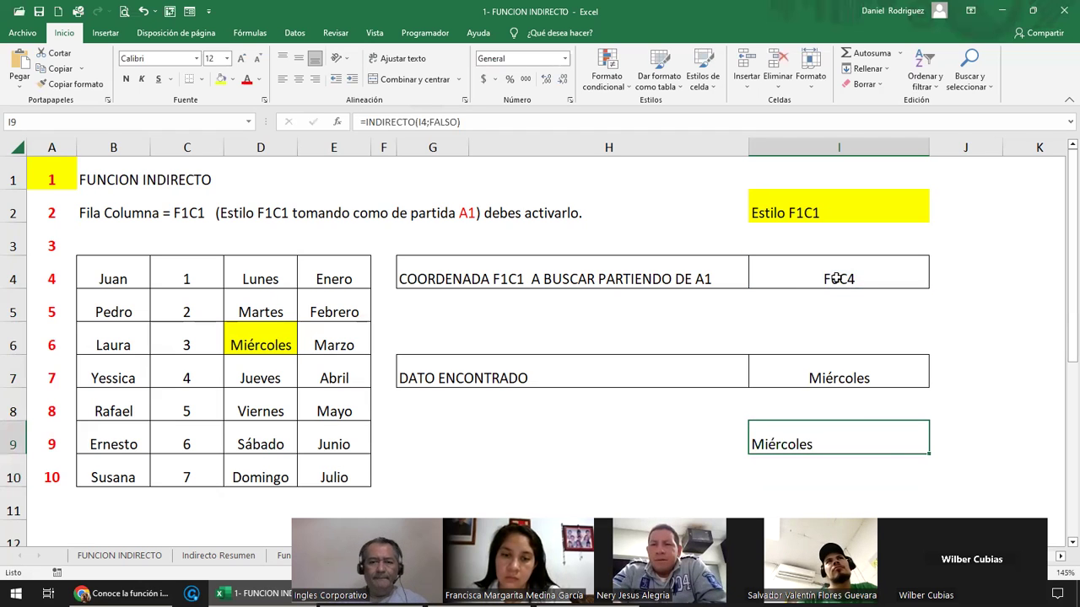
key(F2)
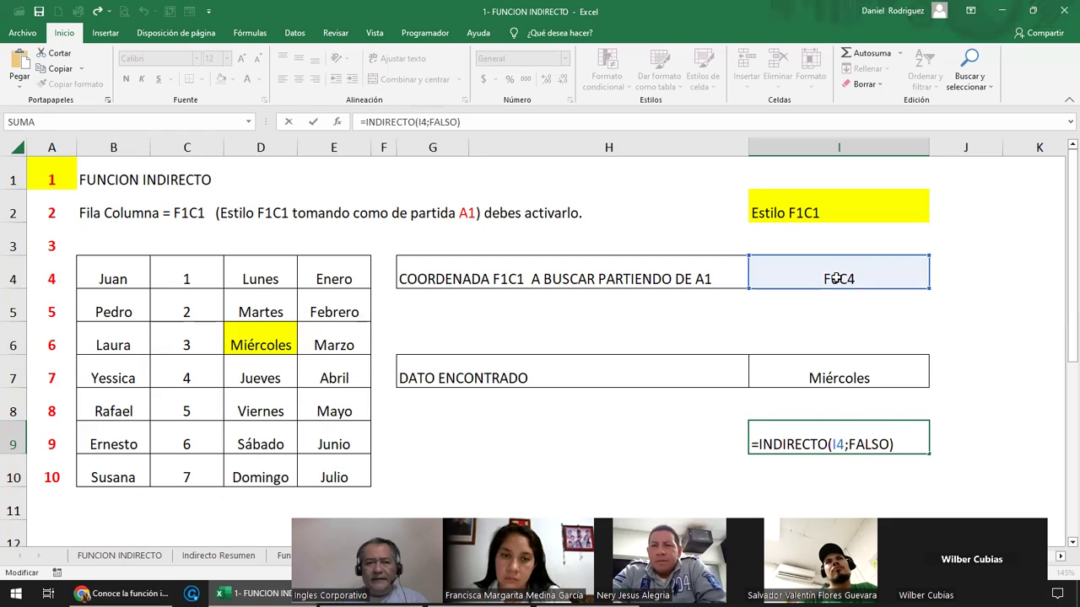
key(Escape)
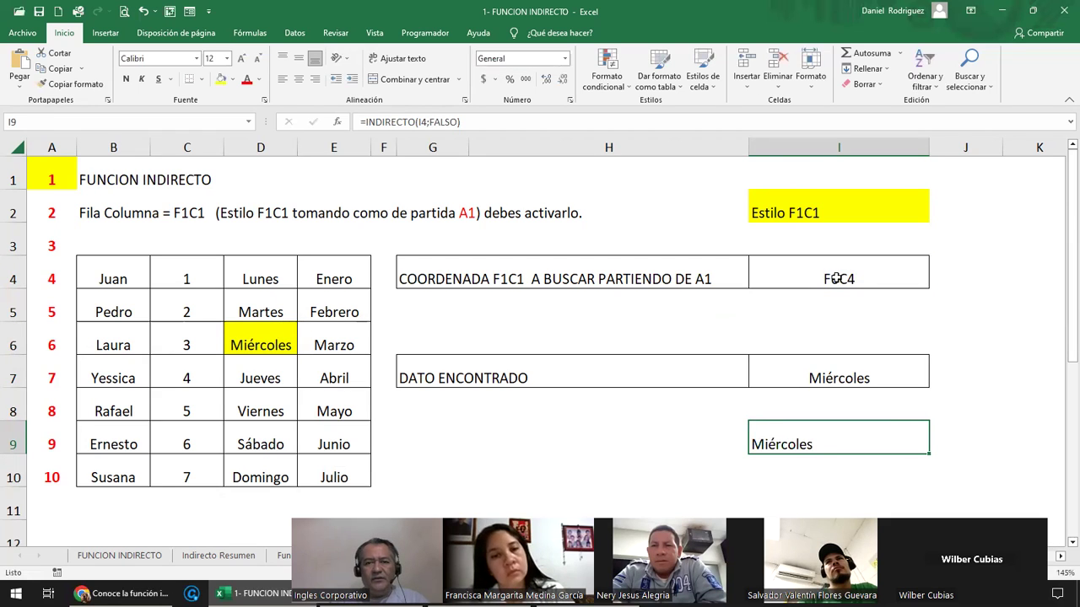
Step: Enter D6 in I5 as the A1-style equivalent of F6C4
click(806, 268)
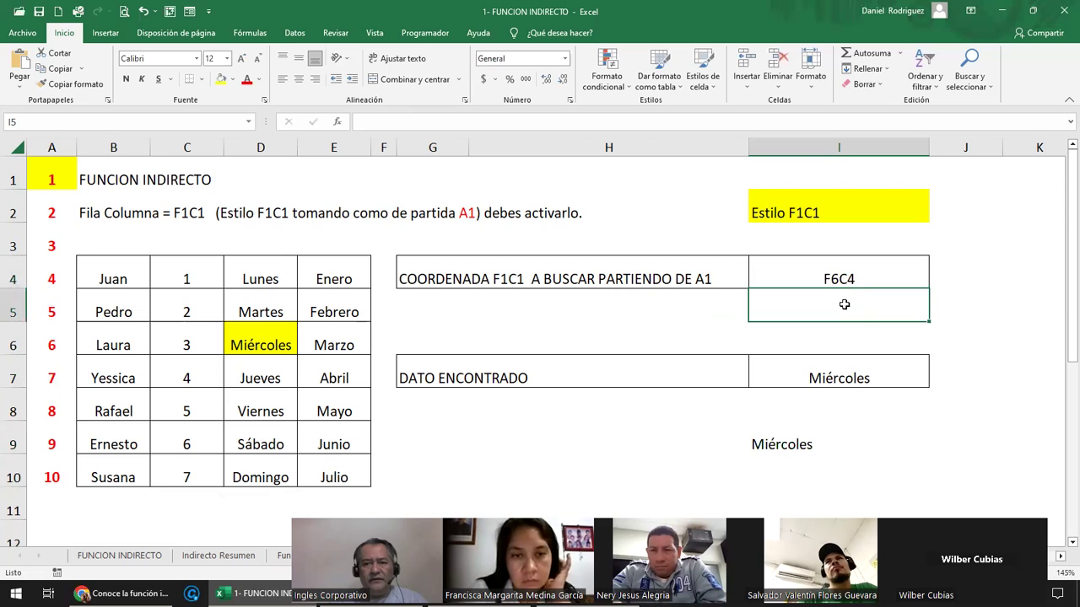
click(257, 342)
click(15, 121)
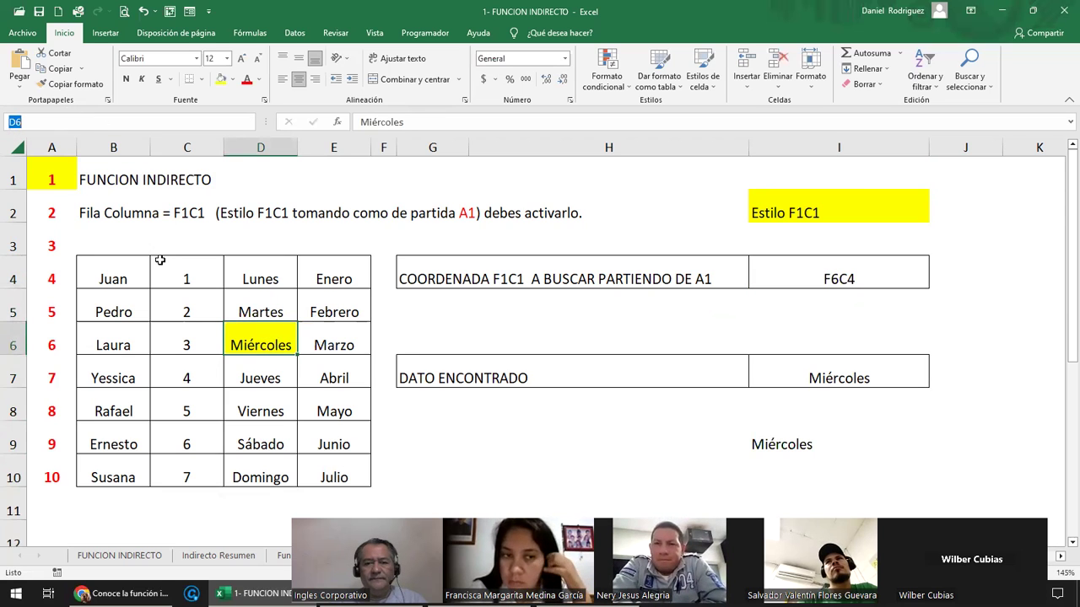
click(803, 309)
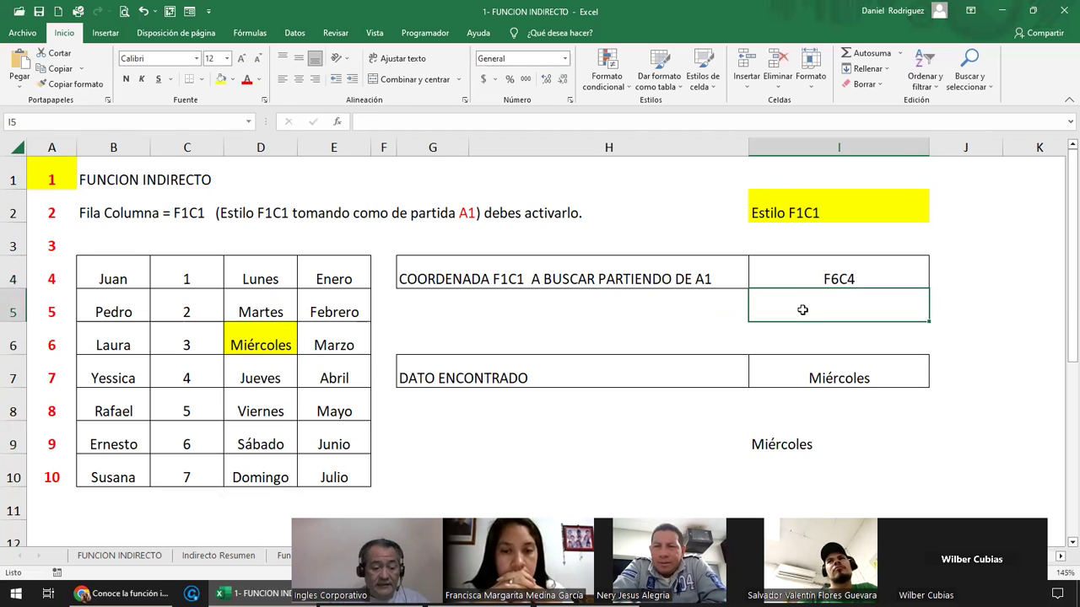
text(D)
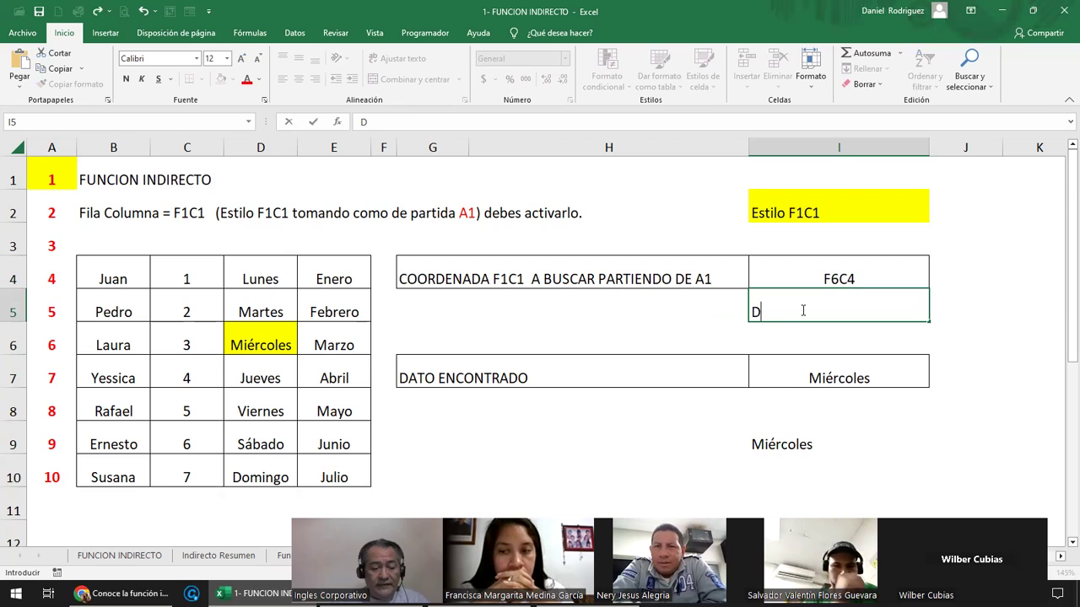
key(Return)
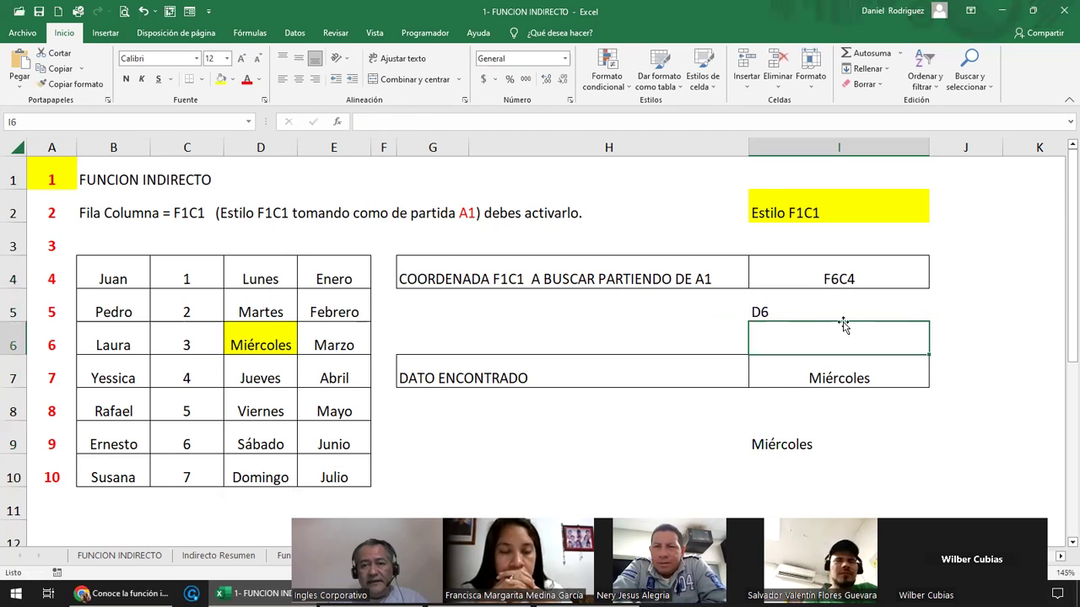
click(808, 306)
click(970, 303)
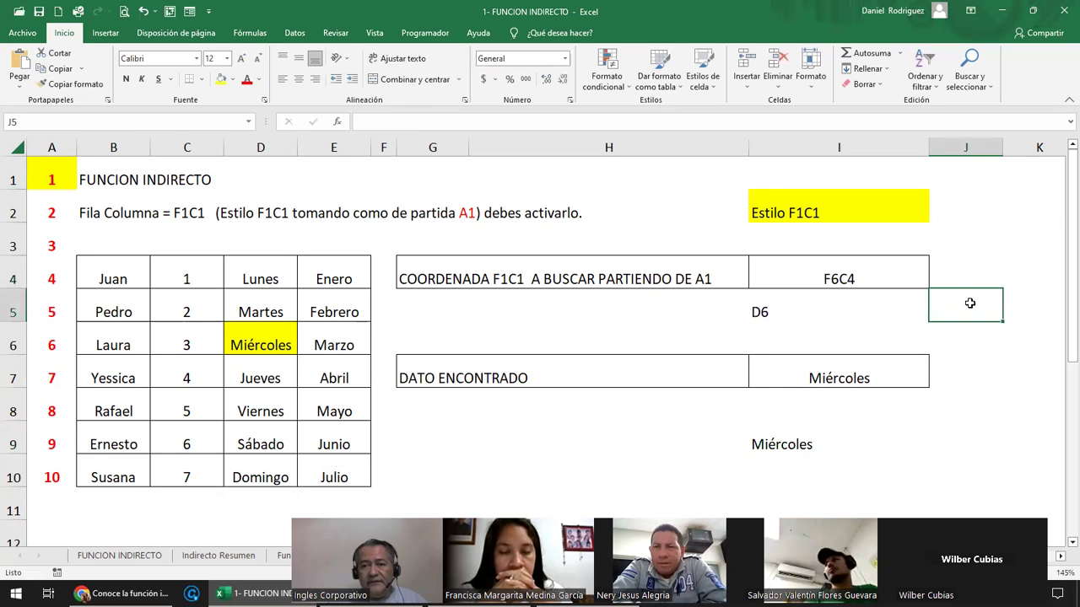
double_click(970, 303)
key(Escape)
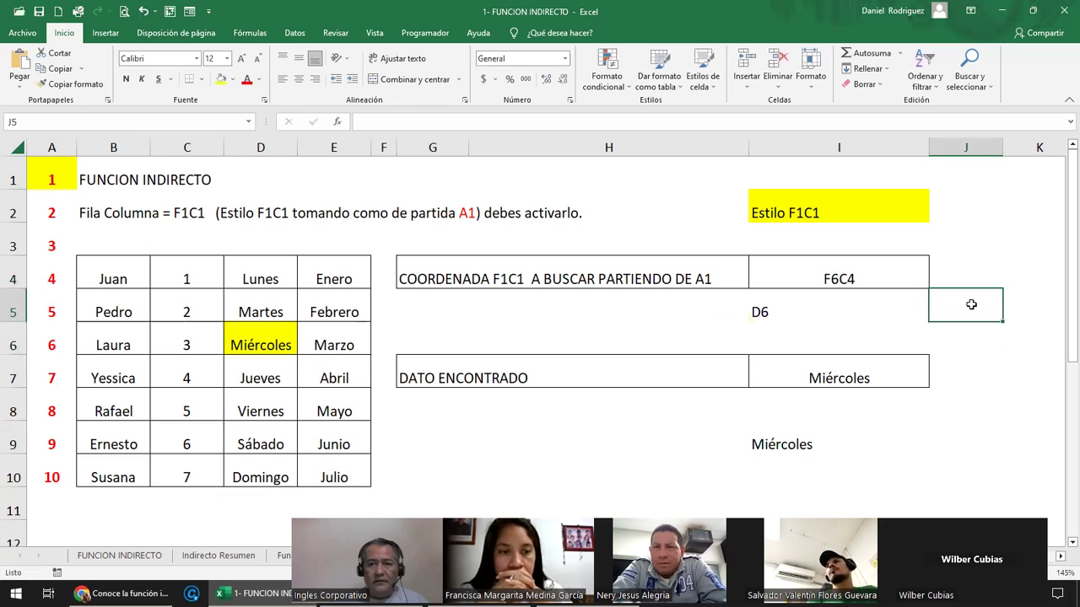
key(Left)
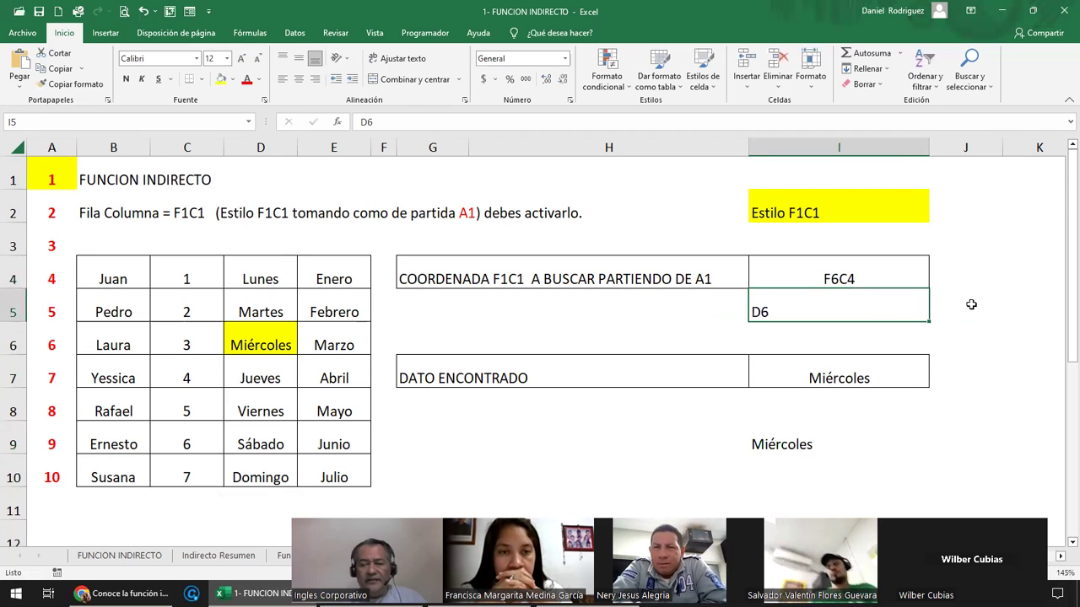
Step: Centre the F6C4 and D6 coordinates in I4:I5
drag(816, 272, 815, 307)
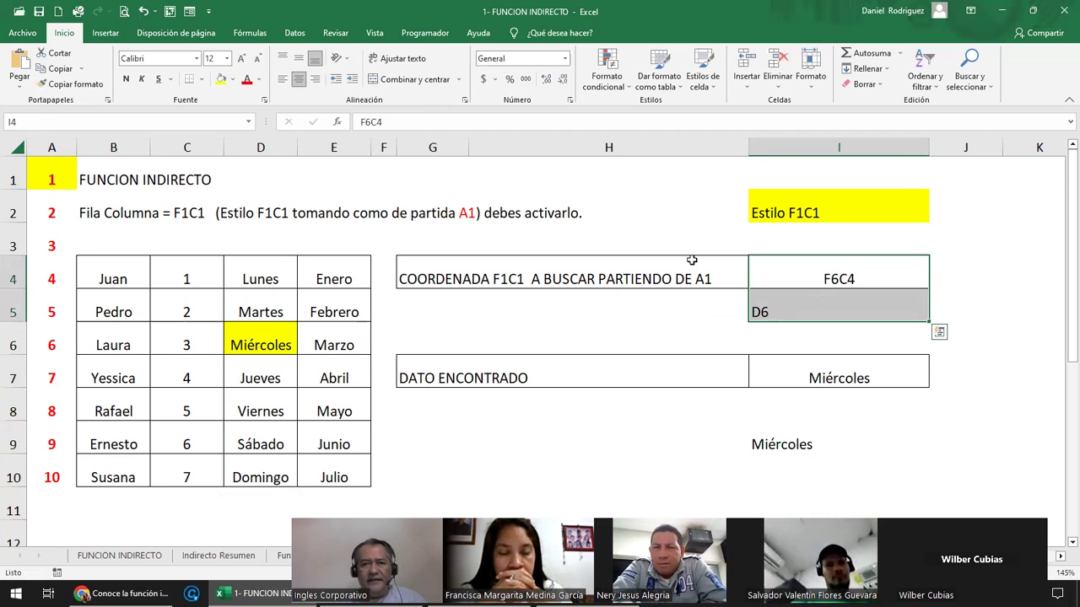
click(296, 80)
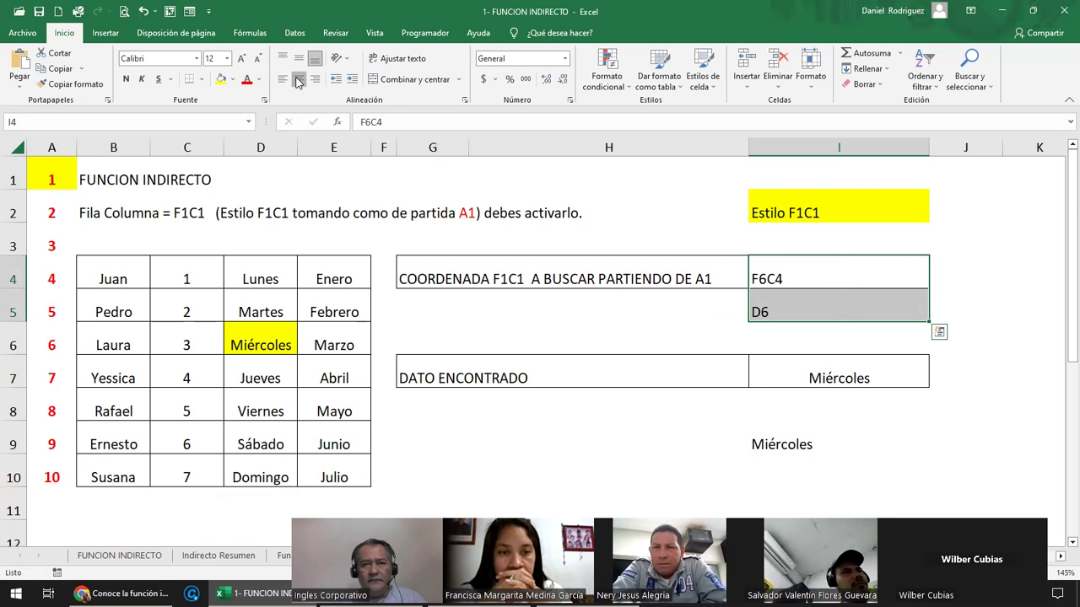
click(296, 80)
click(857, 279)
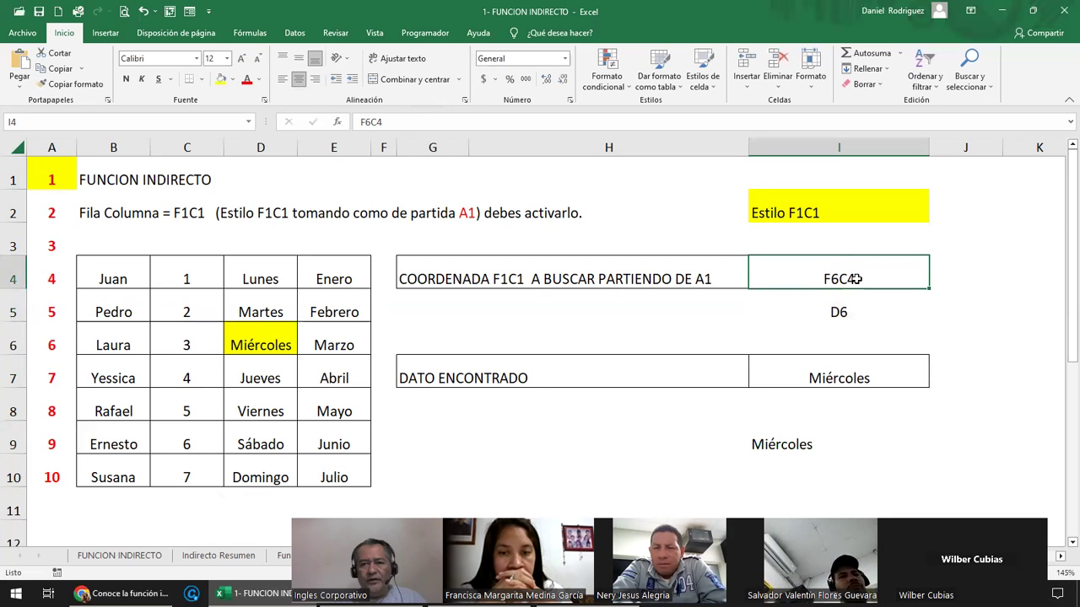
click(863, 317)
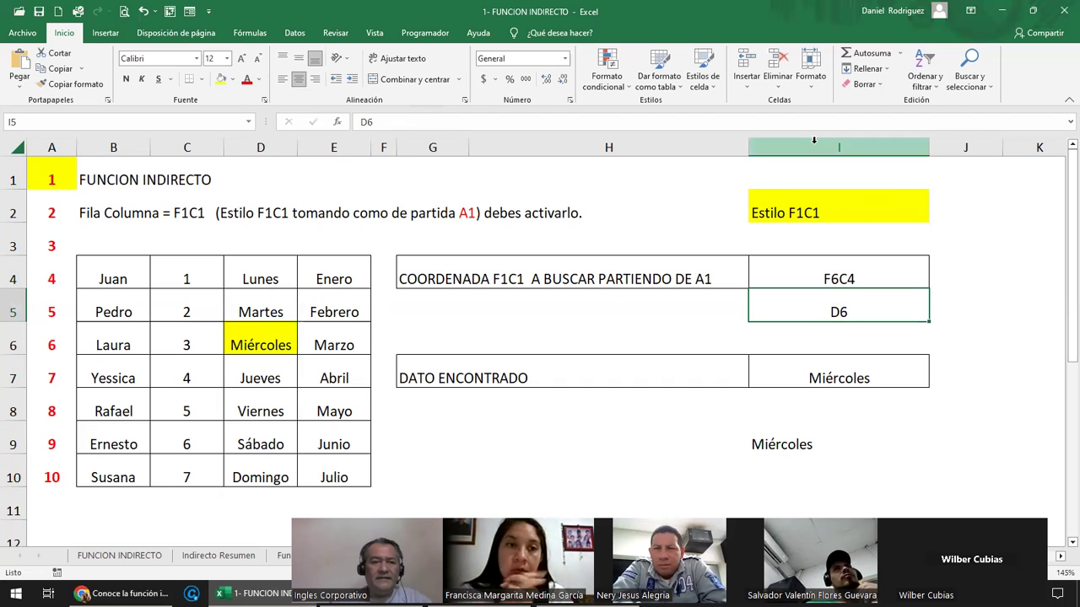
drag(17, 178, 6, 483)
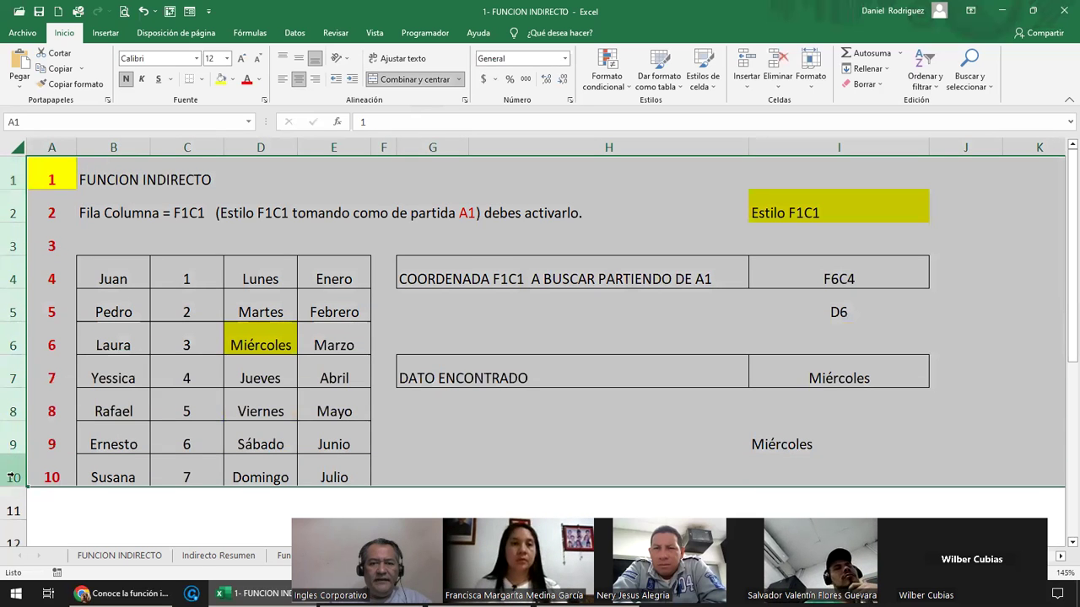
click(825, 282)
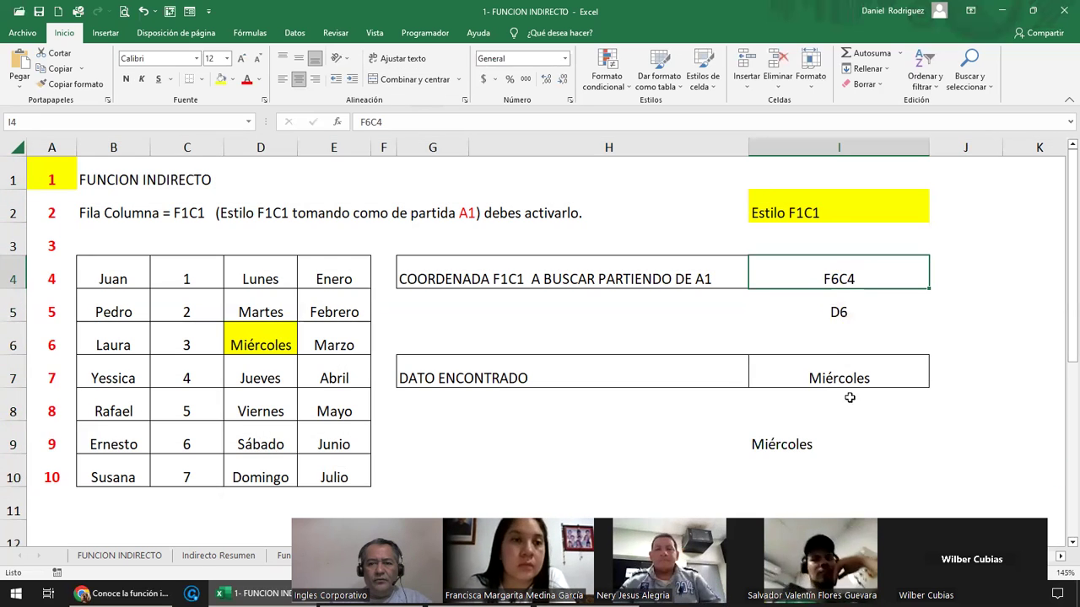
Step: Review the FALSO argument in the I9 formula and confirm it unchanged
double_click(840, 441)
click(869, 444)
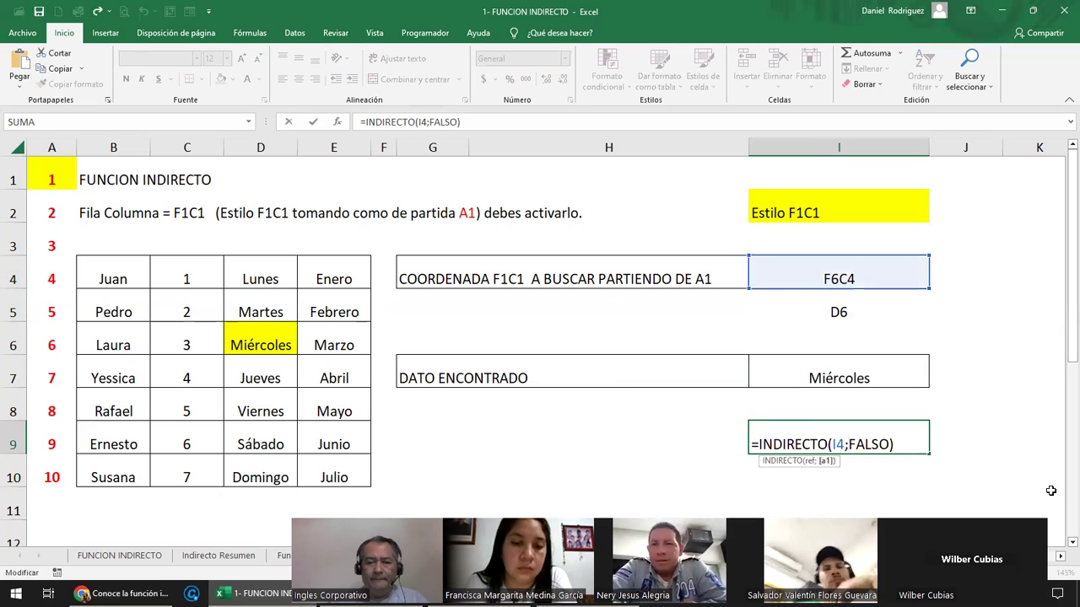
key(ctrl+Return)
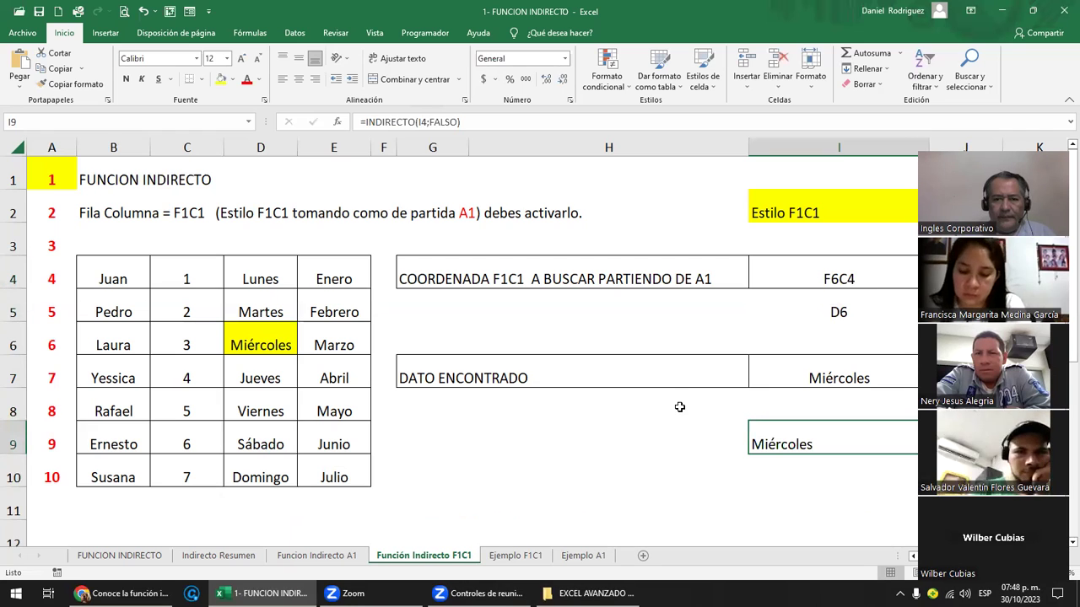
click(653, 409)
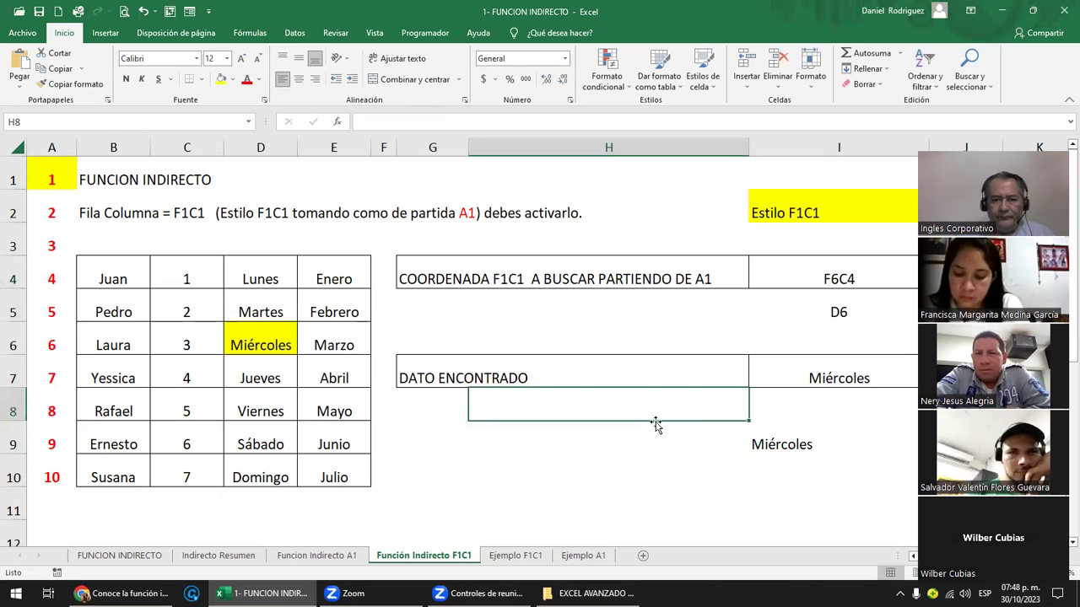
click(516, 556)
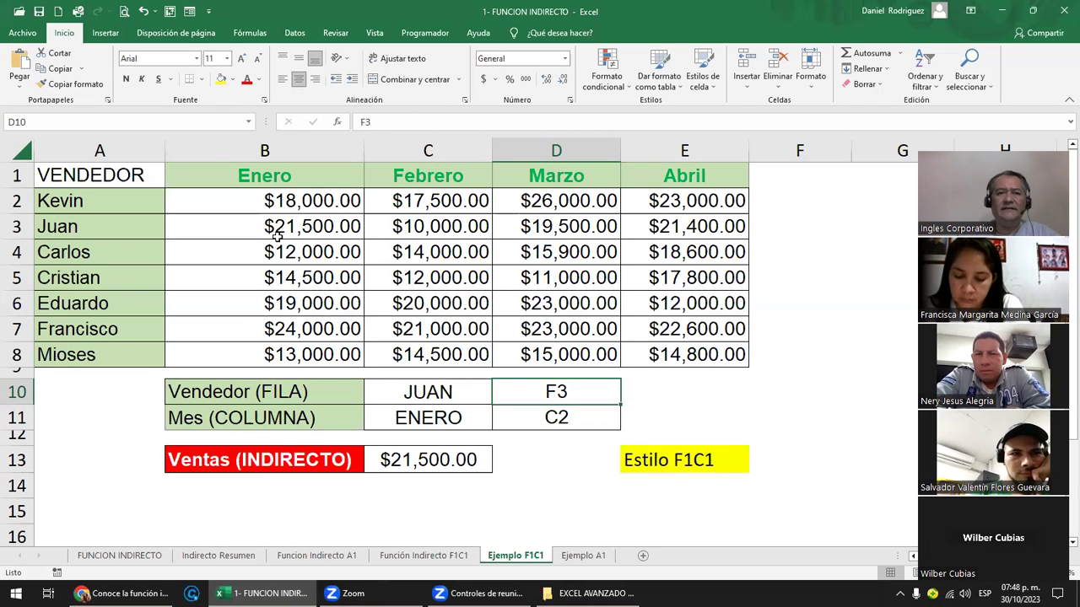
click(64, 201)
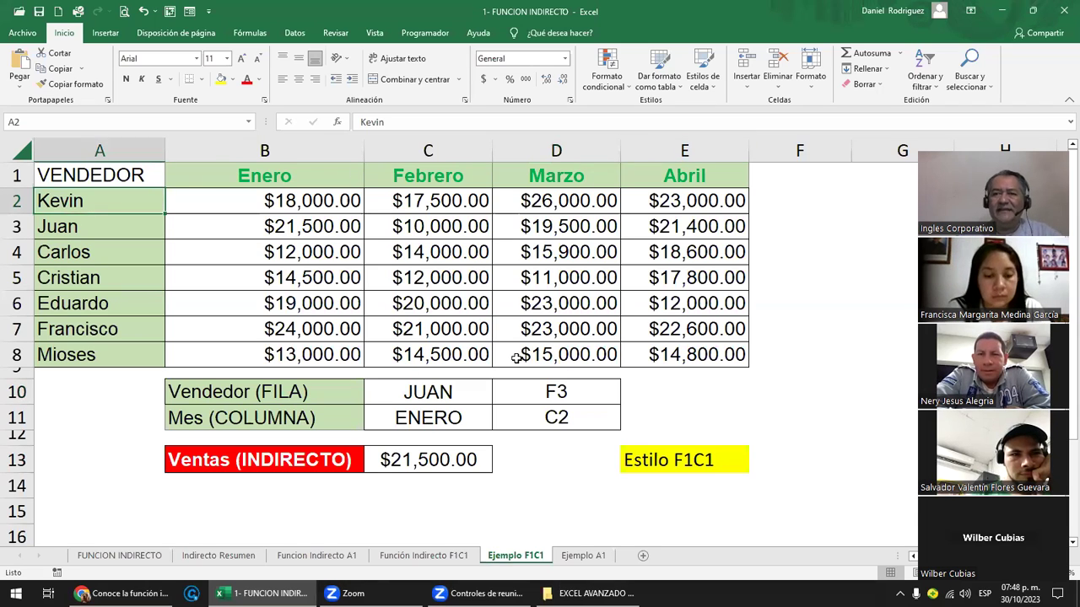
click(662, 464)
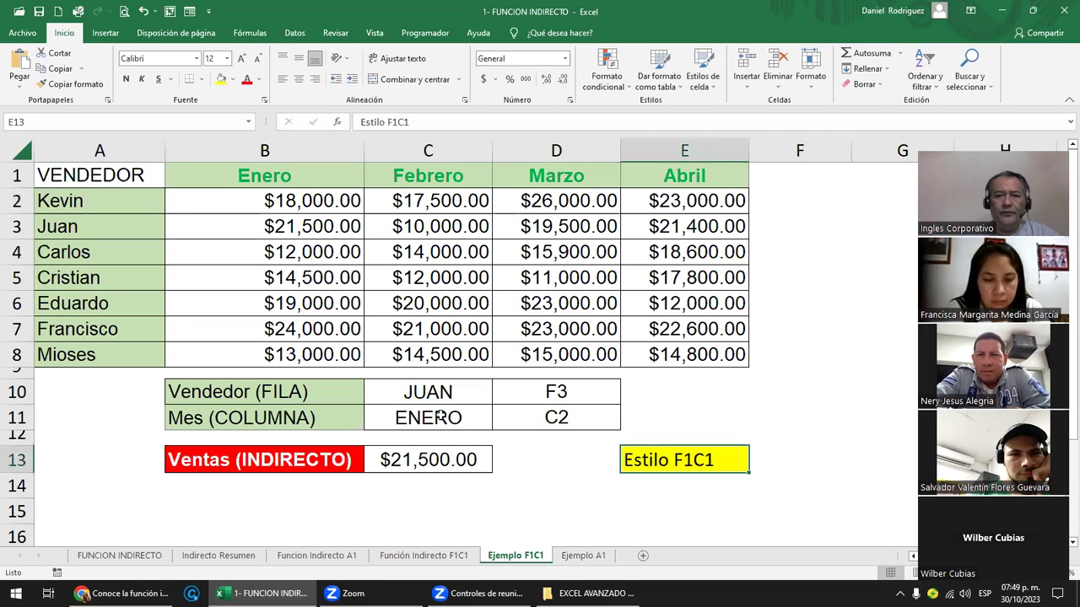
click(427, 394)
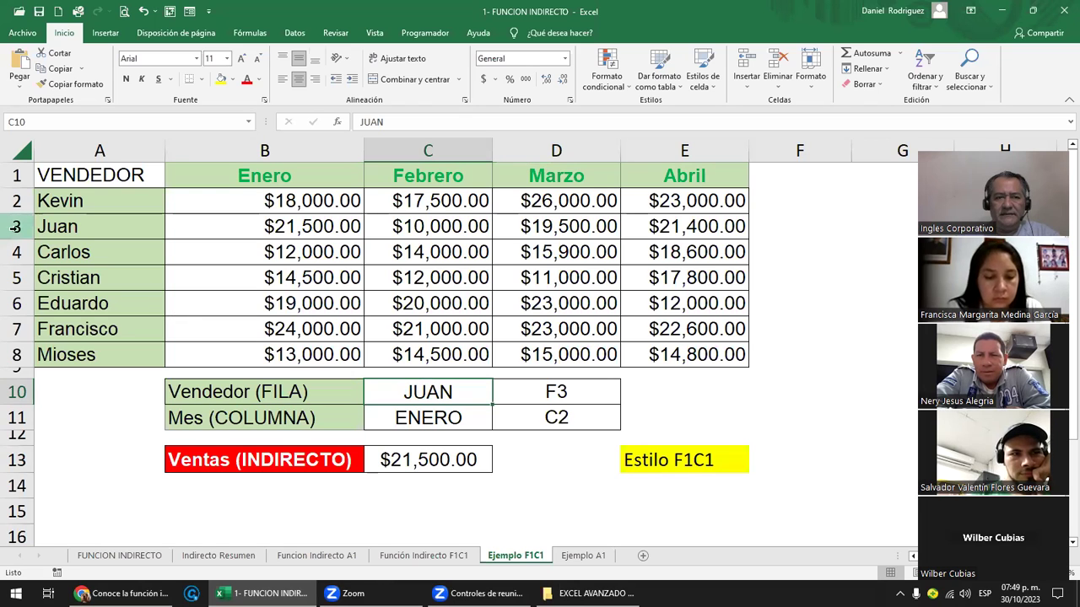
click(16, 226)
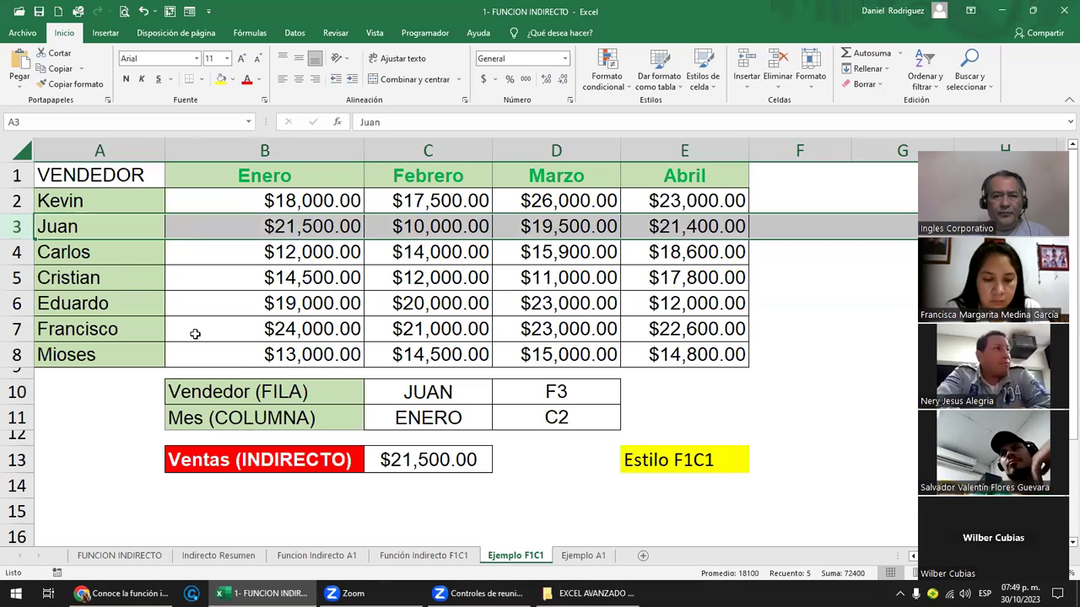
click(548, 392)
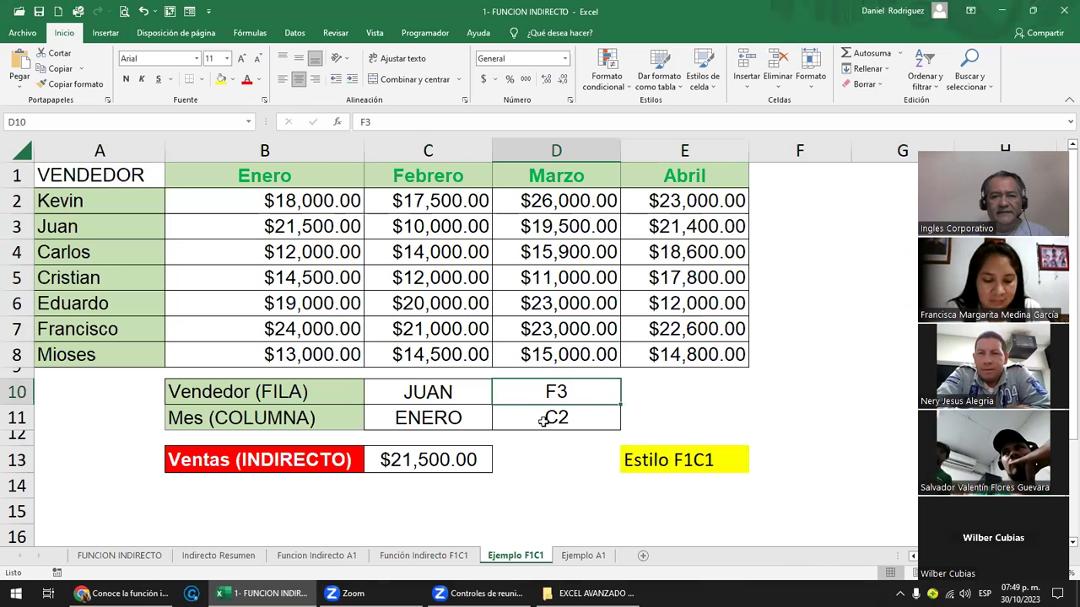
click(544, 420)
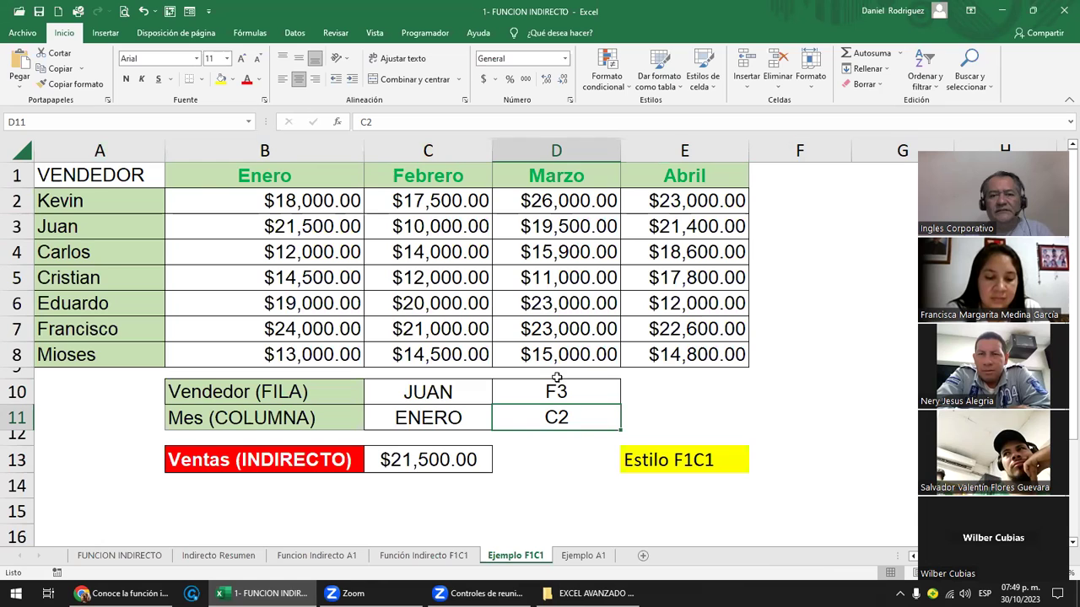
Step: Commit column code C3 in D11, giving $10,000.00, and count columns A to C
key(F2)
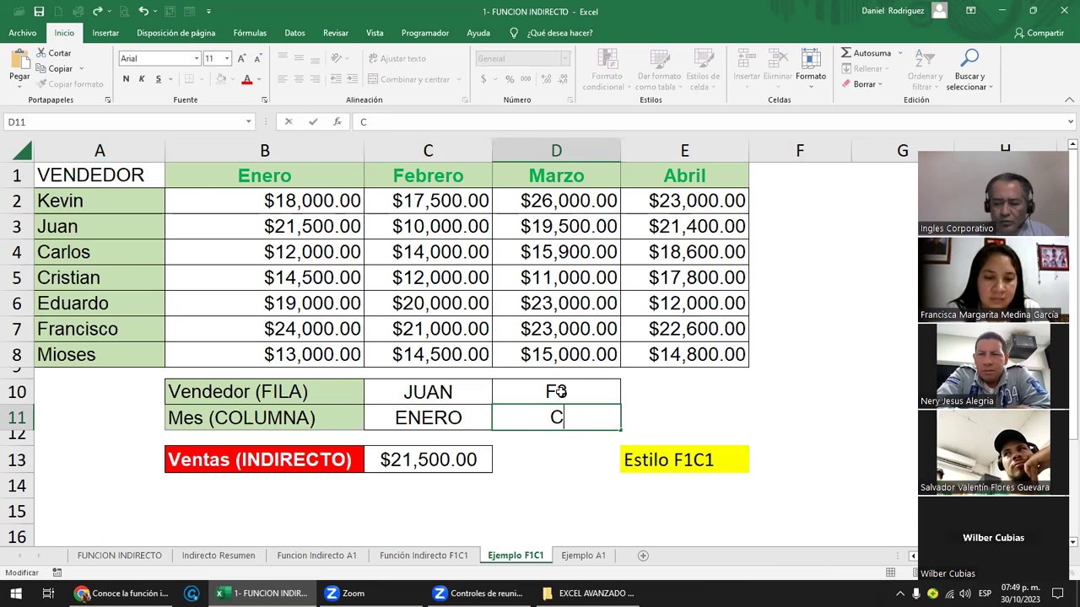
text(3)
key(Return)
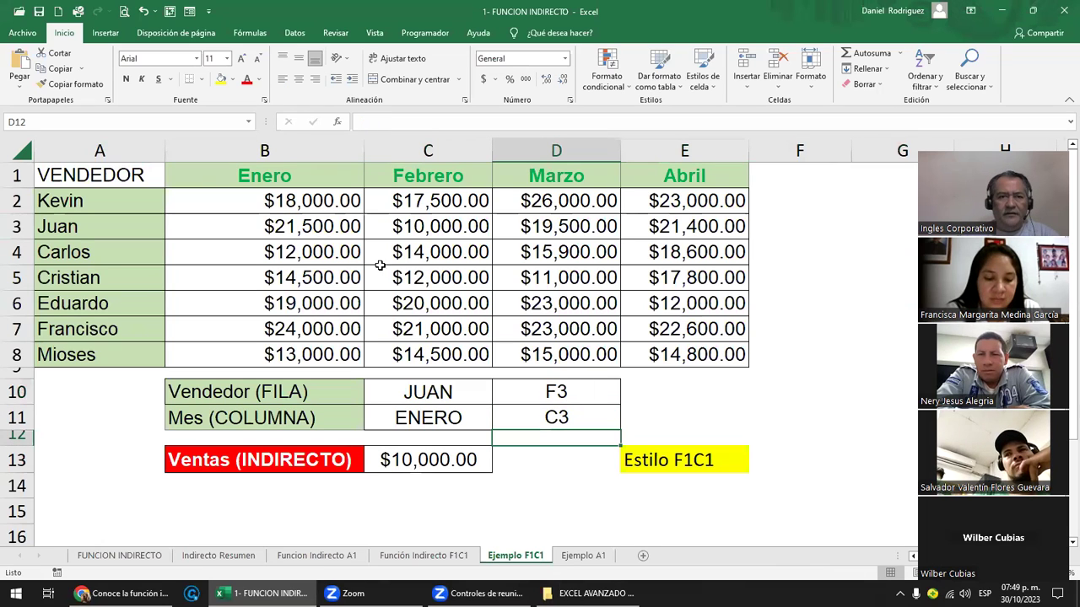
click(271, 150)
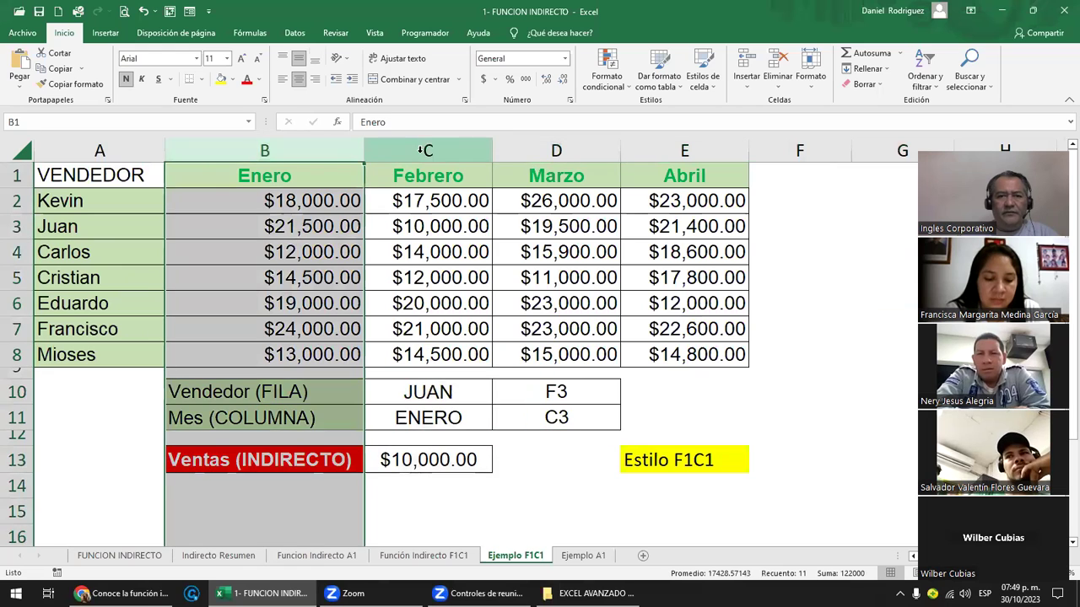
click(100, 148)
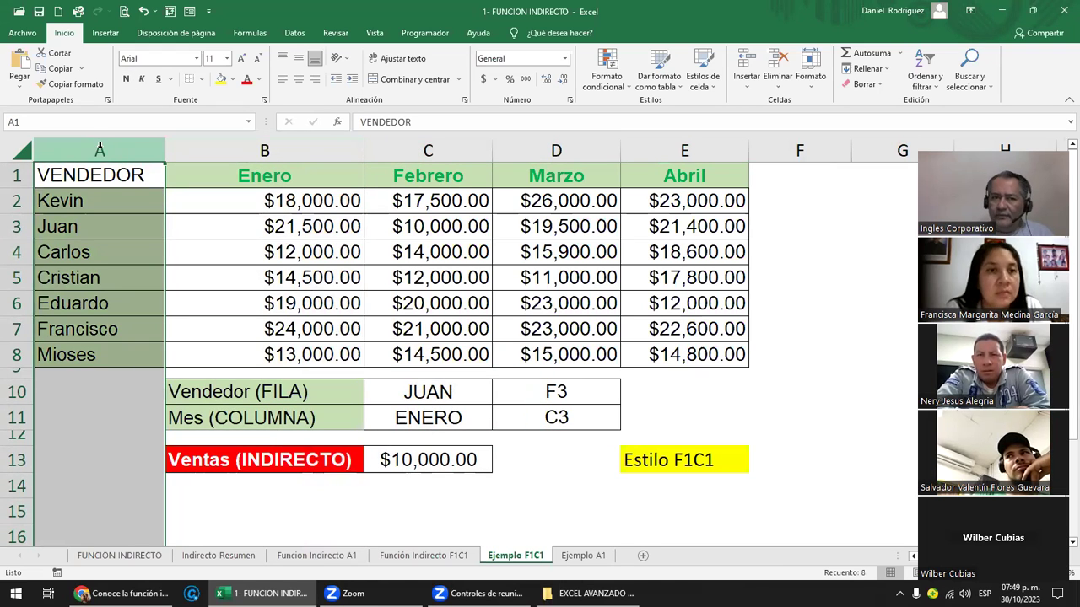
drag(99, 149, 492, 152)
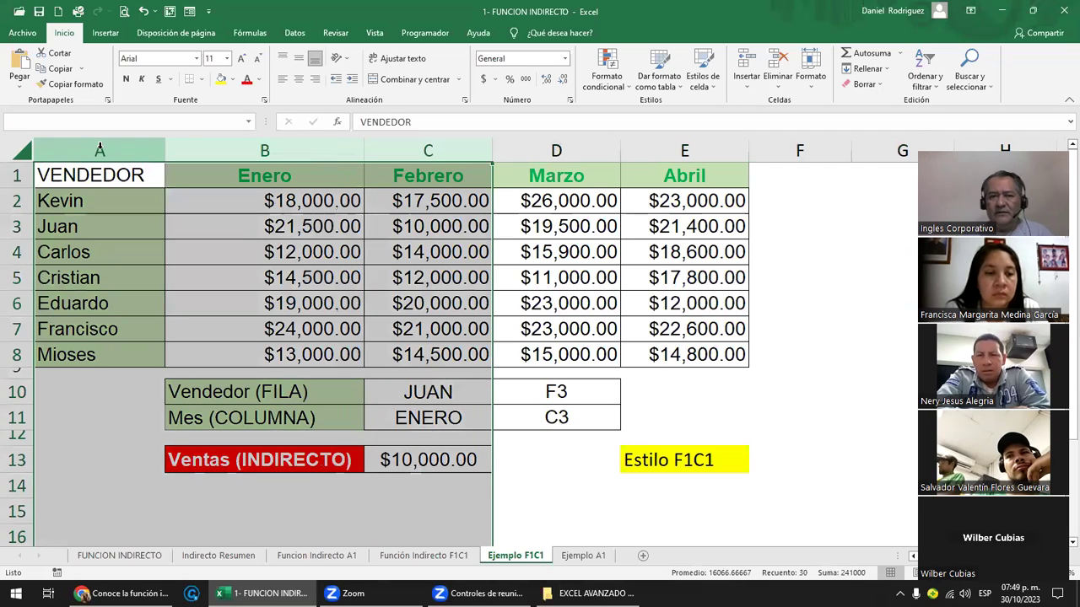
click(249, 234)
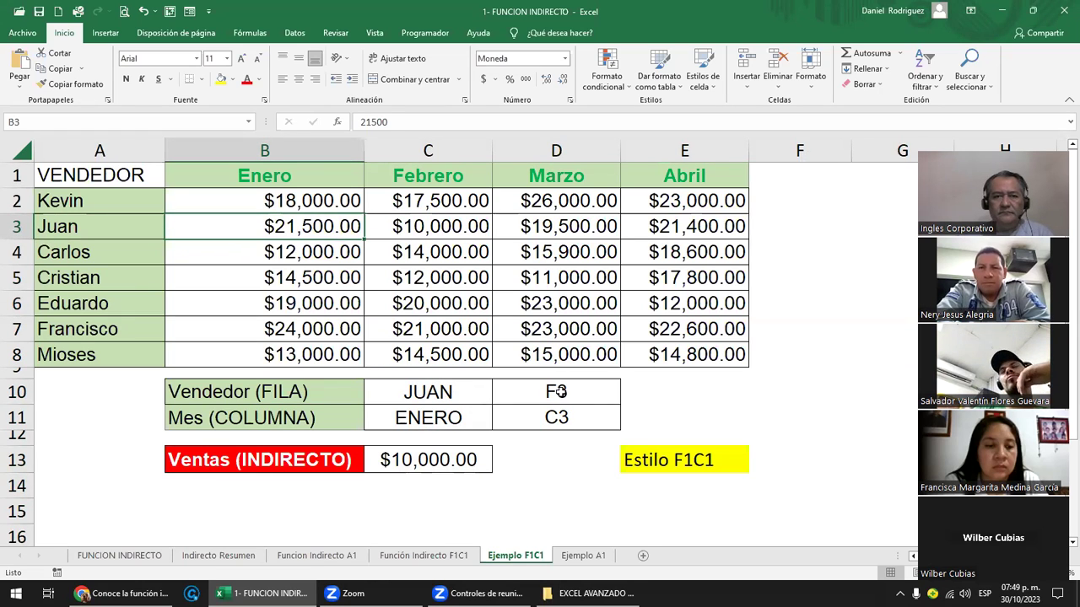
click(563, 391)
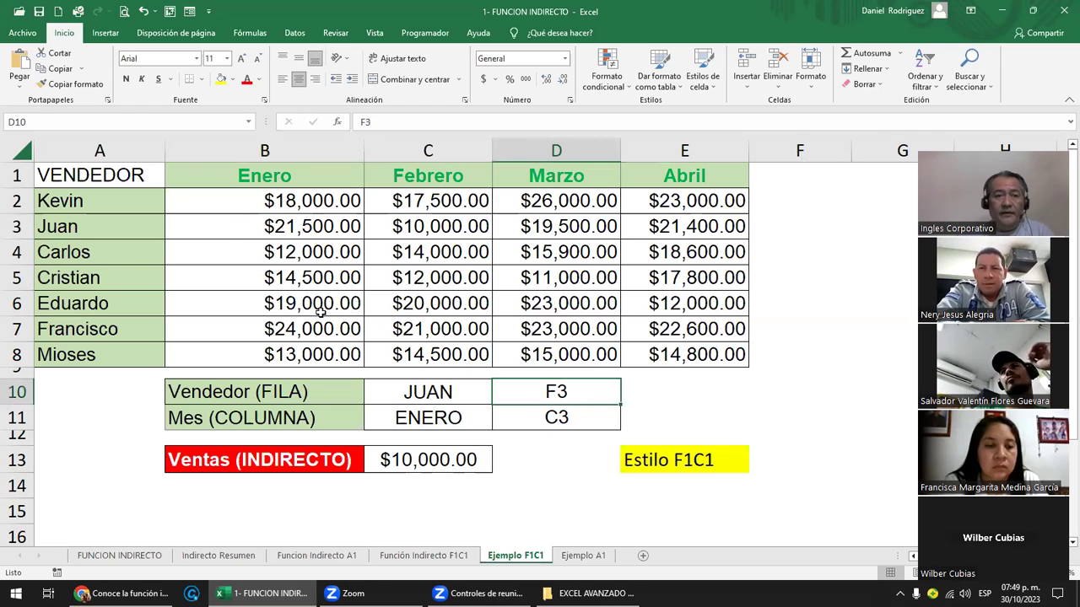
click(596, 423)
Step: Reset the column code in D11 to C2
double_click(596, 423)
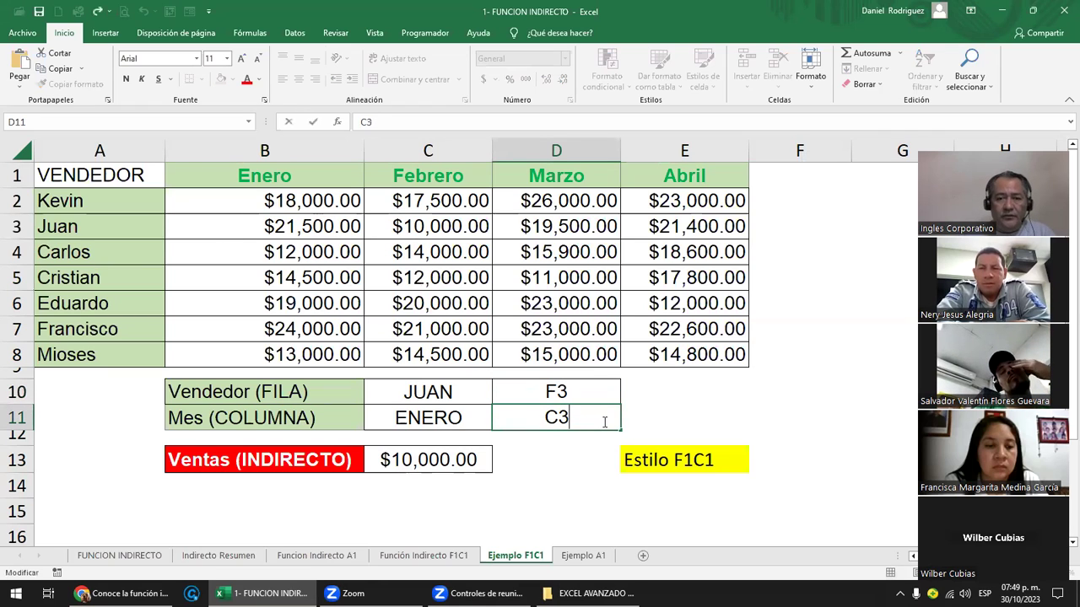
key(BackSpace)
text(2)
key(Return)
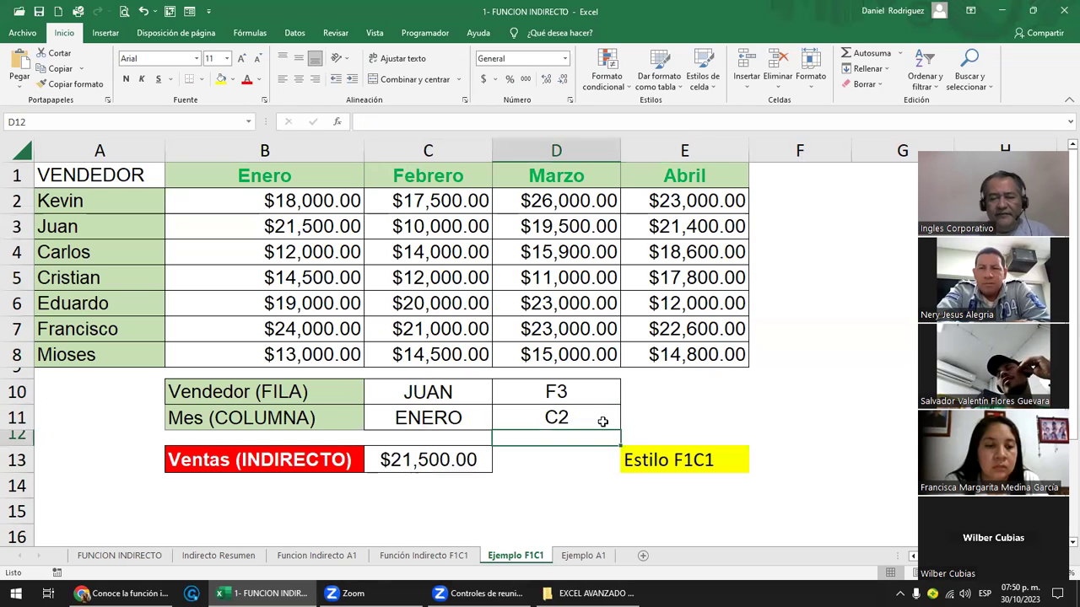
click(604, 422)
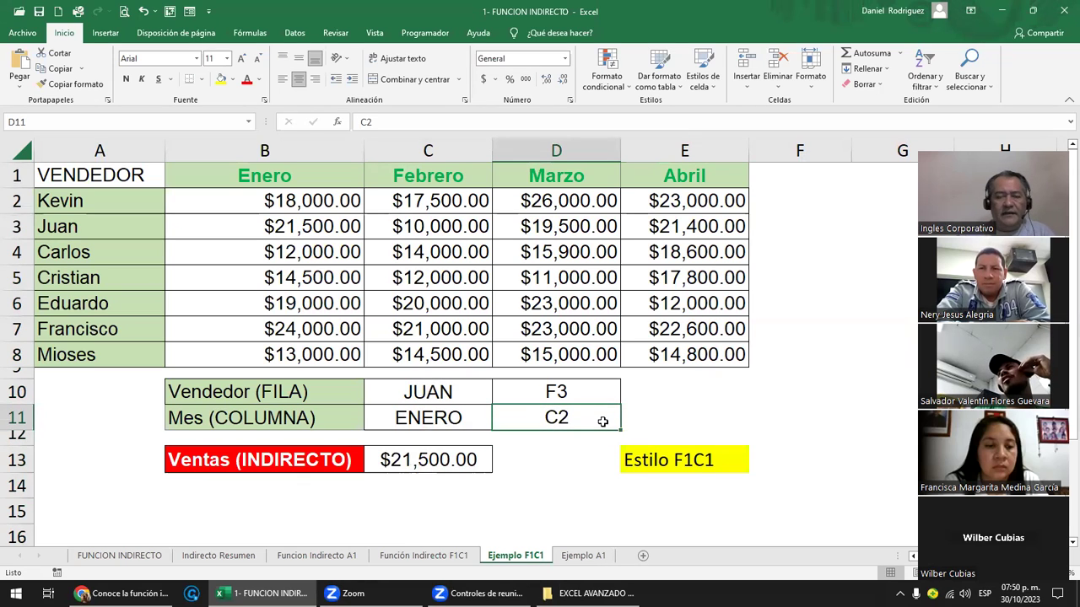
Step: Show row 3 and count columns A through E to locate the Abril column
click(548, 393)
click(13, 226)
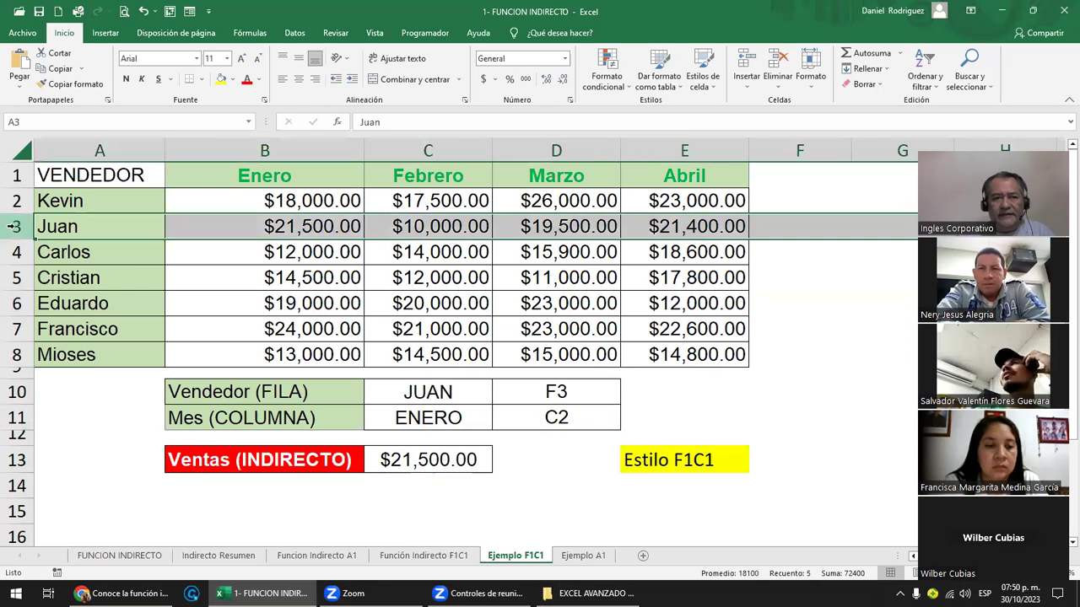
ctrl+click(268, 152)
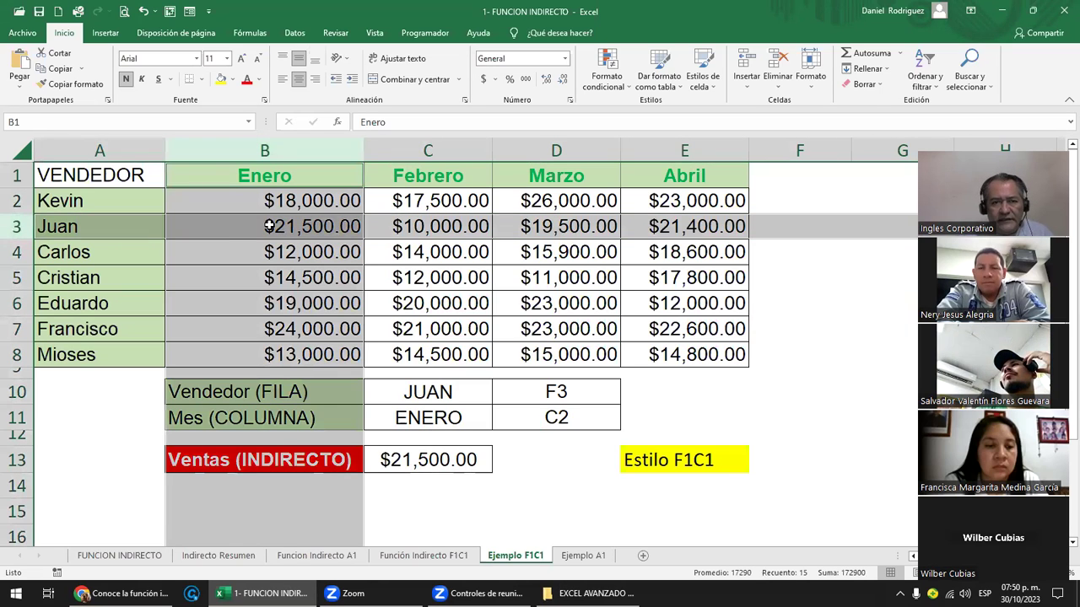
click(432, 458)
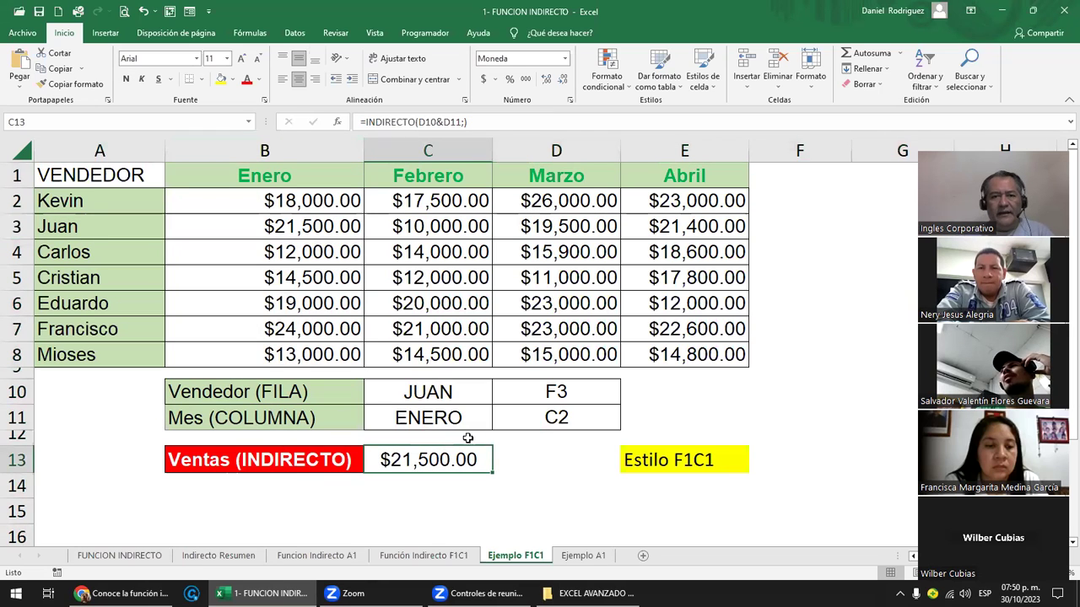
click(446, 391)
click(696, 152)
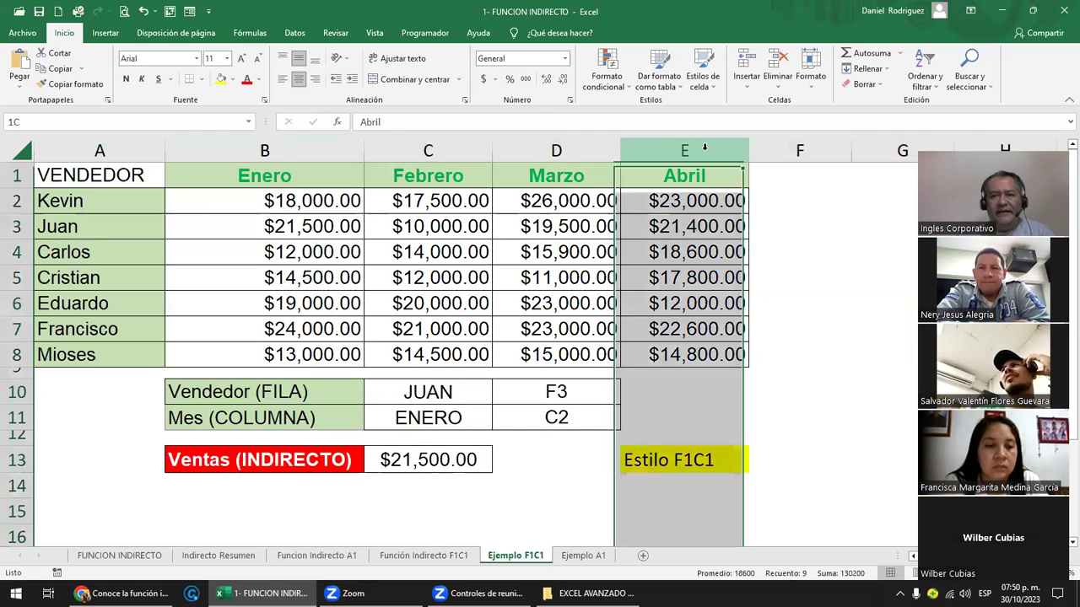
click(127, 148)
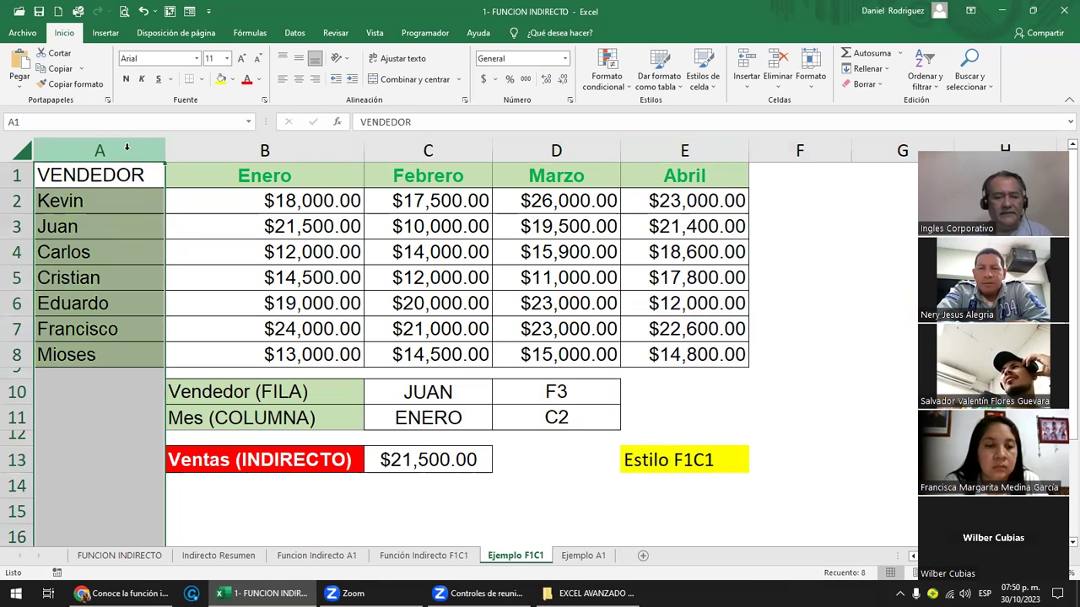
drag(126, 149, 745, 152)
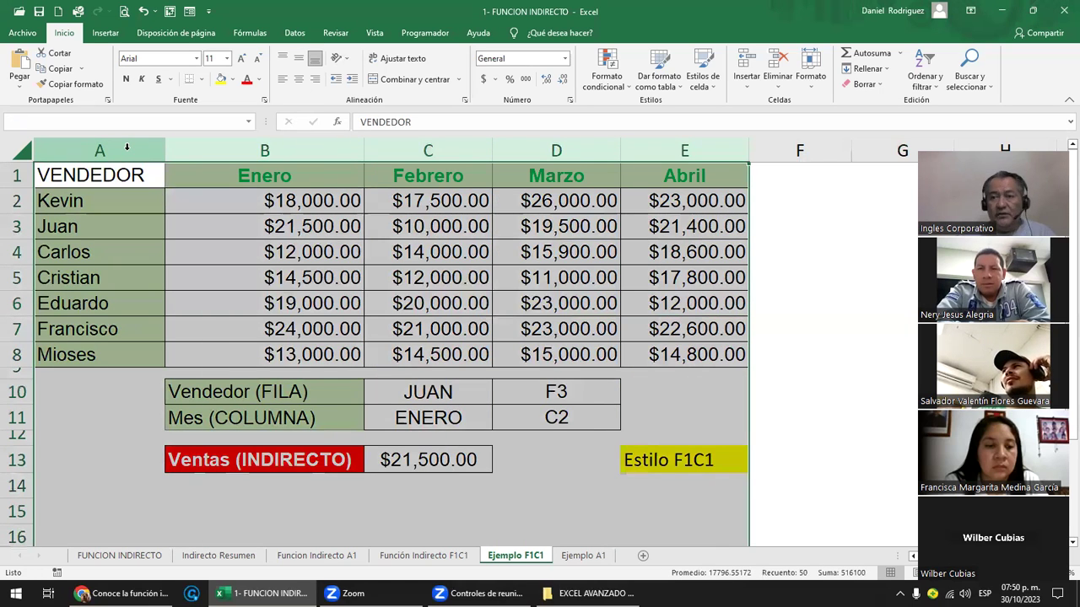
click(551, 393)
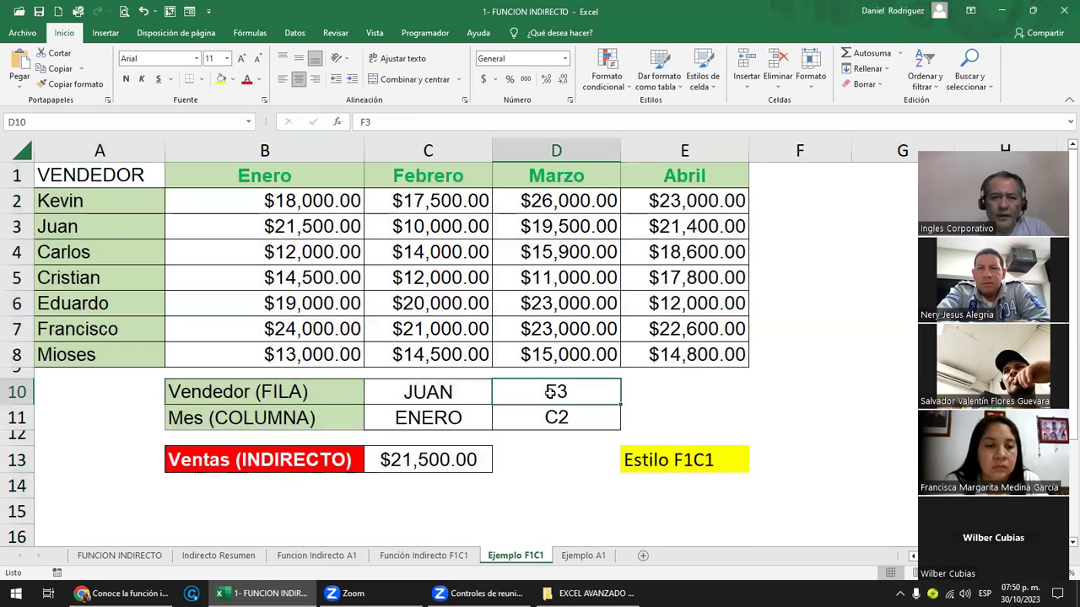
click(12, 226)
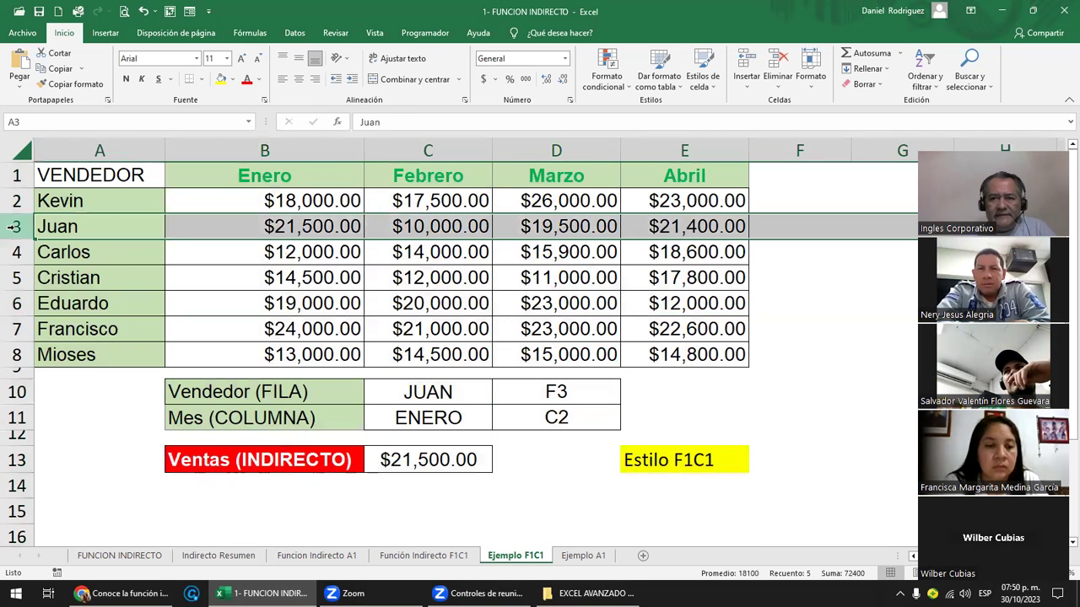
click(550, 416)
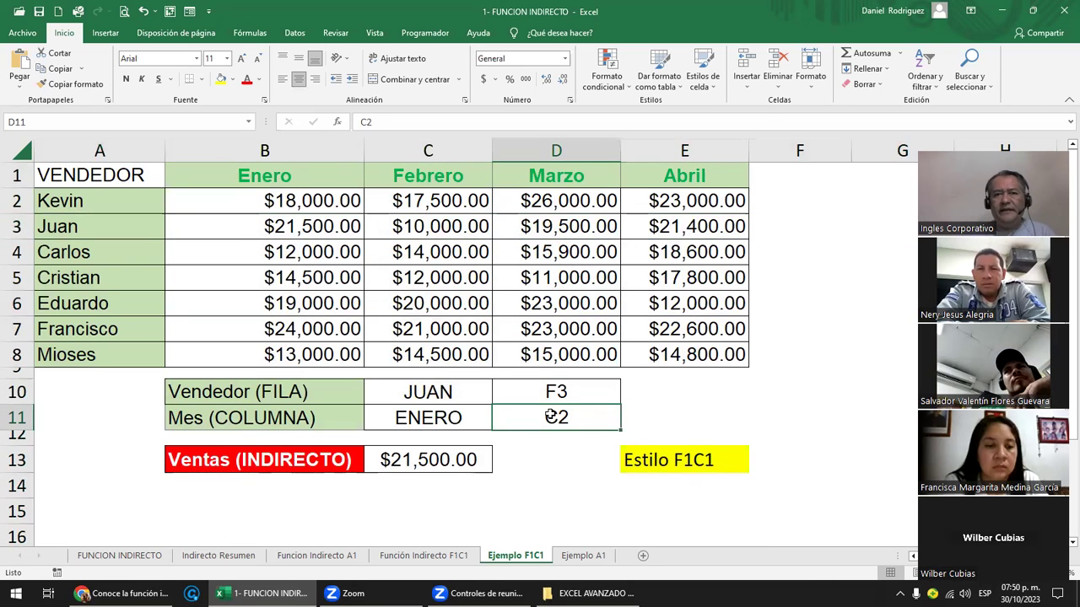
Step: Change D11 to C5 so Ventas (INDIRECTO) returns the Abril sales of $21,400.00
key(F2)
key(BackSpace)
text(5)
key(Return)
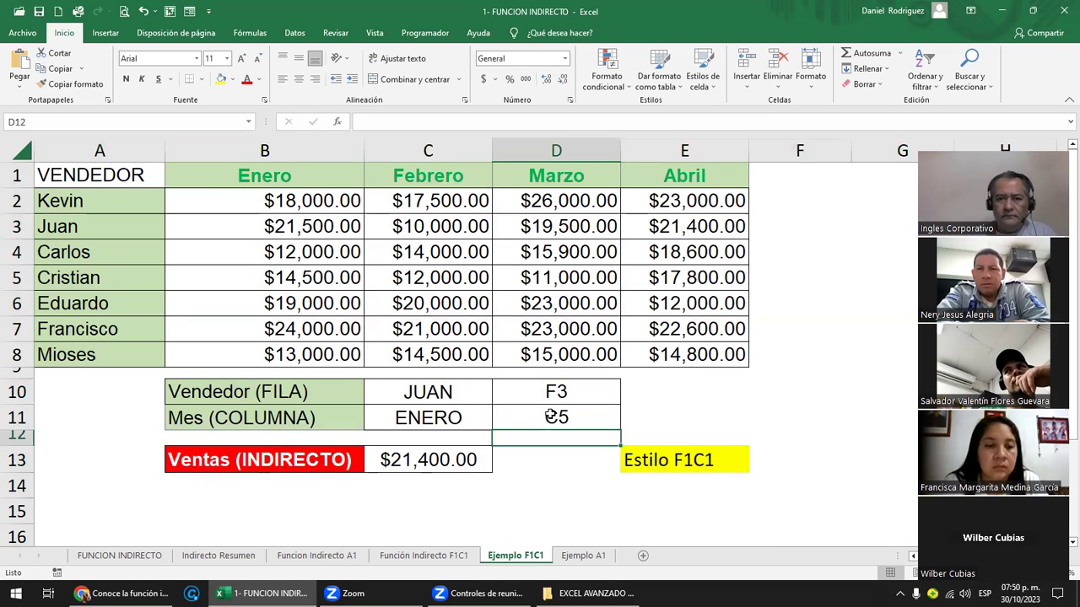
click(721, 253)
click(710, 232)
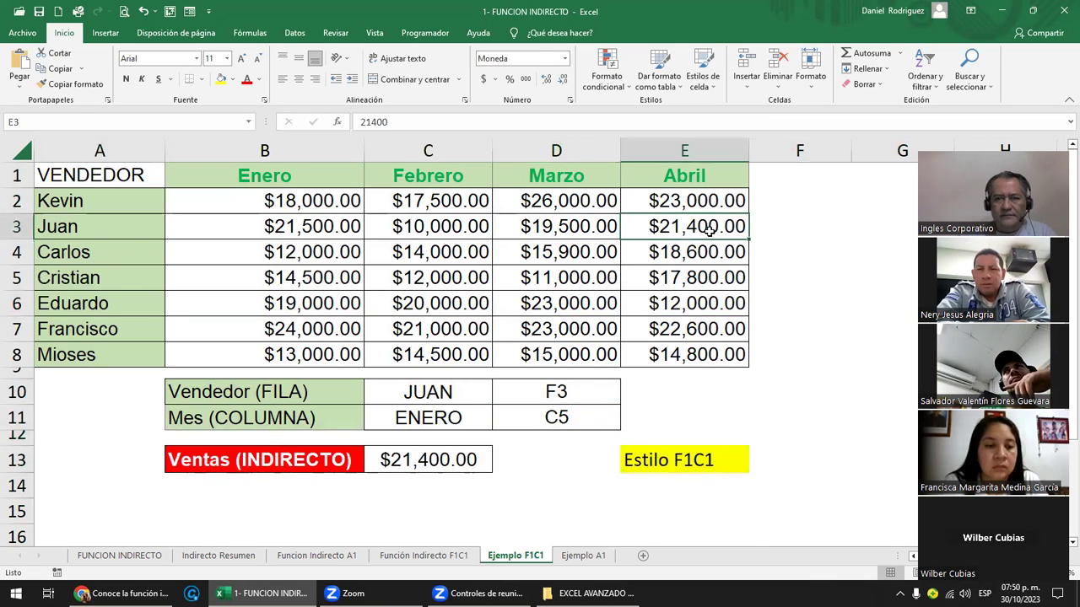
click(702, 355)
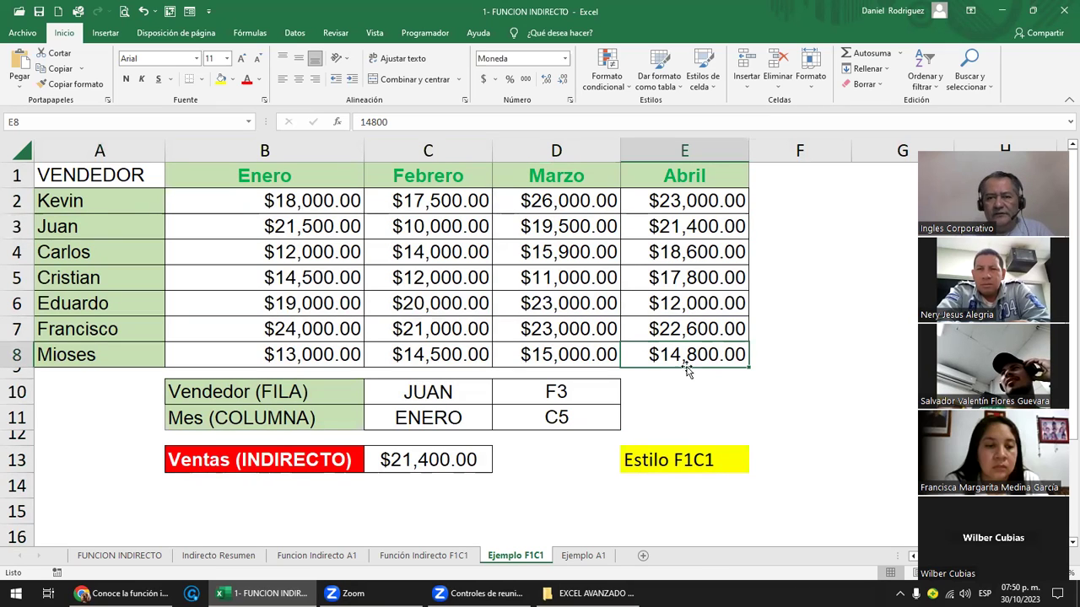
Step: Fill E8 yellow and clear the JUAN and ENERO entries from C10:C11
click(221, 80)
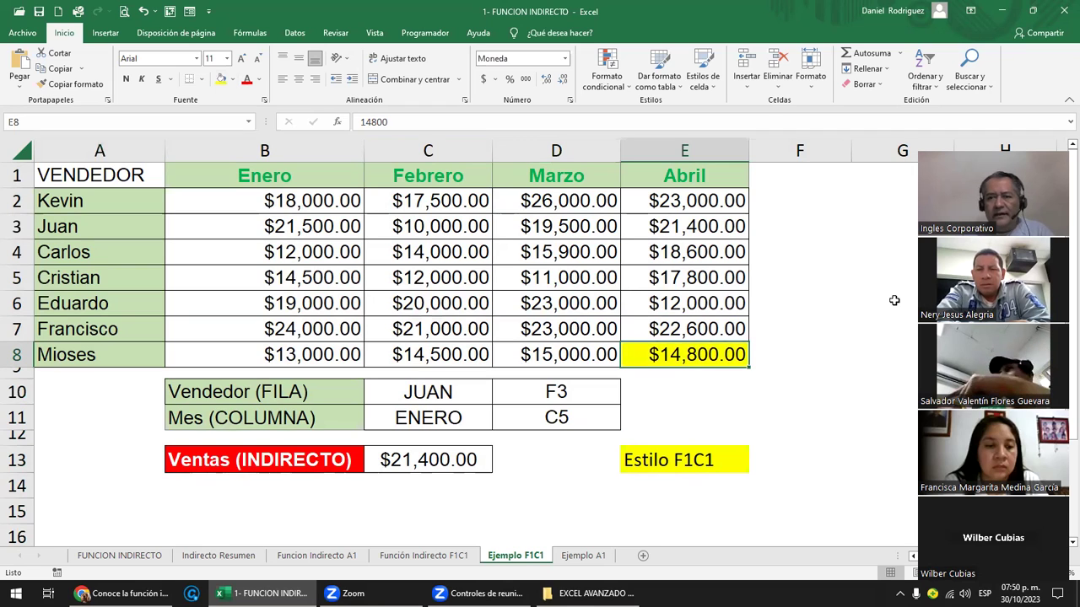
drag(894, 300, 862, 236)
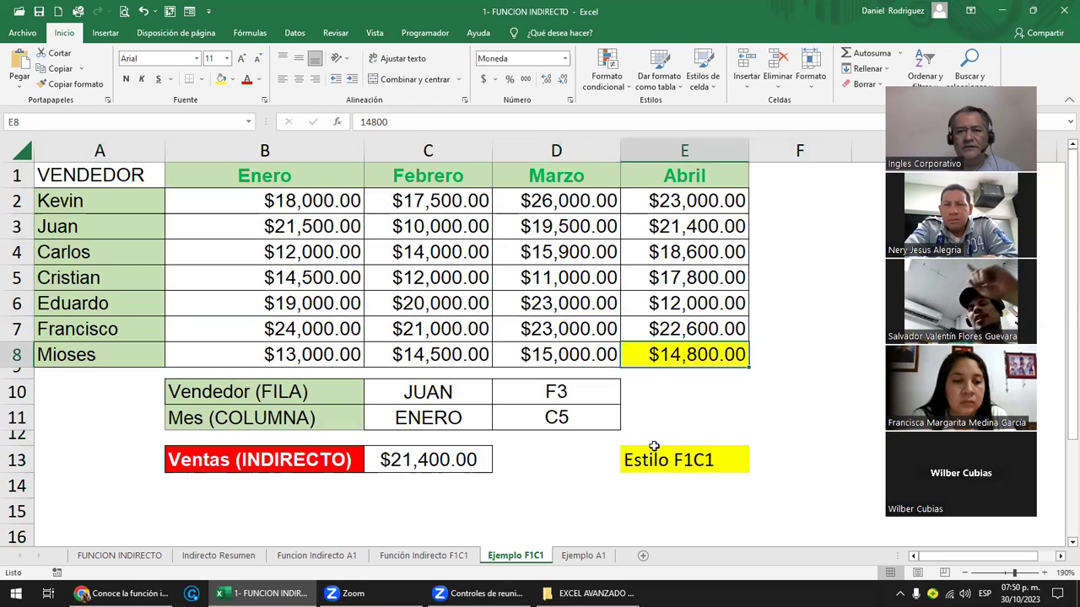
click(562, 392)
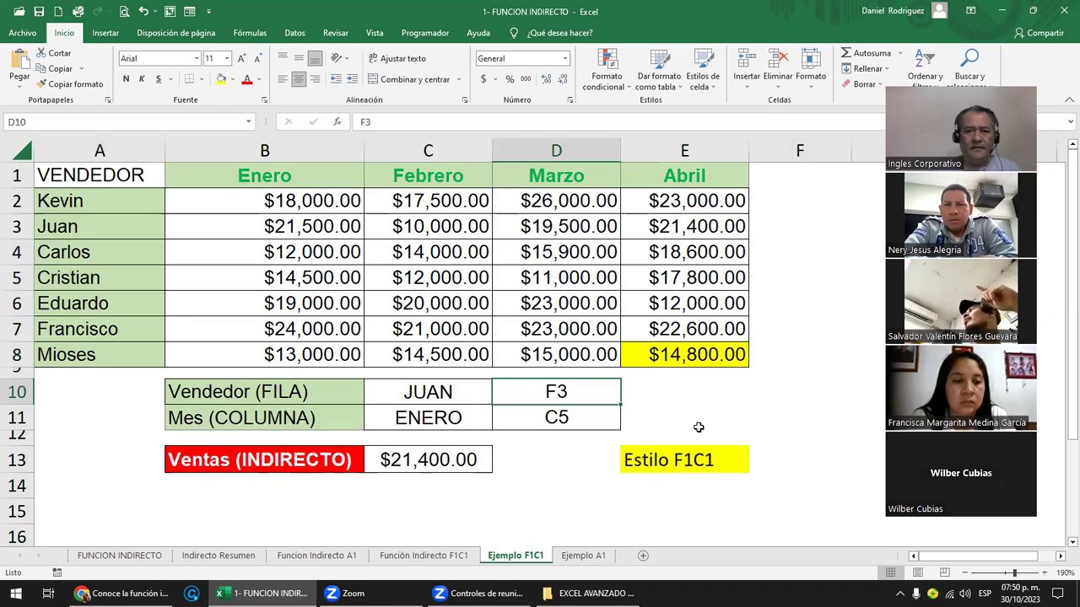
key(Left)
key(shift+Down)
key(Delete)
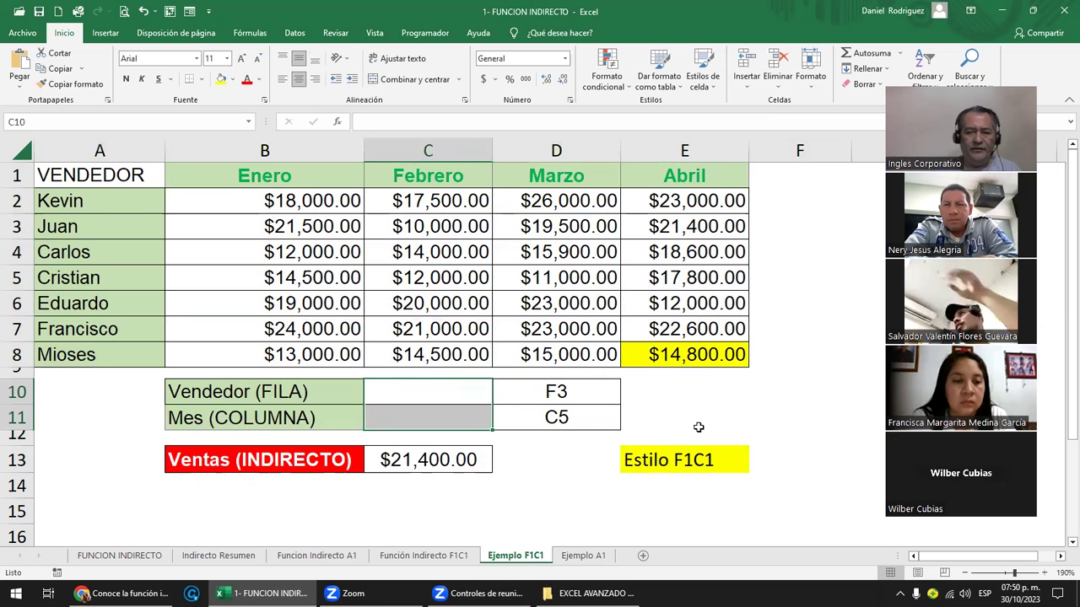
Step: Clear the row and column codes in D10:D11, leaving C13 showing #¡REF!
key(Right)
key(shift+Down)
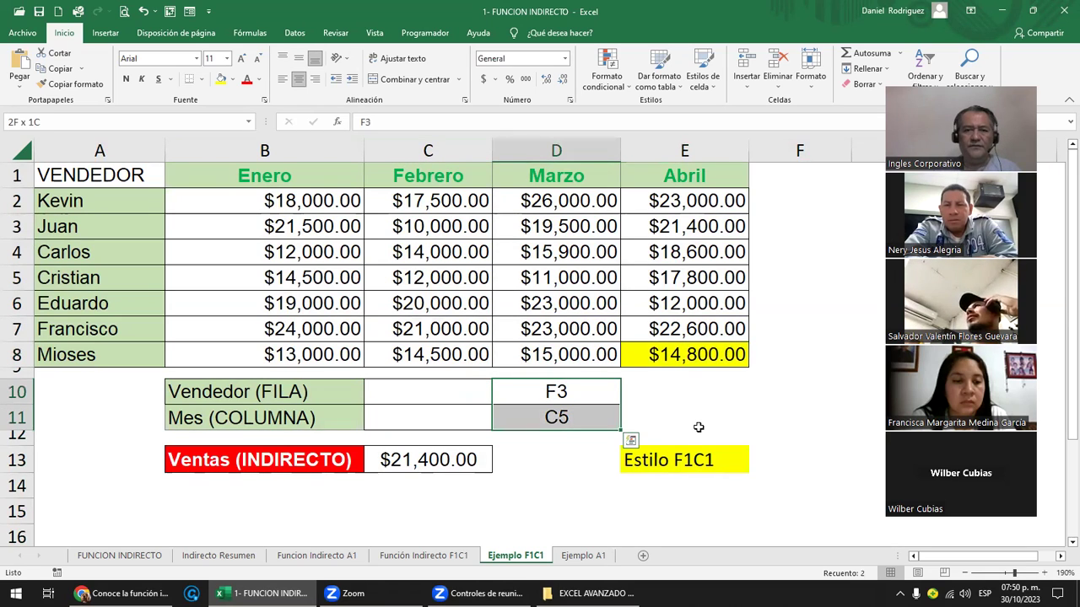
key(Left)
key(Right)
key(shift+Down)
key(Delete)
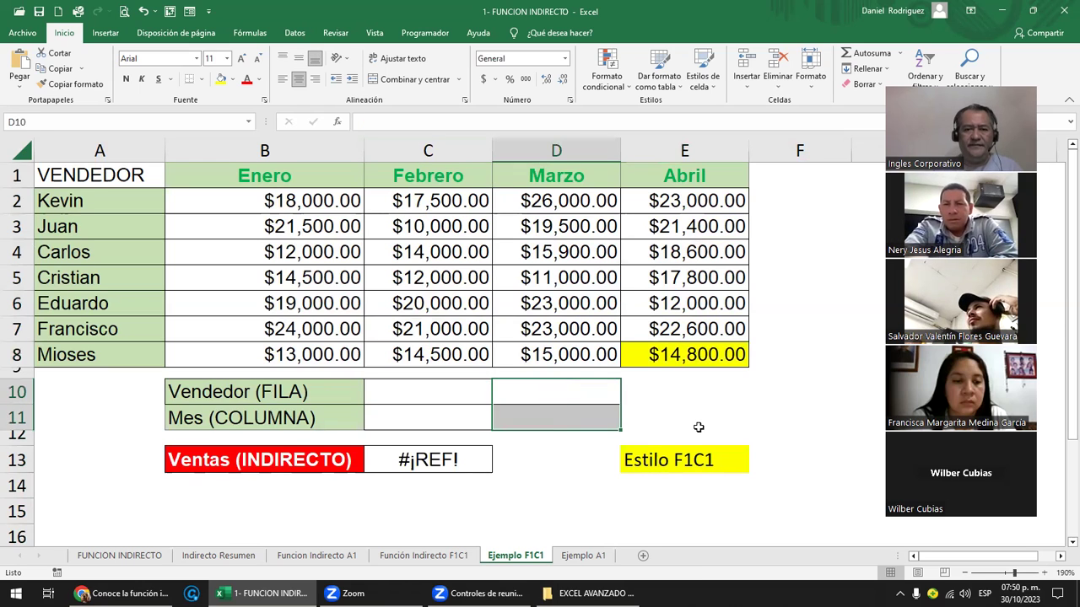
key(shift+Up)
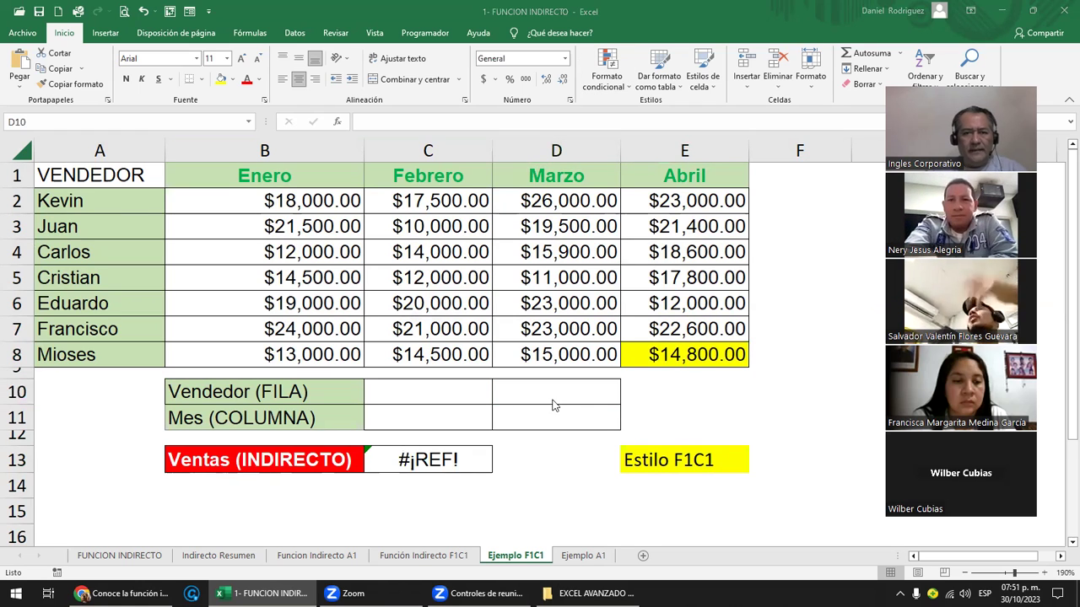
Step: Enter F8 in D10 and C5 in D11, returning row 8's Abril sales of $14,800.00
click(523, 385)
text(F8)
key(Return)
text(C)
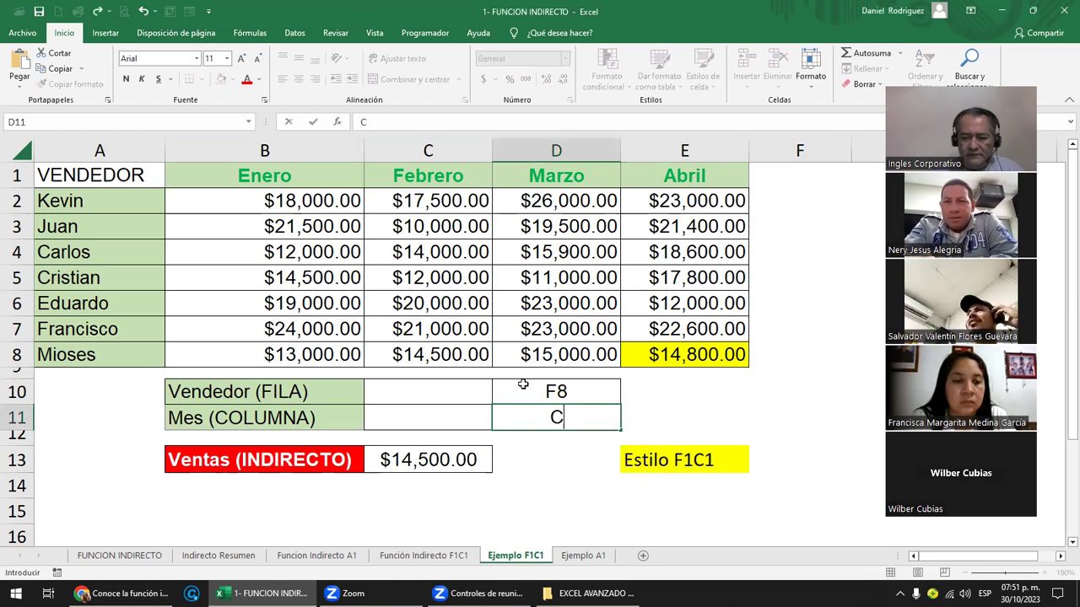
text(5)
key(Return)
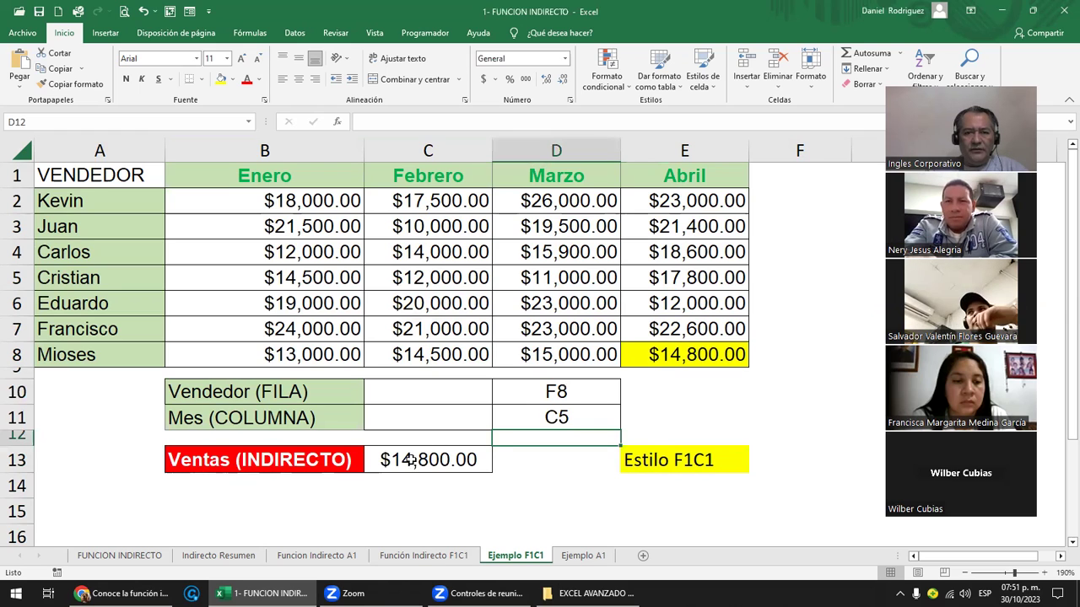
click(662, 353)
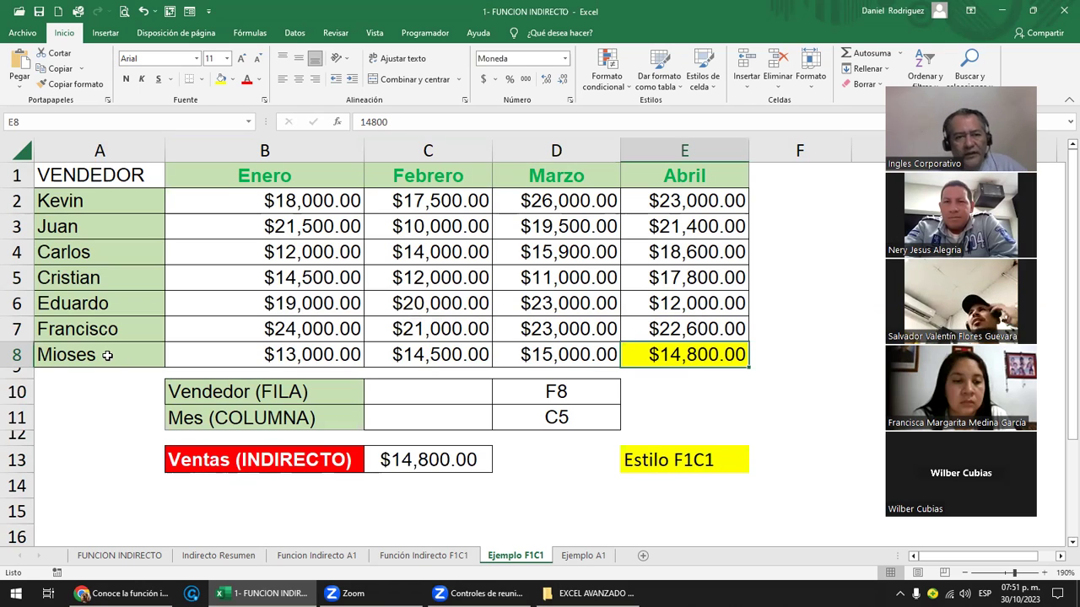
click(107, 355)
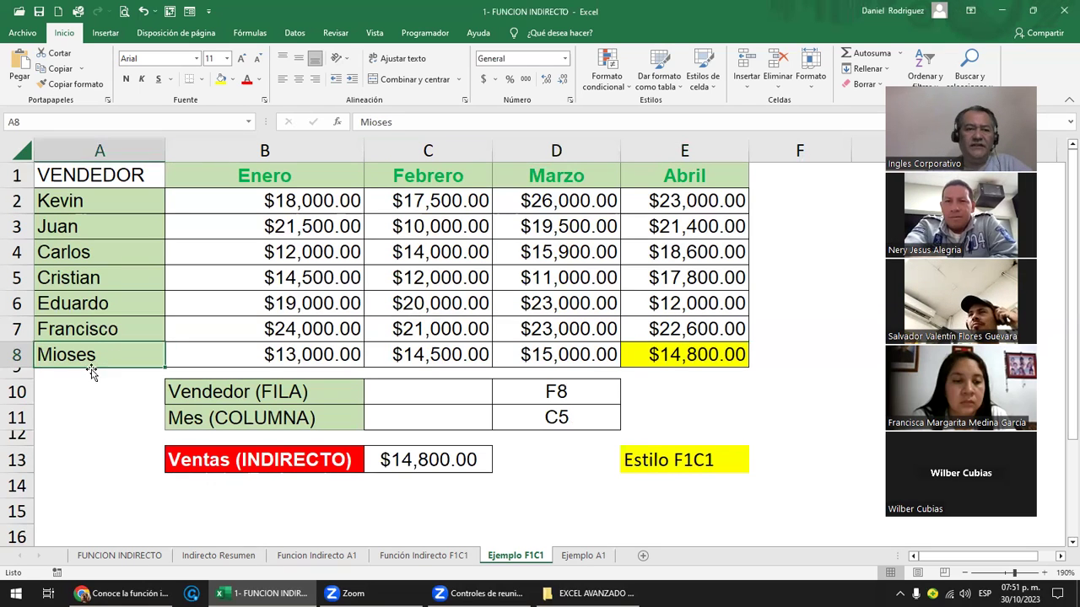
click(422, 488)
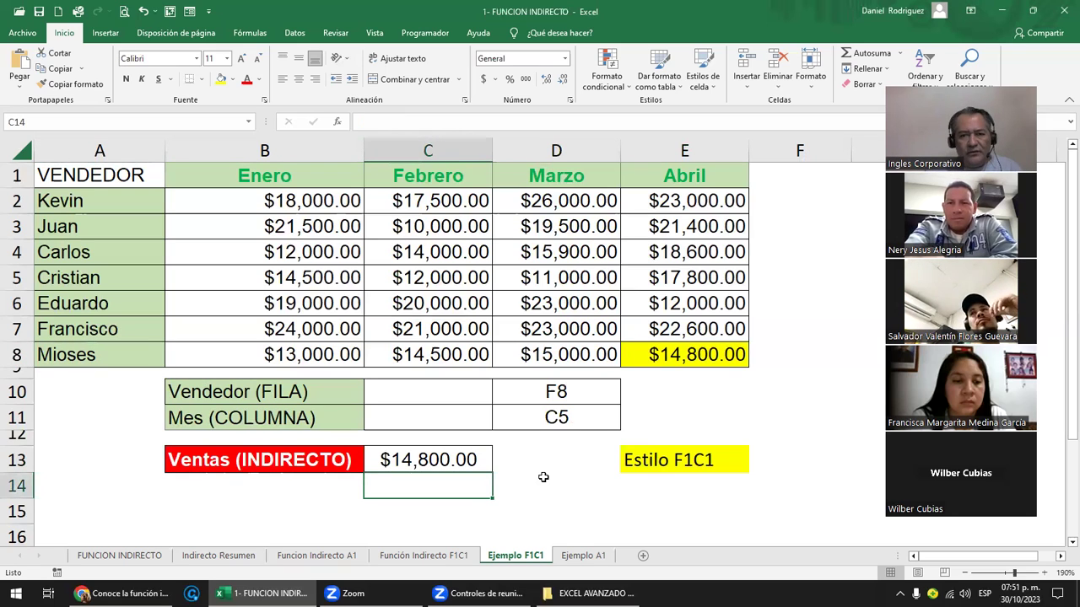
Step: Give C10:C11 beside the Vendedor and Mes labels a light blue fill
click(684, 391)
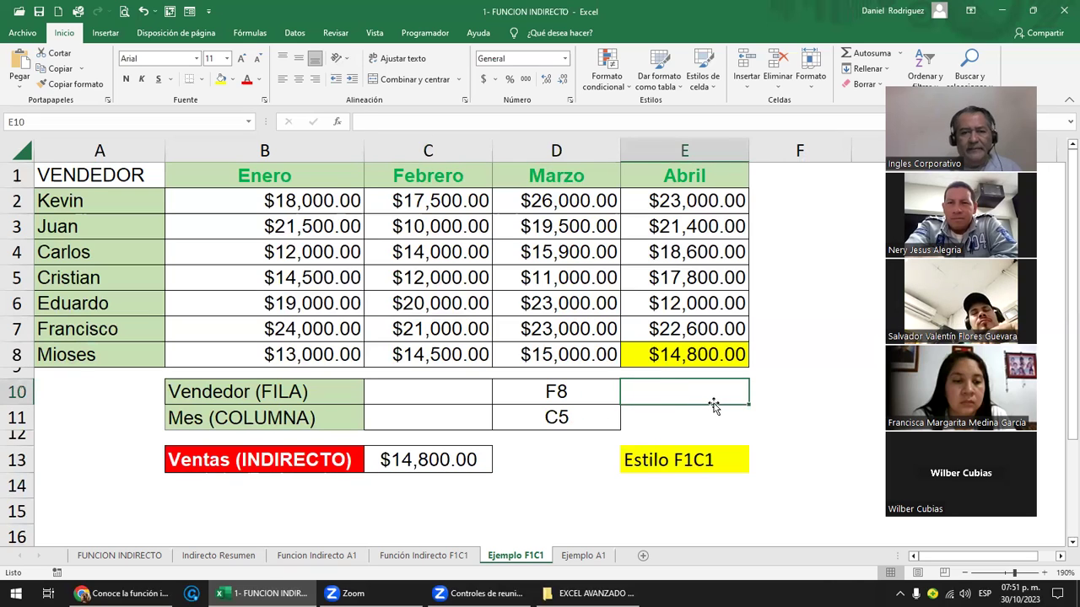
drag(427, 392, 427, 417)
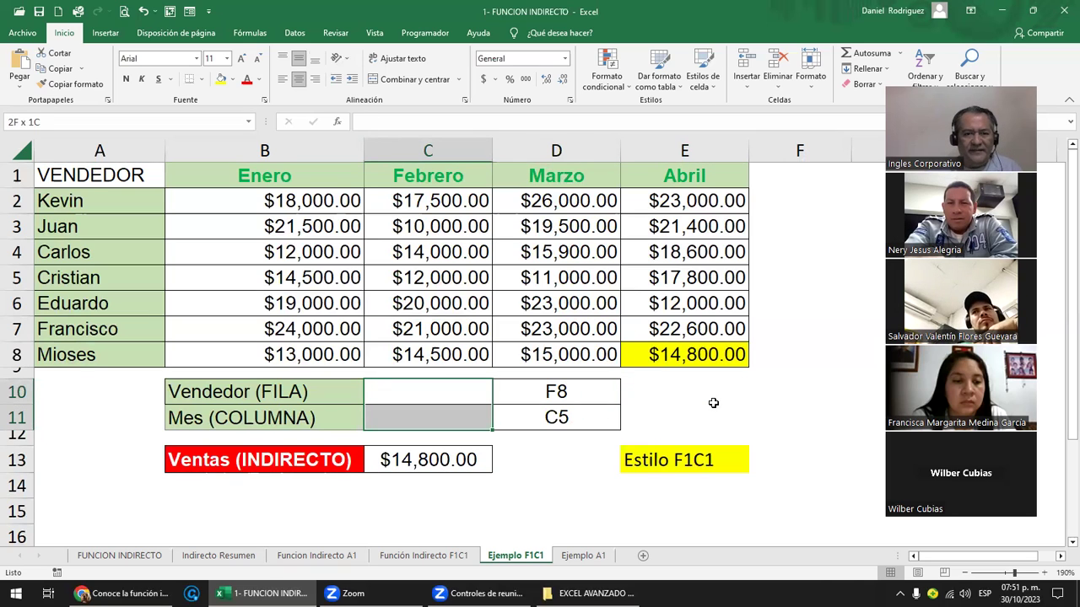
key(shift+Up)
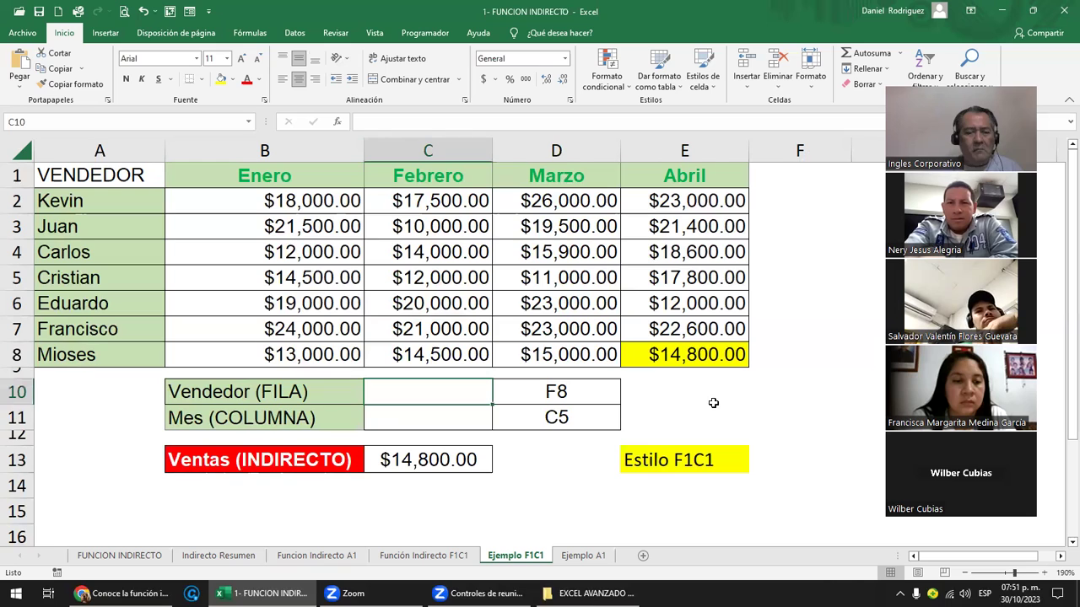
key(shift+Down)
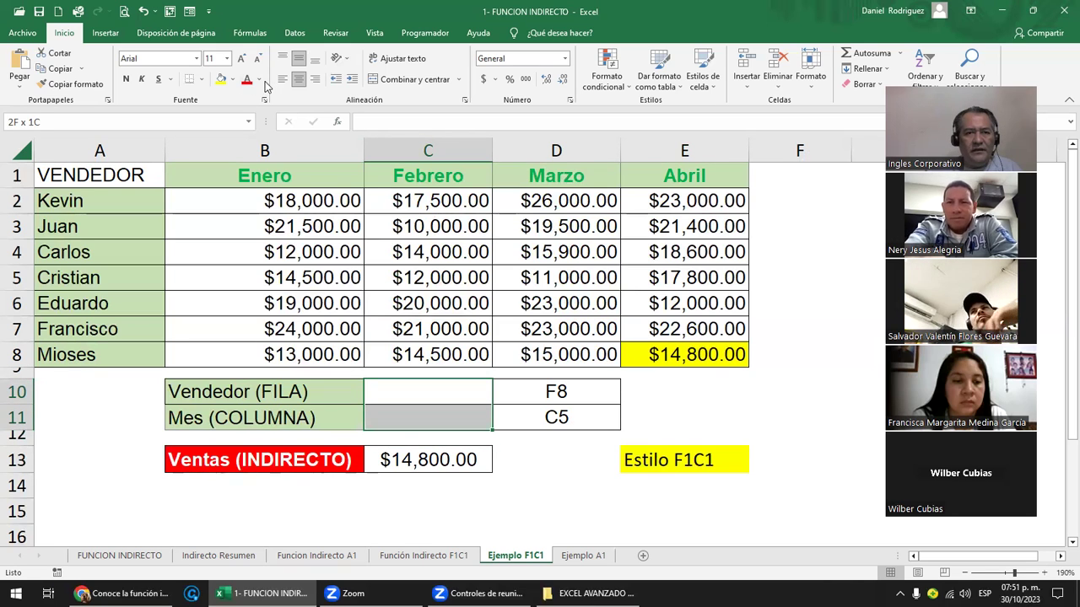
click(236, 84)
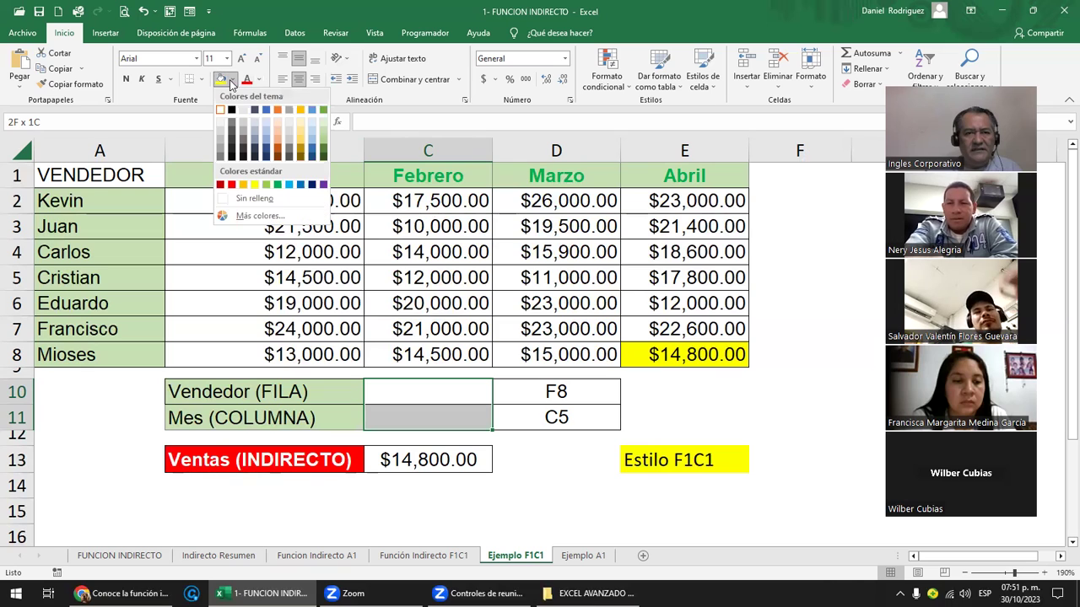
click(268, 137)
click(413, 398)
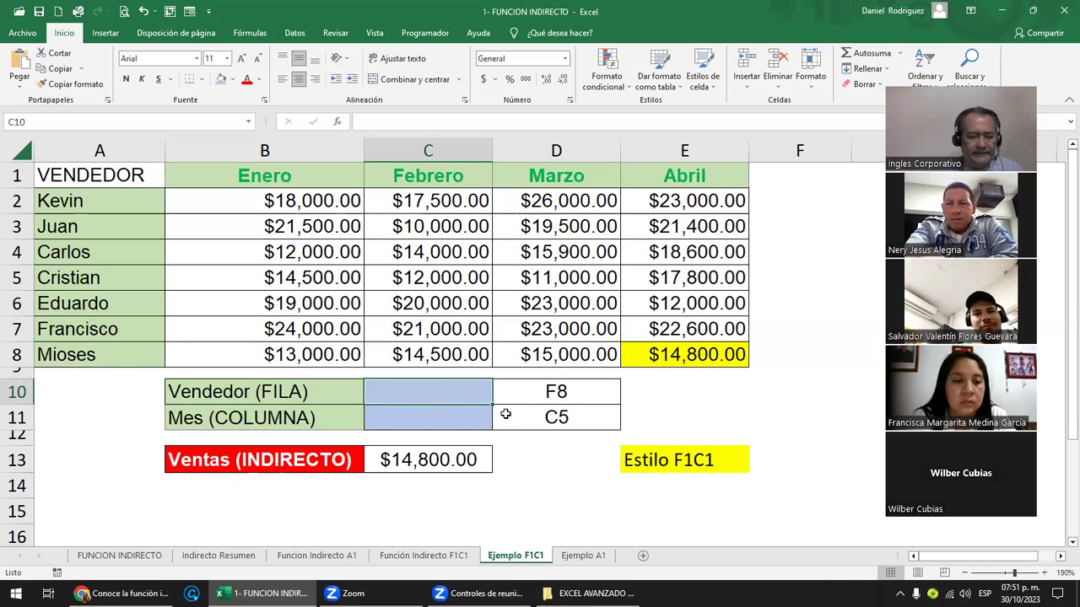
Step: Enter the codes F8 in C10 and C1 in C11
text(F8)
key(Return)
text(C1)
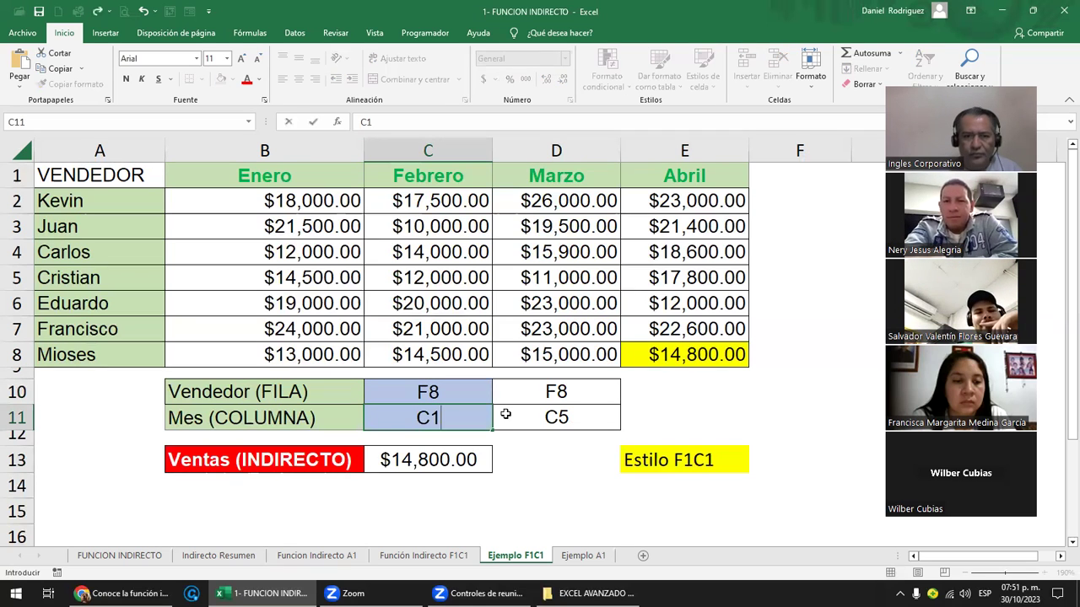
key(Return)
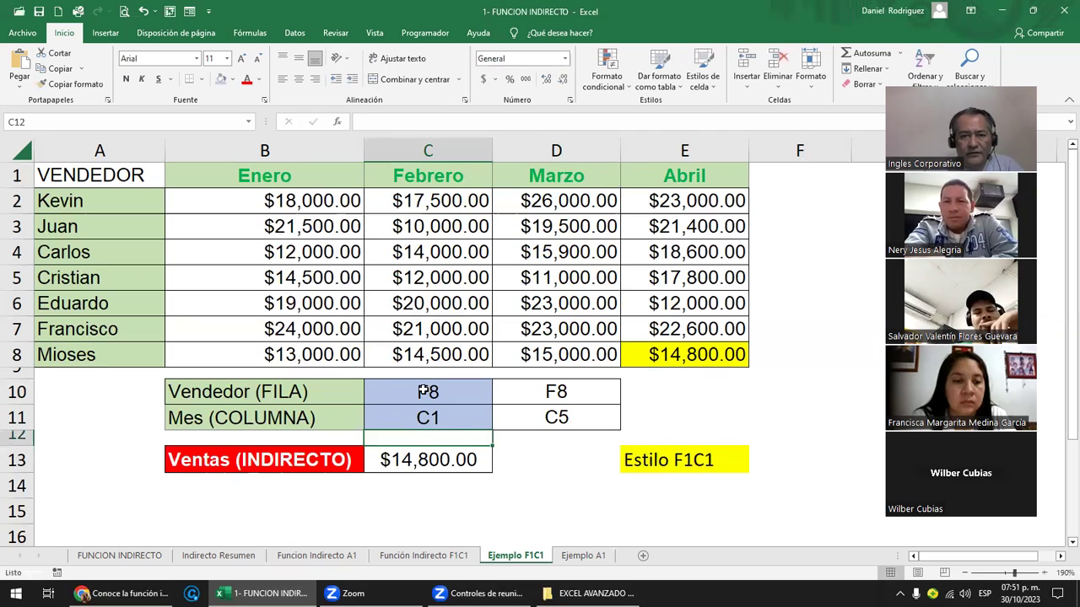
drag(426, 392, 428, 415)
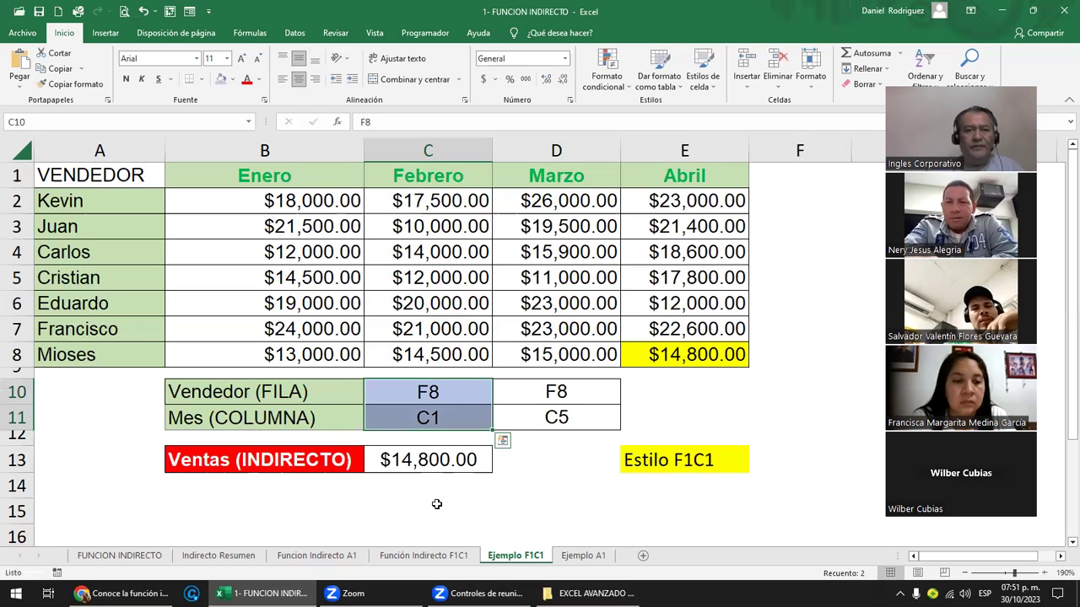
click(434, 497)
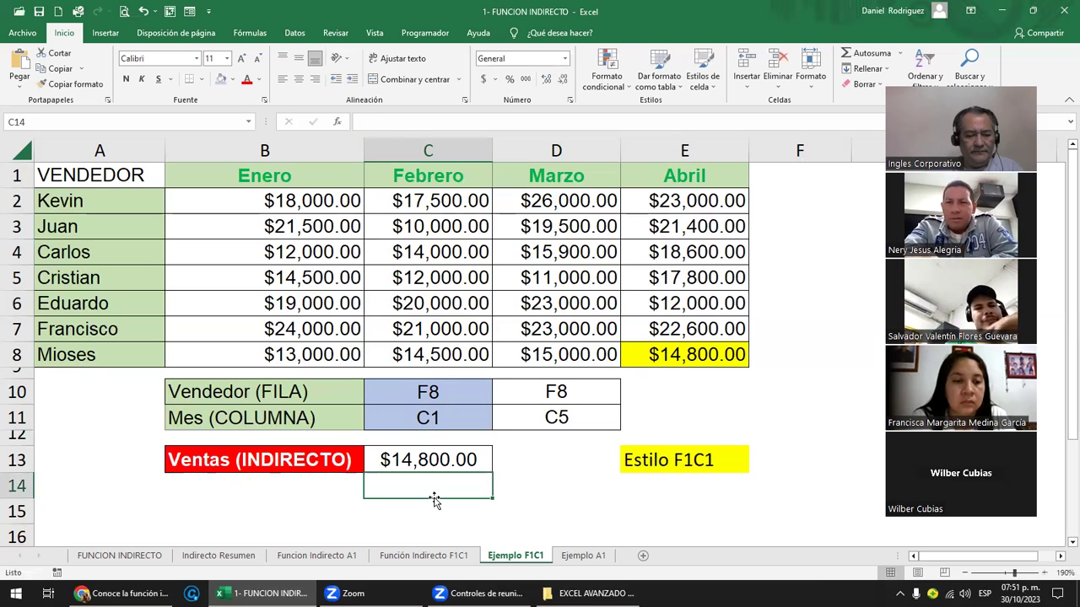
text(=IN)
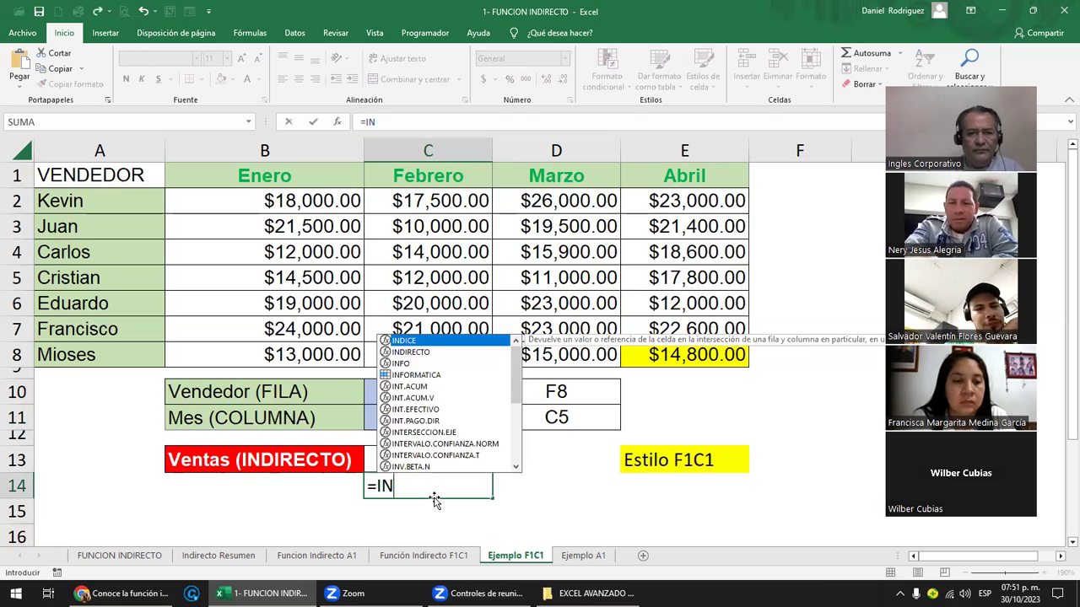
text(D)
key(Down)
key(Tab)
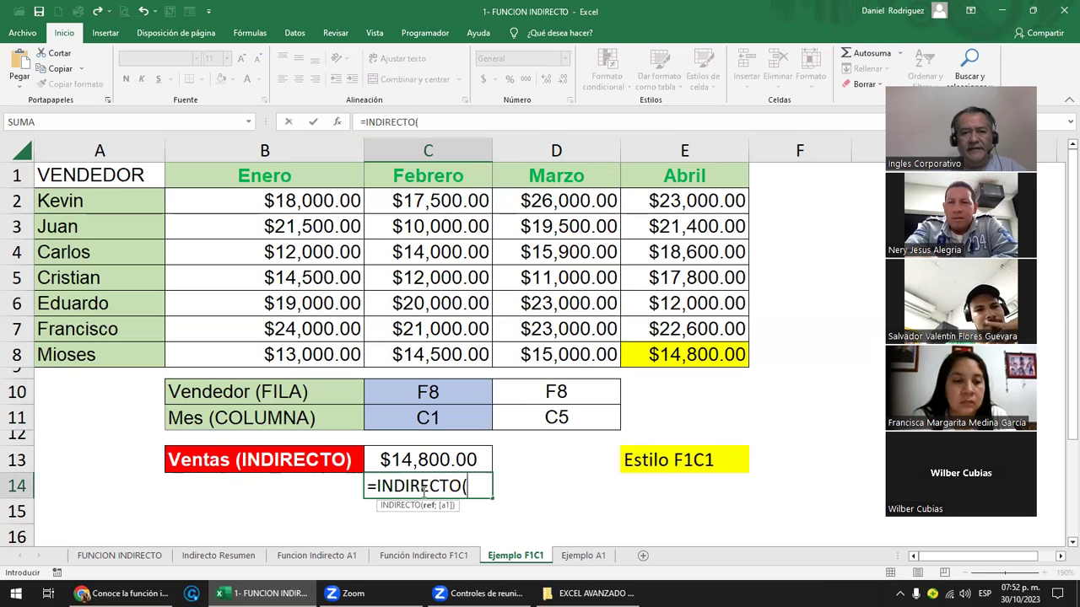
click(435, 397)
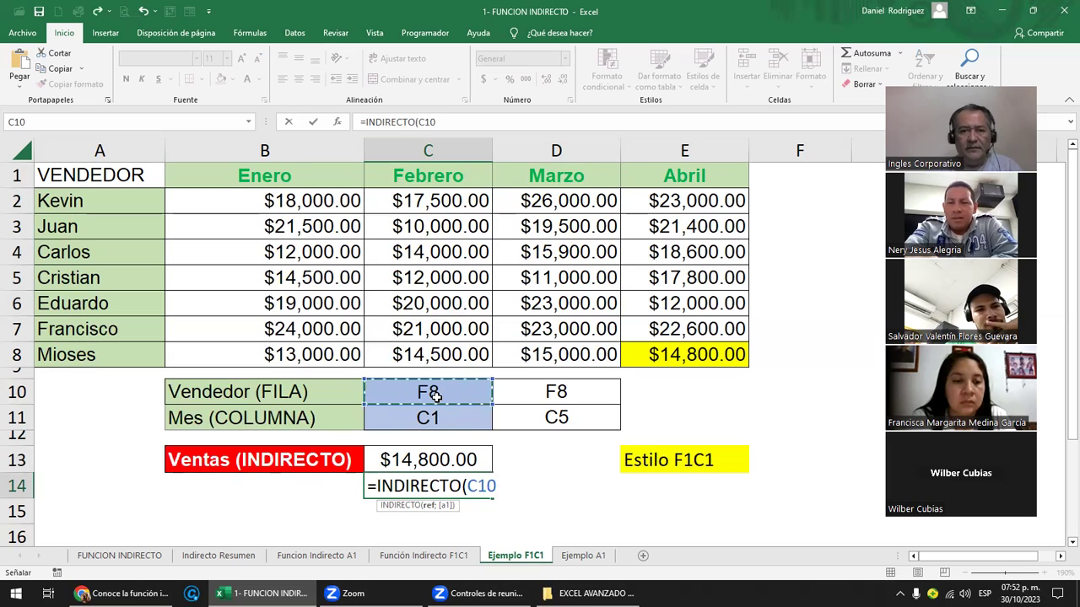
key(Escape)
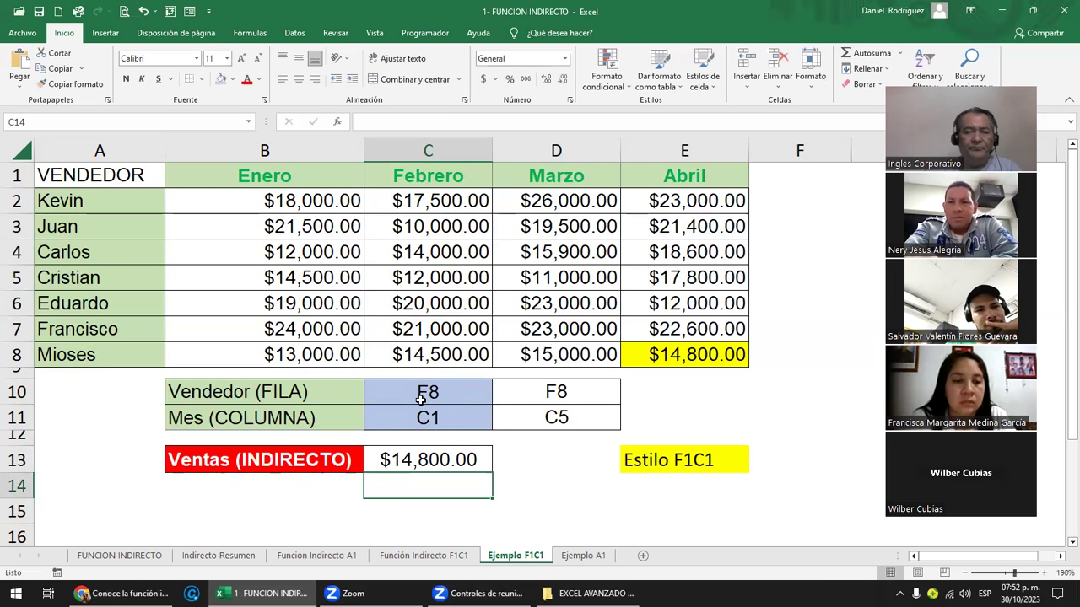
mouse_move(418, 393)
mouse_down()
mouse_move(429, 417)
mouse_move(444, 410)
mouse_up()
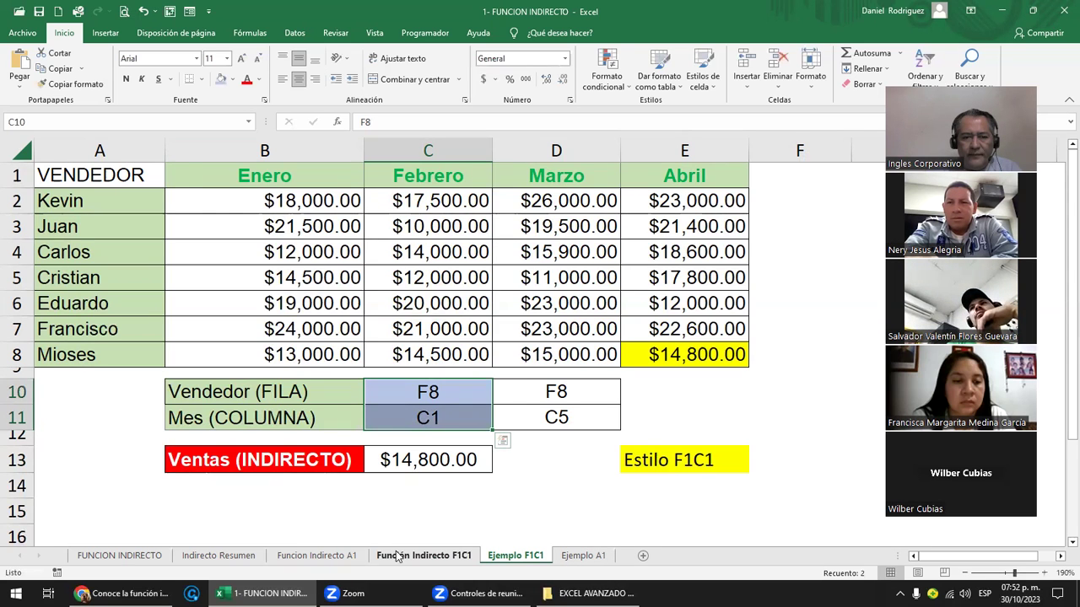
click(422, 556)
click(822, 272)
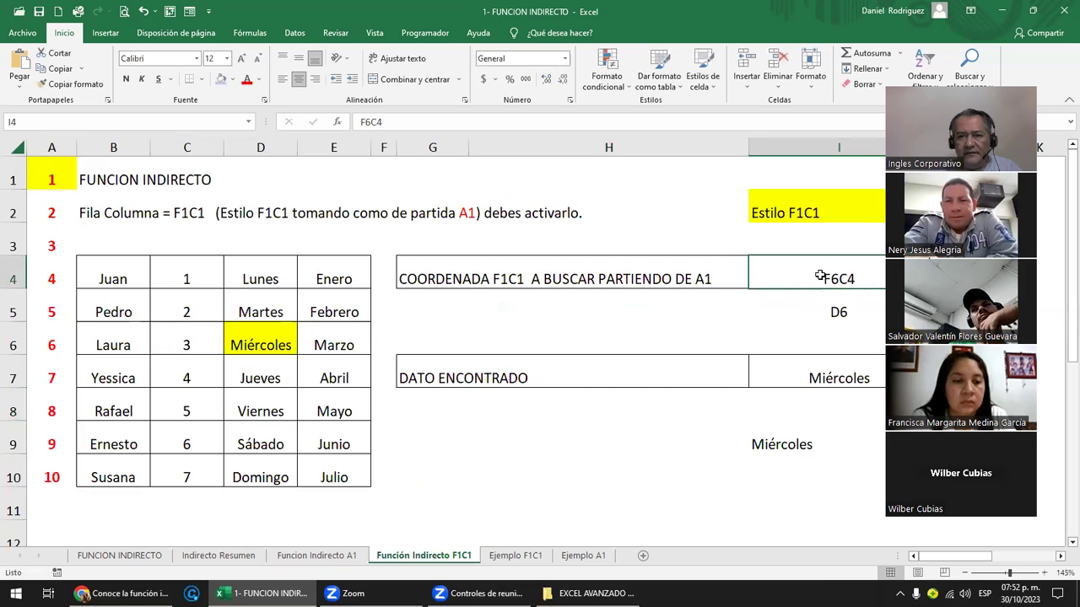
double_click(823, 279)
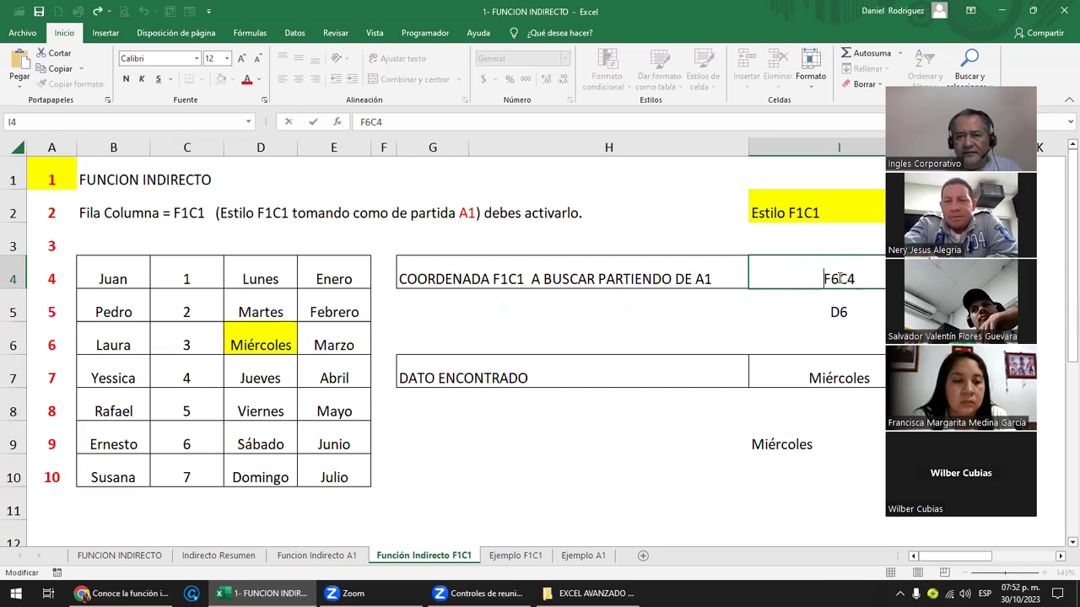
key(Escape)
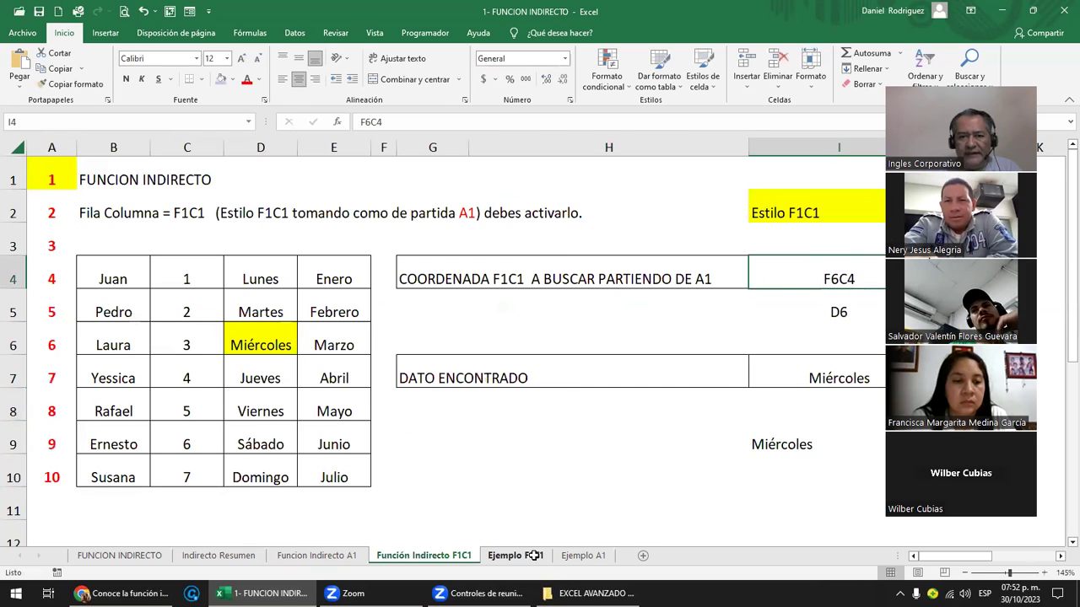
click(538, 557)
drag(550, 393, 557, 416)
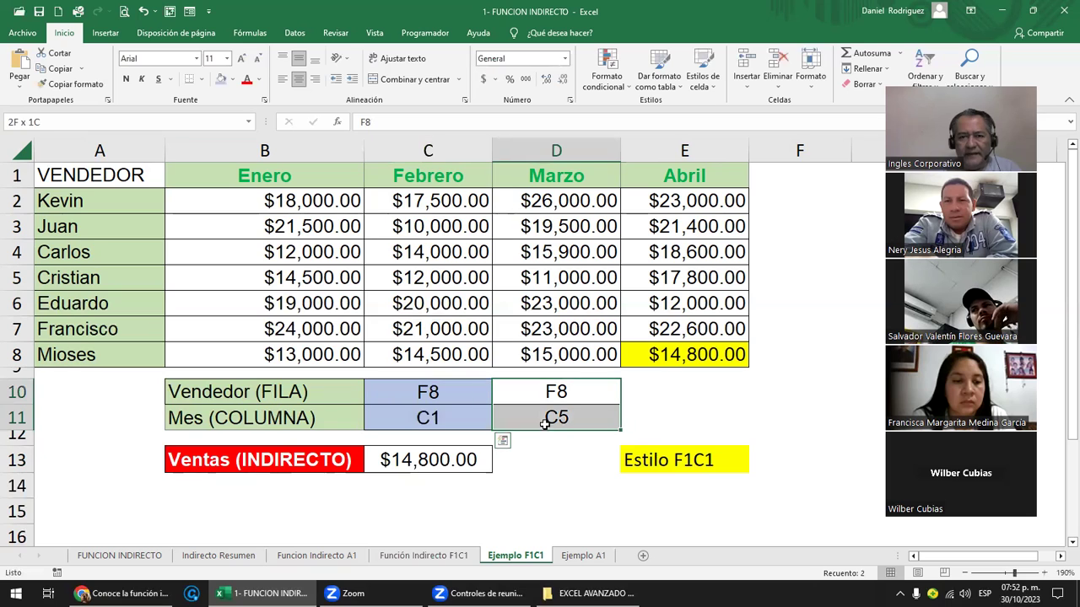
Step: Enter =D10&D11 in E10 to join codes F8 and C5 into F8C5
click(680, 398)
text(=)
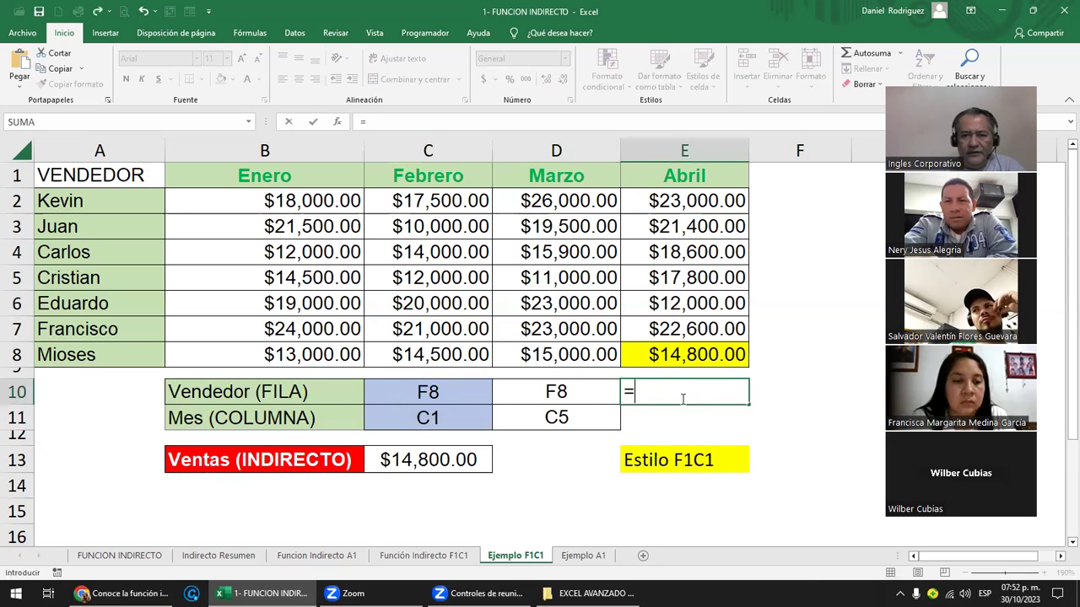
key(Left)
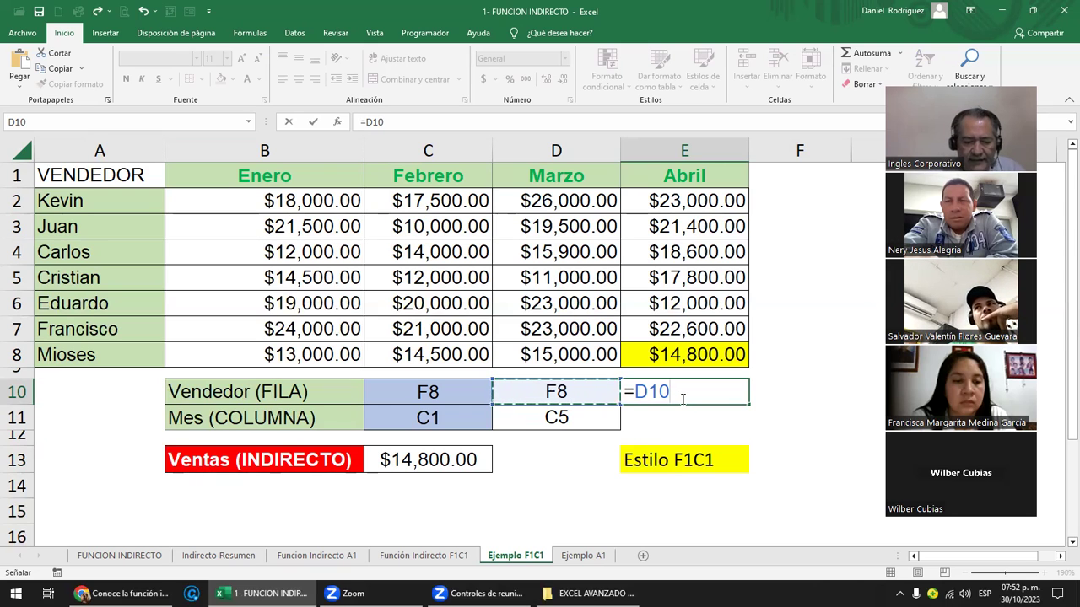
text(&)
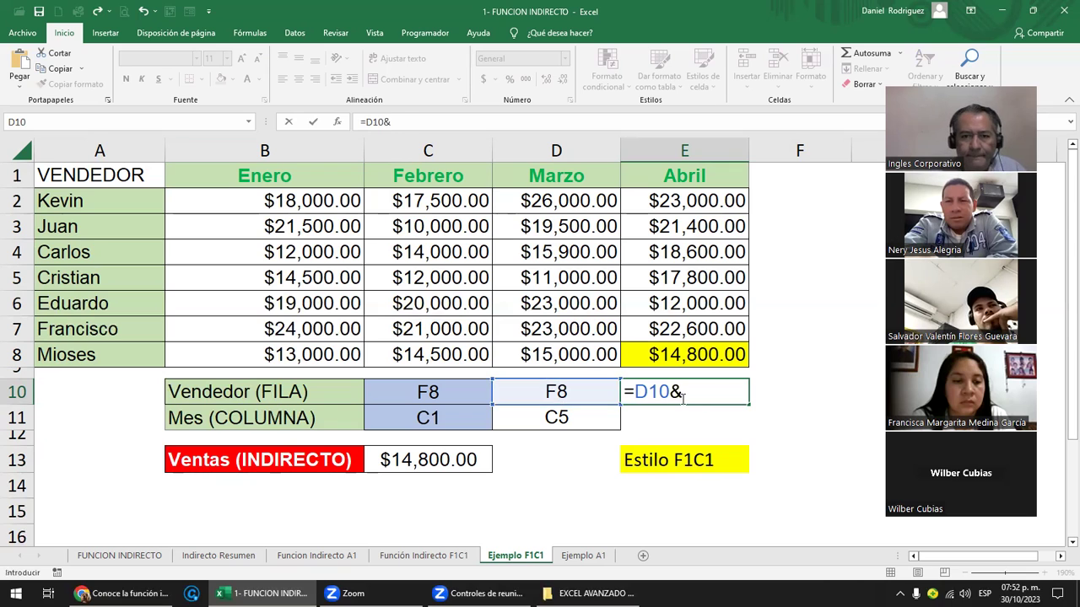
key(Left)
key(Down)
key(Return)
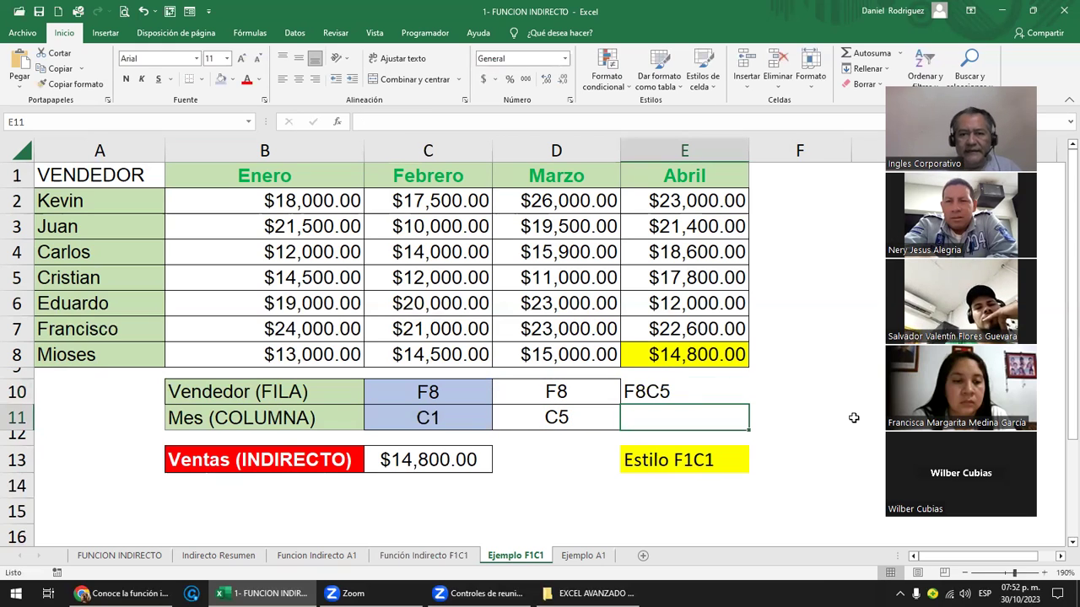
Step: Review the joining formula and select the D10:E11 helper block to shift it right
click(653, 384)
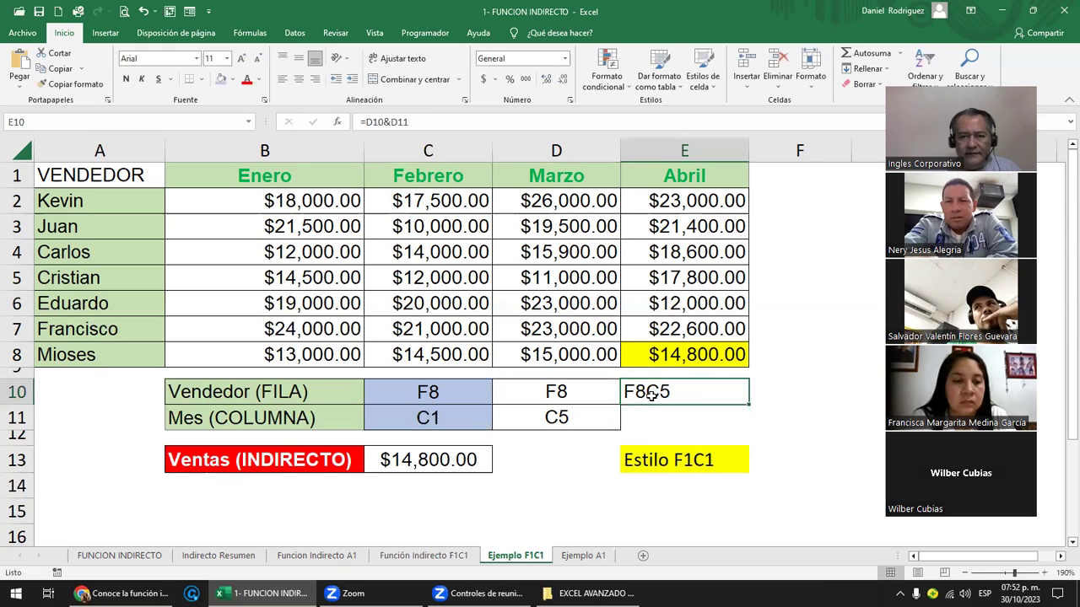
drag(652, 395, 648, 418)
click(645, 422)
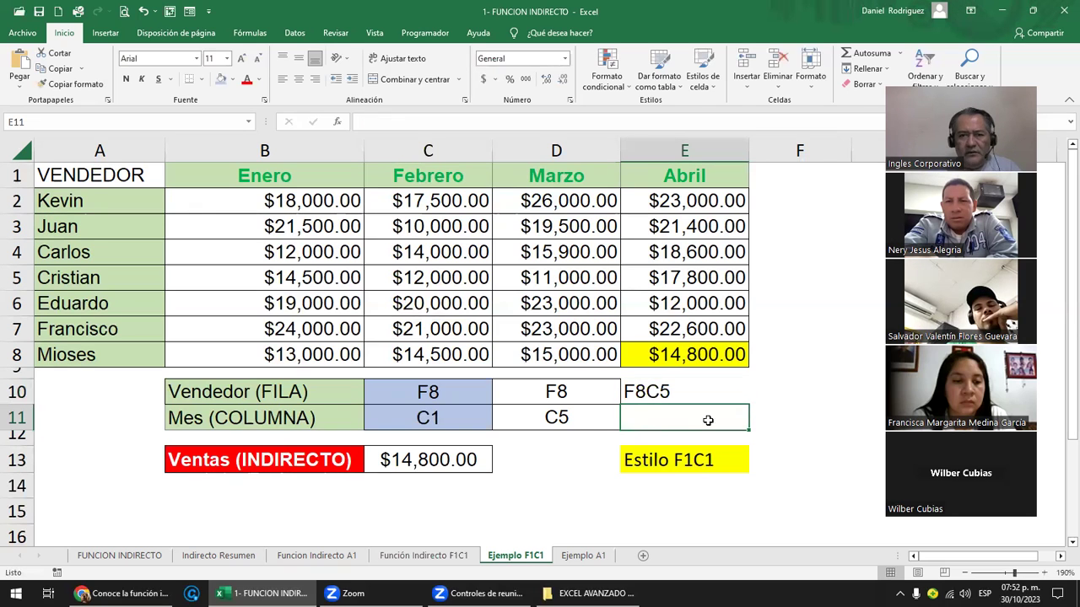
mouse_move(577, 388)
mouse_down()
mouse_move(574, 418)
mouse_move(634, 425)
mouse_up()
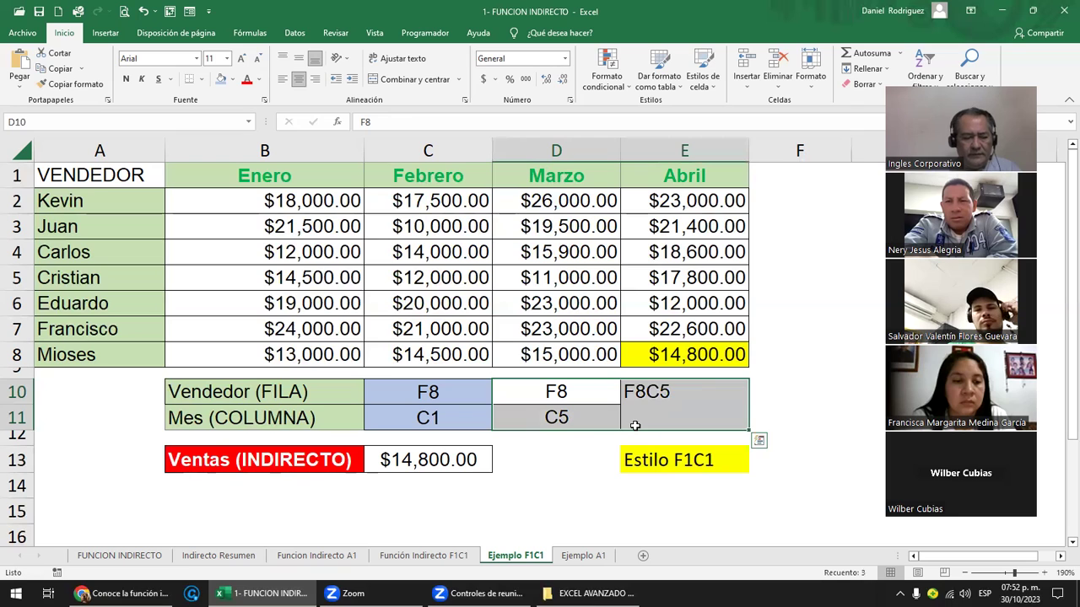
key(Left)
Step: Shift the helper cells one column right and enter =C10&C11 in D10, giving F8C1
key(Right)
key(Right)
key(Left)
key(Left)
text(=)
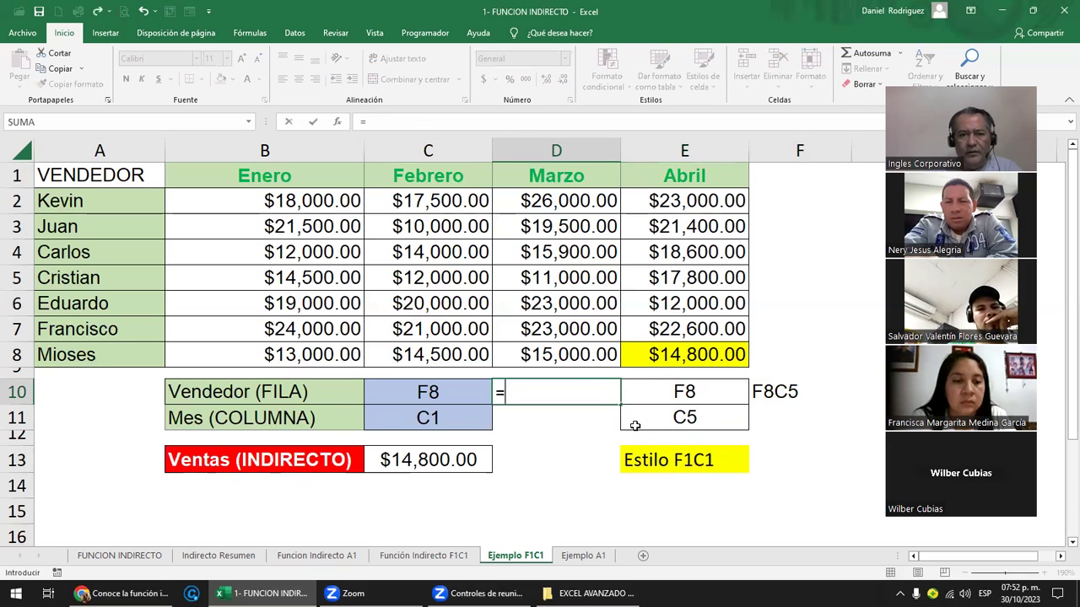
key(Left)
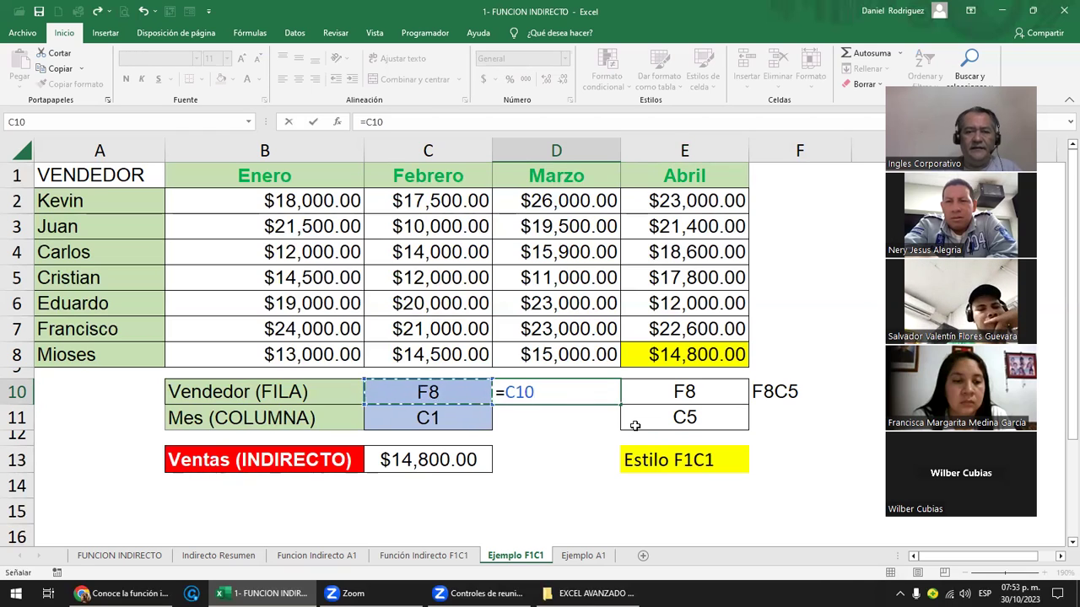
text(&/)
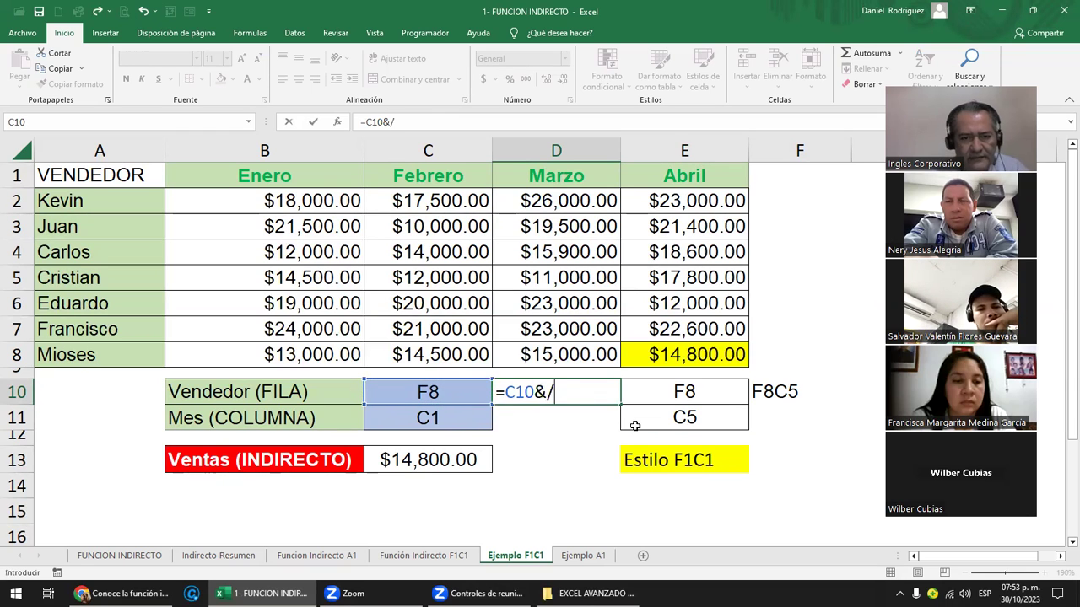
click(469, 419)
key(Return)
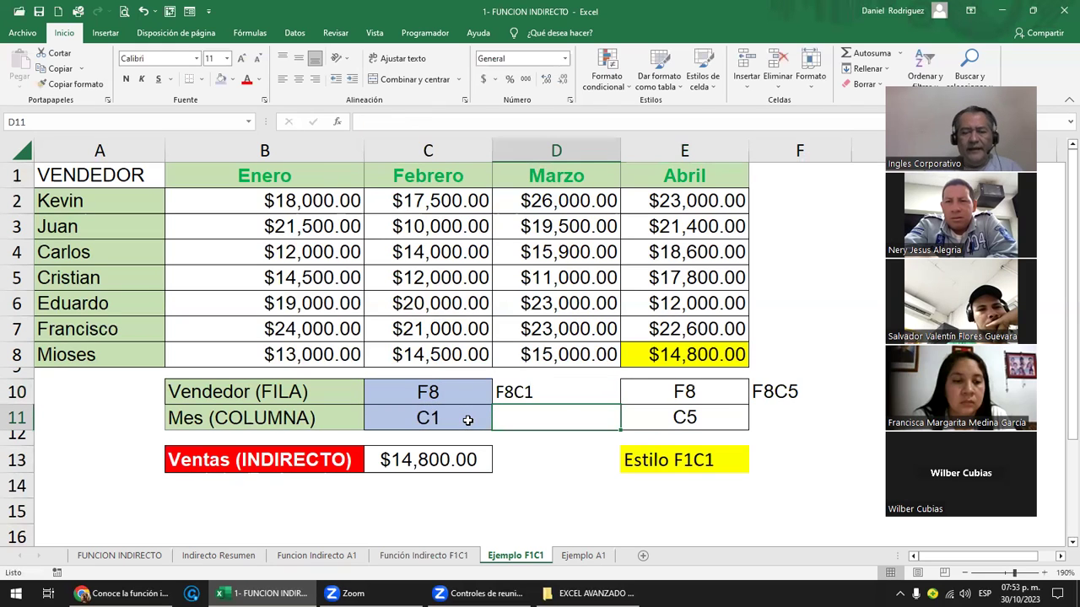
Step: Inspect D10's =C10&C11 formula and the F8 row code in C10, then select C13
click(523, 393)
double_click(544, 395)
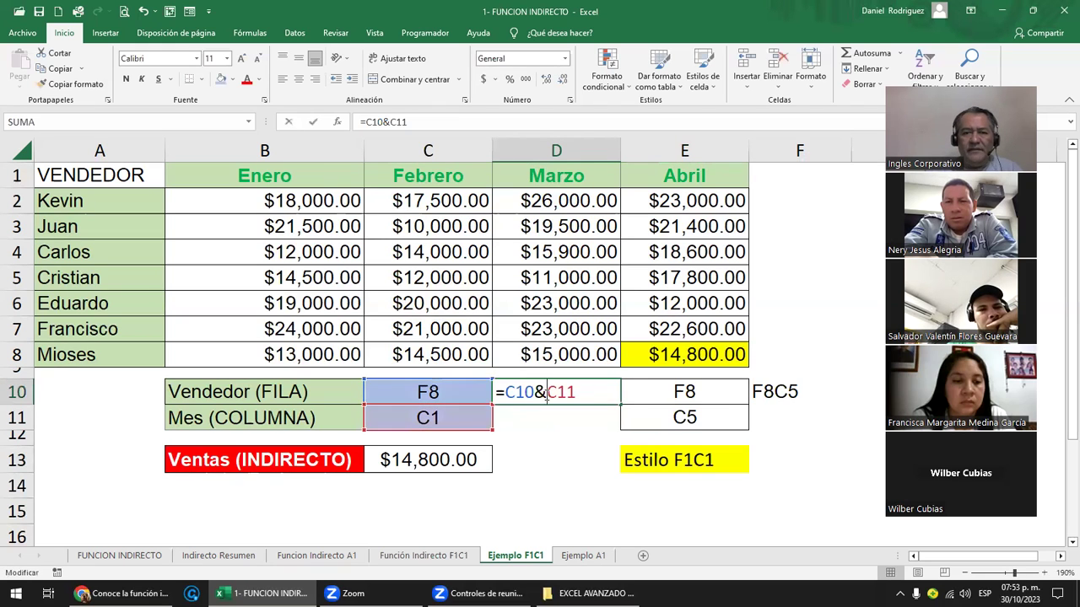
key(Escape)
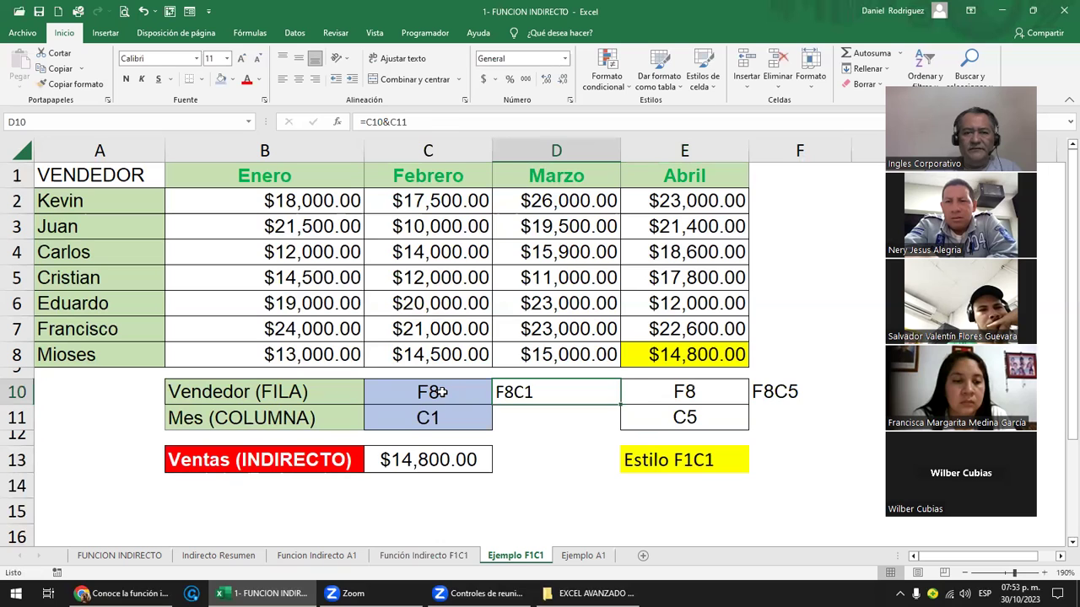
click(439, 392)
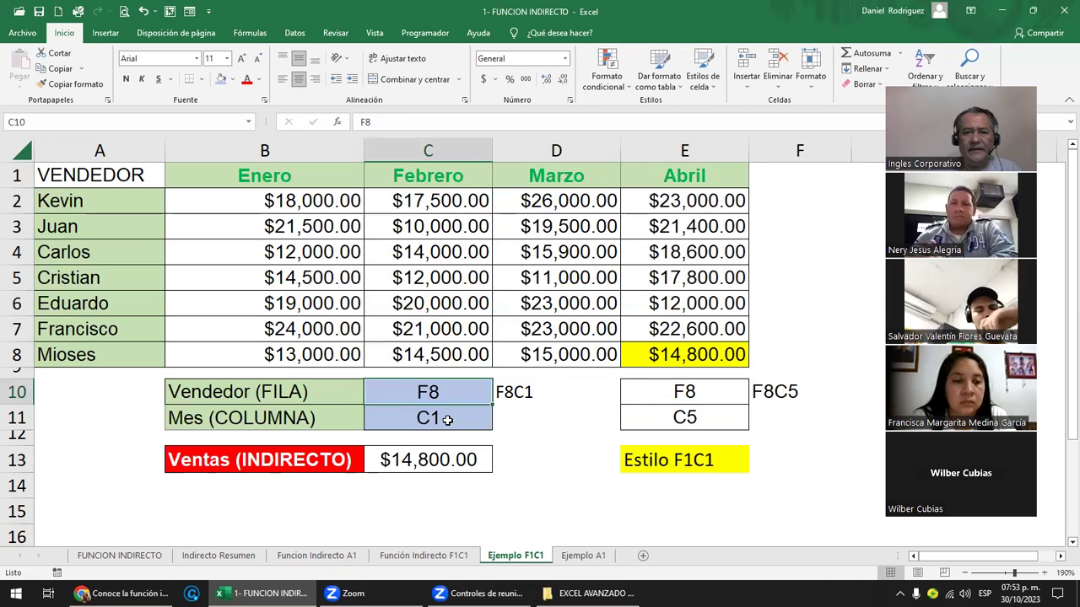
click(523, 393)
double_click(557, 394)
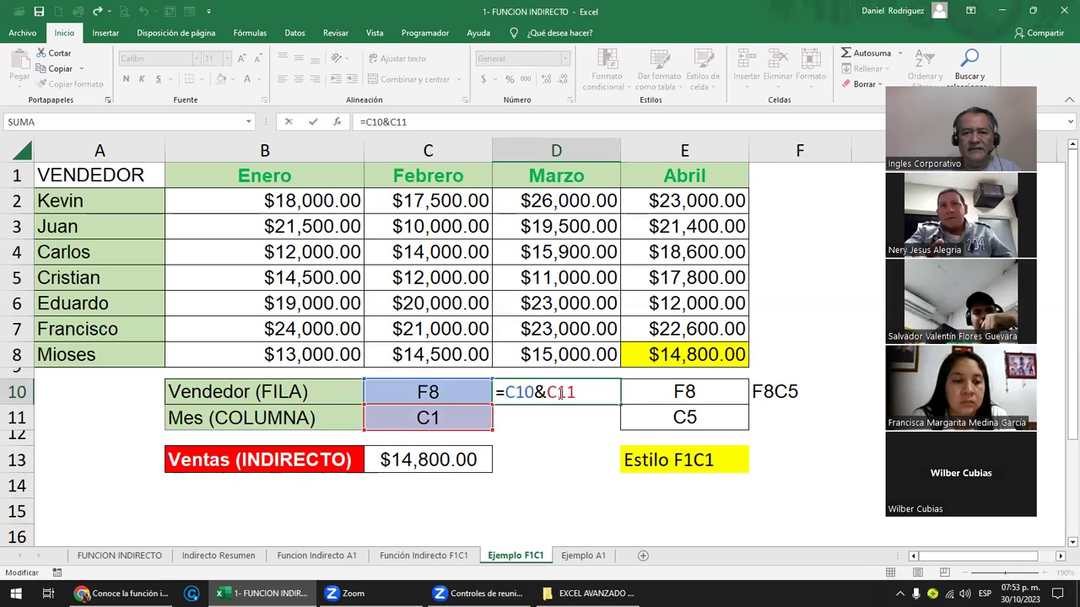
key(Escape)
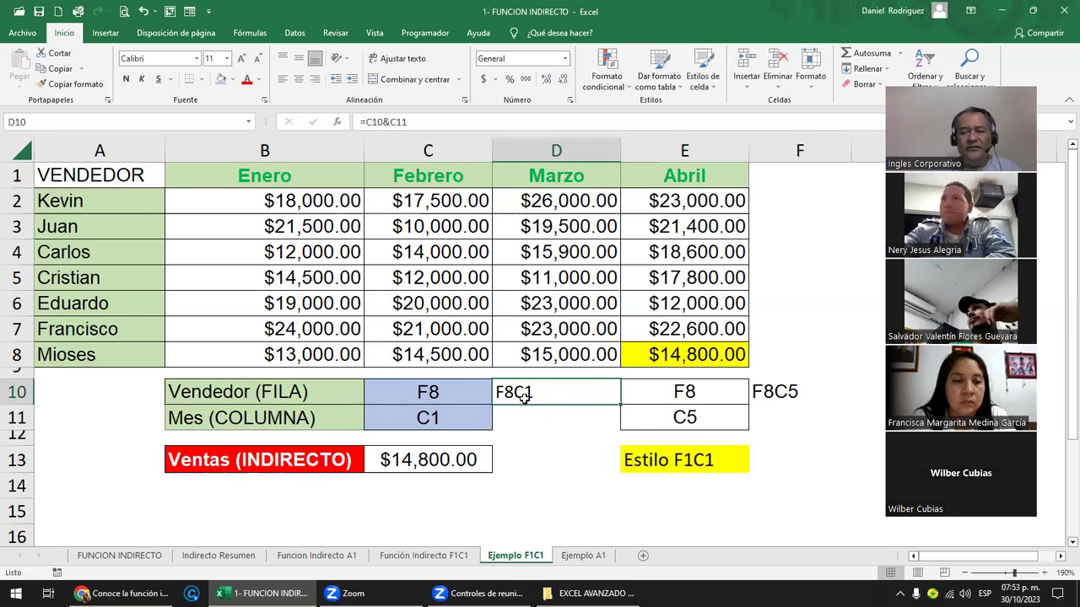
click(431, 456)
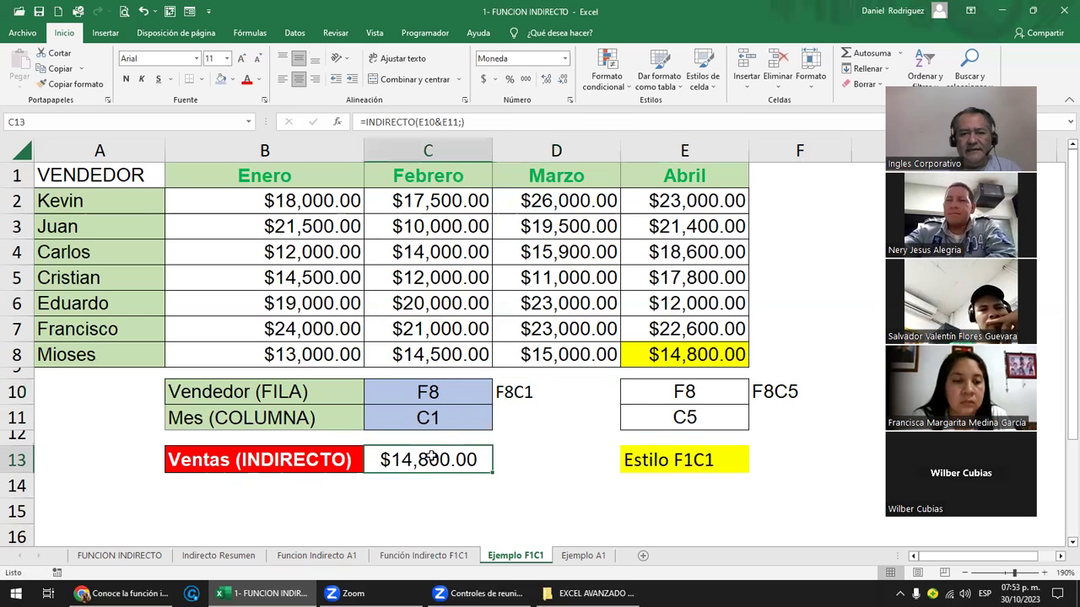
Step: Change C13 to =INDIRECTO(F10;) so it reads F8C5 from F10, still returning $14,800.00
double_click(431, 456)
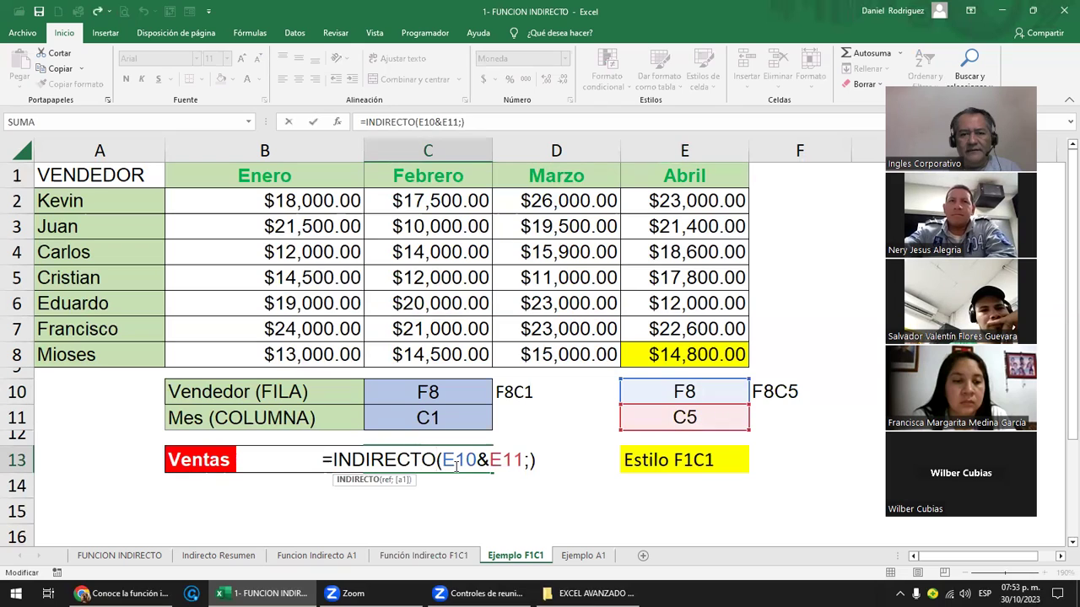
key(Escape)
double_click(453, 462)
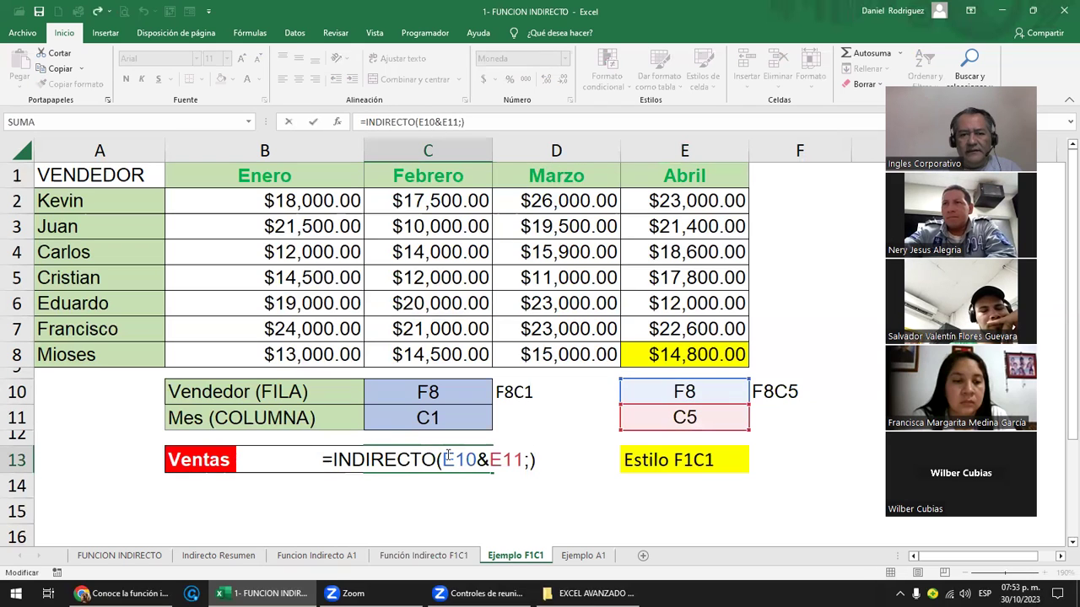
click(446, 460)
key(Delete)
key(Delete)
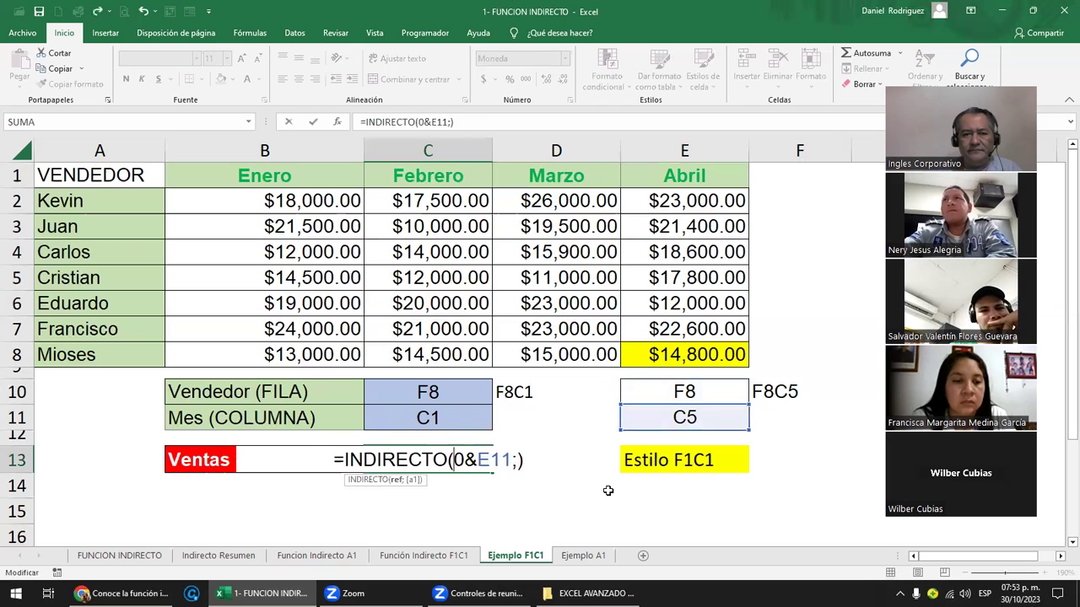
key(Delete)
key(Delete)
key(Delete)
key(Delete)
key(Delete)
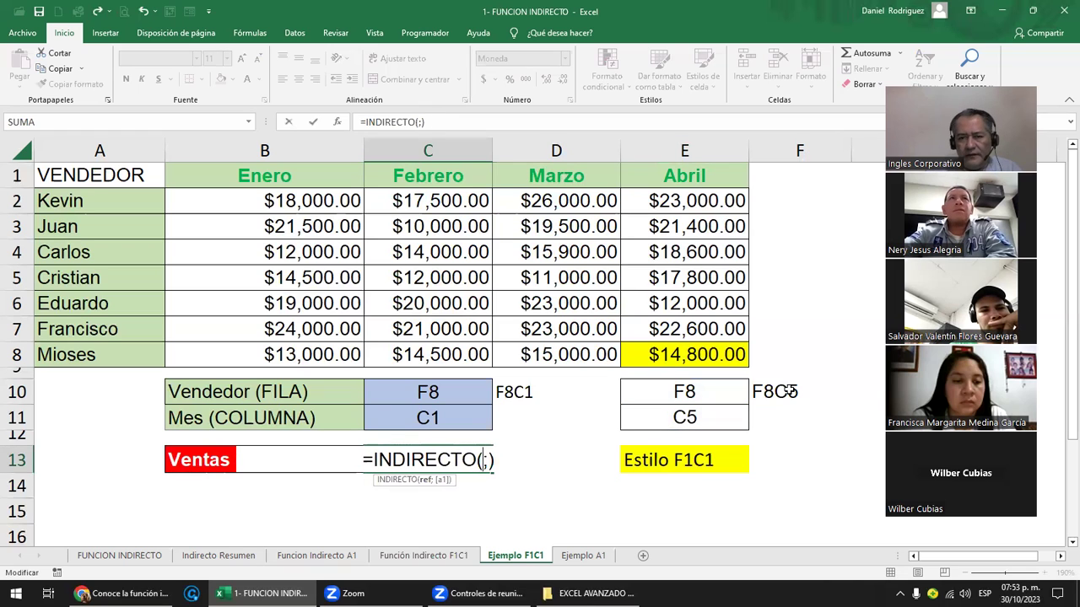
click(788, 390)
key(Return)
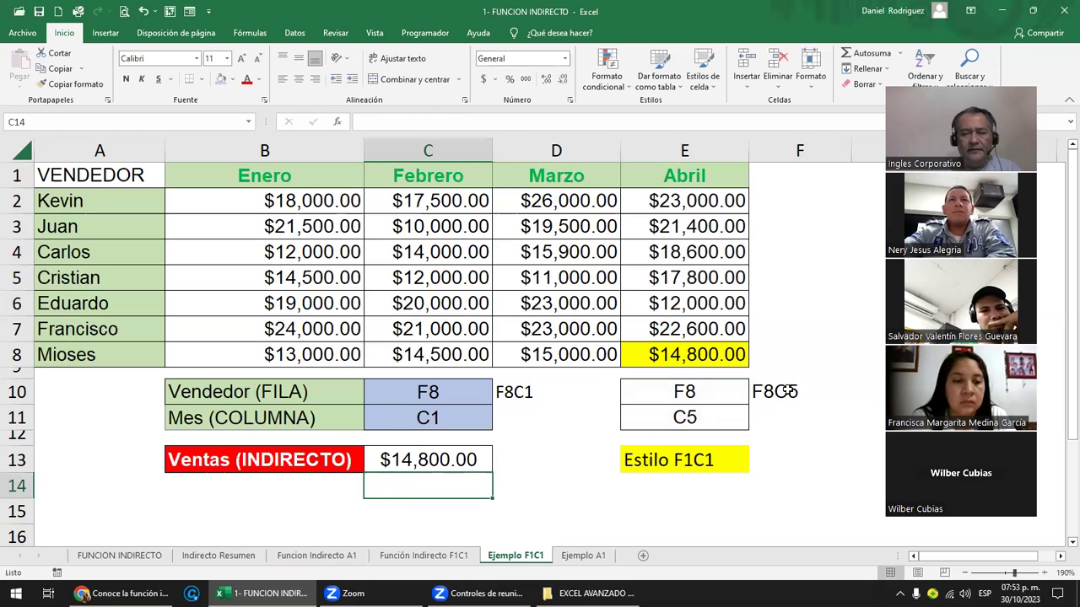
Step: Start typing =INDIRECTO(D10; in C14, pointing at the F8C1 text in D10
text(=)
text(IN)
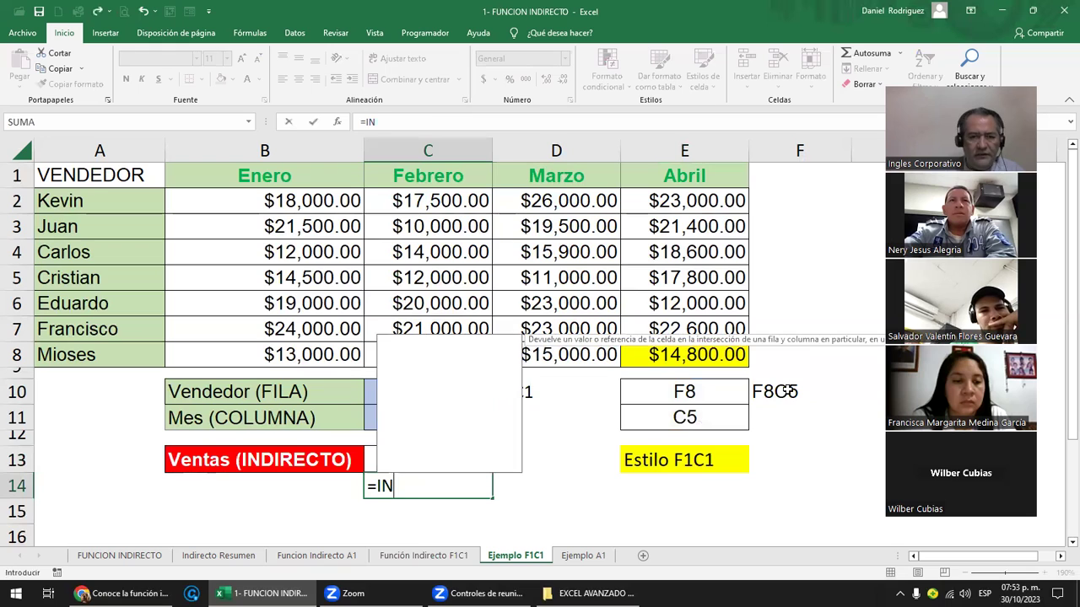
text(DI)
key(Tab)
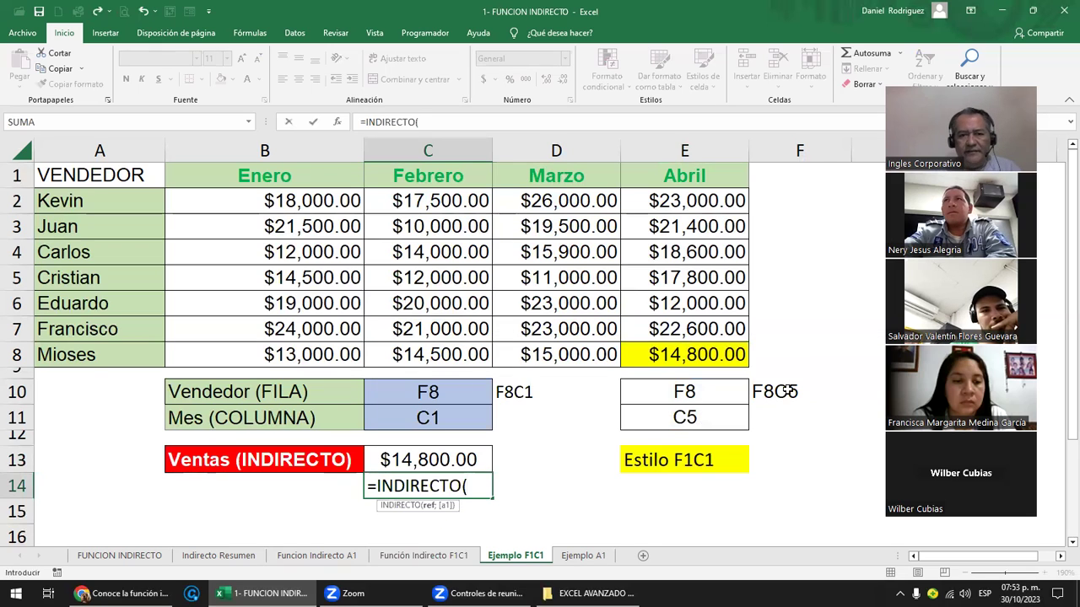
click(517, 392)
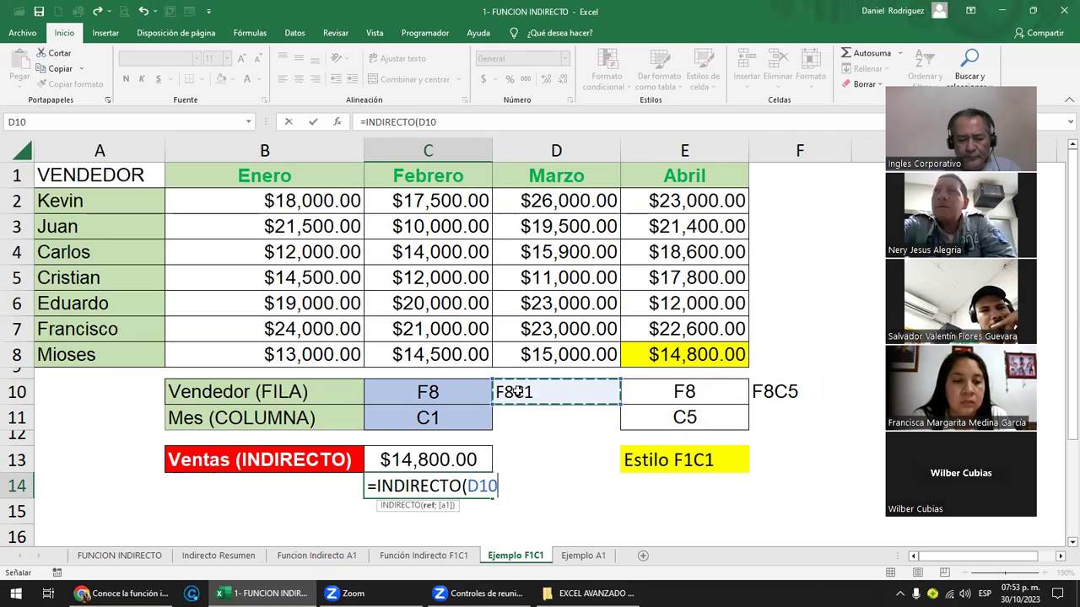
text(;)
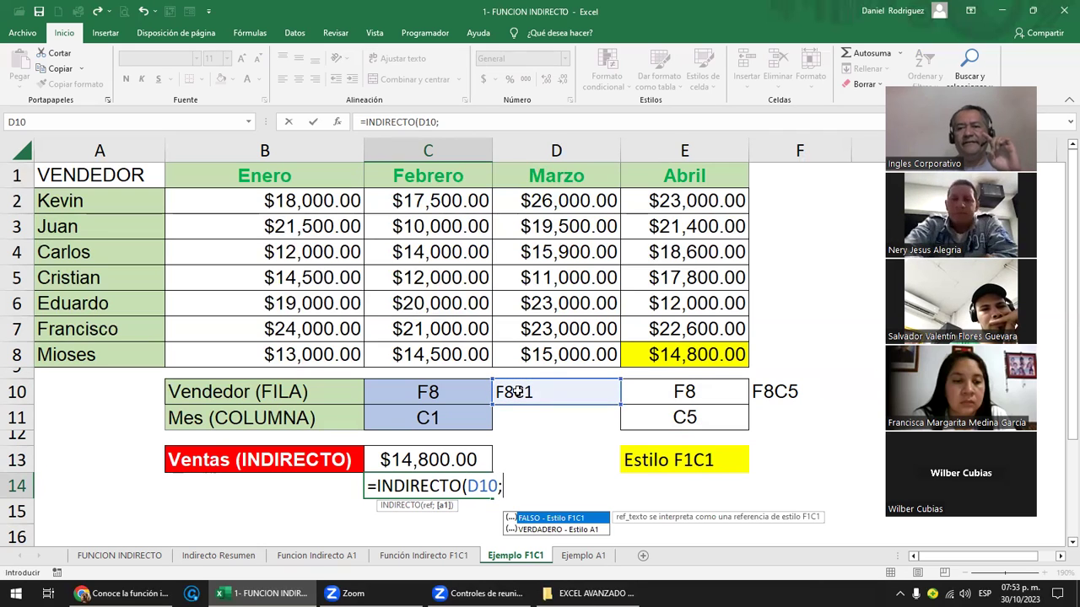
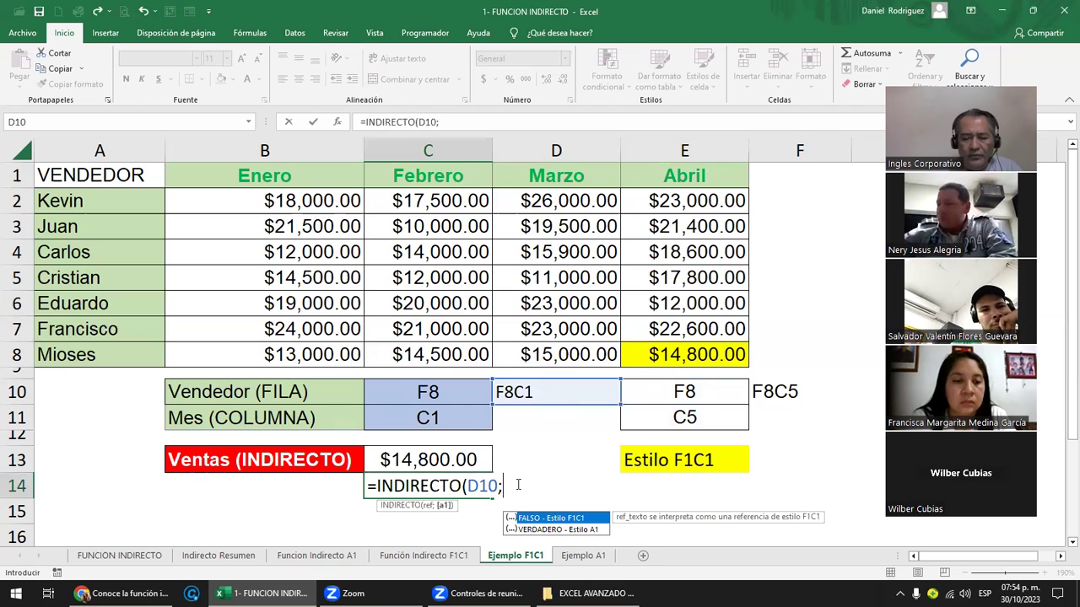
Step: Commit =INDIRECTO(D10;) in C14 and review its reference to the C10:C11 inputs
key(Return)
key(Up)
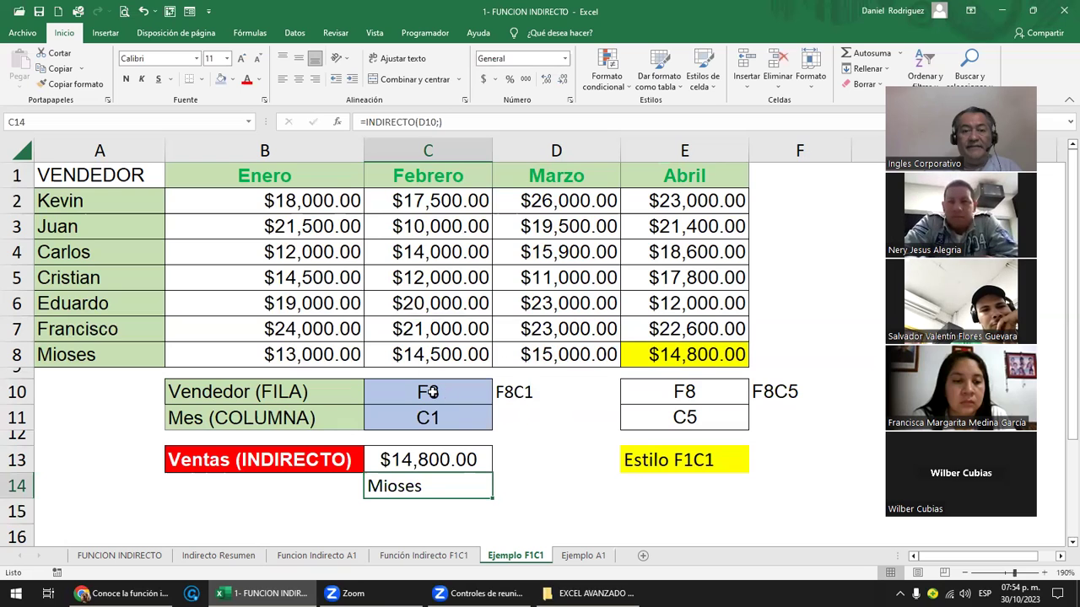
drag(427, 390, 423, 417)
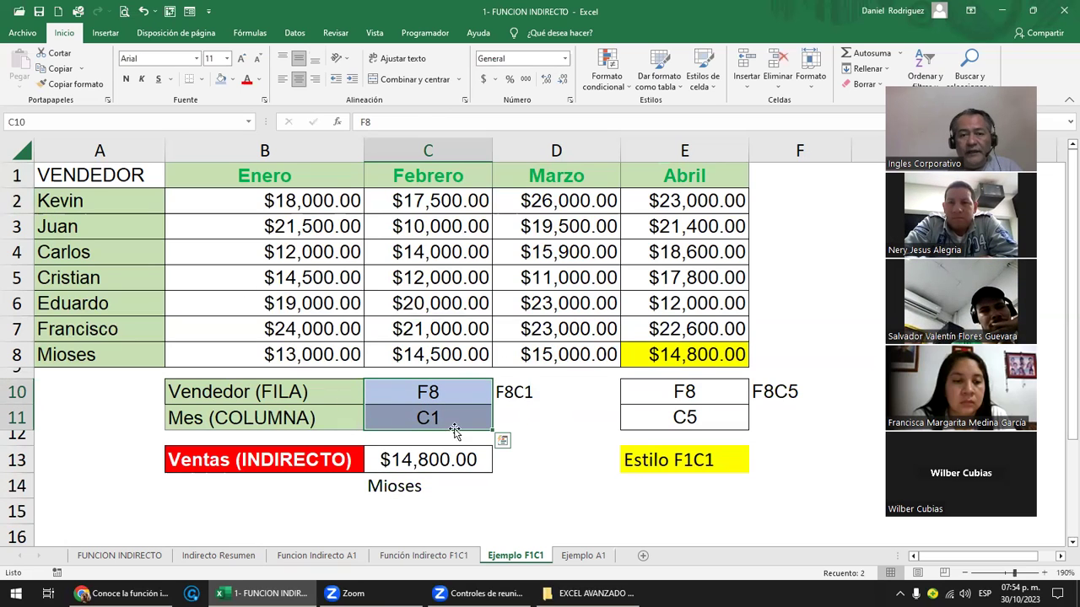
click(417, 485)
double_click(412, 487)
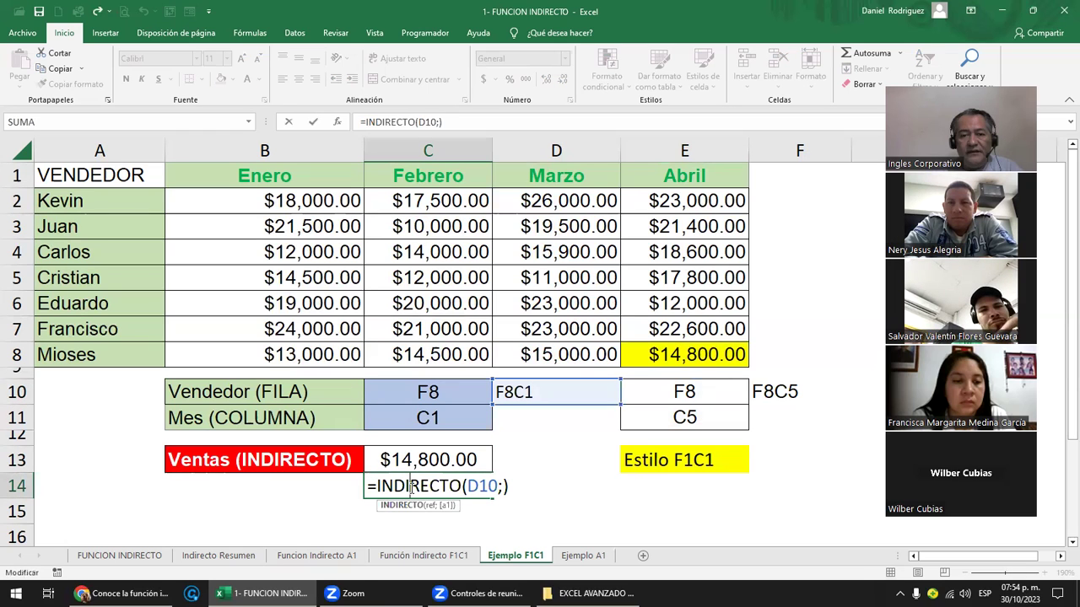
key(ctrl+Return)
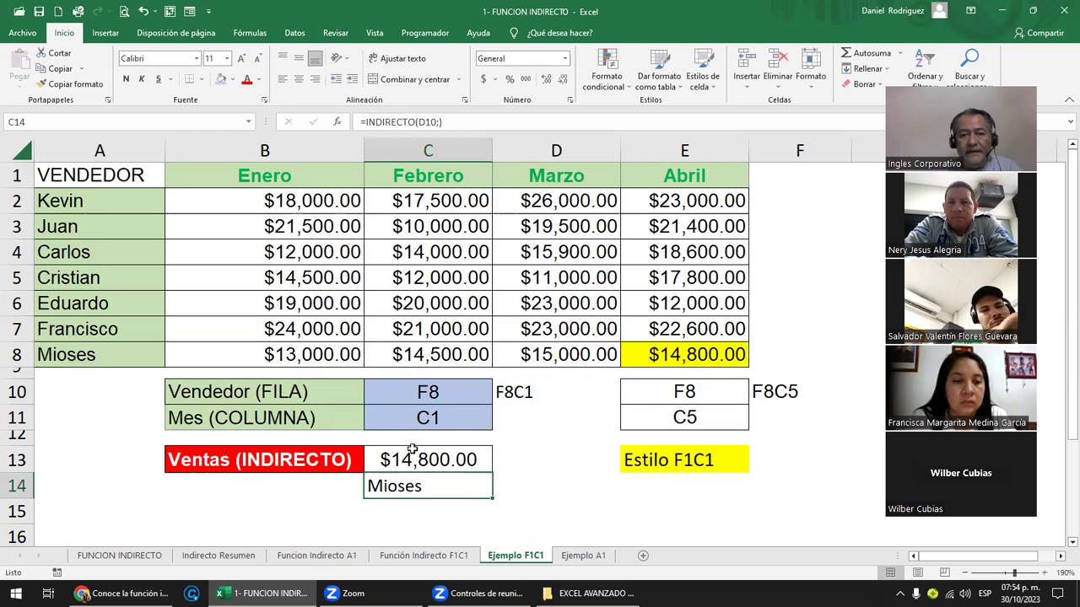
Step: Review C13's =INDIRECTO(F10;) formula returning $14,800.00 against the sales table
click(413, 461)
double_click(413, 462)
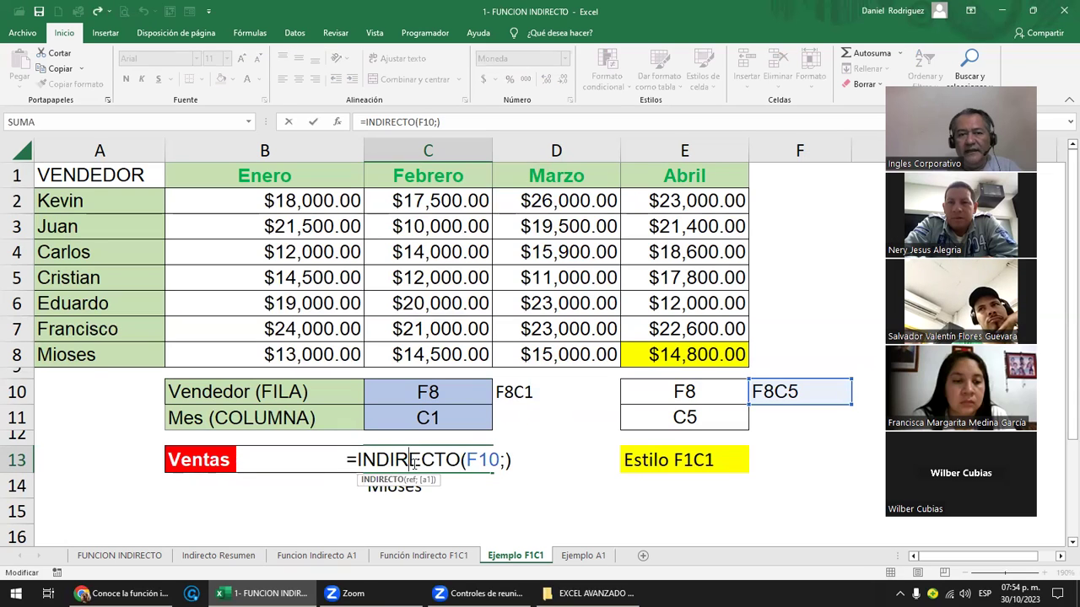
key(ctrl+Return)
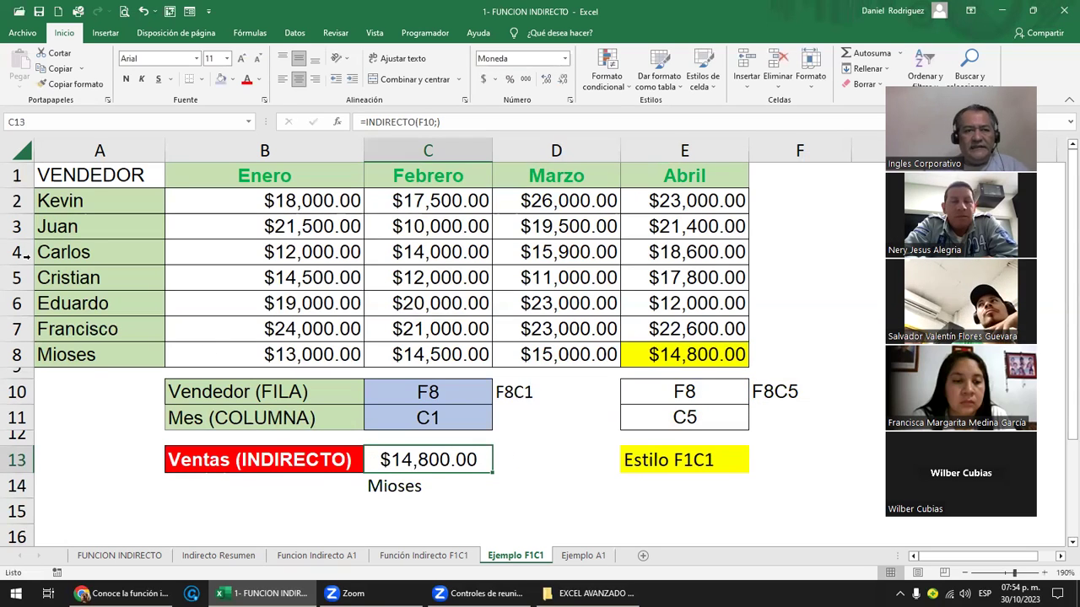
drag(12, 175, 7, 354)
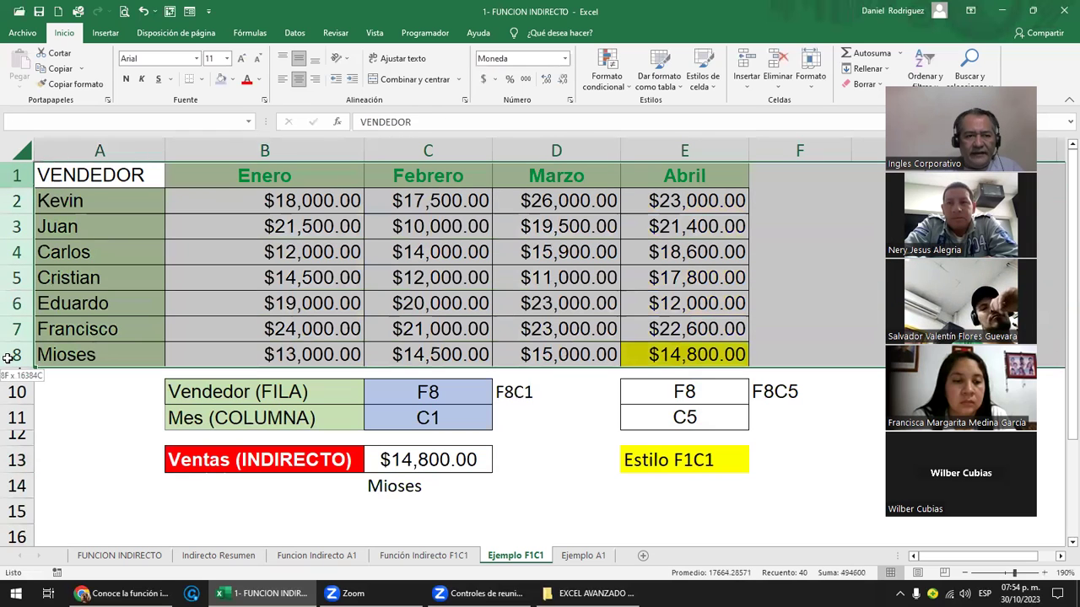
Step: Review the sales table, the C10:C11 inputs, D10's joining formula and C14's INDIRECTO formula
ctrl+click(216, 150)
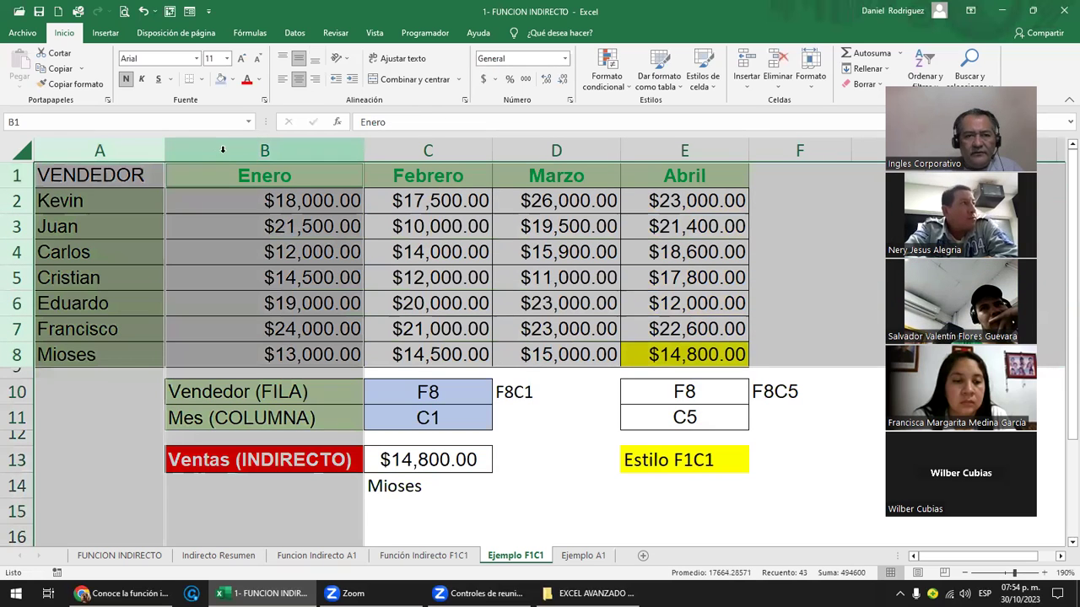
click(283, 350)
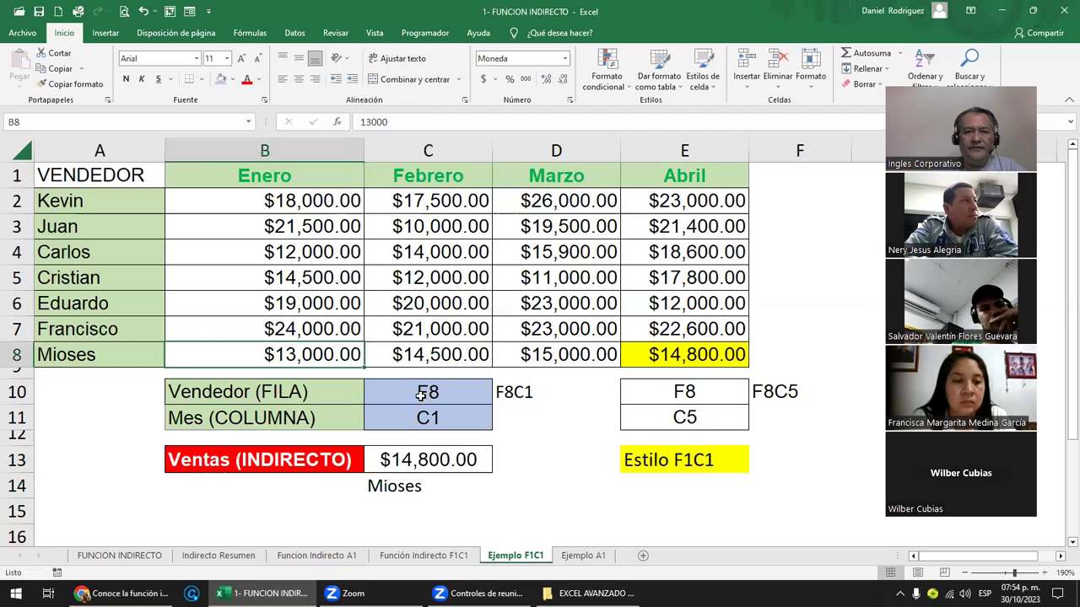
drag(420, 395, 419, 415)
click(516, 391)
double_click(516, 391)
key(Escape)
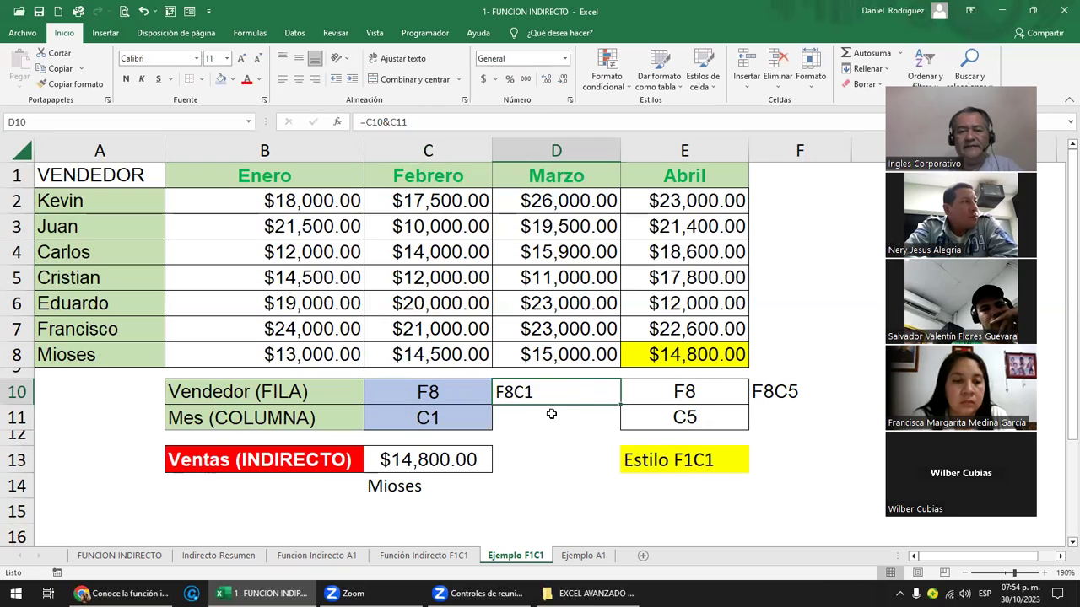
click(410, 488)
Step: Make Cristian's February sale of $12,000.00 in C5 red
mouse_move(346, 593)
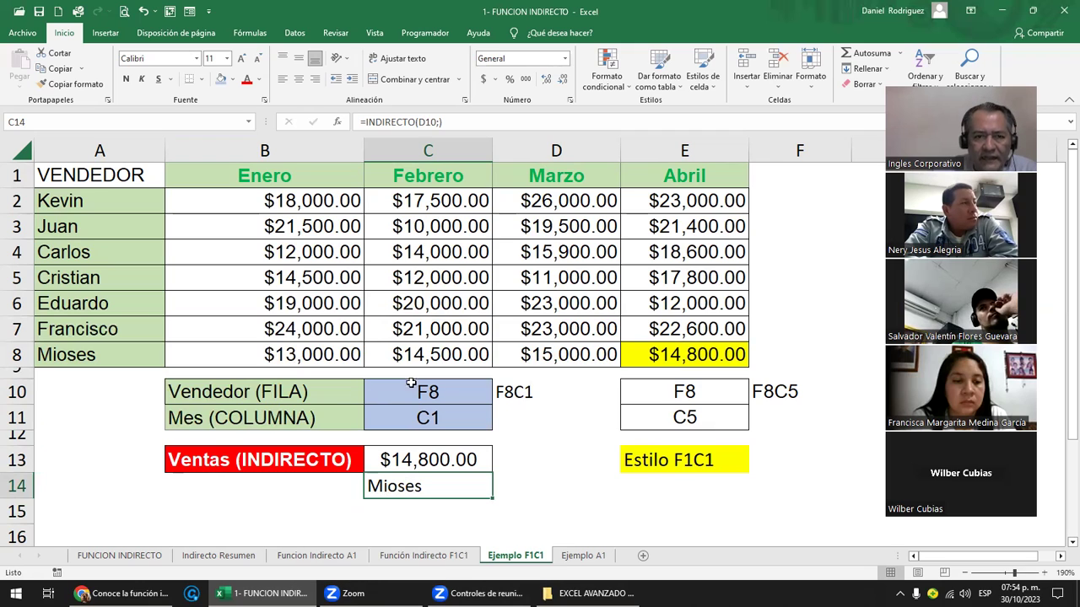
click(436, 278)
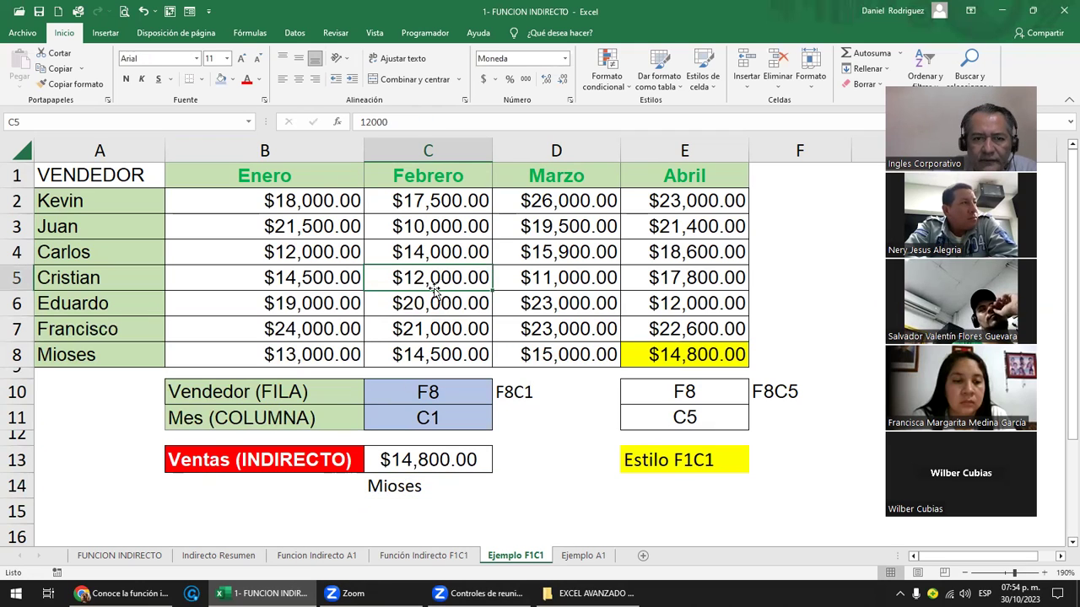
click(246, 79)
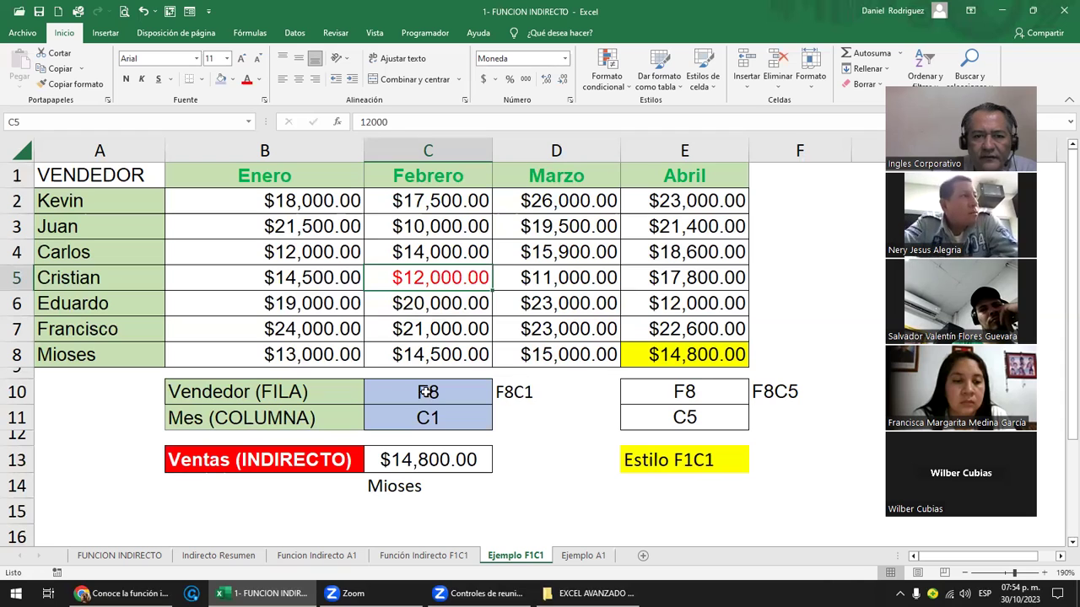
drag(426, 391, 428, 418)
Step: Clear the input cells C10:C11 and E10:E11
ctrl+click(684, 390)
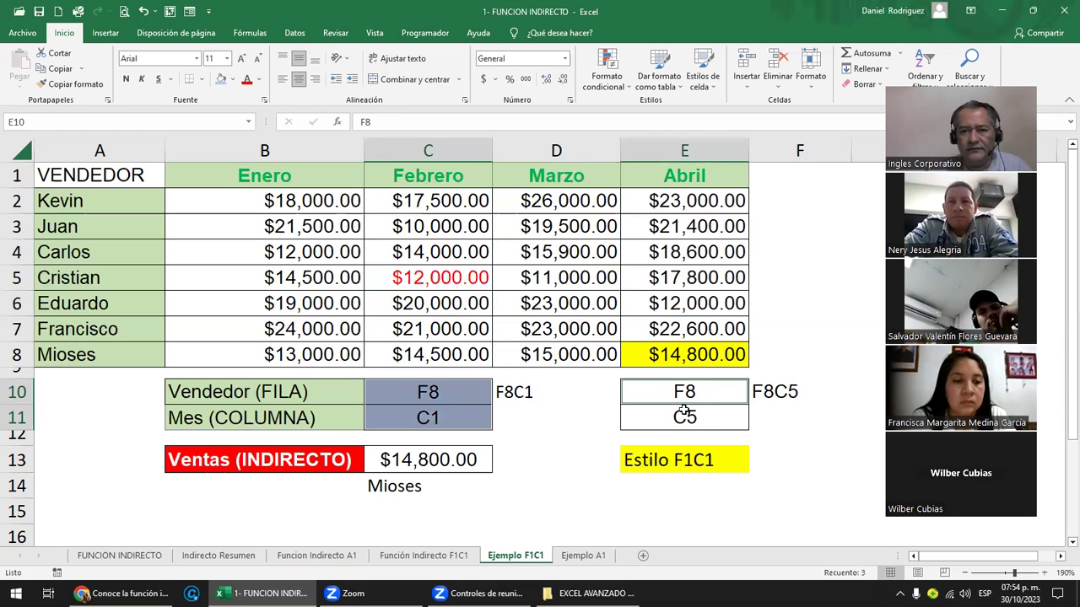
drag(684, 414, 684, 416)
key(Delete)
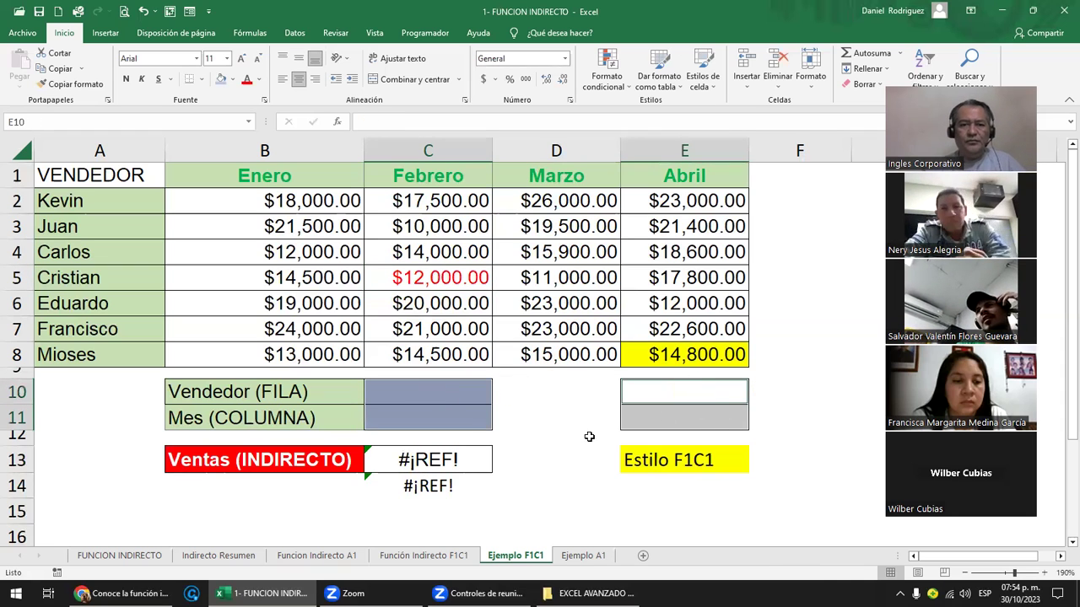
click(428, 280)
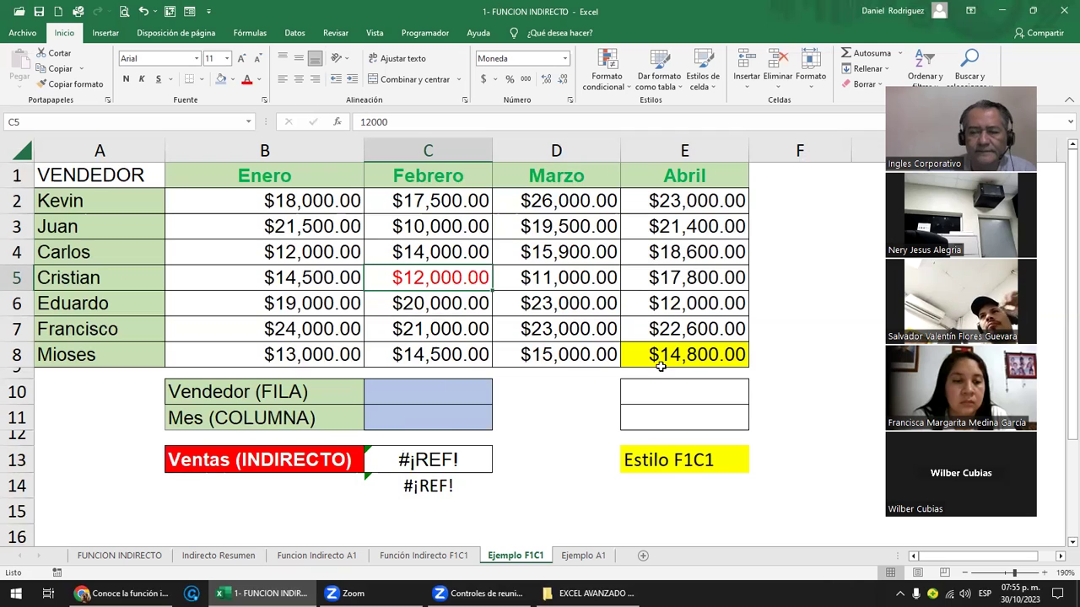
click(1060, 501)
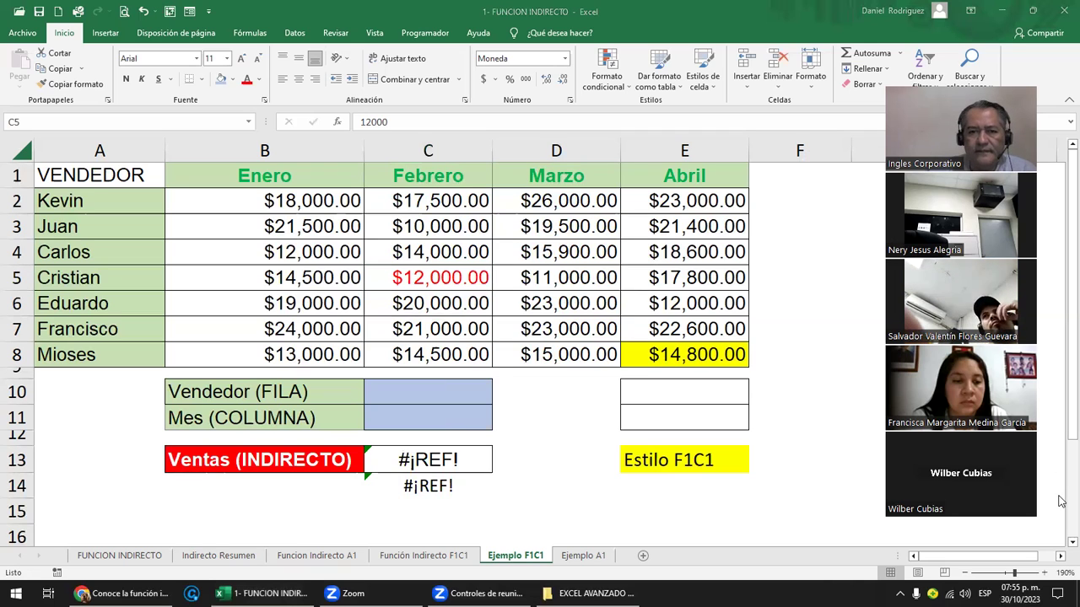
click(415, 278)
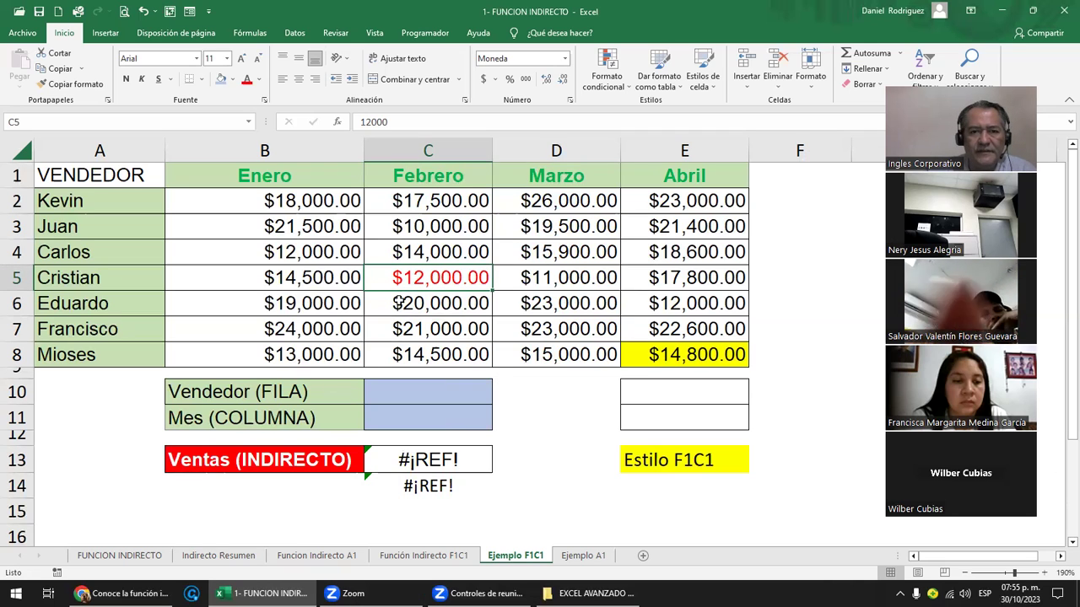
Step: Clear the error results from C13 and C14
click(431, 391)
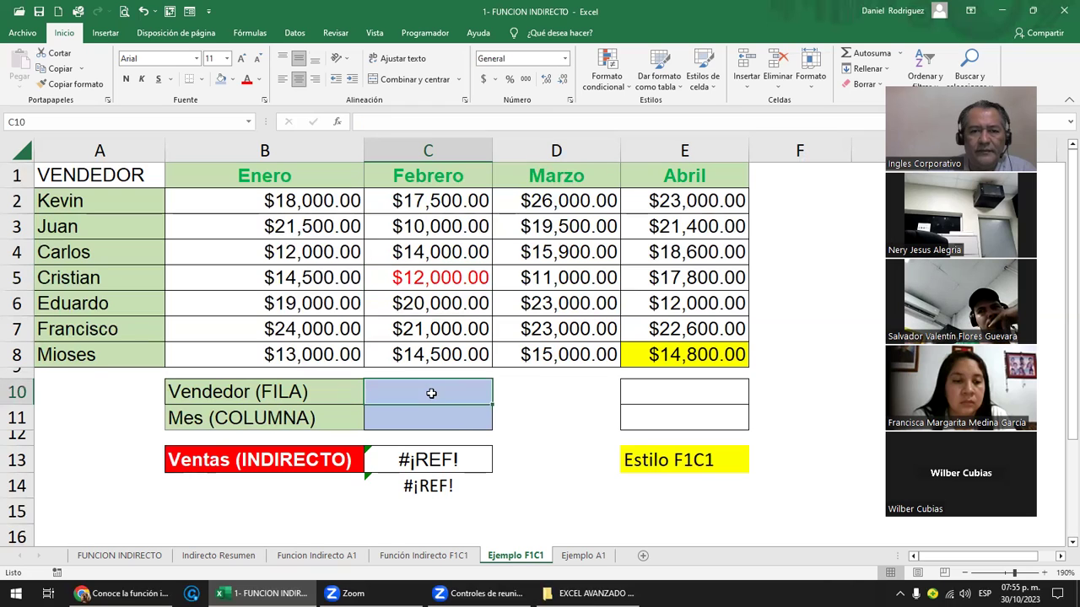
key(Down)
key(Down)
key(Down)
key(Delete)
key(Down)
key(Delete)
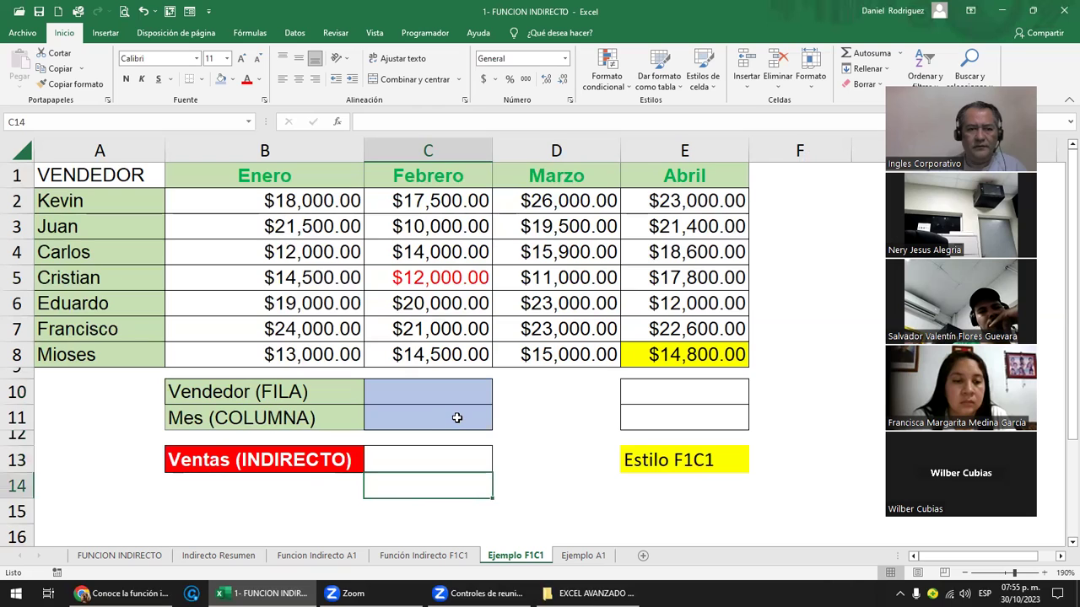
Step: Enter the label VENDEDOR in B14
key(Left)
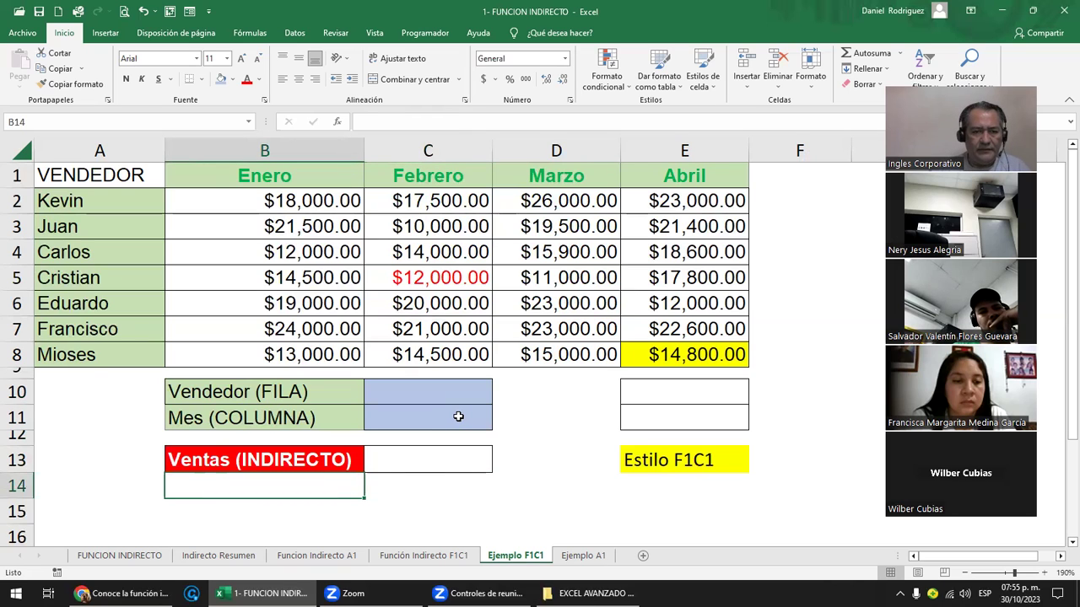
key(Up)
key(Down)
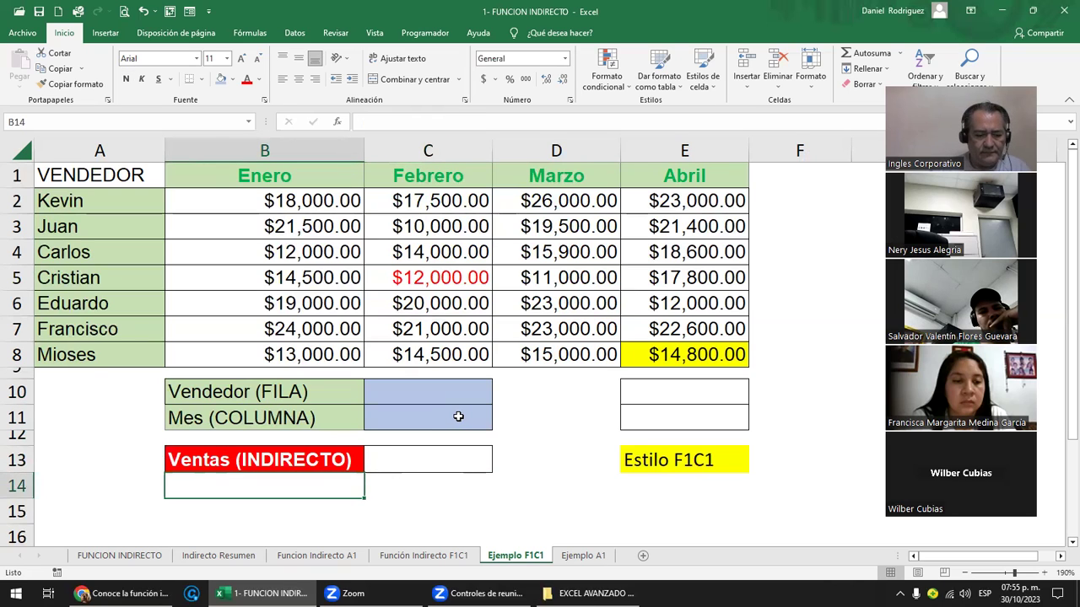
text(VENDEDOR)
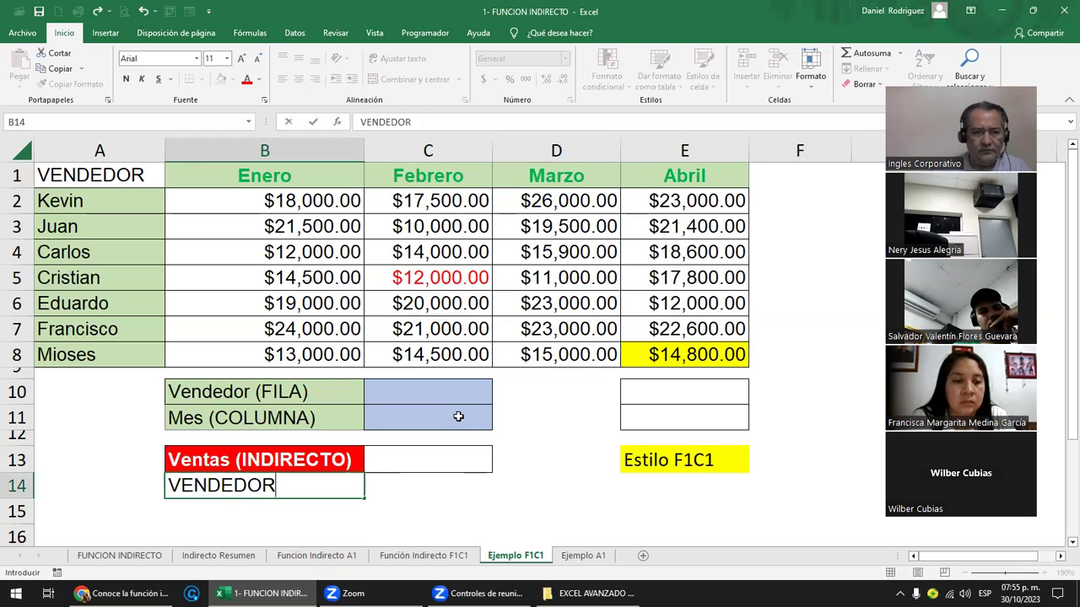
key(Return)
key(Up)
key(Right)
key(Up)
key(Down)
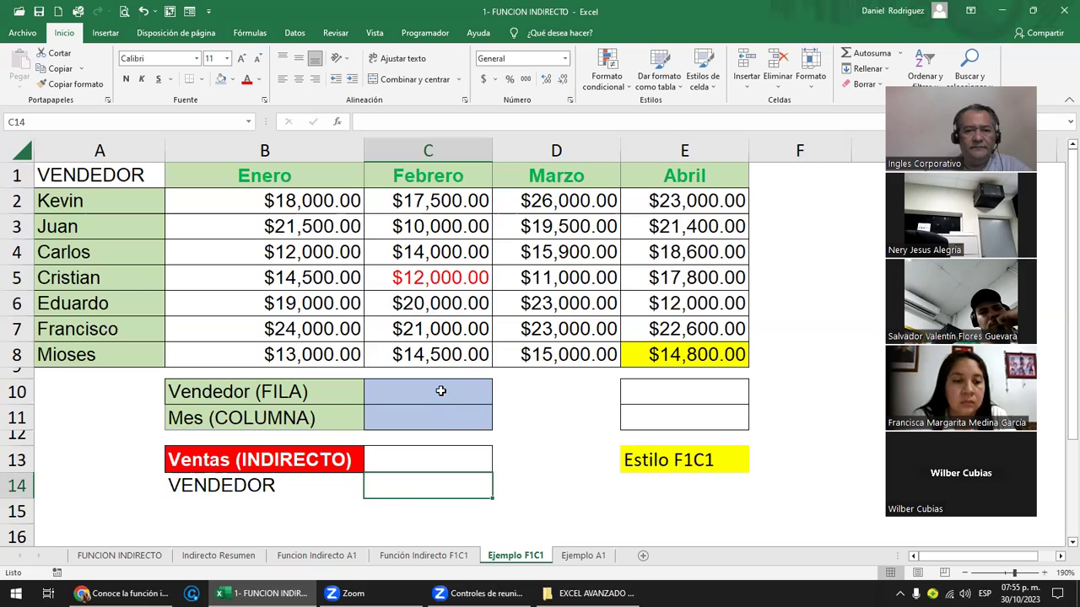
Step: Enter F5 in C10 and C1 in C11 so D10 reads F5C1
click(405, 397)
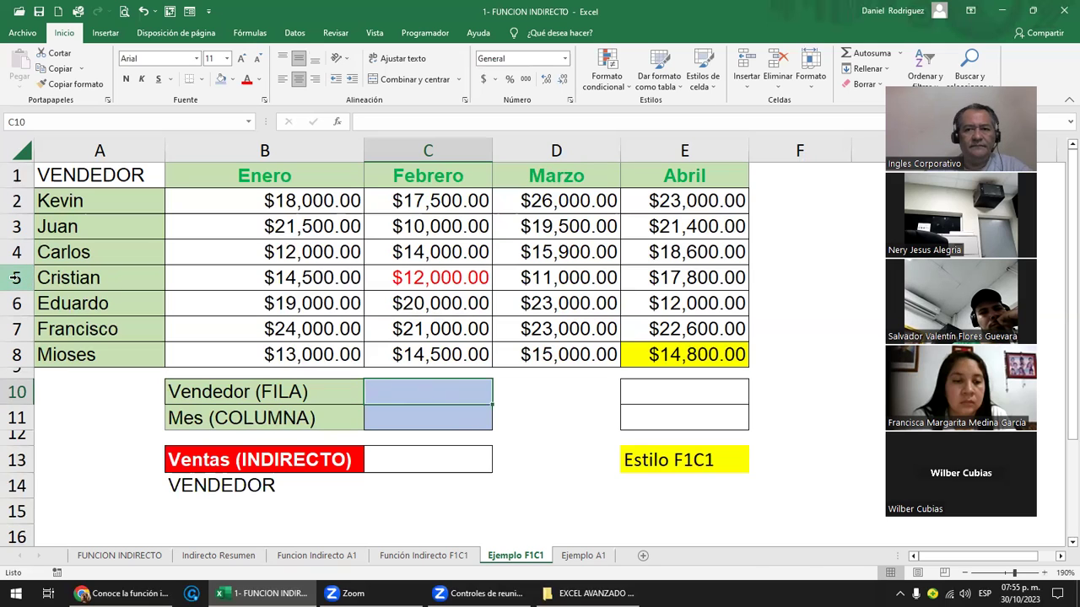
click(15, 277)
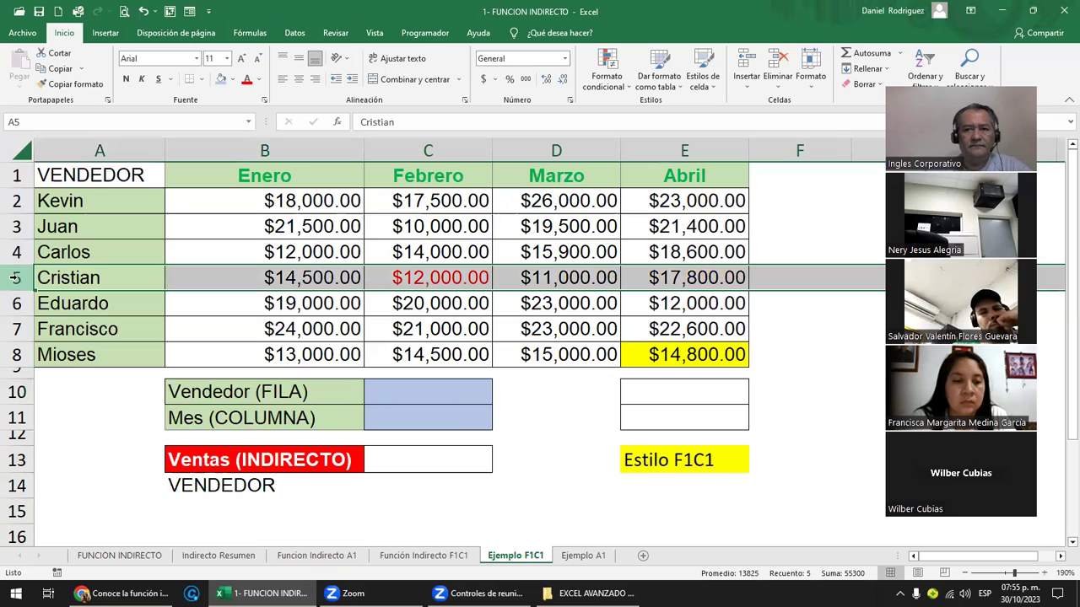
click(410, 395)
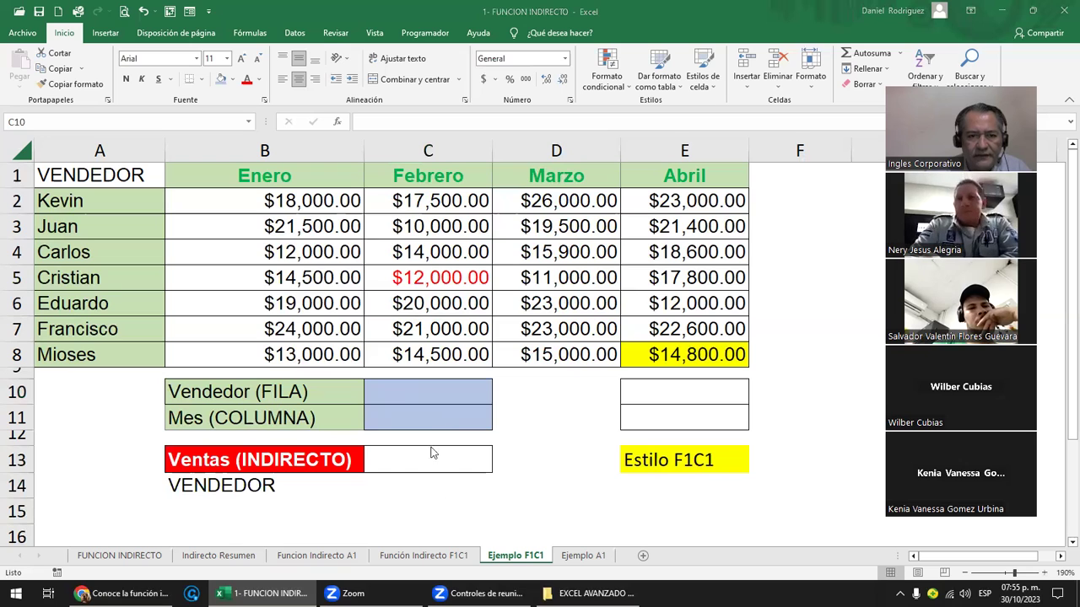
click(421, 396)
text(F5)
key(Return)
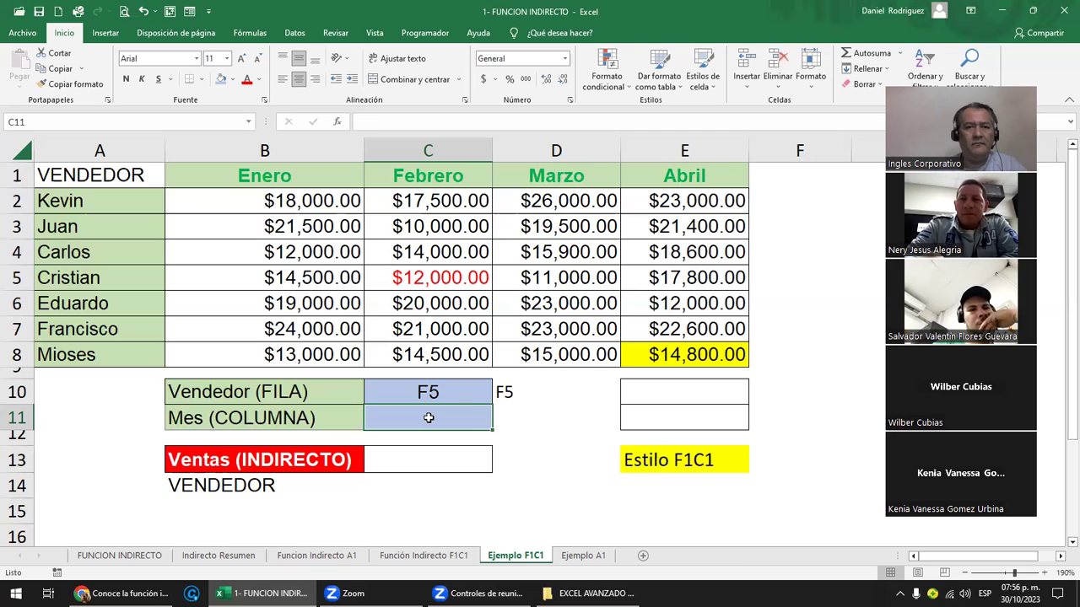
text(C)
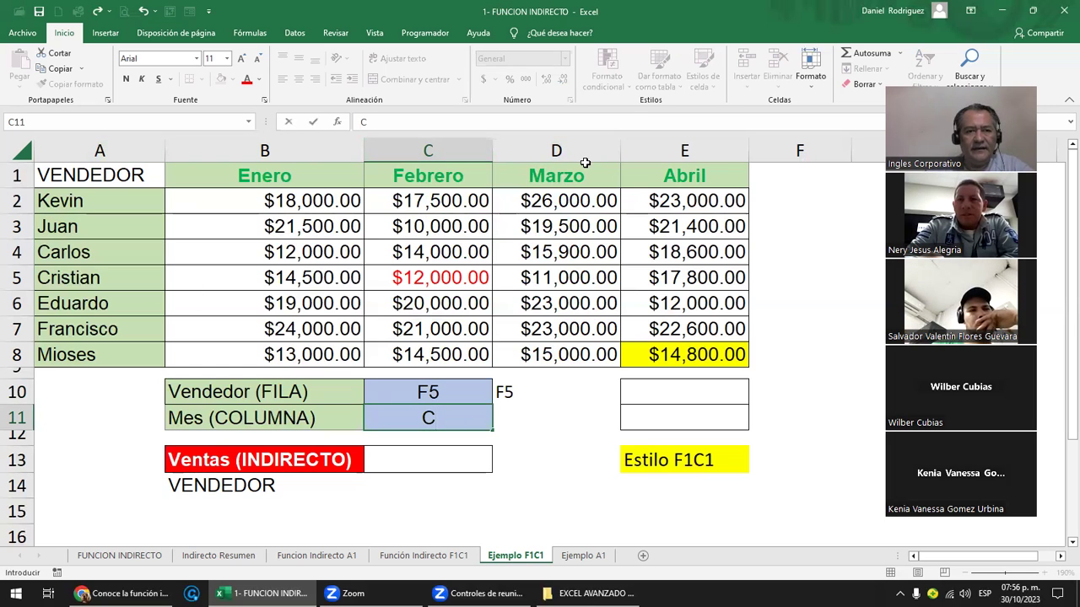
text(1)
key(Return)
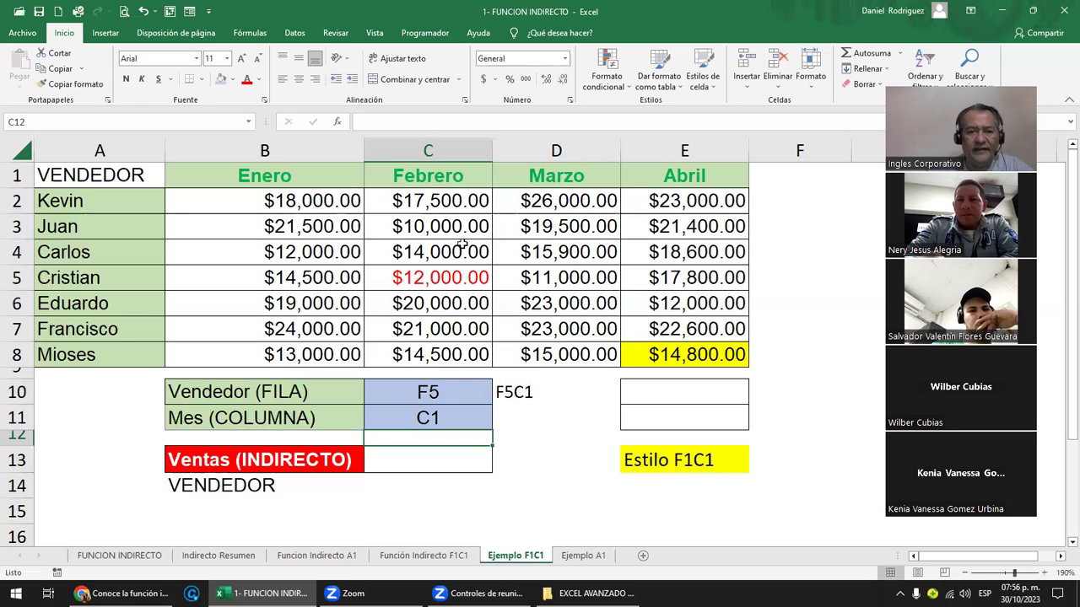
double_click(514, 390)
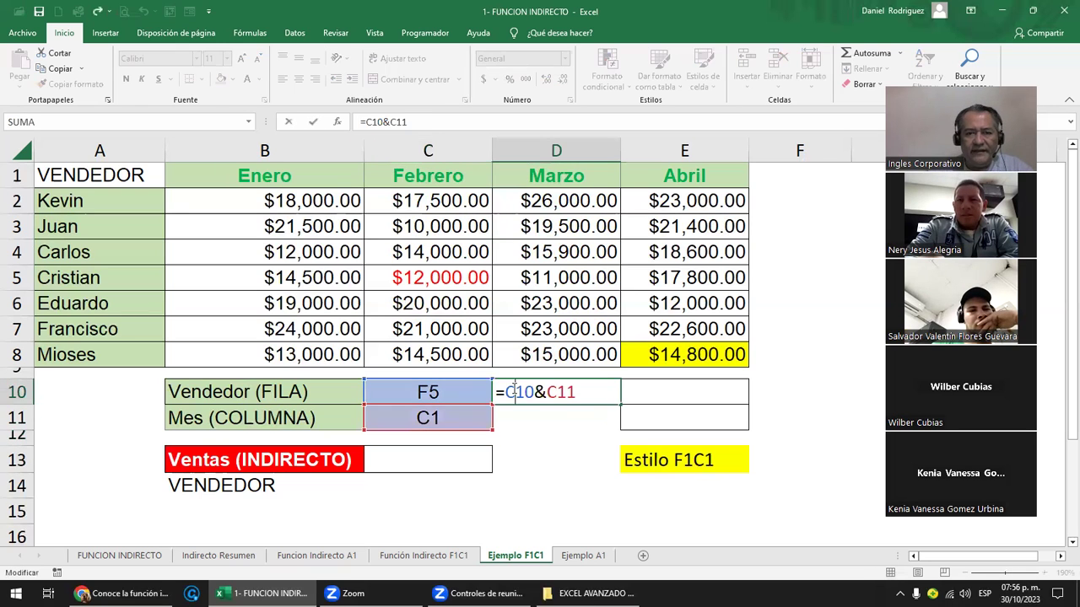
key(Escape)
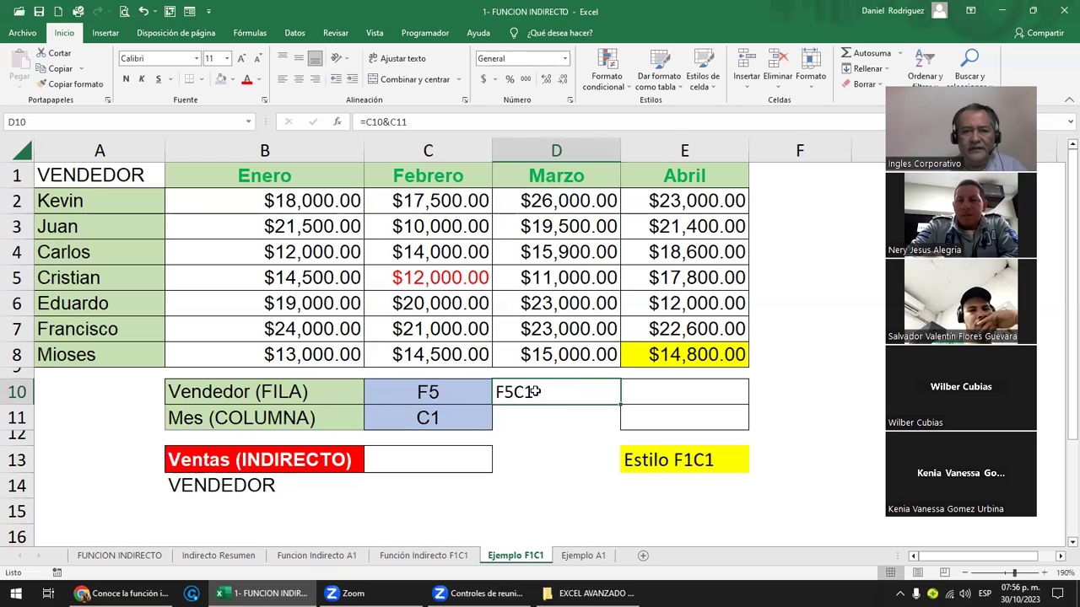
Step: Enter =INDIRECTO(D10;FALSO) in C14 to return the seller name Cristian
click(454, 492)
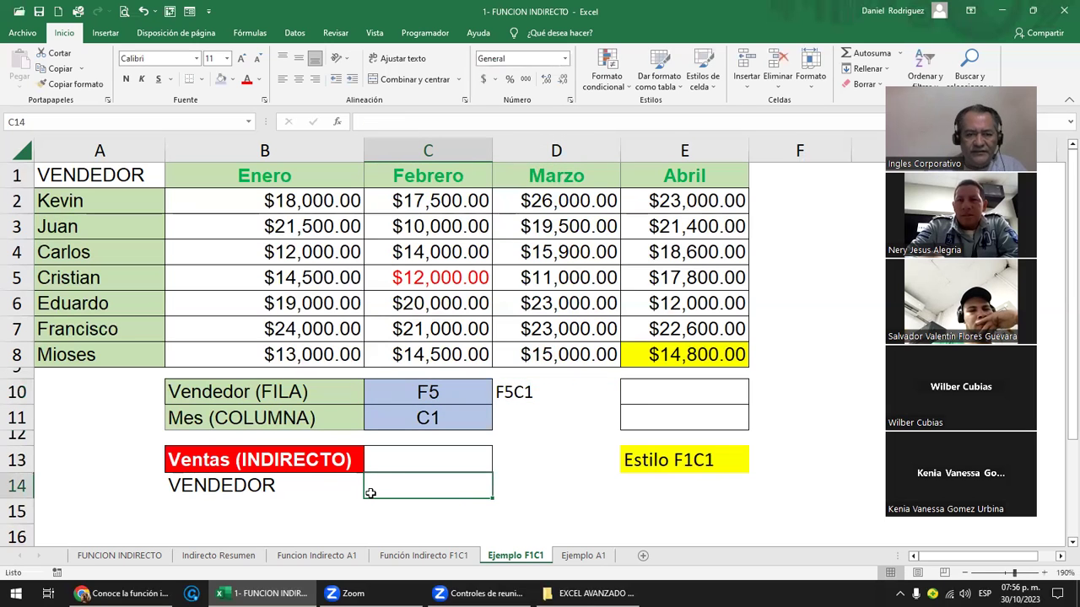
text(=INDI)
key(Down)
key(Tab)
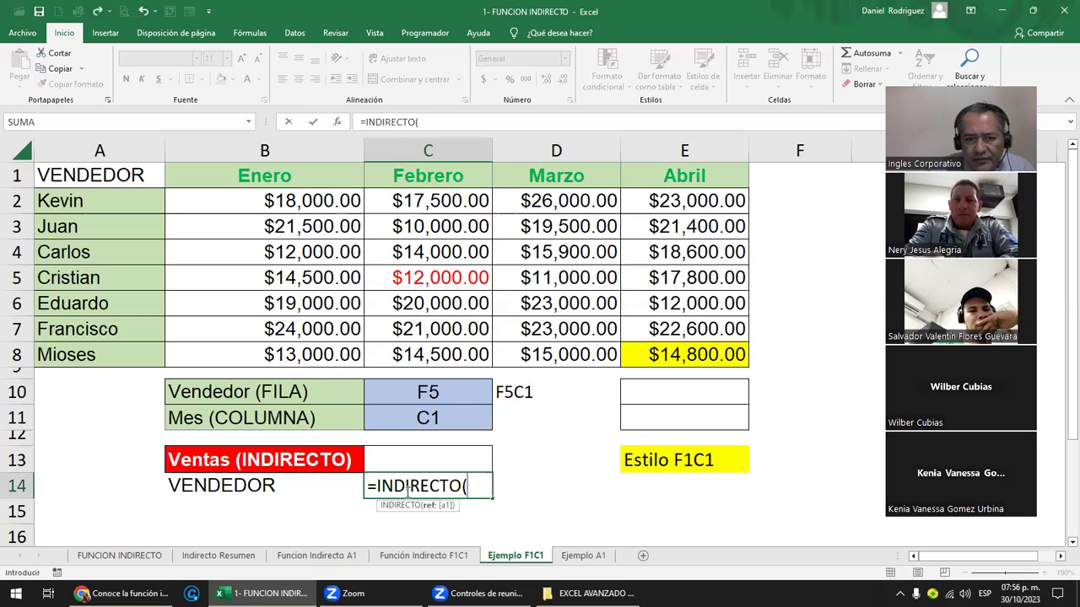
click(517, 391)
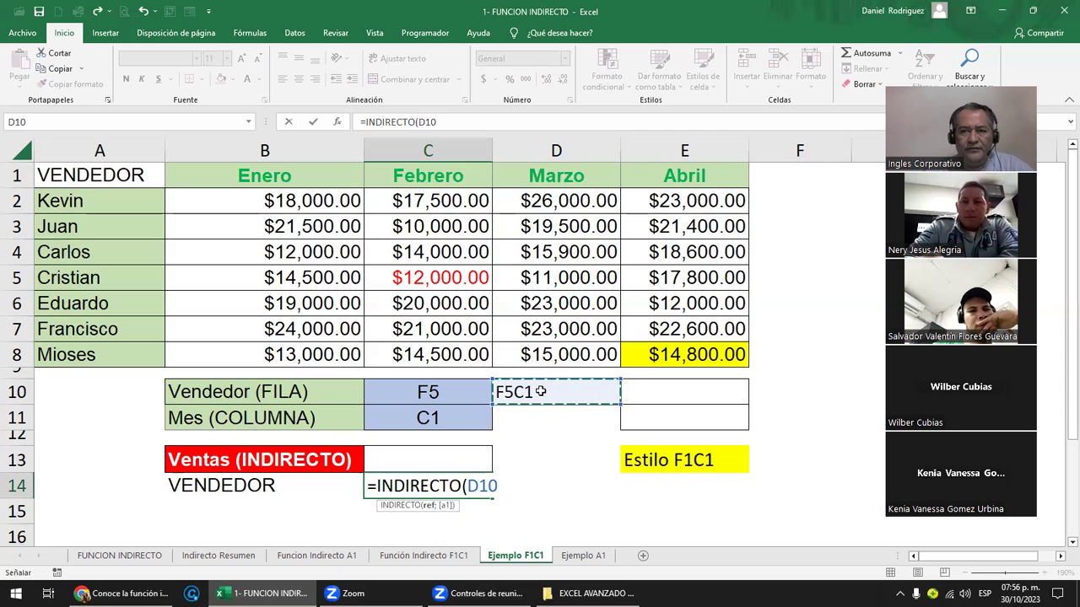
text(;)
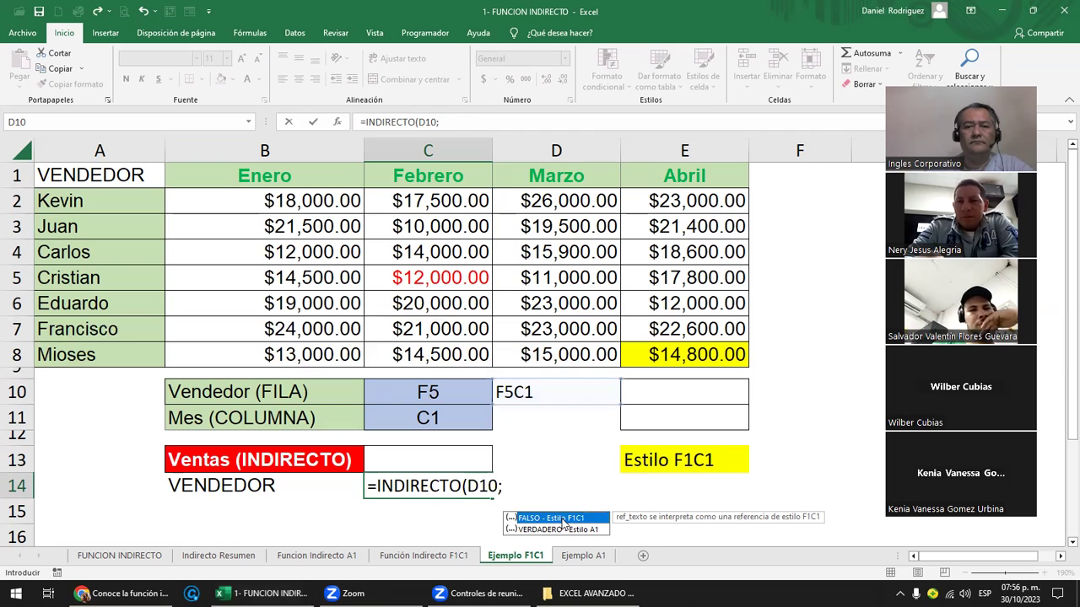
double_click(562, 519)
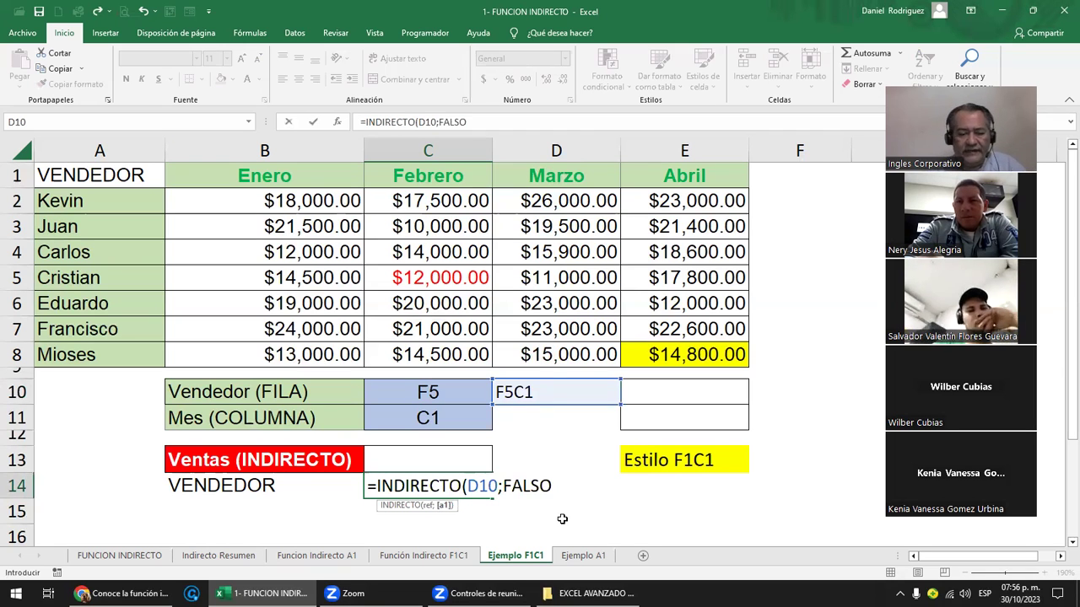
key(Return)
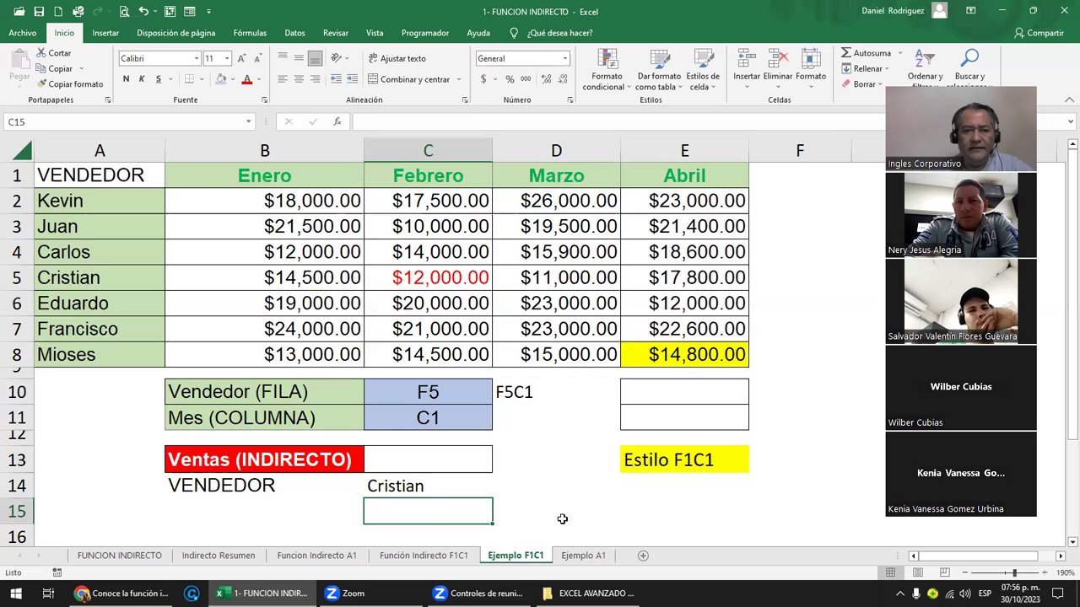
Step: Review the C10:C11 inputs, D10's formula, C14's result and the seller name in A5
drag(428, 393, 430, 418)
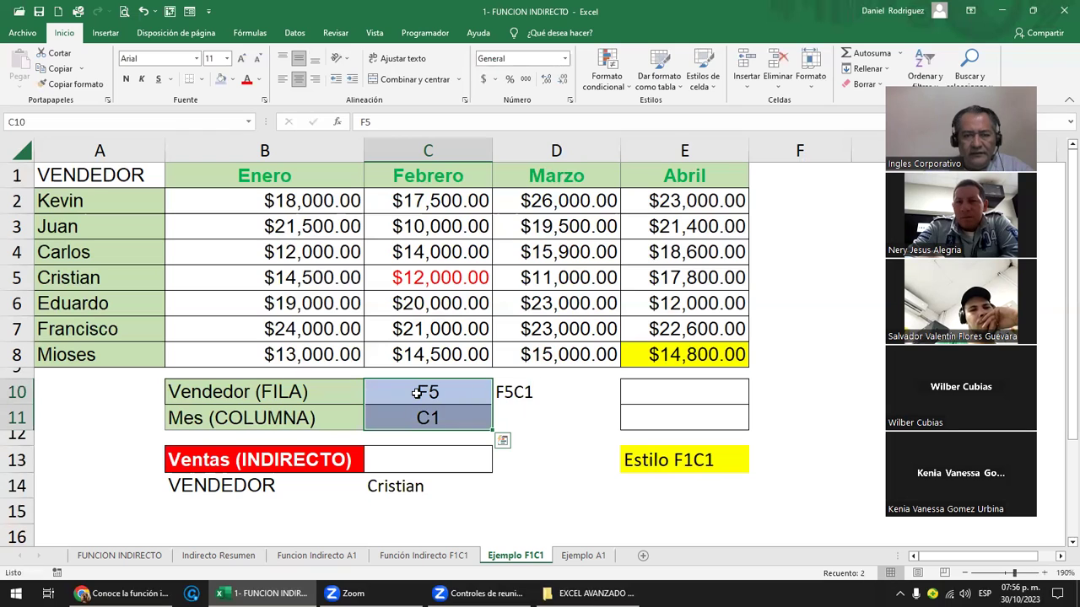
click(498, 398)
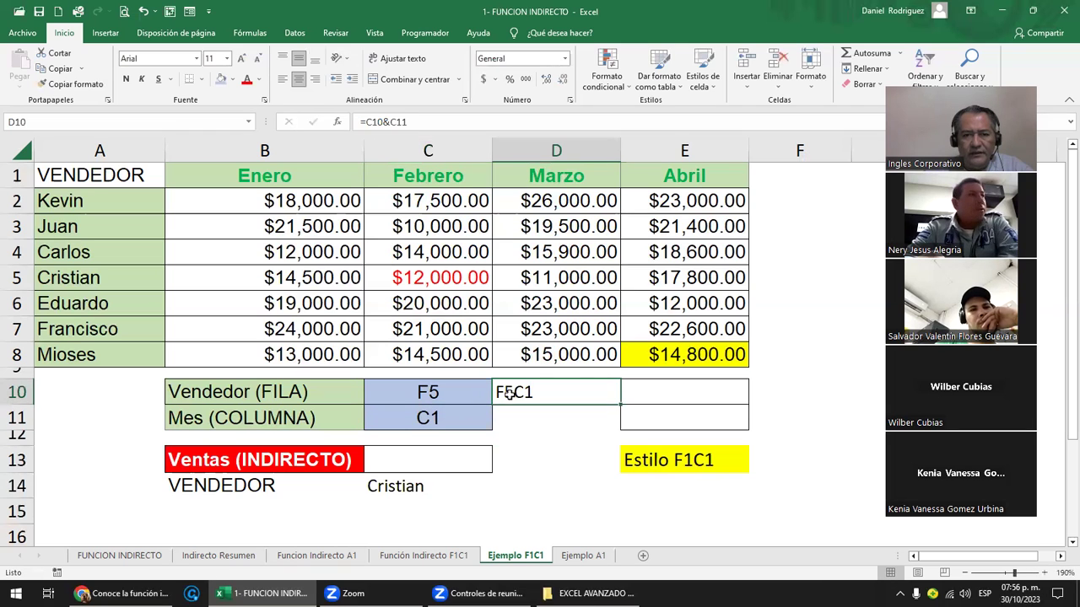
click(405, 484)
click(77, 284)
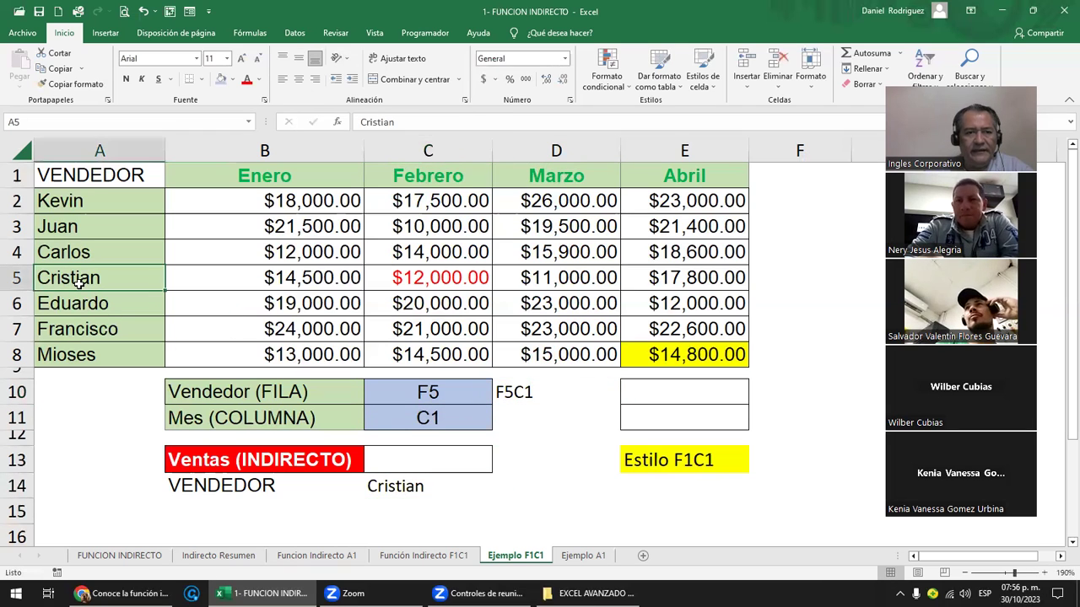
Step: Enter F5 in E10 and C3 in E11 so F10 reads F5C3
click(658, 394)
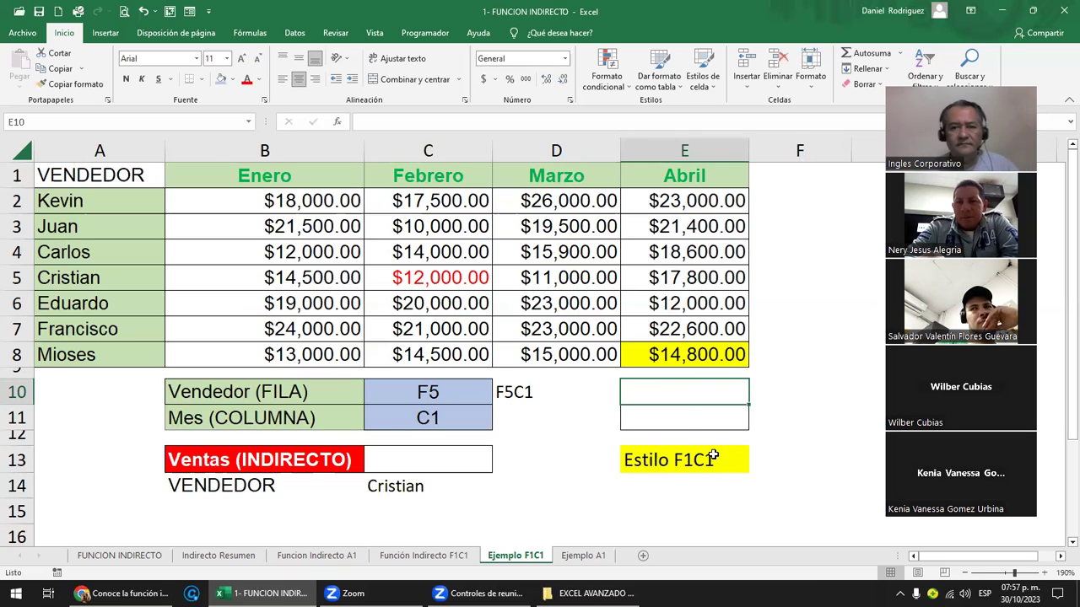
text(F)
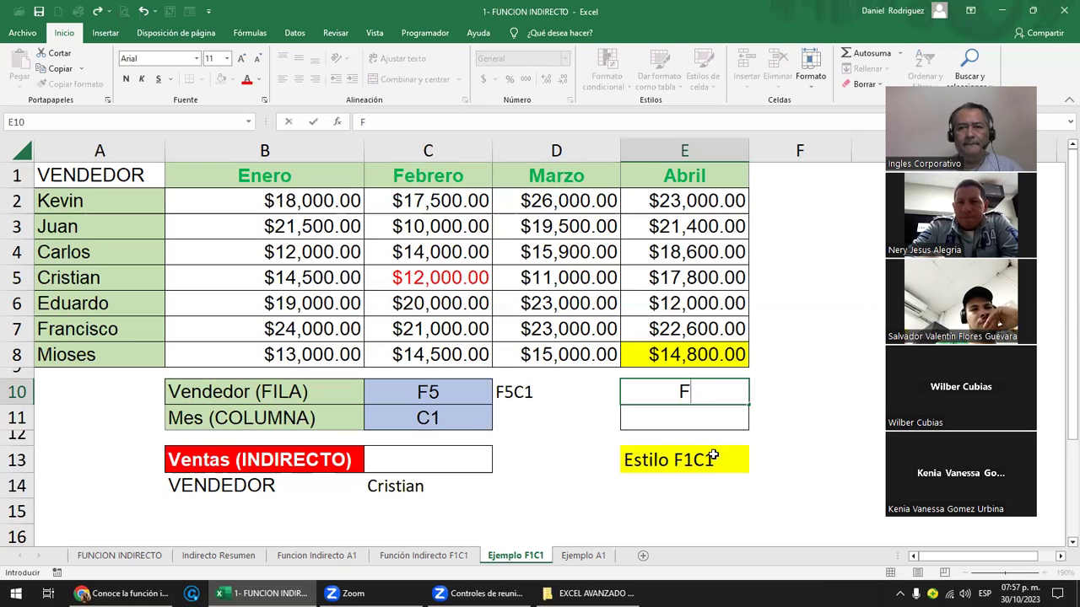
text(5)
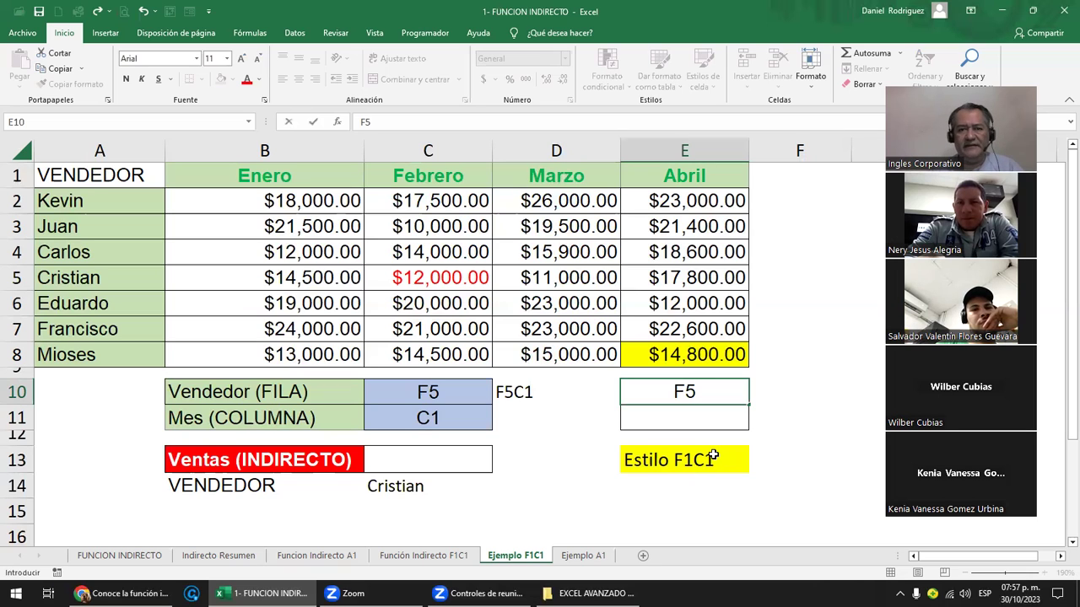
key(Return)
text(C)
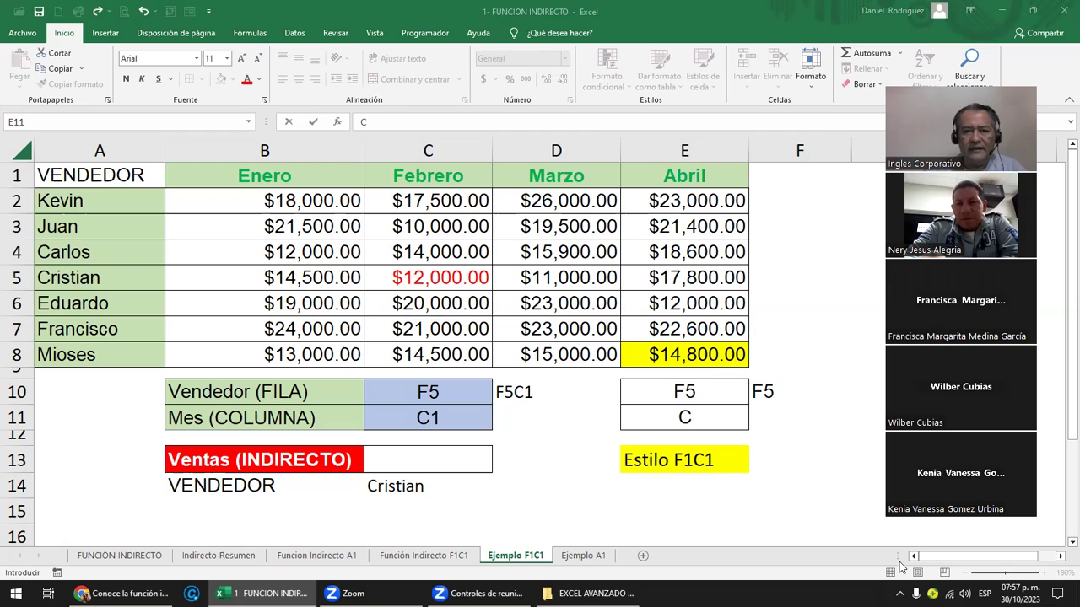
double_click(707, 428)
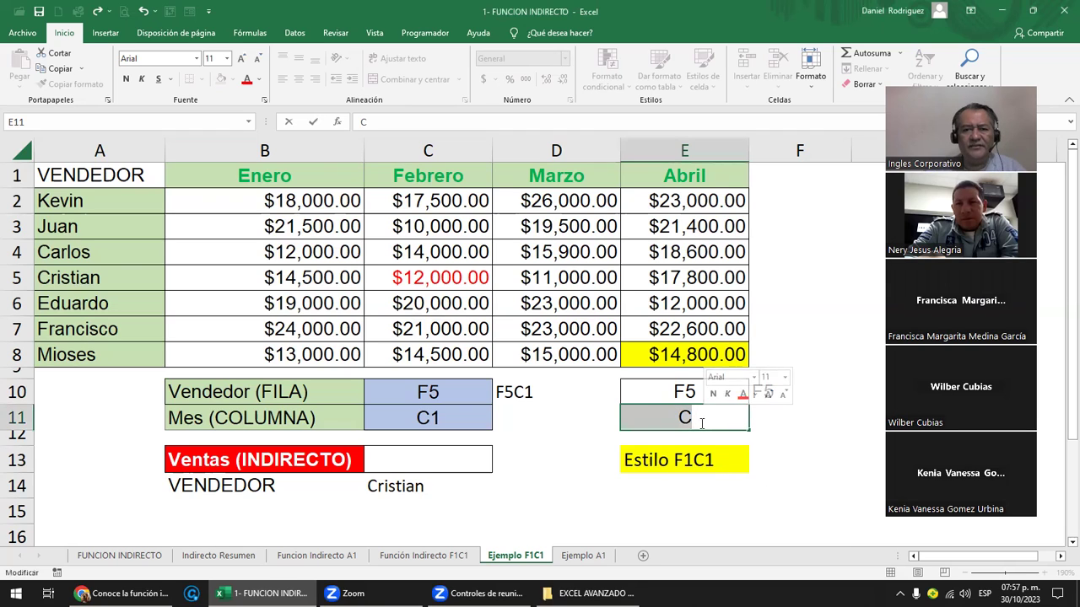
text(3)
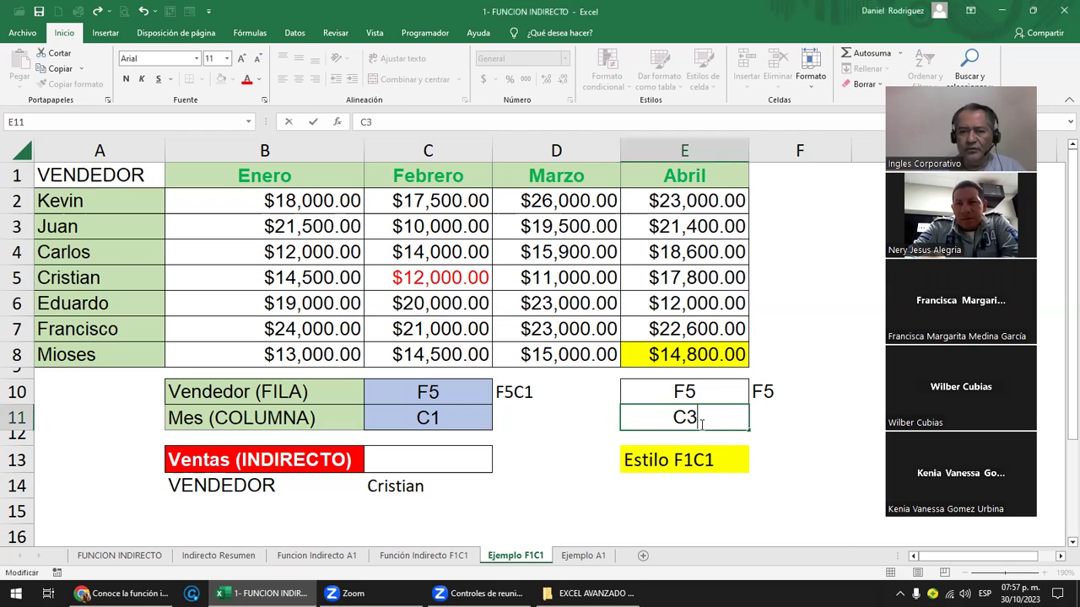
key(Return)
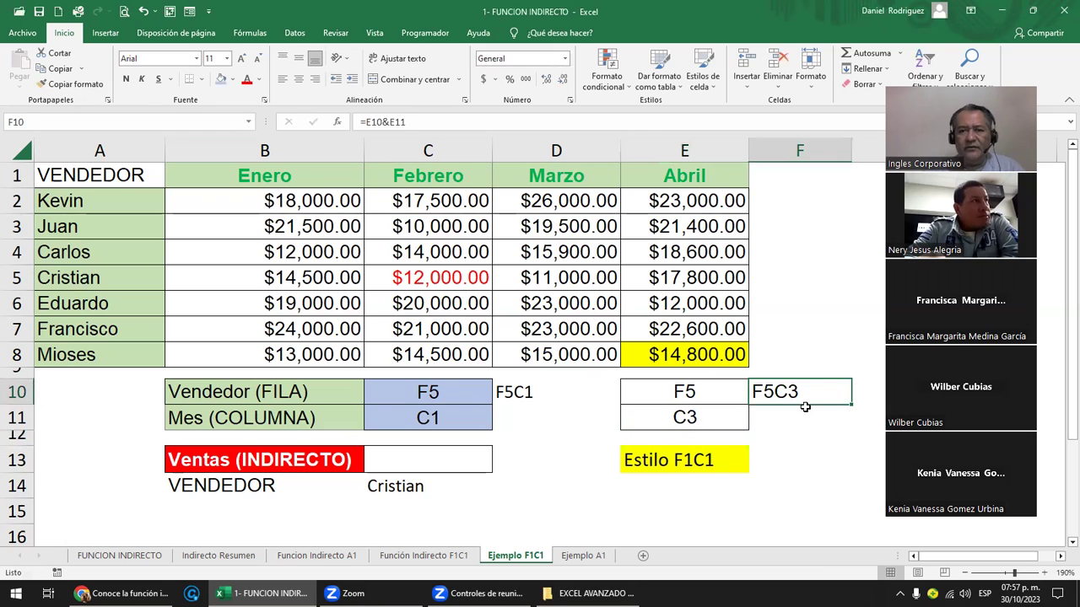
double_click(797, 392)
key(Escape)
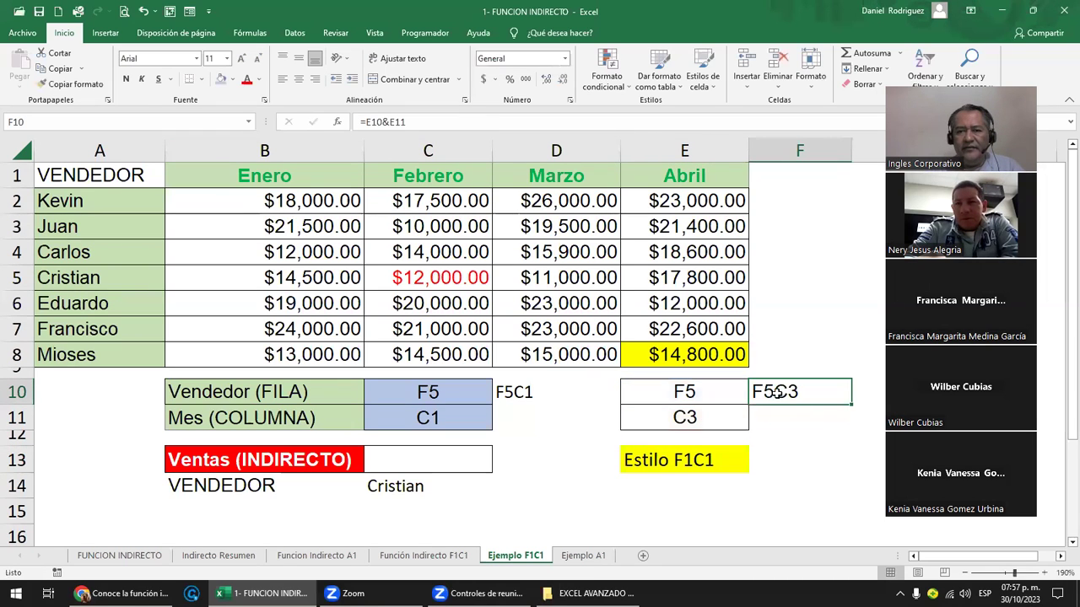
click(418, 465)
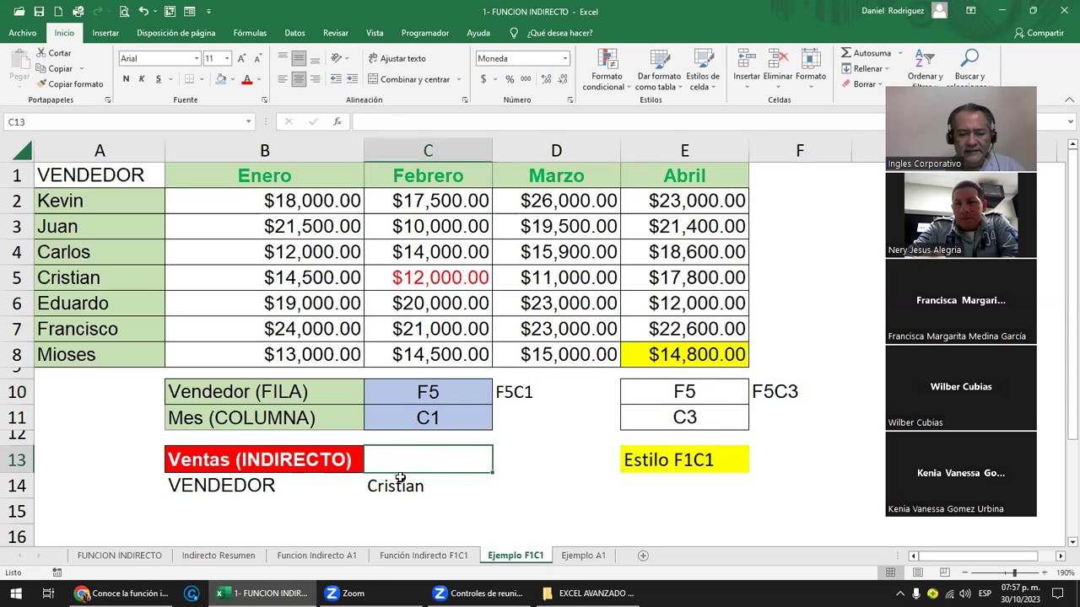
Step: Enter =INDIRECTO(F10;FALSO) in C13, returning Cristian's February sale of $12,000.00
text(=INDI)
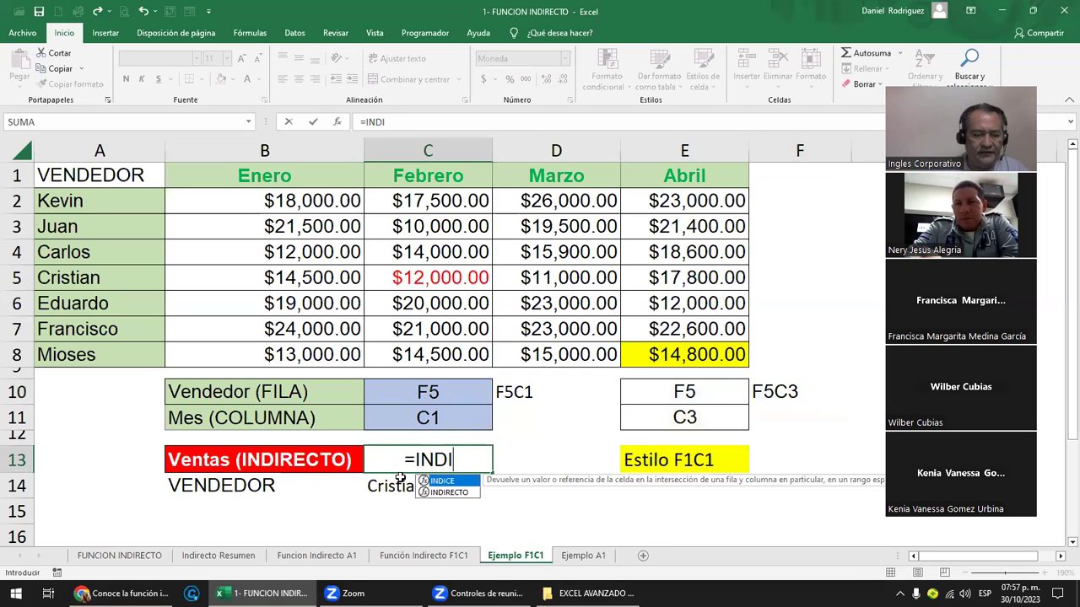
key(Down)
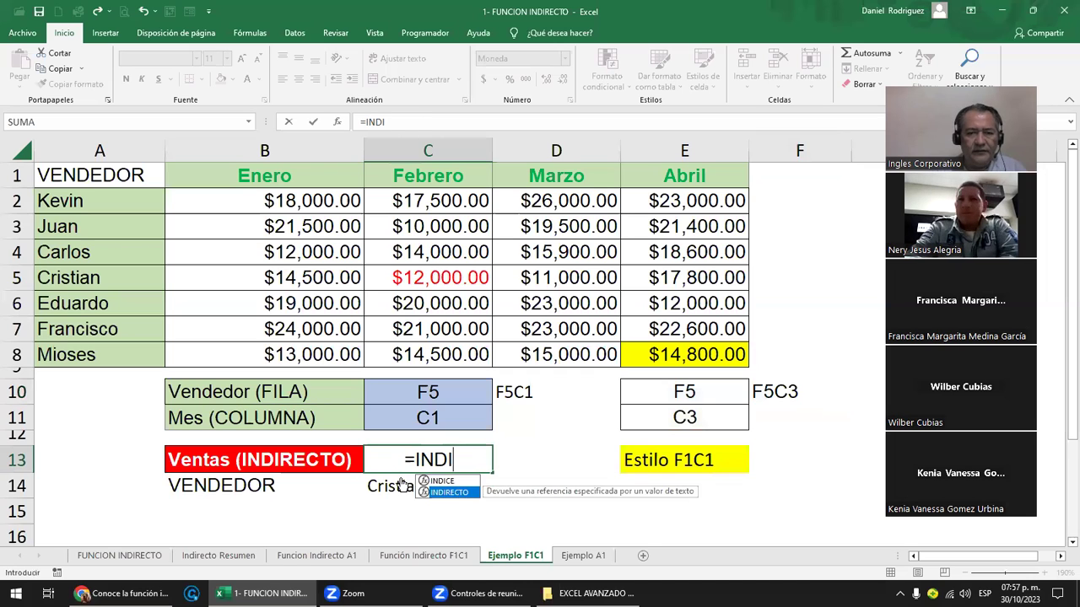
key(Tab)
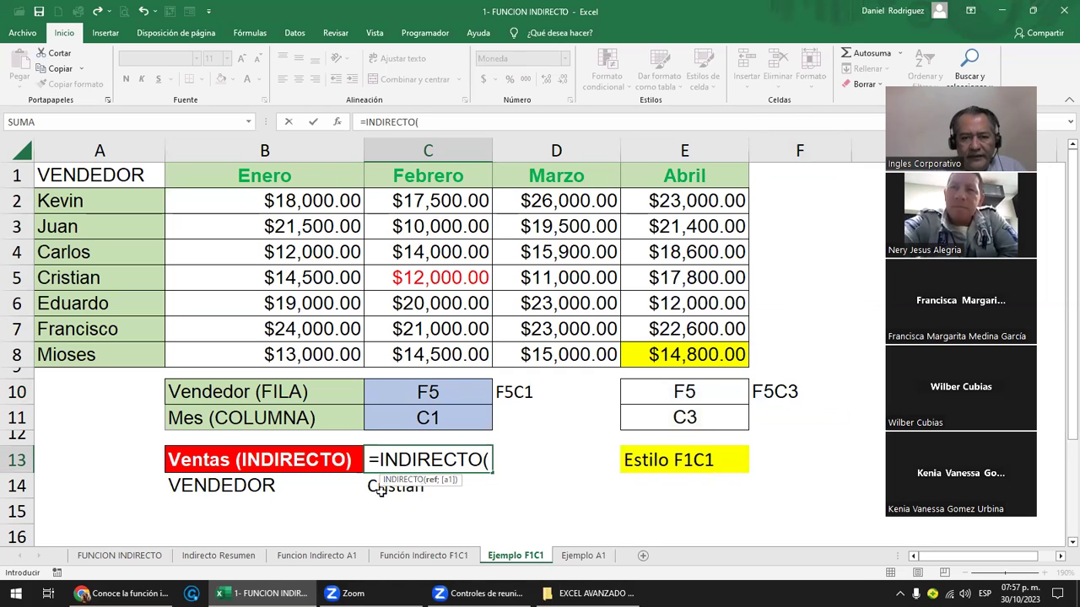
click(781, 391)
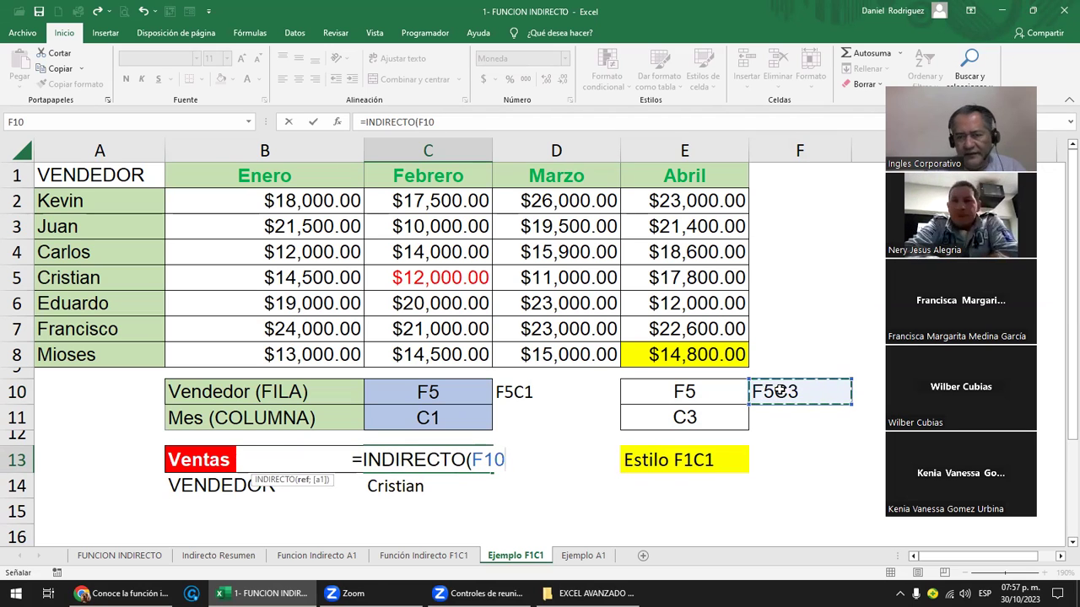
text(;)
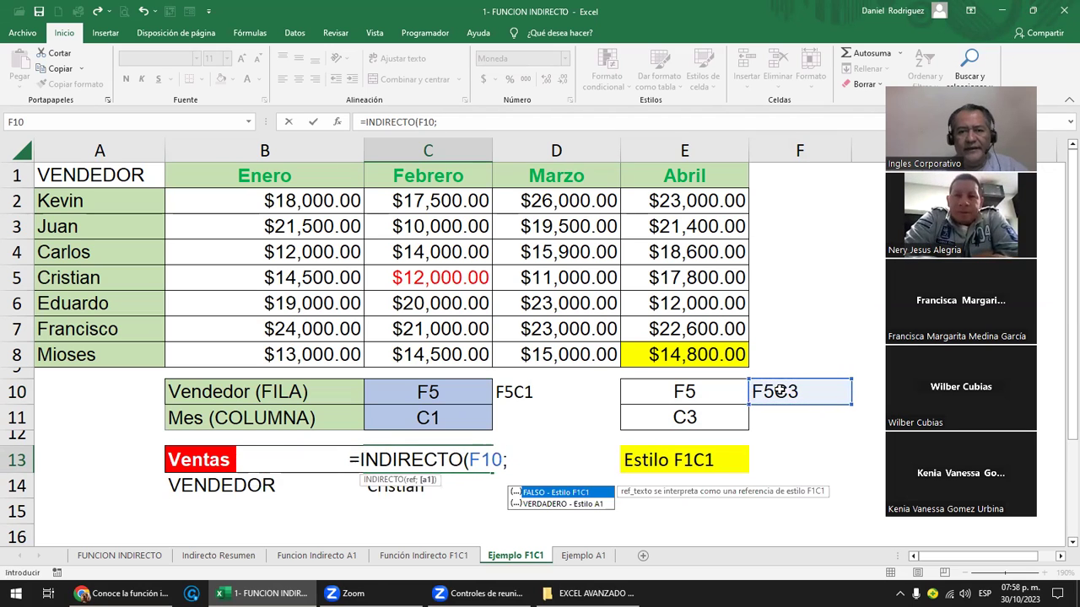
double_click(574, 497)
key(Return)
click(412, 450)
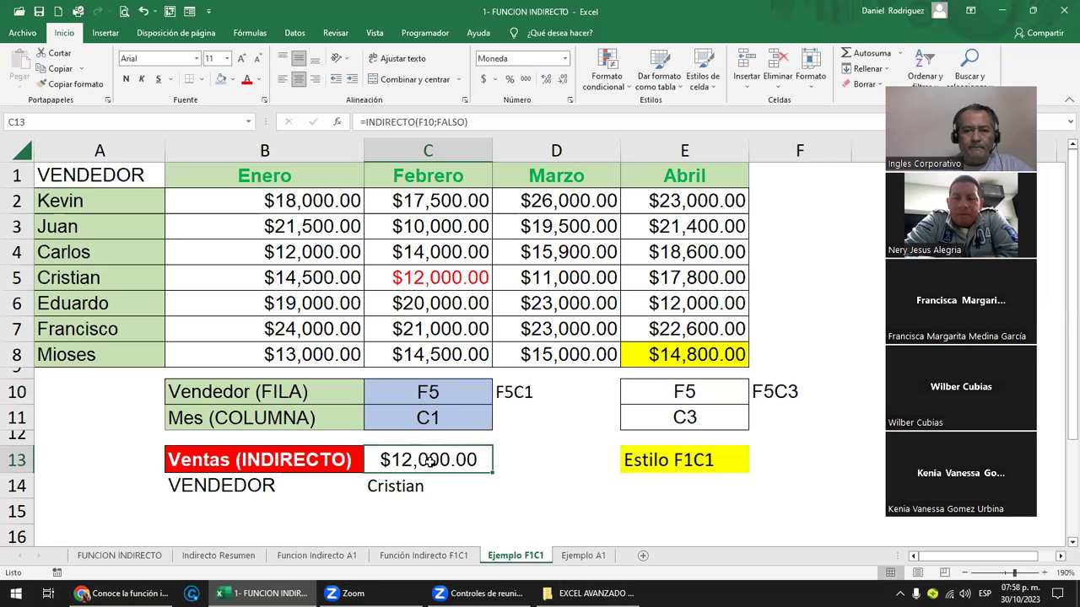
Step: Compare the D10 and F10 references and open the C13 and C14 formulas
click(516, 391)
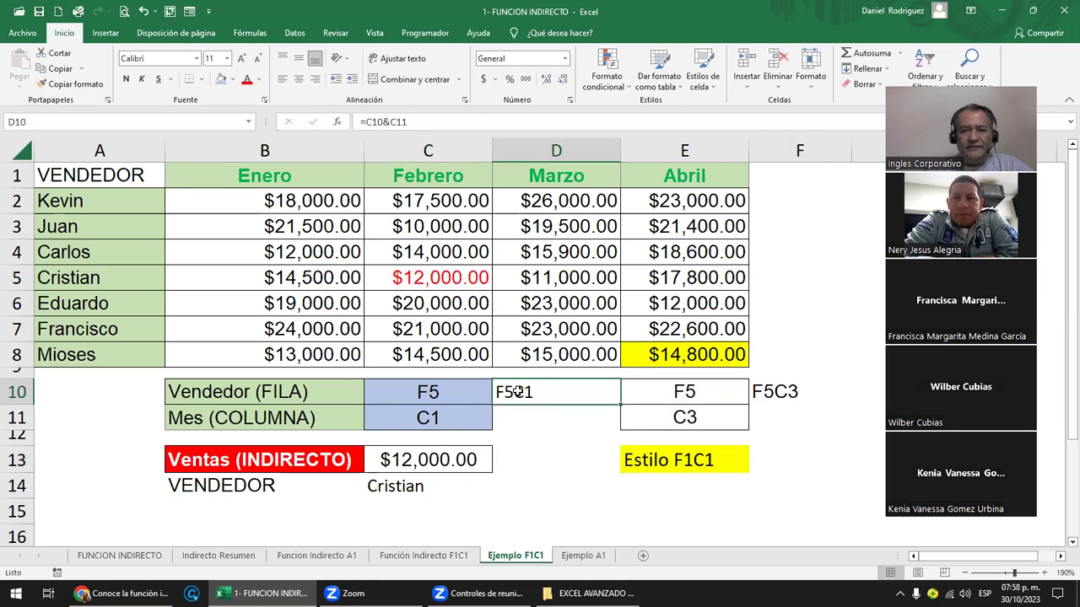
ctrl+click(786, 391)
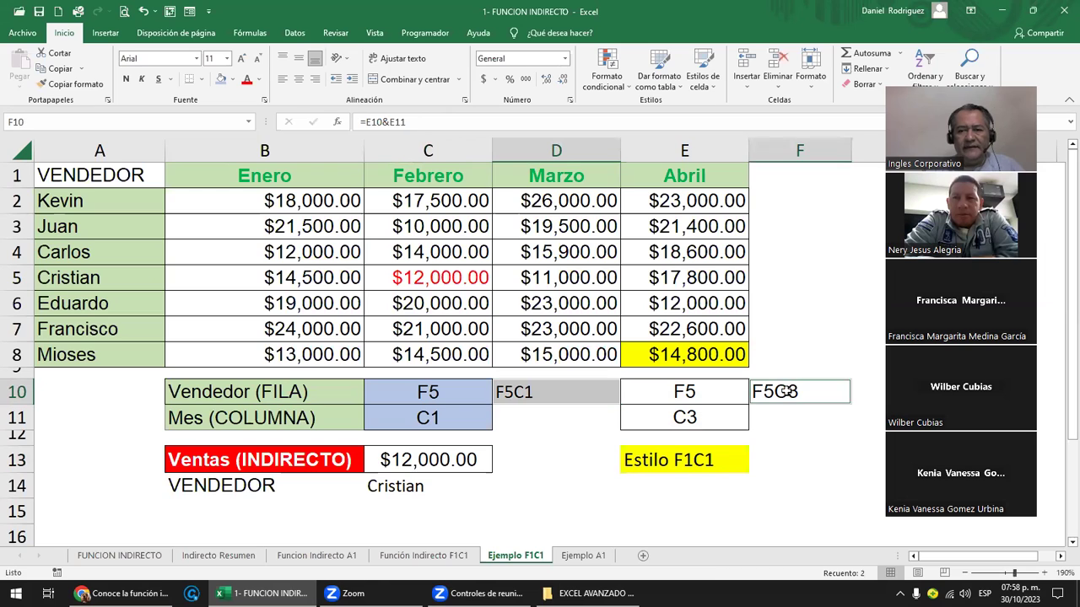
click(529, 460)
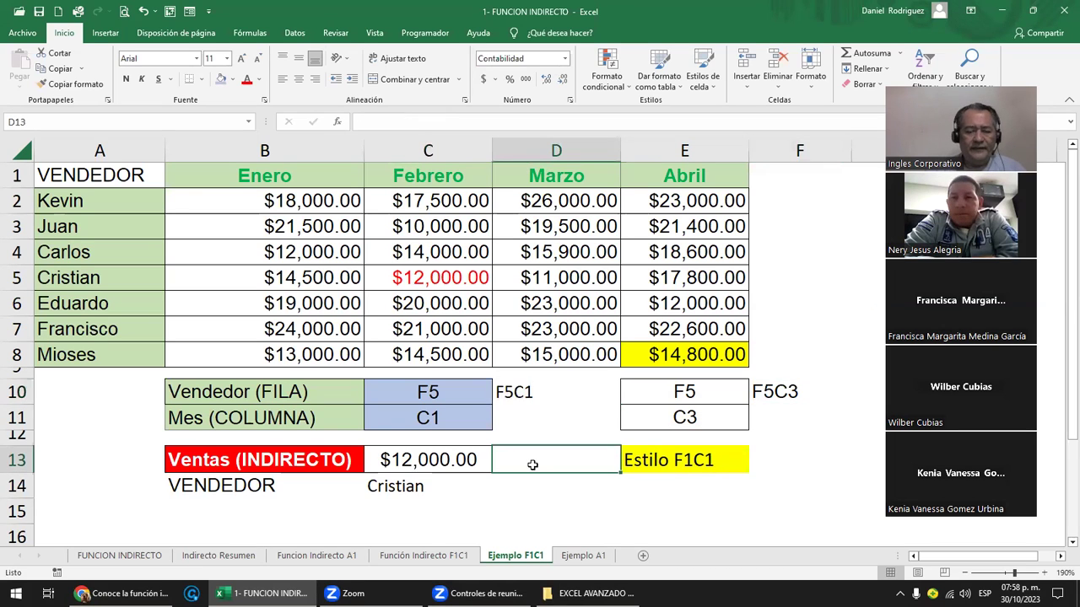
key(Left)
key(F2)
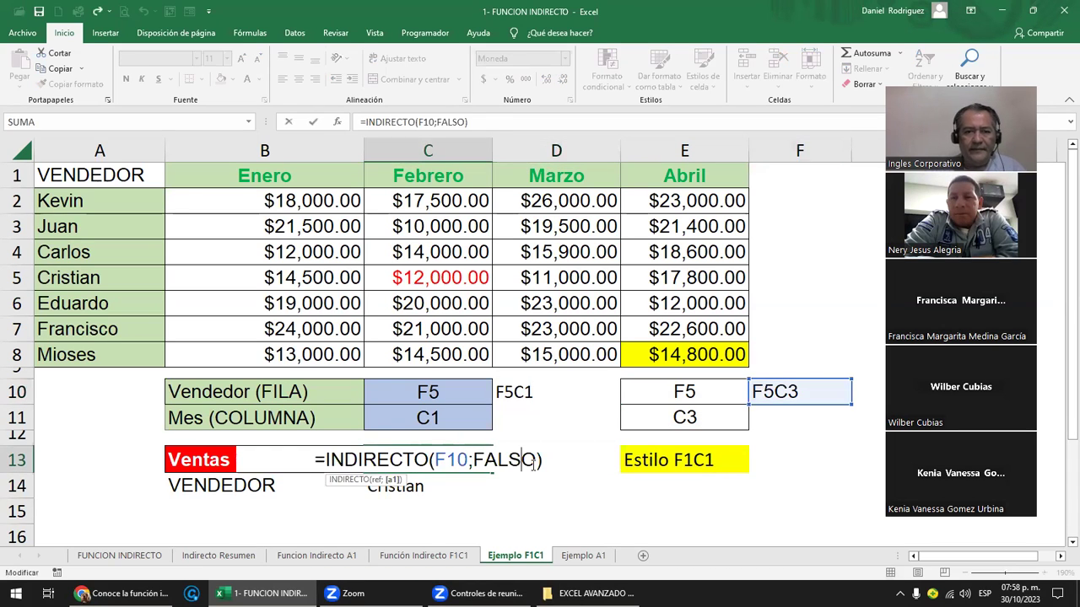
key(Left)
key(Left)
key(Left)
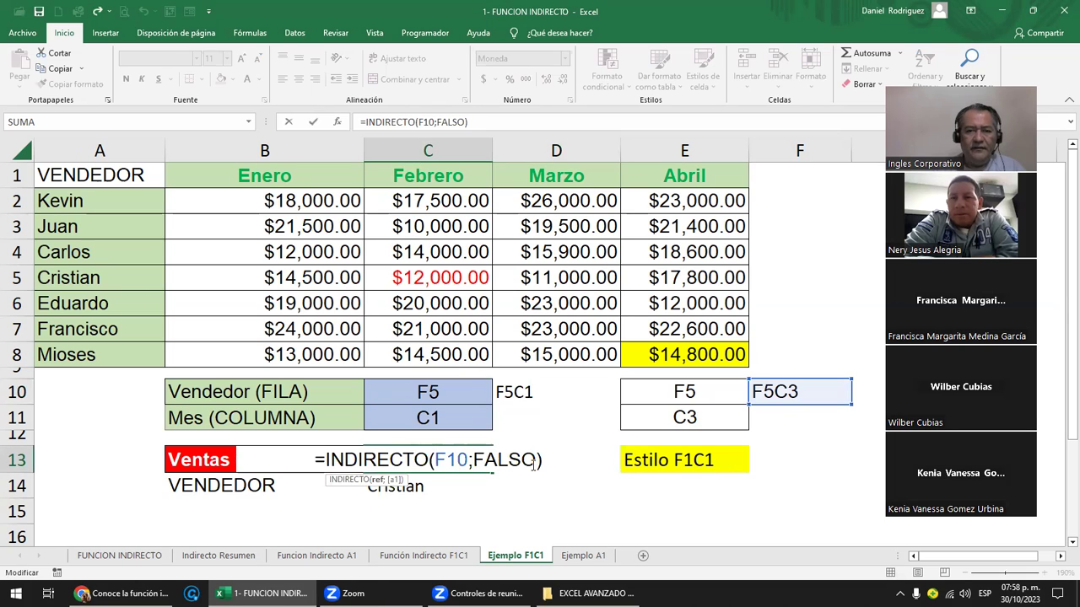
key(Return)
key(F2)
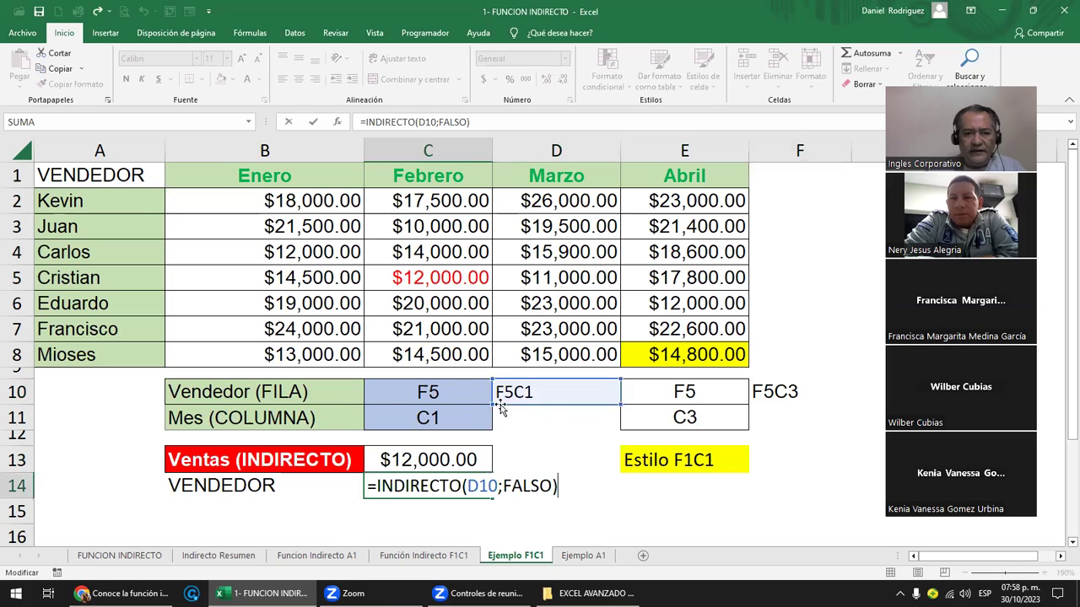
Step: Try replacing D10 with C10&C11 in C14's formula, then discard the edit
click(469, 485)
key(Delete)
key(Delete)
key(Delete)
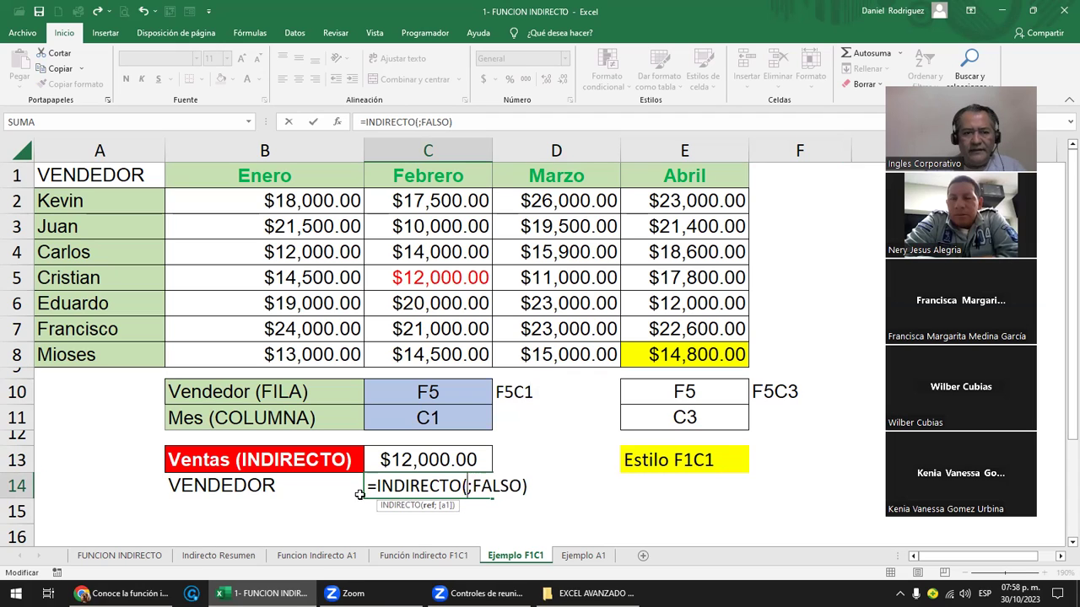
click(439, 394)
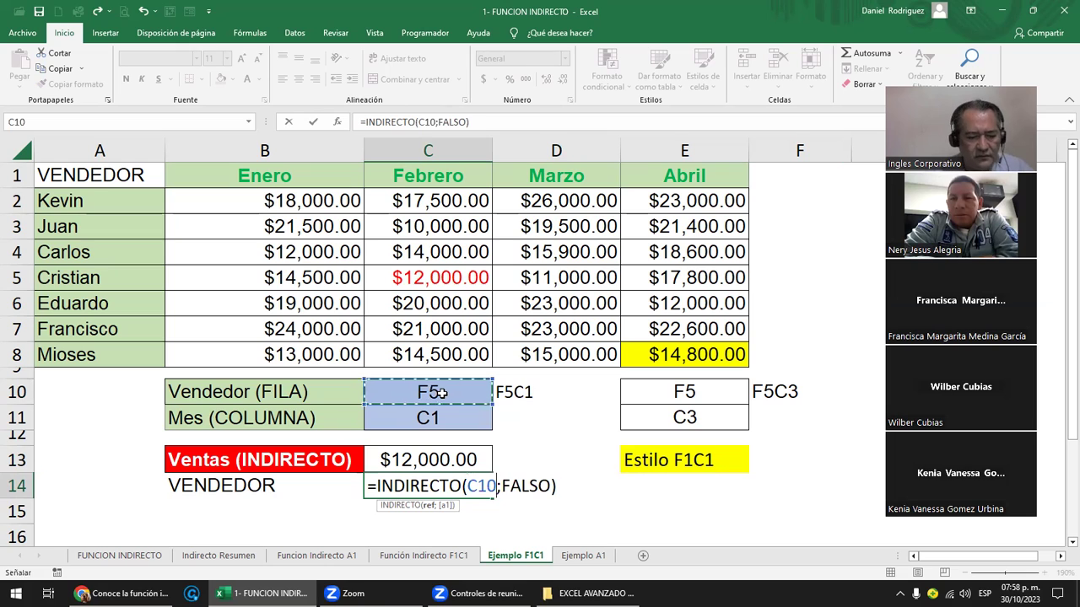
text(&)
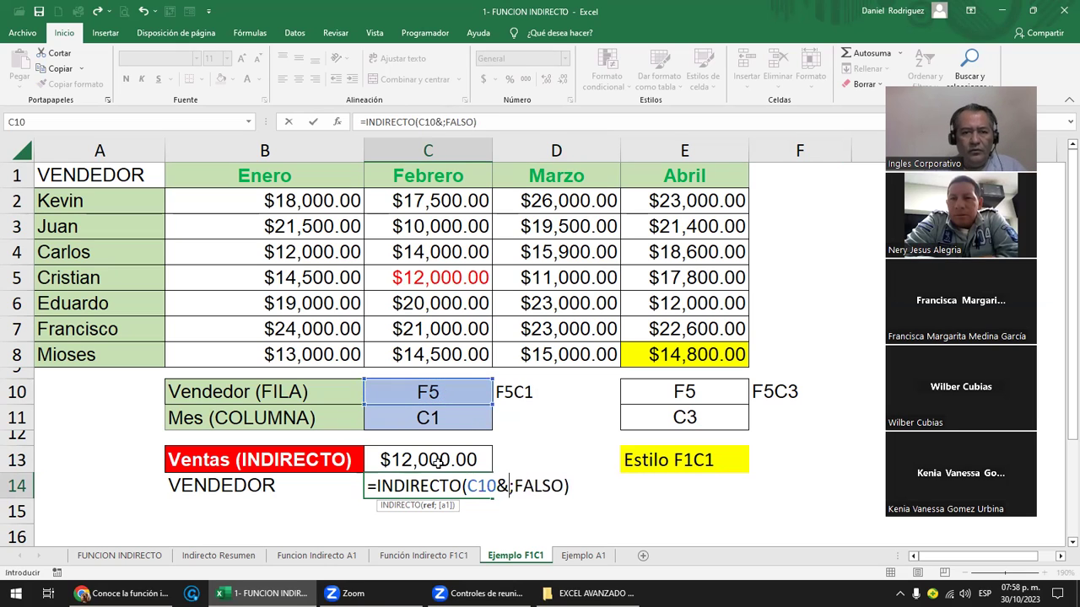
click(441, 412)
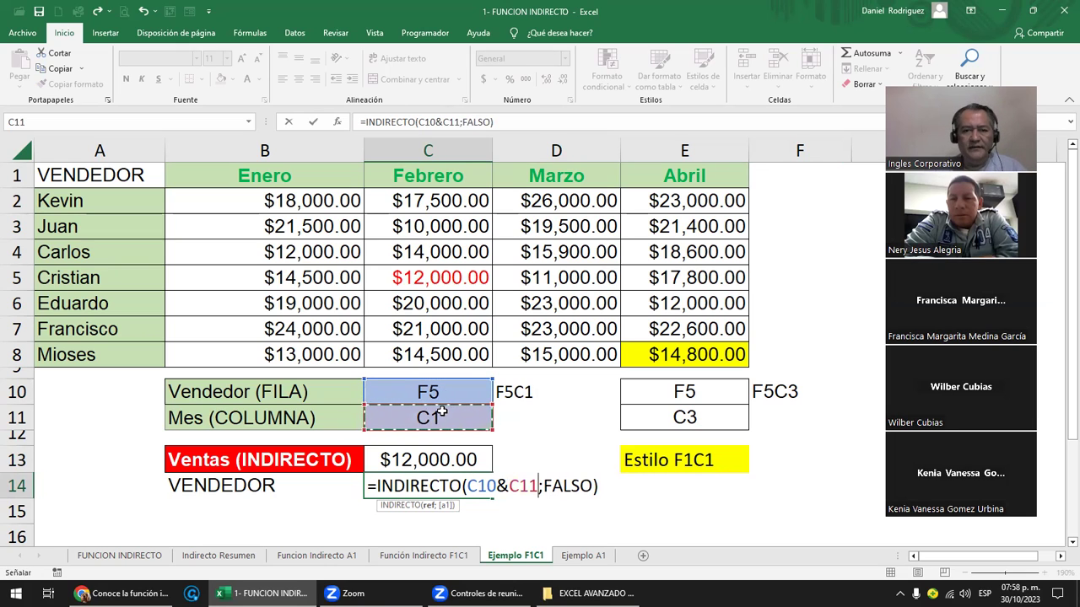
key(Return)
key(Up)
key(F2)
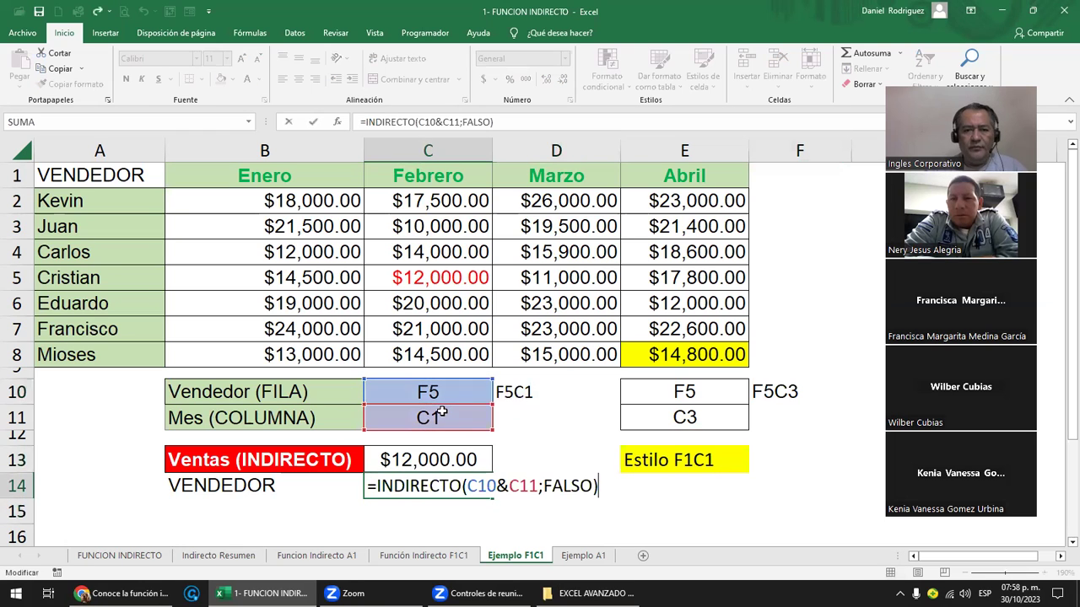
key(Escape)
Step: Replace F10 with E10&E11 in C13's formula, giving =INDIRECTO(E10&E11;FALSO)
click(511, 392)
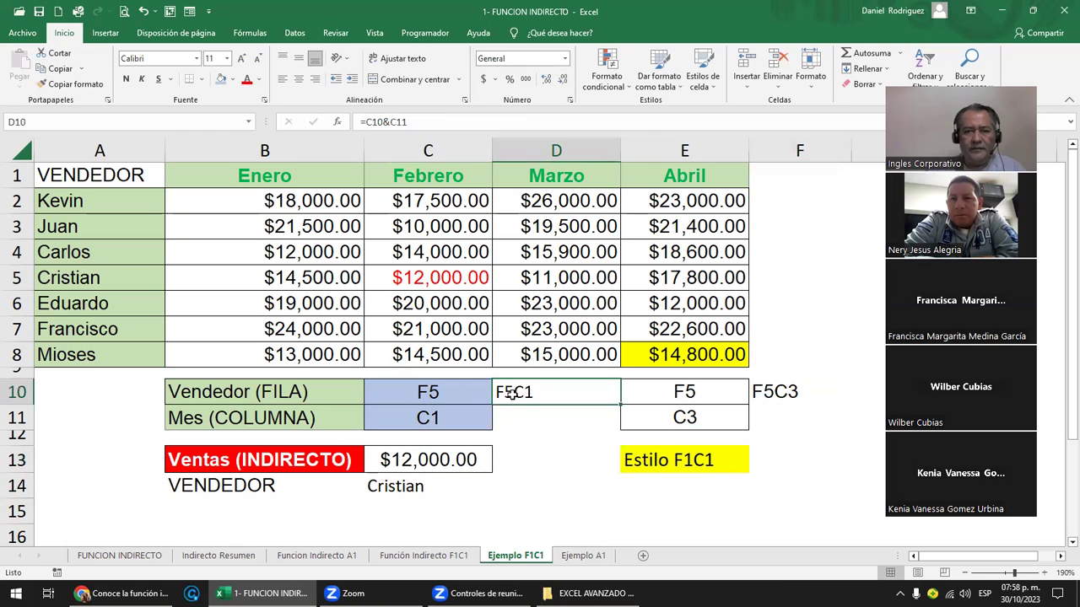
click(432, 463)
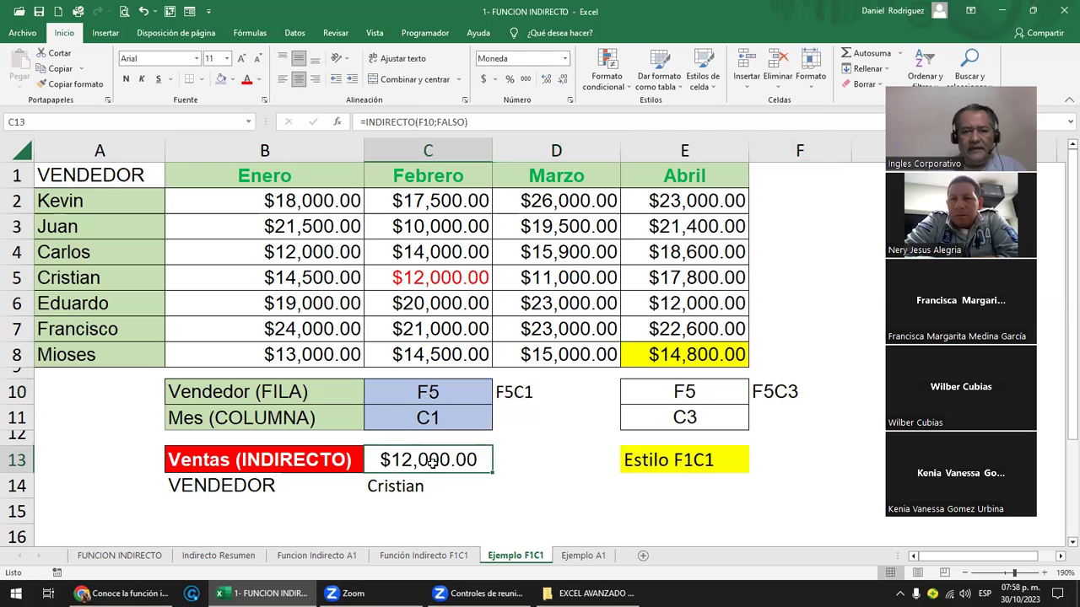
key(F2)
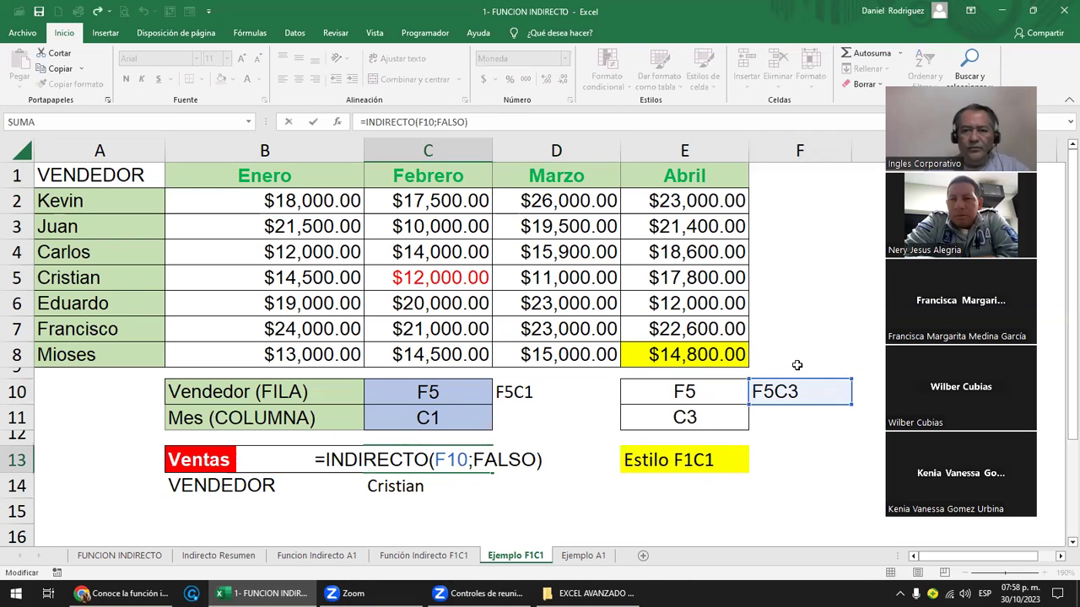
click(432, 460)
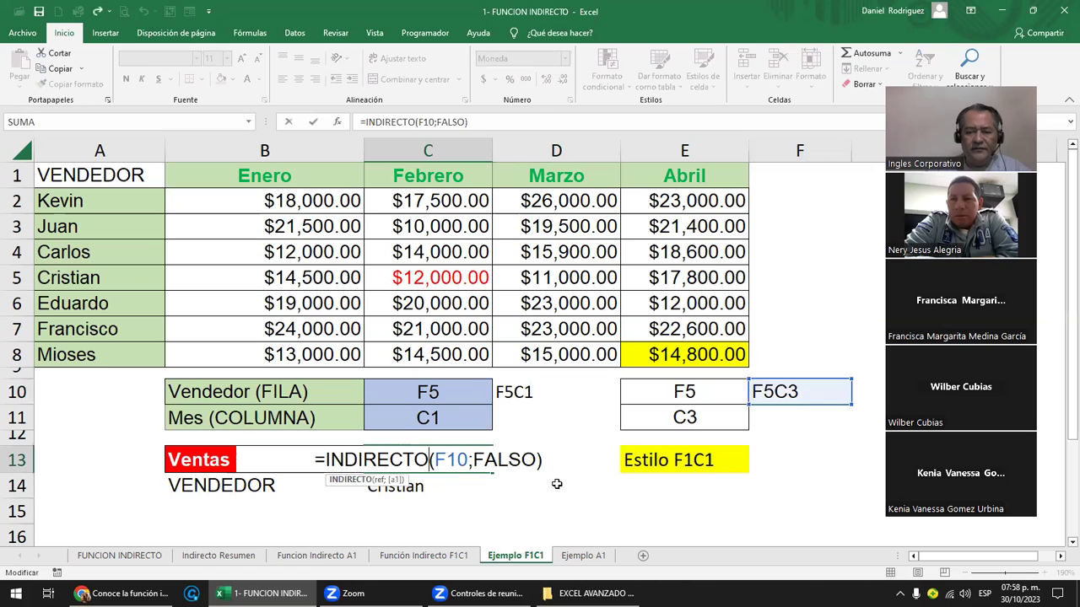
key(Delete)
key(Delete)
key(Delete)
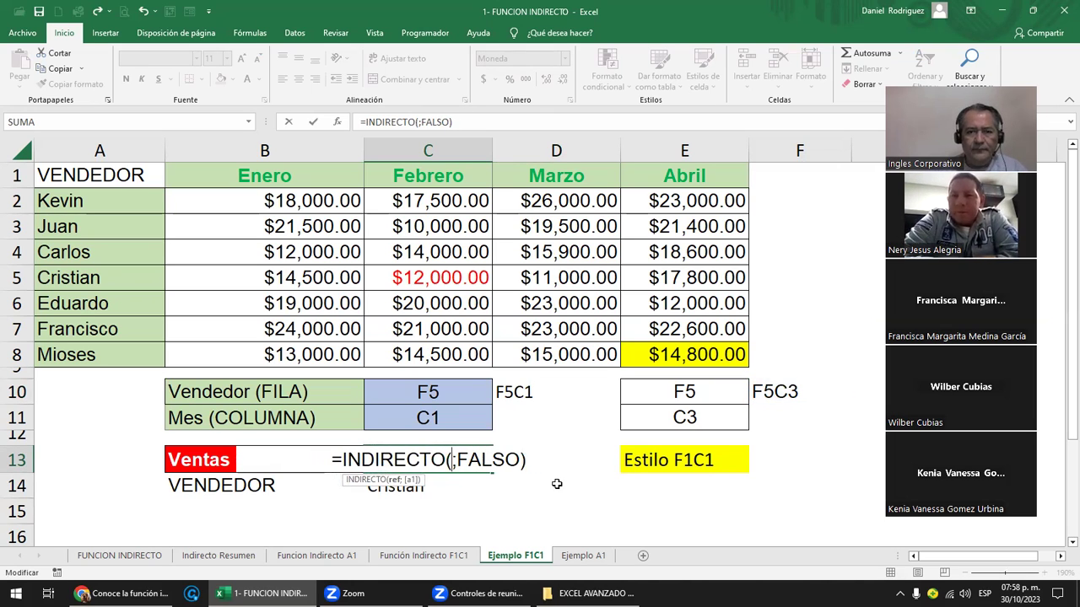
click(676, 394)
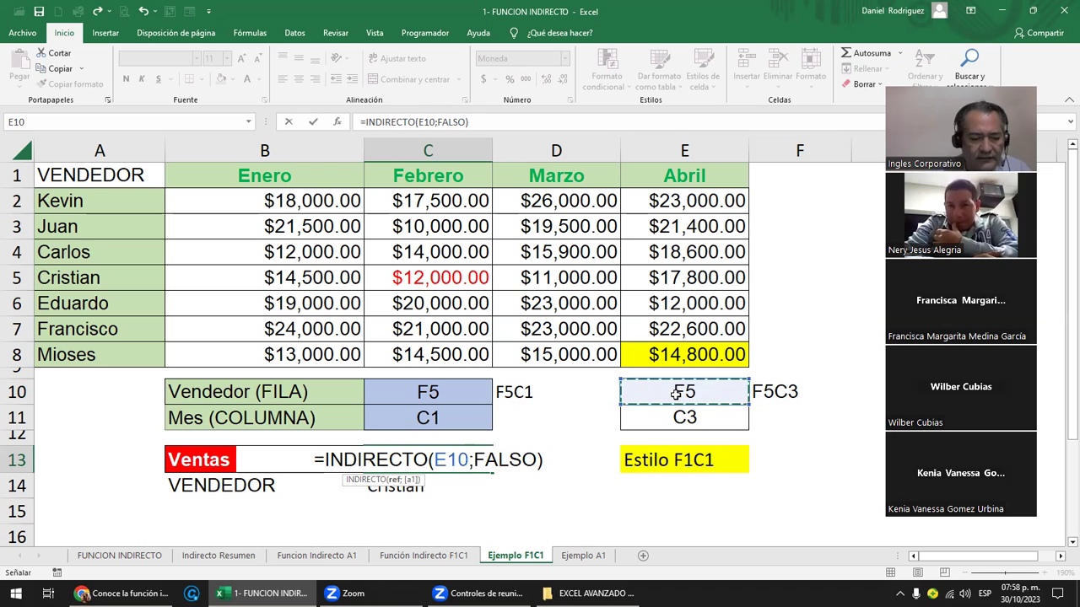
text(&)
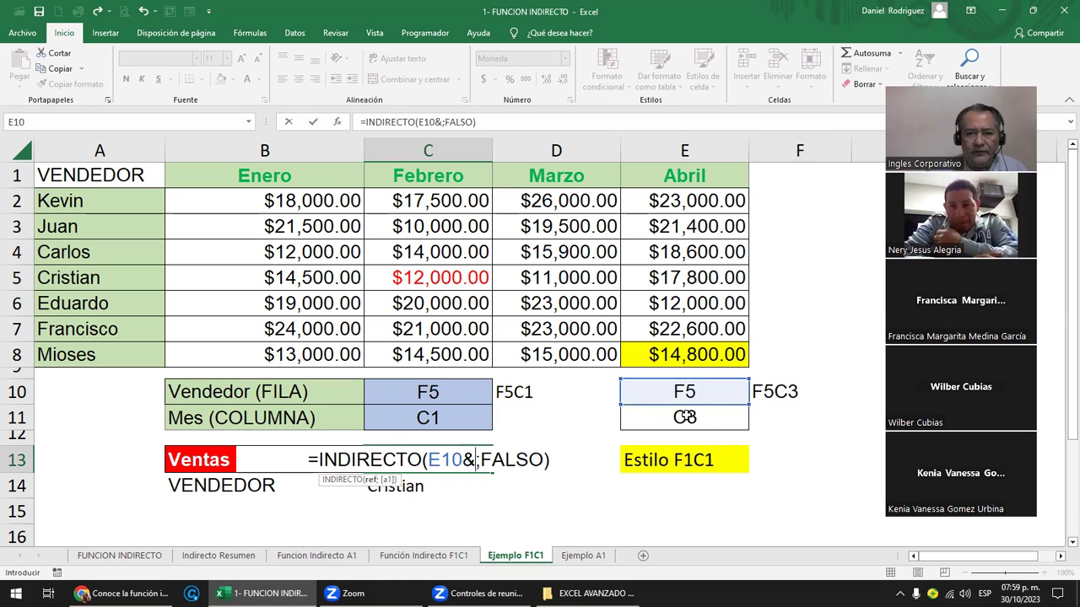
click(685, 417)
key(Return)
key(Up)
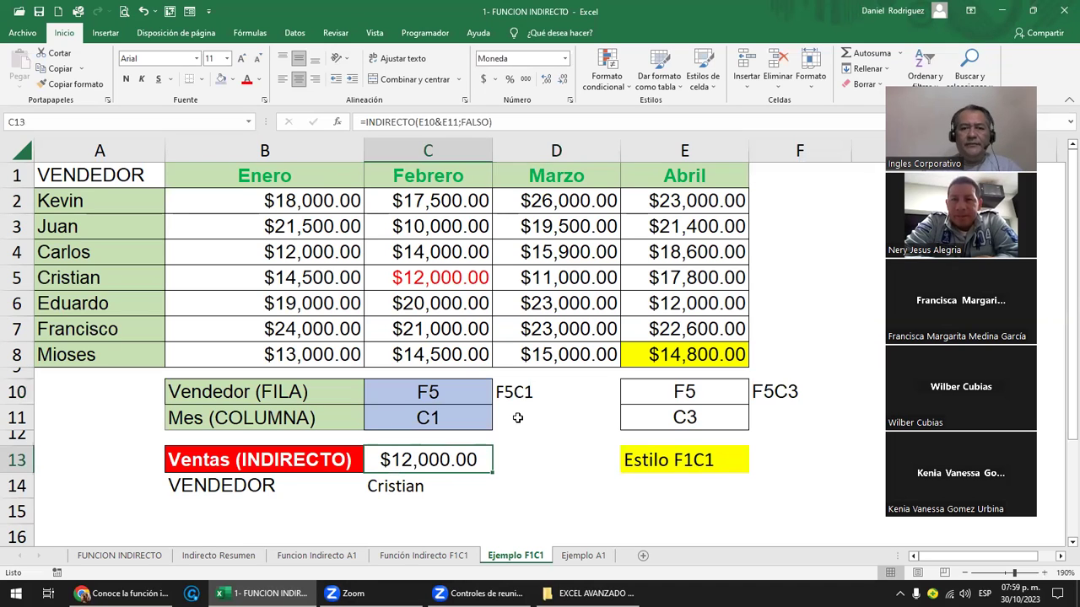
Step: Review D10's formula and the E10&E11 part of C13's formula
click(515, 392)
double_click(515, 392)
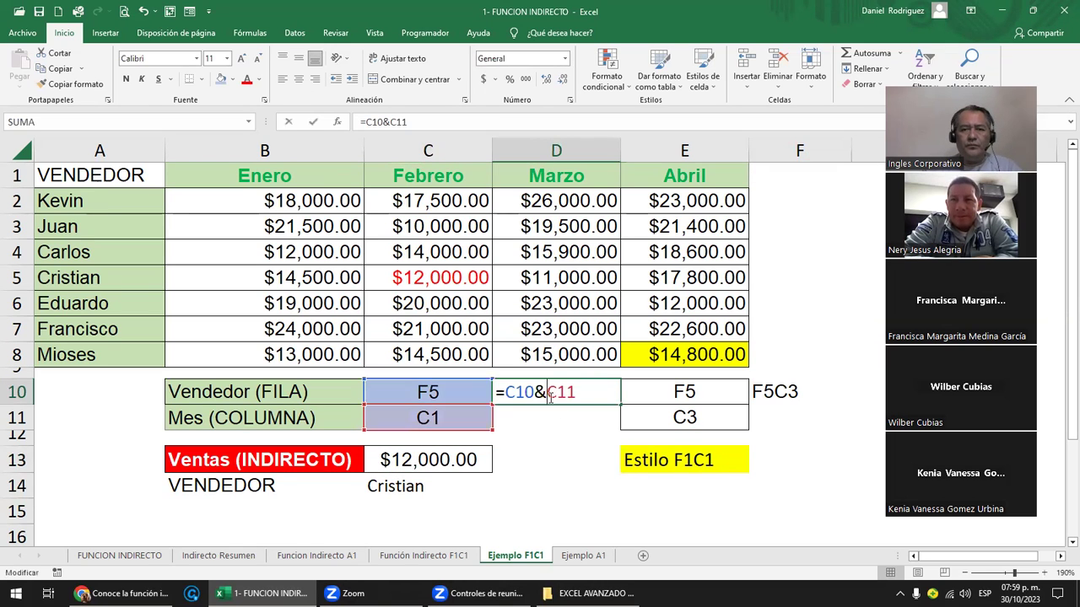
key(Escape)
click(426, 462)
double_click(421, 461)
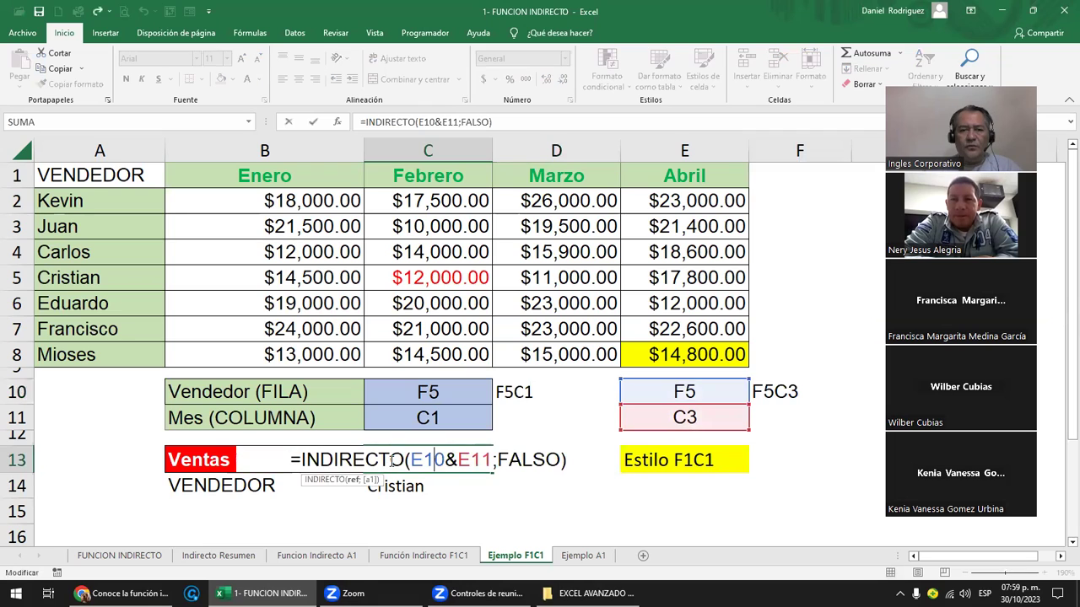
drag(411, 460, 490, 460)
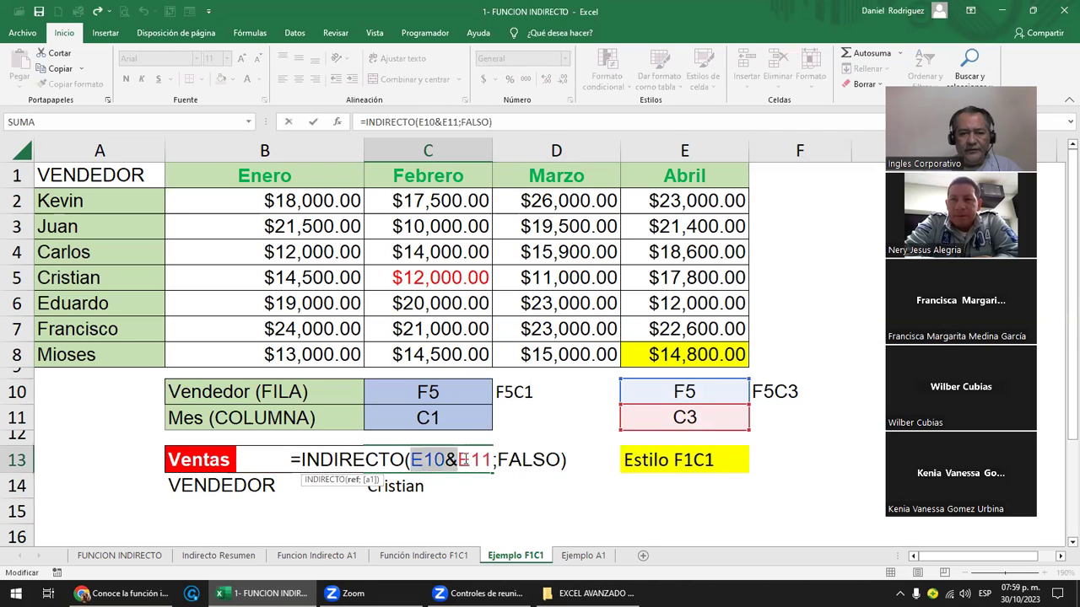
key(Escape)
click(548, 390)
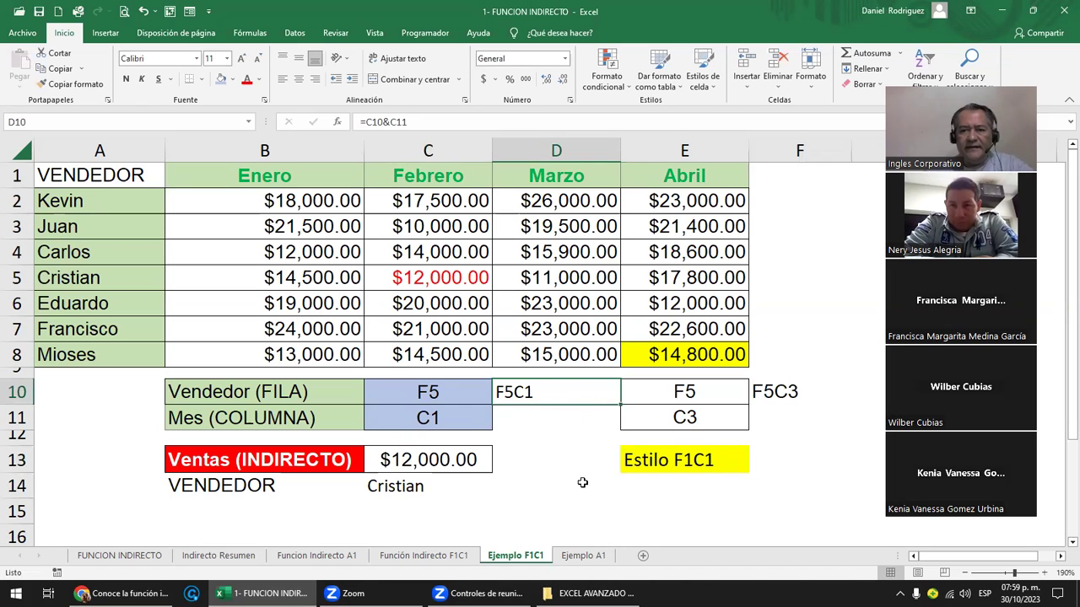
click(541, 456)
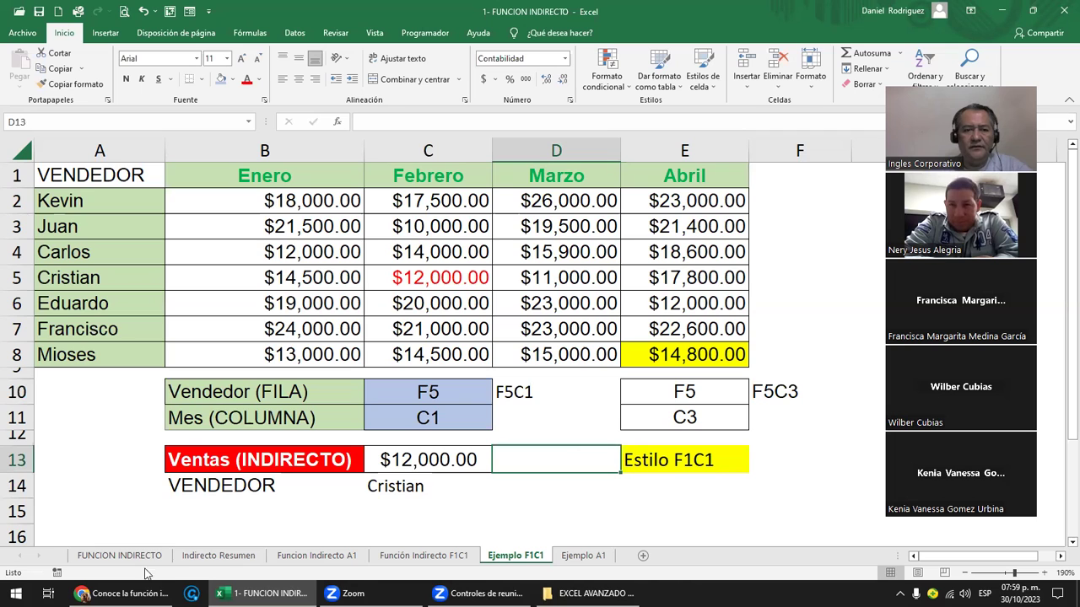
Step: Look over the Estilo A1 recap and F4's concatenation on the Indirecto Resumen sheet
click(217, 556)
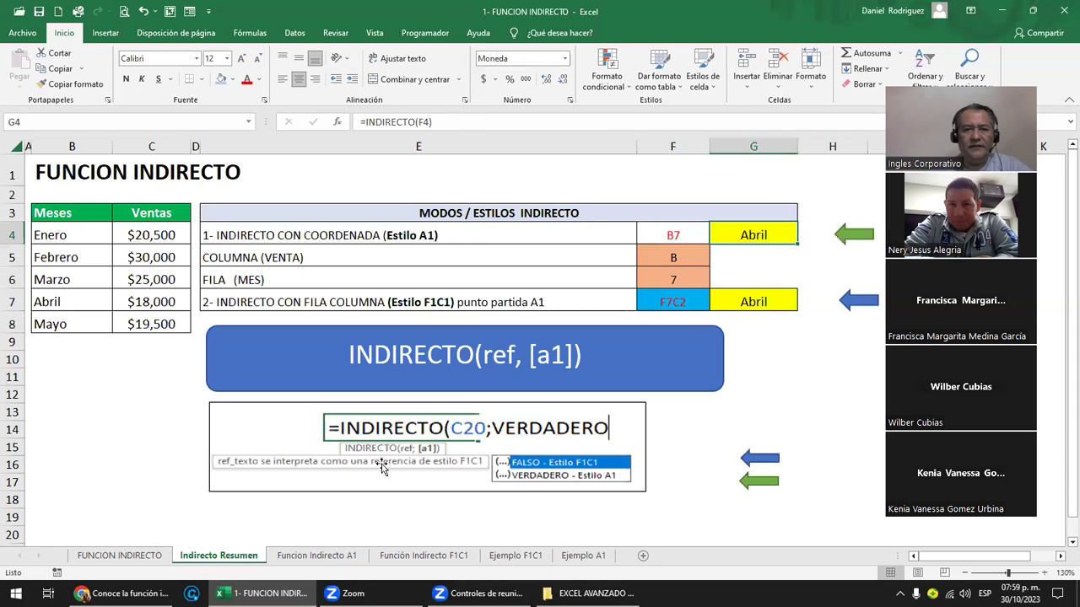
click(671, 232)
ctrl+scroll(757, 261, up, 2)
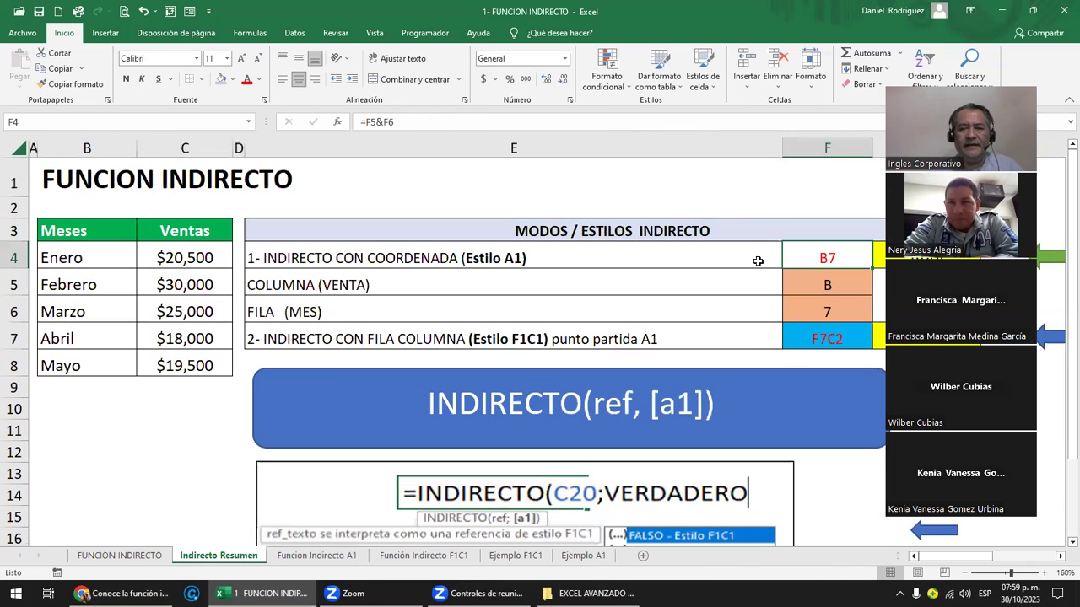
click(742, 207)
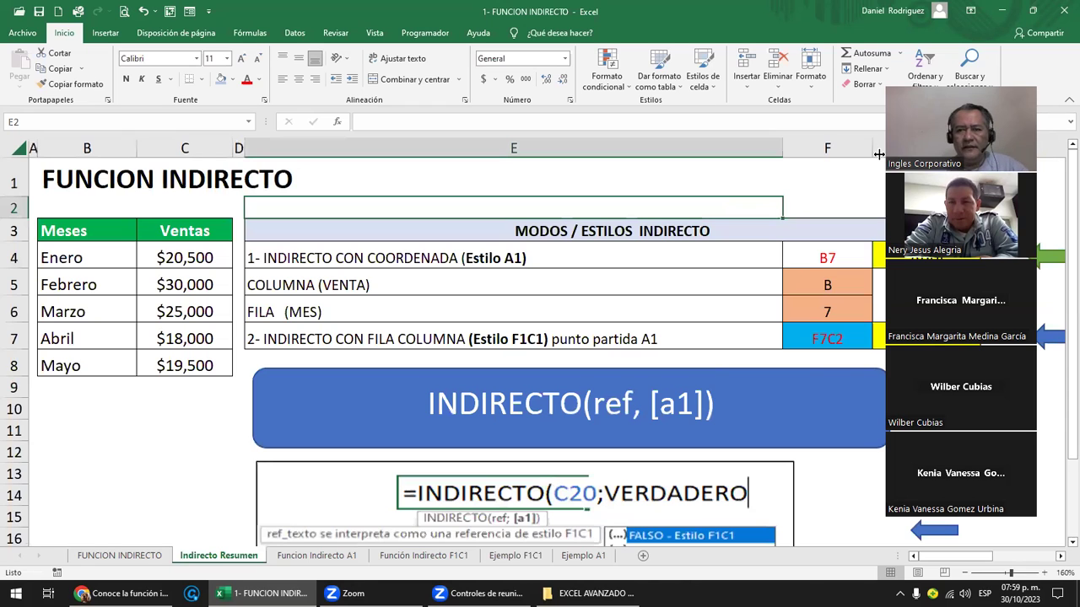
key(Down)
key(Down)
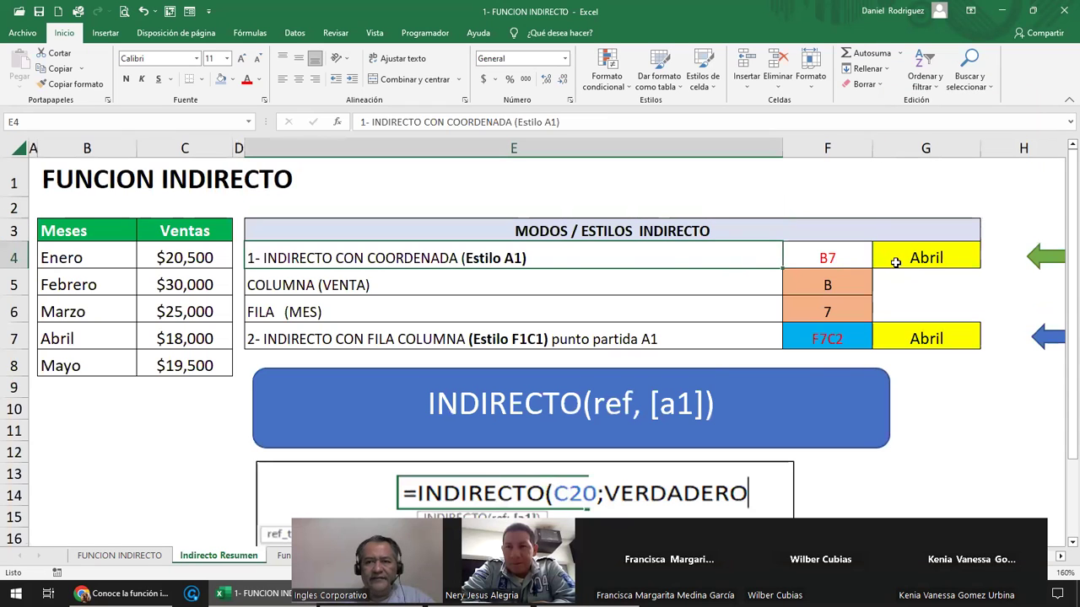
click(833, 257)
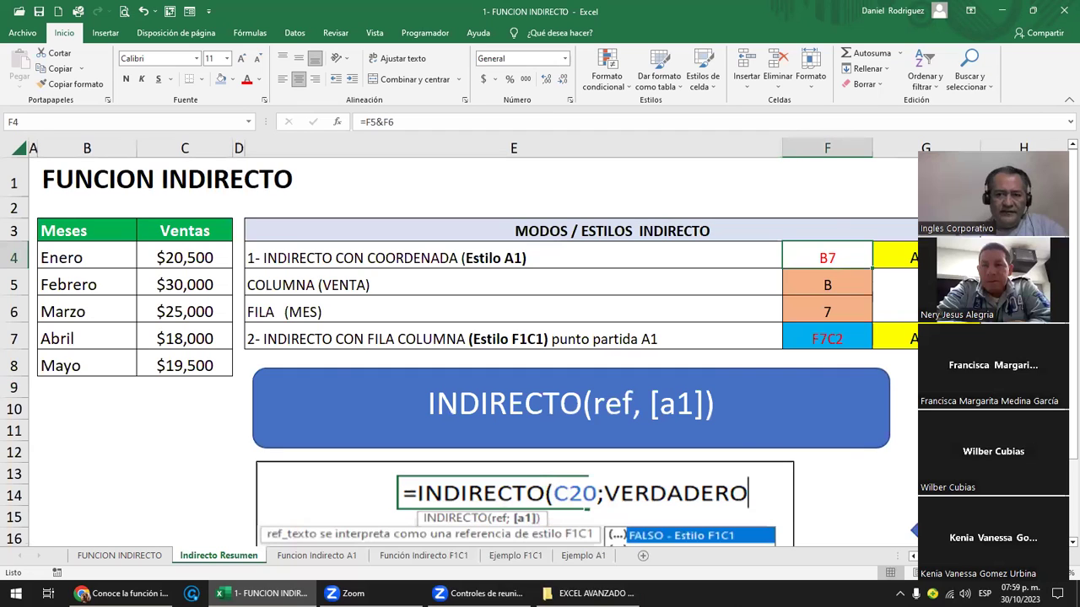
click(777, 192)
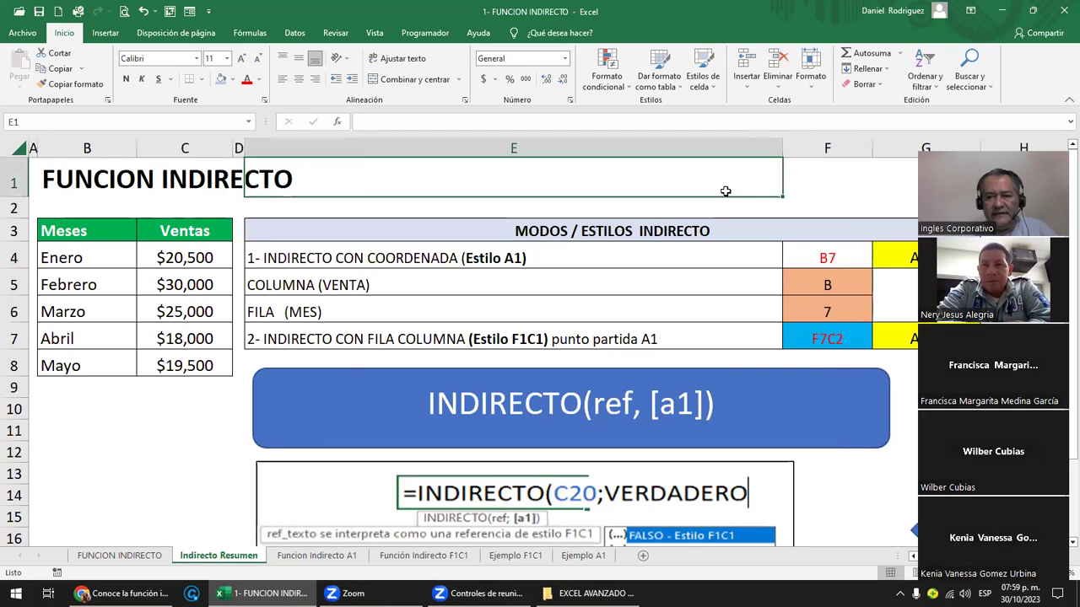
scroll(725, 191, down, 1)
scroll(726, 192, down, 1)
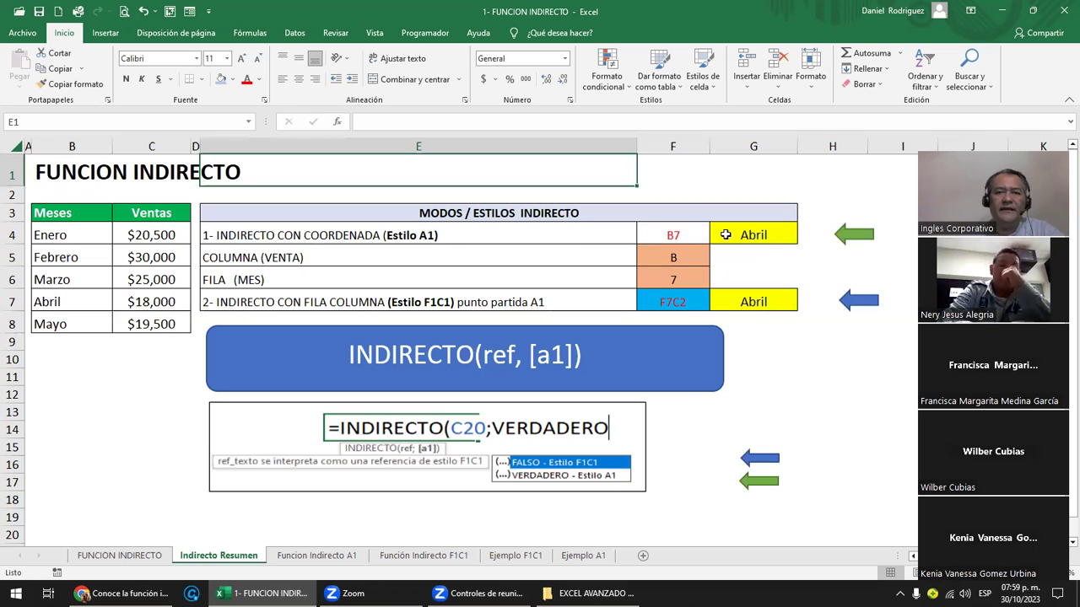
Step: Review G4's INDIRECTO and F4's concatenation formulas, then go to Funcion Indirecto A1
click(672, 235)
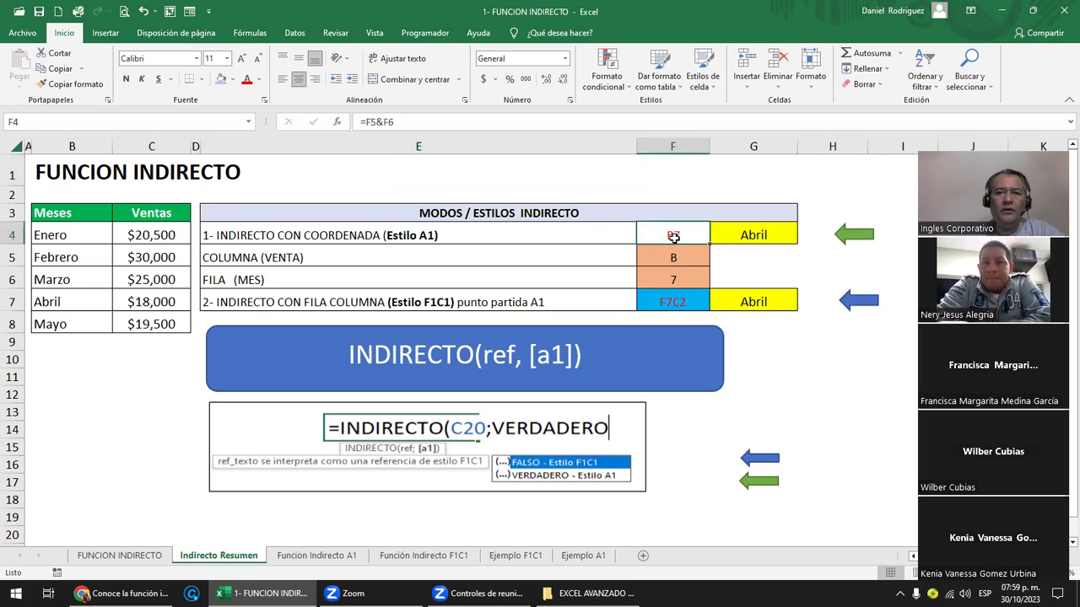
click(750, 236)
double_click(751, 236)
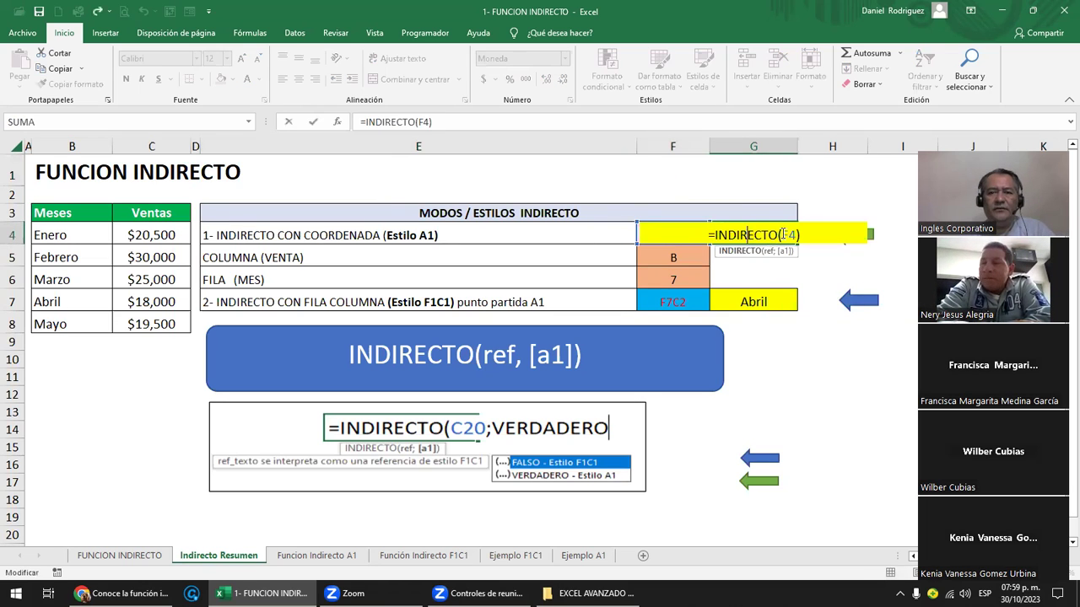
key(Escape)
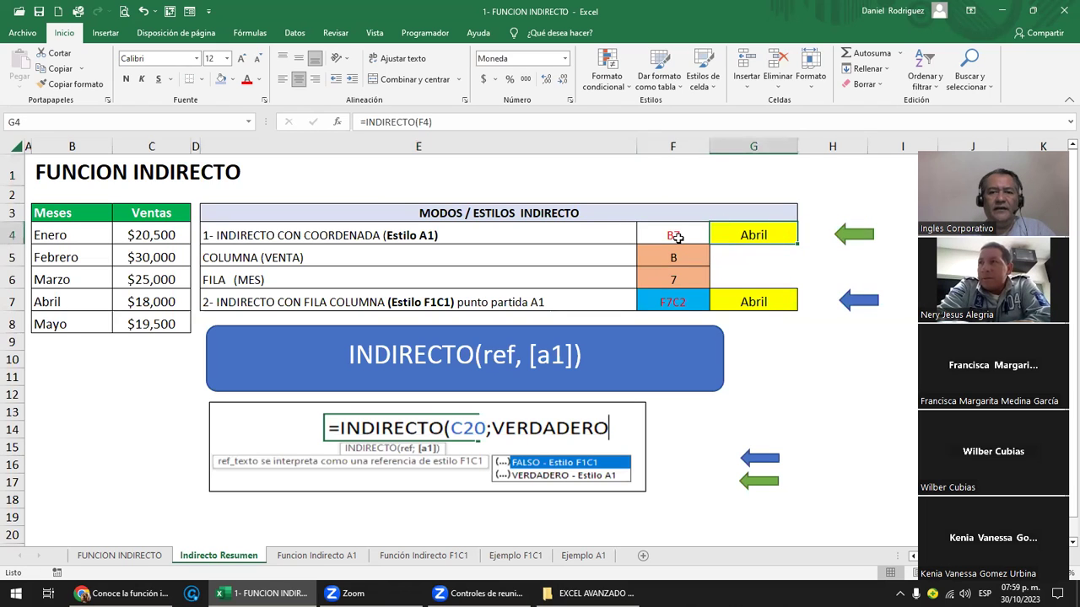
double_click(680, 237)
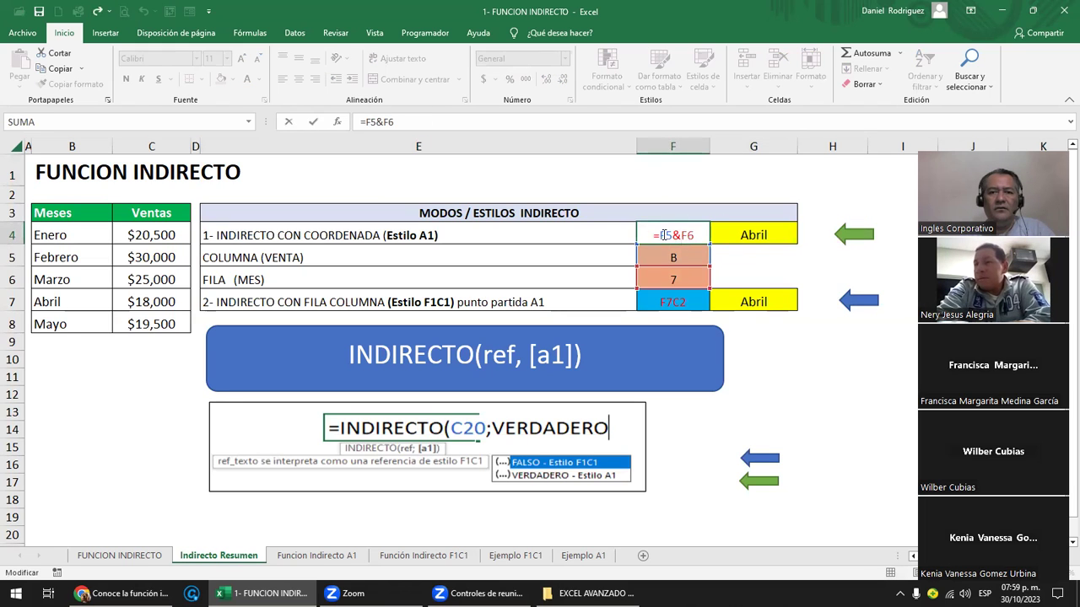
key(Escape)
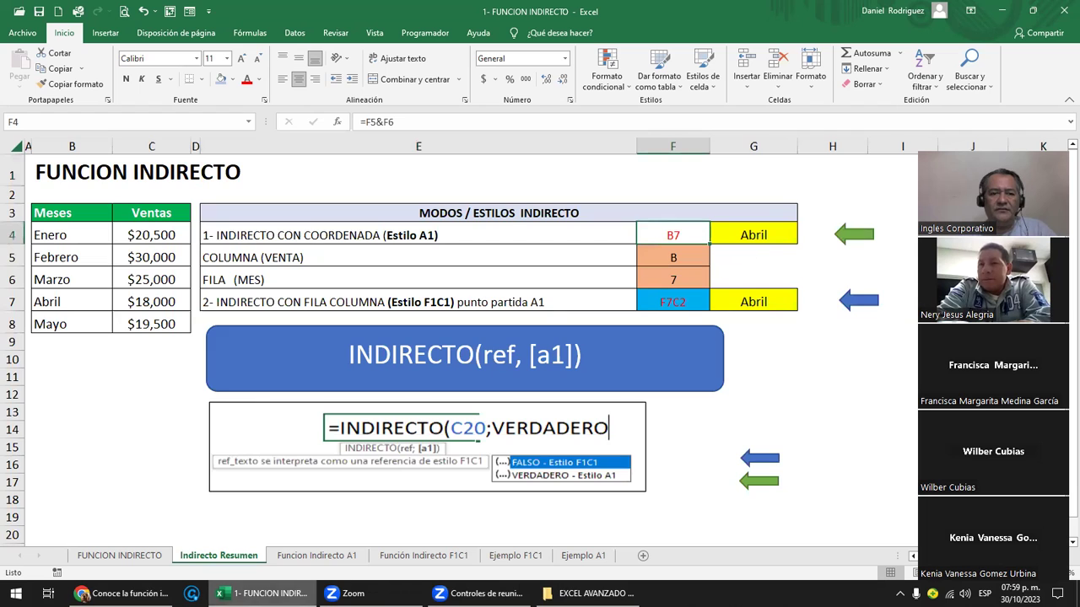
click(313, 556)
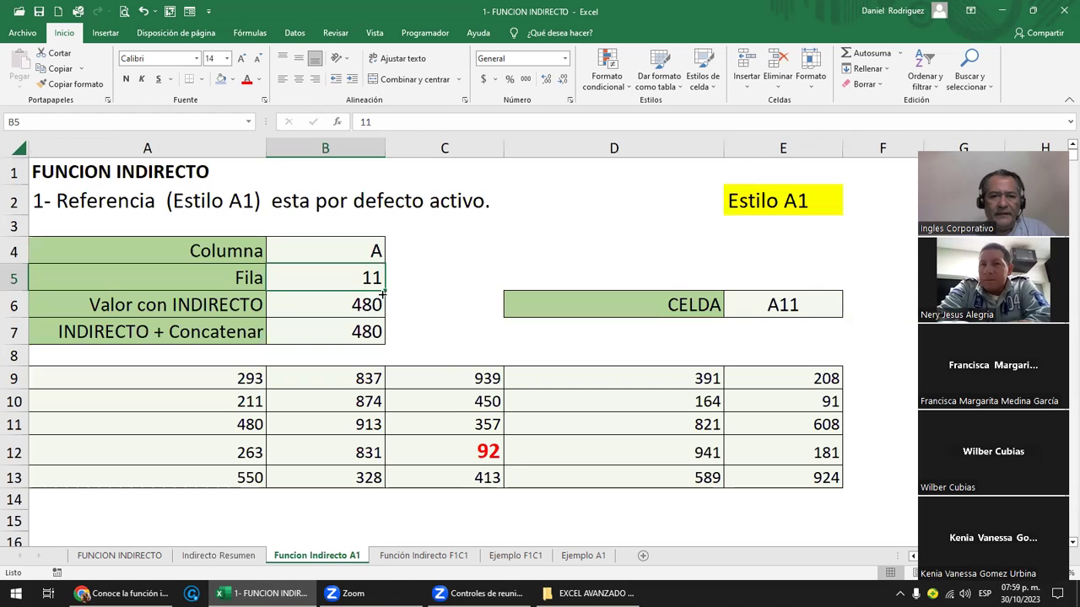
Step: Review B7's =INDIRECTO(B4&B5) formula, keeping its result of 480
double_click(337, 336)
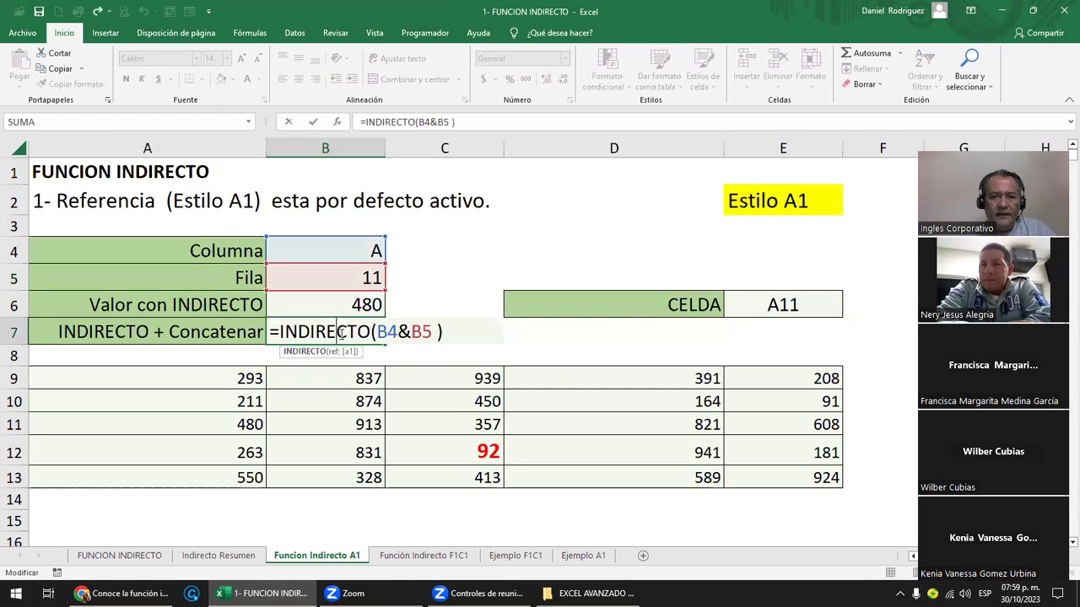
click(380, 331)
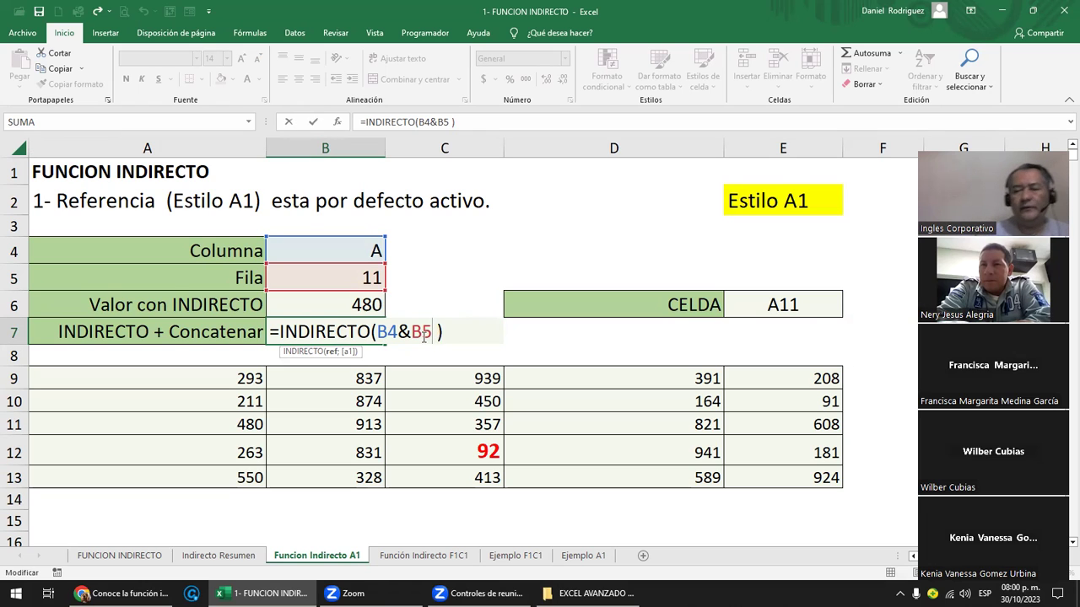
key(ctrl+Return)
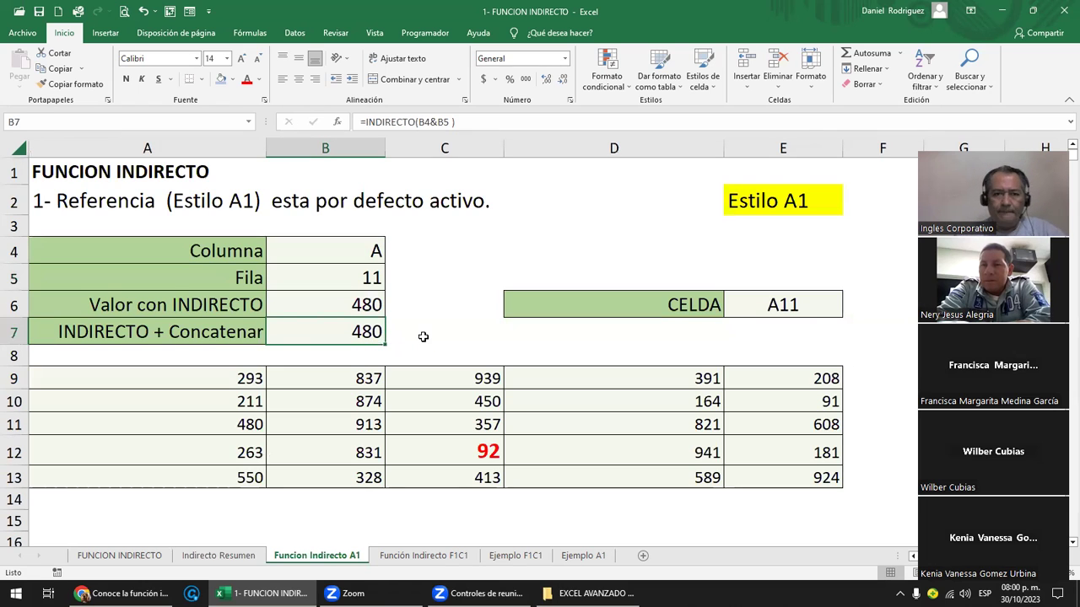
click(539, 240)
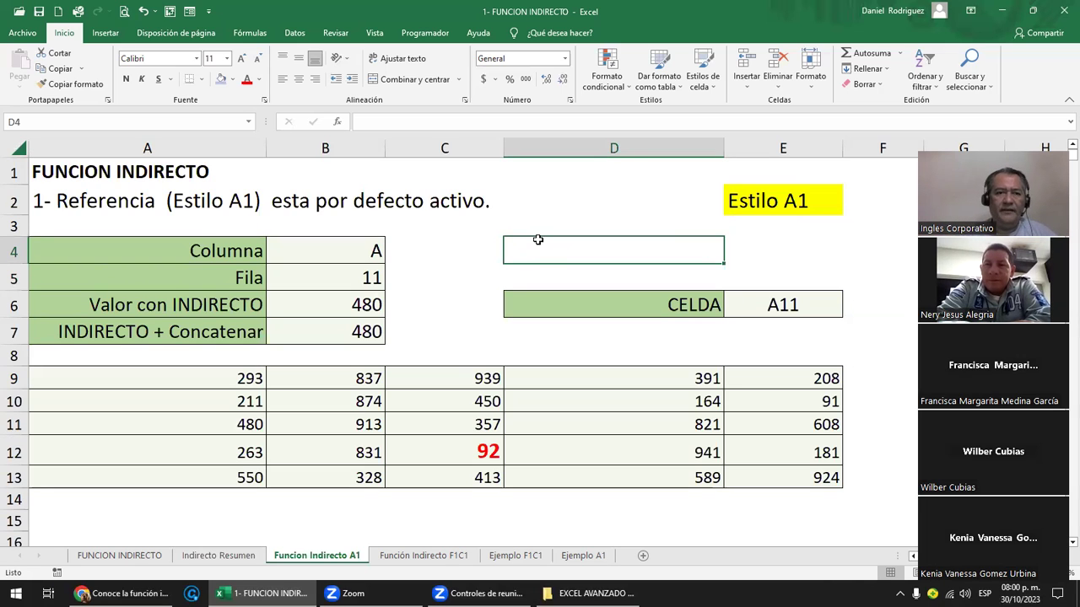
Step: Go over the A9:E13 number grid and the Columna/Fila labels, then close the workbook
click(468, 451)
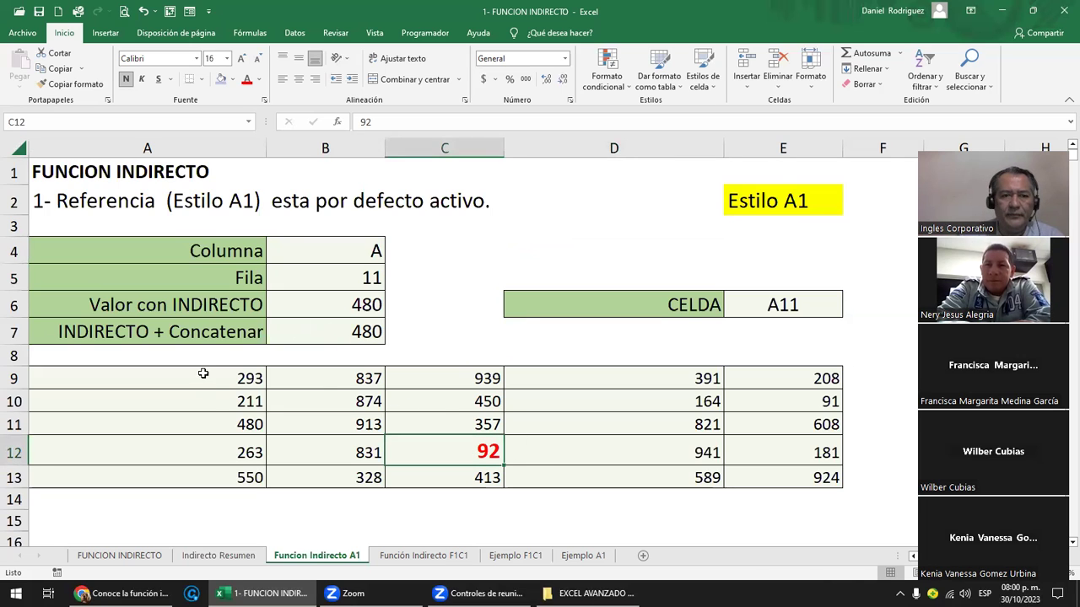
drag(203, 374, 754, 490)
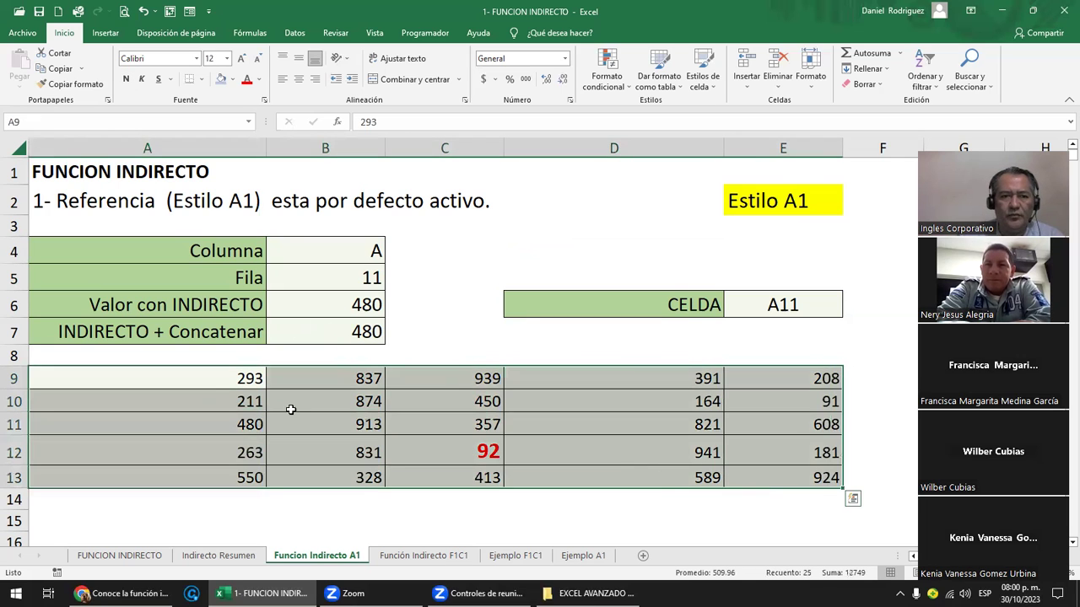
click(320, 378)
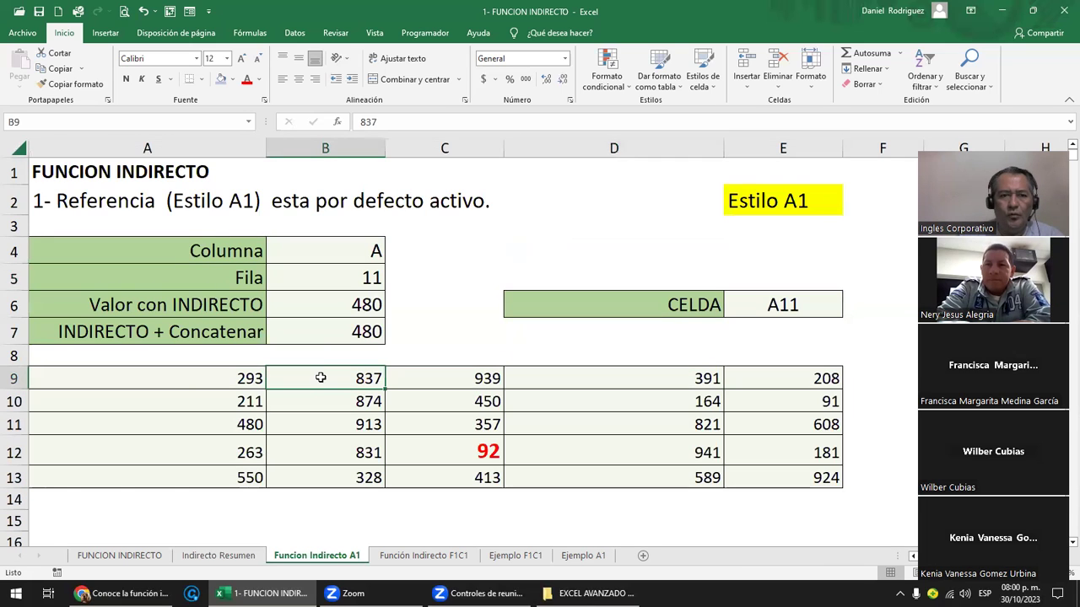
click(372, 403)
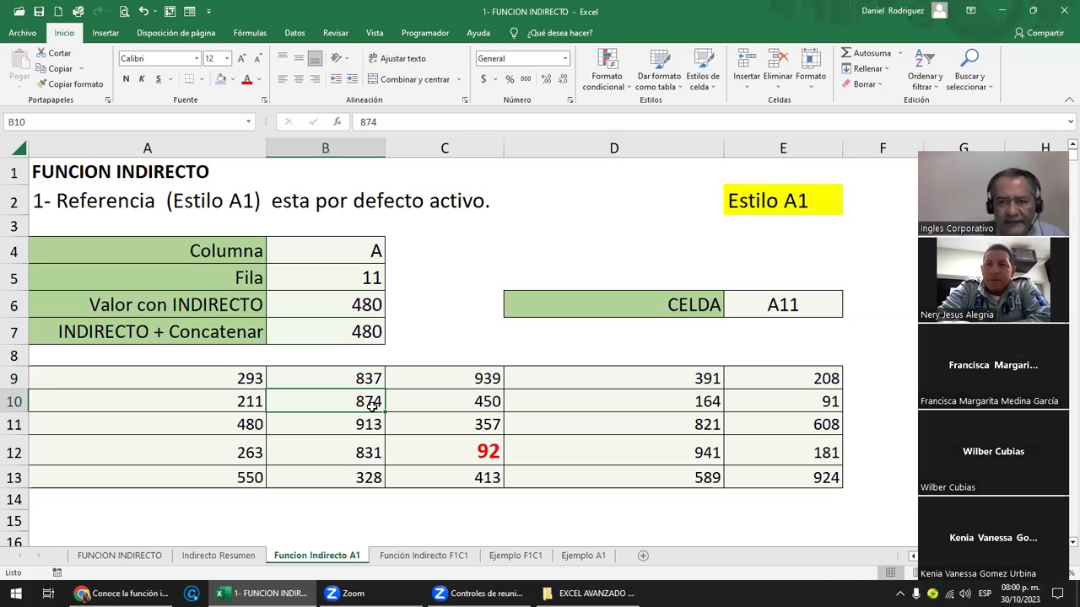
click(236, 247)
click(239, 280)
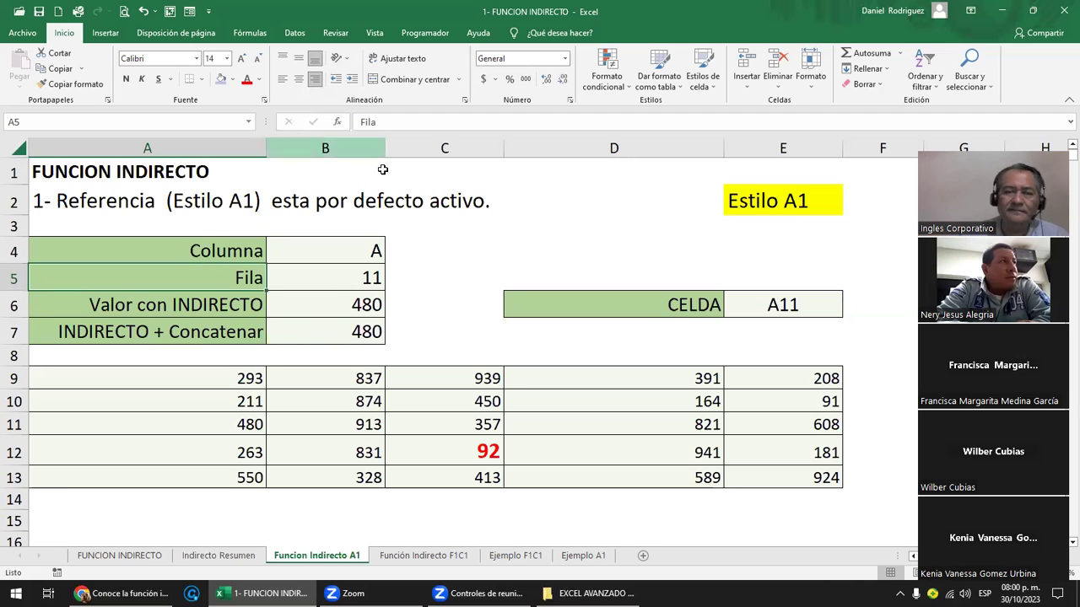
click(489, 272)
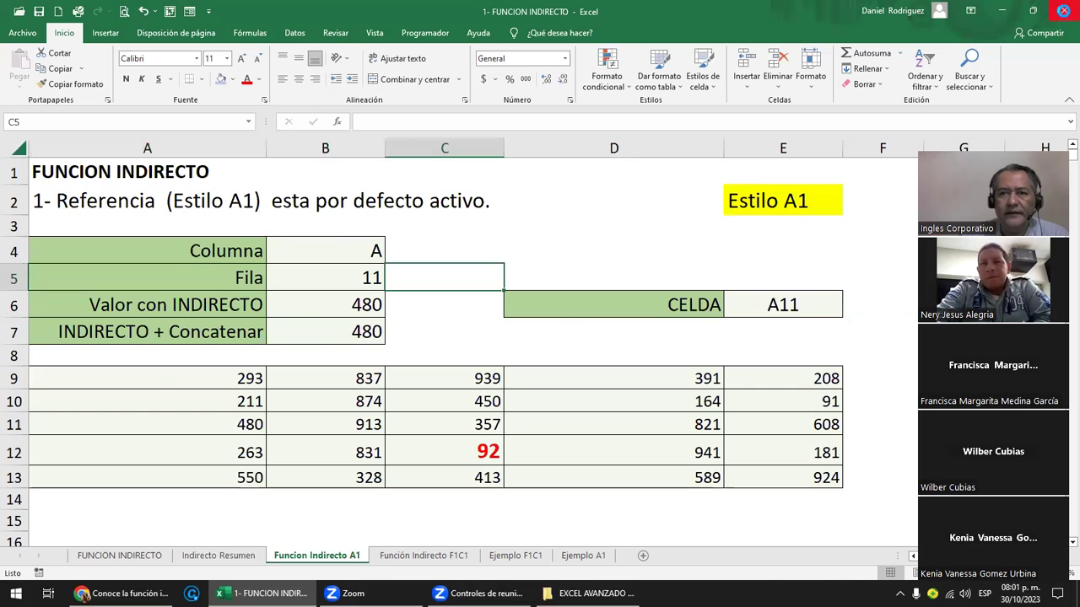
click(1063, 10)
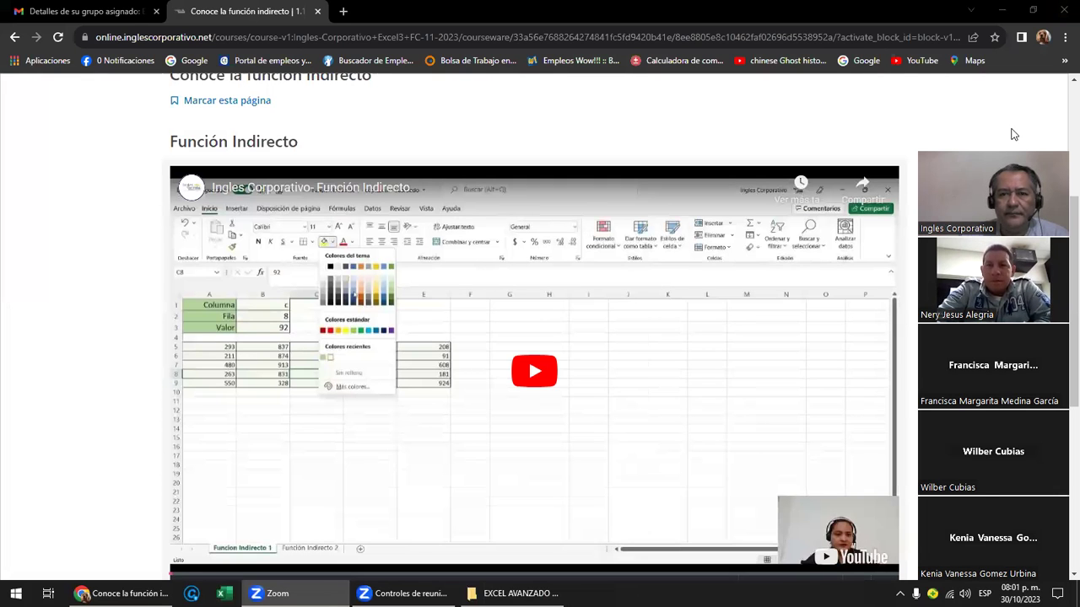